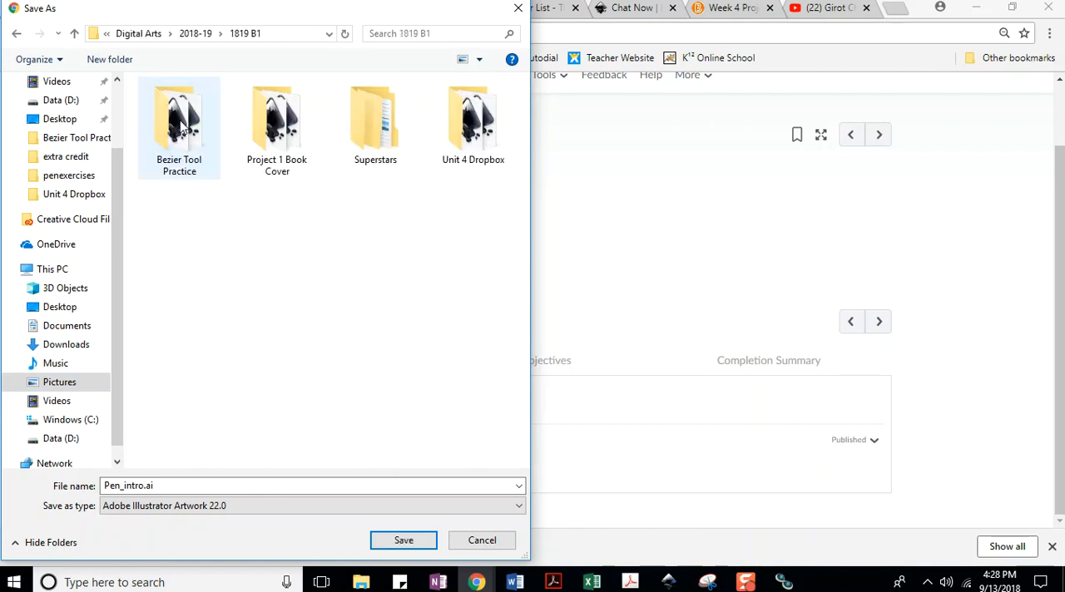
Go to the Bezier Tool Practice folder in the save dialog and cancel saving Pen_intro.ai.
{"action": "double_click", "coordinate": [179, 125]}
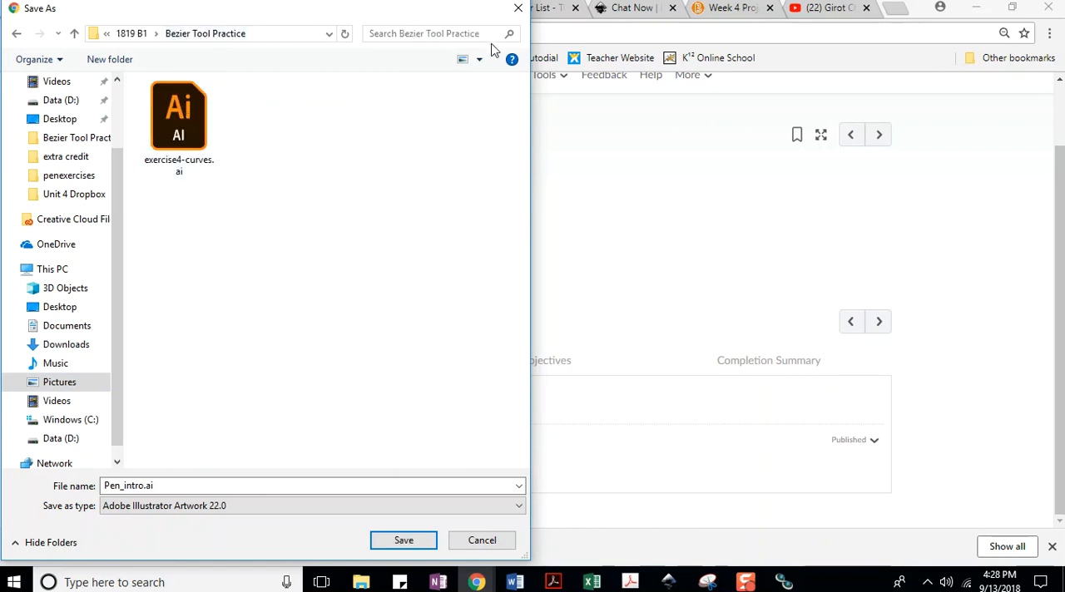
{"action": "left_click", "coordinate": [481, 542]}
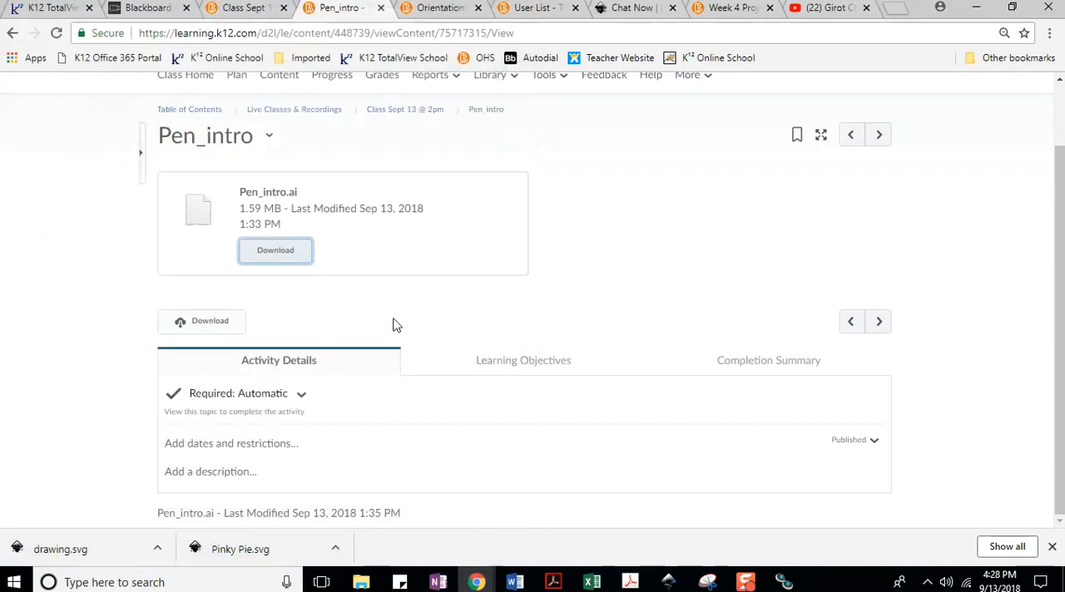
Go to the course content and open the Class Sept 13 @ 2pm module under Live Classes & Recordings.
{"action": "scroll", "coordinate": [504, 226], "scroll_direction": "up", "scroll_amount": 2}
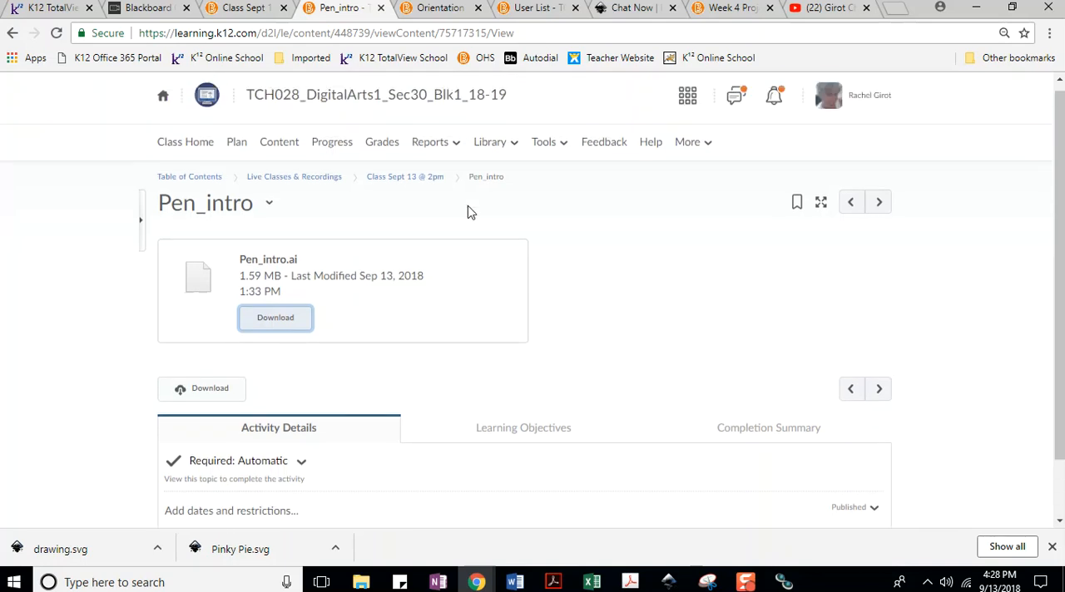
{"action": "left_click", "coordinate": [278, 151]}
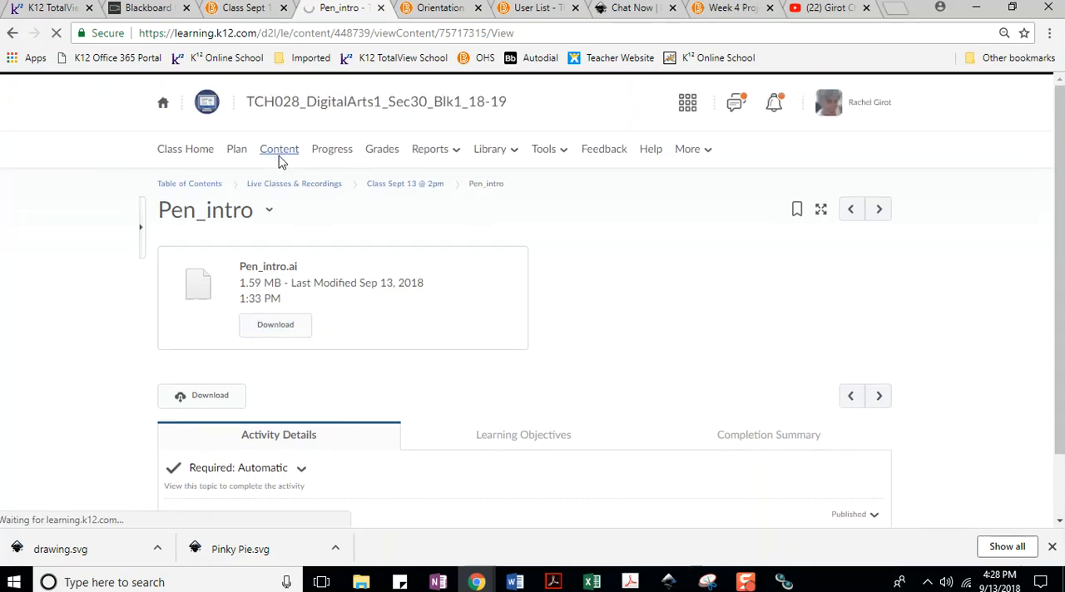
{"action": "scroll", "coordinate": [278, 249], "scroll_direction": "down", "scroll_amount": 3}
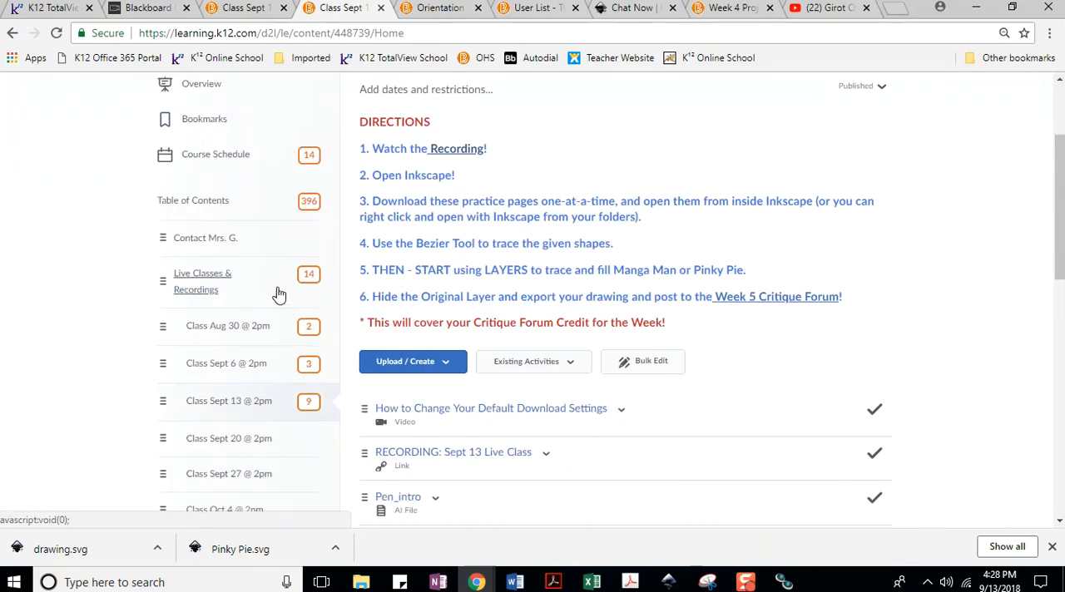
{"action": "scroll", "coordinate": [274, 299], "scroll_direction": "down", "scroll_amount": 7}
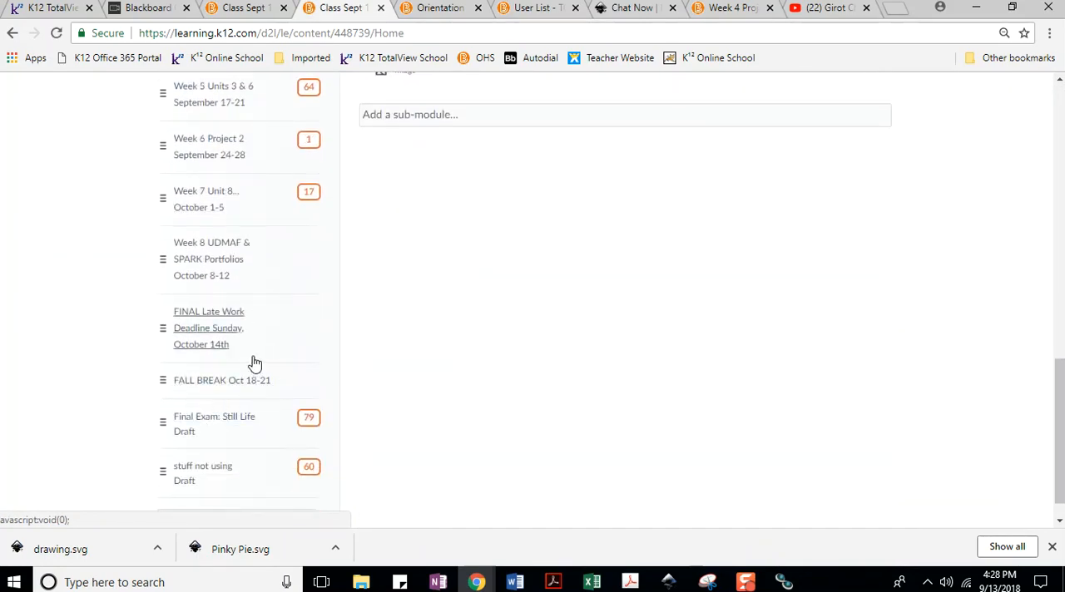
{"action": "scroll", "coordinate": [249, 349], "scroll_direction": "up", "scroll_amount": 8}
{"action": "scroll", "coordinate": [212, 266], "scroll_direction": "up", "scroll_amount": 3}
{"action": "scroll", "coordinate": [204, 266], "scroll_direction": "down", "scroll_amount": 2}
{"action": "left_click", "coordinate": [207, 205]}
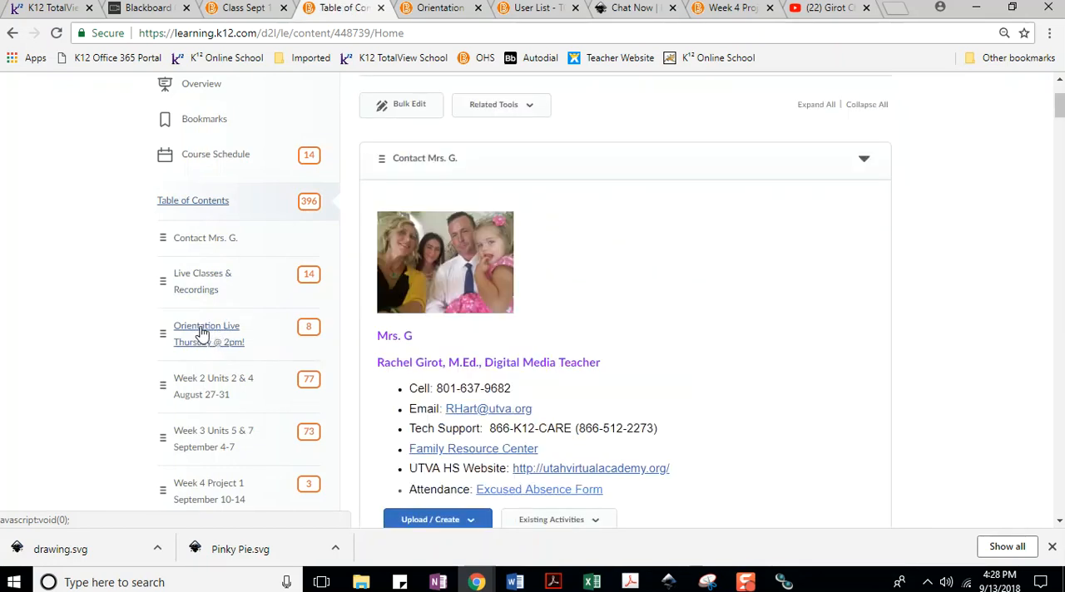
{"action": "left_click", "coordinate": [204, 283]}
{"action": "left_click", "coordinate": [231, 401]}
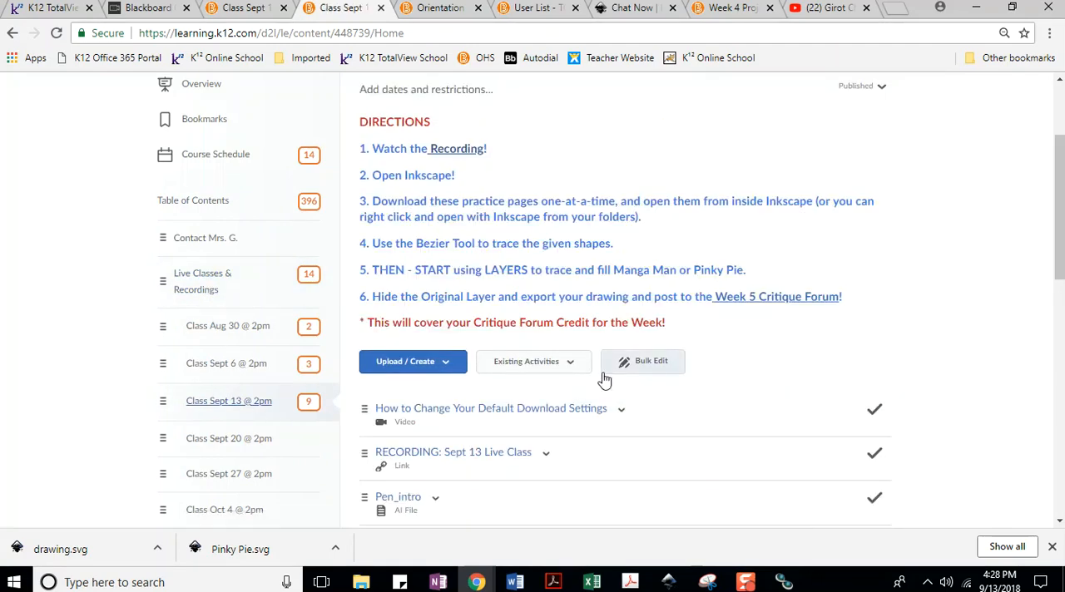
Look over the module's practice files and check the contents of the Bezier Tool Practice folder in File Explorer.
{"action": "scroll", "coordinate": [553, 289], "scroll_direction": "down", "scroll_amount": 2}
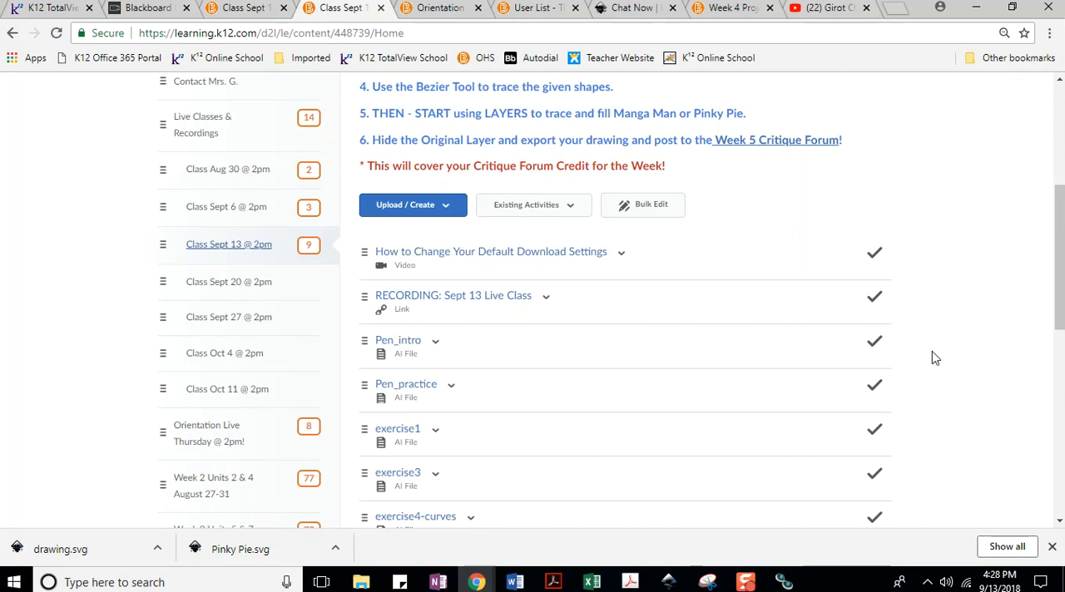
{"action": "left_click", "coordinate": [360, 585]}
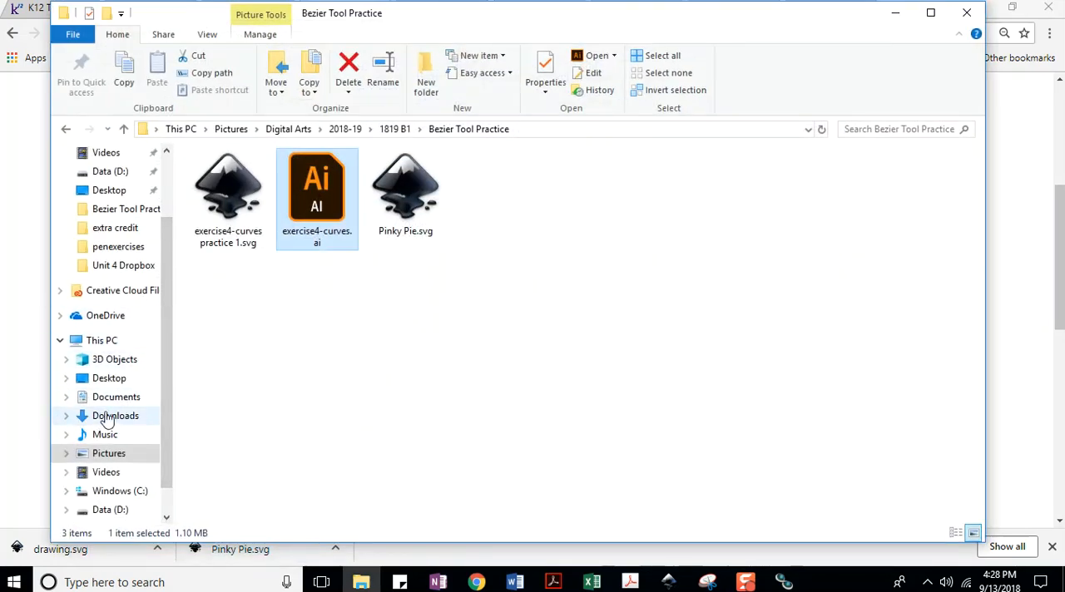
{"action": "left_click", "coordinate": [895, 12]}
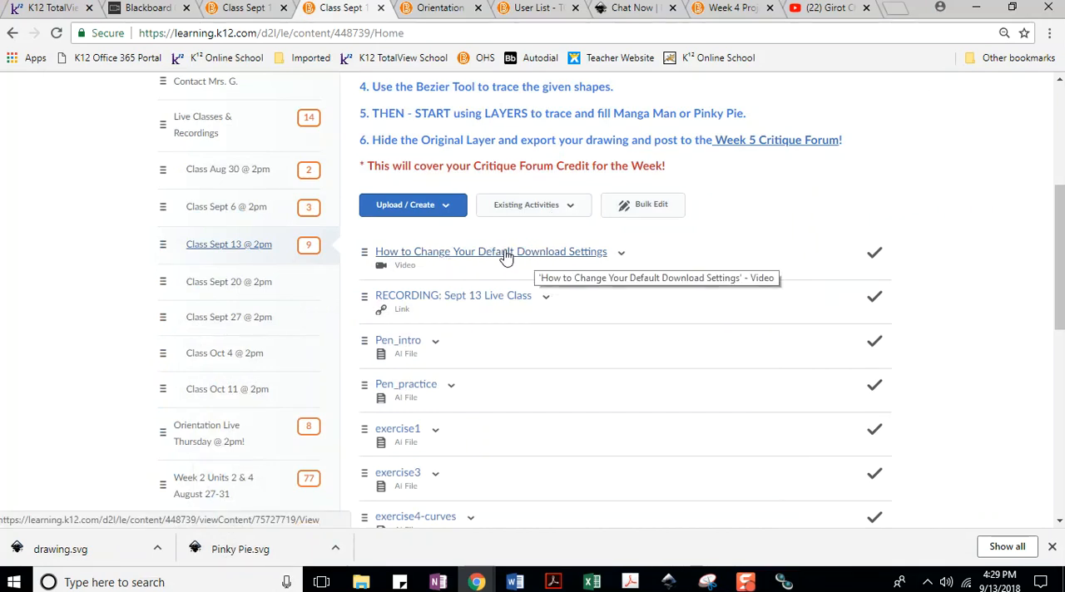
Download Pen_intro.ai from the class module into Pictures > Digital Arts > 2018-19 > 1819 B1 > Bezier Tool Practice.
{"action": "left_click", "coordinate": [403, 344]}
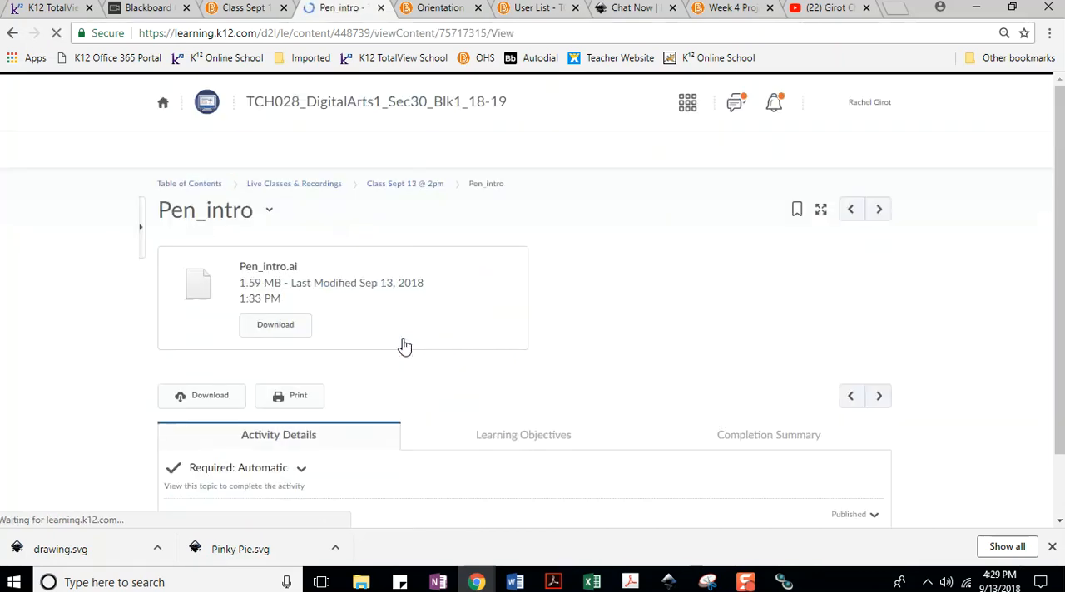
{"action": "left_click", "coordinate": [289, 331]}
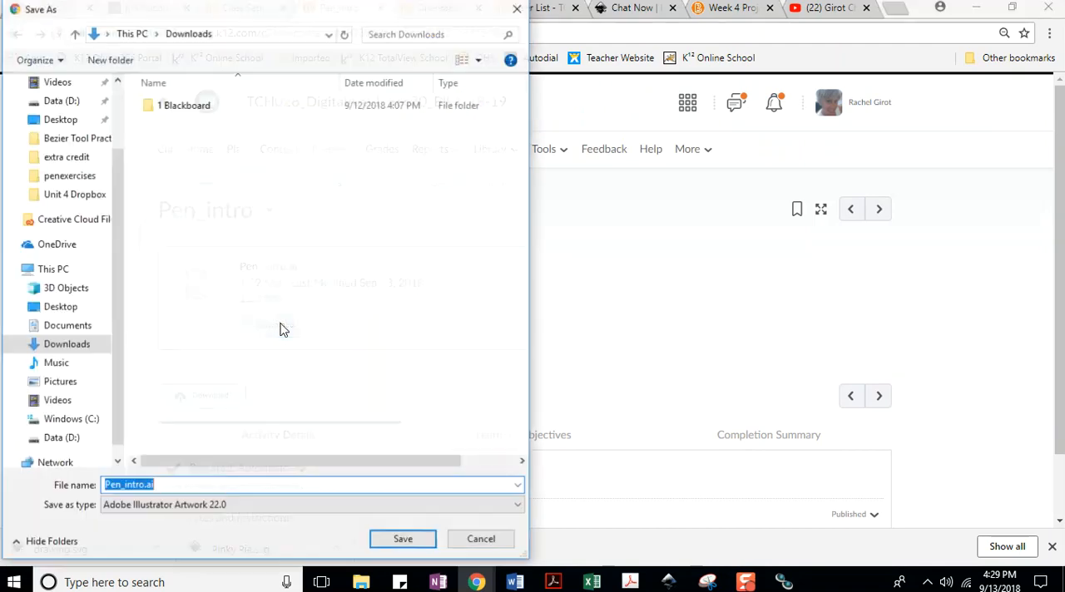
{"action": "left_click", "coordinate": [61, 383]}
{"action": "scroll", "coordinate": [303, 298], "scroll_direction": "down", "scroll_amount": 3}
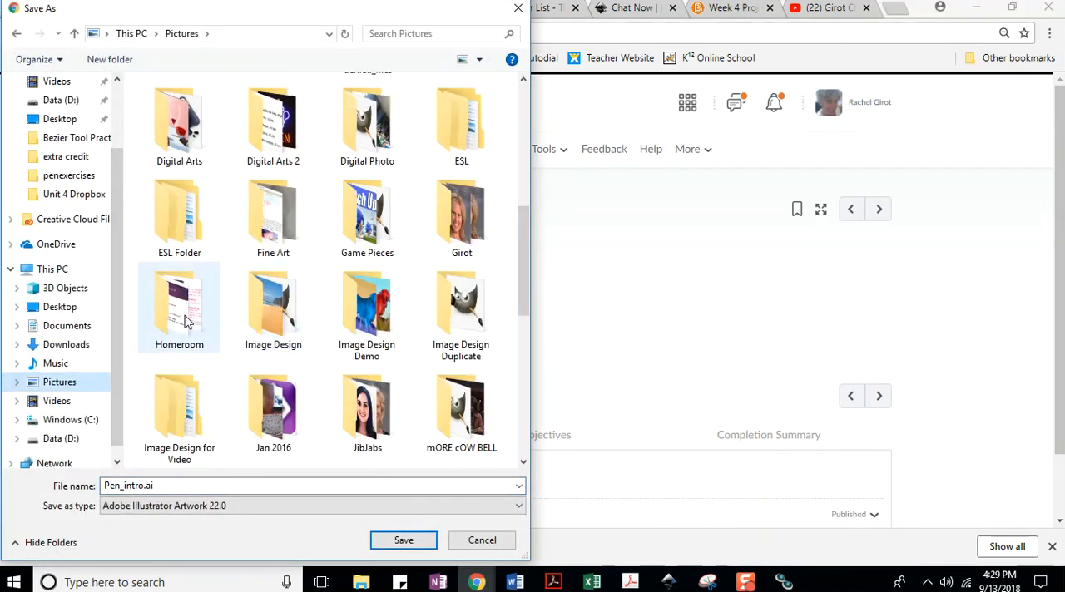
{"action": "double_click", "coordinate": [175, 140]}
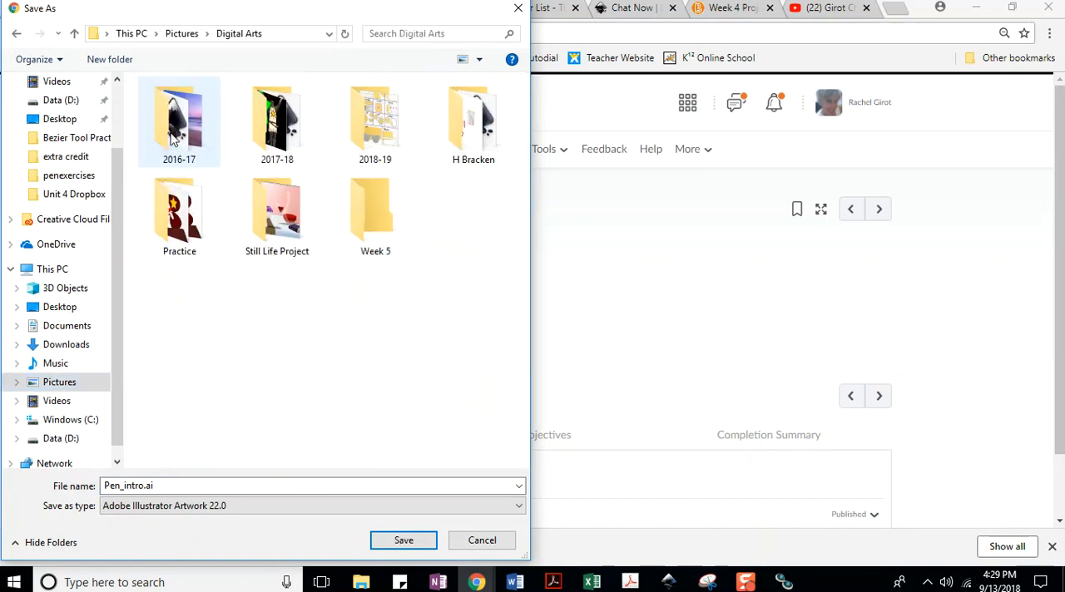
{"action": "double_click", "coordinate": [369, 113]}
{"action": "left_click", "coordinate": [183, 128]}
{"action": "double_click", "coordinate": [183, 128]}
{"action": "double_click", "coordinate": [181, 125]}
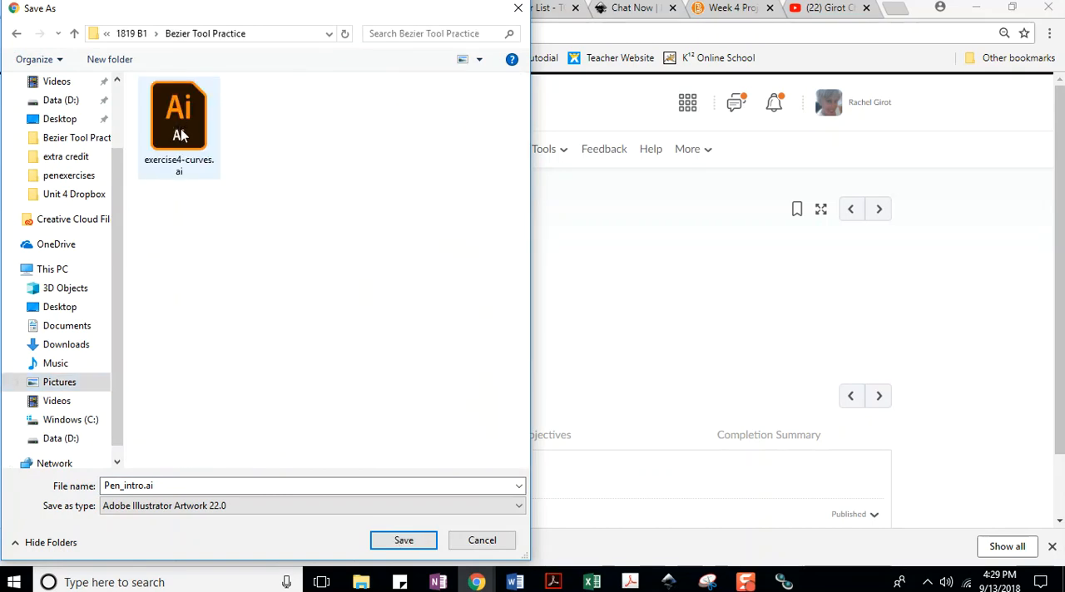
{"action": "left_click", "coordinate": [404, 541]}
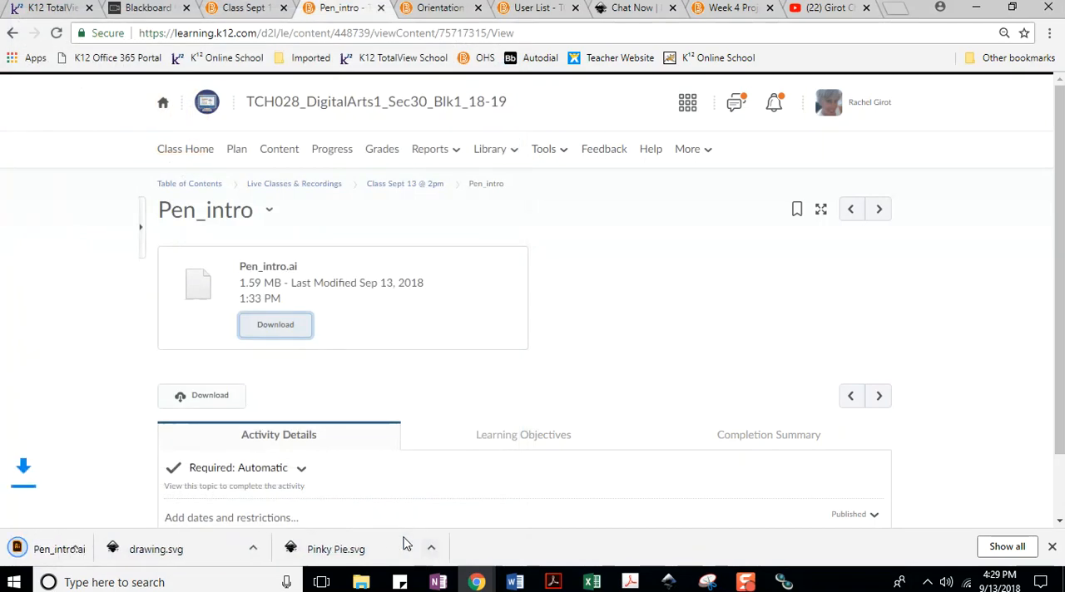
Switch to File Explorer and bring up the full list of apps for opening Pen_intro.ai.
{"action": "left_click", "coordinate": [361, 582]}
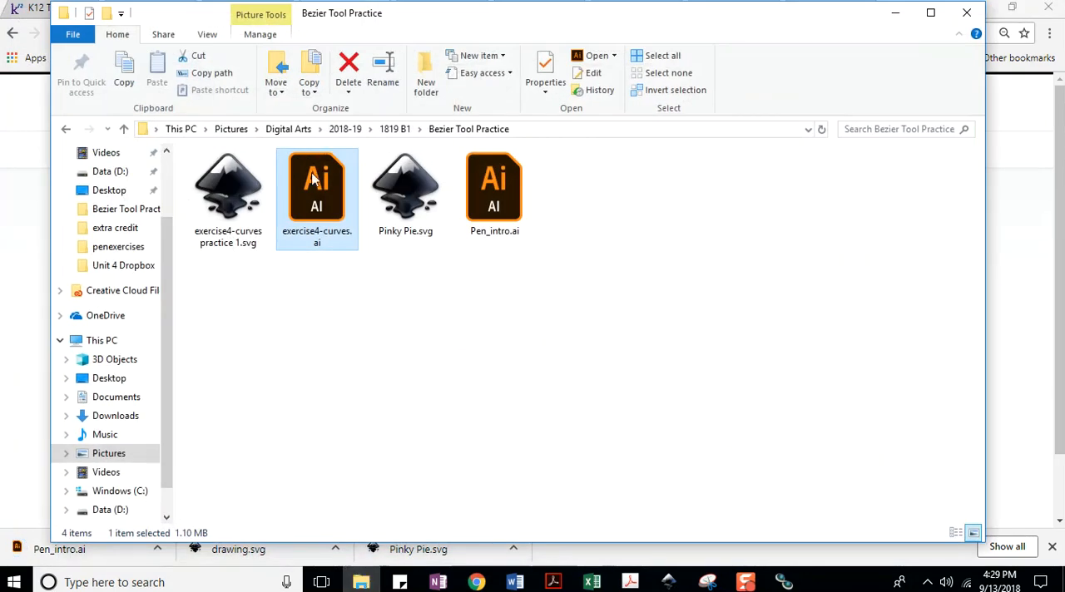
{"action": "right_click", "coordinate": [498, 190]}
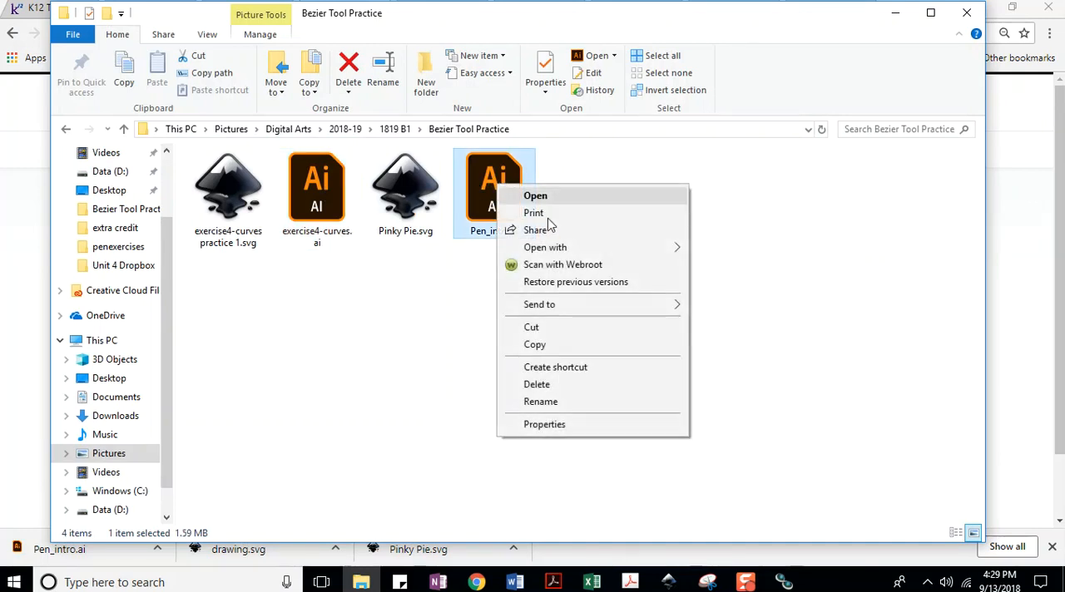
{"action": "mouse_move", "coordinate": [546, 249]}
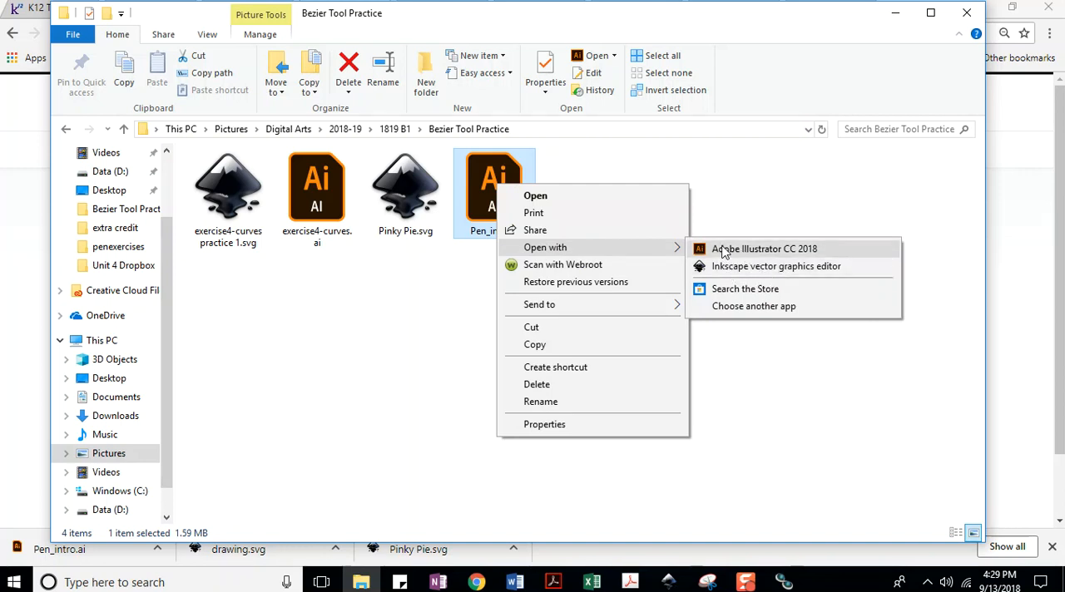
{"action": "left_click", "coordinate": [755, 306]}
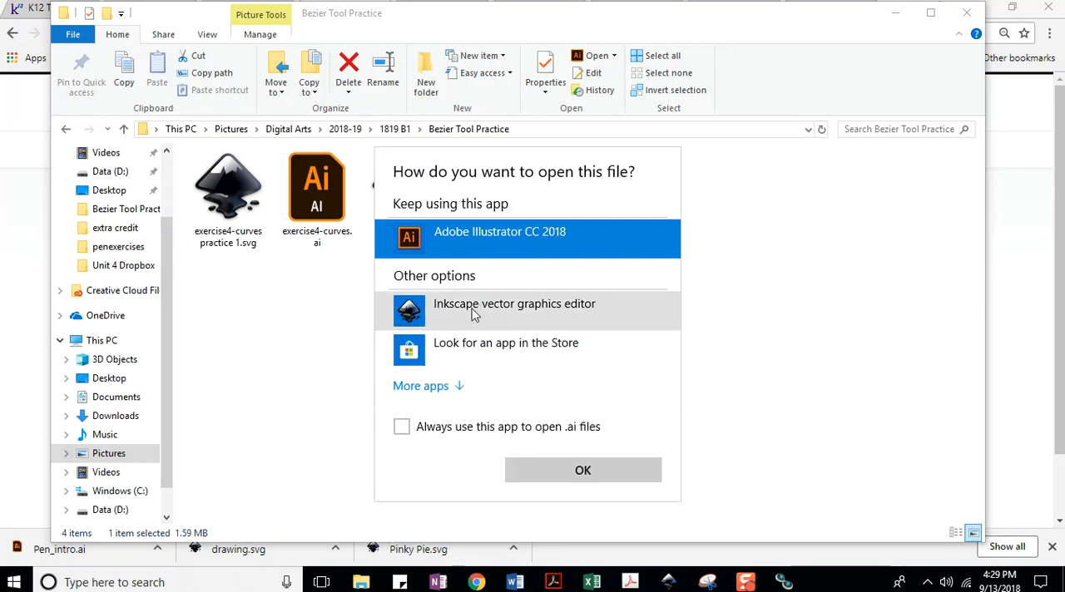
{"action": "left_click", "coordinate": [429, 388]}
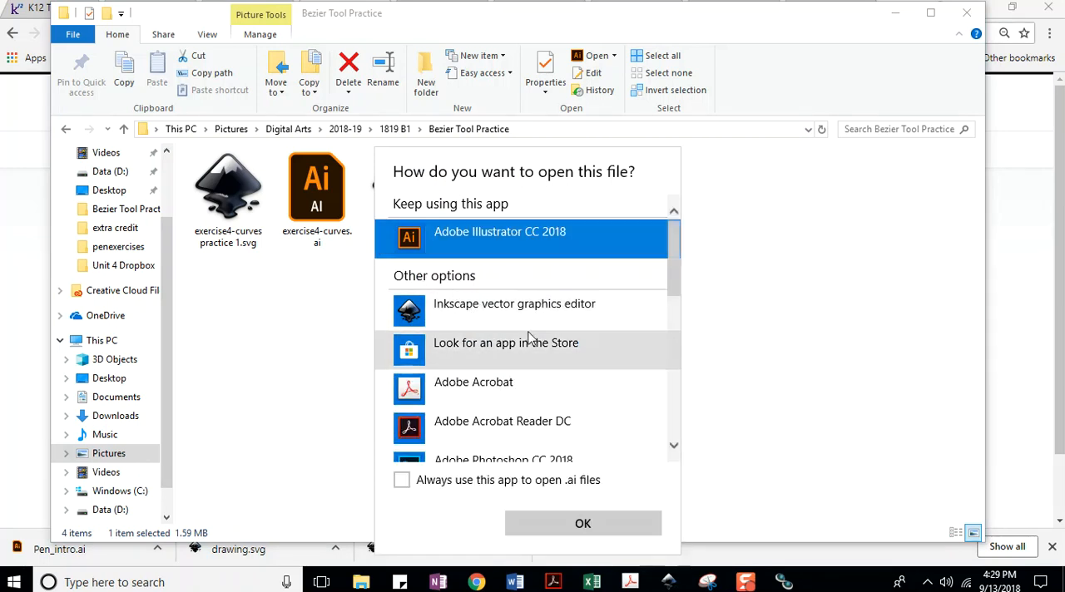
{"action": "scroll", "coordinate": [510, 340], "scroll_direction": "down", "scroll_amount": 10}
{"action": "scroll", "coordinate": [511, 333], "scroll_direction": "down", "scroll_amount": 2}
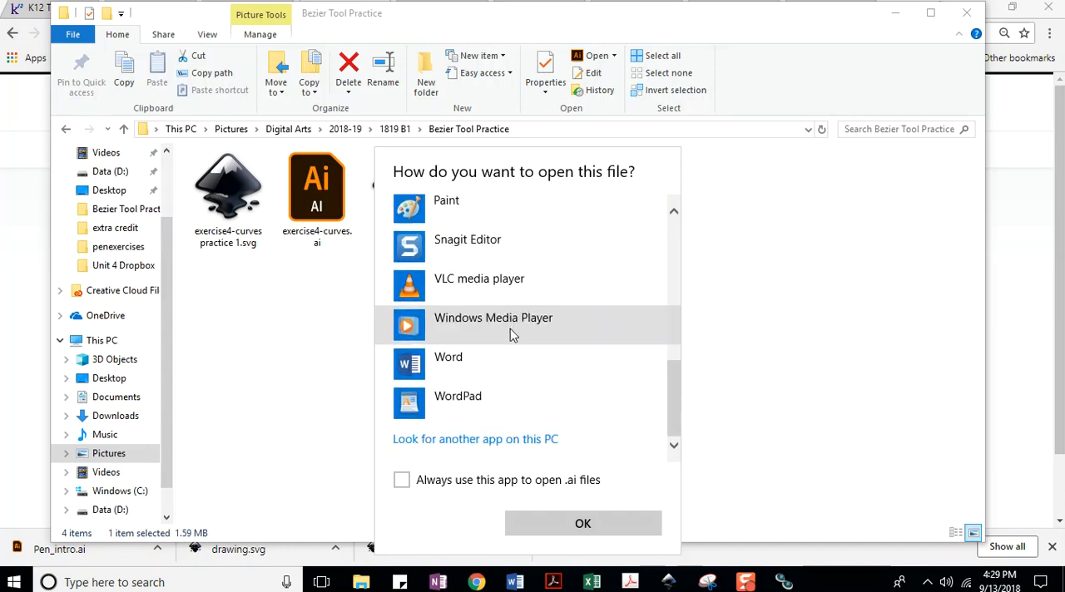
Open Pen_intro.ai with inkscape.exe from the Program Files Inkscape folder, importing page 1 with Internal import.
{"action": "left_click", "coordinate": [464, 444]}
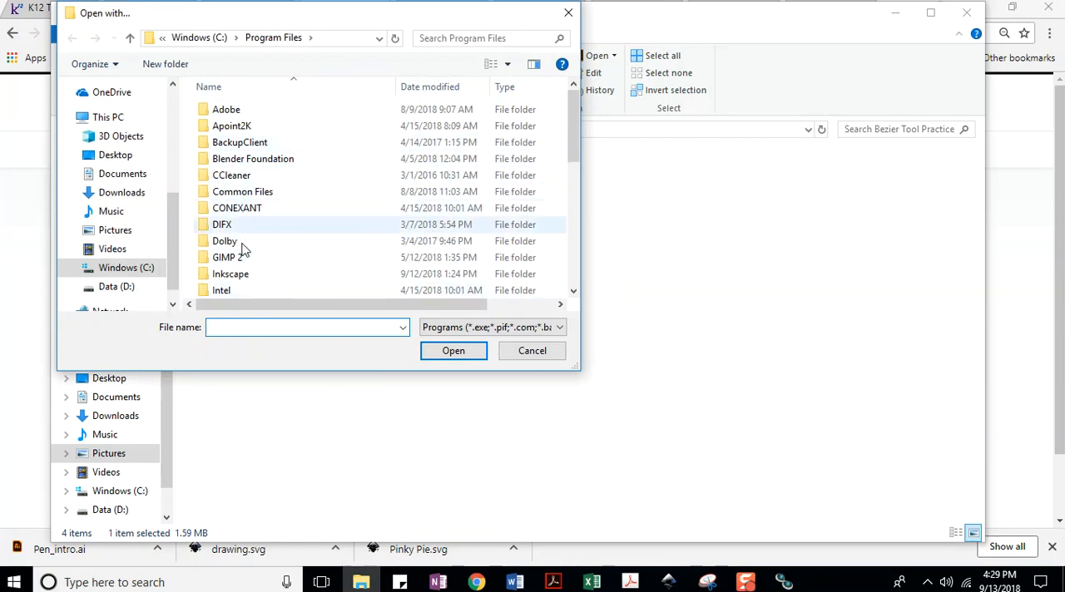
{"action": "double_click", "coordinate": [236, 274]}
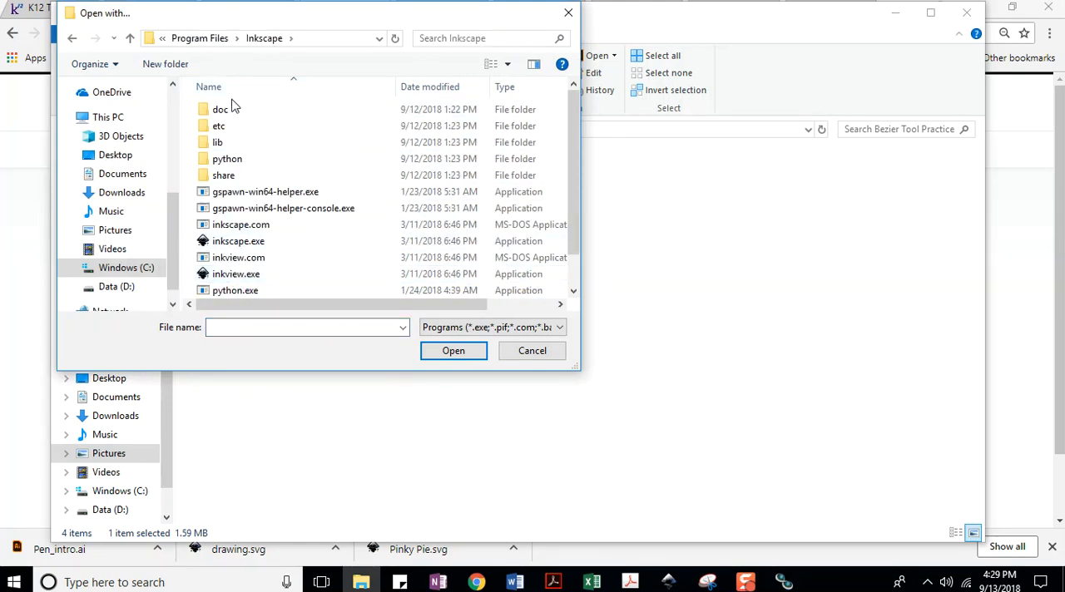
{"action": "scroll", "coordinate": [249, 179], "scroll_direction": "down", "scroll_amount": 1}
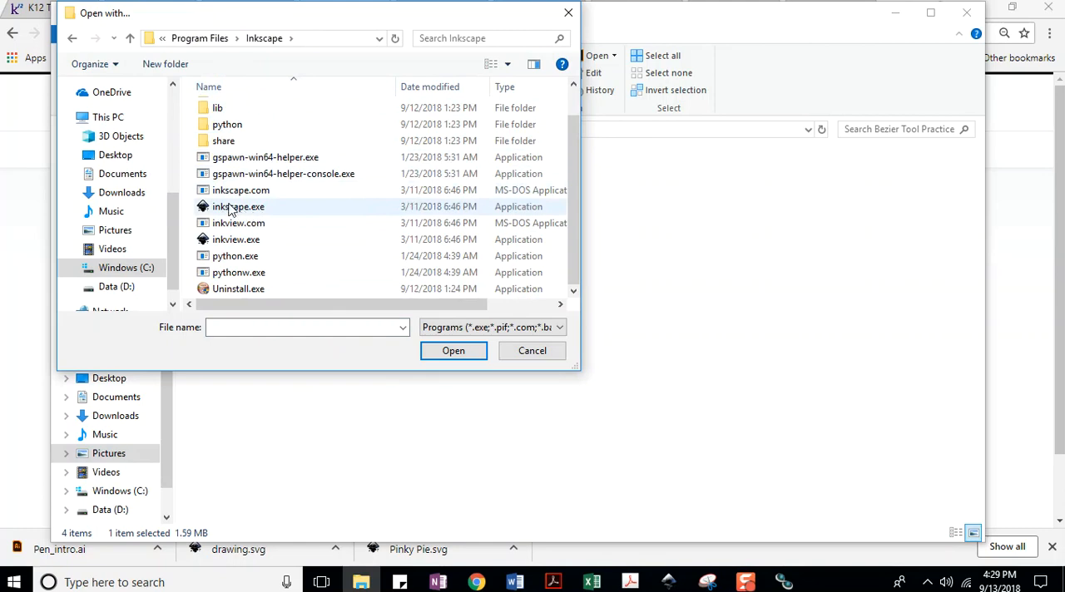
{"action": "left_click", "coordinate": [232, 210]}
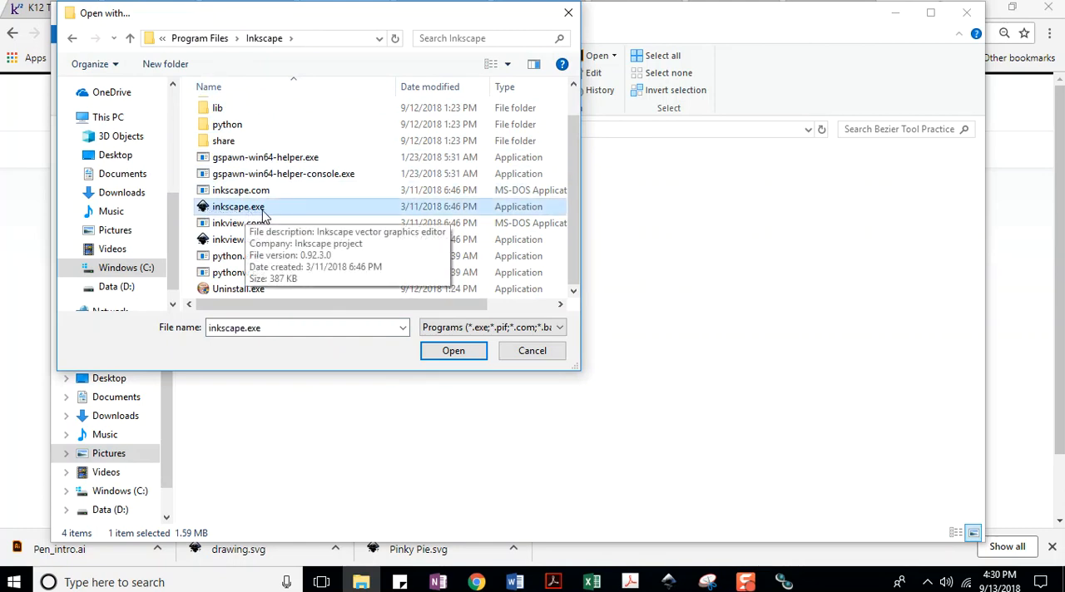
{"action": "left_click", "coordinate": [452, 352]}
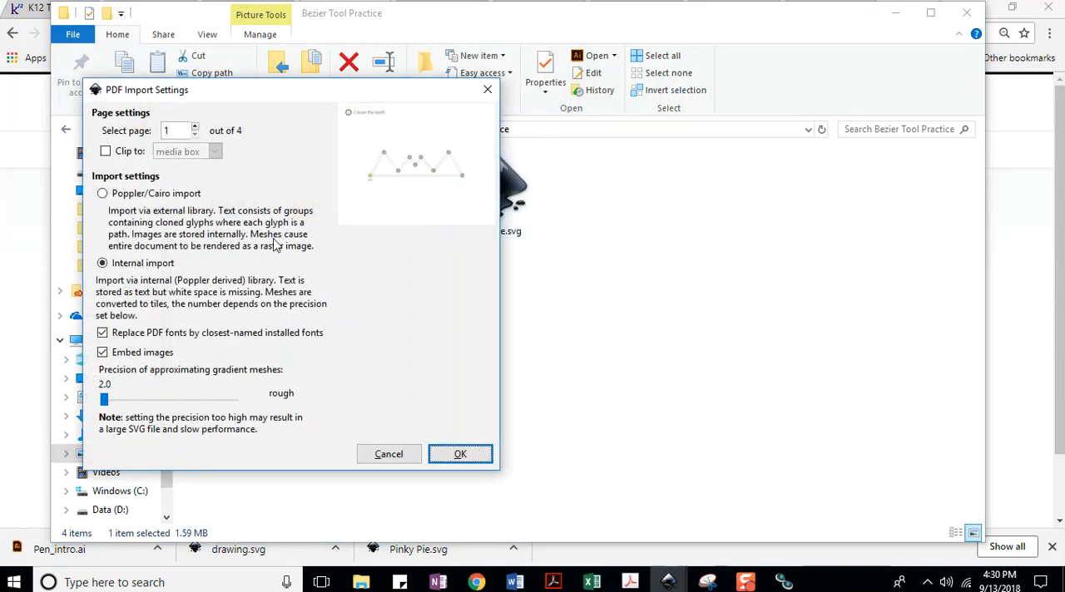
{"action": "left_click", "coordinate": [460, 455]}
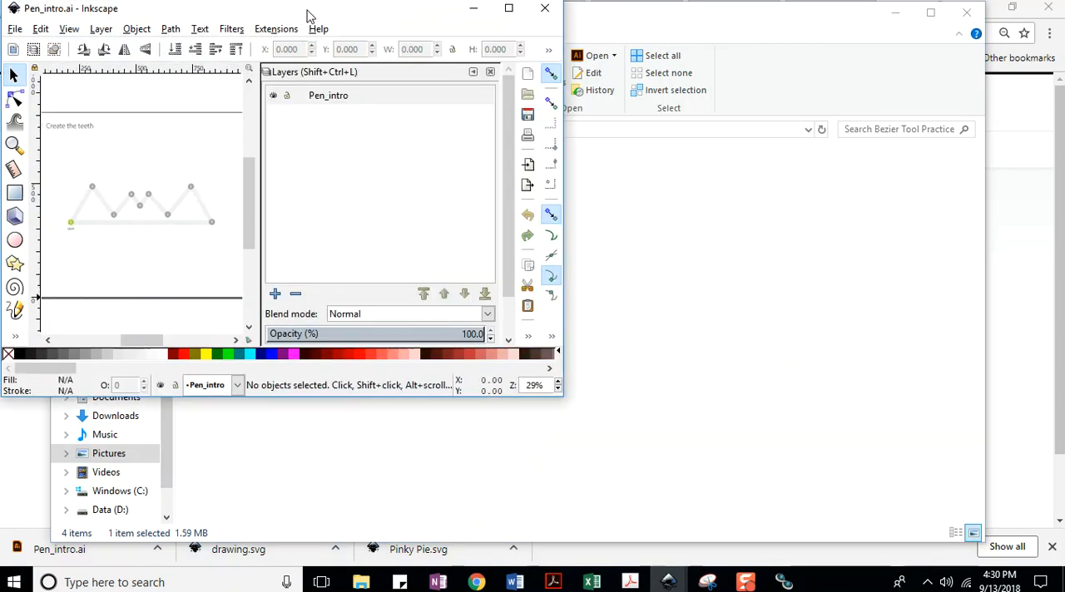
Move the Inkscape window out of the way of the Bezier Tool Practice folder.
{"action": "left_click_drag", "start_coordinate": [396, 11], "coordinate": [658, 87]}
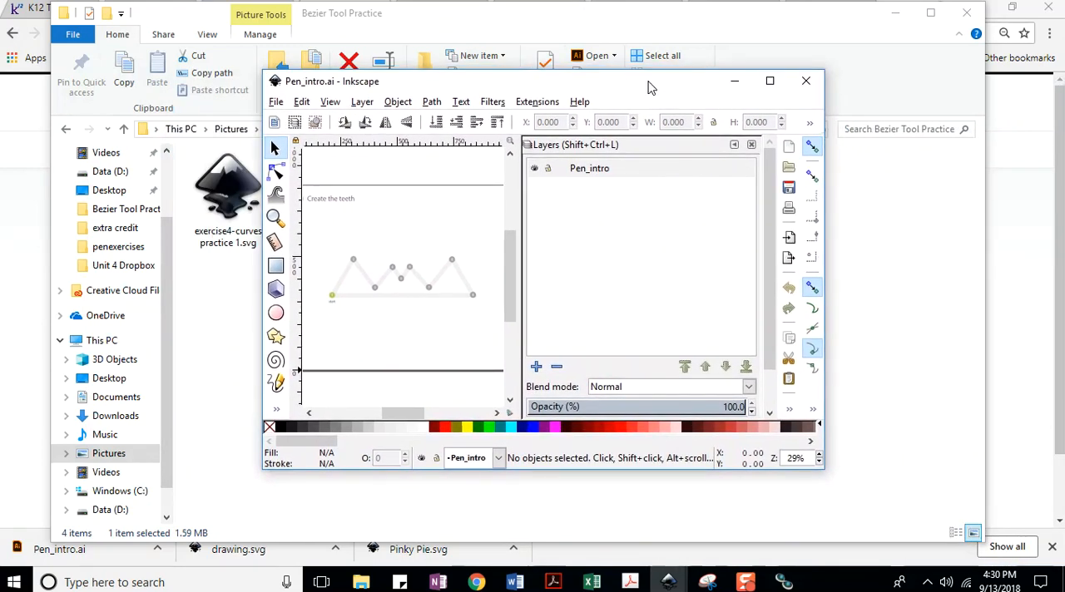
{"action": "left_click_drag", "start_coordinate": [642, 86], "coordinate": [1063, 70]}
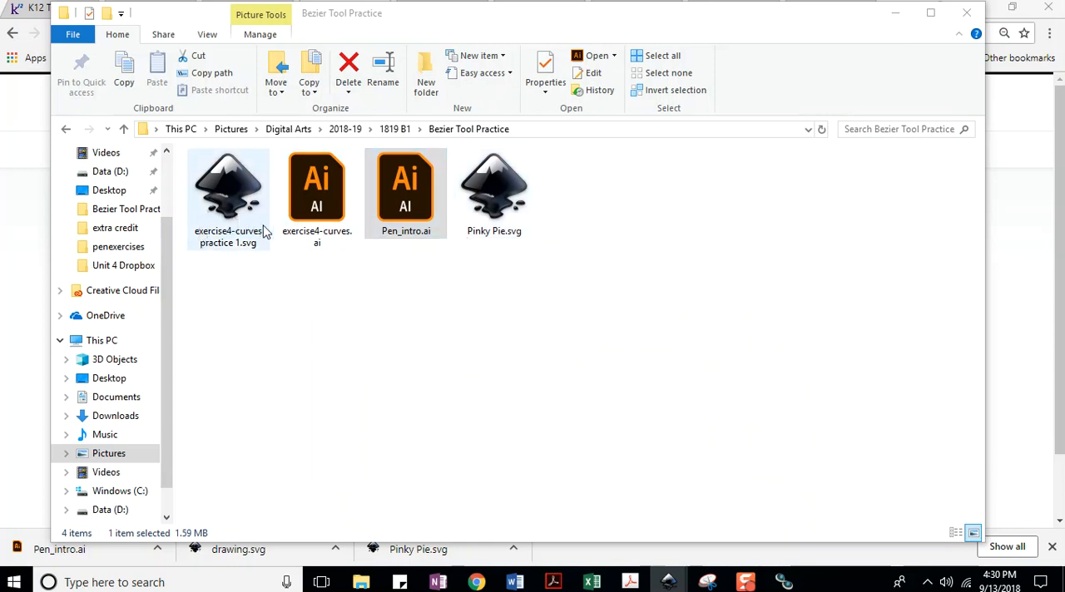
Open Pinky Pie.svg with Inkscape vector graphics editor and make it the default app for .svg files.
{"action": "right_click", "coordinate": [497, 204]}
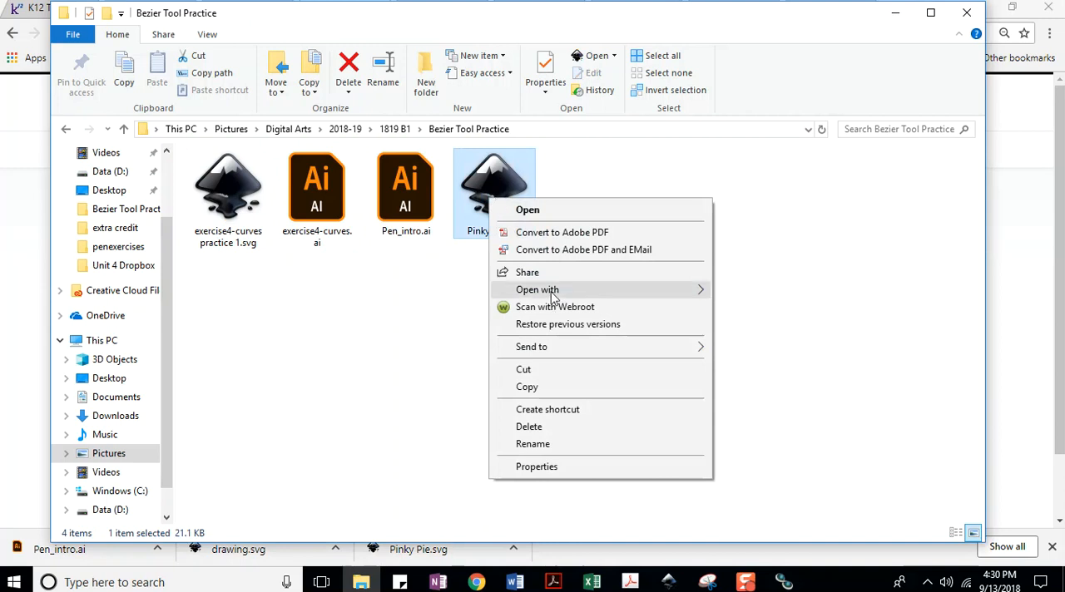
{"action": "mouse_move", "coordinate": [551, 295]}
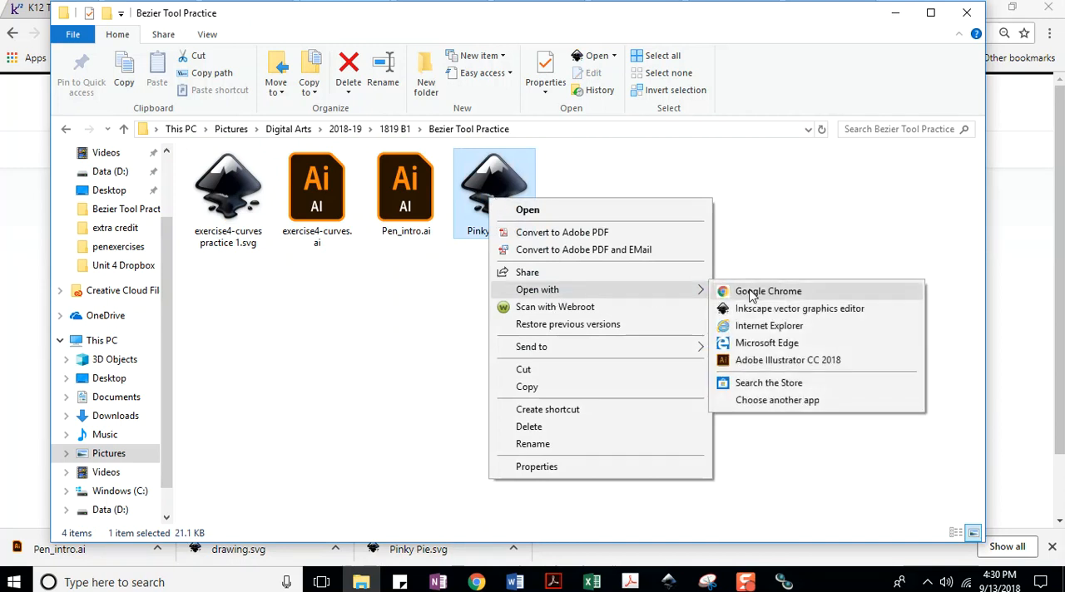
{"action": "left_click", "coordinate": [768, 401]}
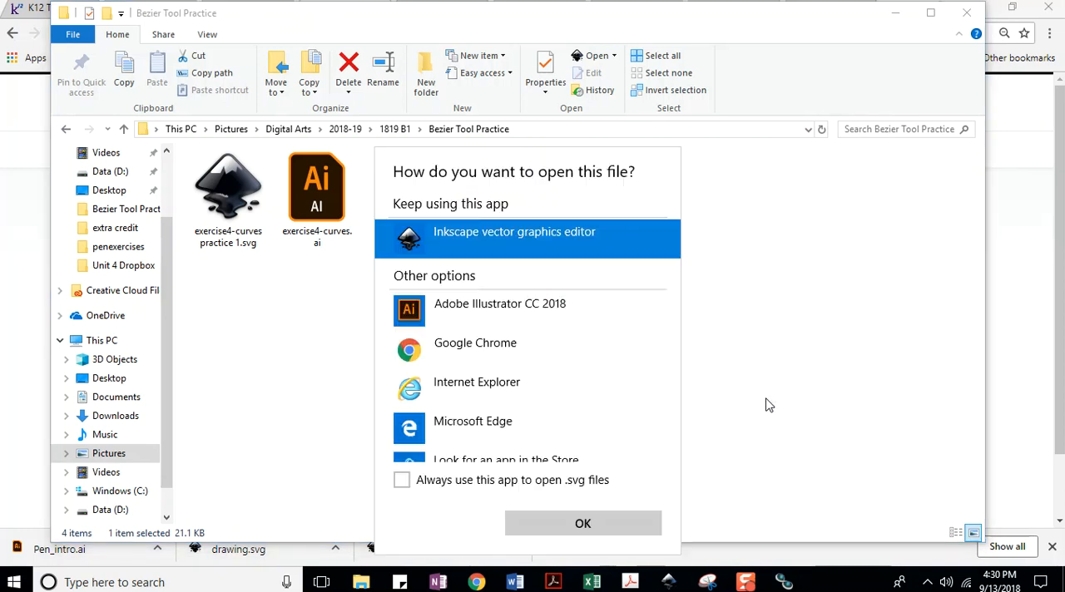
{"action": "scroll", "coordinate": [473, 332], "scroll_direction": "down", "scroll_amount": 2}
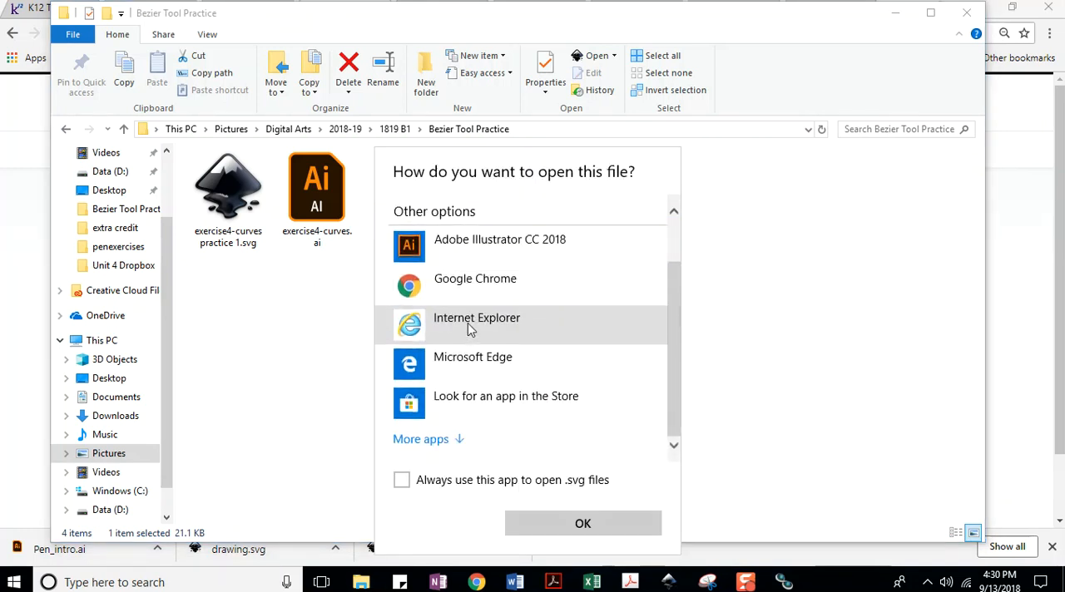
{"action": "scroll", "coordinate": [469, 324], "scroll_direction": "up", "scroll_amount": 2}
{"action": "scroll", "coordinate": [453, 437], "scroll_direction": "down", "scroll_amount": 1}
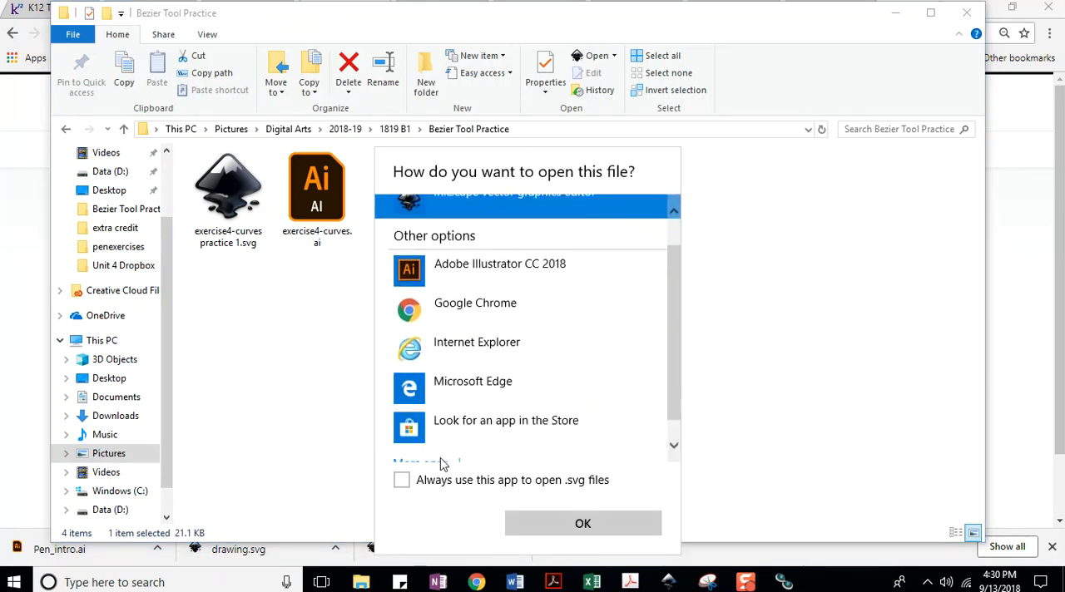
{"action": "left_click", "coordinate": [401, 483]}
{"action": "left_click", "coordinate": [581, 518]}
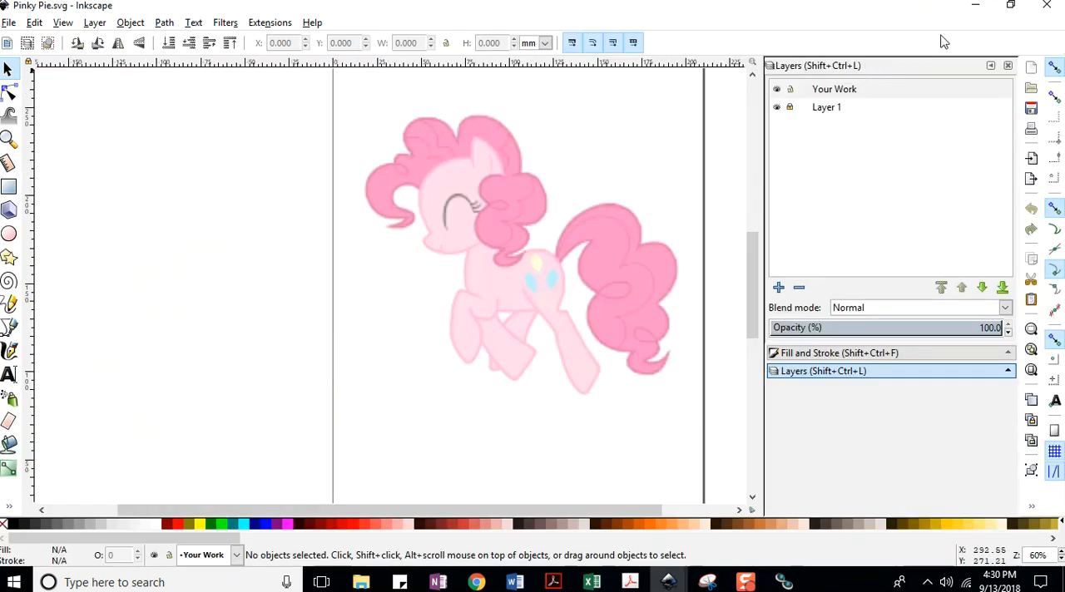
Minimize the Pinky Pie.svg and Bezier Tool Practice windows, and launch Inkscape with a new document.
{"action": "left_click", "coordinate": [975, 6]}
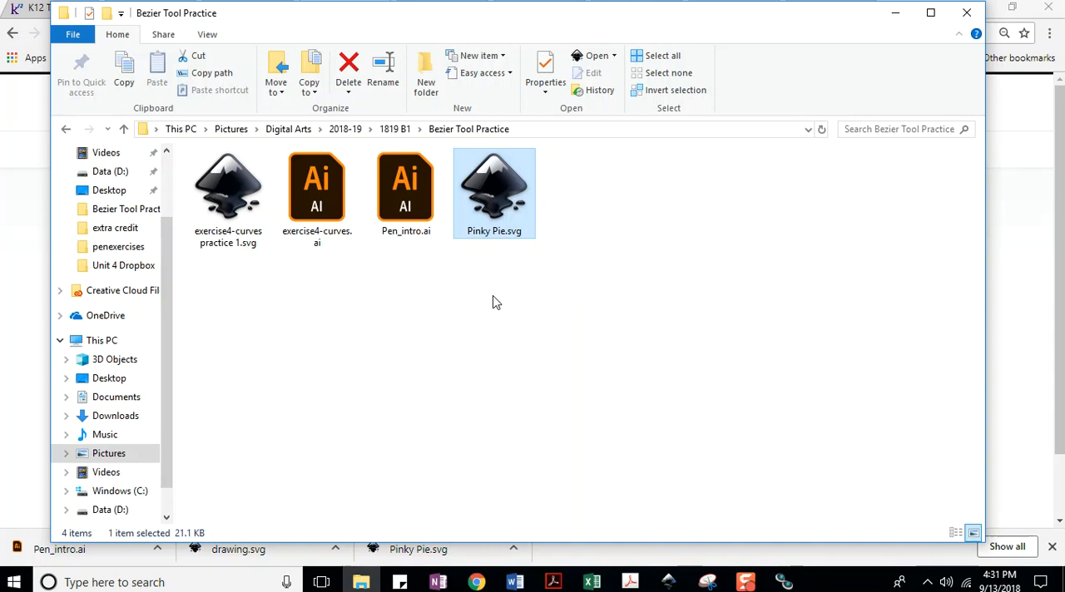
{"action": "left_click", "coordinate": [895, 12]}
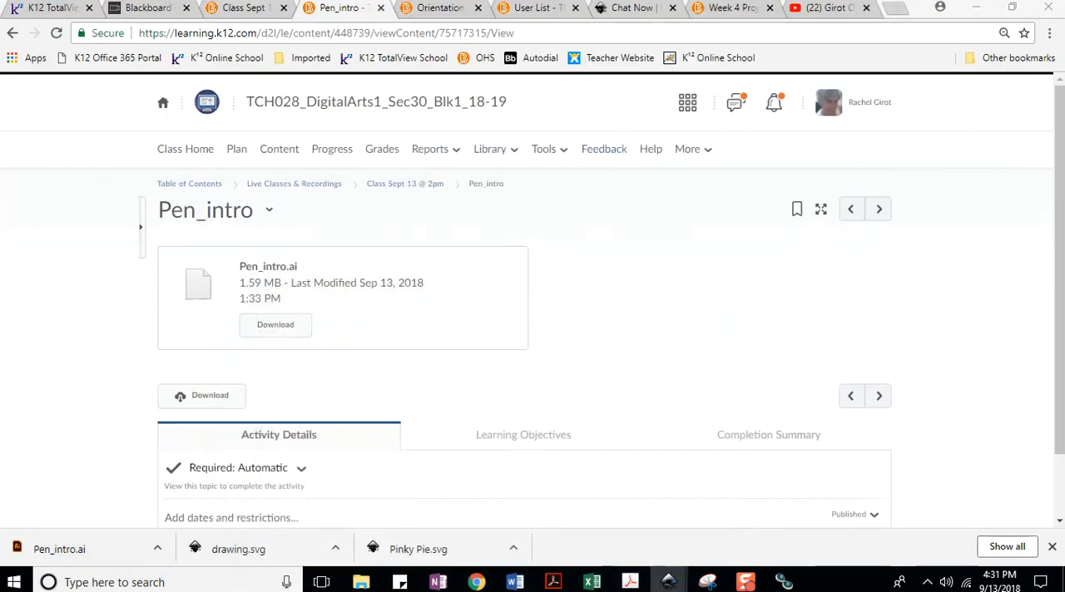
{"action": "left_click", "coordinate": [178, 583]}
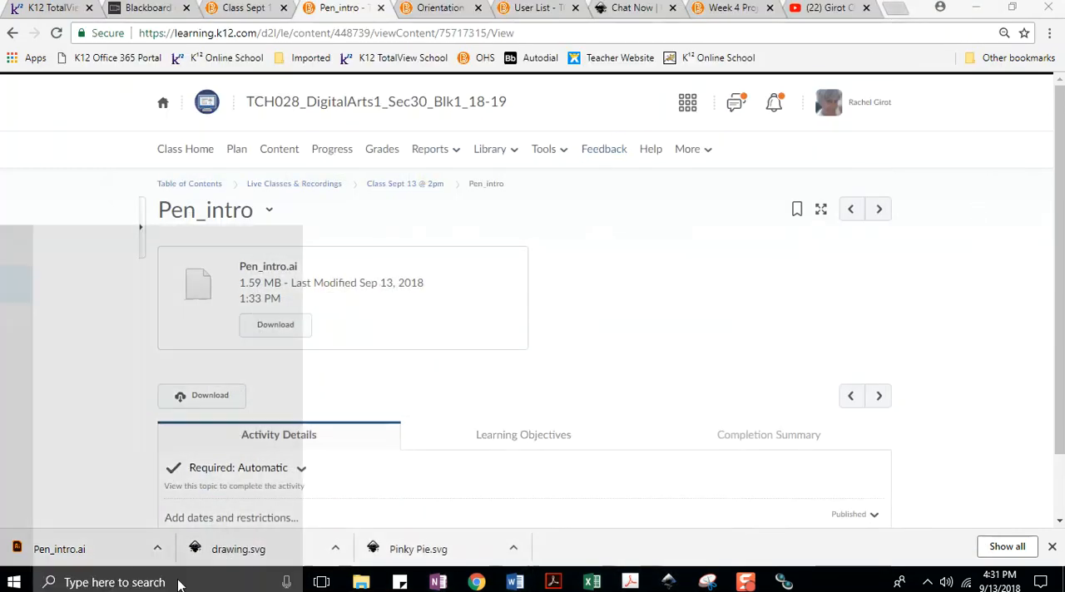
{"action": "type", "text": "inkscape"}
{"action": "key", "text": "Return"}
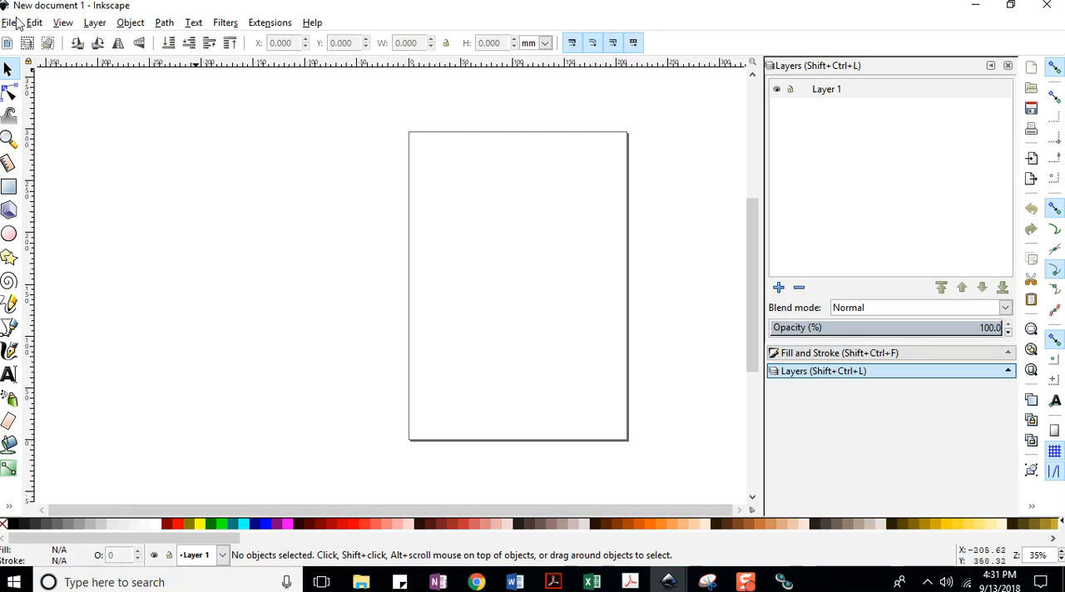
Start opening a file and browse to Pictures > Digital Arts > 2018-19 > 1819 B1 > Bezier Tool Practice.
{"action": "left_click", "coordinate": [8, 23]}
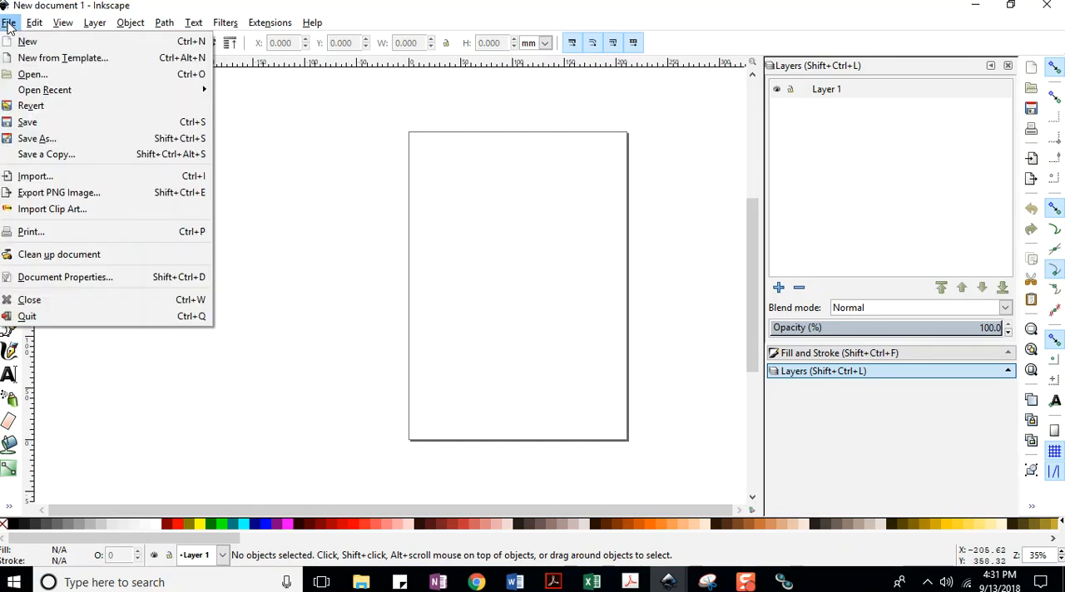
{"action": "left_click", "coordinate": [27, 74]}
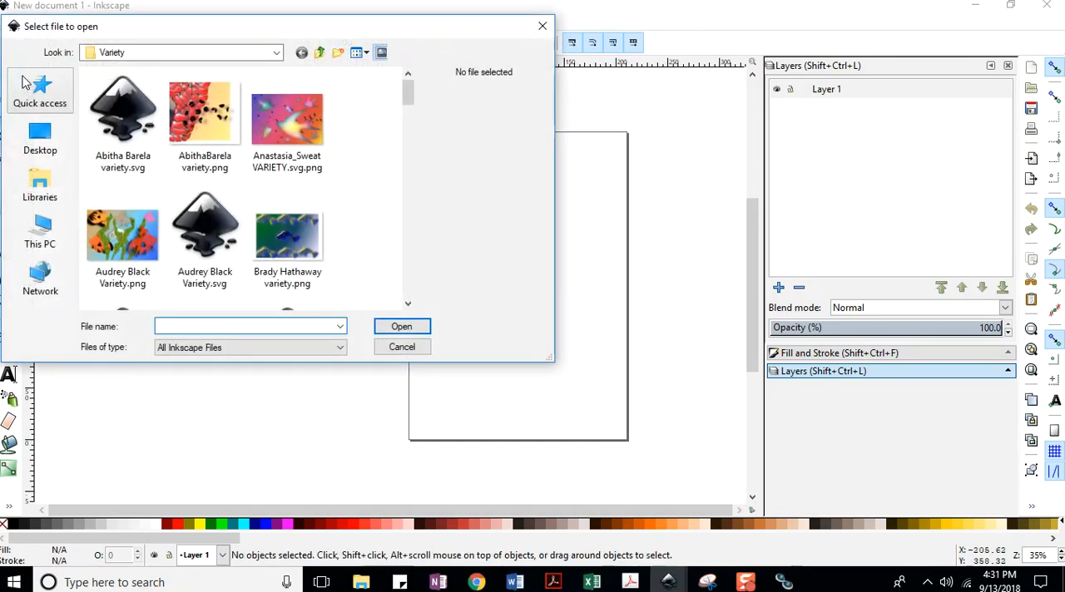
{"action": "left_click", "coordinate": [46, 196]}
{"action": "double_click", "coordinate": [141, 208]}
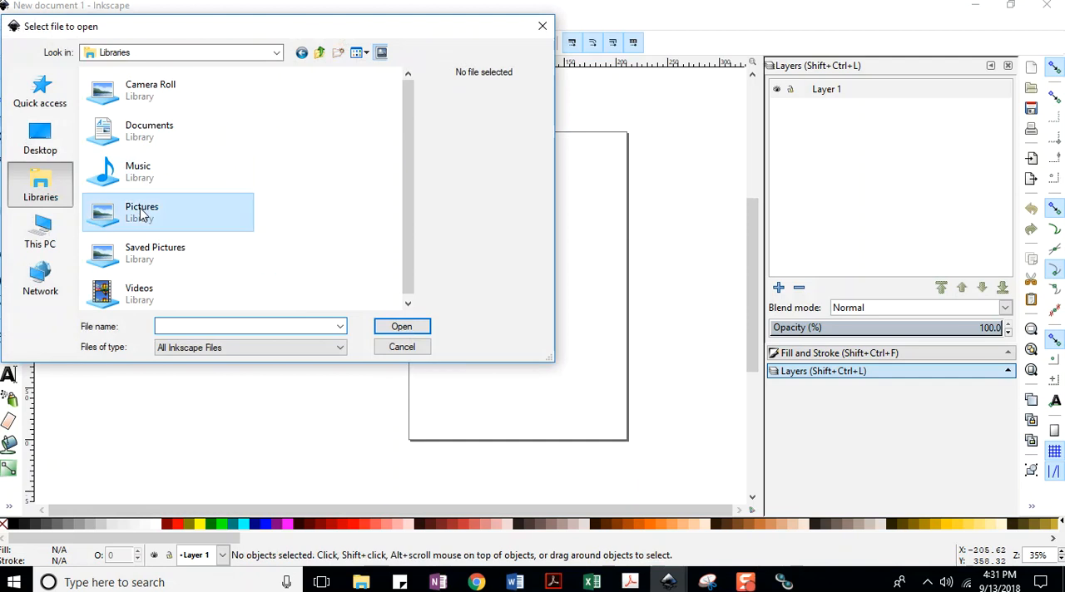
{"action": "scroll", "coordinate": [223, 193], "scroll_direction": "down", "scroll_amount": 5}
{"action": "scroll", "coordinate": [204, 225], "scroll_direction": "down", "scroll_amount": 2}
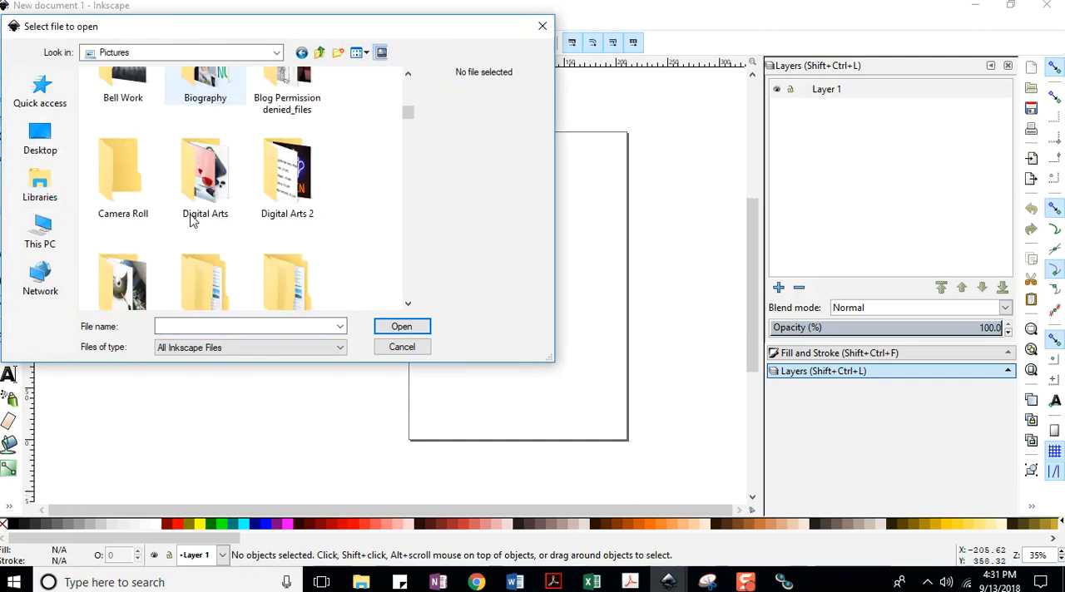
{"action": "double_click", "coordinate": [205, 187]}
{"action": "double_click", "coordinate": [271, 119]}
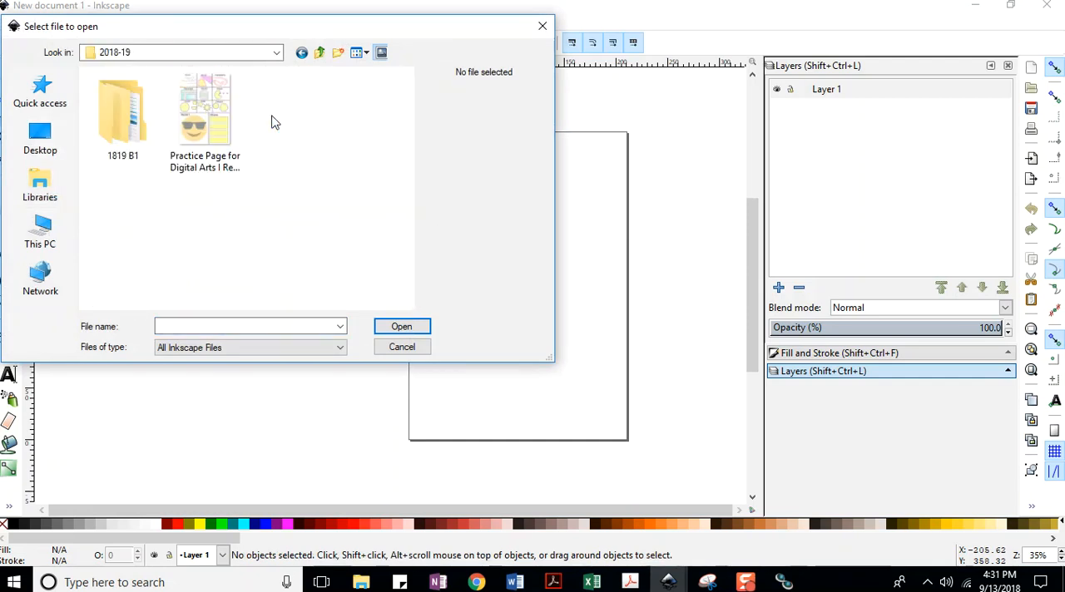
{"action": "double_click", "coordinate": [123, 117]}
{"action": "double_click", "coordinate": [127, 117]}
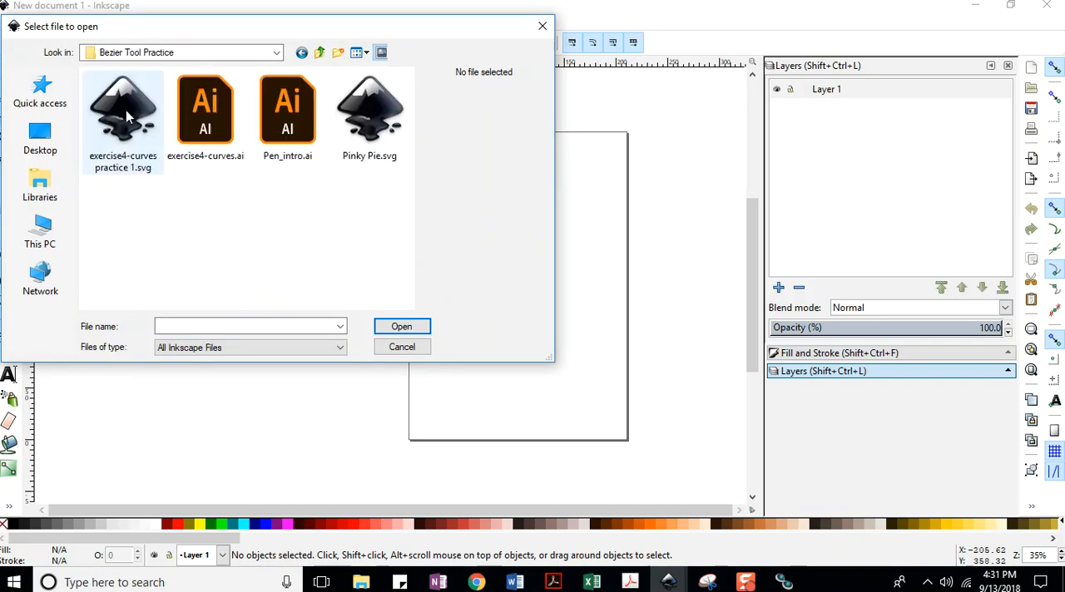
Open Pen_intro.ai, importing page 1 with Internal import, and maximize its window.
{"action": "left_click", "coordinate": [289, 119]}
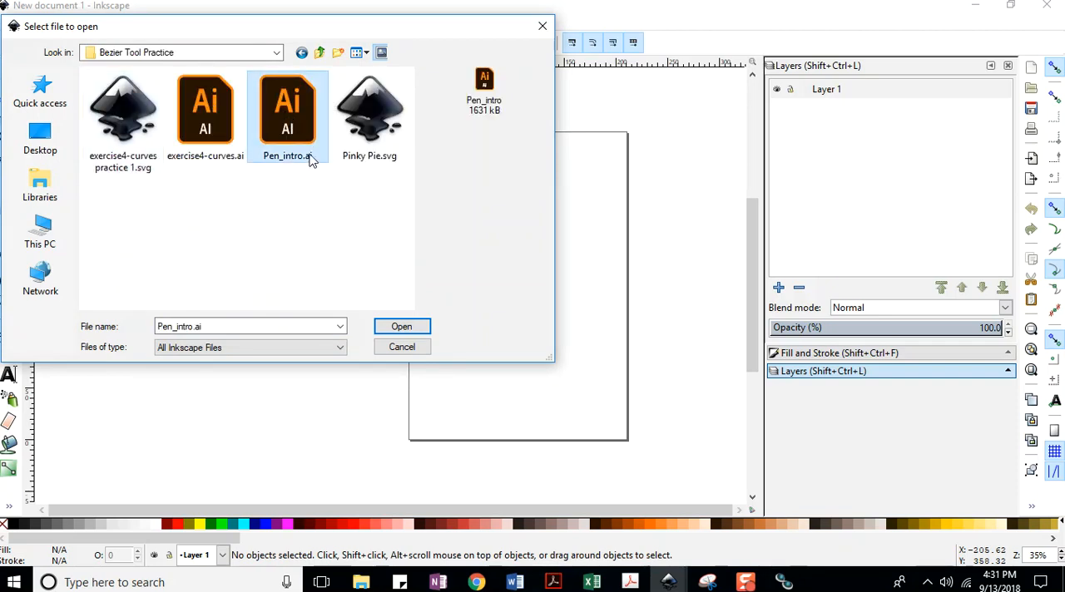
{"action": "left_click", "coordinate": [396, 329]}
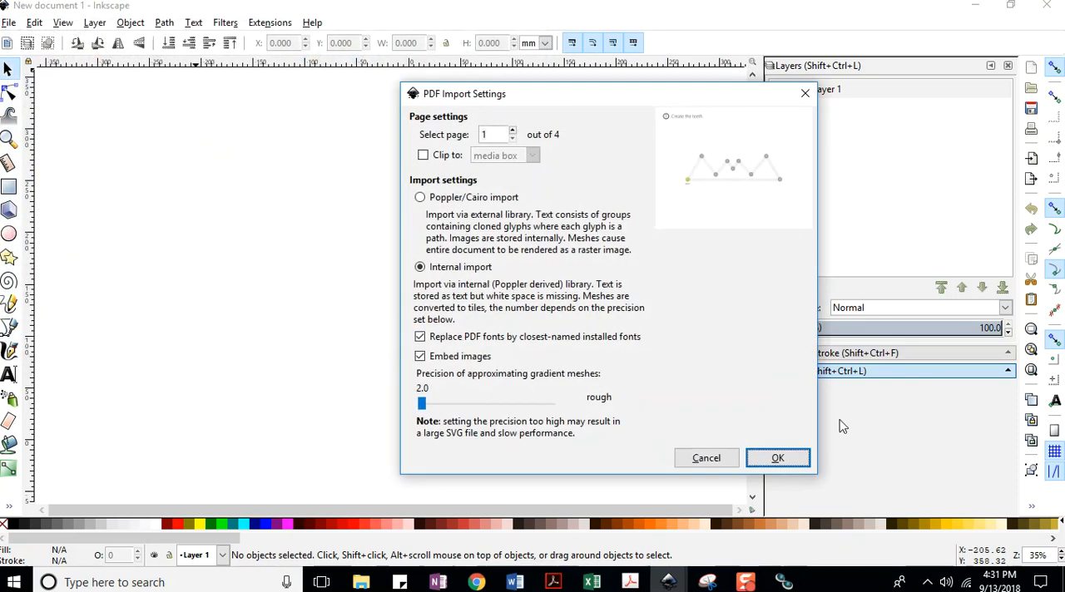
{"action": "left_click", "coordinate": [777, 457]}
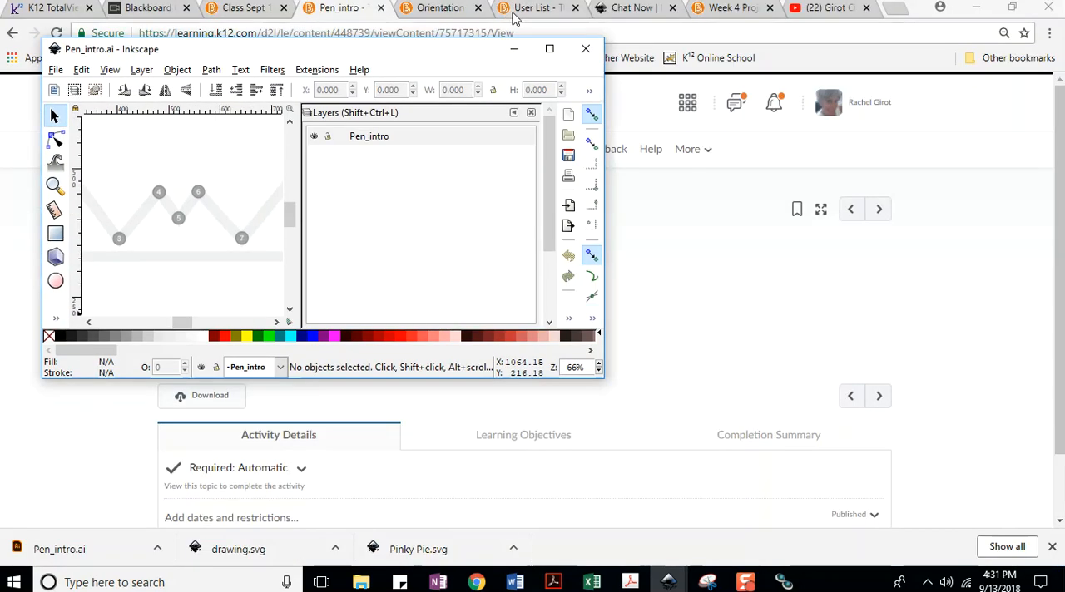
{"action": "left_click", "coordinate": [552, 47]}
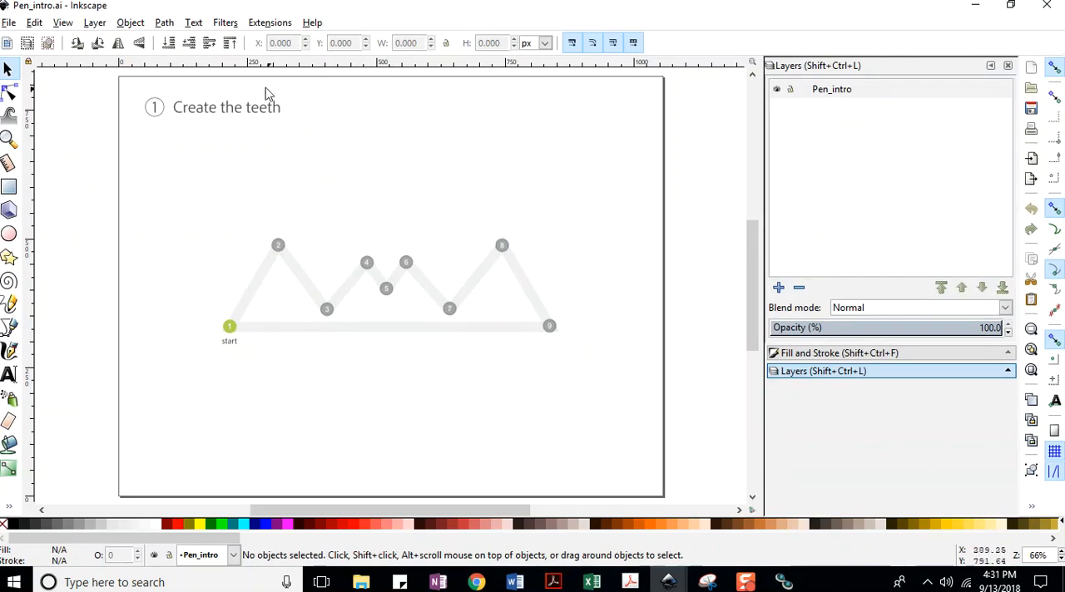
{"action": "left_click", "coordinate": [62, 25]}
{"action": "mouse_move", "coordinate": [80, 43]}
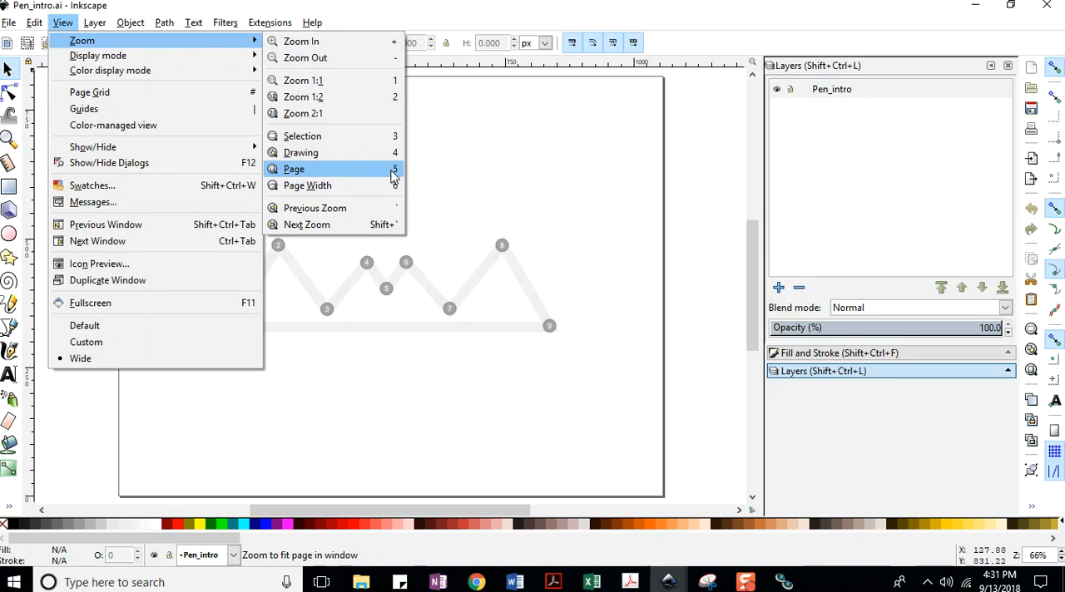
{"action": "left_click", "coordinate": [536, 156]}
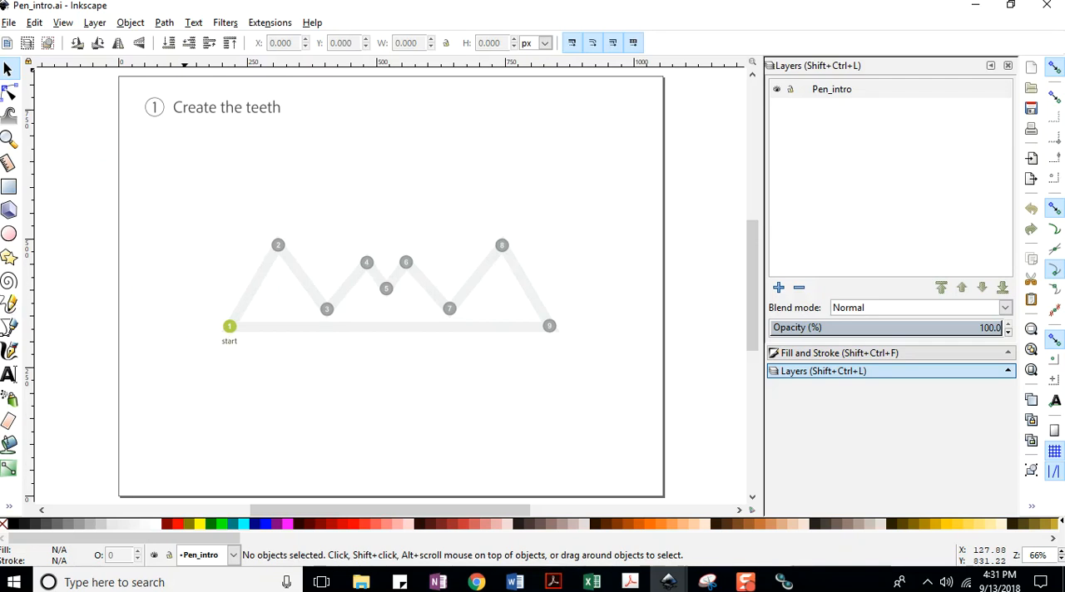
{"action": "left_click", "coordinate": [10, 24]}
{"action": "left_click", "coordinate": [32, 109]}
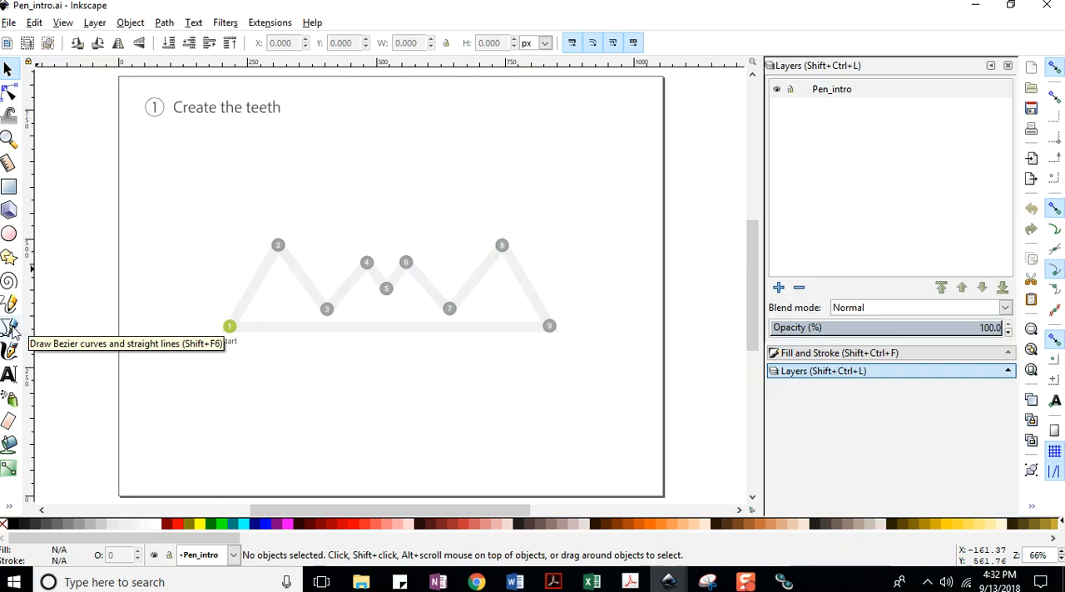
Activate the Bezier tool and save the document as Inkscape SVG in Bezier Tool Practice, prefixing the file name Pen_intro.svg with the author's initial and surname.
{"action": "left_click", "coordinate": [11, 329]}
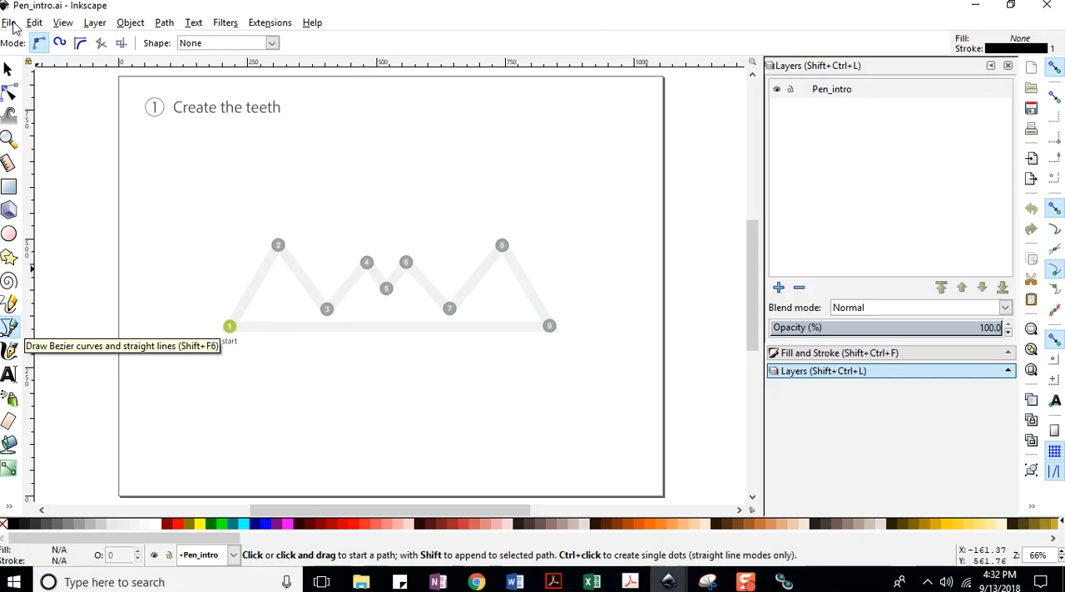
{"action": "left_click", "coordinate": [9, 23]}
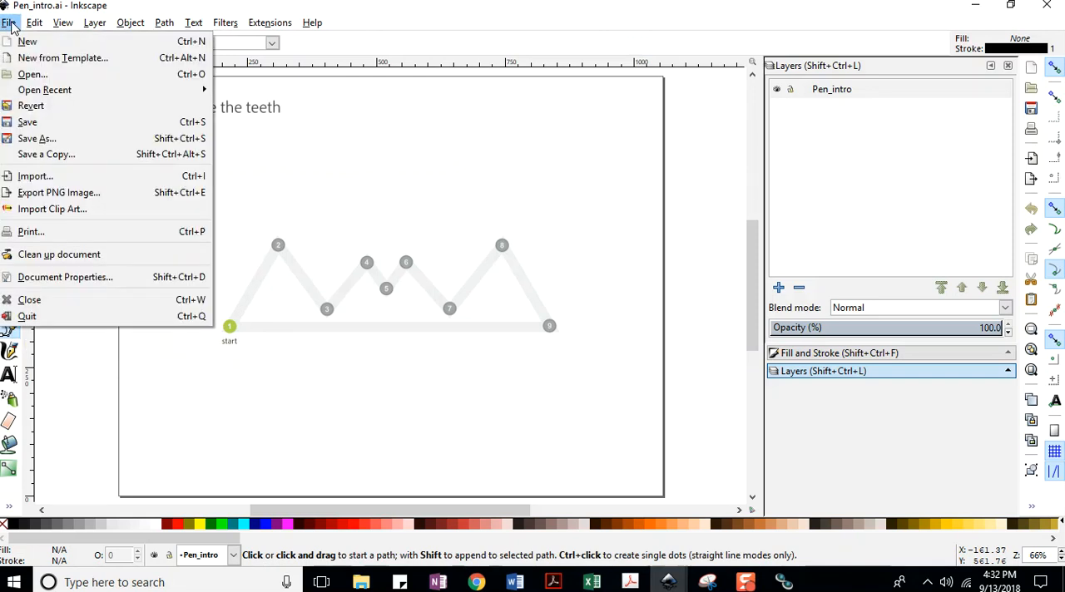
{"action": "left_click", "coordinate": [33, 119]}
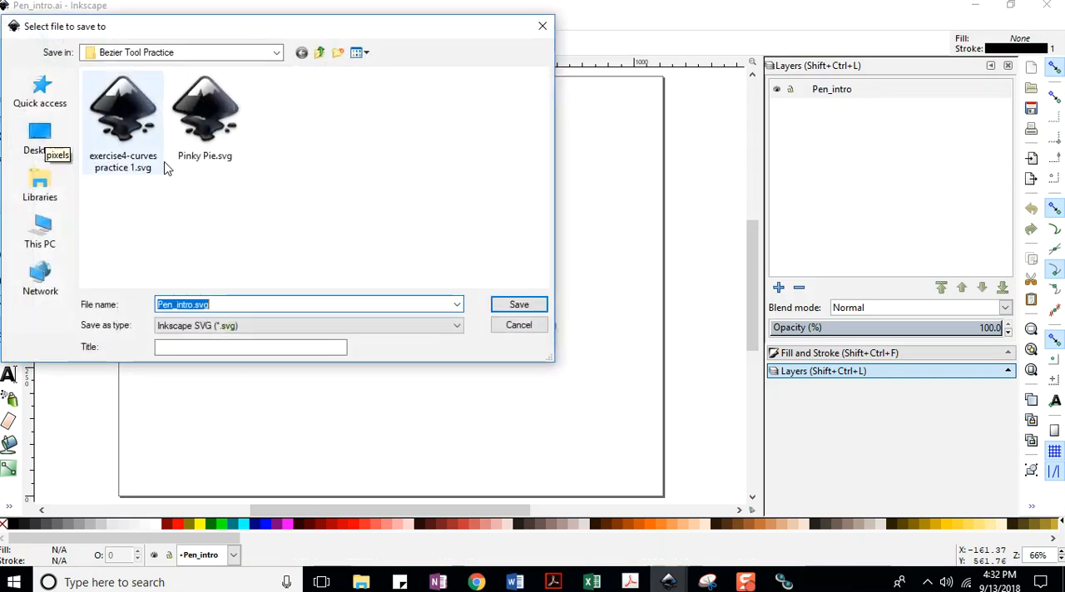
{"action": "left_click", "coordinate": [159, 305]}
{"action": "type", "text": "R Girot"}
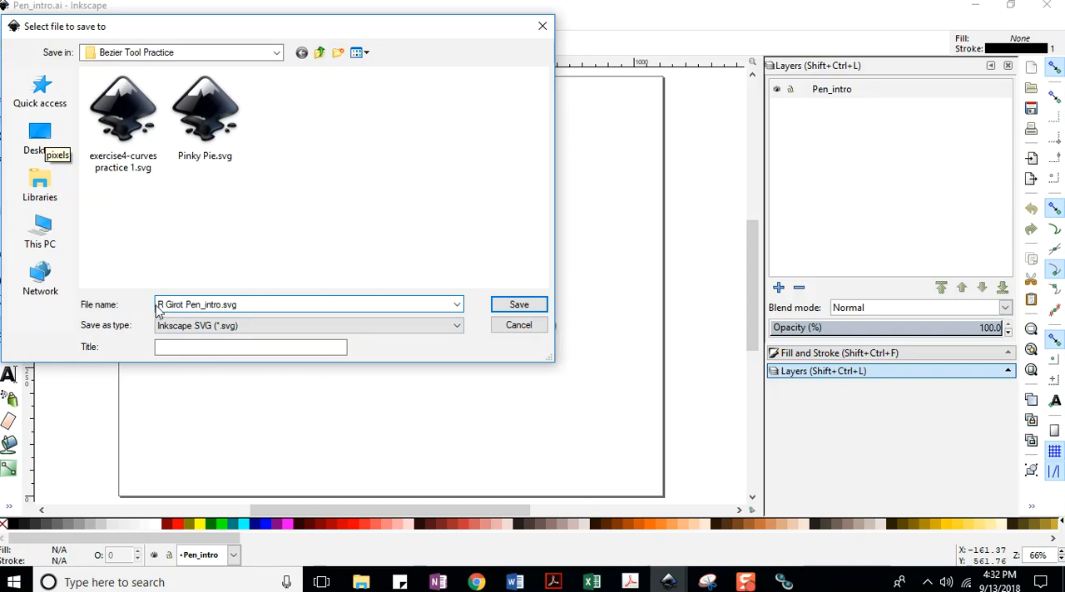
{"action": "left_click", "coordinate": [518, 304]}
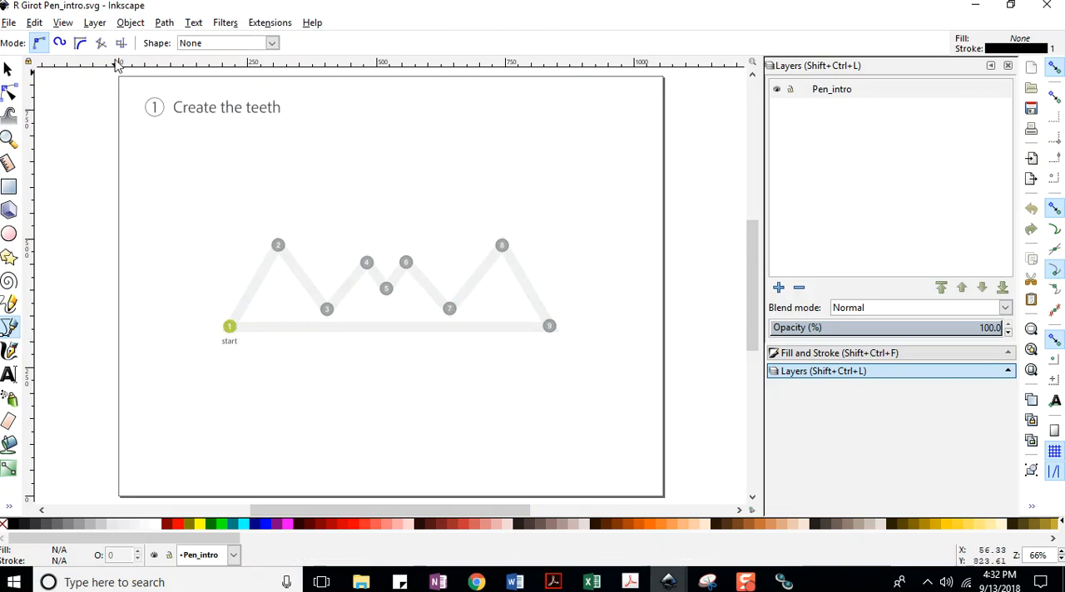
Trace the teeth with straight Bezier segments from point 1 through point 9, finish the path open, and save the document.
{"action": "left_click", "coordinate": [231, 330]}
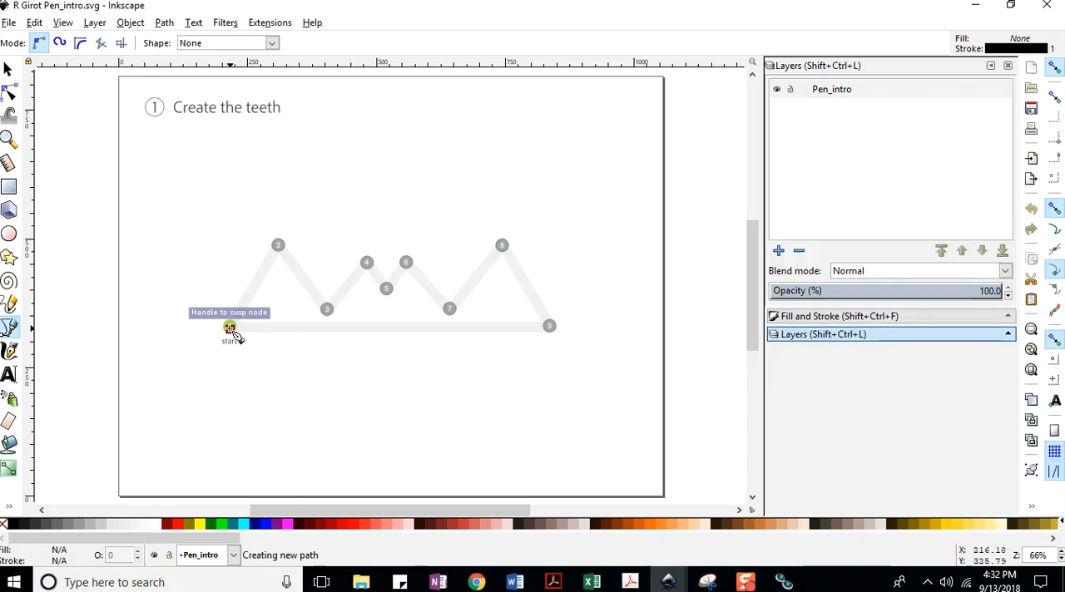
{"action": "left_click", "coordinate": [278, 244]}
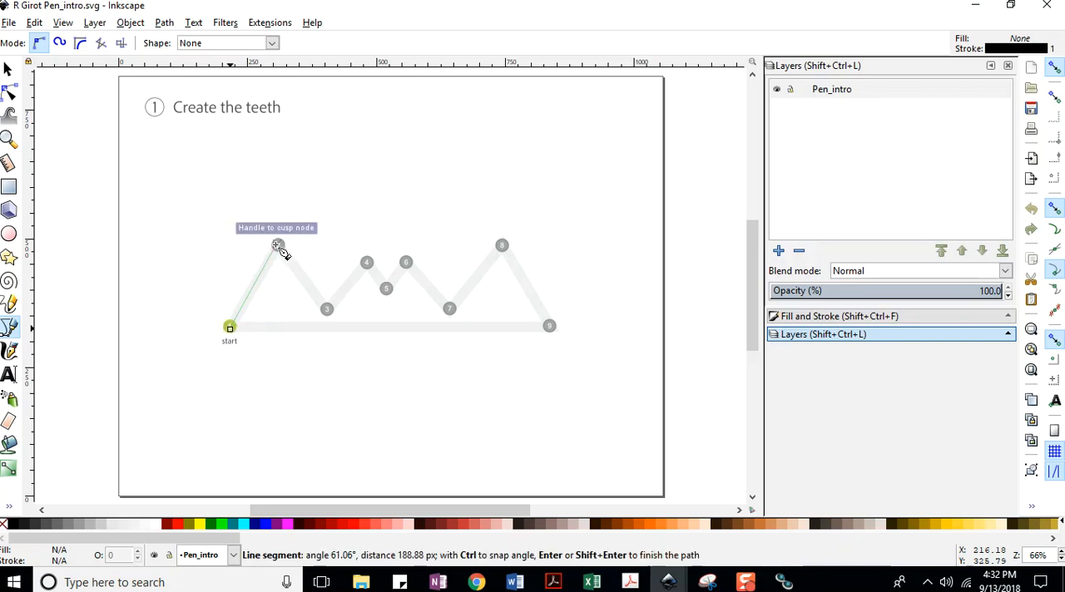
{"action": "left_click", "coordinate": [326, 309]}
{"action": "left_click", "coordinate": [366, 262]}
{"action": "left_click", "coordinate": [386, 289]}
{"action": "left_click", "coordinate": [405, 262]}
{"action": "left_click", "coordinate": [449, 309]}
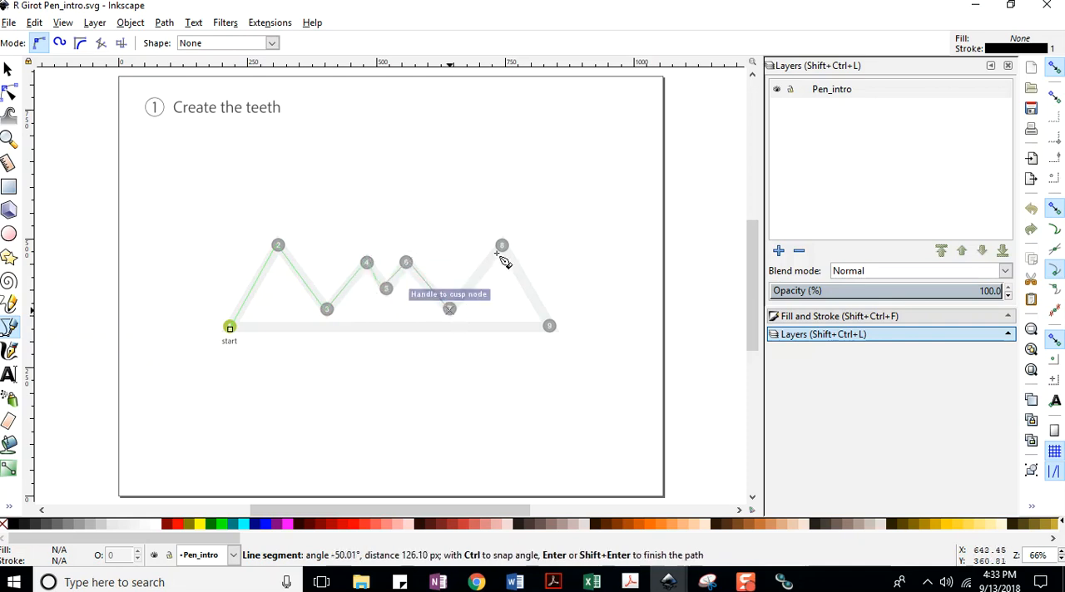
{"action": "left_click", "coordinate": [501, 246]}
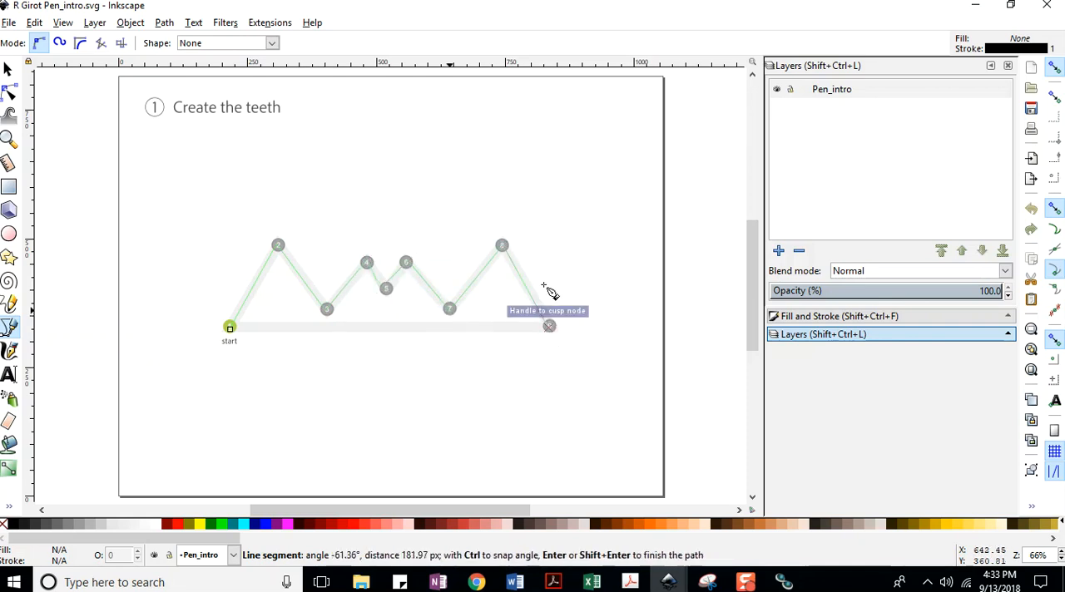
{"action": "key", "text": "Return"}
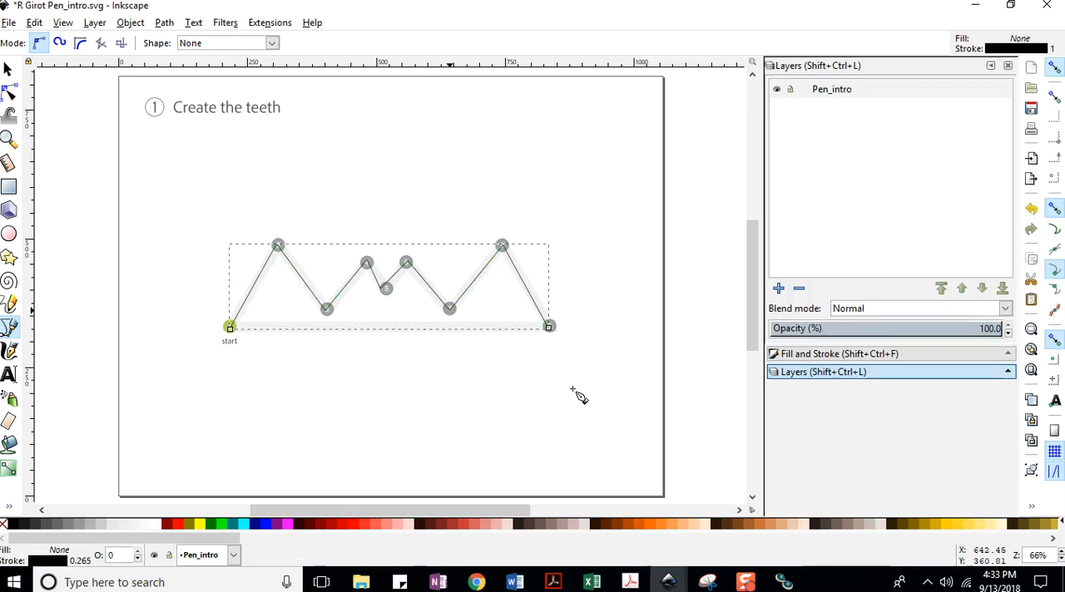
{"action": "left_click", "coordinate": [10, 22]}
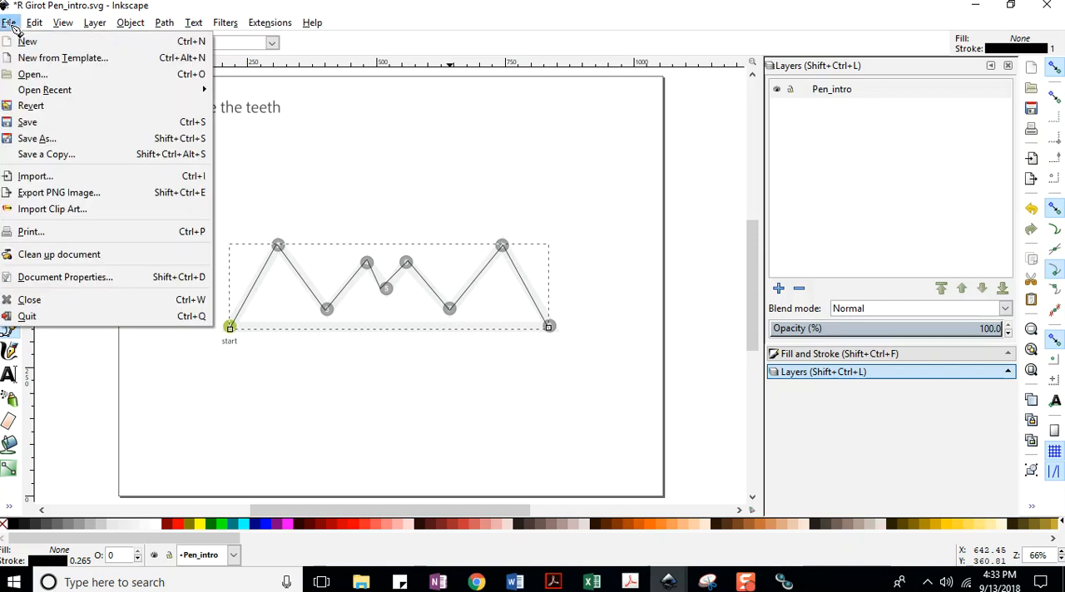
{"action": "left_click", "coordinate": [25, 126]}
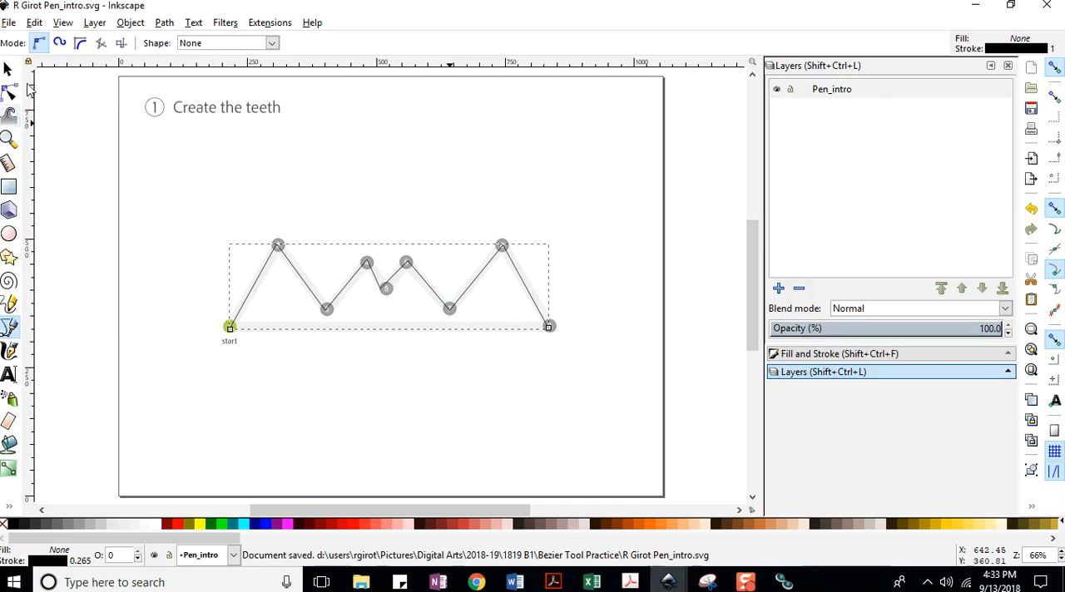
Switch to Chrome and download Pen_practice.ai from the Class Sept 13 @ 2pm page into the Bezier Tool Practice folder.
{"action": "left_click", "coordinate": [974, 5]}
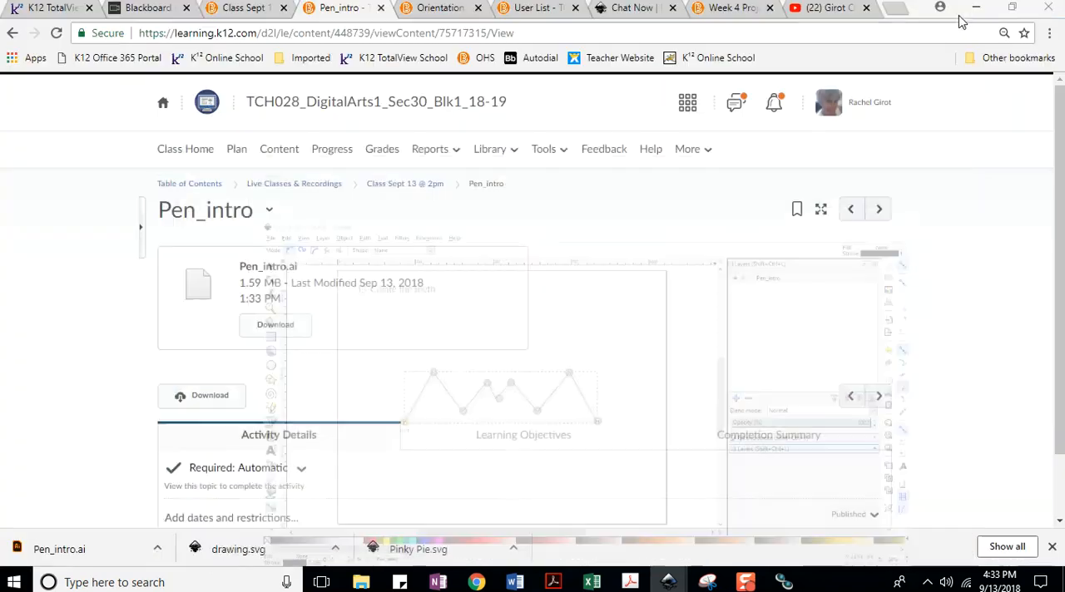
{"action": "left_click", "coordinate": [400, 185]}
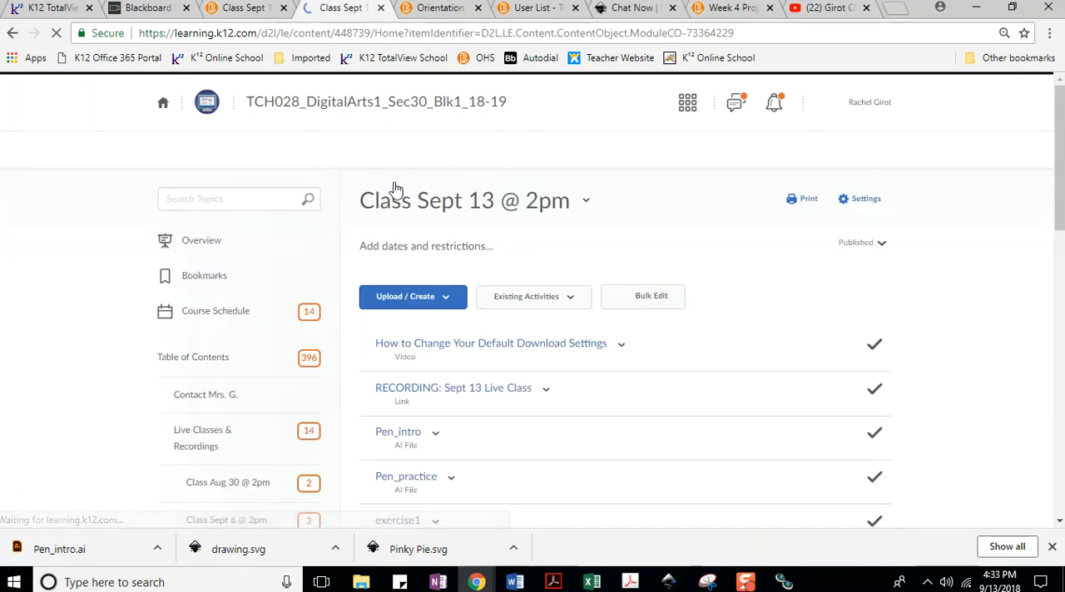
{"action": "scroll", "coordinate": [453, 249], "scroll_direction": "down", "scroll_amount": 4}
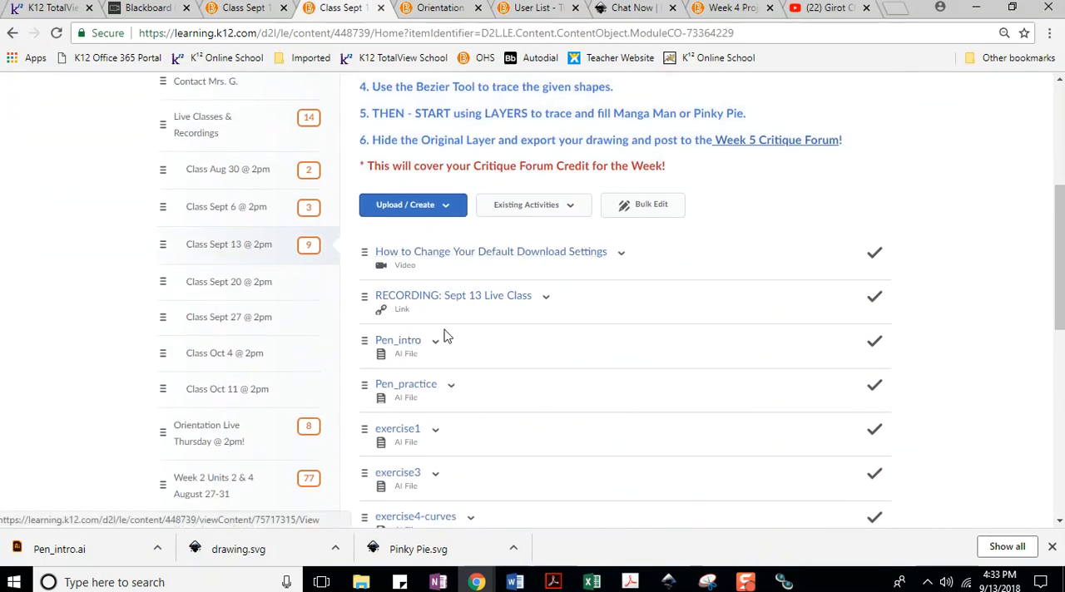
{"action": "scroll", "coordinate": [444, 337], "scroll_direction": "down", "scroll_amount": 1}
{"action": "left_click", "coordinate": [406, 316]}
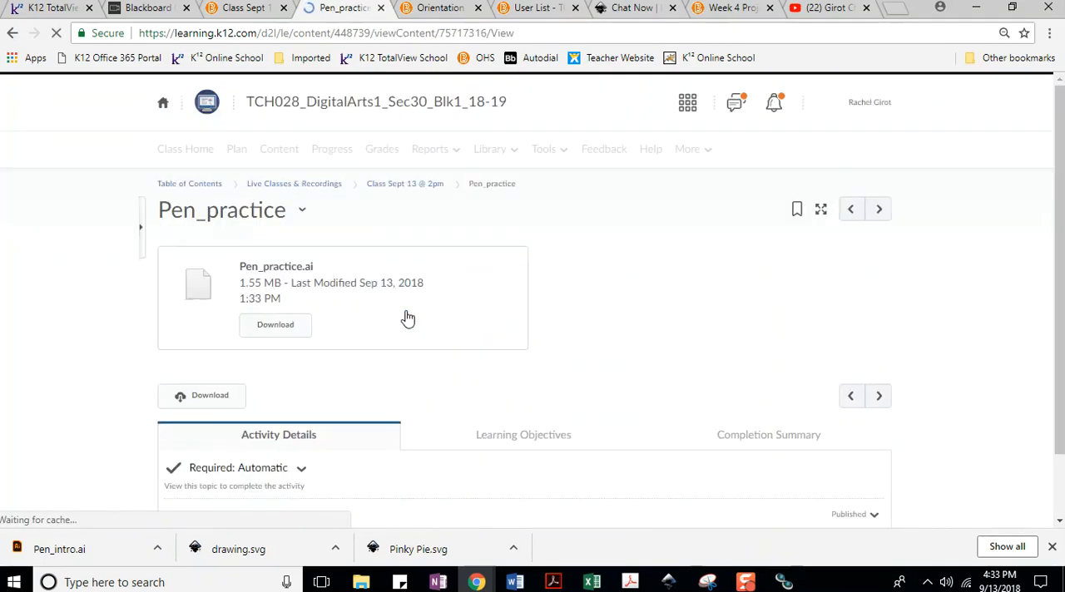
{"action": "left_click", "coordinate": [275, 326]}
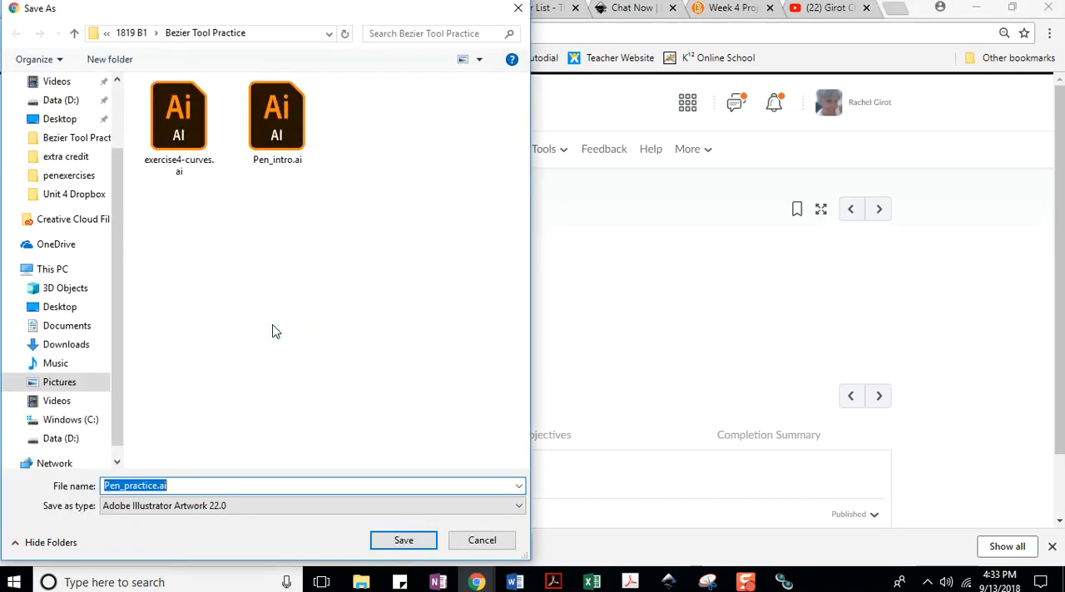
{"action": "left_click", "coordinate": [401, 539]}
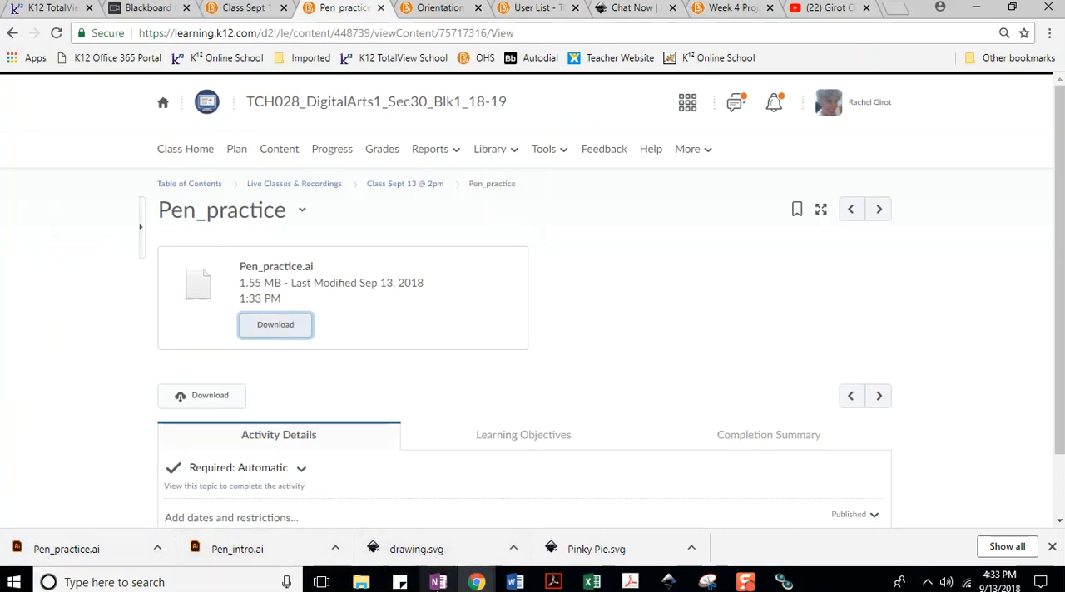
{"action": "left_click", "coordinate": [360, 582]}
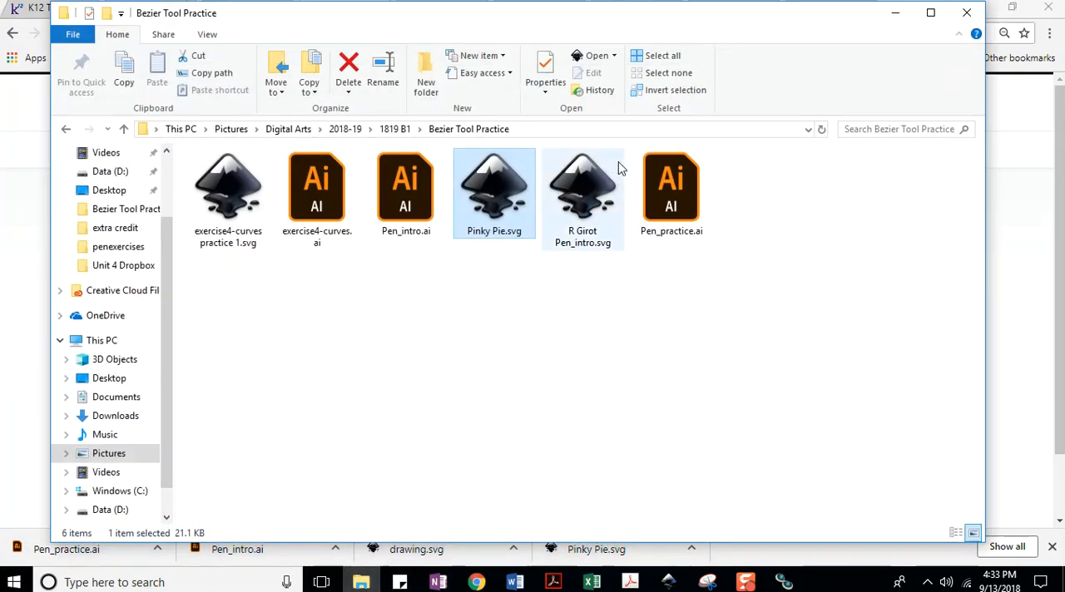
{"action": "left_click", "coordinate": [657, 177]}
{"action": "right_click", "coordinate": [655, 179]}
{"action": "mouse_move", "coordinate": [691, 244]}
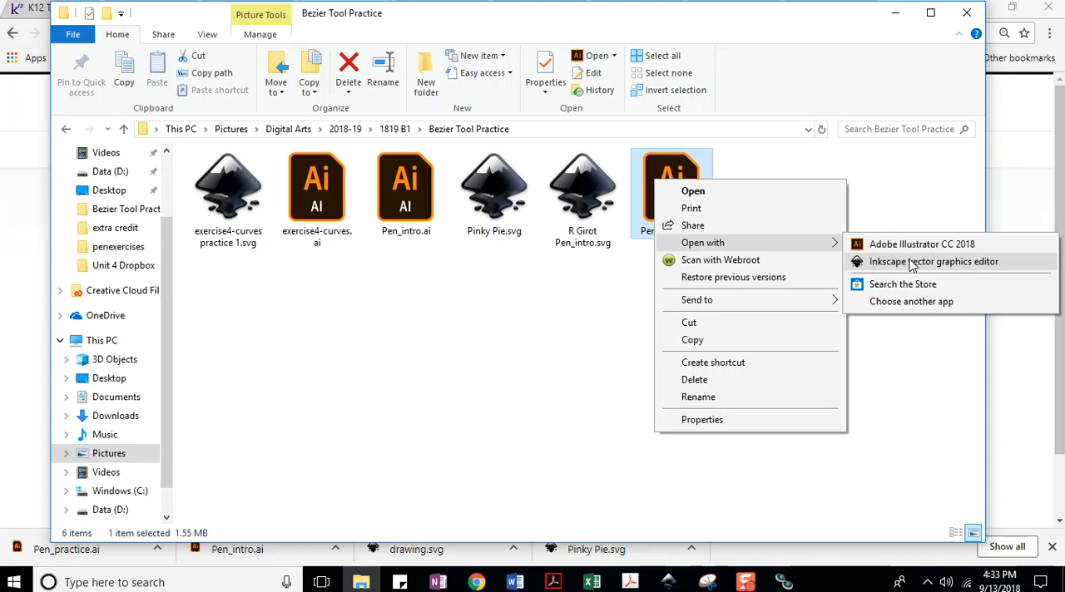
{"action": "left_click", "coordinate": [579, 313]}
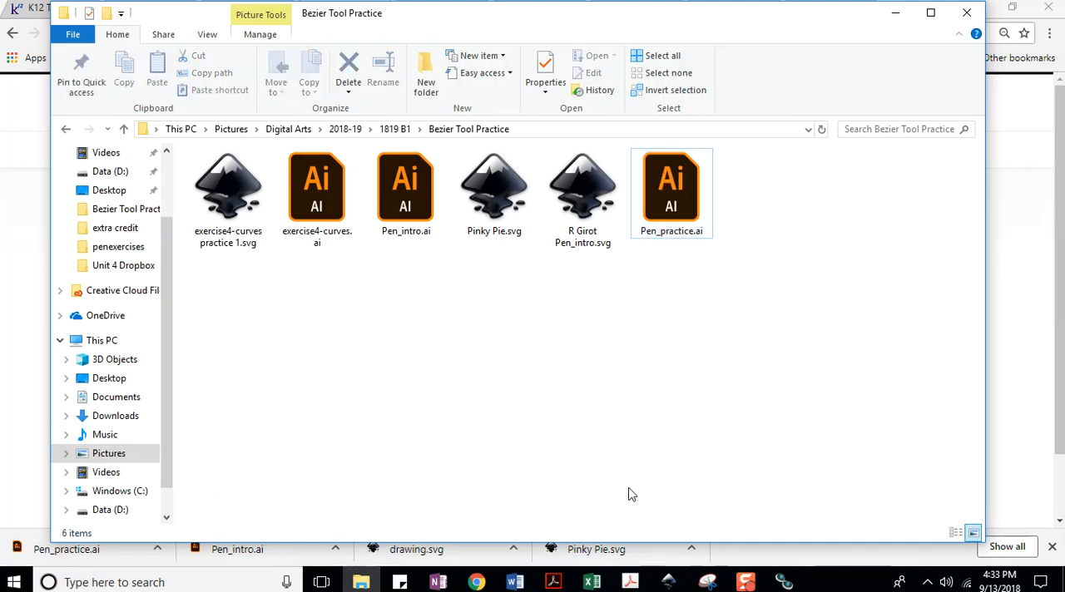
Switch to Inkscape, open Pen_practice.ai by importing page 1 with Internal import, and maximize its window.
{"action": "mouse_move", "coordinate": [670, 583]}
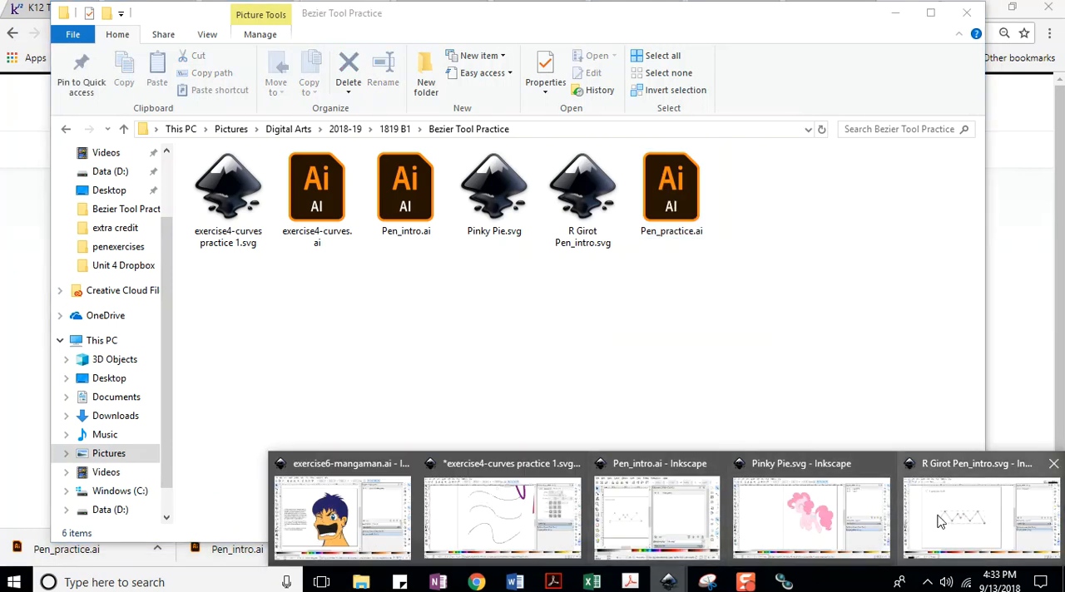
{"action": "left_click", "coordinate": [977, 509]}
{"action": "left_click", "coordinate": [8, 22]}
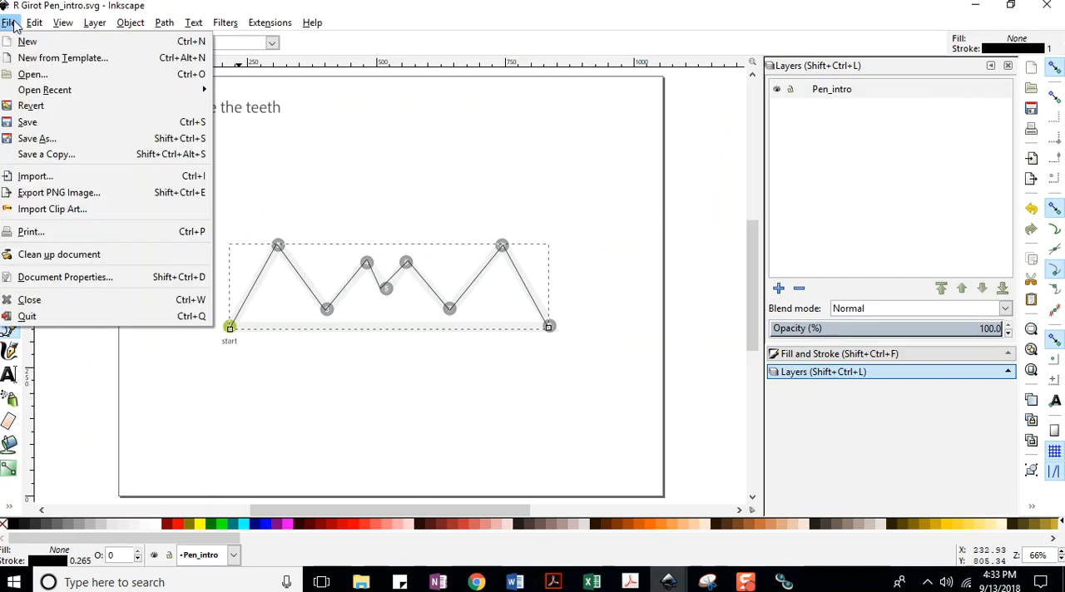
{"action": "left_click", "coordinate": [33, 74]}
{"action": "double_click", "coordinate": [369, 125]}
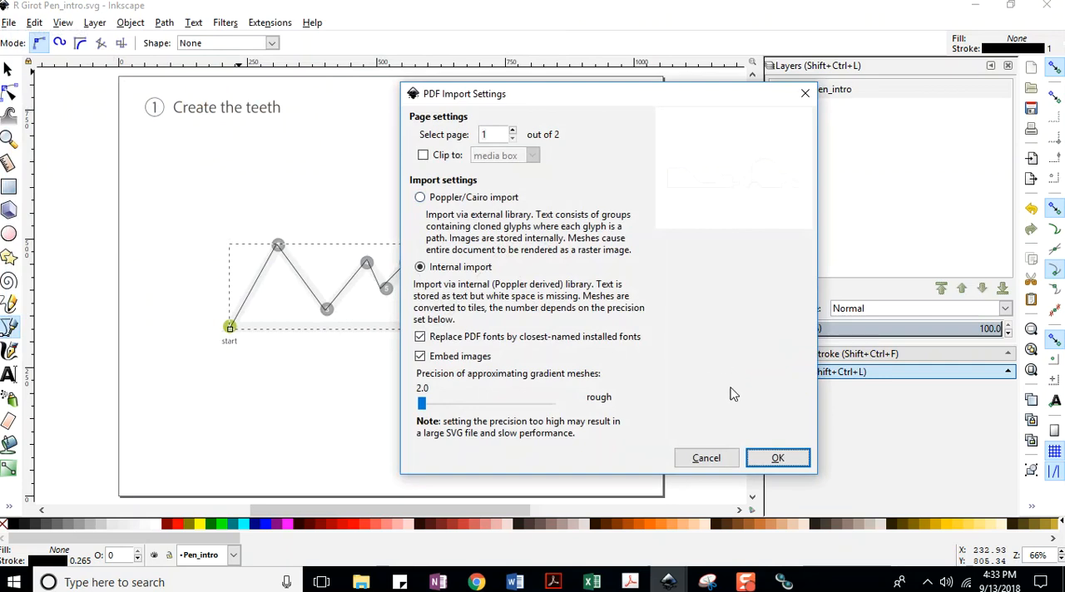
{"action": "left_click", "coordinate": [773, 457]}
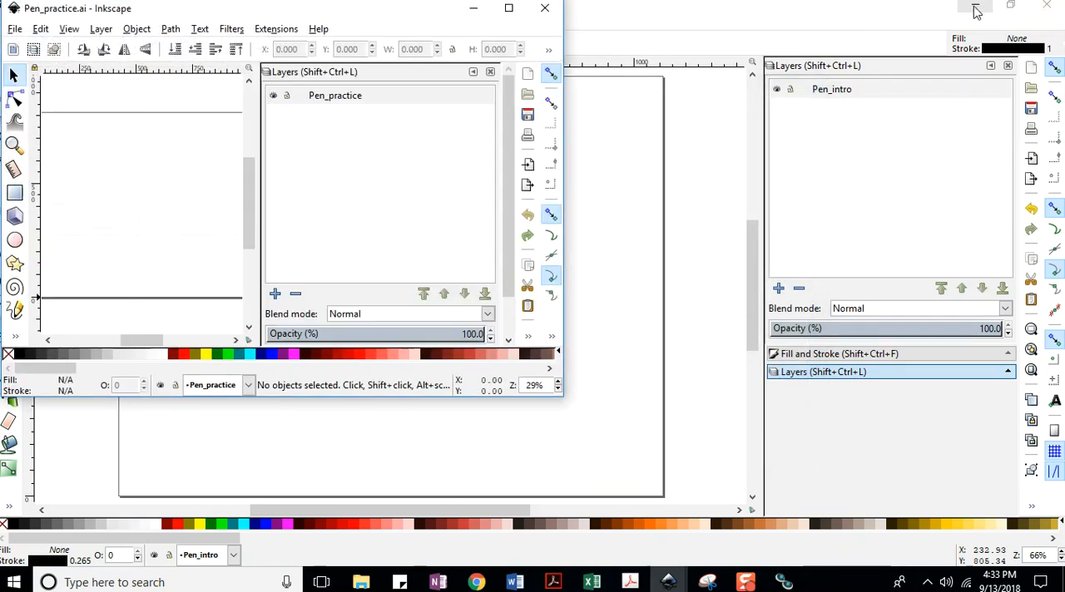
{"action": "left_click", "coordinate": [975, 8]}
{"action": "left_click", "coordinate": [511, 9]}
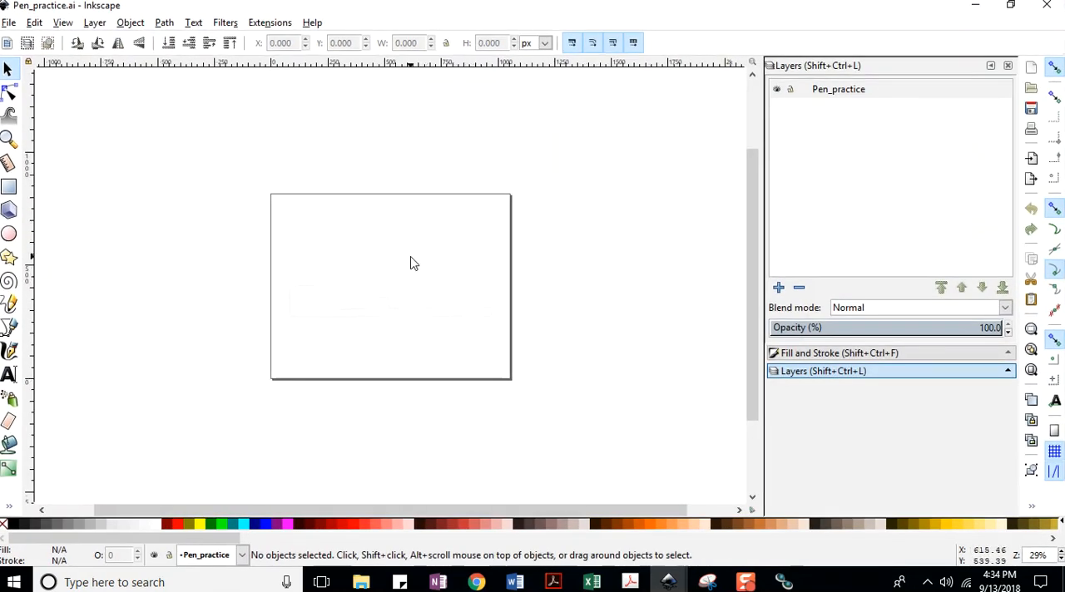
Save the document and activate the Bezier tool for the angular trailer outline beside the car.
{"action": "scroll", "coordinate": [409, 261], "scroll_direction": "down", "scroll_amount": 1}
{"action": "scroll", "coordinate": [409, 258], "scroll_direction": "up", "scroll_amount": 5}
{"action": "scroll", "coordinate": [409, 256], "scroll_direction": "down", "scroll_amount": 3}
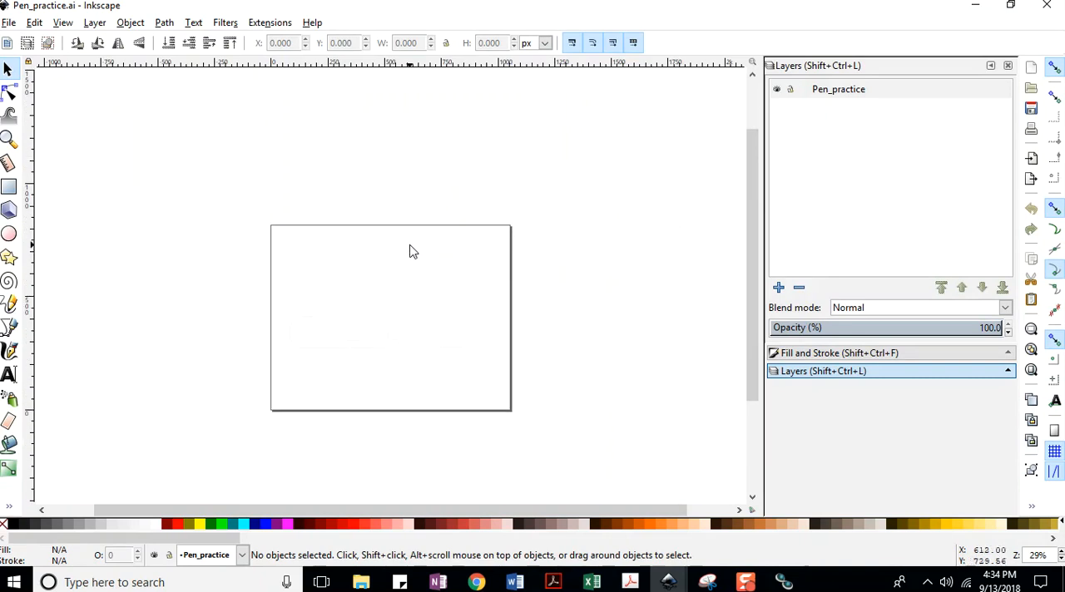
{"action": "key", "text": "5"}
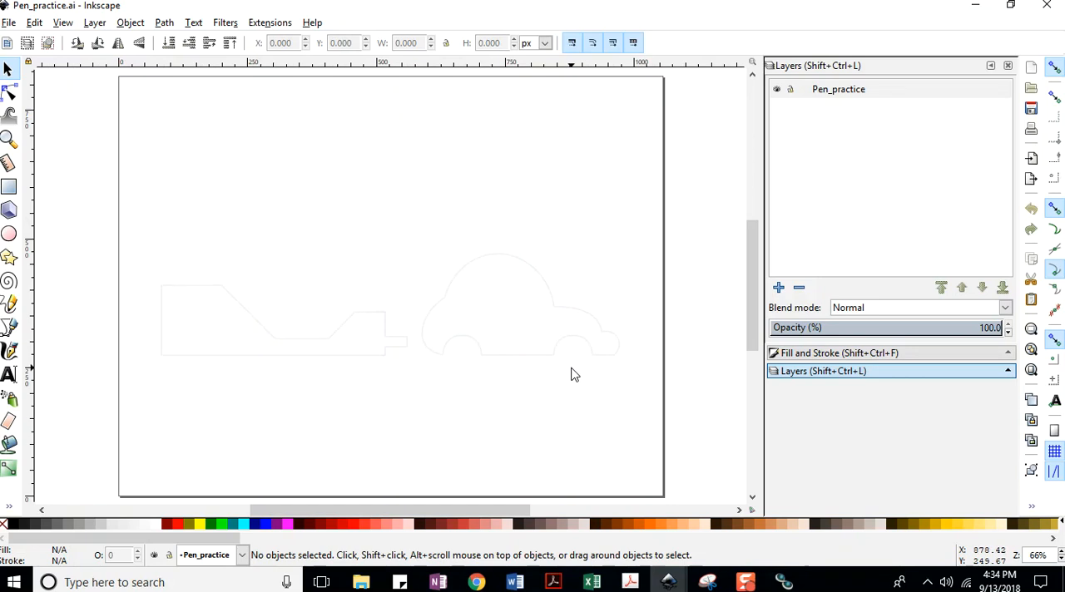
{"action": "left_click", "coordinate": [10, 140]}
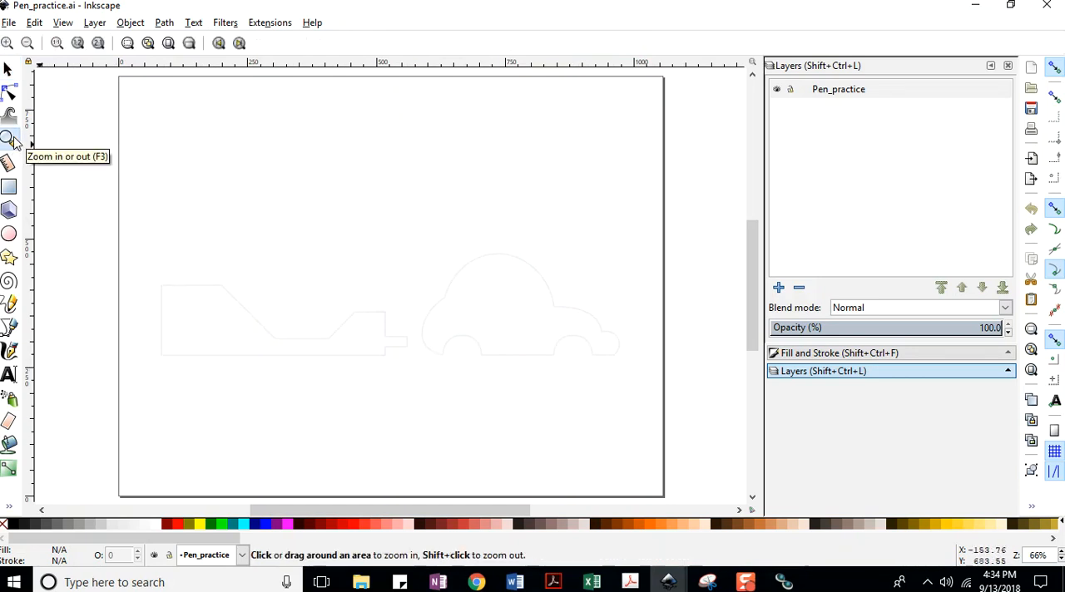
{"action": "left_click", "coordinate": [303, 371]}
{"action": "left_click", "coordinate": [315, 350]}
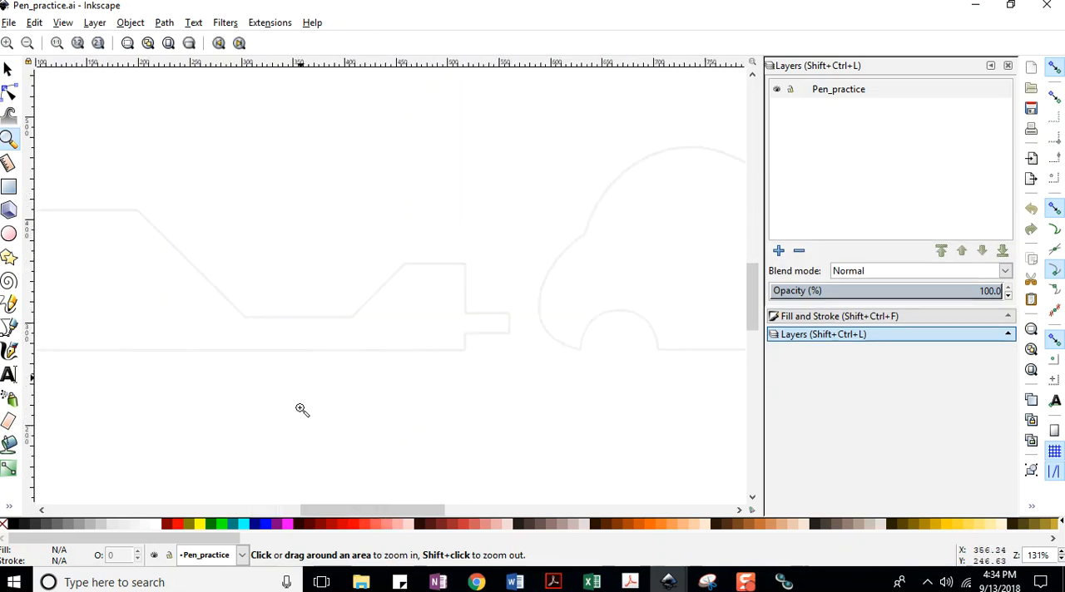
{"action": "left_click", "coordinate": [13, 21]}
{"action": "left_click", "coordinate": [33, 123]}
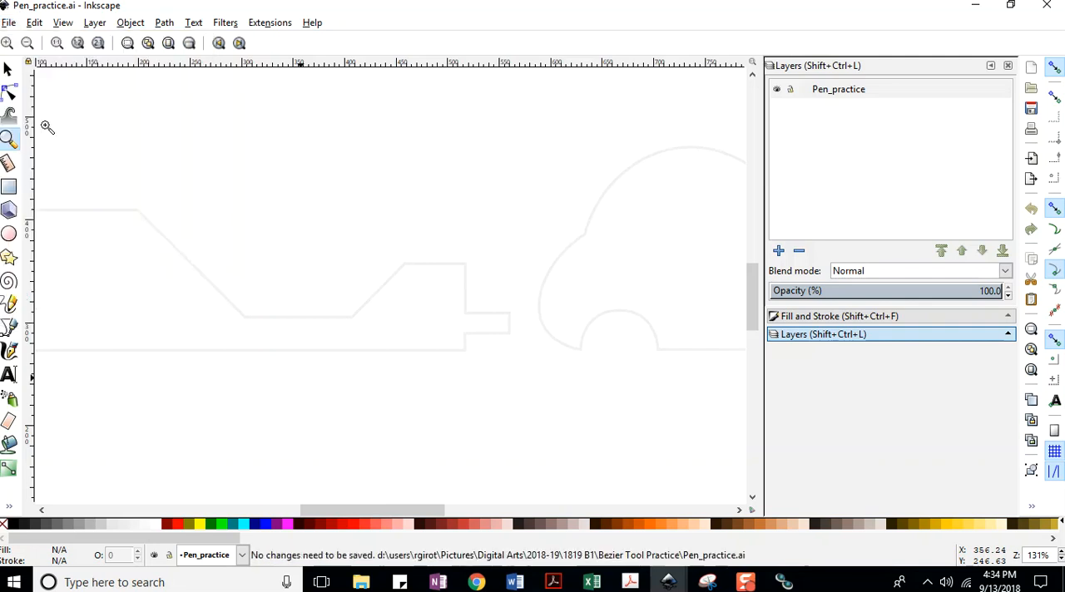
{"action": "mouse_move", "coordinate": [394, 509]}
{"action": "left_mouse_down"}
{"action": "mouse_move", "coordinate": [355, 510]}
{"action": "mouse_move", "coordinate": [367, 509]}
{"action": "left_mouse_up"}
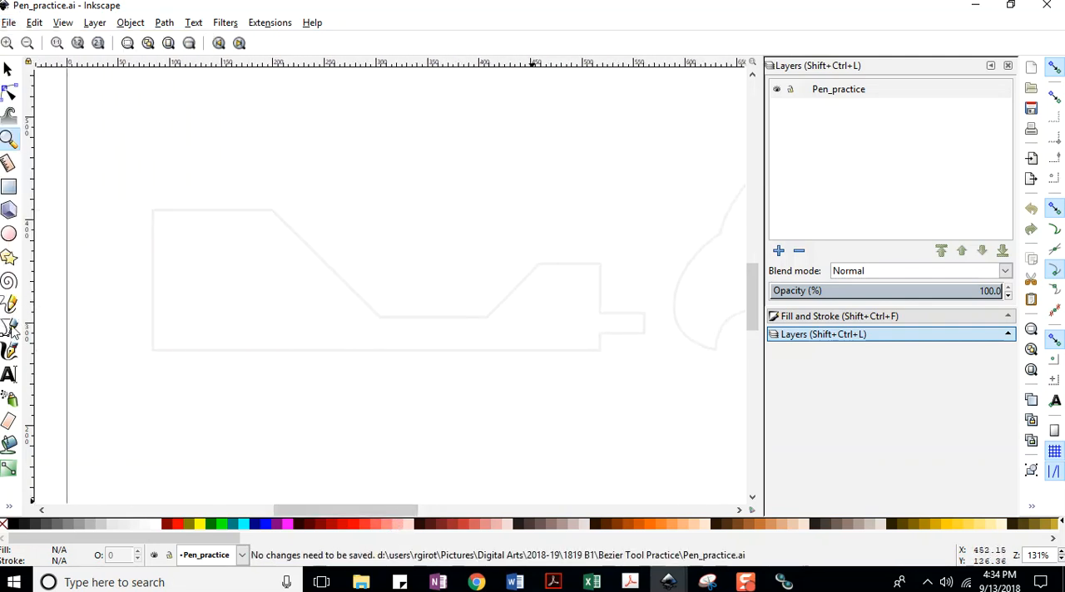
{"action": "left_click", "coordinate": [8, 21]}
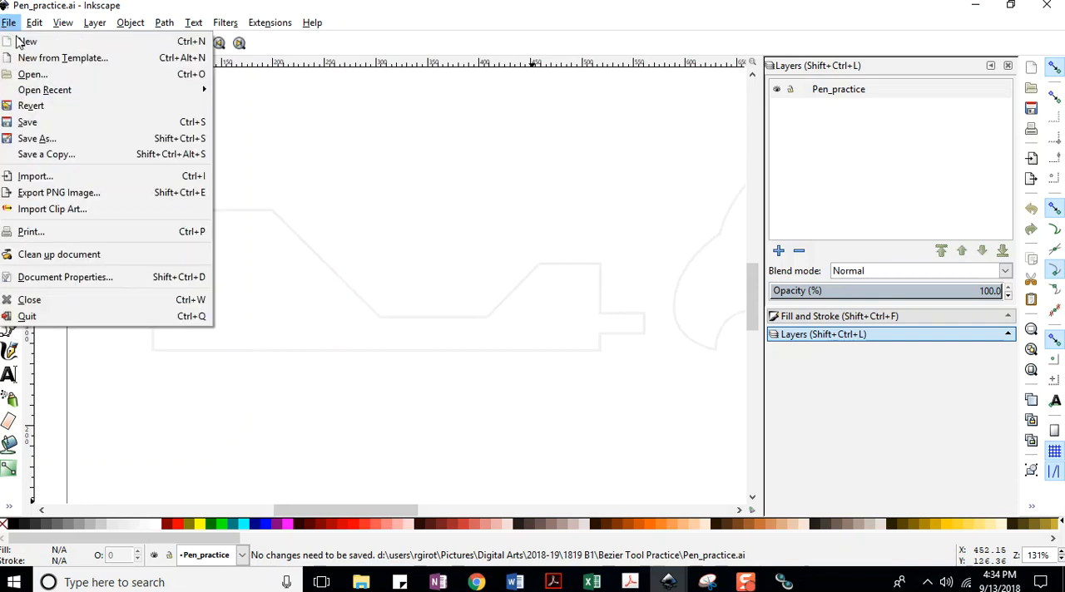
{"action": "left_click", "coordinate": [31, 122]}
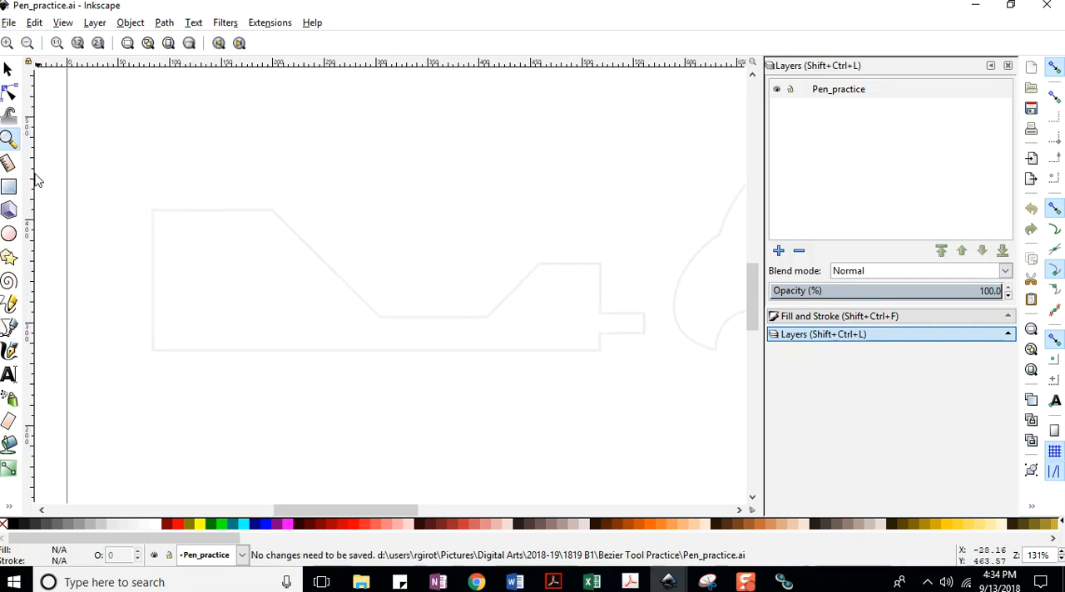
{"action": "left_click", "coordinate": [12, 332]}
Try to trace the trailer outline as a closed path with straight Bezier segments, skipping its lower-right corner.
{"action": "left_click", "coordinate": [152, 350]}
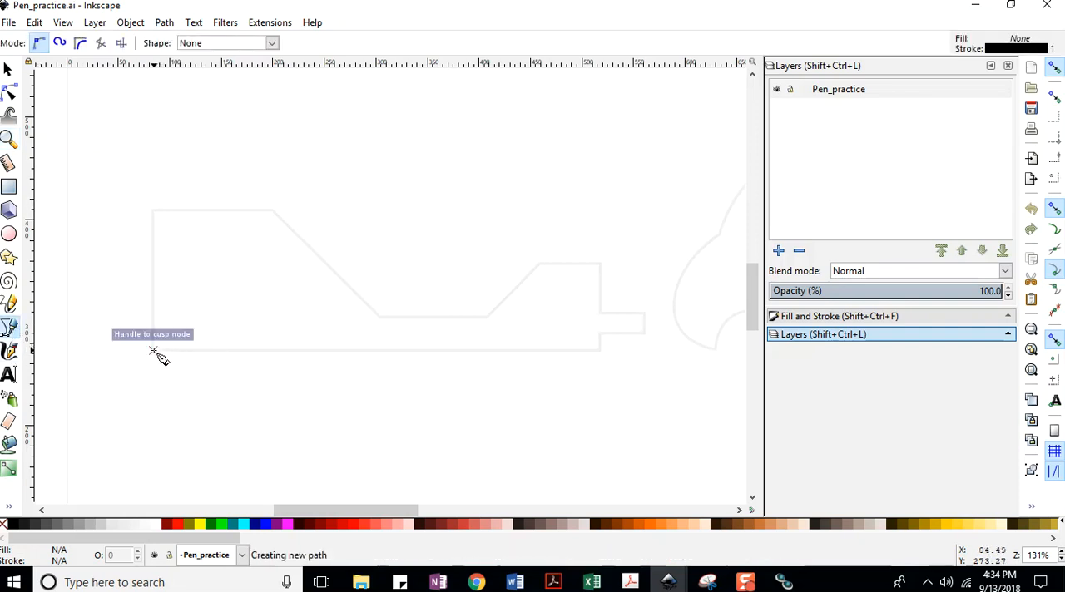
{"action": "left_click", "coordinate": [152, 212]}
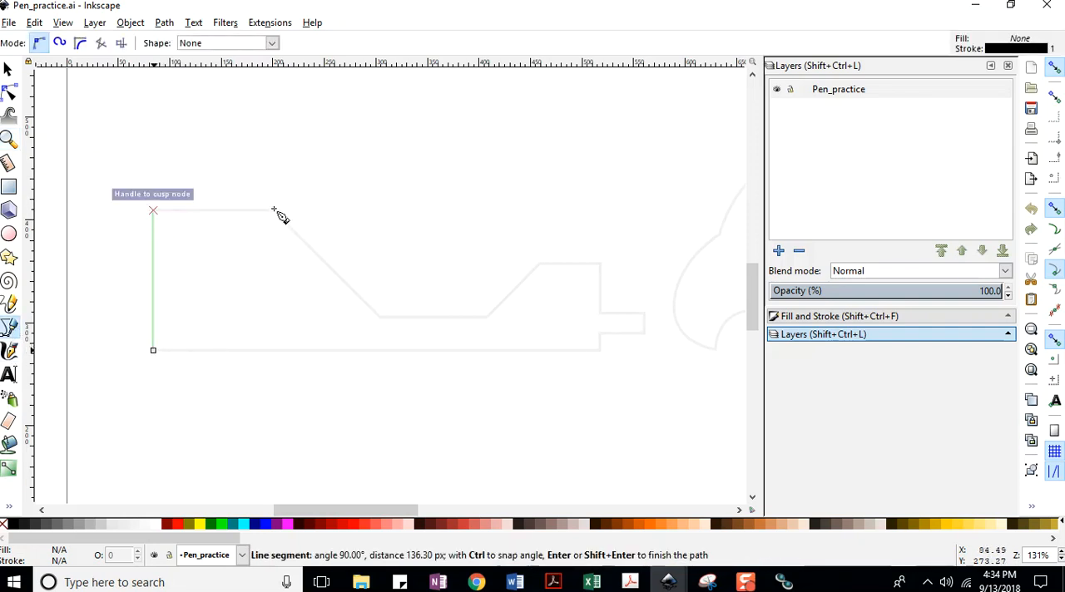
{"action": "left_click", "coordinate": [274, 210]}
{"action": "left_click", "coordinate": [380, 317]}
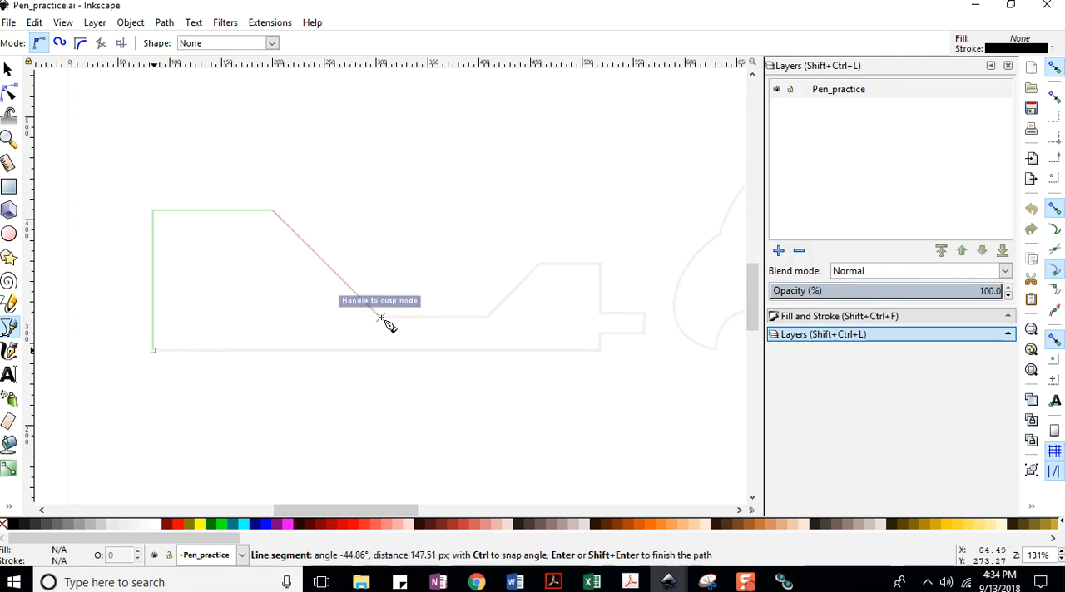
{"action": "left_click", "coordinate": [488, 316]}
{"action": "left_click", "coordinate": [539, 264]}
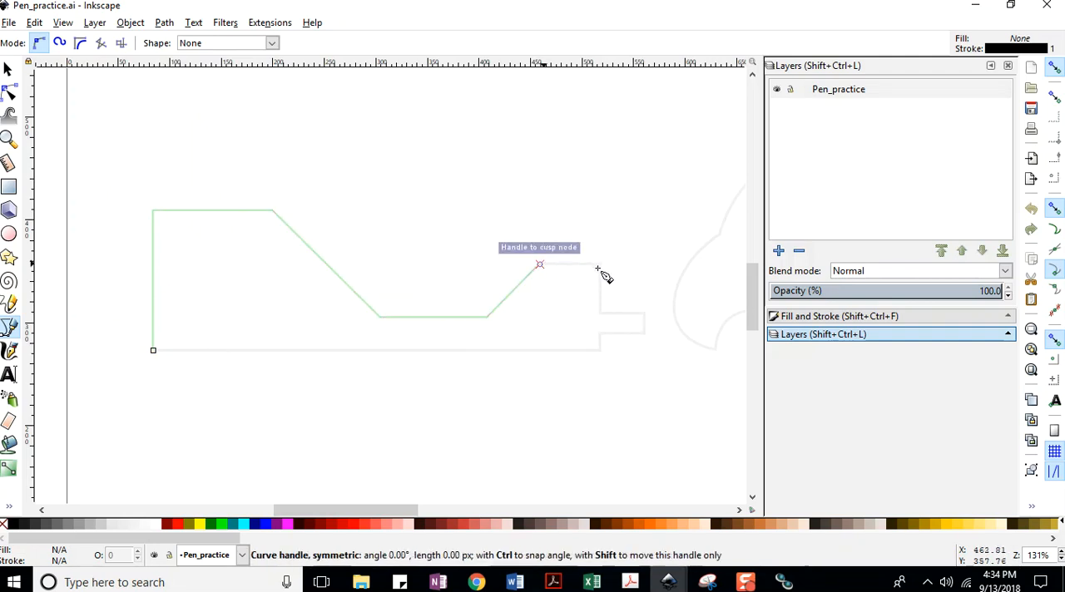
{"action": "left_click", "coordinate": [600, 264]}
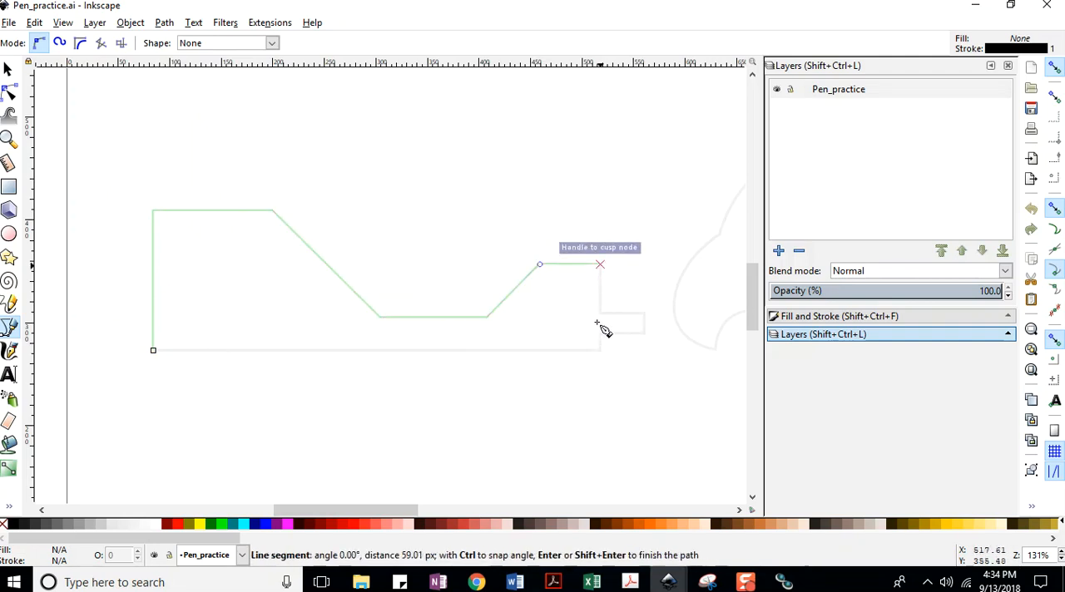
{"action": "left_click", "coordinate": [644, 314]}
{"action": "left_click", "coordinate": [644, 333]}
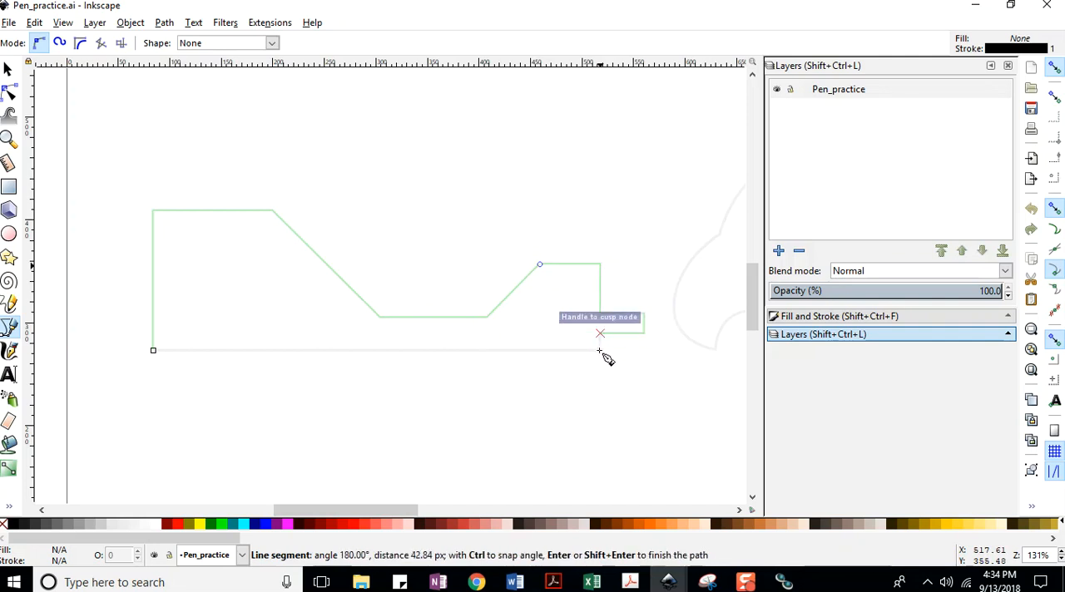
{"action": "left_click", "coordinate": [153, 350]}
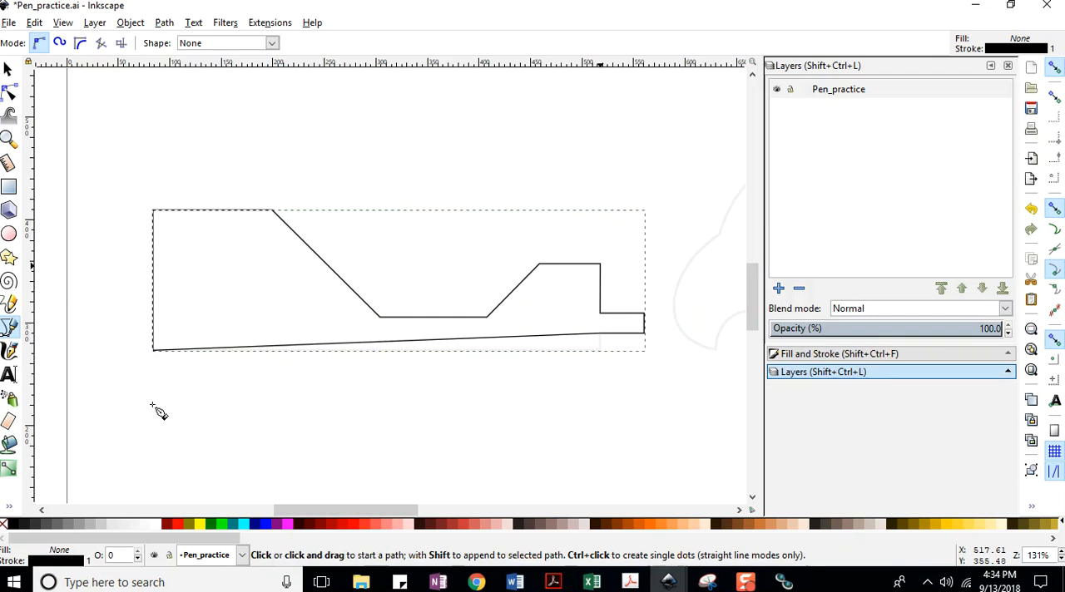
{"action": "key", "text": "ctrl+z"}
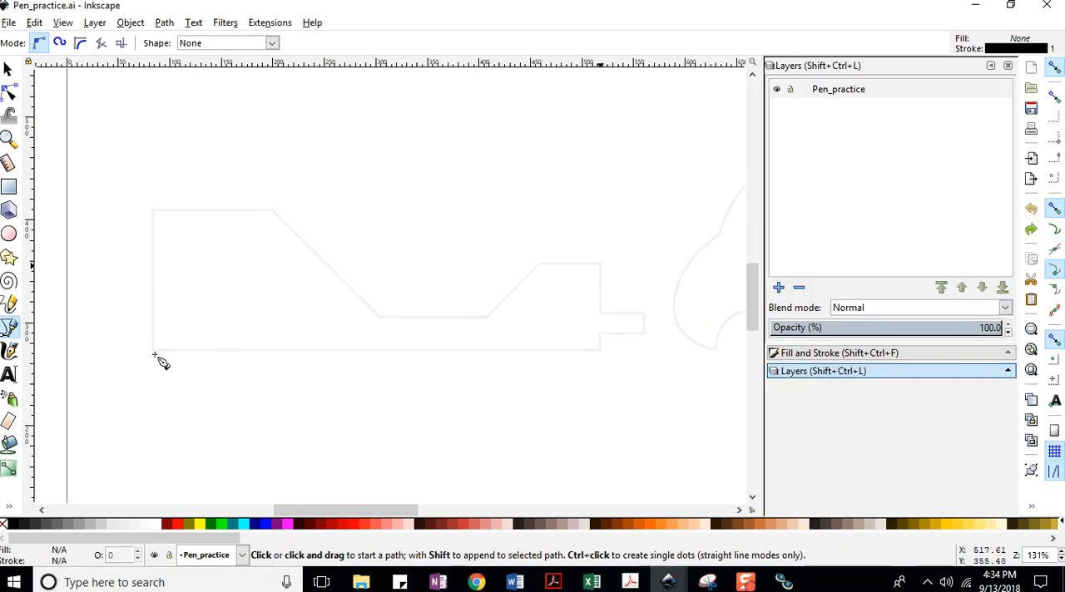
Trace the trailer outline with straight Bezier segments from its lower-left corner, over the top and around the hitch, to its lower-right corner.
{"action": "left_click", "coordinate": [153, 350]}
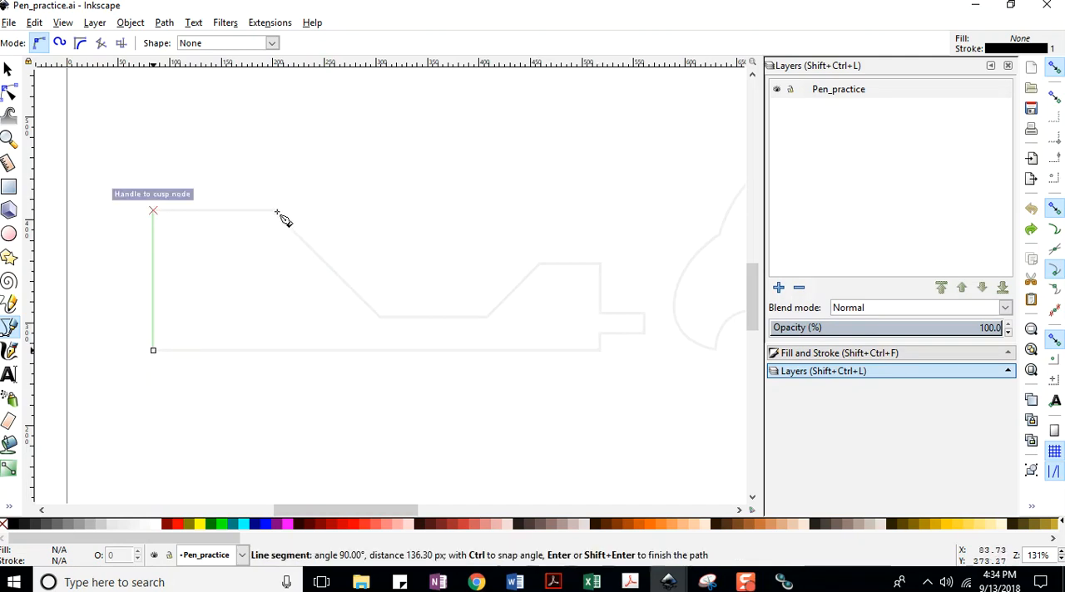
{"action": "left_click", "coordinate": [153, 211]}
{"action": "left_click", "coordinate": [383, 317]}
{"action": "left_click", "coordinate": [488, 316]}
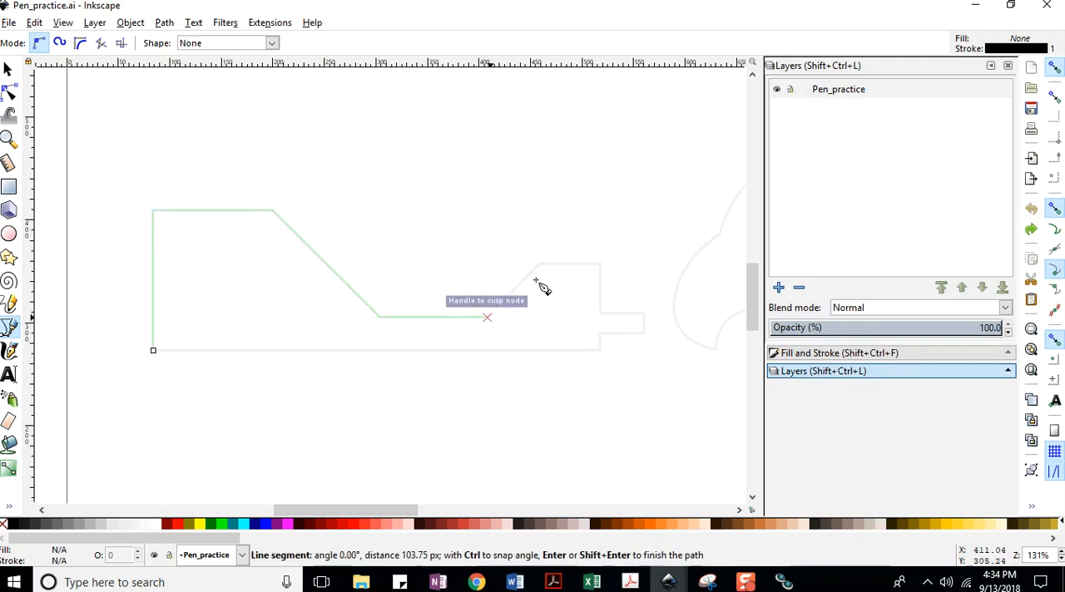
{"action": "left_click", "coordinate": [539, 265]}
{"action": "left_click", "coordinate": [600, 264]}
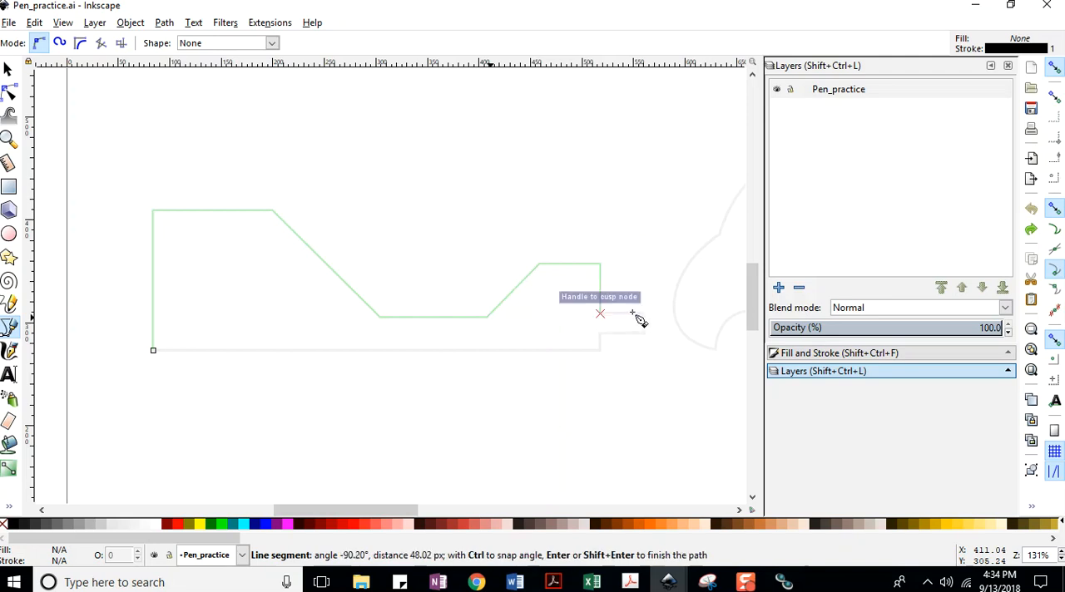
{"action": "left_click", "coordinate": [600, 313]}
{"action": "left_click", "coordinate": [643, 315]}
{"action": "left_click", "coordinate": [643, 332]}
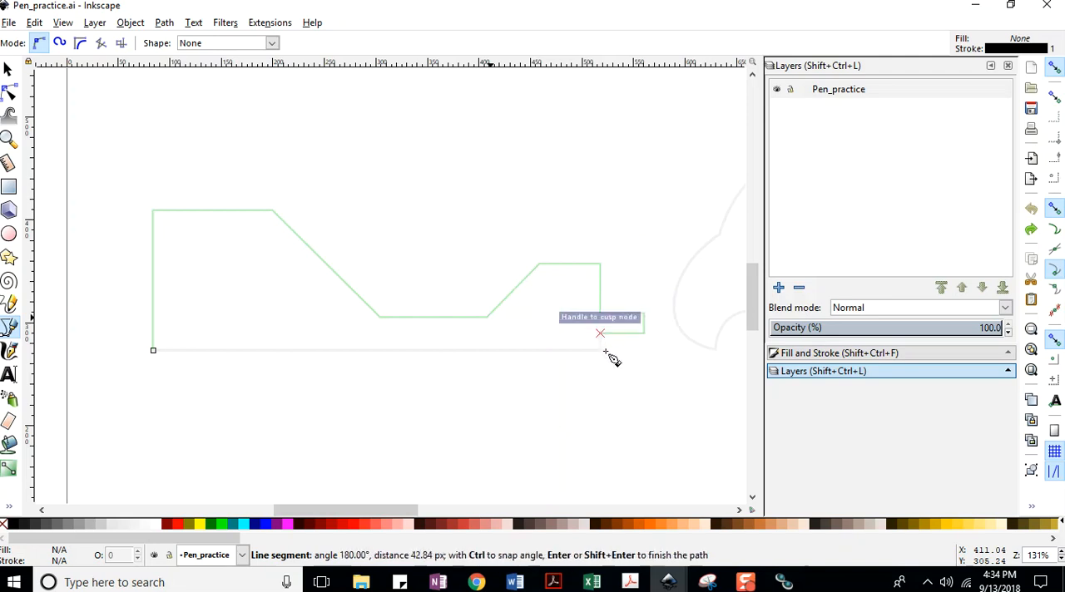
{"action": "left_click", "coordinate": [599, 353]}
Try to save the document, and finish the trailer path back at its lower-left starting corner.
{"action": "left_click", "coordinate": [9, 23]}
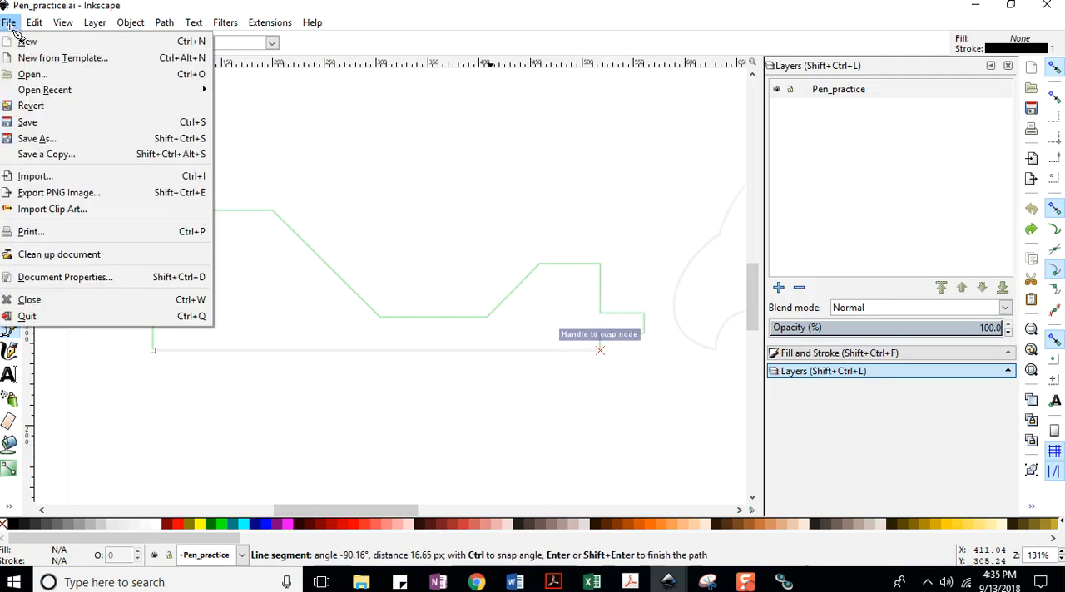
{"action": "left_click", "coordinate": [39, 124]}
{"action": "left_click", "coordinate": [154, 351]}
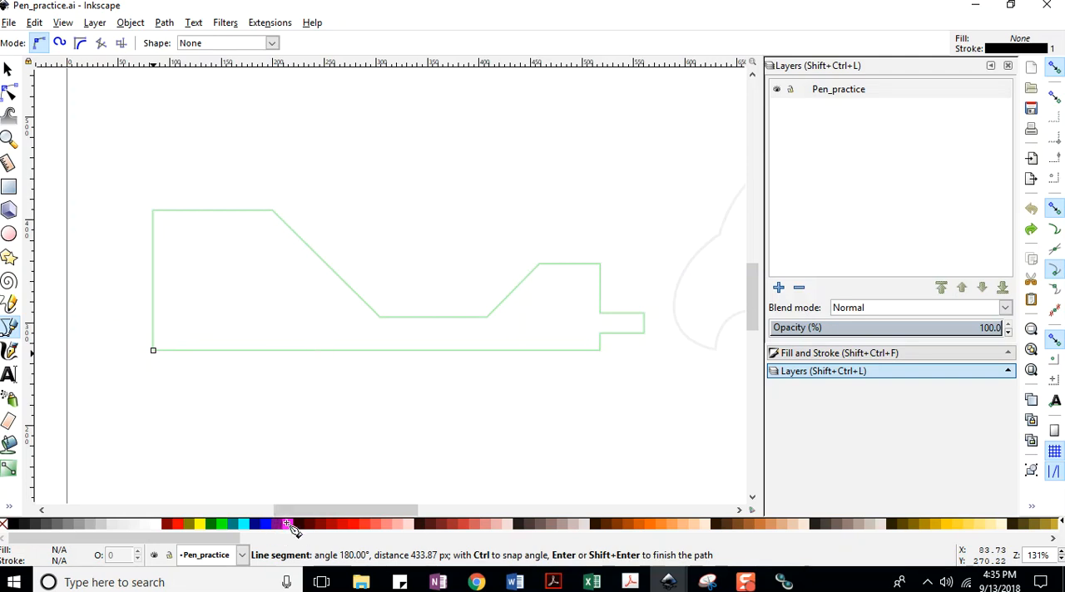
{"action": "left_click", "coordinate": [12, 22]}
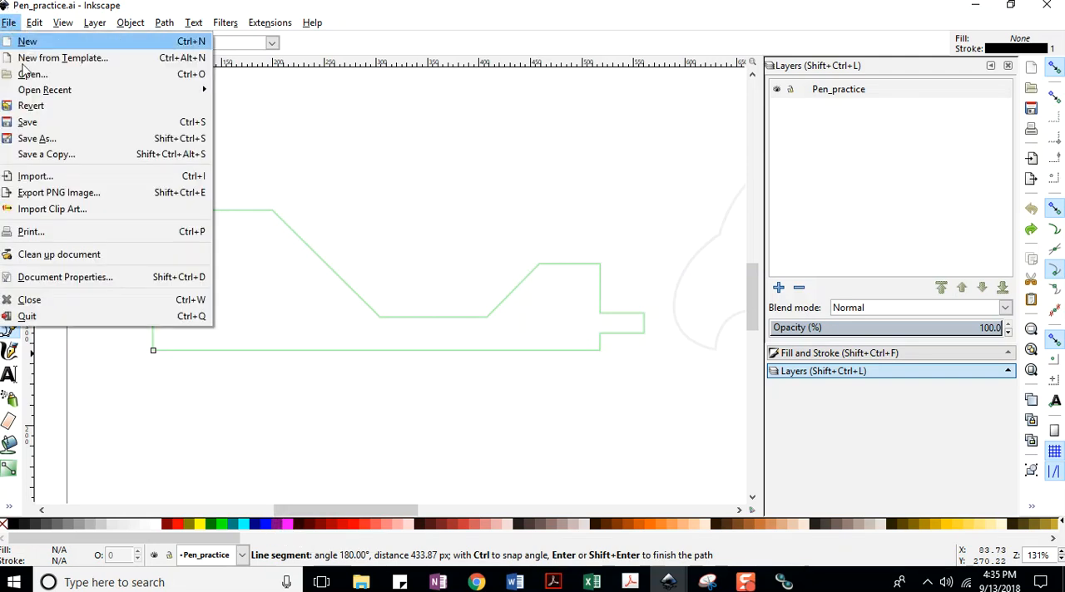
{"action": "left_click", "coordinate": [25, 119]}
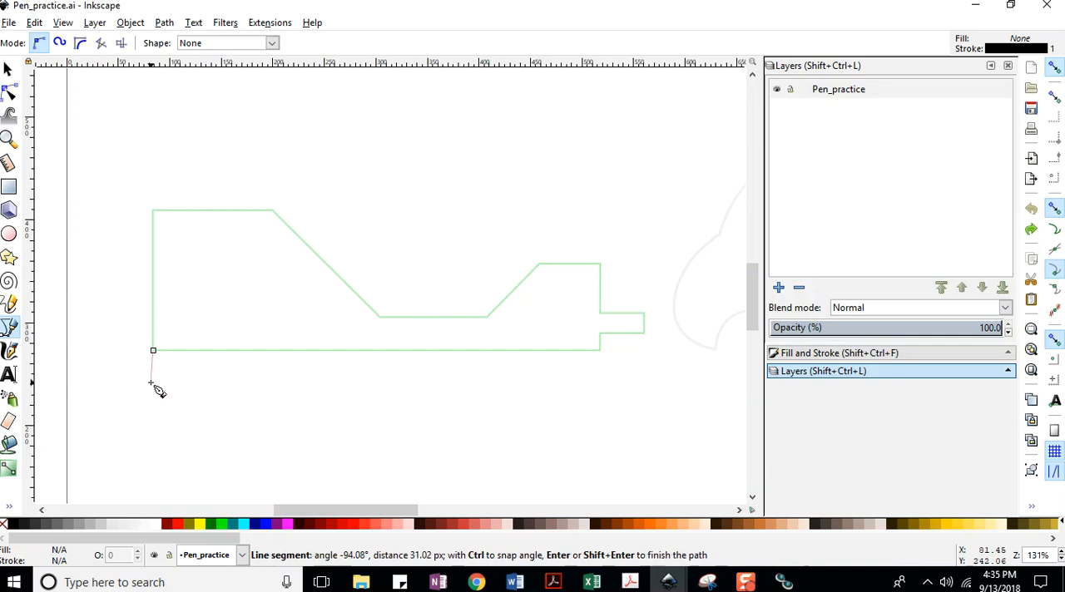
{"action": "key", "text": "Return"}
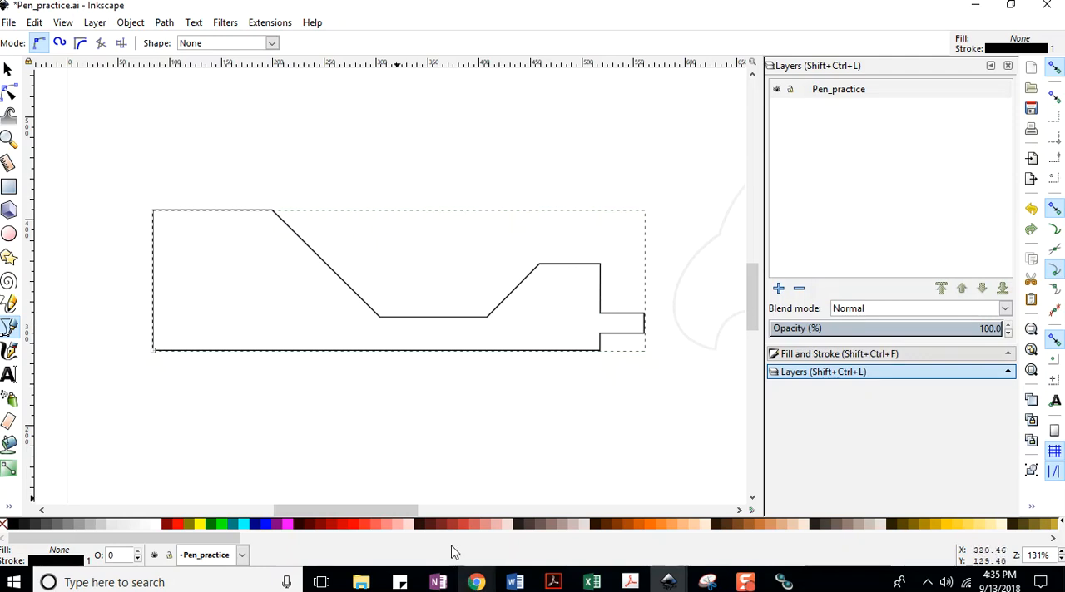
{"action": "left_click", "coordinate": [154, 350]}
Fill the trailer shape with Yellow (#FFFF00) and try to save the document under its current .ai name.
{"action": "left_click", "coordinate": [204, 524]}
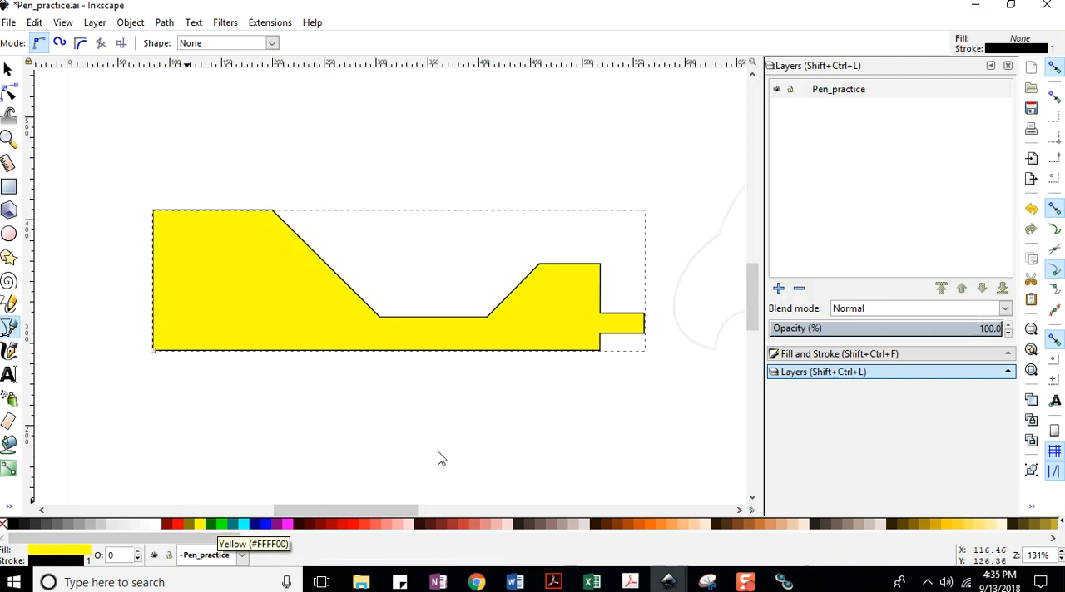
{"action": "left_click_drag", "start_coordinate": [336, 514], "coordinate": [421, 506]}
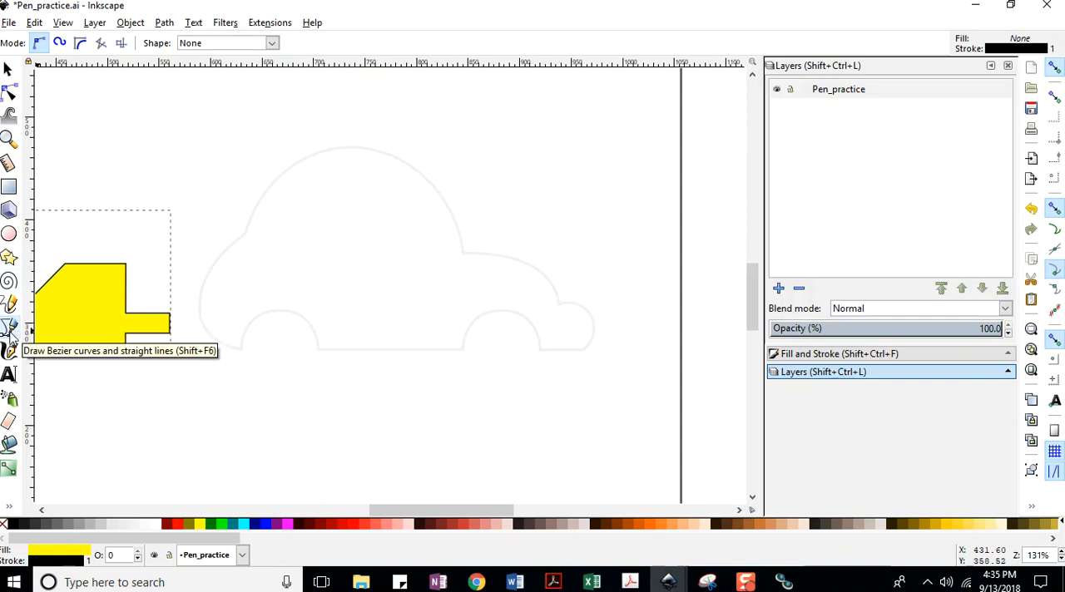
{"action": "left_click", "coordinate": [8, 22]}
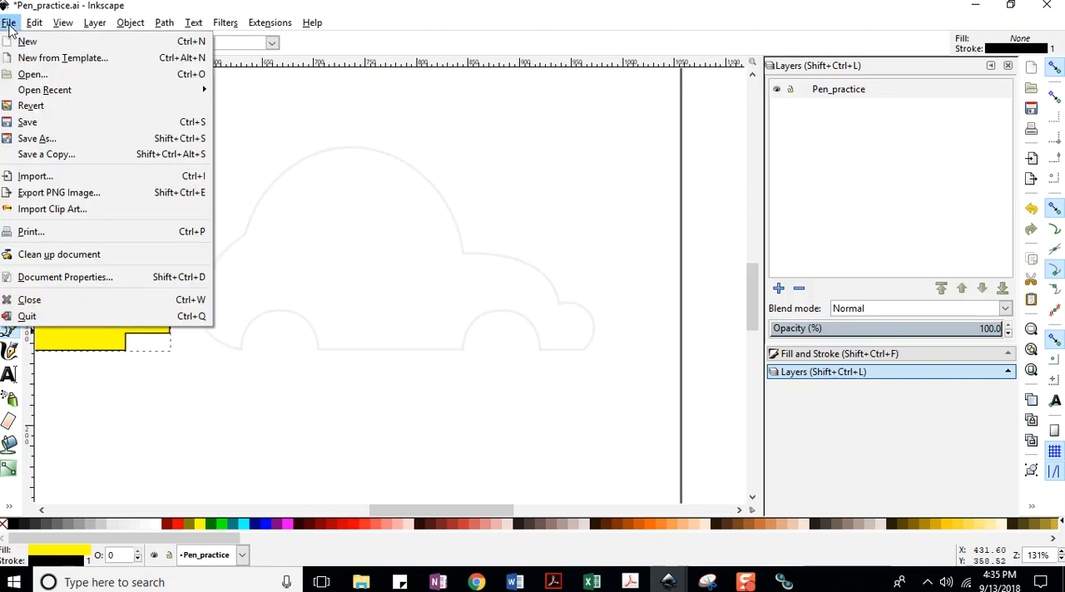
{"action": "left_click", "coordinate": [27, 123]}
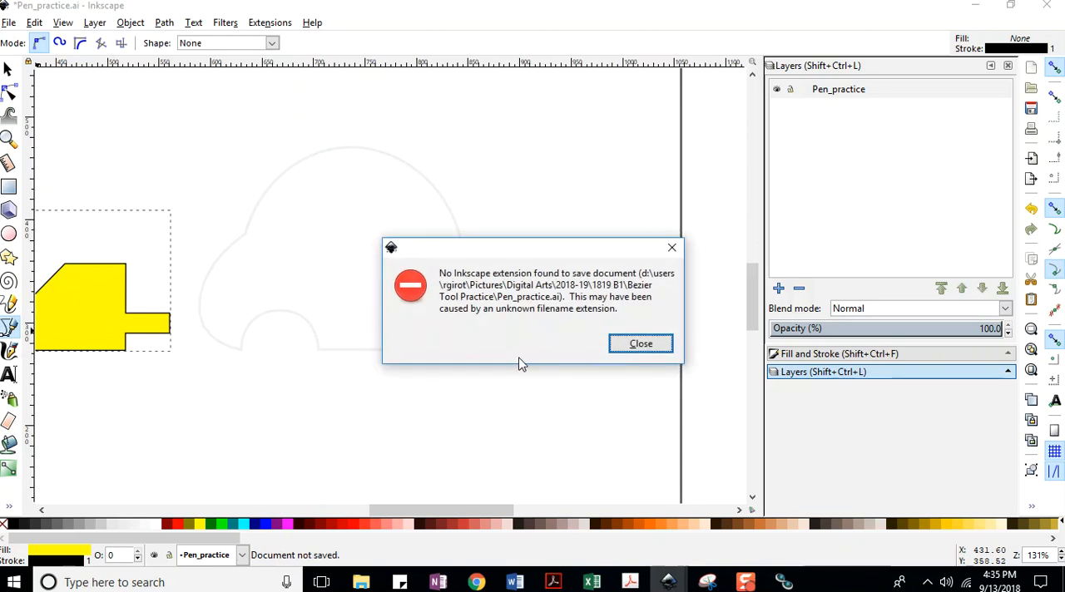
{"action": "left_click", "coordinate": [638, 350]}
{"action": "left_click", "coordinate": [514, 322]}
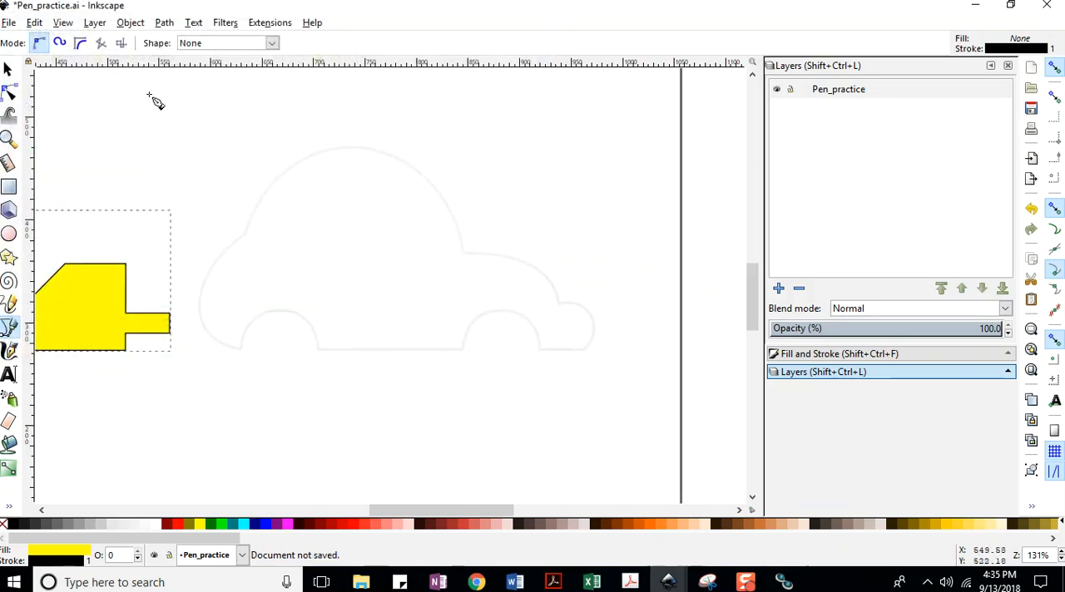
Try to trace the car as a closed path of straight Bezier segments between the outline's corner points.
{"action": "left_click", "coordinate": [240, 350]}
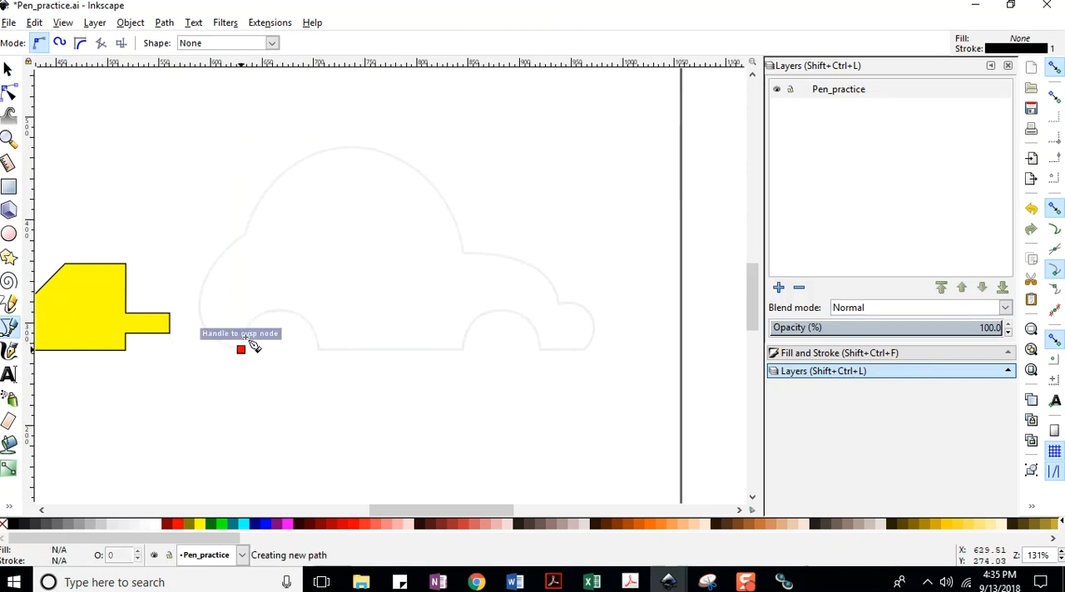
{"action": "left_click", "coordinate": [244, 236]}
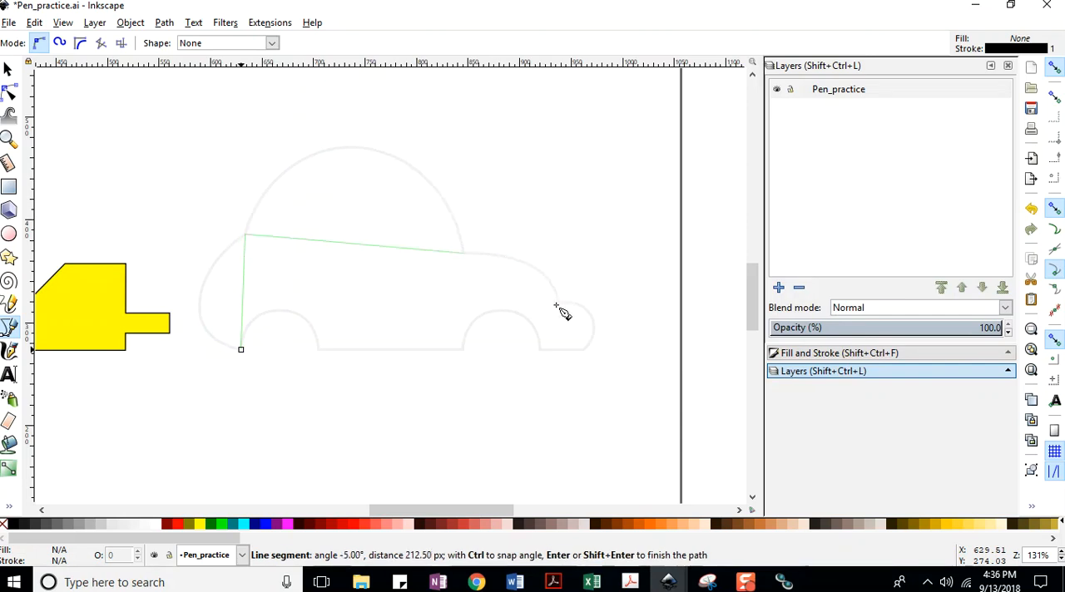
{"action": "left_click", "coordinate": [583, 354]}
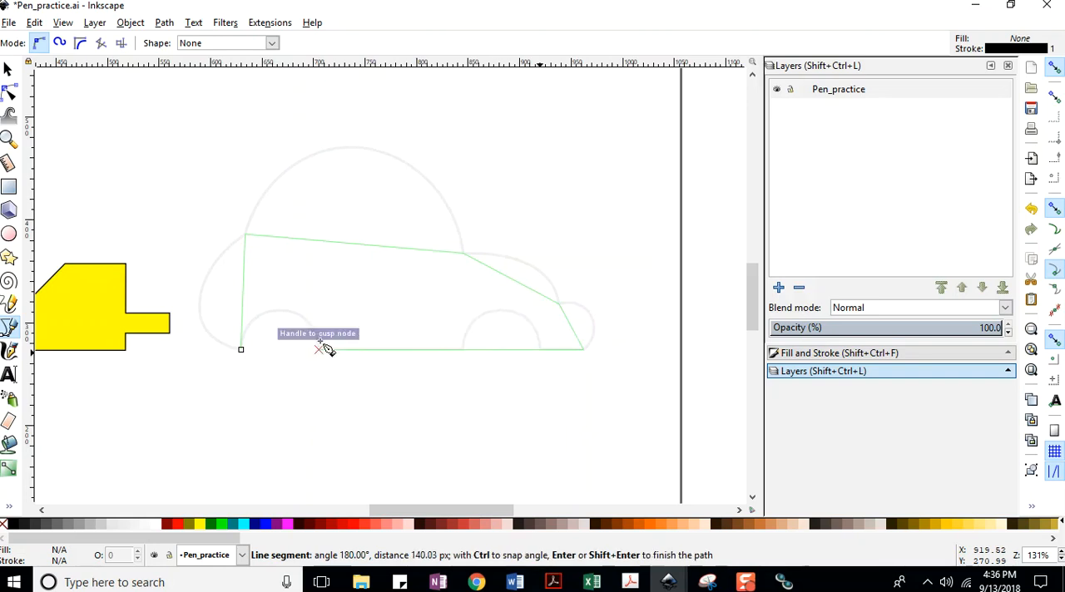
{"action": "left_click", "coordinate": [240, 349]}
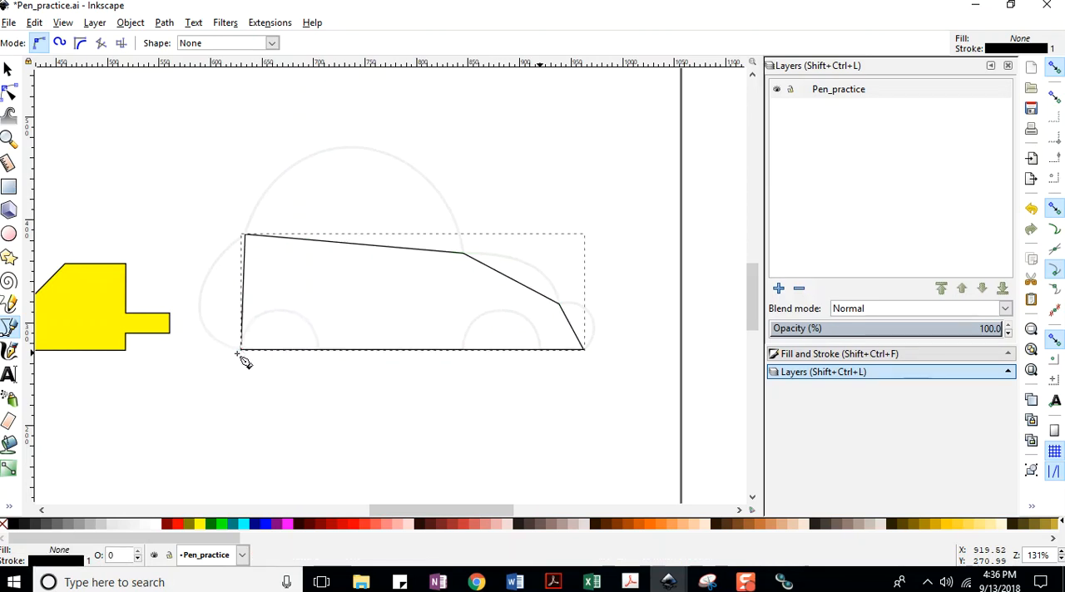
{"action": "key", "text": "ctrl+z"}
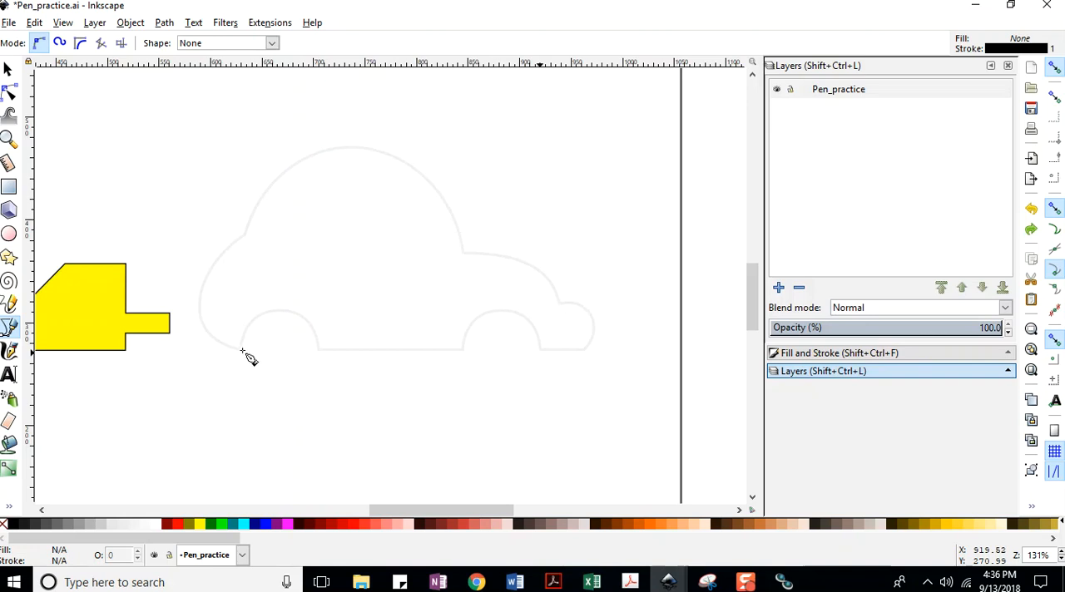
Trace the car's corner points with straight Bezier segments from the rear bottom corner, over the body, and back along the underside to the rear wheel arch.
{"action": "left_click", "coordinate": [241, 350]}
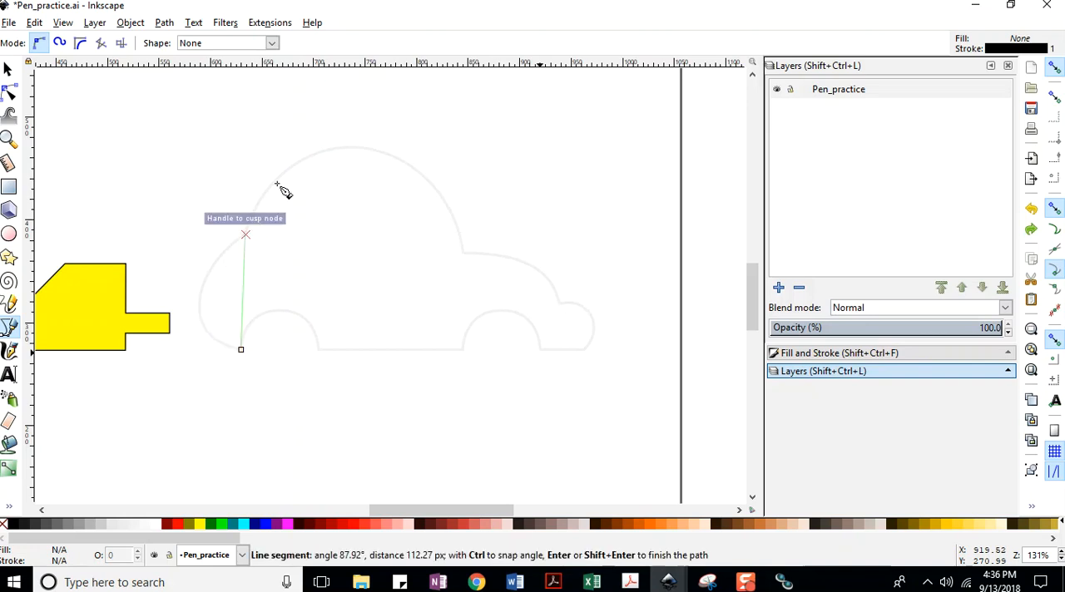
{"action": "left_click", "coordinate": [246, 235]}
{"action": "left_click", "coordinate": [463, 252]}
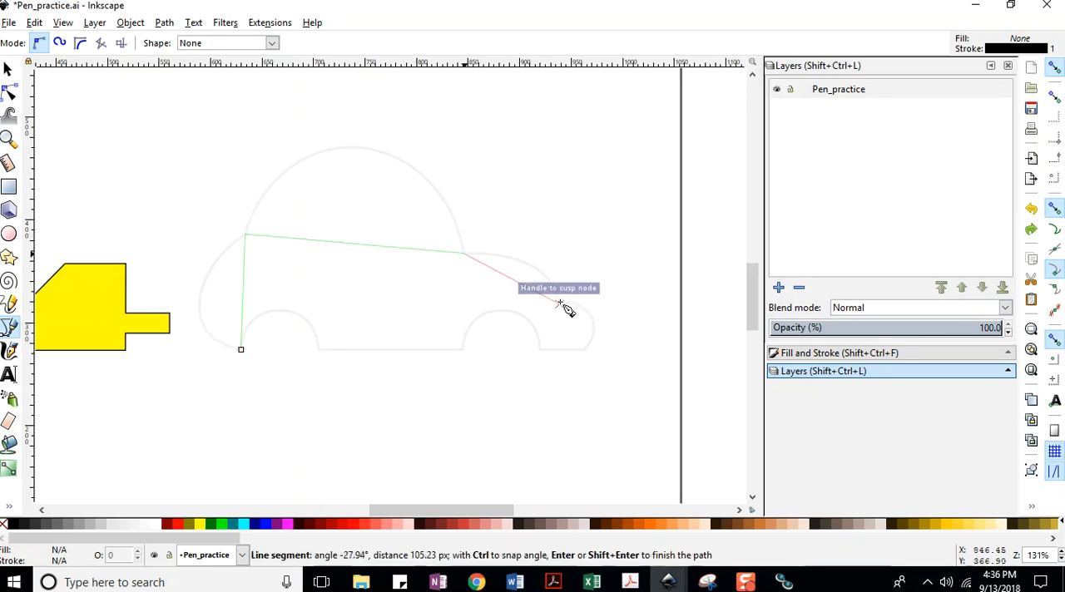
{"action": "left_click", "coordinate": [559, 304]}
{"action": "left_click", "coordinate": [546, 355]}
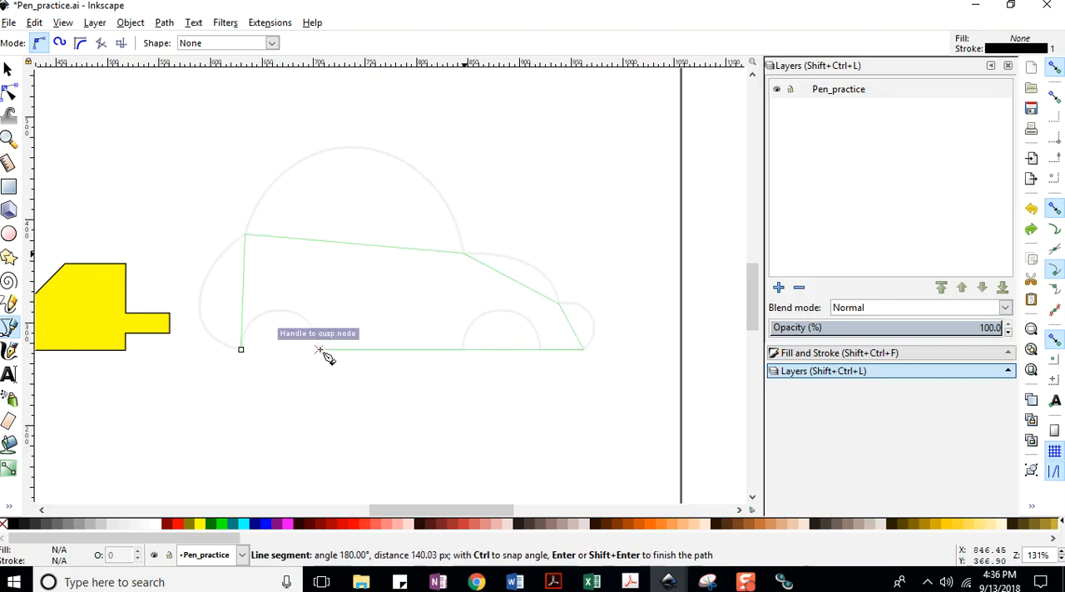
Save the document as an Inkscape SVG in the Bezier Tool Practice folder, putting the author's name before Pen_practice in the file name.
{"action": "left_click", "coordinate": [10, 22]}
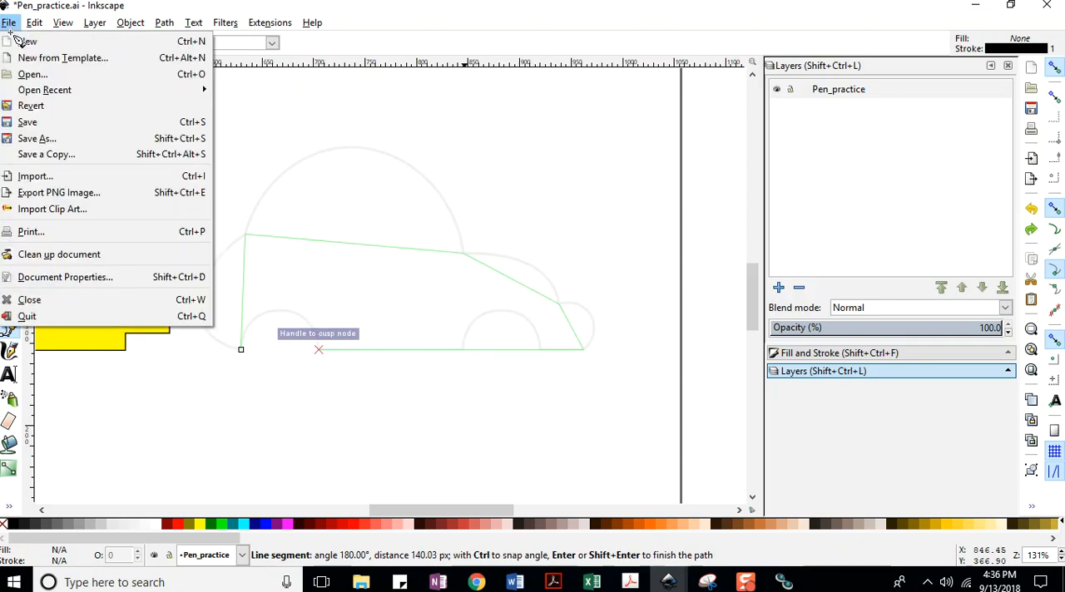
{"action": "left_click", "coordinate": [27, 128]}
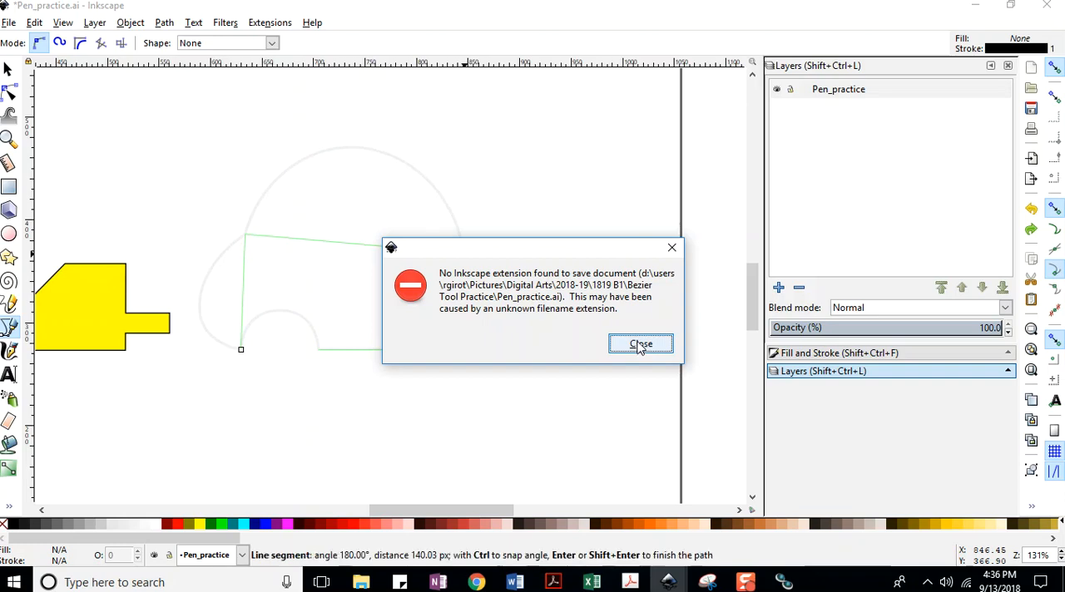
{"action": "left_click", "coordinate": [671, 248]}
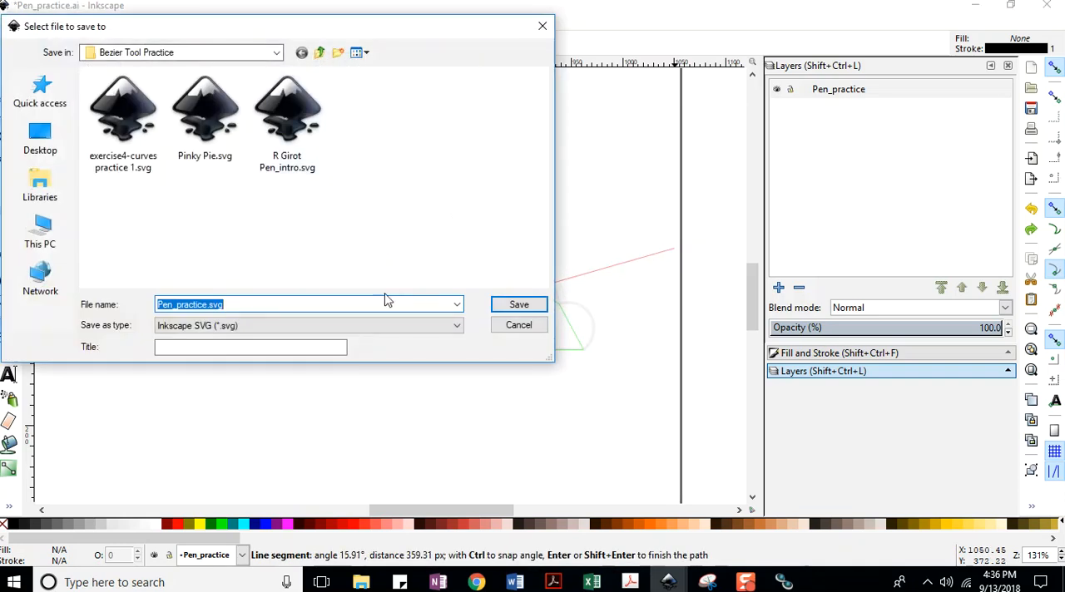
{"action": "left_click", "coordinate": [158, 304]}
{"action": "type", "text": "R Girot"}
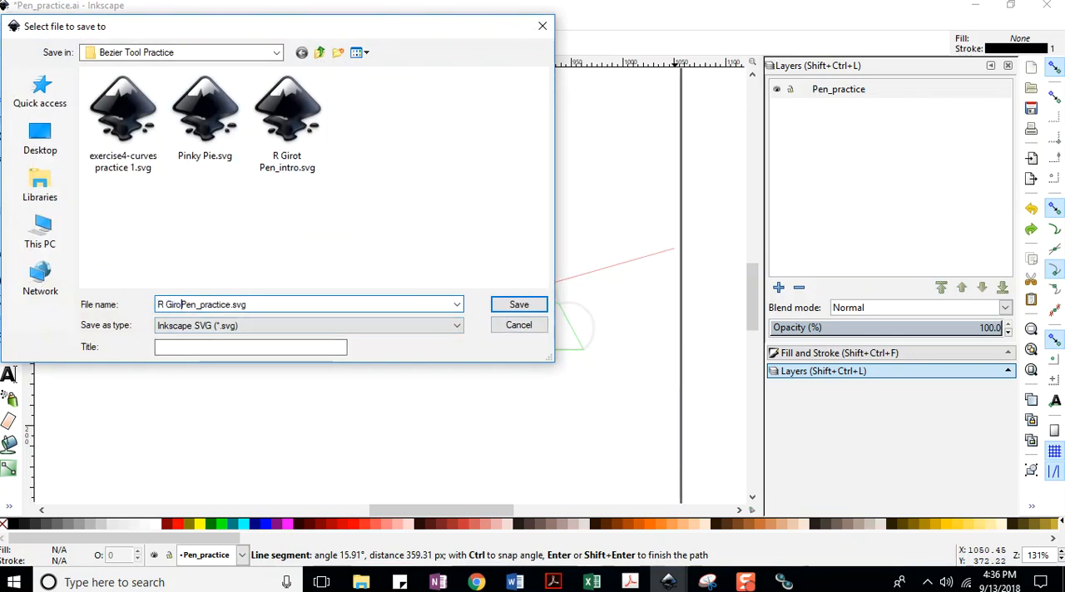
{"action": "key", "text": "Return"}
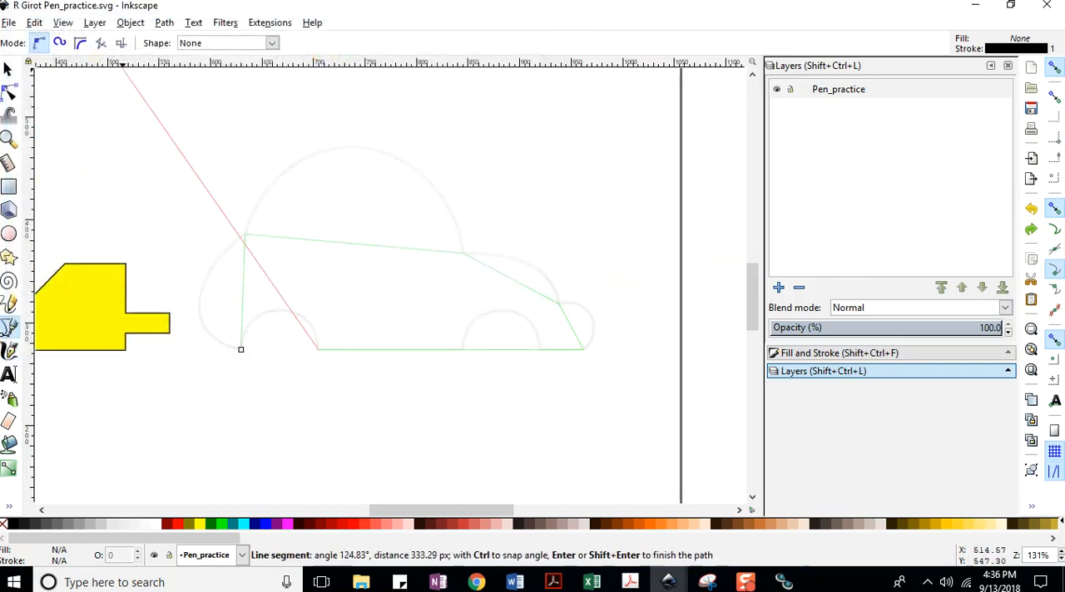
Close the car path at its rear bottom starting corner and save the document.
{"action": "left_click", "coordinate": [9, 22]}
{"action": "left_click", "coordinate": [33, 121]}
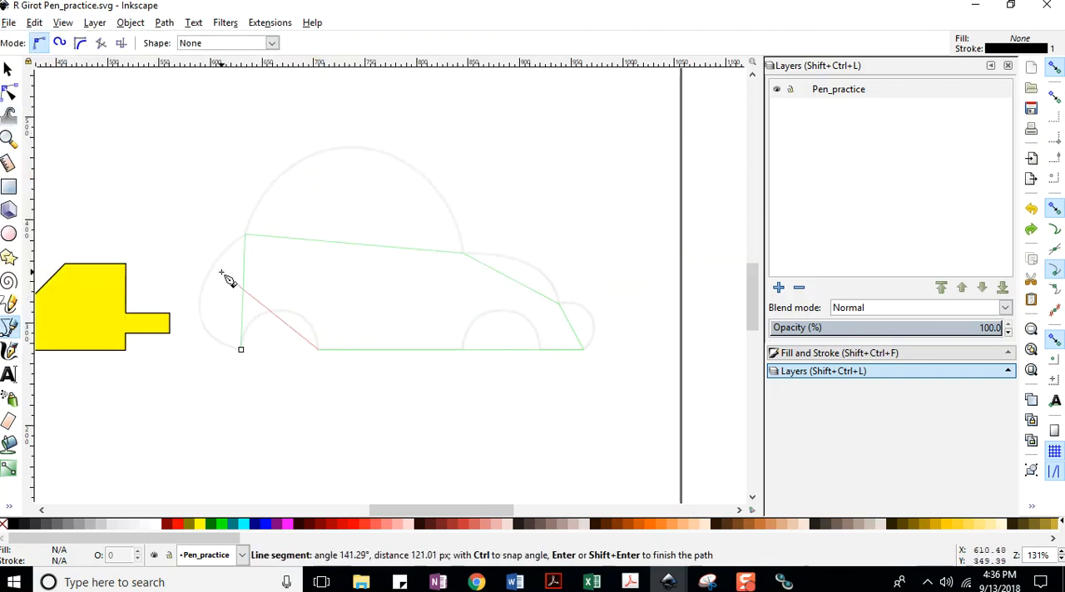
{"action": "left_click", "coordinate": [241, 350]}
{"action": "key", "text": "ctrl+s"}
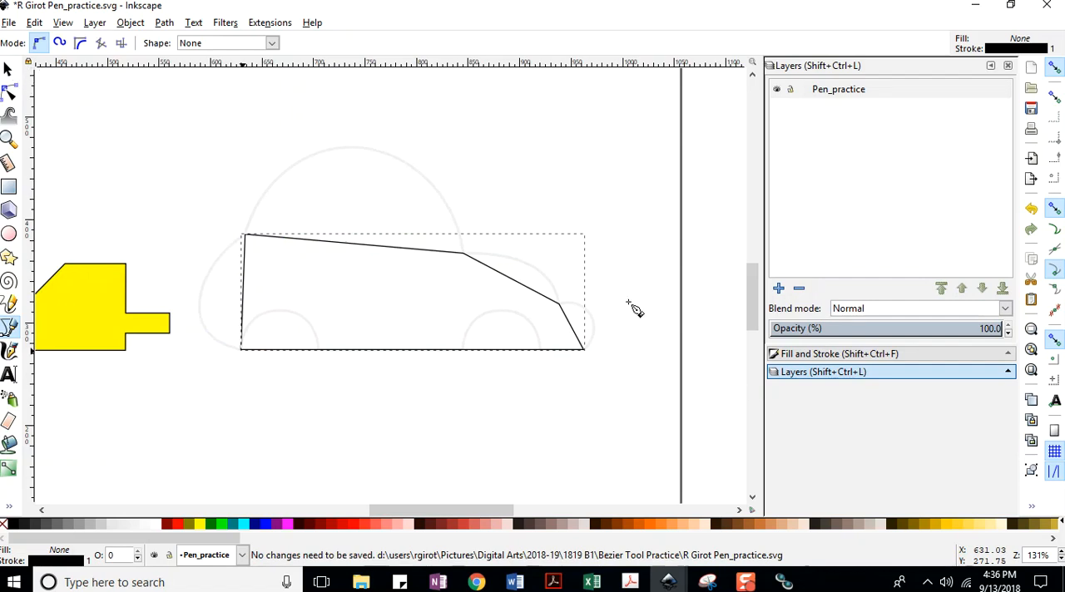
{"action": "left_click", "coordinate": [7, 21]}
{"action": "left_click", "coordinate": [33, 119]}
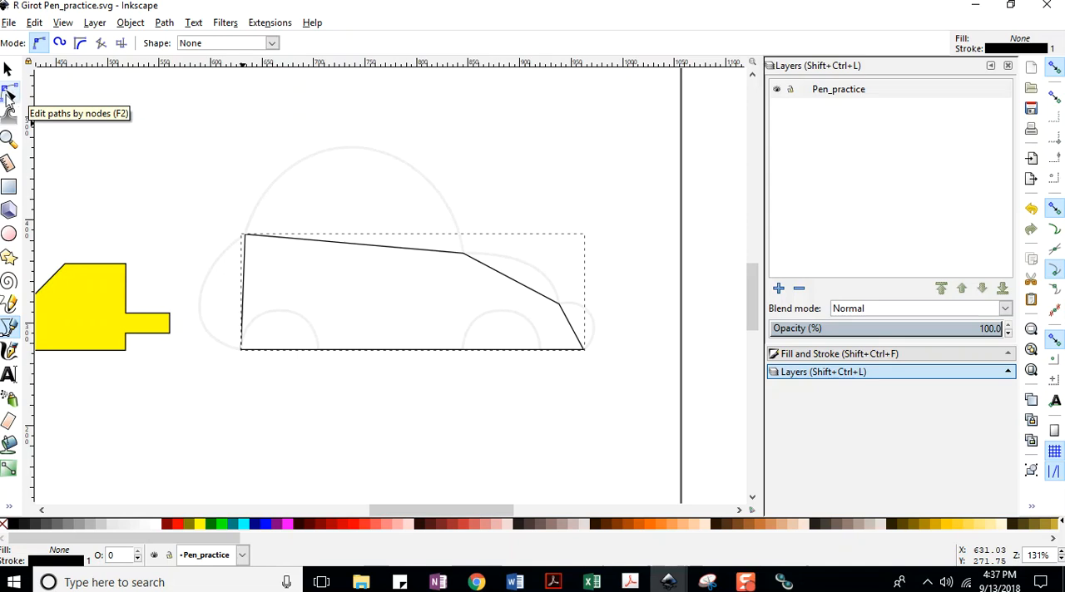
Bend the car path's straight rear segment outward by node editing to follow the rear curve of the template, and save.
{"action": "left_click", "coordinate": [10, 95]}
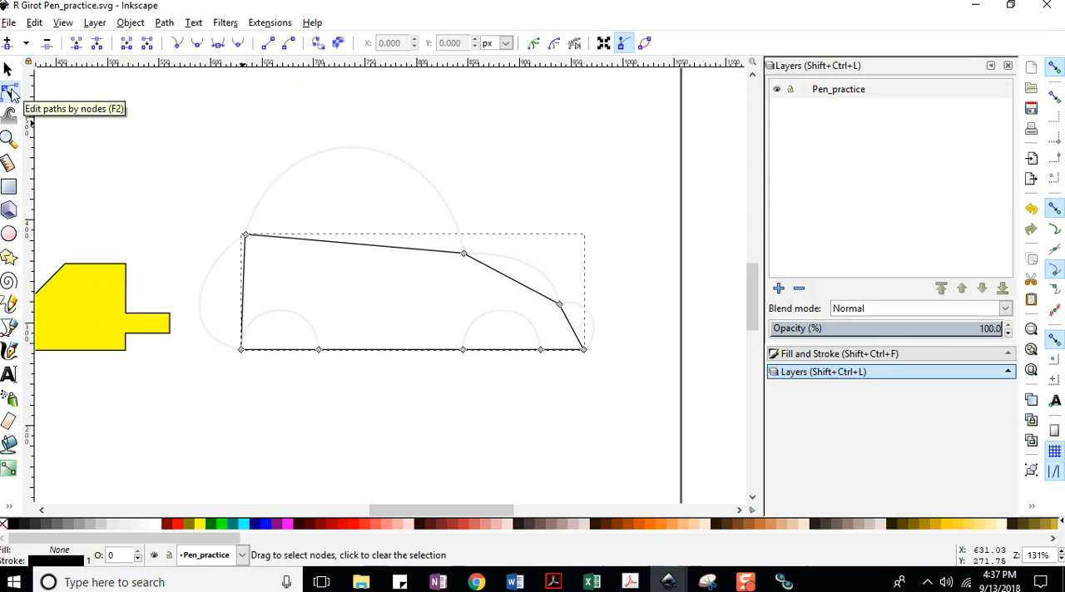
{"action": "left_click", "coordinate": [8, 22]}
{"action": "left_click", "coordinate": [32, 122]}
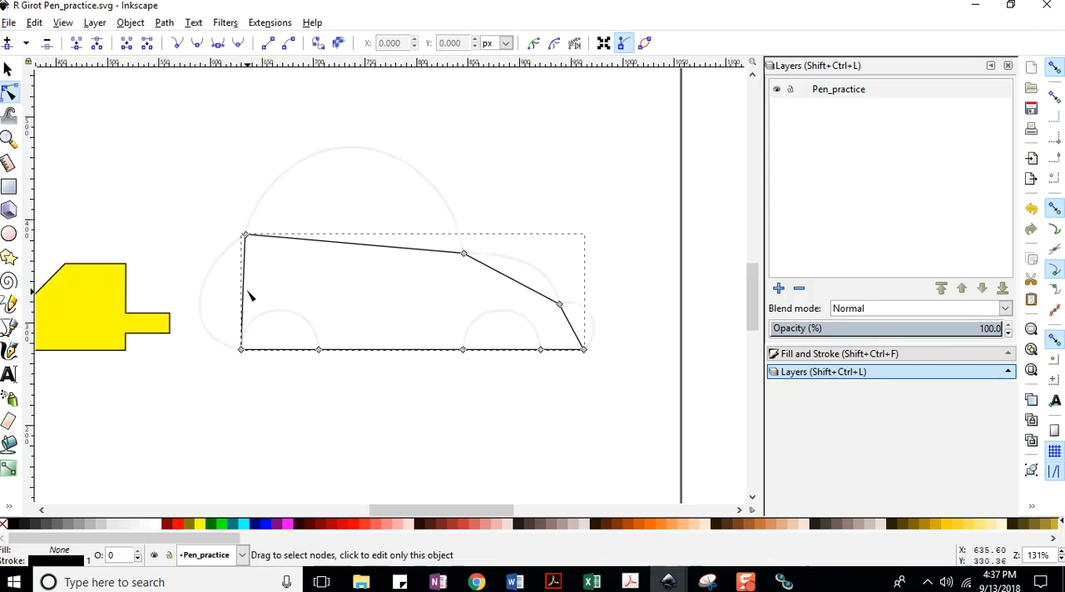
{"action": "left_click_drag", "start_coordinate": [242, 302], "coordinate": [199, 305]}
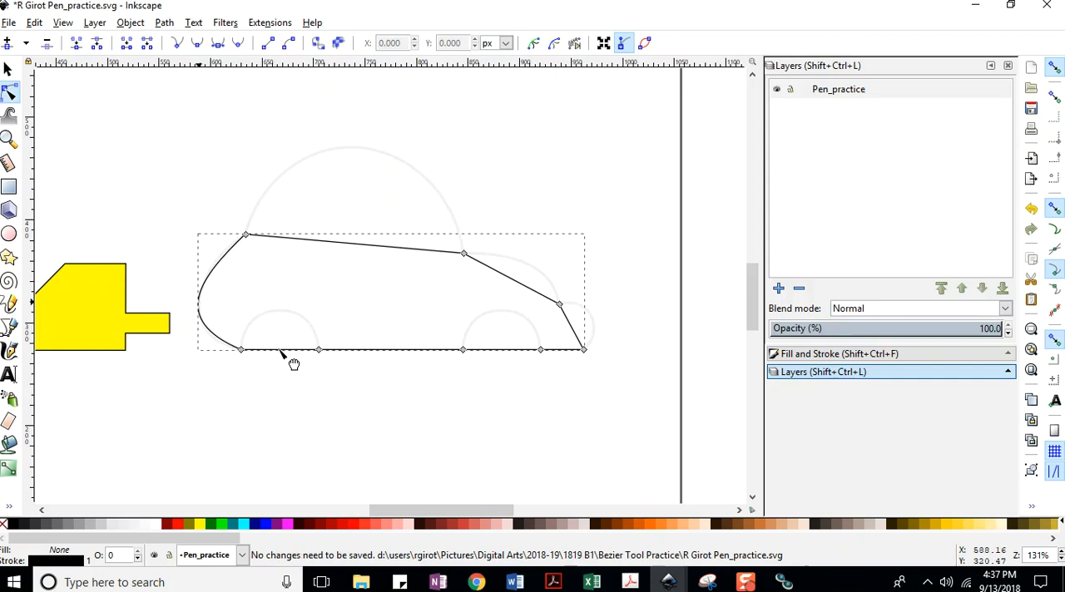
{"action": "left_click", "coordinate": [8, 23]}
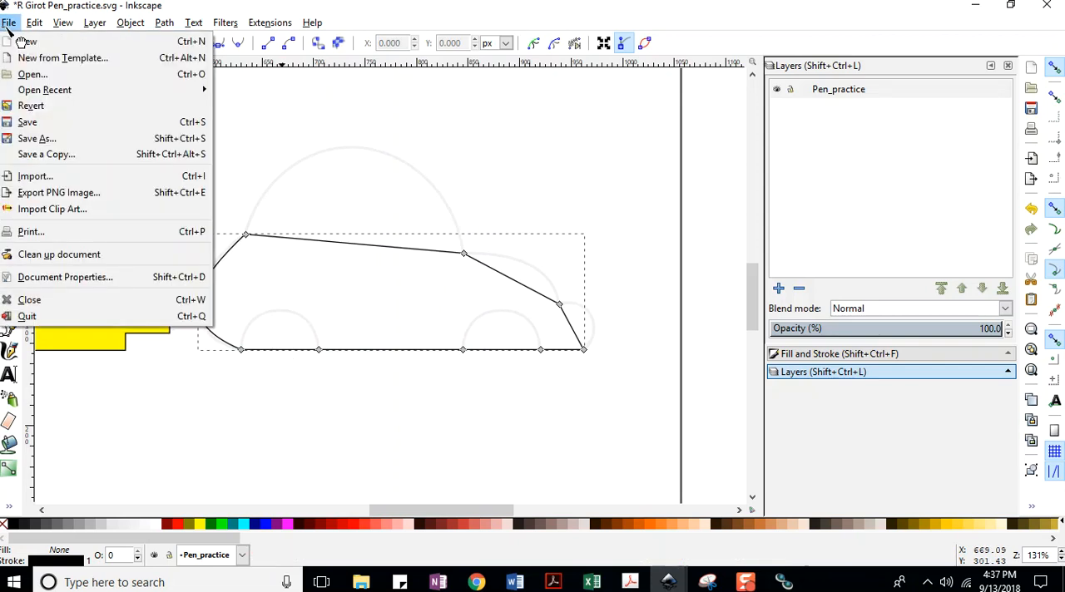
{"action": "left_click", "coordinate": [25, 124]}
Bend the underside segment at the rear wheel upward into an arch matching the template's rear wheel curve, and save.
{"action": "left_click_drag", "start_coordinate": [292, 354], "coordinate": [288, 329]}
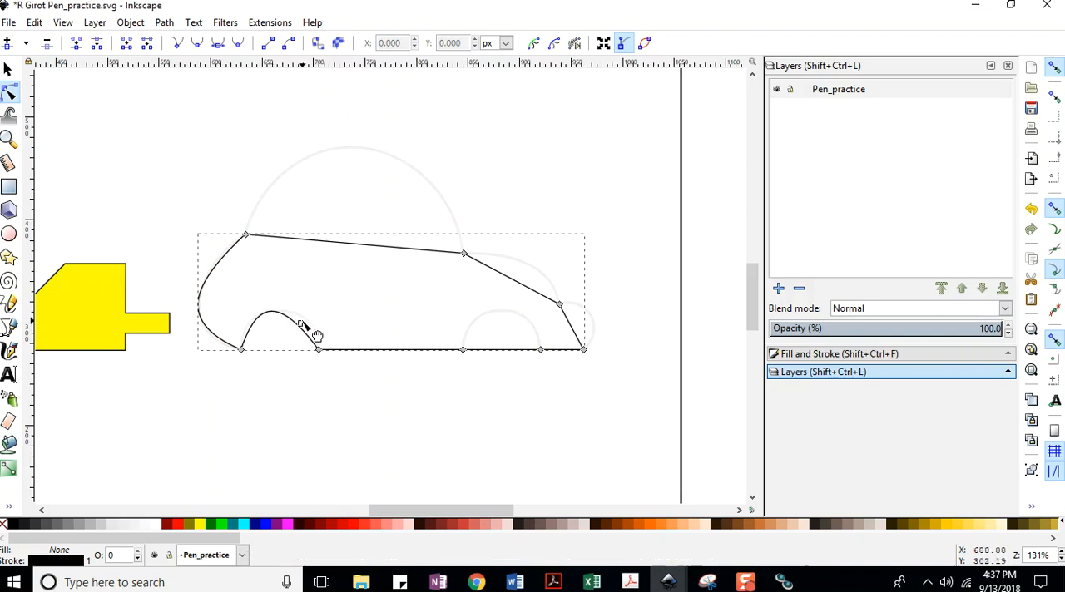
{"action": "left_click", "coordinate": [8, 23]}
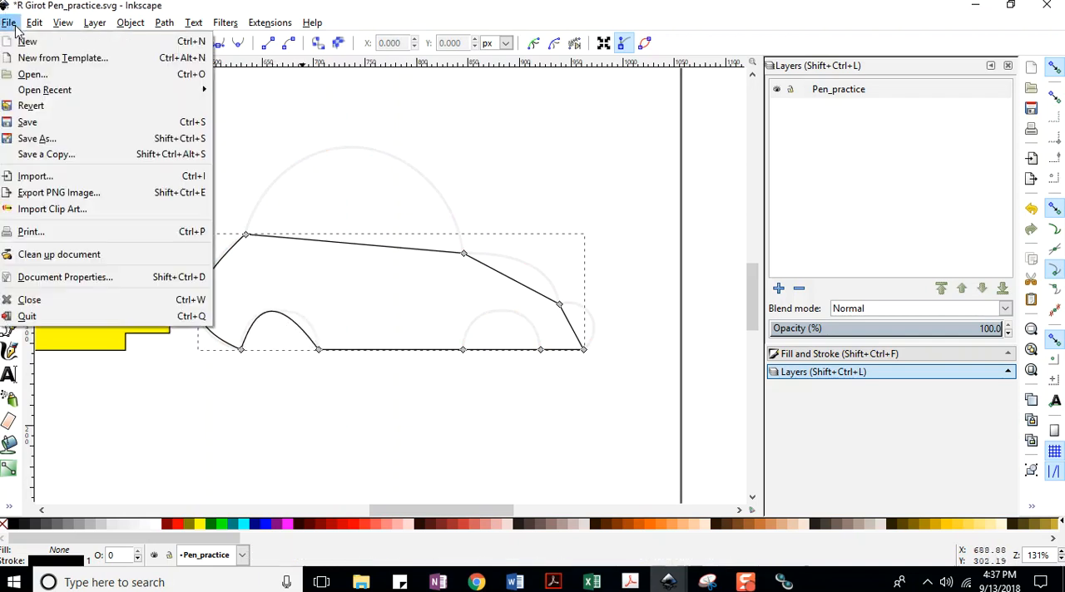
{"action": "left_click", "coordinate": [33, 145]}
{"action": "left_click_drag", "start_coordinate": [309, 341], "coordinate": [320, 339]}
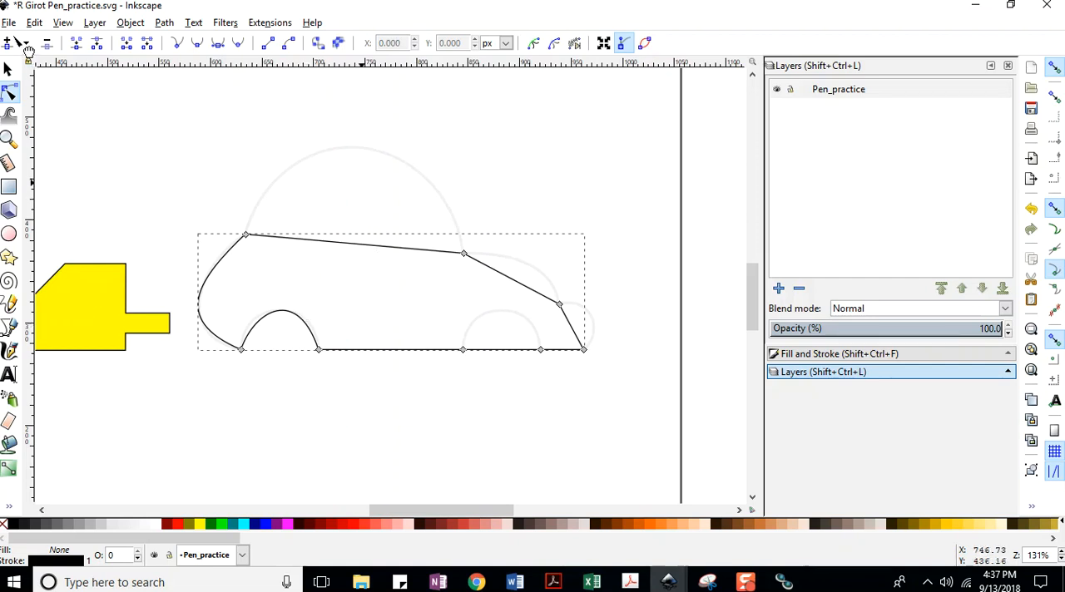
{"action": "left_click", "coordinate": [10, 23]}
{"action": "left_click", "coordinate": [34, 123]}
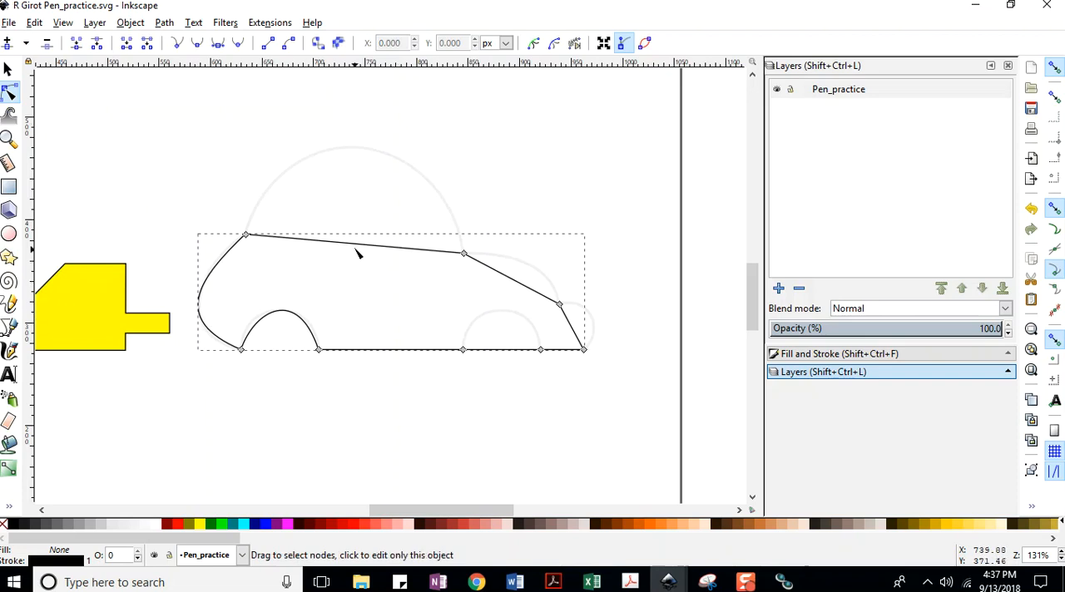
Bend the car's straight roof segment upward, refine both sides until it follows the template's roof dome, and save the document.
{"action": "left_click_drag", "start_coordinate": [353, 242], "coordinate": [358, 158]}
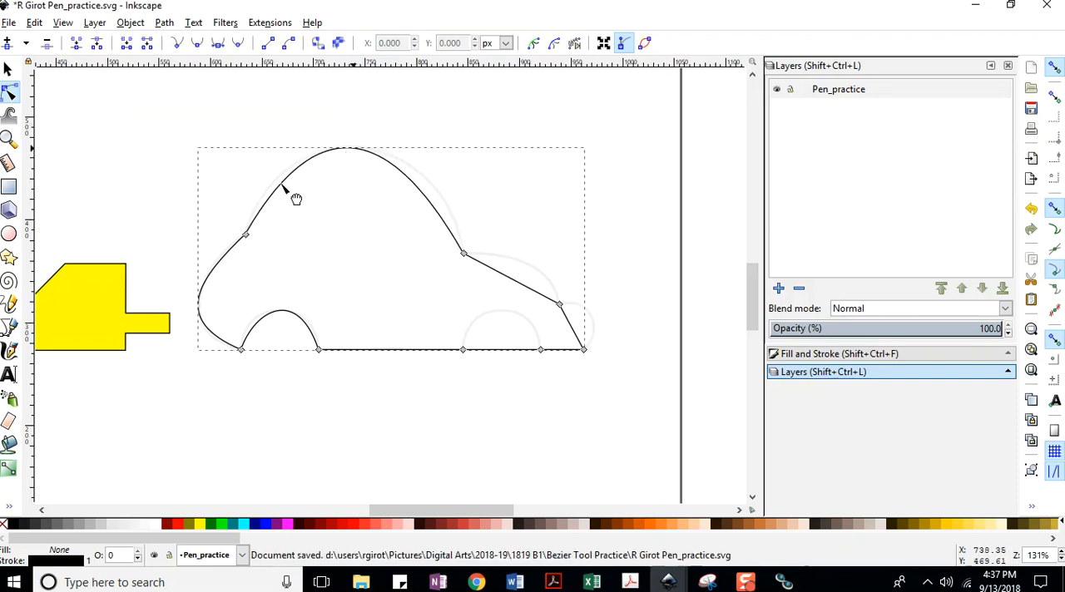
{"action": "left_click", "coordinate": [9, 23]}
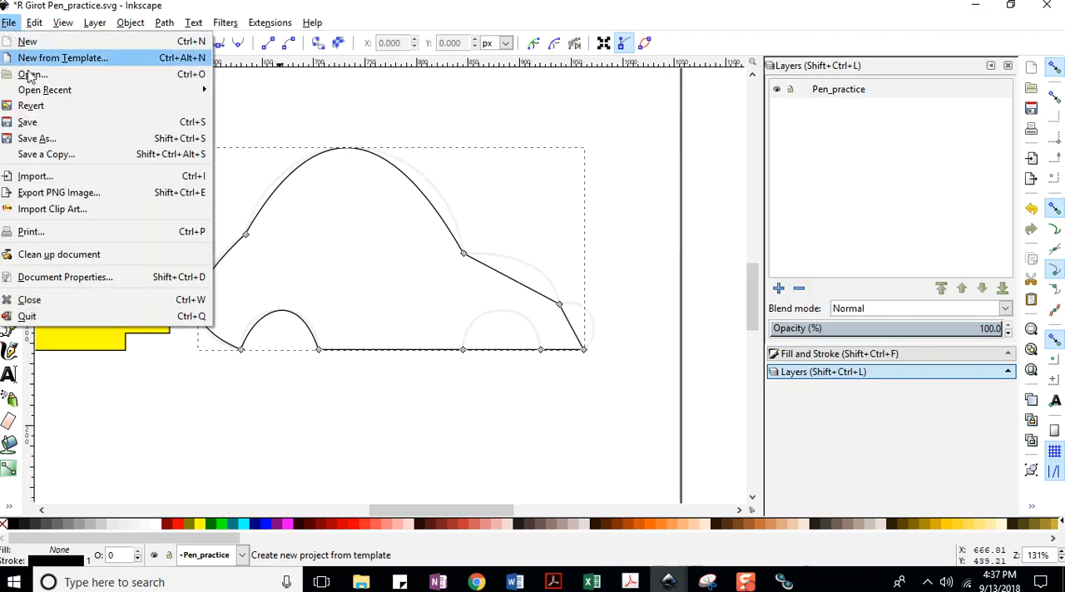
{"action": "left_click", "coordinate": [33, 123]}
{"action": "left_click_drag", "start_coordinate": [284, 180], "coordinate": [276, 182]}
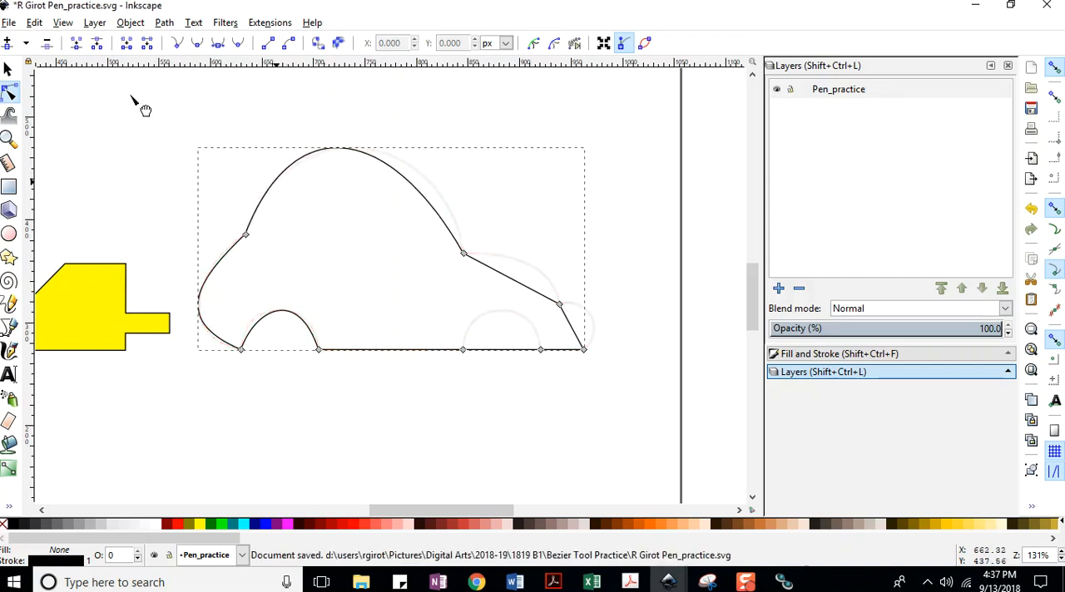
{"action": "left_click", "coordinate": [11, 22]}
{"action": "left_click", "coordinate": [34, 122]}
{"action": "left_click_drag", "start_coordinate": [437, 212], "coordinate": [455, 209]}
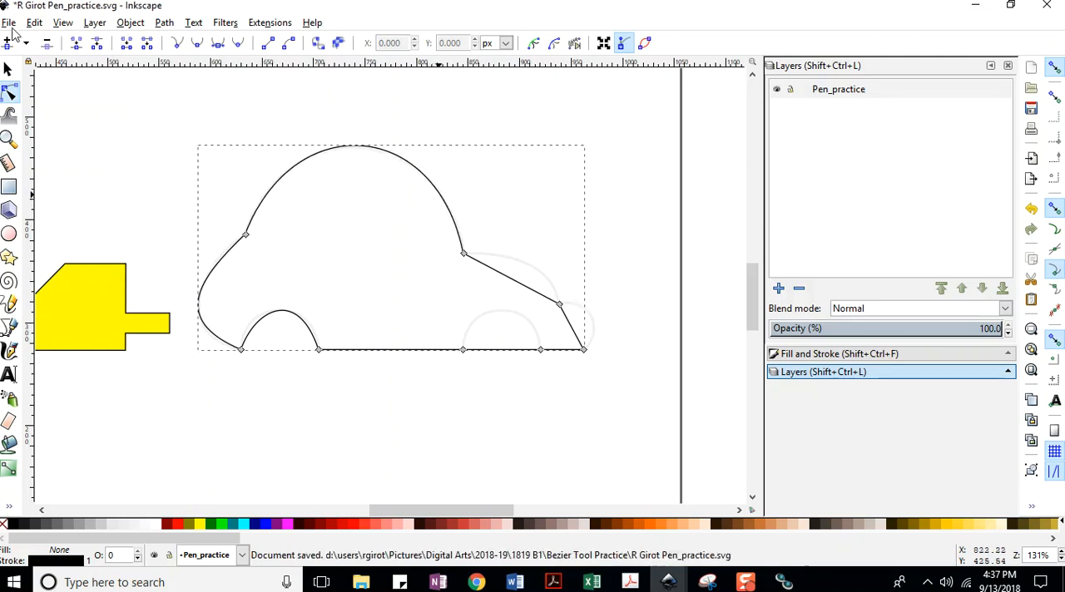
{"action": "left_click", "coordinate": [10, 23]}
{"action": "left_click", "coordinate": [34, 122]}
Curve the car's hood and front bumper segments outward to match the template, saving after each adjustment.
{"action": "left_click_drag", "start_coordinate": [515, 287], "coordinate": [544, 283]}
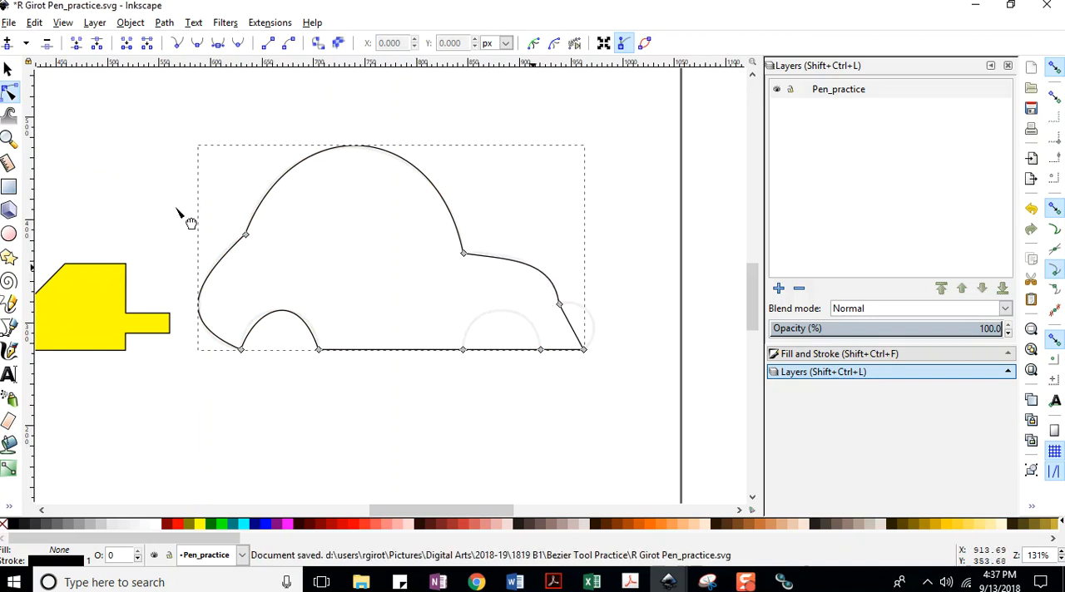
{"action": "left_click", "coordinate": [10, 23]}
{"action": "left_click", "coordinate": [33, 122]}
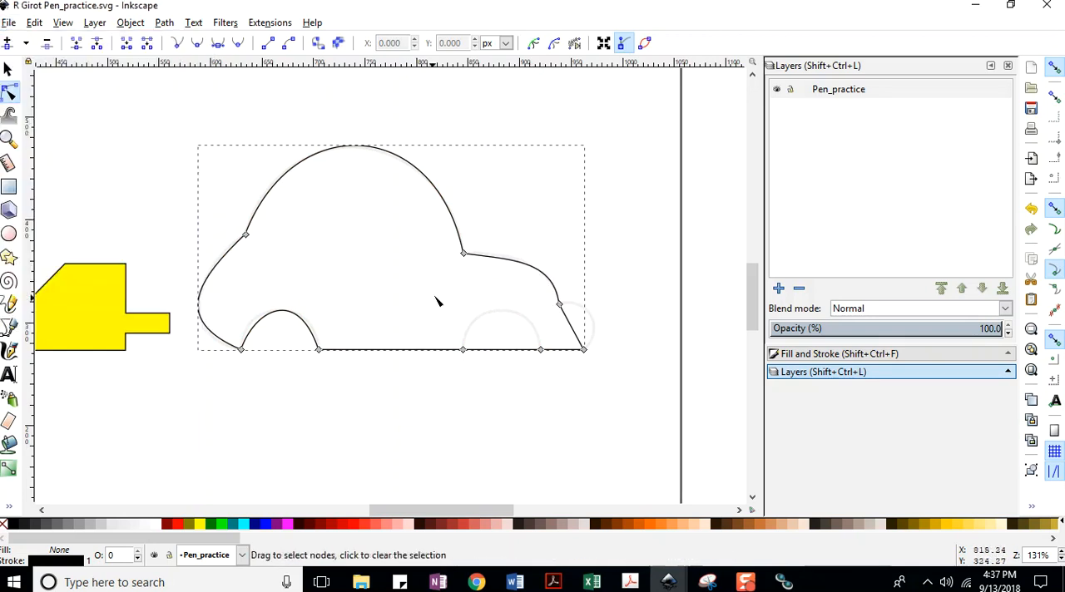
{"action": "left_click_drag", "start_coordinate": [585, 342], "coordinate": [603, 331]}
{"action": "left_click", "coordinate": [8, 23]}
{"action": "left_click", "coordinate": [33, 114]}
Bend the underside segment at the front wheel into an arch, save, and even out its curve to match the template.
{"action": "left_click_drag", "start_coordinate": [504, 354], "coordinate": [519, 326]}
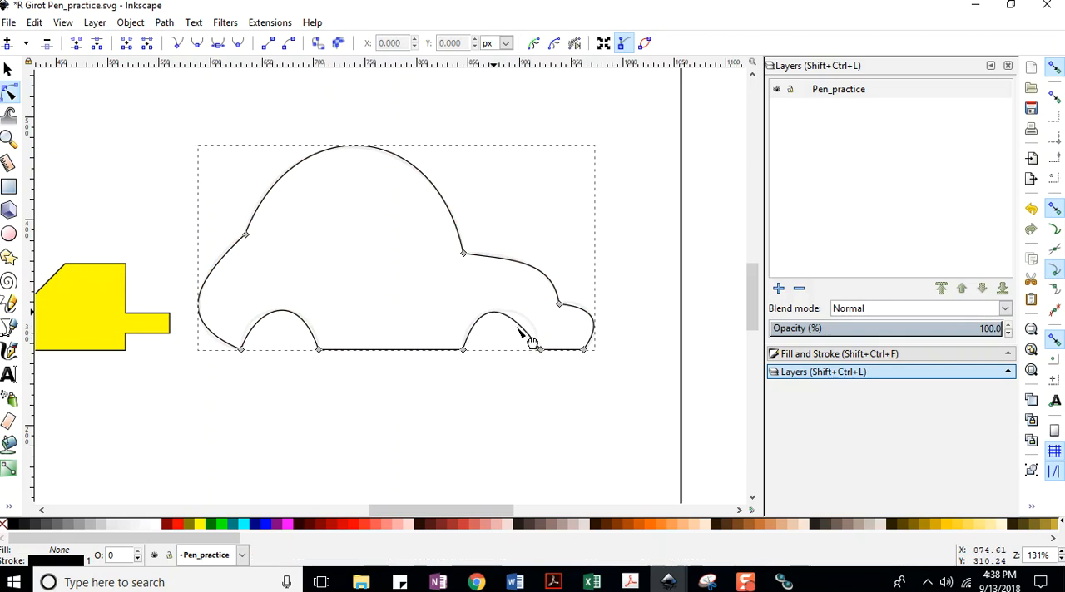
{"action": "left_click", "coordinate": [10, 24]}
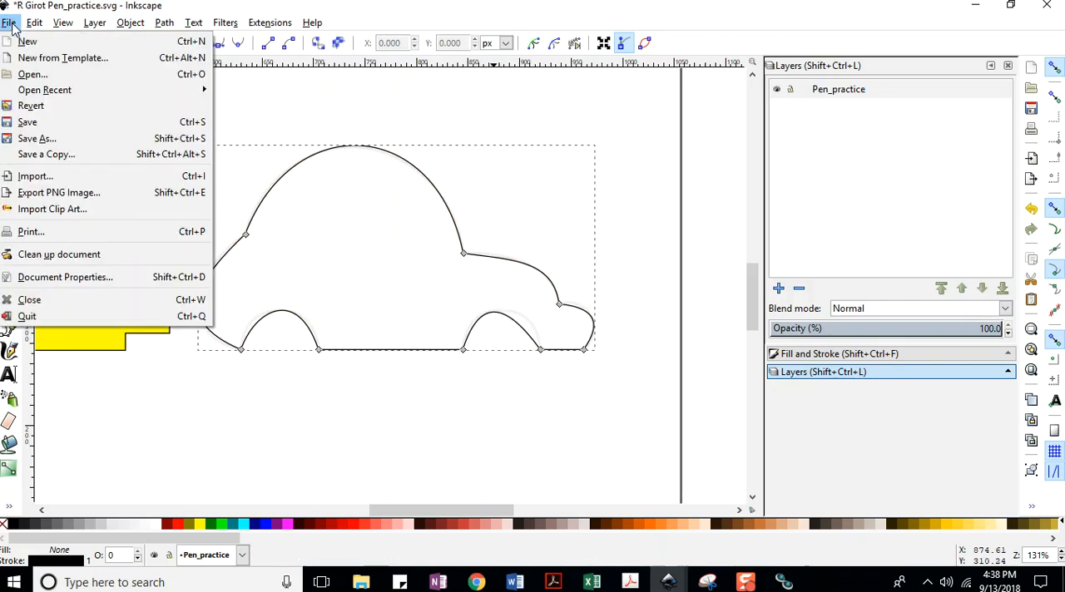
{"action": "left_click", "coordinate": [28, 122]}
{"action": "left_click_drag", "start_coordinate": [525, 331], "coordinate": [532, 328]}
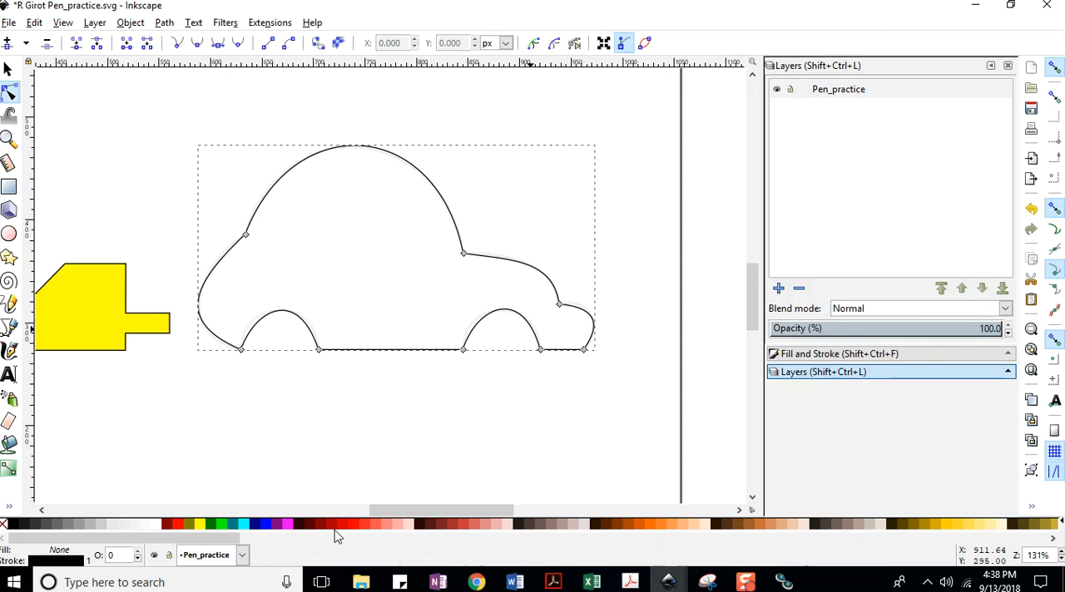
Try a medium red fill and a lighter #FF8080 fill on the car, saving after each.
{"action": "left_click", "coordinate": [377, 525]}
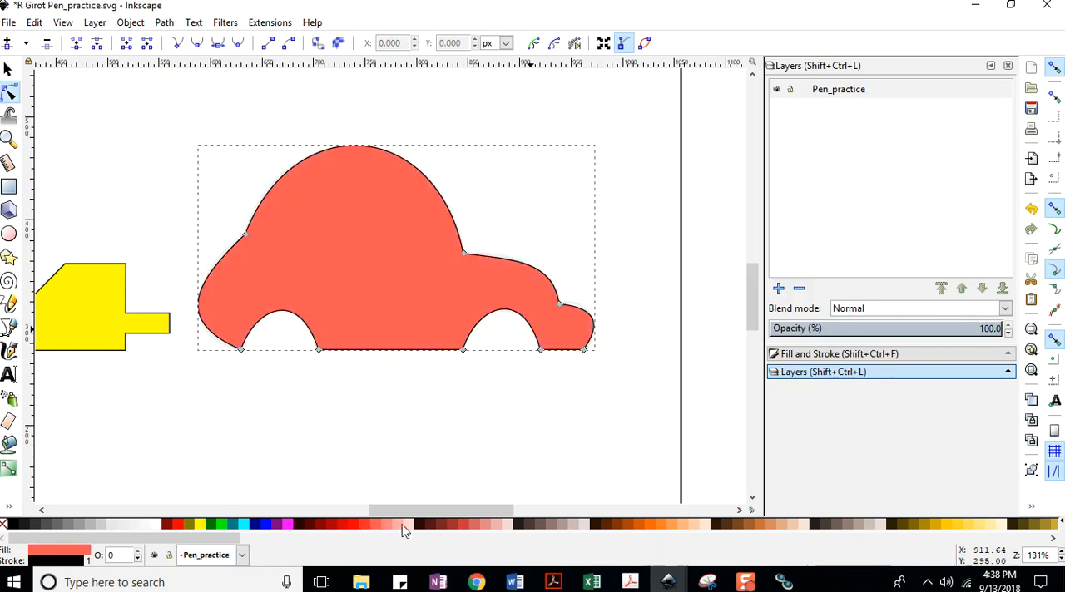
{"action": "left_click", "coordinate": [8, 23]}
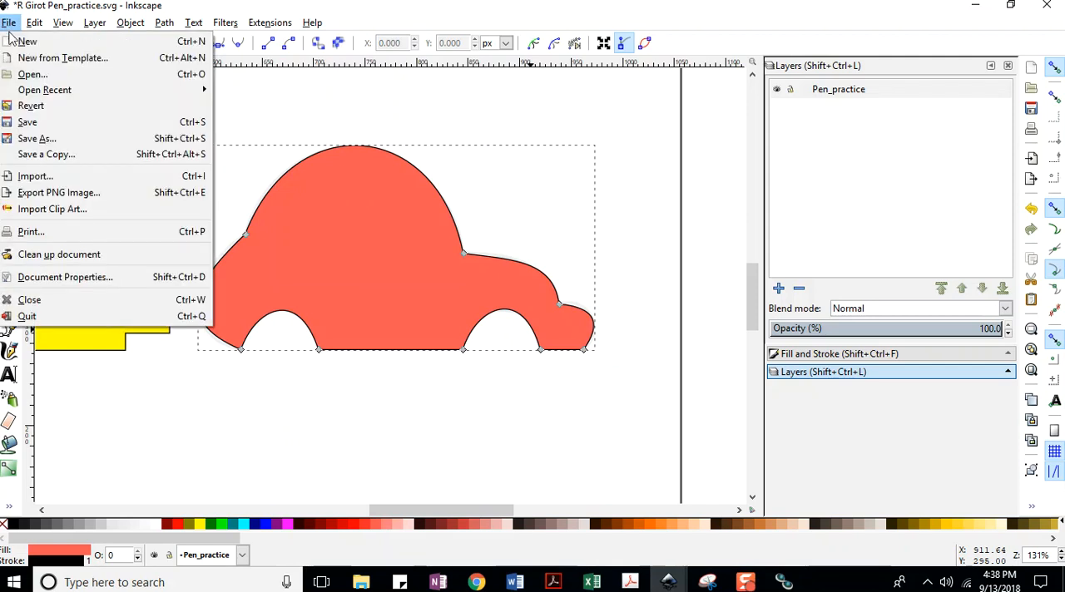
{"action": "left_click", "coordinate": [25, 123]}
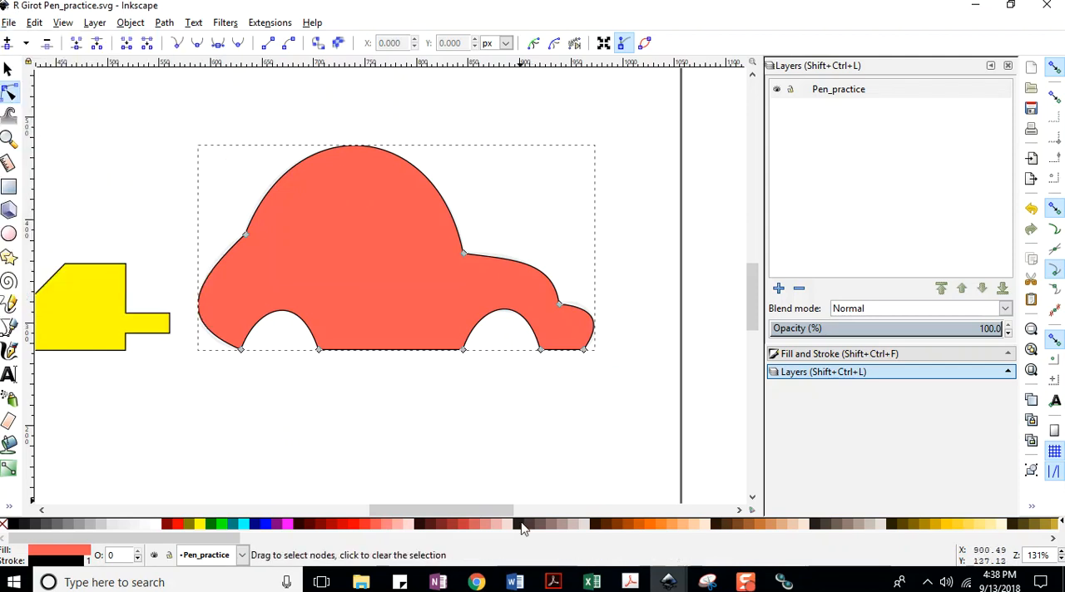
{"action": "left_click", "coordinate": [387, 527]}
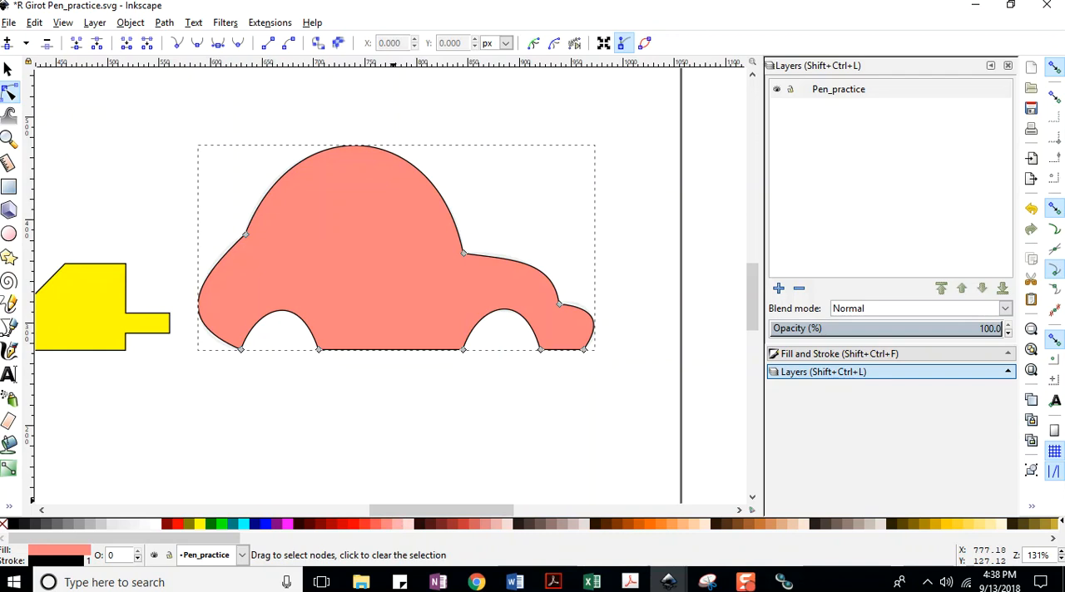
{"action": "left_click", "coordinate": [12, 24]}
{"action": "left_click", "coordinate": [27, 123]}
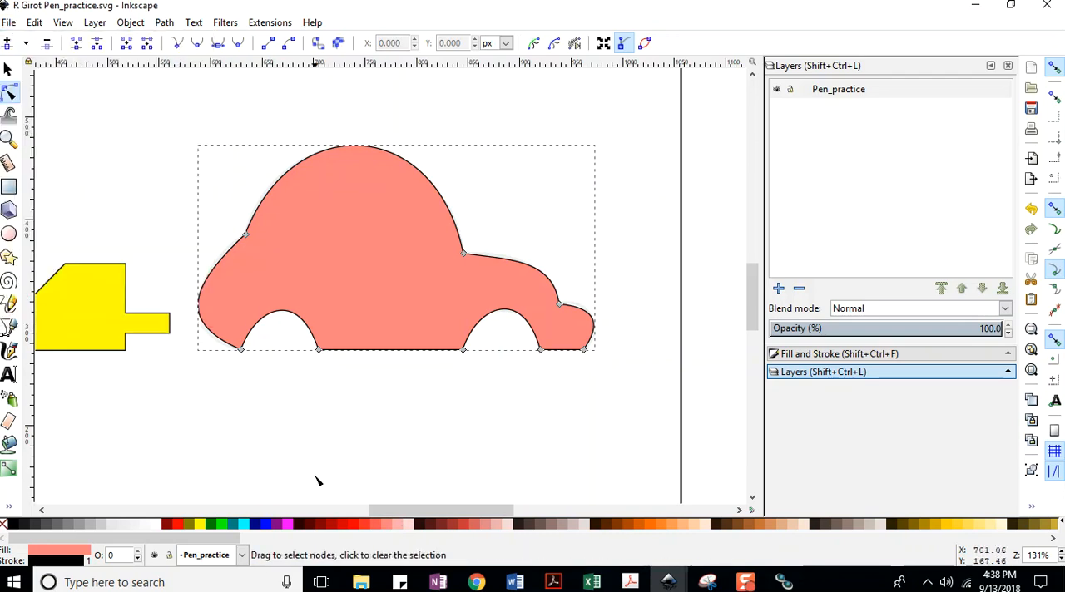
Give the car a light pink ffaaaa fill and a red #FF2A2A stroke, and save the document.
{"action": "left_click", "coordinate": [397, 524]}
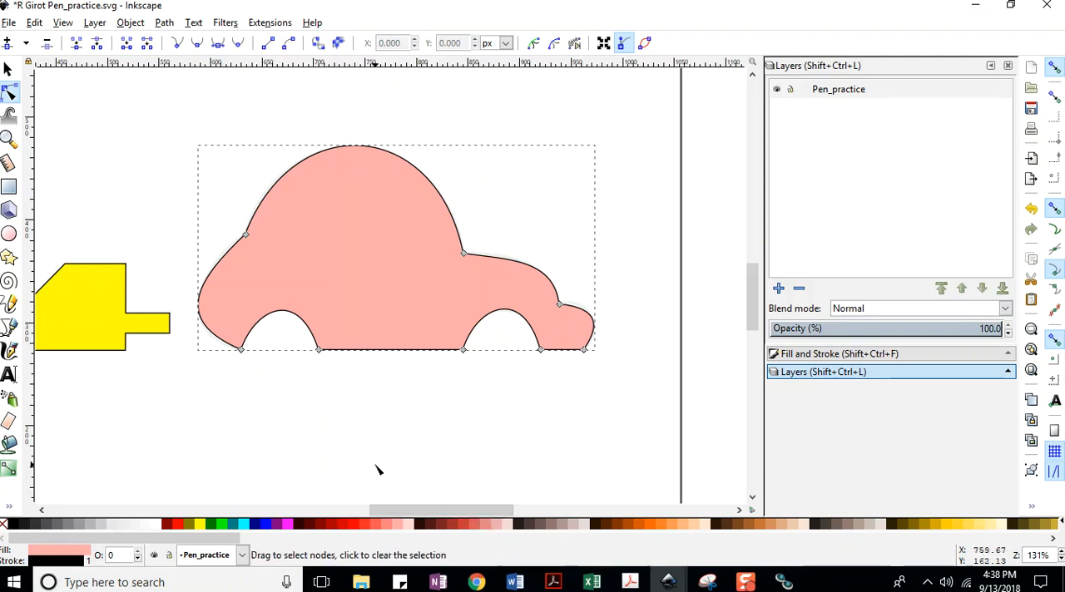
{"action": "left_click", "coordinate": [365, 525], "text": "shift"}
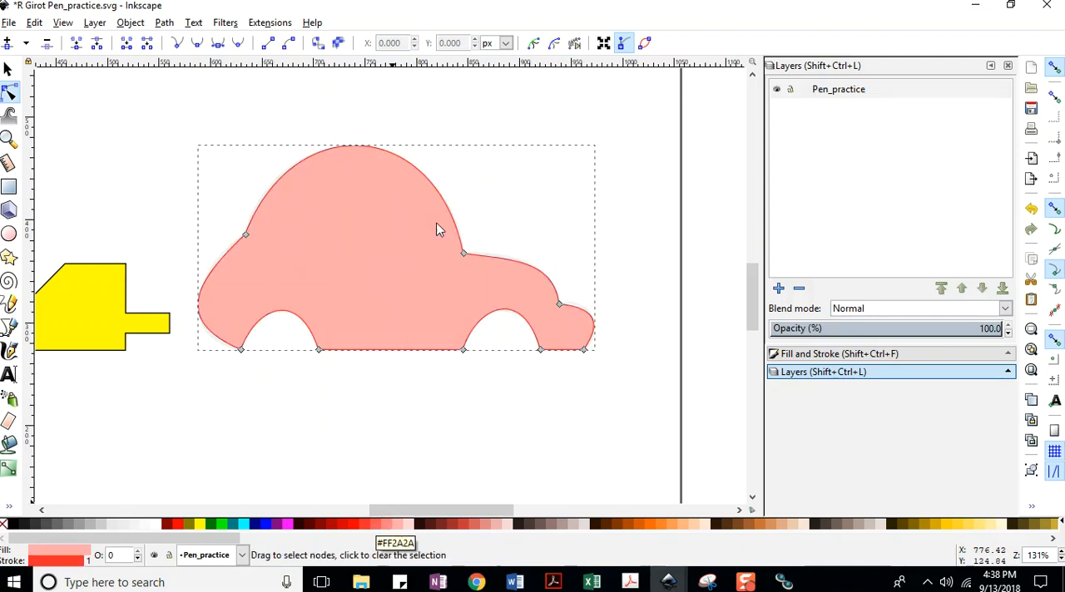
{"action": "left_click", "coordinate": [827, 355]}
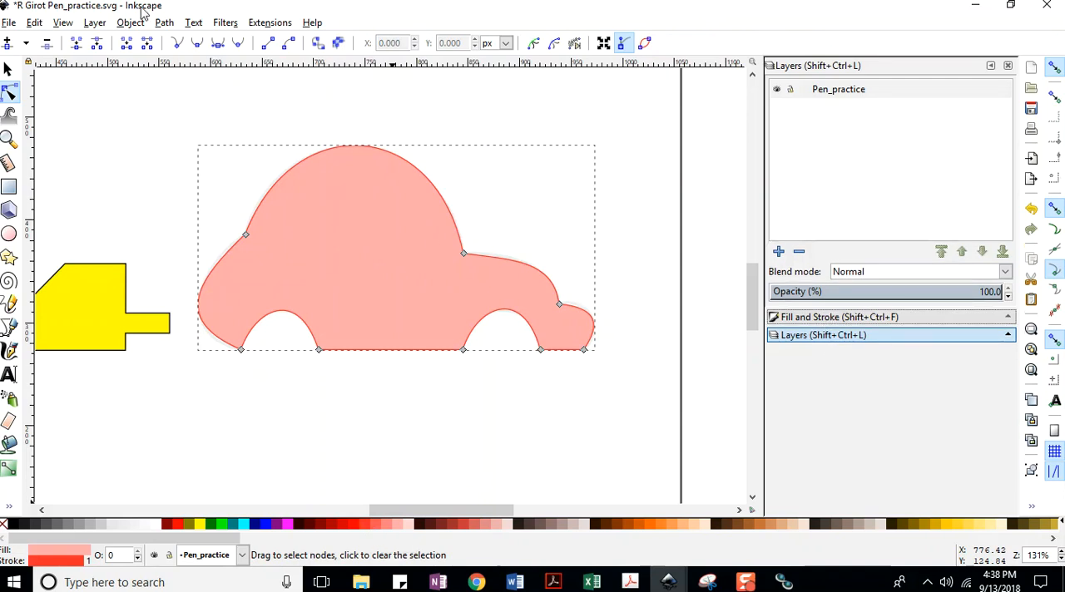
{"action": "left_click", "coordinate": [9, 22]}
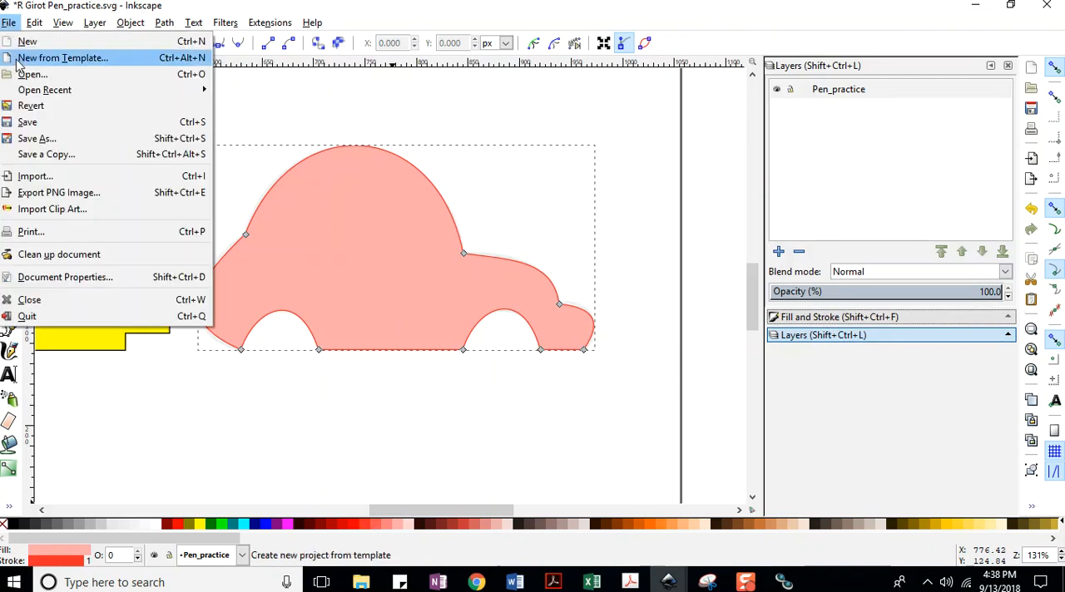
{"action": "left_click", "coordinate": [32, 120]}
Set the car outline's stroke width to 3 px in the Fill and Stroke settings and deselect the car.
{"action": "left_click", "coordinate": [129, 25]}
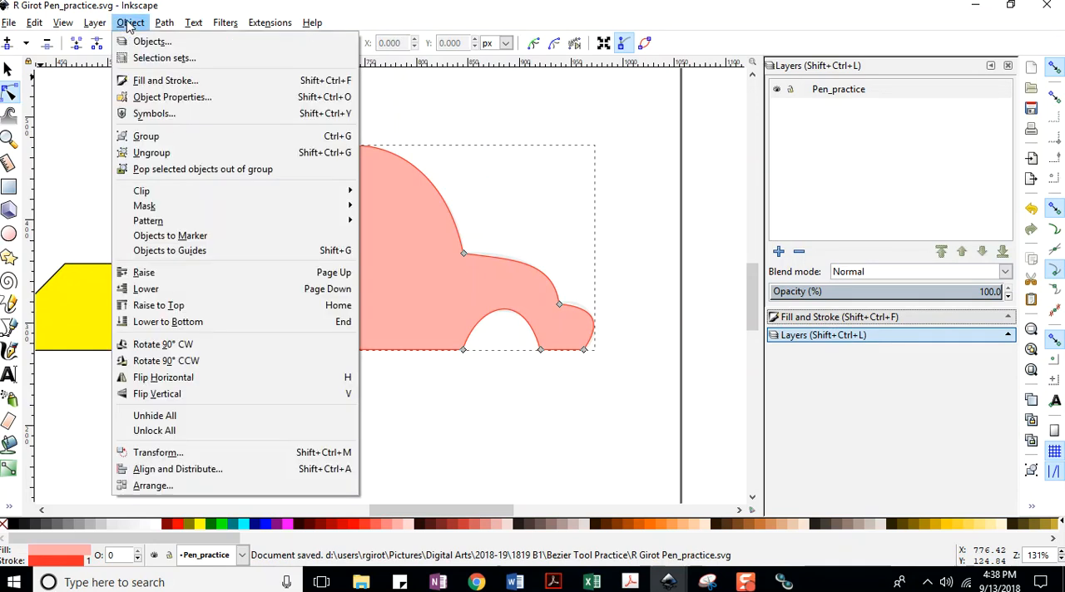
{"action": "left_click", "coordinate": [156, 80]}
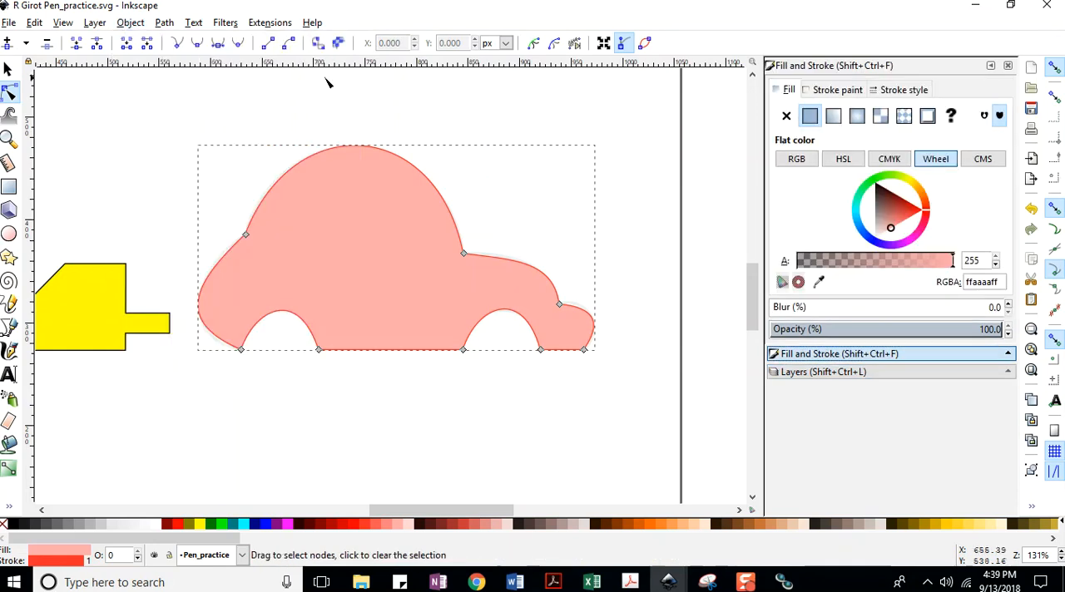
{"action": "left_click", "coordinate": [902, 90]}
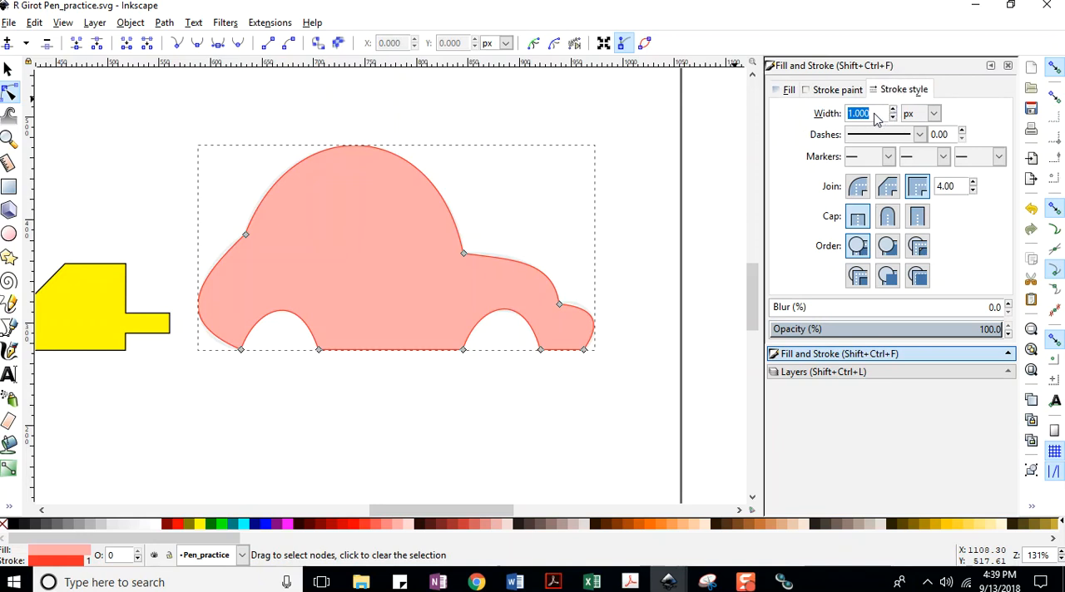
{"action": "type", "text": "3"}
{"action": "key", "text": "Return"}
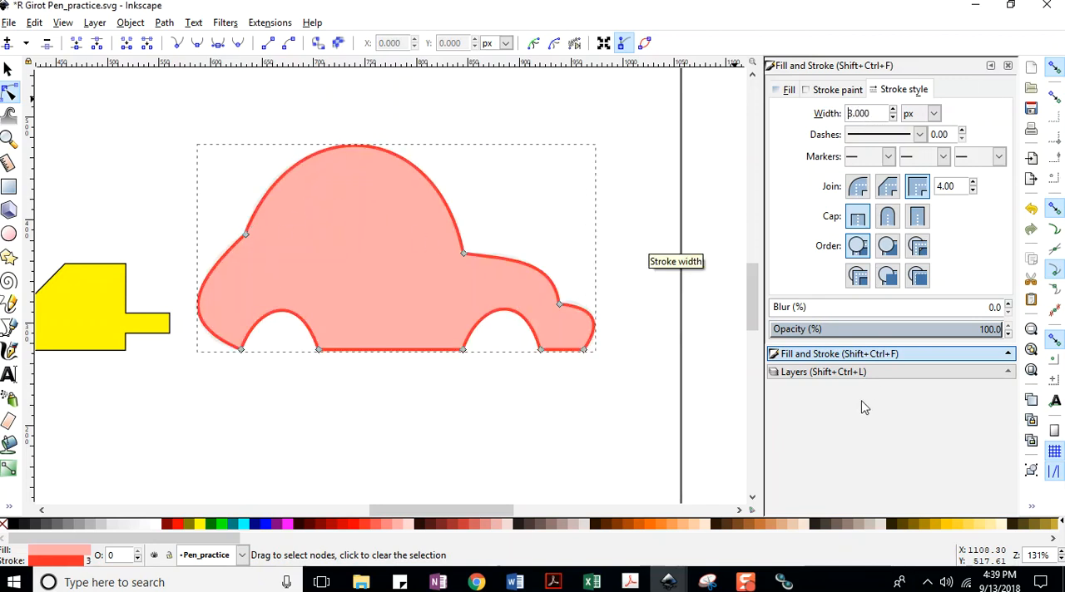
{"action": "left_click", "coordinate": [626, 413]}
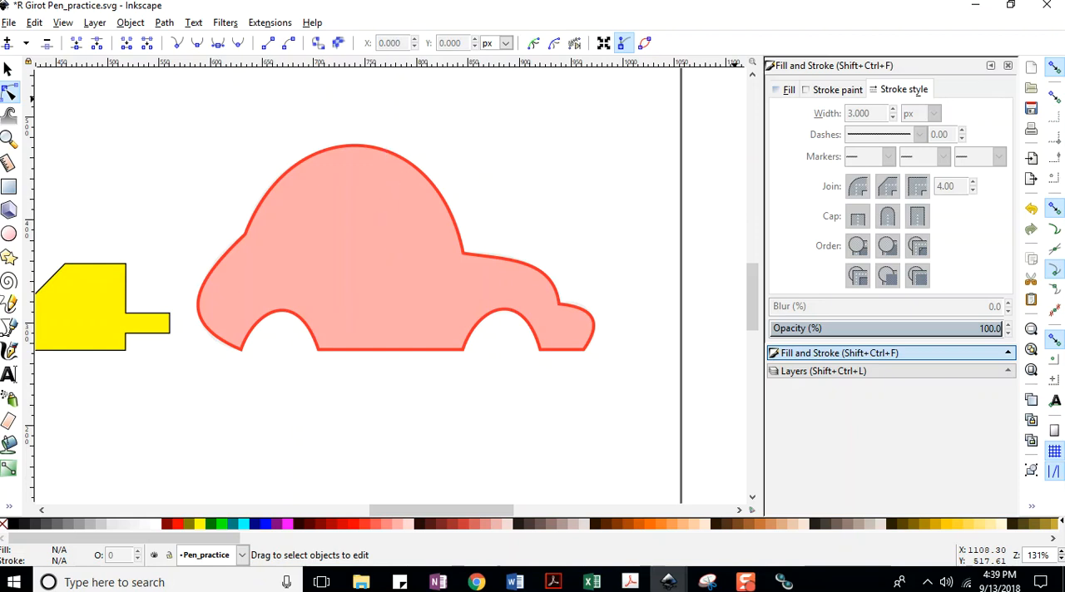
Restore the window to a smaller size, show the document's layers, and save the document.
{"action": "left_click", "coordinate": [1010, 5]}
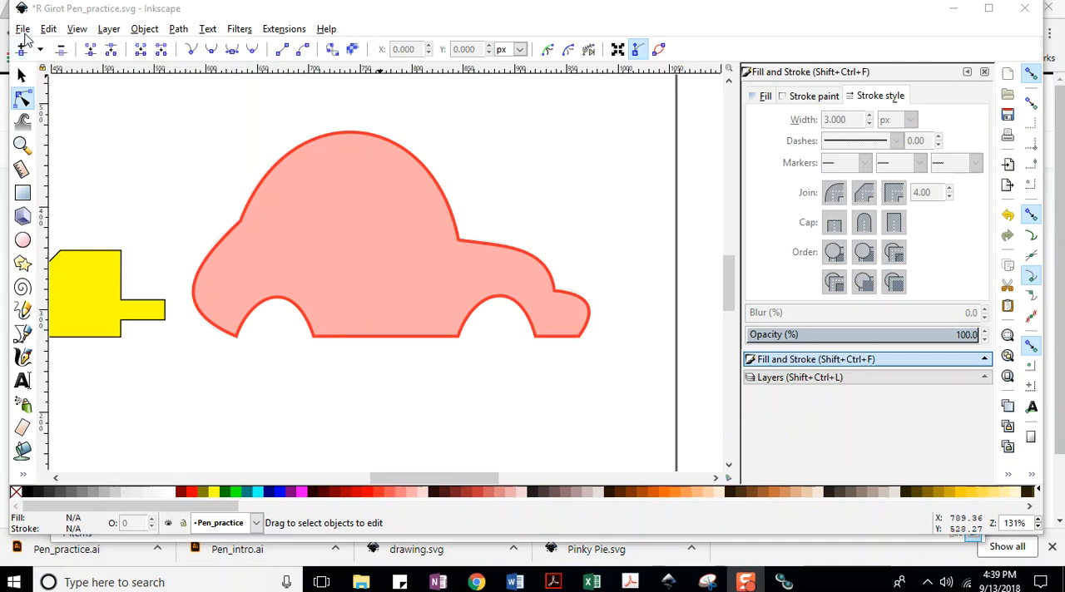
{"action": "left_click", "coordinate": [842, 379]}
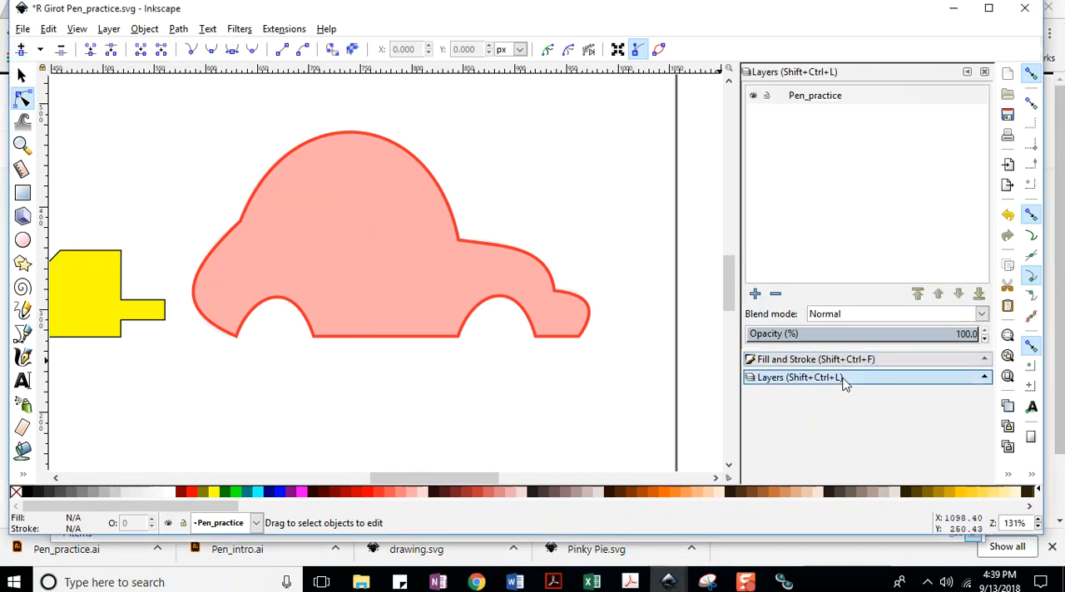
{"action": "left_click", "coordinate": [109, 30]}
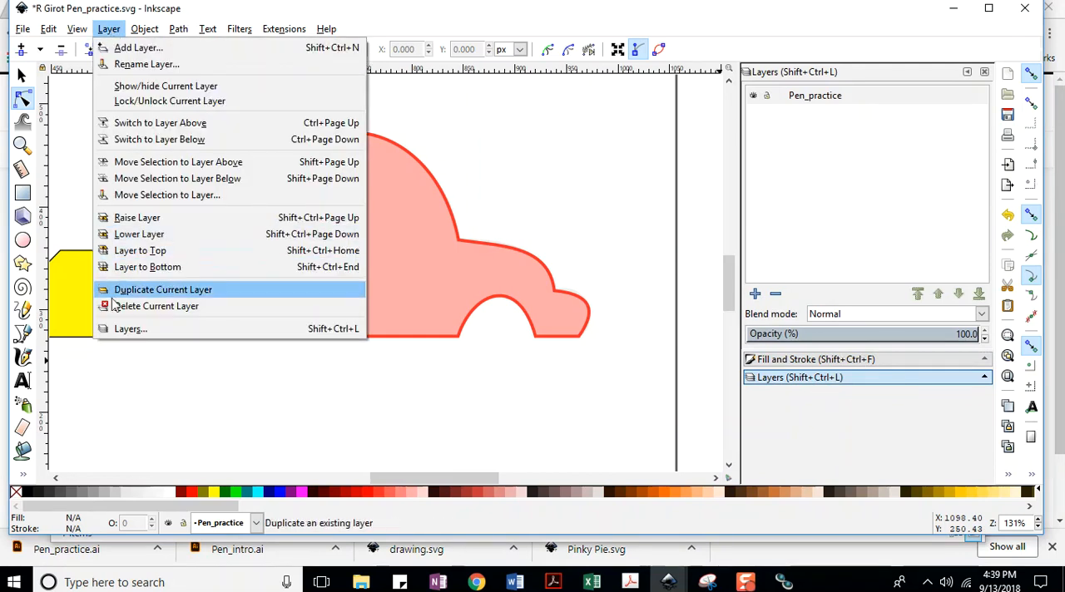
{"action": "left_click", "coordinate": [153, 332]}
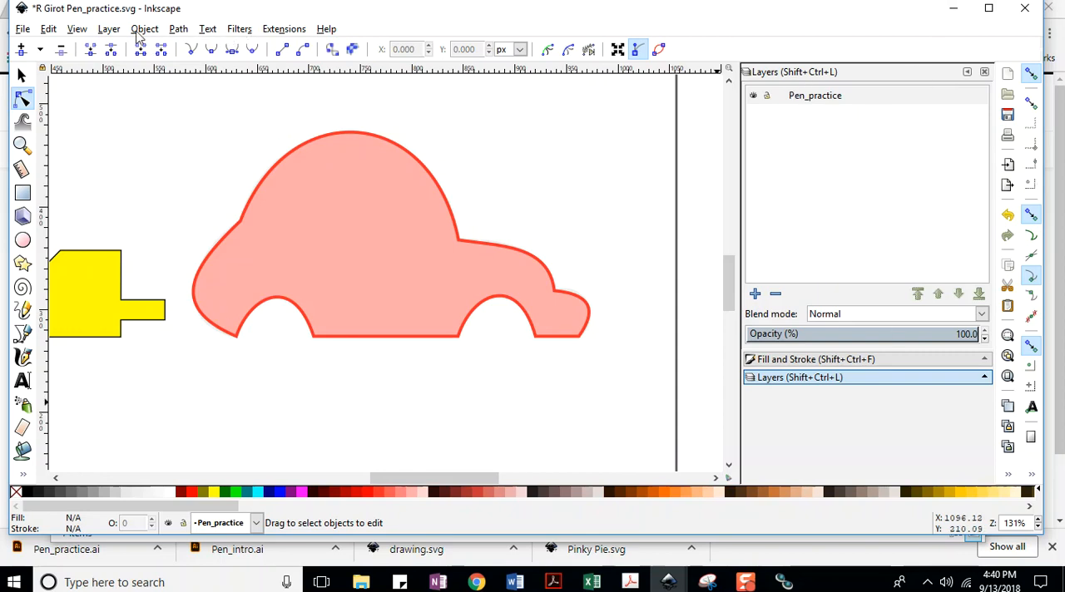
{"action": "left_click", "coordinate": [23, 29]}
{"action": "left_click", "coordinate": [50, 126]}
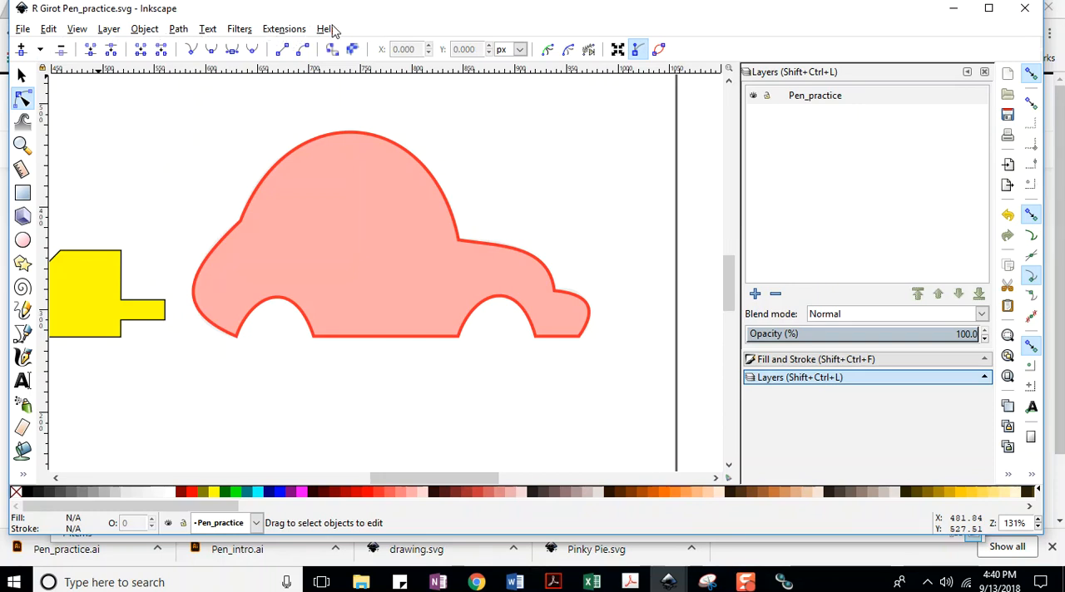
Rename the Pen_practice layer to Car.
{"action": "mouse_move", "coordinate": [285, 18]}
{"action": "left_mouse_down"}
{"action": "mouse_move", "coordinate": [361, 24]}
{"action": "mouse_move", "coordinate": [287, 32]}
{"action": "left_mouse_up"}
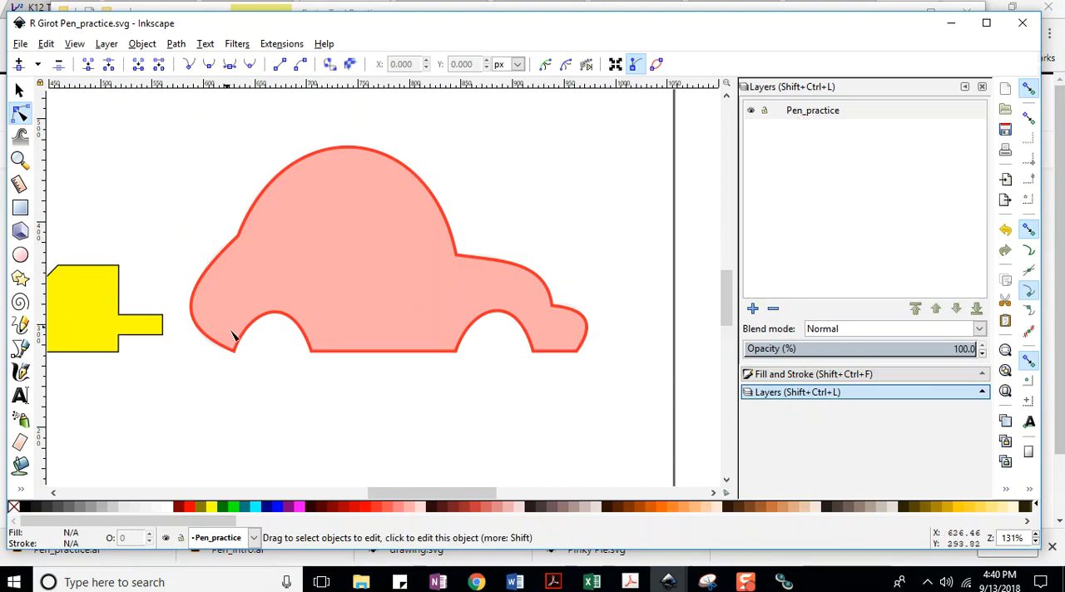
{"action": "double_click", "coordinate": [820, 115]}
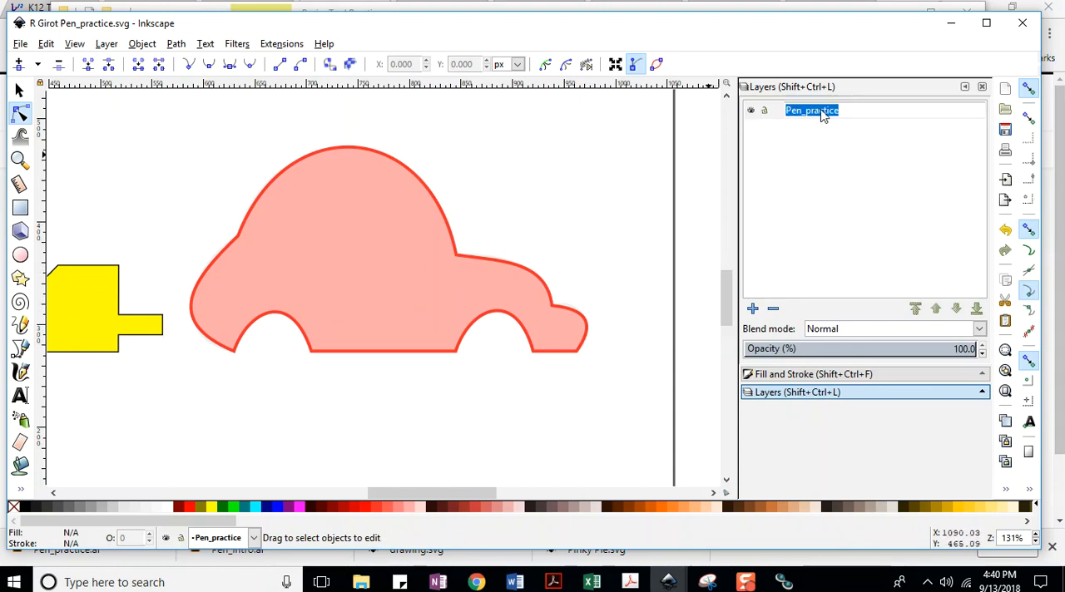
{"action": "type", "text": "Car"}
{"action": "key", "text": "Return"}
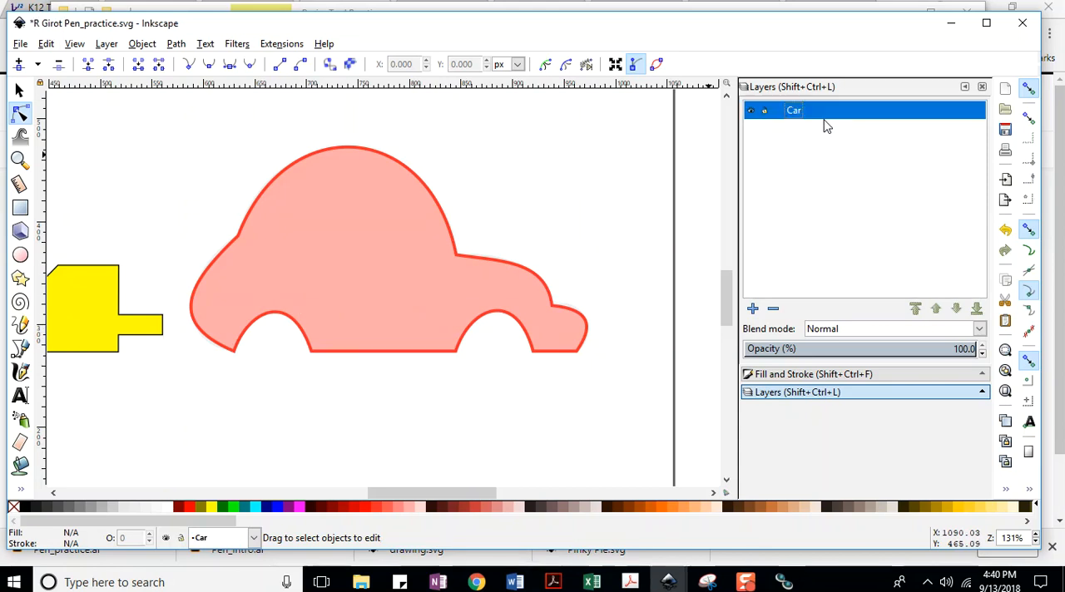
Save the document and add a layer named Tires below the current Car layer.
{"action": "left_click", "coordinate": [753, 310]}
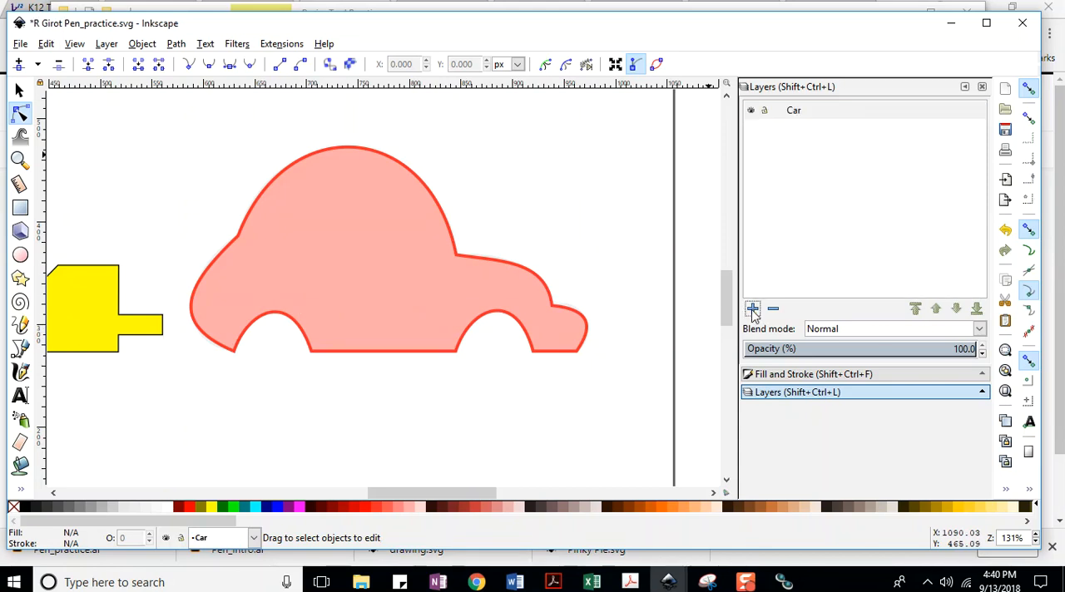
{"action": "left_click", "coordinate": [20, 43]}
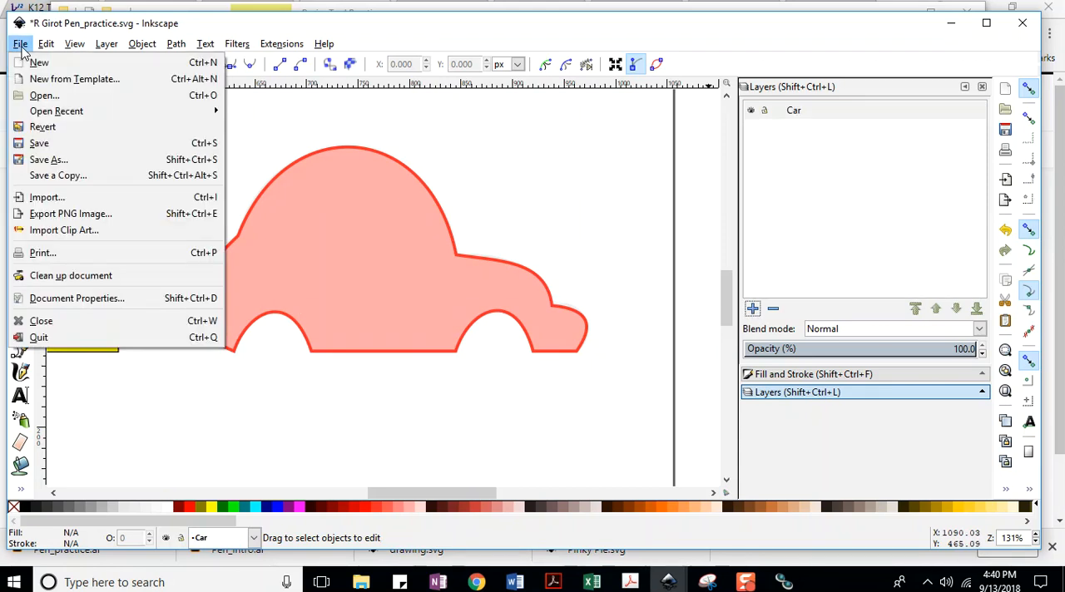
{"action": "left_click", "coordinate": [33, 142]}
{"action": "left_click", "coordinate": [752, 309]}
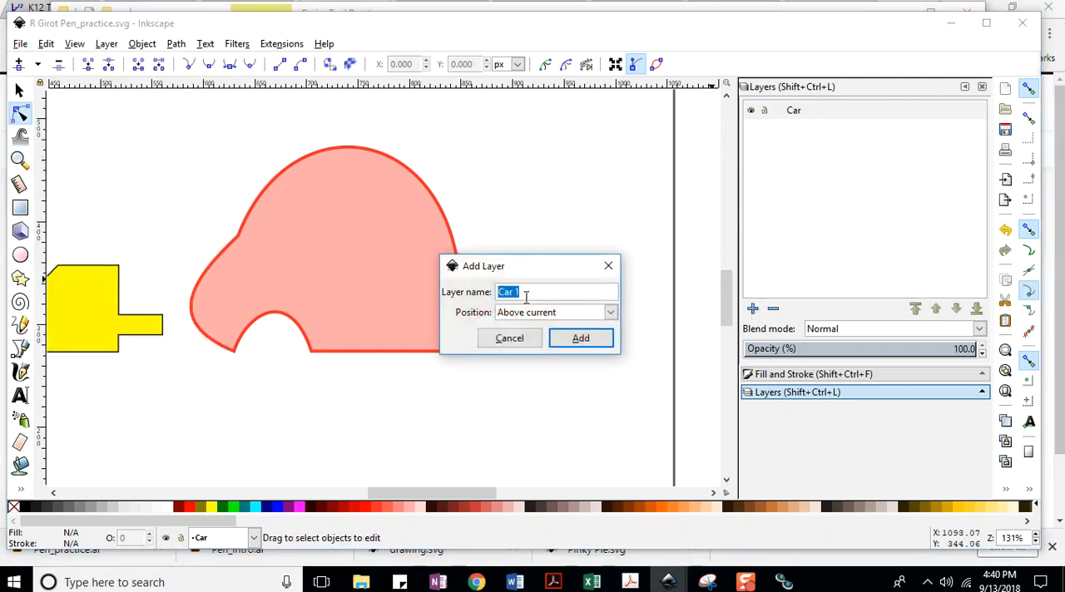
{"action": "type", "text": "Tires"}
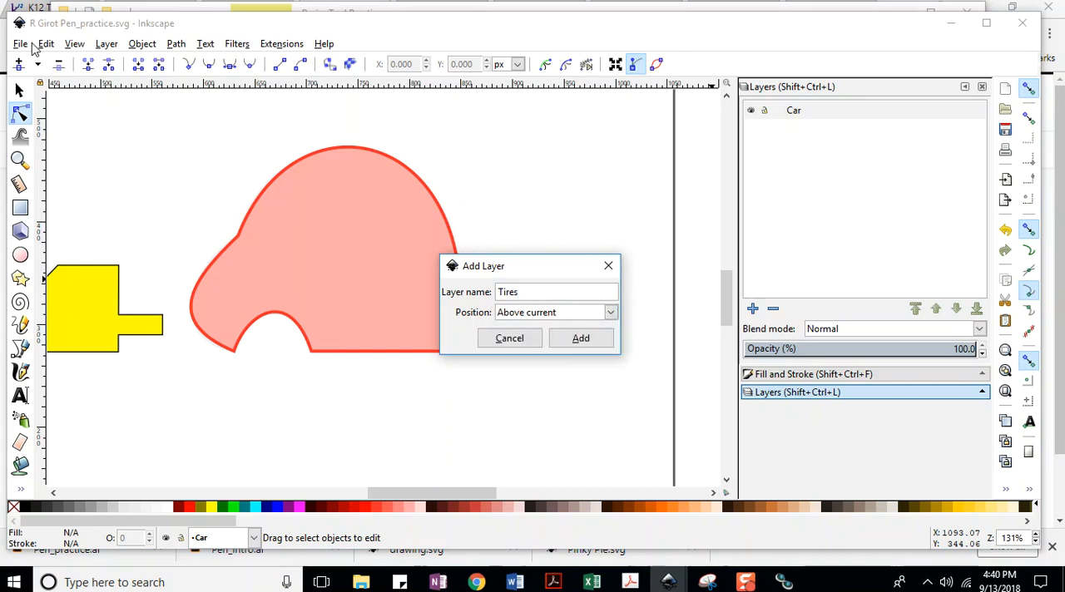
{"action": "left_click", "coordinate": [615, 314]}
{"action": "left_click", "coordinate": [545, 348]}
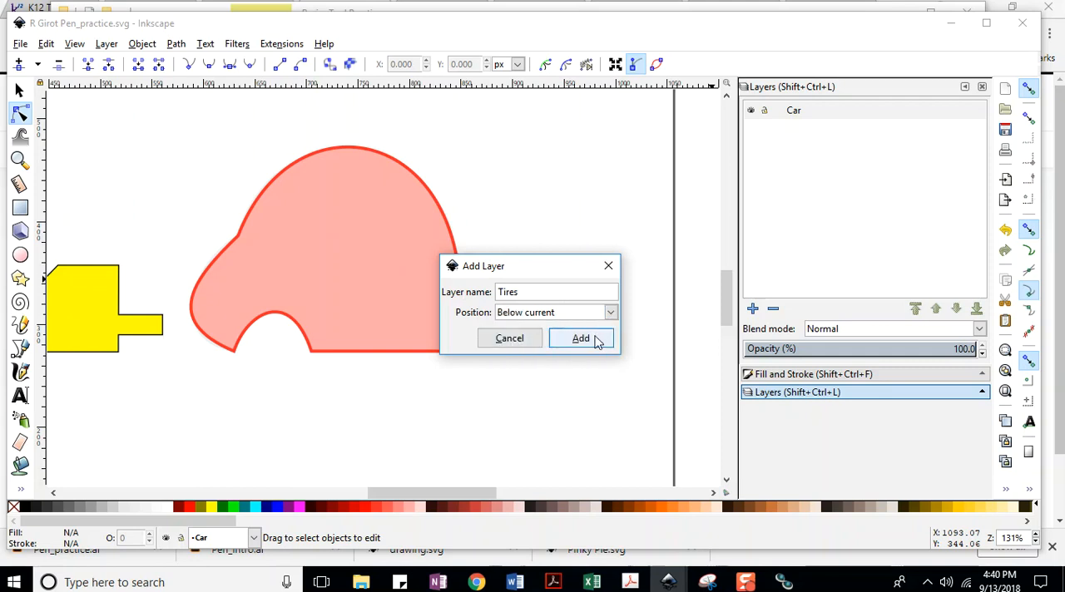
{"action": "left_click", "coordinate": [592, 338]}
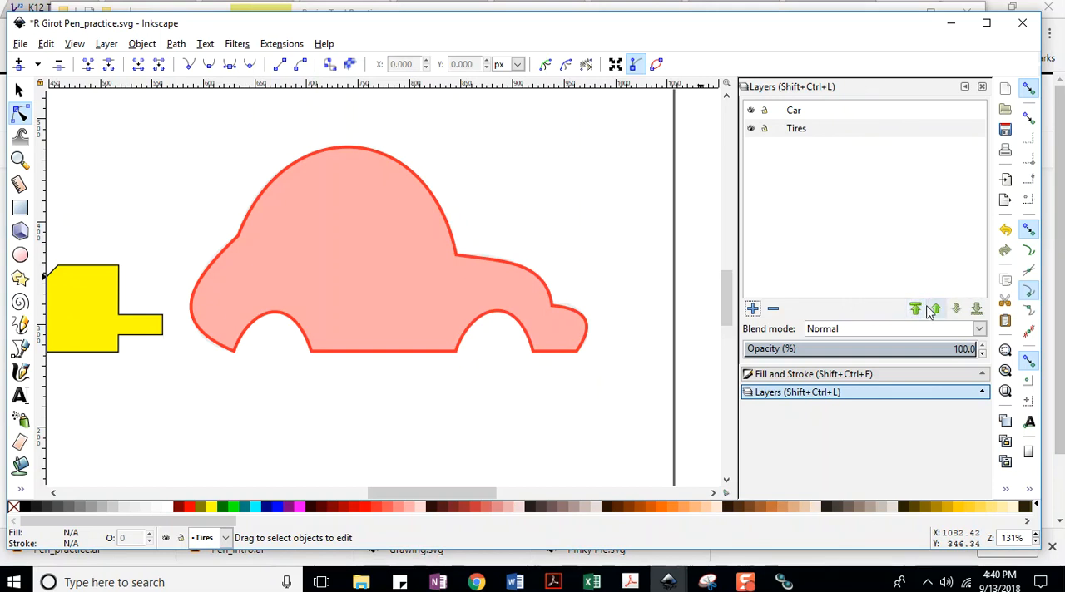
Add a layer named "yellow thing" above the Car layer.
{"action": "left_click", "coordinate": [109, 45]}
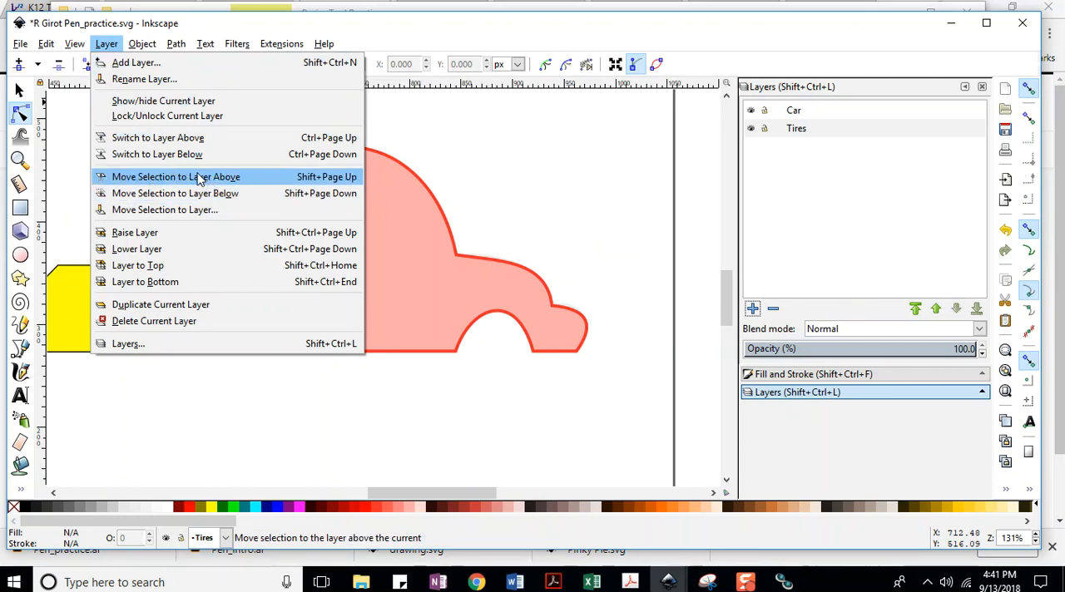
{"action": "left_click", "coordinate": [554, 205]}
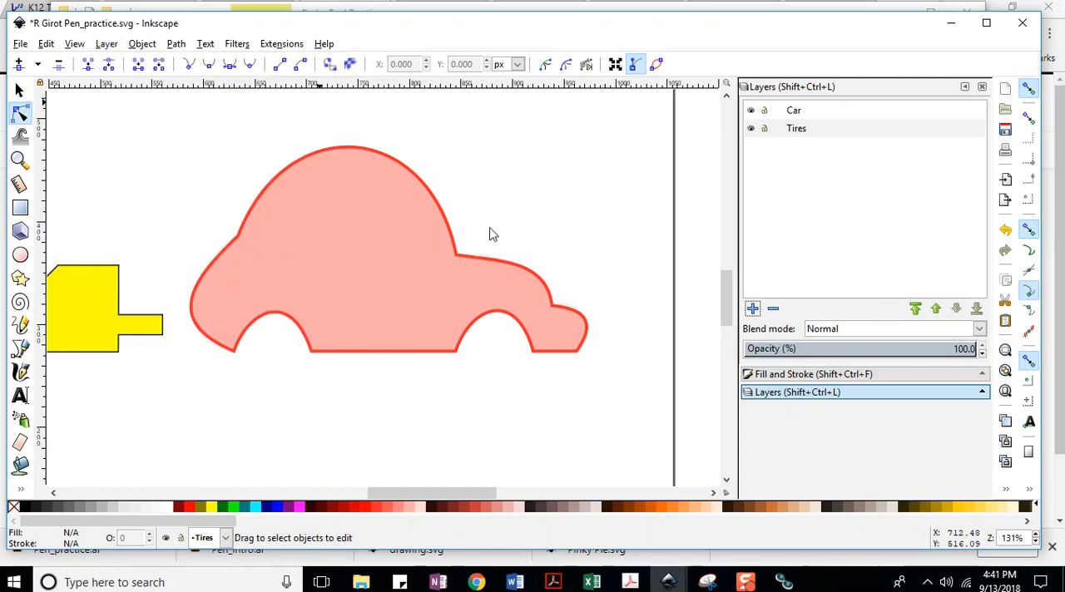
{"action": "left_click", "coordinate": [108, 304]}
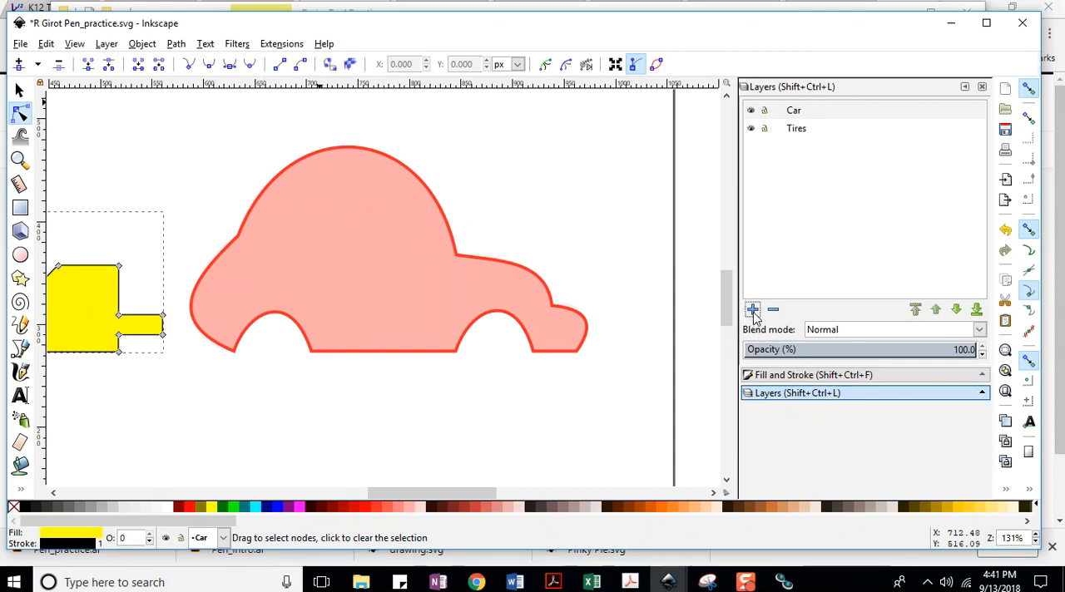
{"action": "left_click", "coordinate": [110, 45]}
{"action": "left_click", "coordinate": [121, 64]}
{"action": "type", "text": "yellow thing"}
{"action": "key", "text": "Return"}
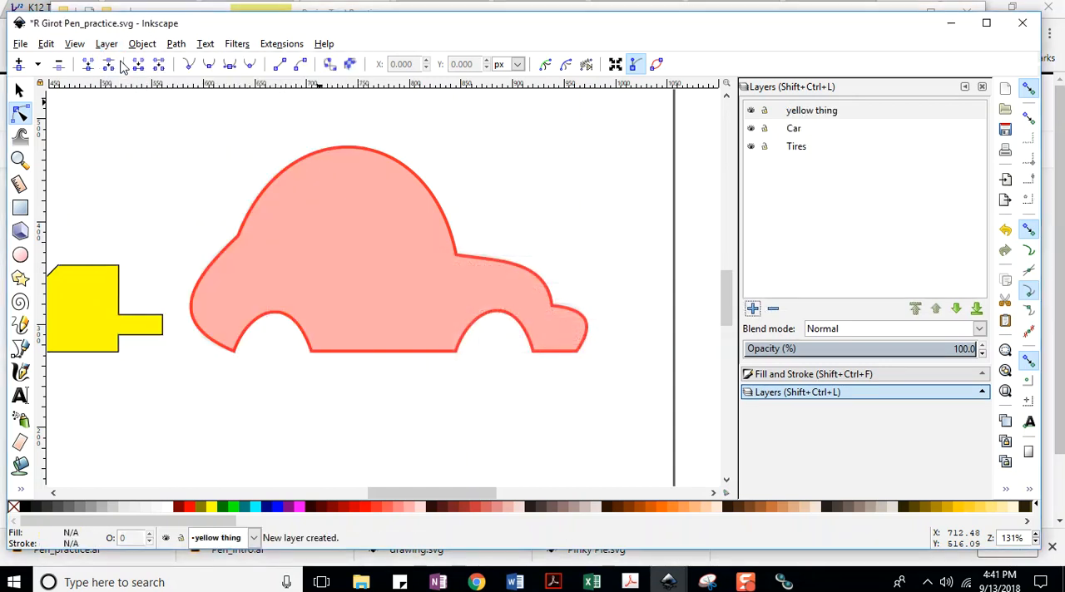
Lower the yellow thing layer beneath the Car and Tires layers, saving the document along the way.
{"action": "left_click", "coordinate": [828, 113]}
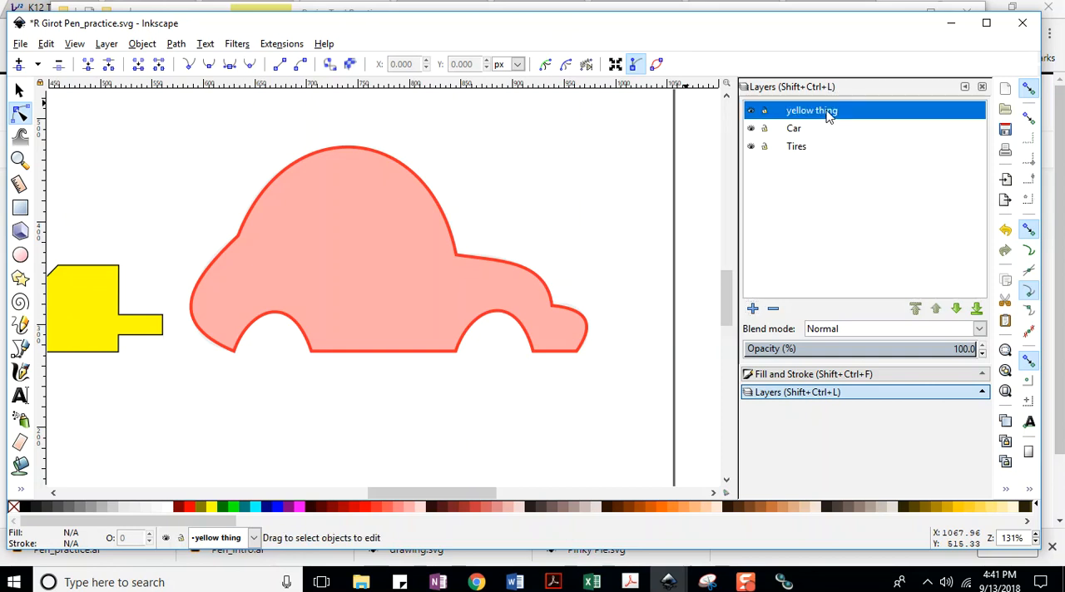
{"action": "left_click", "coordinate": [20, 44]}
{"action": "left_click", "coordinate": [41, 144]}
{"action": "left_click_drag", "start_coordinate": [818, 110], "coordinate": [821, 170]}
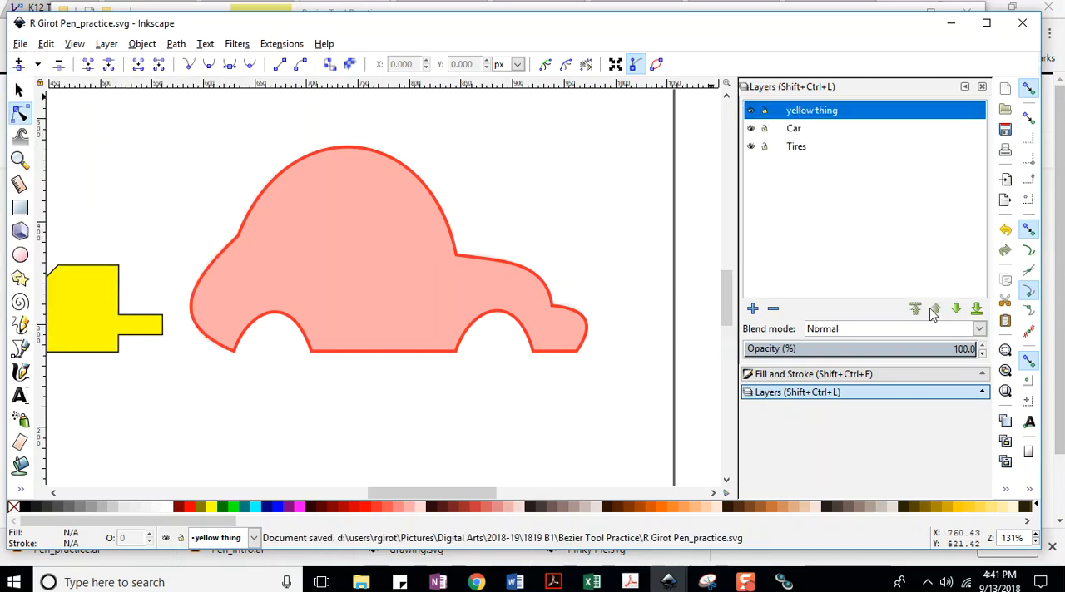
{"action": "left_click", "coordinate": [956, 309]}
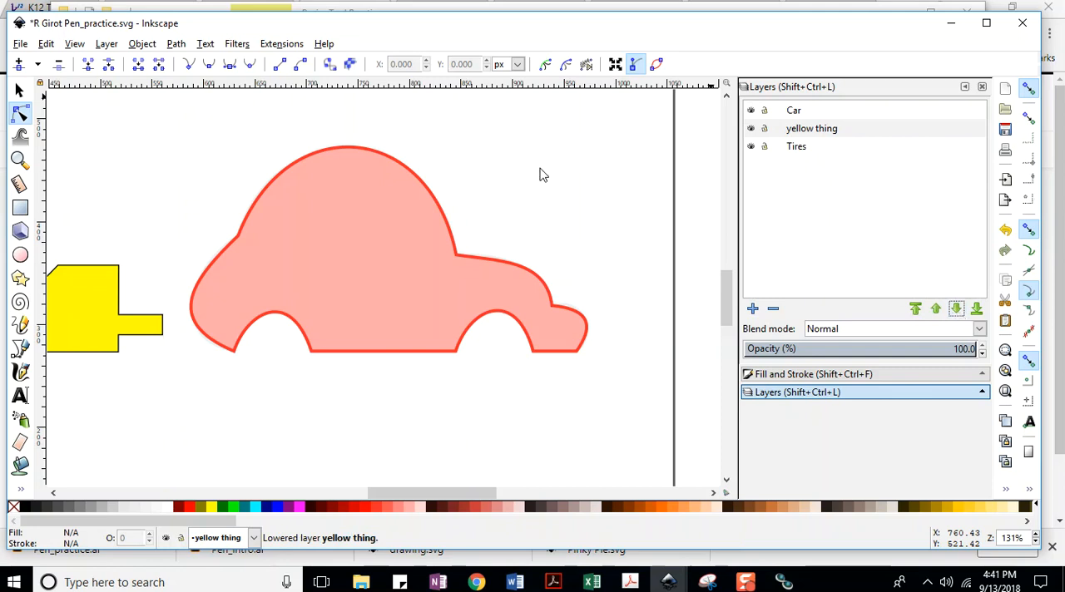
{"action": "left_click", "coordinate": [21, 44]}
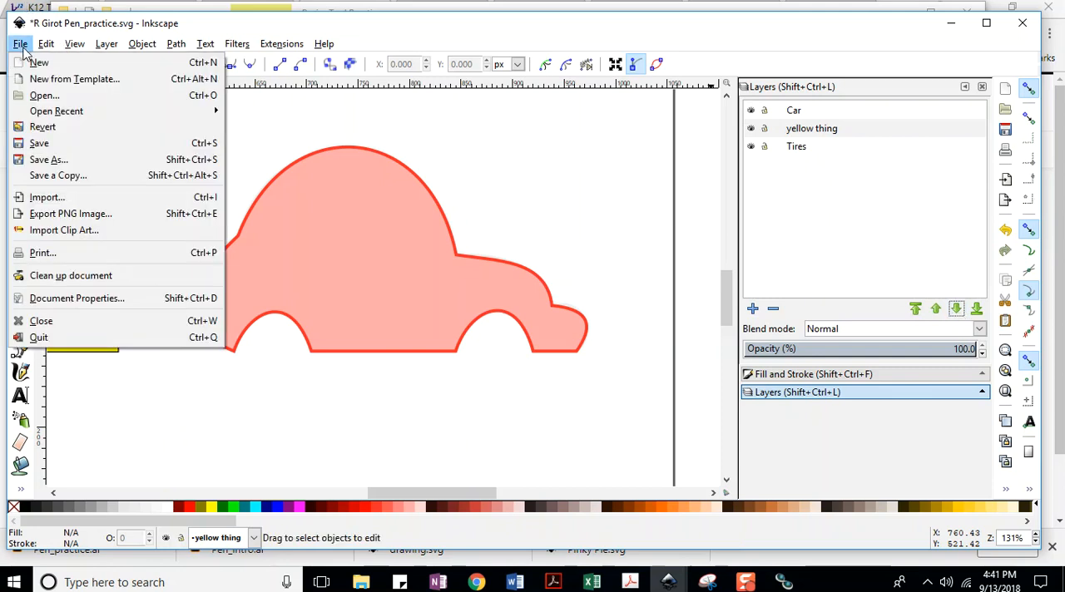
{"action": "left_click", "coordinate": [39, 143]}
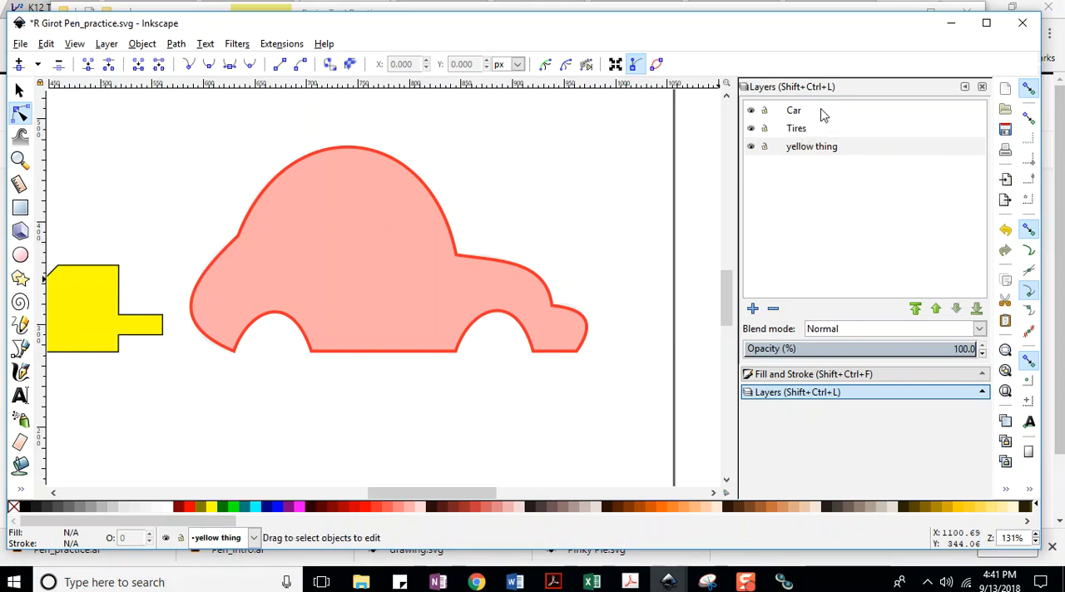
Cut the yellow shape from the Car layer and paste it onto the yellow thing layer with the Car layer hidden.
{"action": "left_click", "coordinate": [795, 114]}
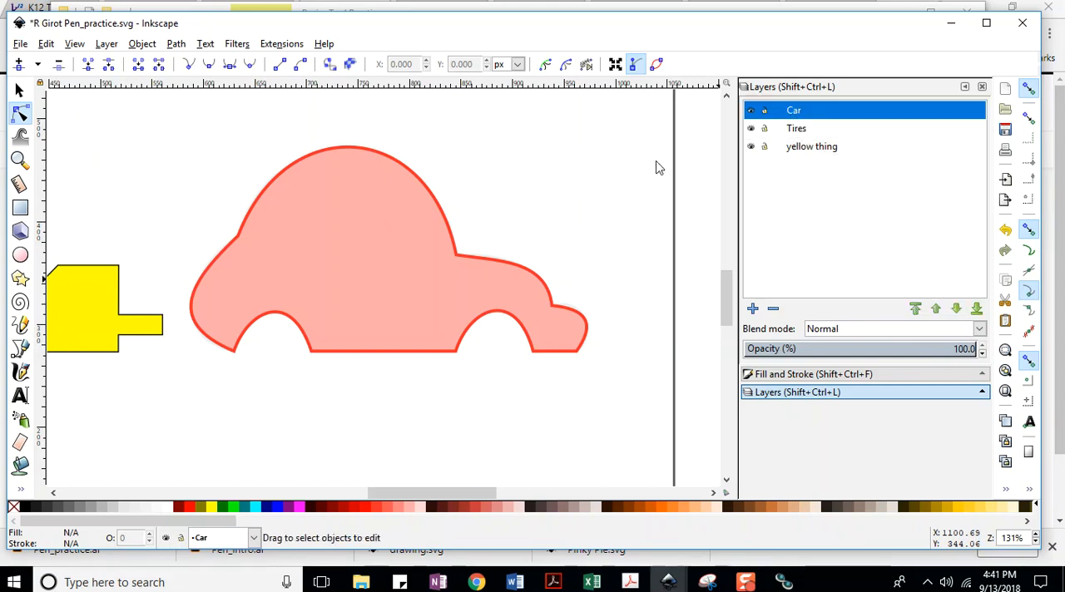
{"action": "left_click", "coordinate": [84, 300]}
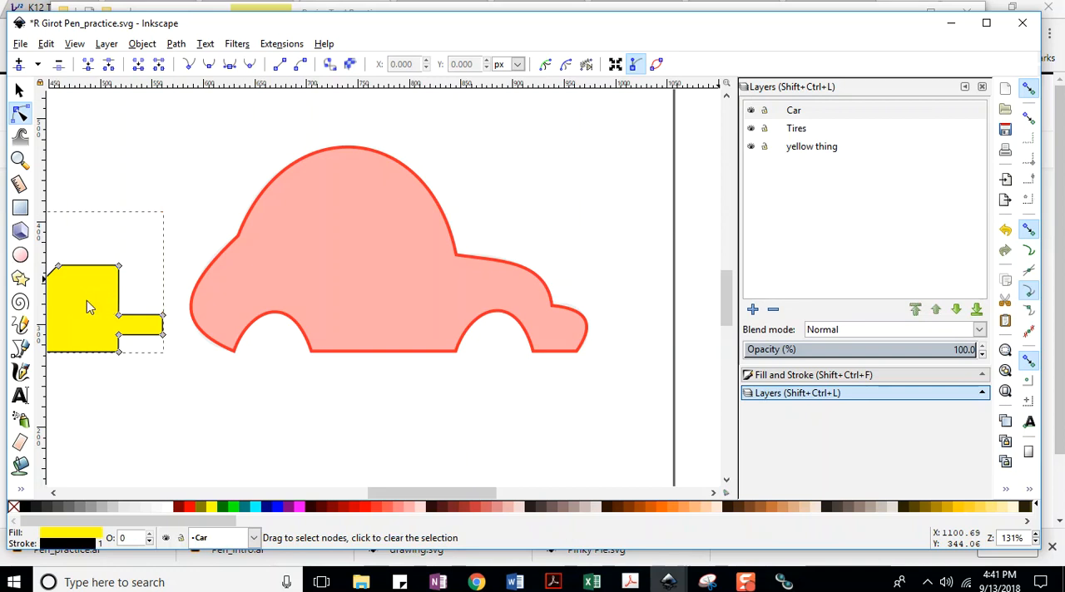
{"action": "right_click", "coordinate": [86, 299]}
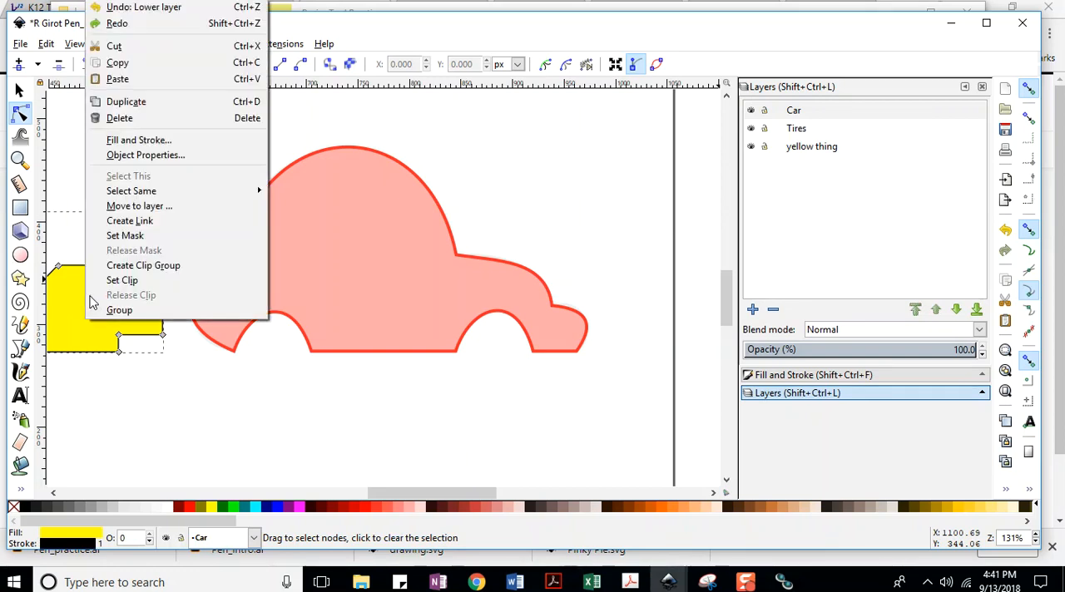
{"action": "left_click", "coordinate": [114, 46]}
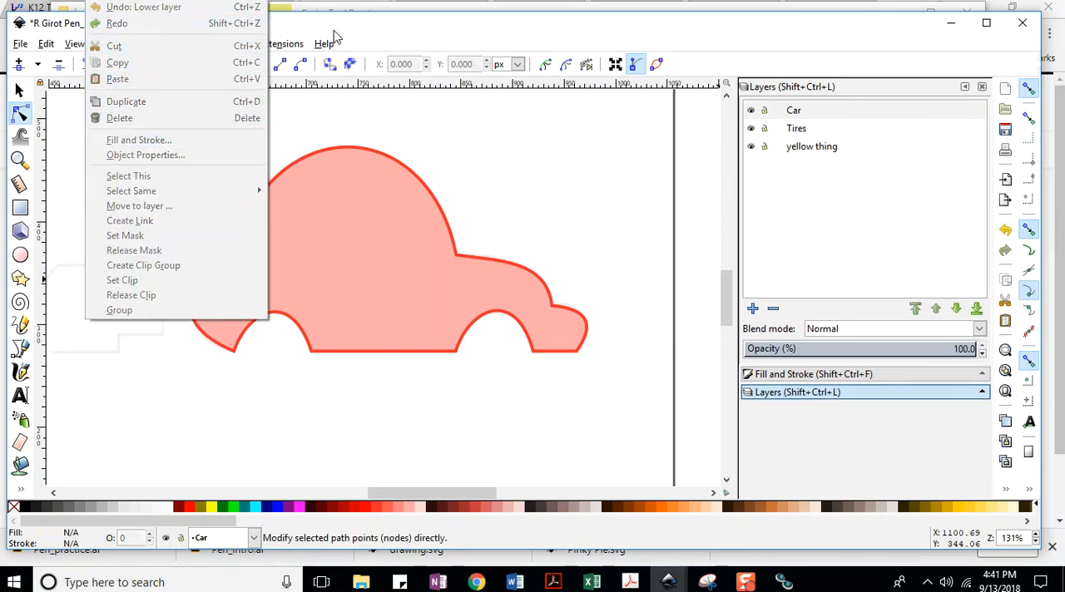
{"action": "left_click", "coordinate": [796, 153]}
{"action": "left_click", "coordinate": [752, 110]}
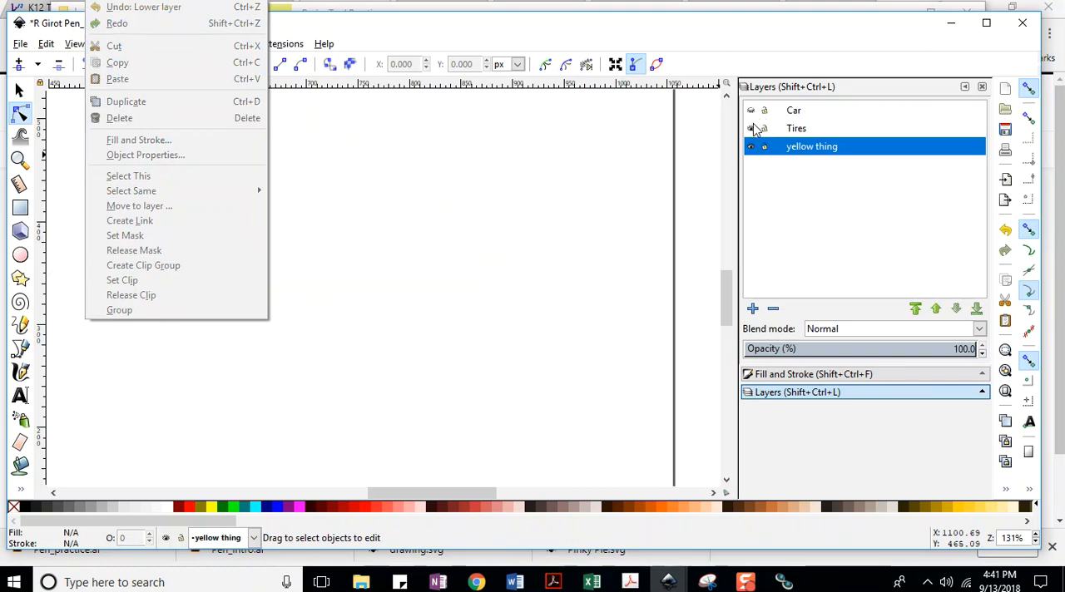
{"action": "right_click", "coordinate": [368, 167]}
{"action": "left_click", "coordinate": [404, 240]}
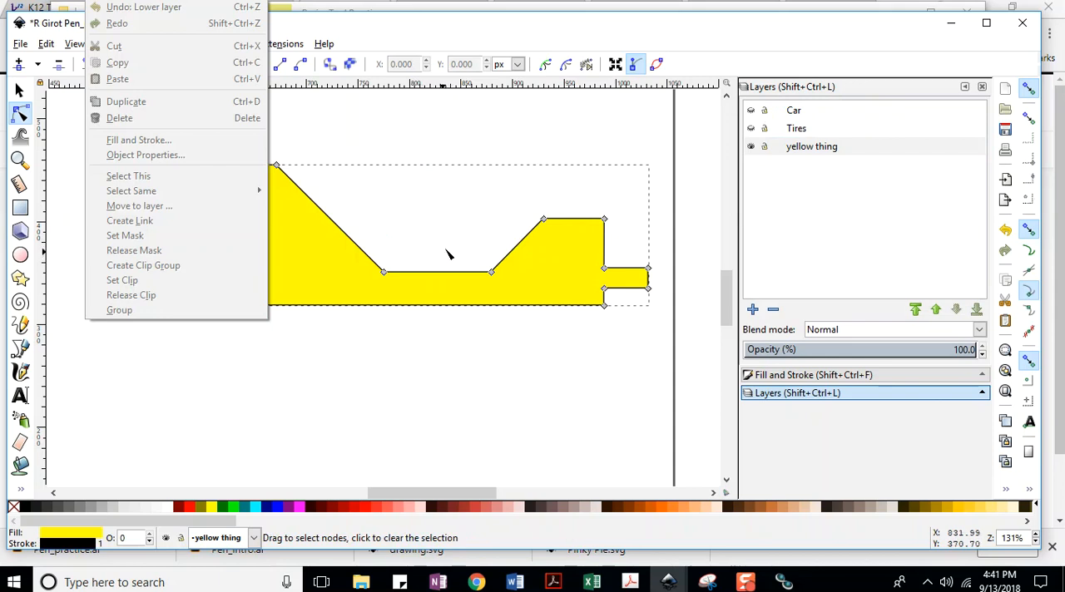
Hide the yellow thing layer, show the Car layer again, and save the document.
{"action": "left_click", "coordinate": [751, 147]}
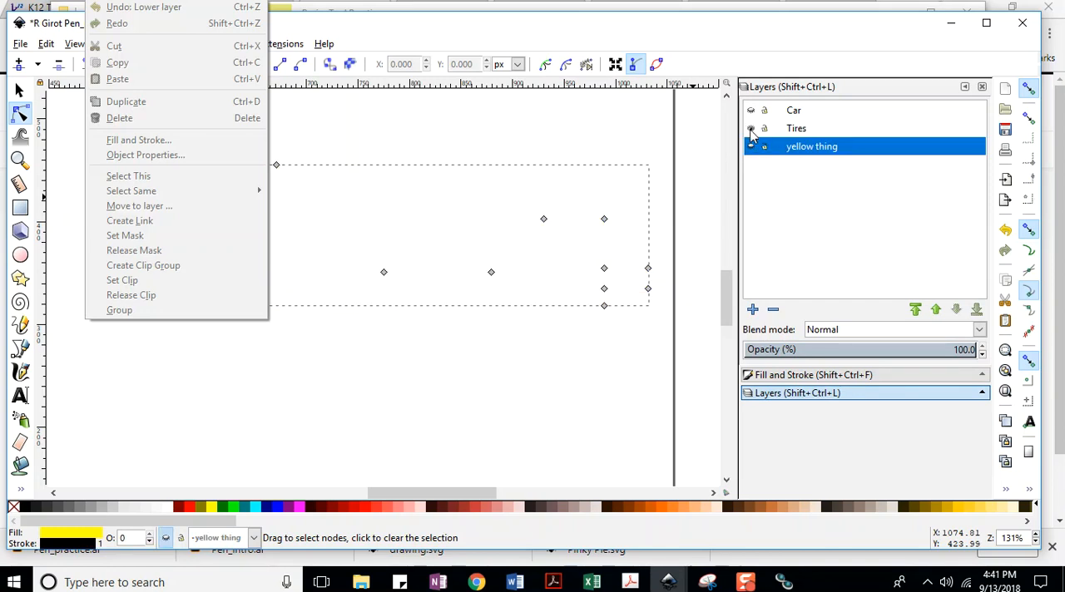
{"action": "left_click", "coordinate": [751, 110]}
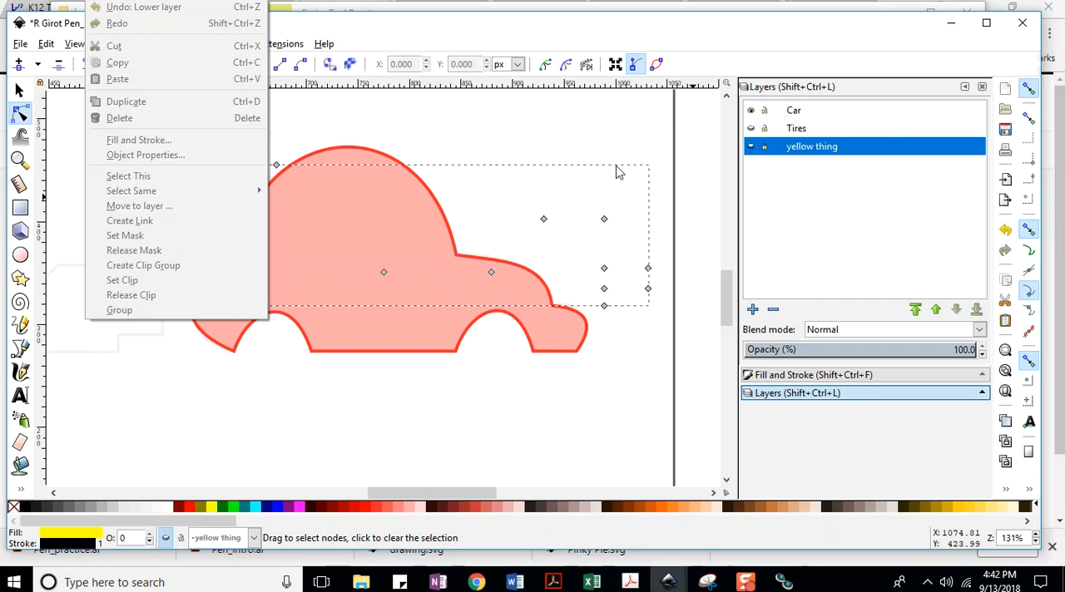
{"action": "left_click", "coordinate": [430, 377]}
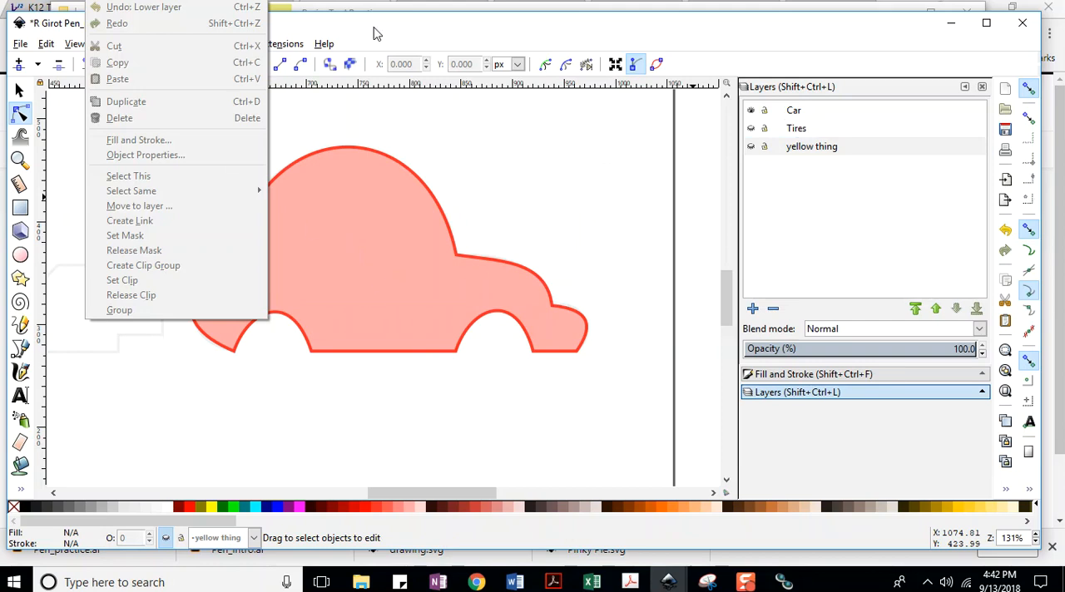
{"action": "left_click_drag", "start_coordinate": [374, 28], "coordinate": [379, 28]}
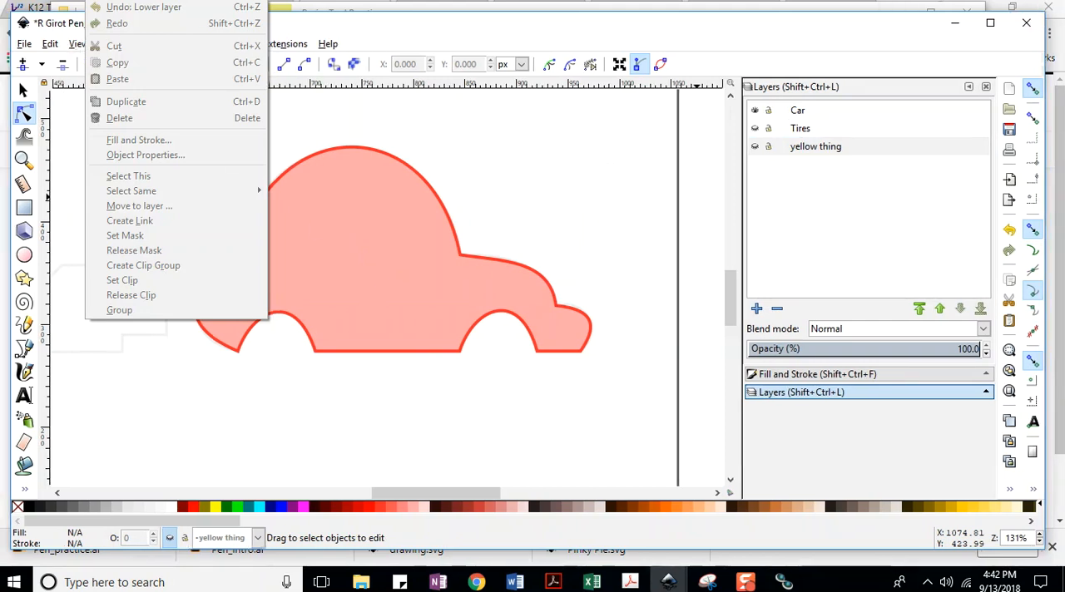
{"action": "left_click", "coordinate": [25, 43]}
{"action": "left_click", "coordinate": [41, 142]}
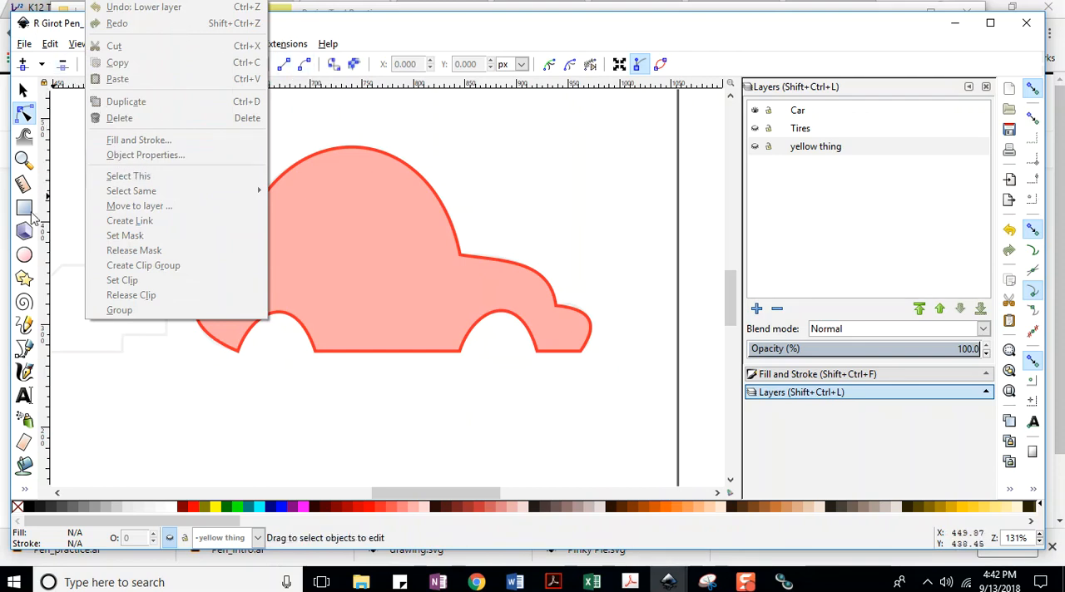
Lock the yellow thing layer and make Tires the current layer for drawing with the ellipse tool.
{"action": "left_click", "coordinate": [24, 257]}
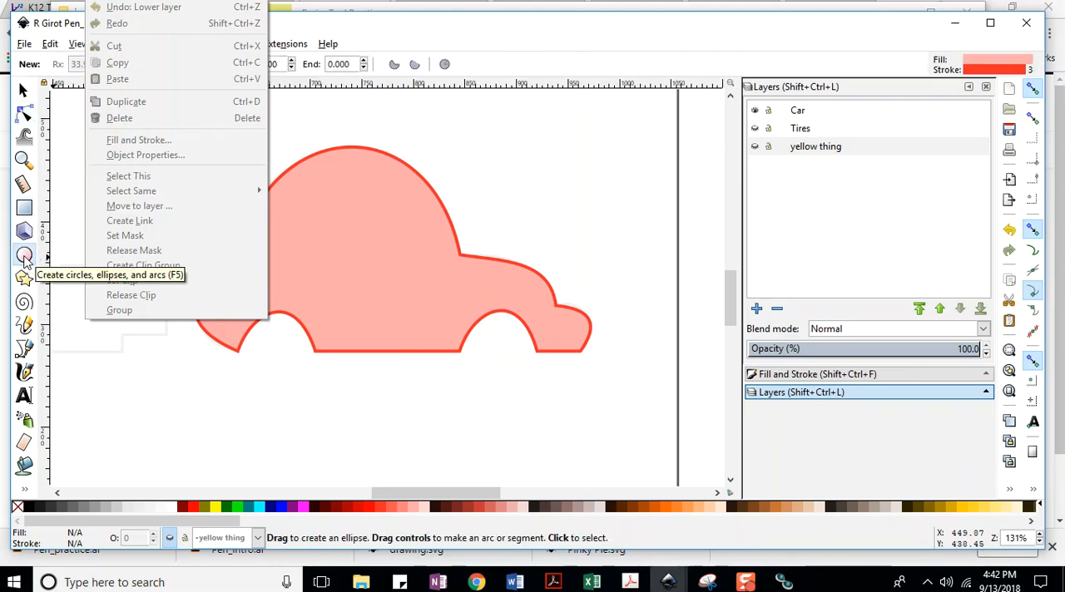
{"action": "left_click", "coordinate": [803, 133]}
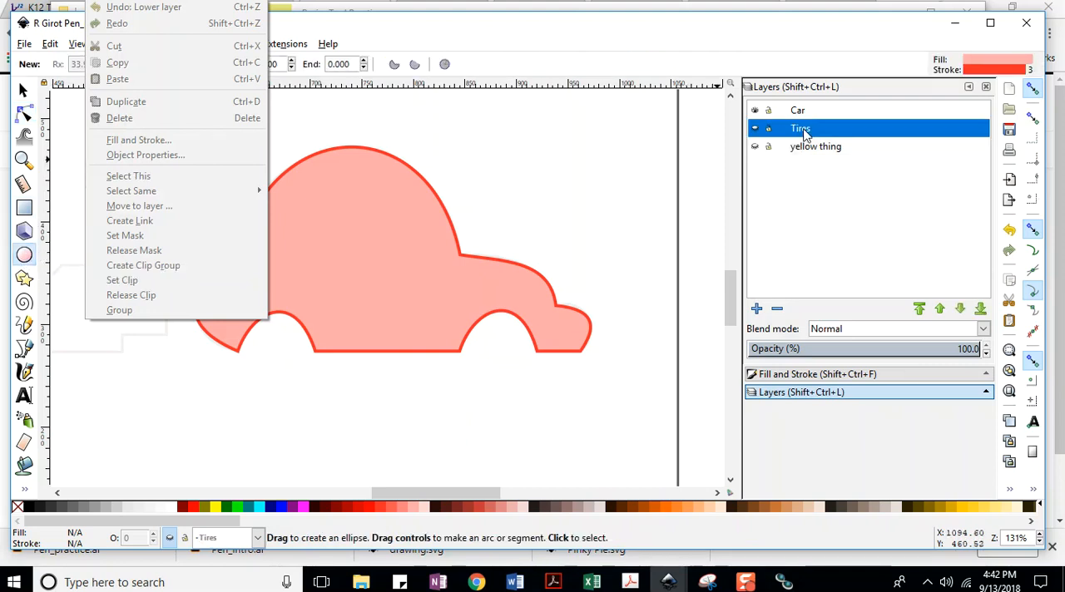
{"action": "left_click", "coordinate": [767, 147]}
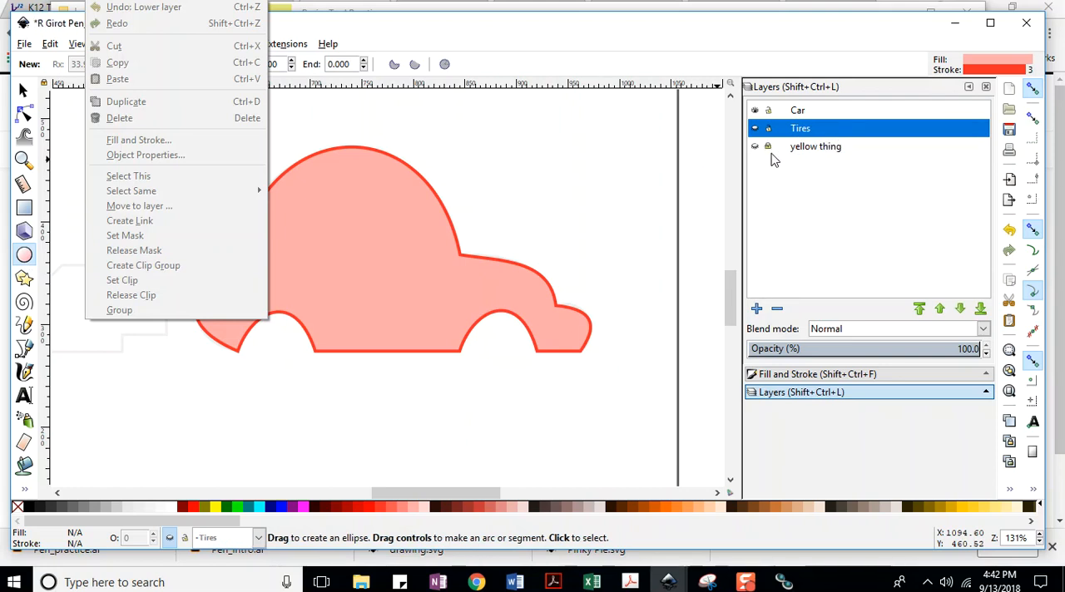
{"action": "left_click", "coordinate": [756, 130]}
{"action": "left_click", "coordinate": [755, 129]}
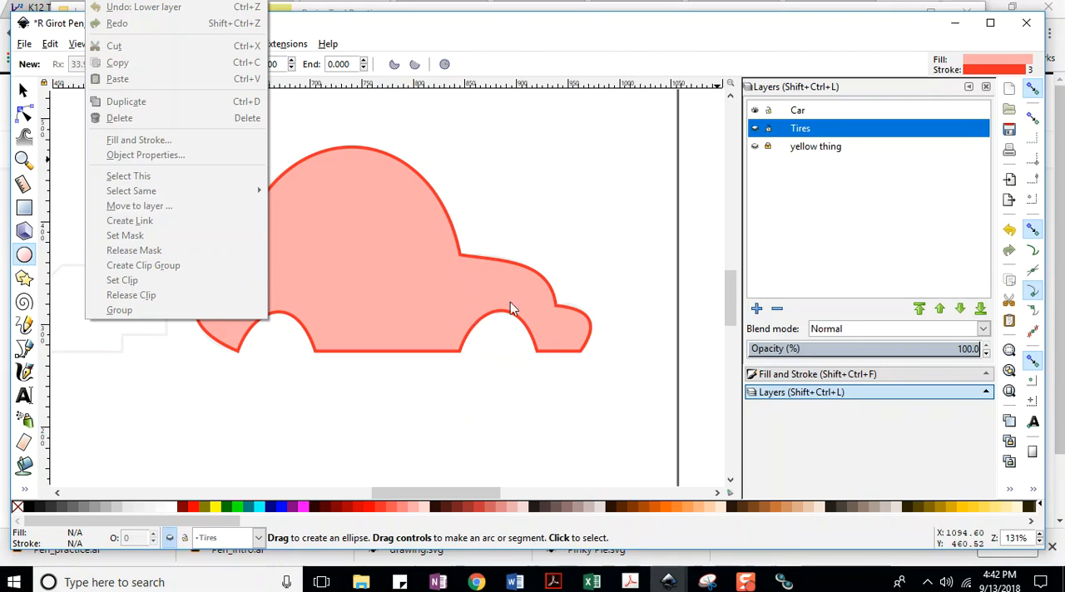
Try to draw an ellipse over the car's front wheel arch while the Tires layer is hidden.
{"action": "left_click", "coordinate": [462, 306]}
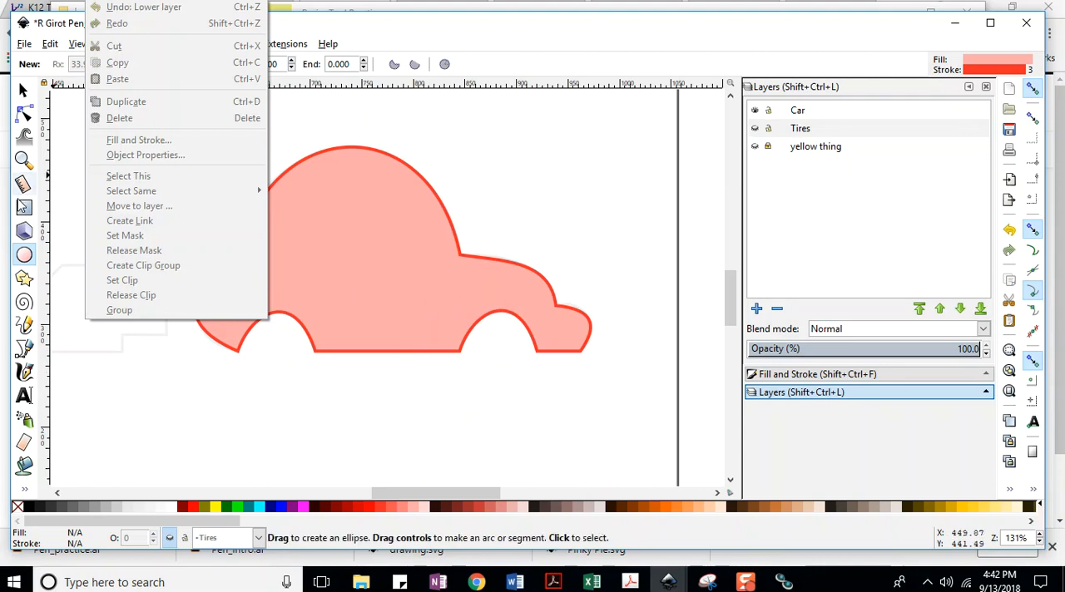
{"action": "left_click", "coordinate": [470, 318]}
{"action": "left_click", "coordinate": [542, 382]}
{"action": "left_click_drag", "start_coordinate": [462, 310], "coordinate": [529, 371]}
{"action": "left_click_drag", "start_coordinate": [461, 290], "coordinate": [532, 379]}
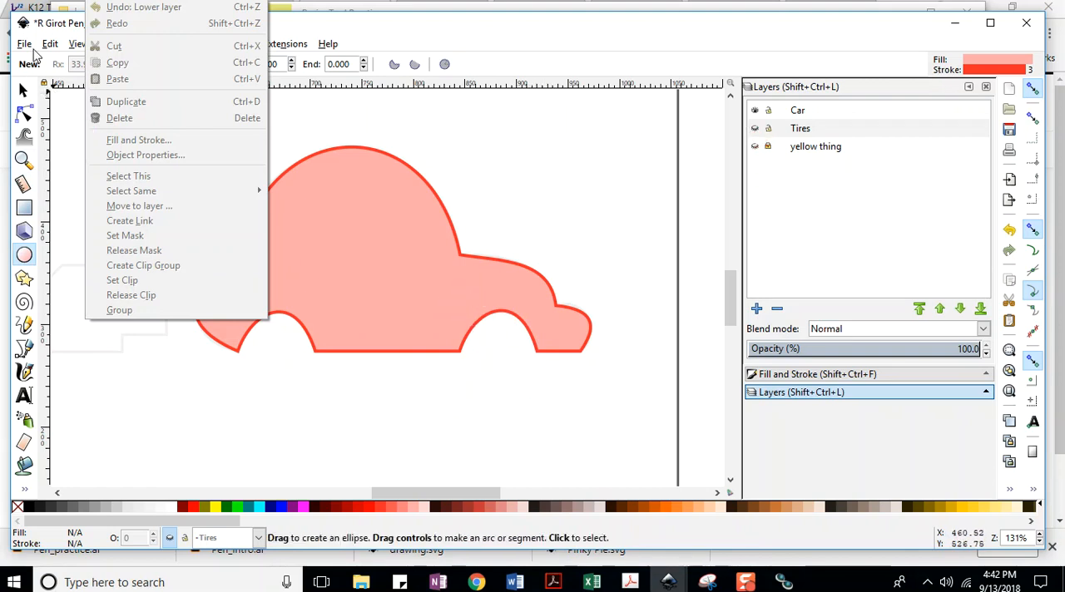
Save the document and make the Tires layer visible.
{"action": "left_click", "coordinate": [27, 45]}
{"action": "left_click", "coordinate": [42, 143]}
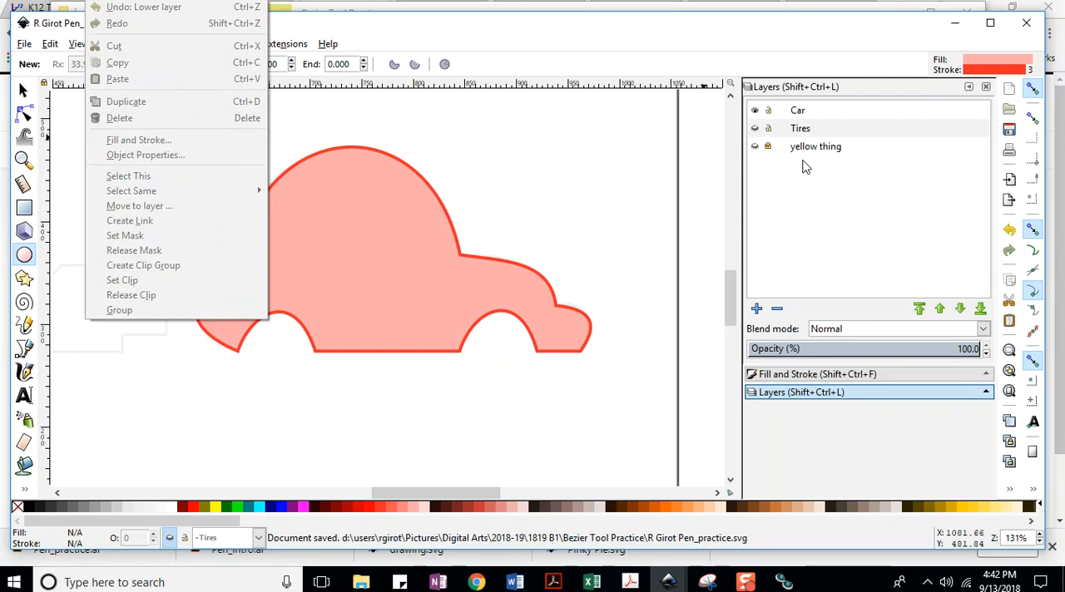
{"action": "left_click", "coordinate": [757, 129]}
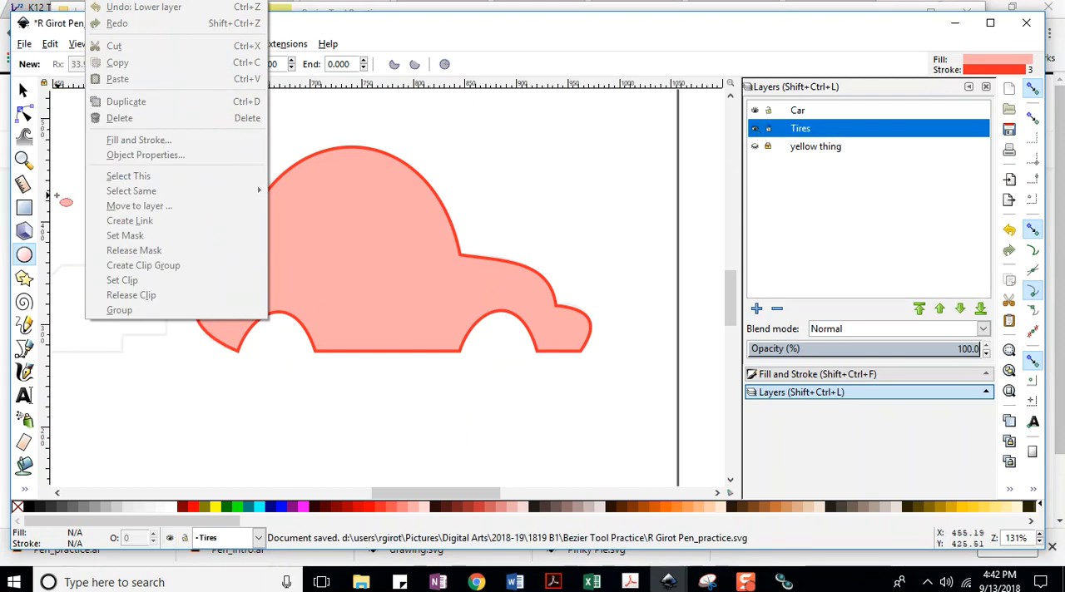
{"action": "left_click", "coordinate": [24, 44]}
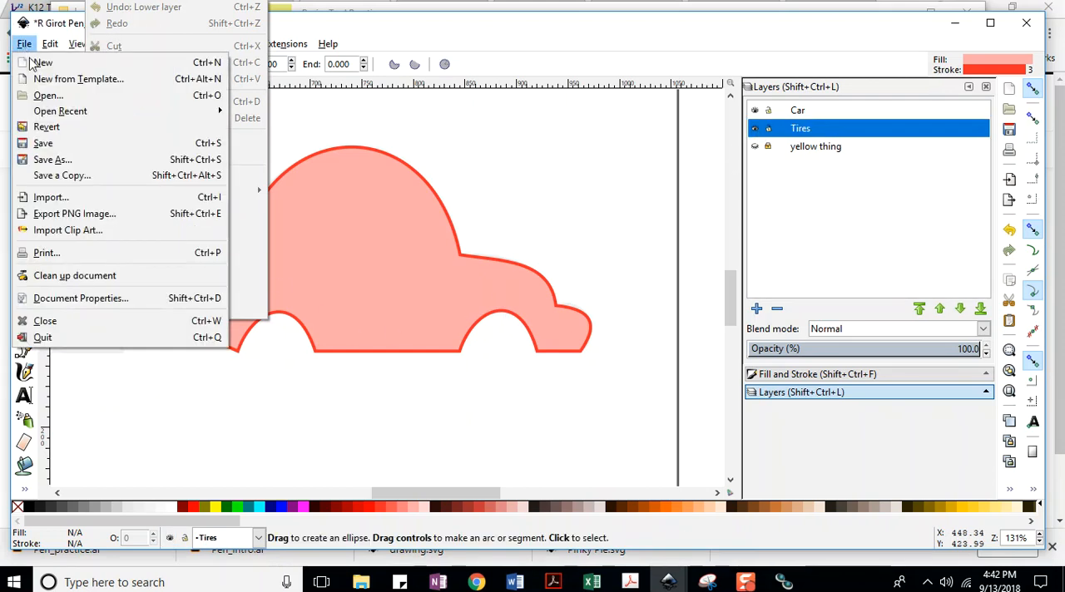
{"action": "left_click", "coordinate": [43, 143]}
Draw an ellipse over the car's front wheel arch on the Tires layer as the front tire.
{"action": "left_click_drag", "start_coordinate": [450, 302], "coordinate": [555, 385]}
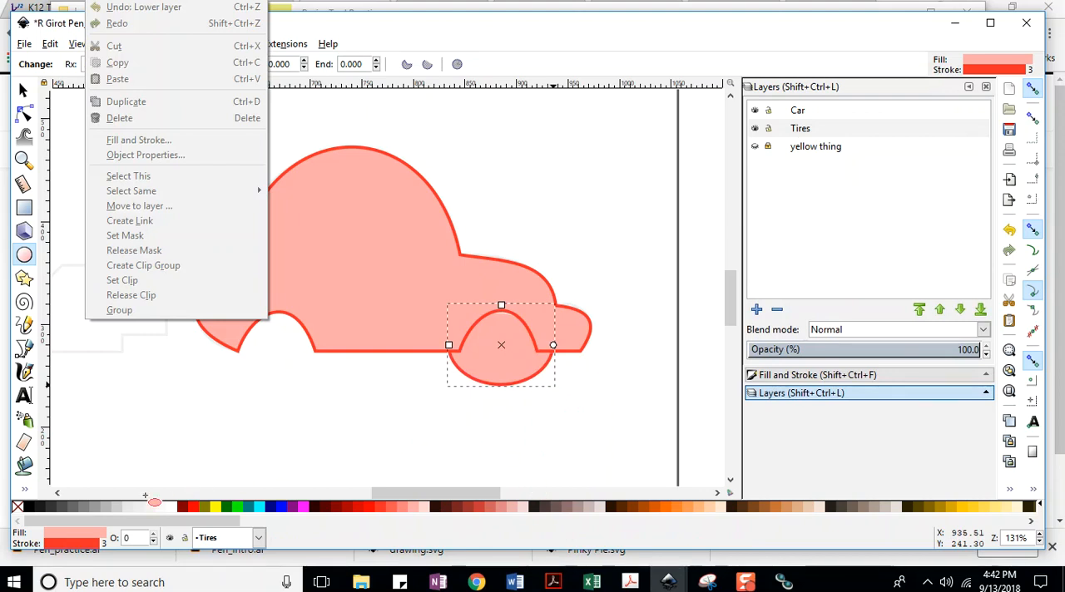
Fill the front tire with 60% Gray, set its stroke to 90% Gray, and keep the document saved.
{"action": "left_click", "coordinate": [24, 44]}
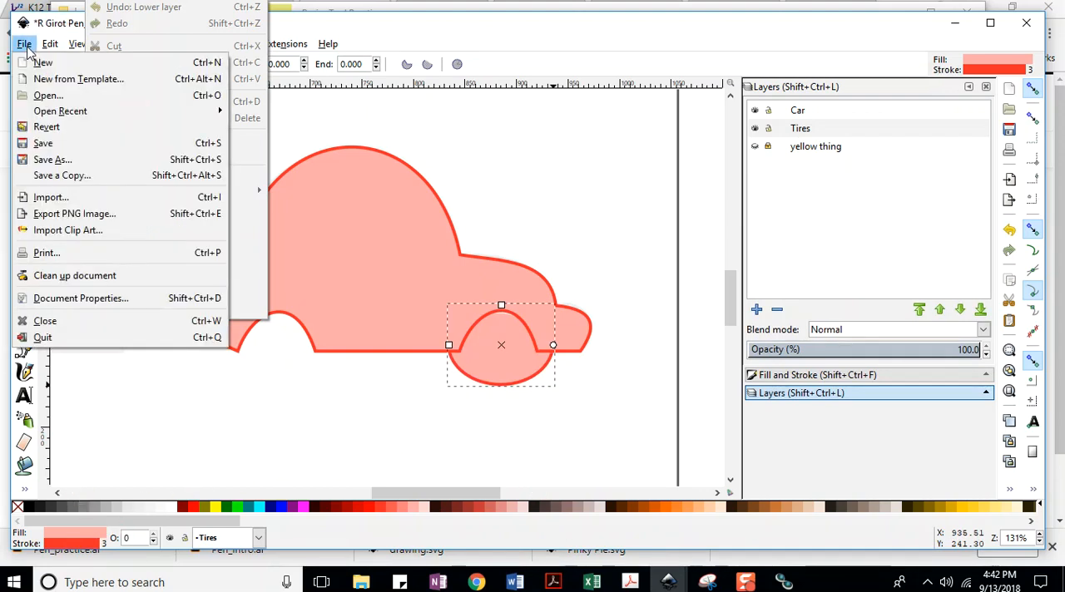
{"action": "left_click", "coordinate": [42, 145]}
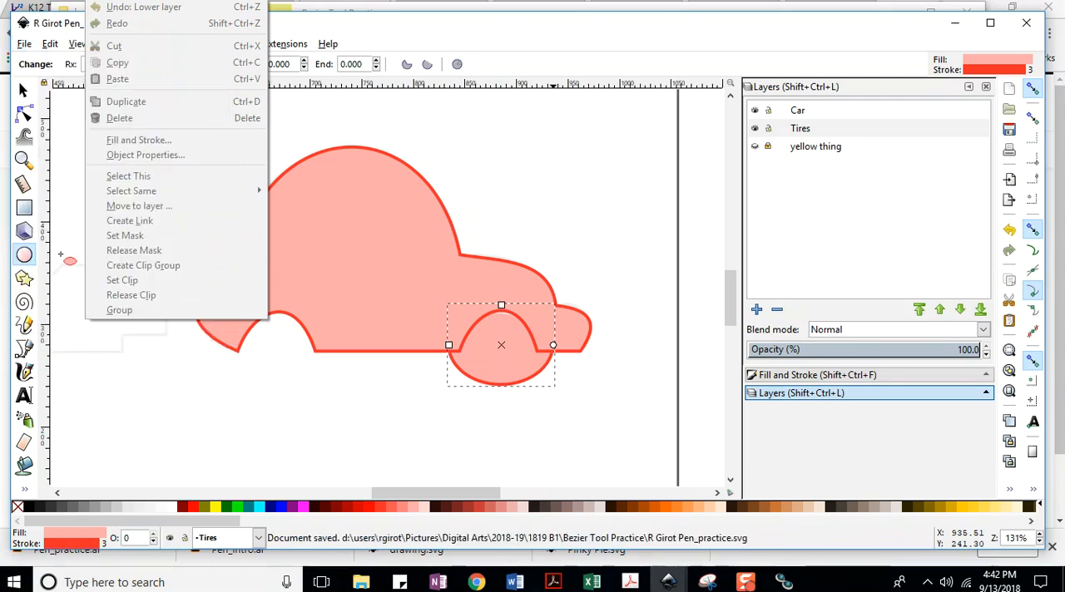
{"action": "left_click", "coordinate": [73, 509]}
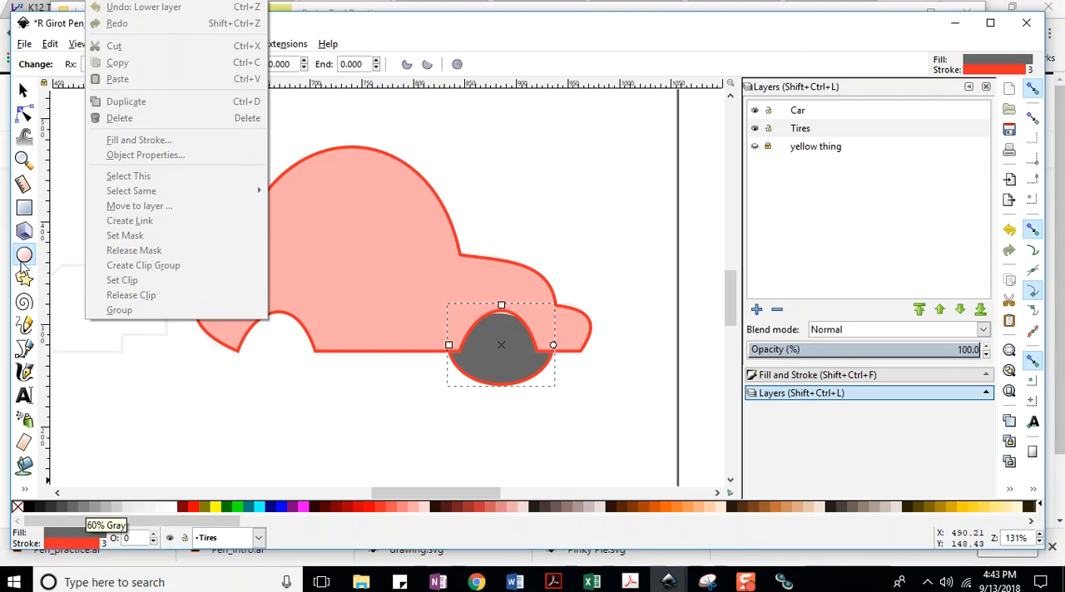
{"action": "left_click", "coordinate": [25, 44]}
{"action": "left_click", "coordinate": [44, 143]}
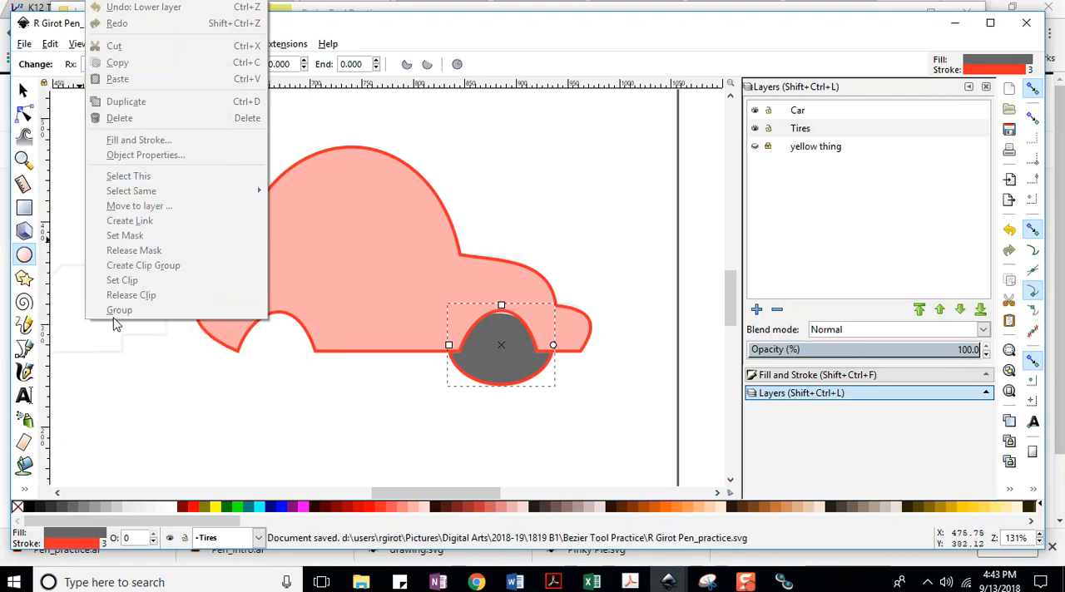
{"action": "left_click", "coordinate": [37, 511], "text": "shift"}
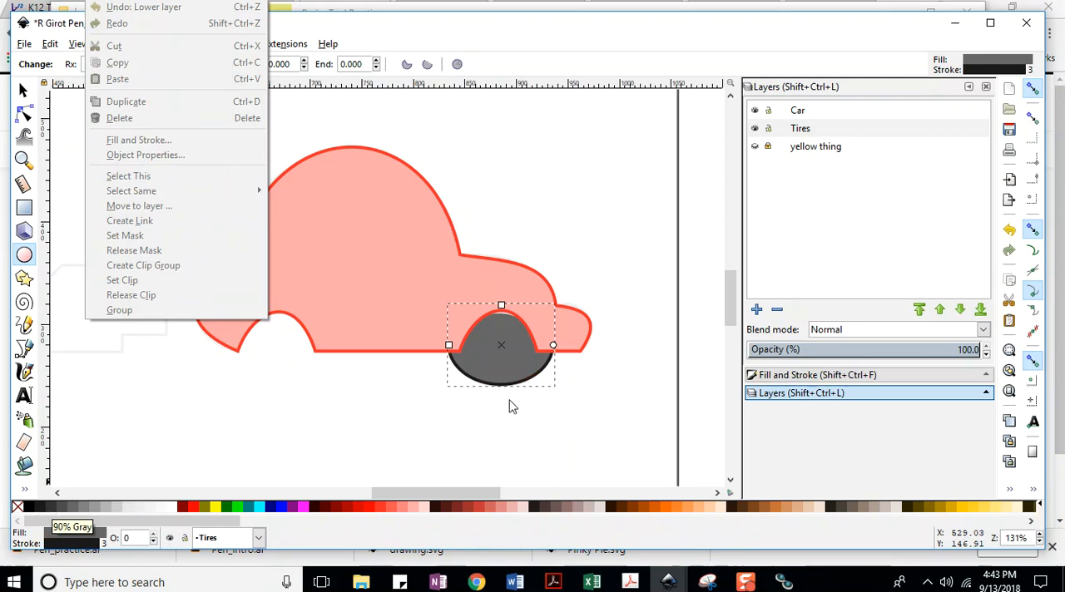
Make the front tire ellipse slightly taller, deselect it, and save the document.
{"action": "mouse_move", "coordinate": [501, 308]}
{"action": "left_mouse_down"}
{"action": "mouse_move", "coordinate": [502, 293]}
{"action": "mouse_move", "coordinate": [503, 302]}
{"action": "left_mouse_up"}
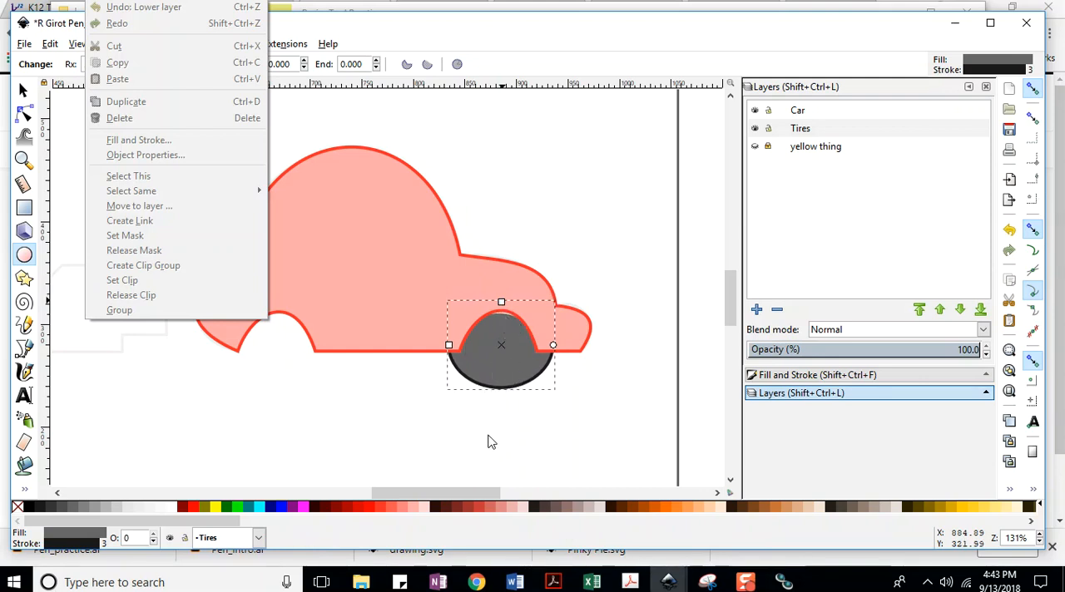
{"action": "left_click", "coordinate": [586, 375]}
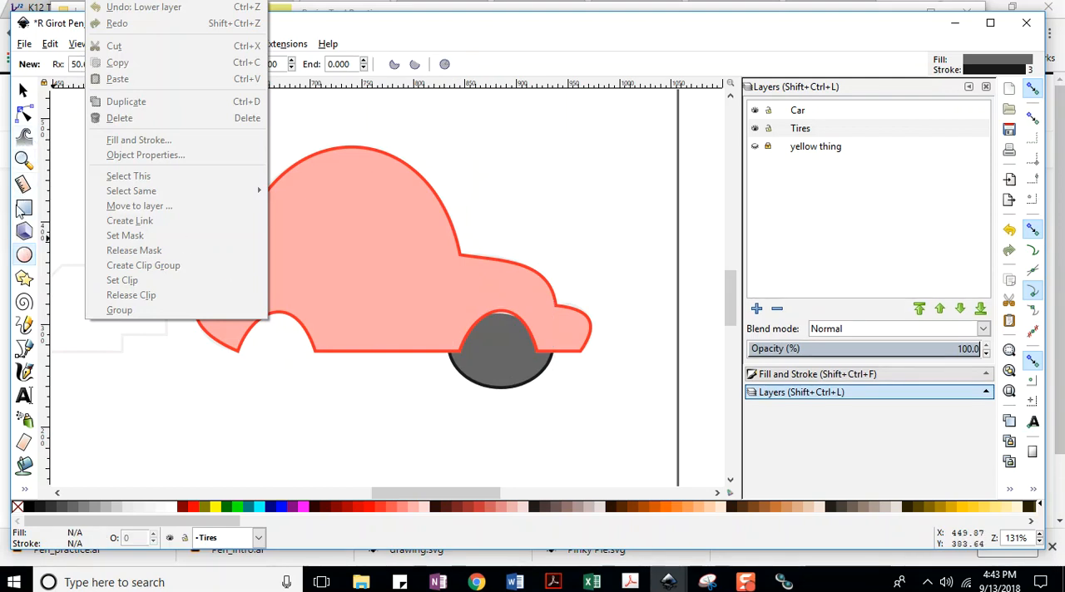
{"action": "left_click", "coordinate": [24, 44]}
{"action": "left_click", "coordinate": [42, 143]}
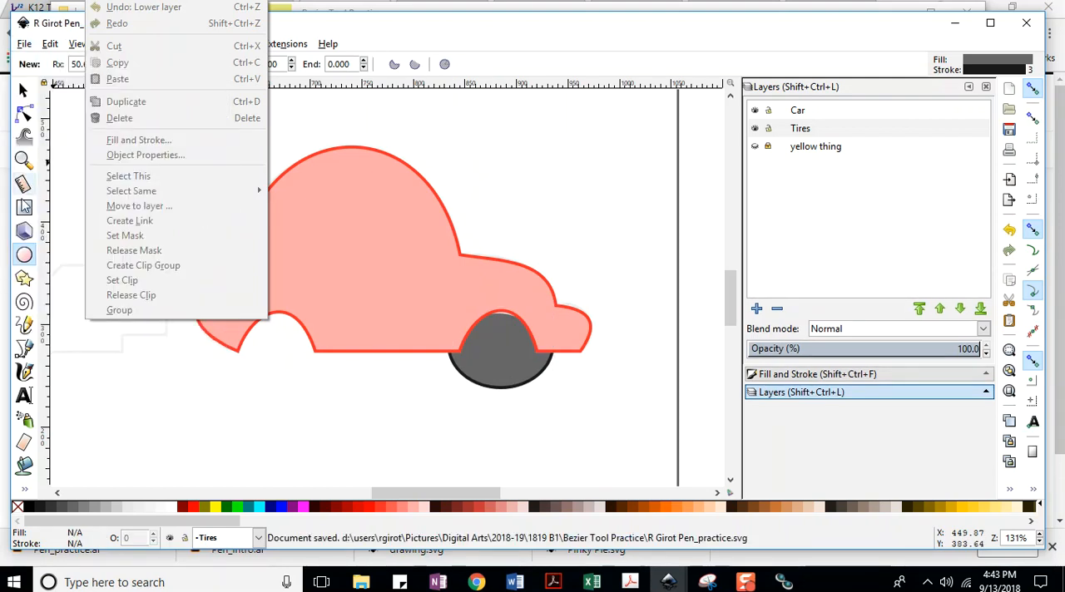
Draw a smaller inner ellipse, radii about 29.3 by 23.6 px, inside the front tire on the Tires layer and save.
{"action": "left_click", "coordinate": [796, 131]}
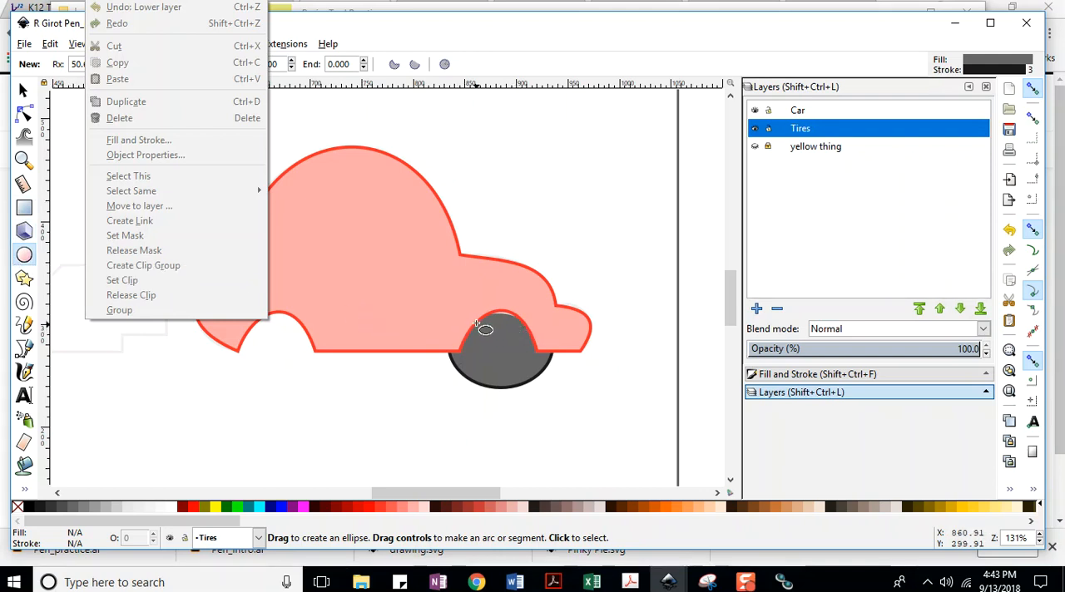
{"action": "left_click_drag", "start_coordinate": [470, 319], "coordinate": [530, 368]}
{"action": "mouse_move", "coordinate": [501, 318]}
{"action": "left_mouse_down"}
{"action": "mouse_move", "coordinate": [502, 306]}
{"action": "mouse_move", "coordinate": [503, 319]}
{"action": "left_mouse_up"}
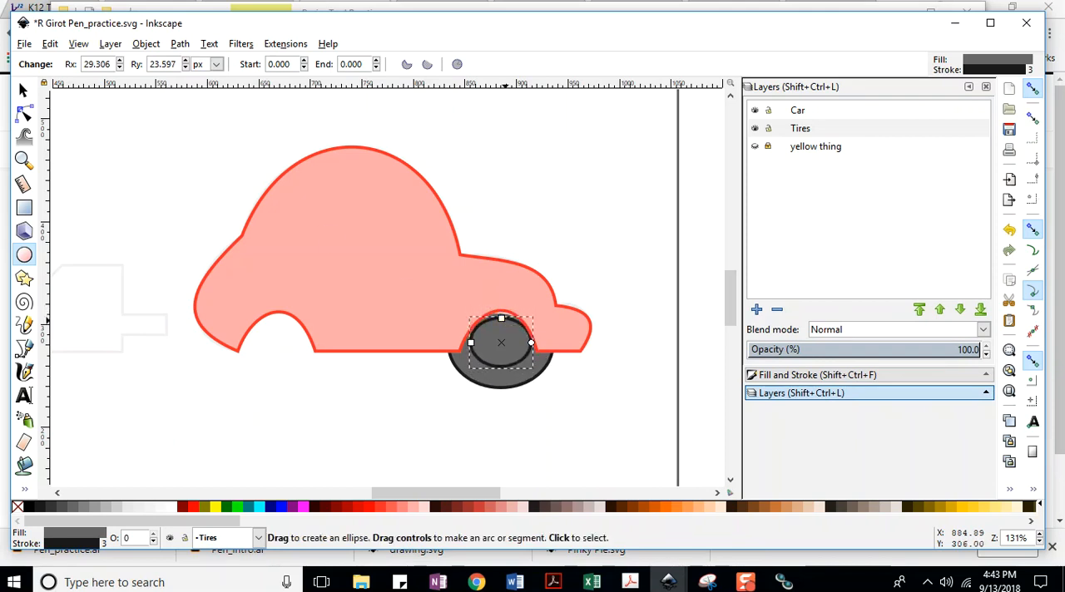
{"action": "left_click", "coordinate": [24, 43]}
{"action": "left_click", "coordinate": [42, 143]}
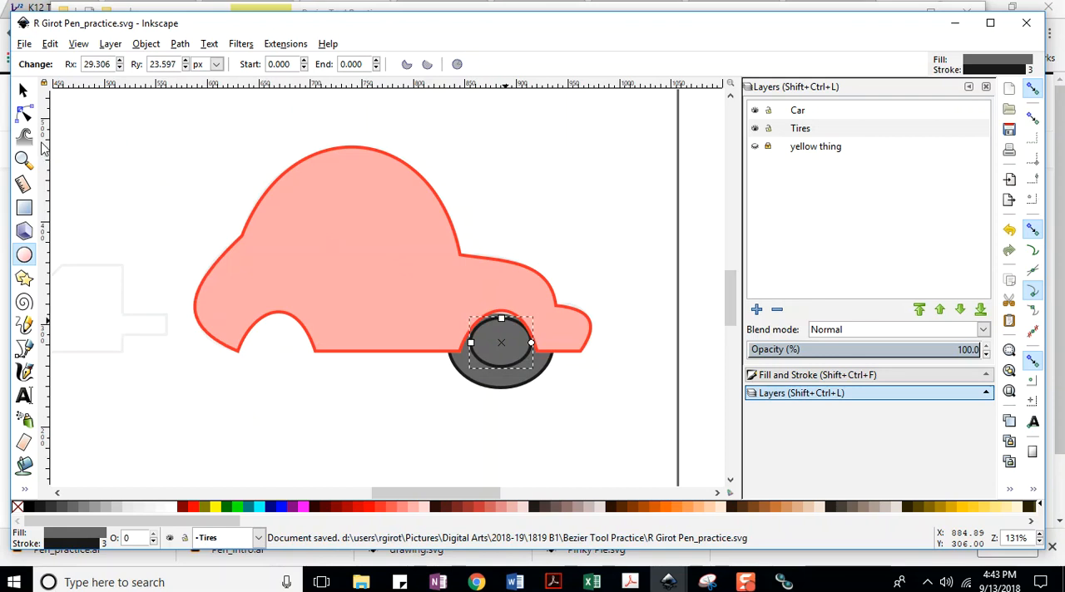
Enlarge the inner ellipse of the front tire to about 73.8 by 78.4 px and save the document.
{"action": "left_click", "coordinate": [23, 89]}
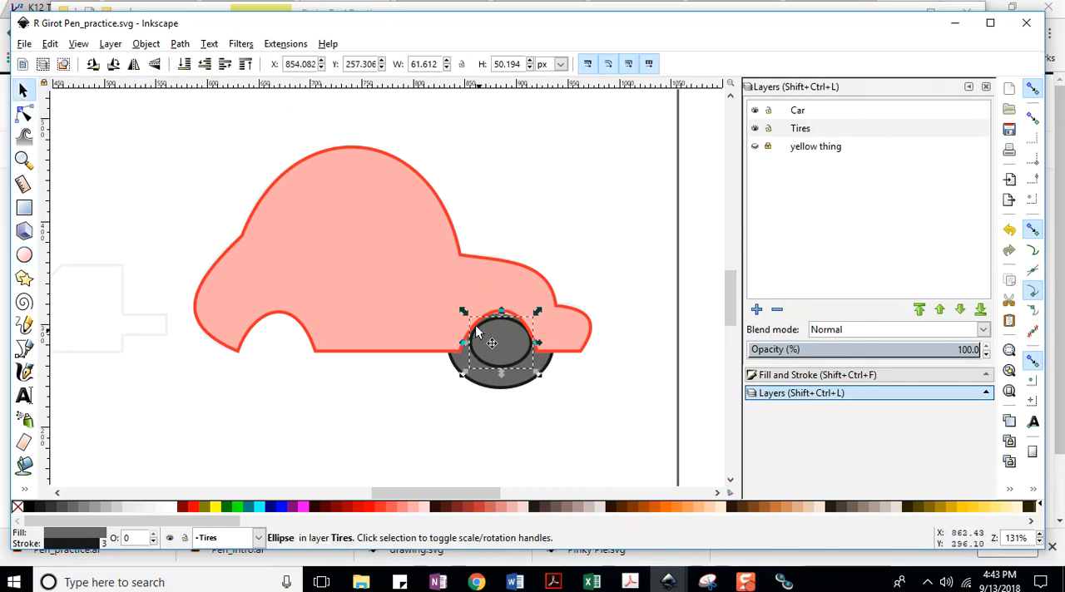
{"action": "left_click_drag", "start_coordinate": [462, 310], "coordinate": [452, 294]}
{"action": "left_click_drag", "start_coordinate": [540, 297], "coordinate": [544, 291]}
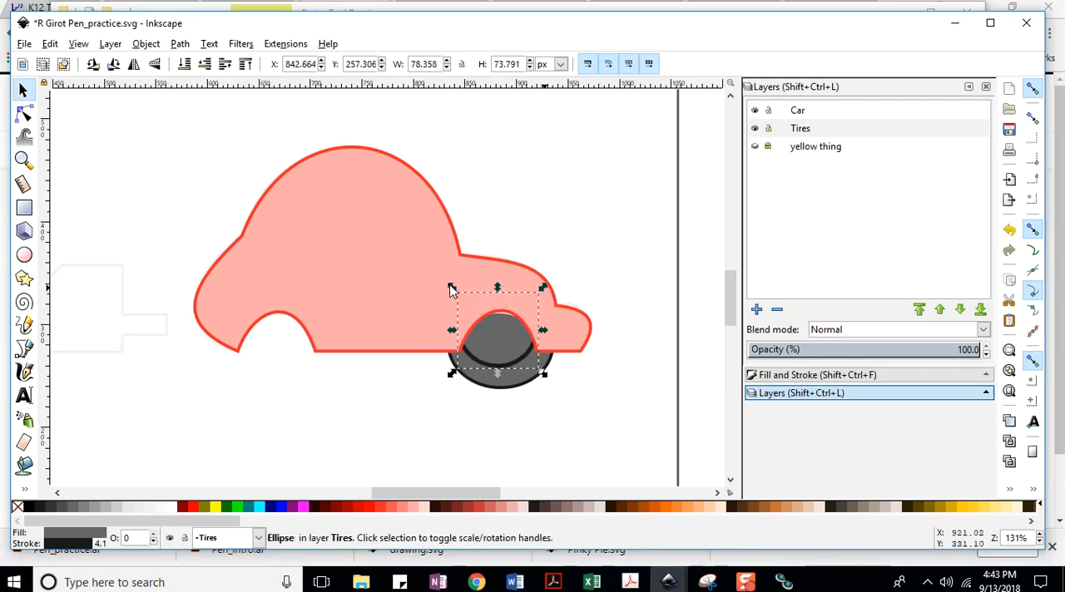
{"action": "left_click_drag", "start_coordinate": [452, 285], "coordinate": [455, 283]}
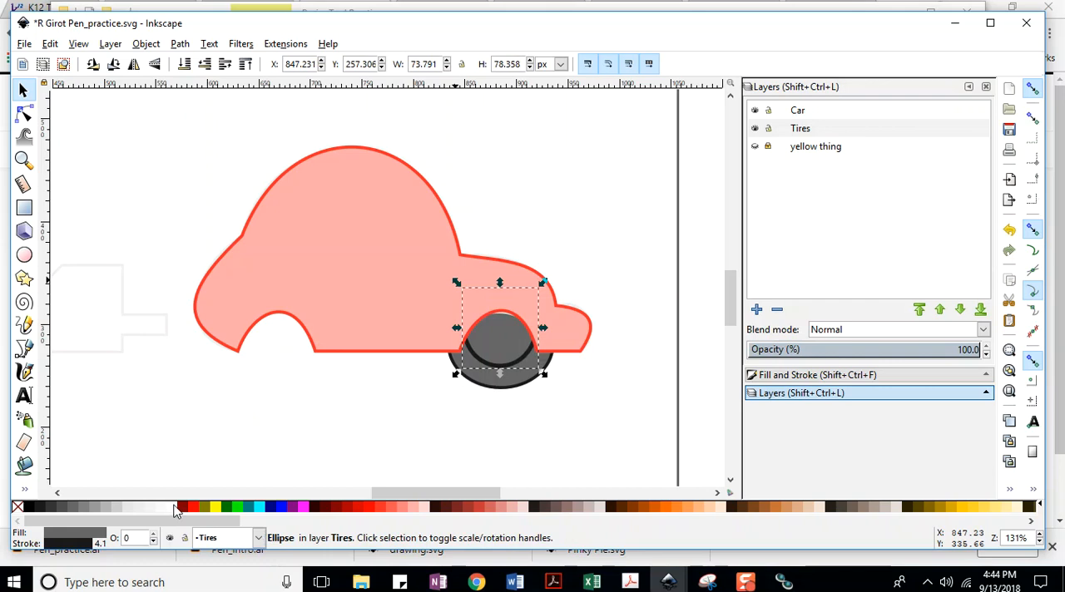
{"action": "left_click", "coordinate": [24, 43]}
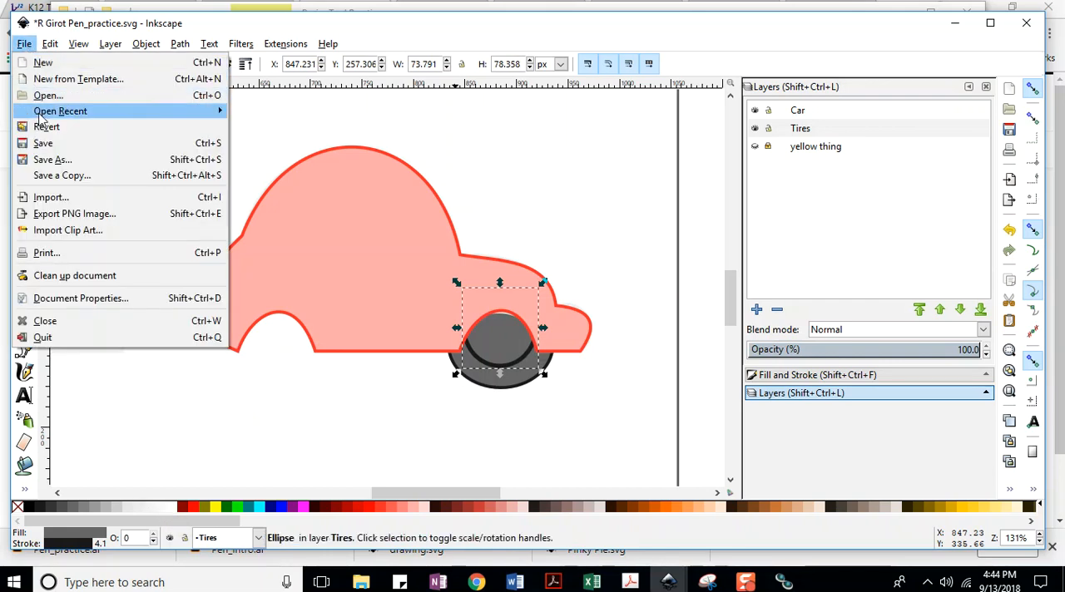
{"action": "left_click", "coordinate": [42, 143]}
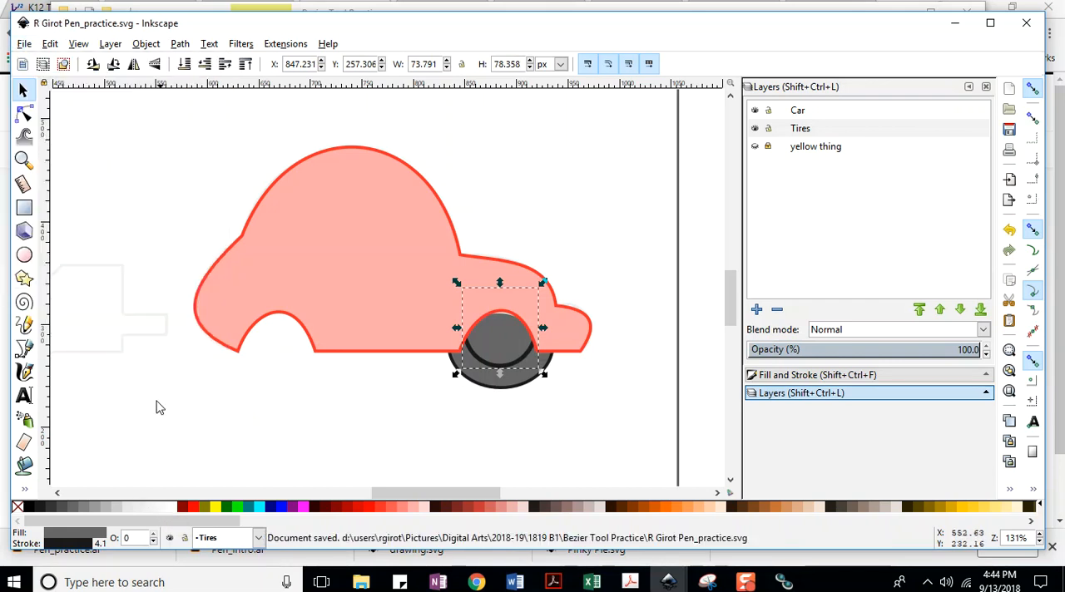
Try 10% Gray as the inner ellipse's fill, save, and change the fill to a darker light gray.
{"action": "left_click", "coordinate": [128, 505]}
{"action": "left_click", "coordinate": [24, 43]}
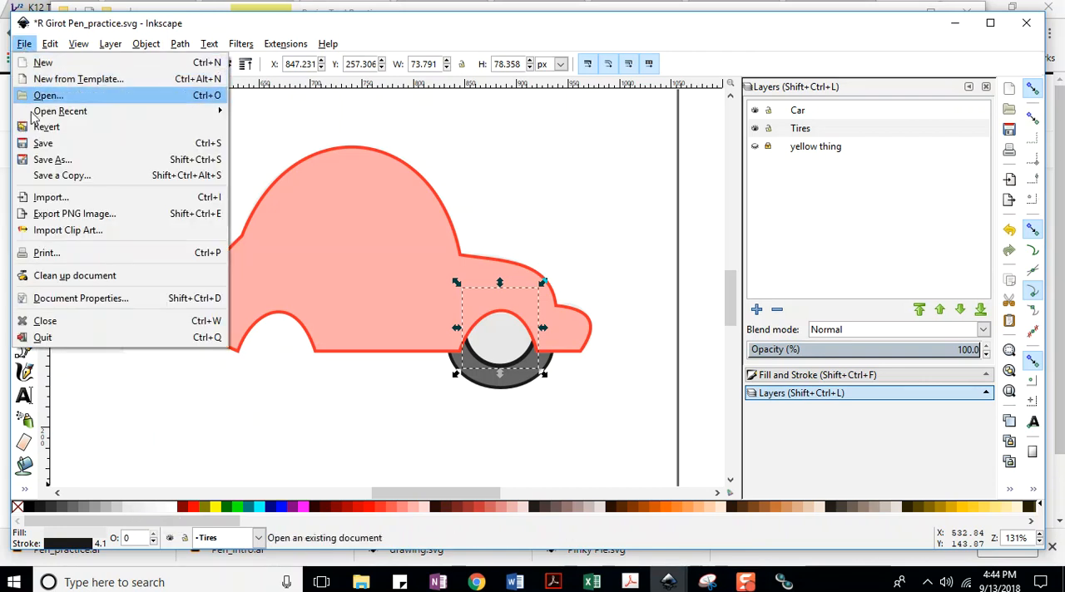
{"action": "left_click", "coordinate": [42, 143]}
{"action": "left_click", "coordinate": [104, 508]}
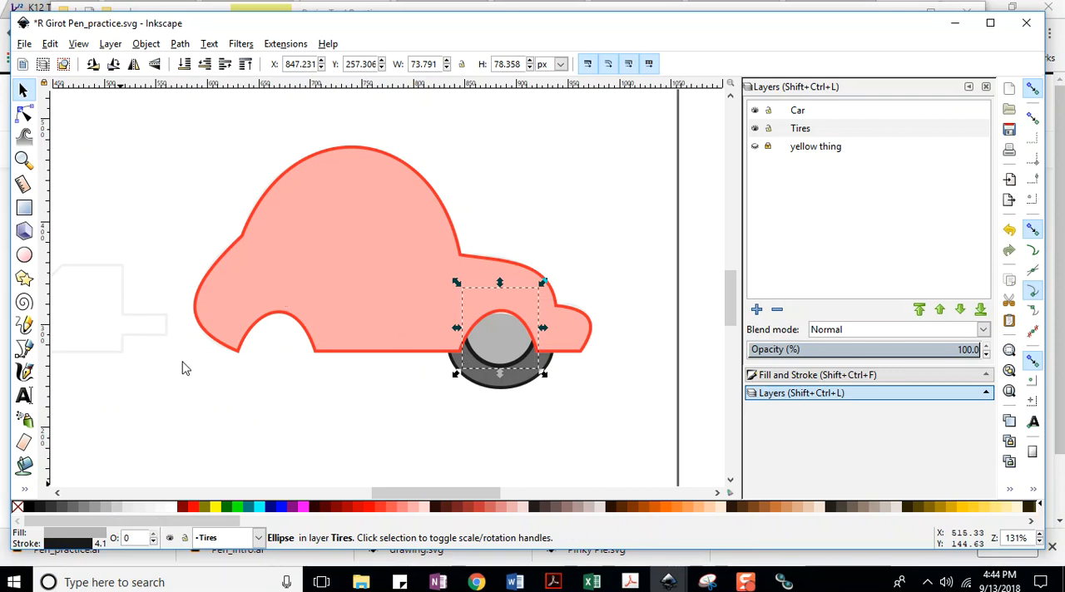
{"action": "left_click", "coordinate": [523, 424]}
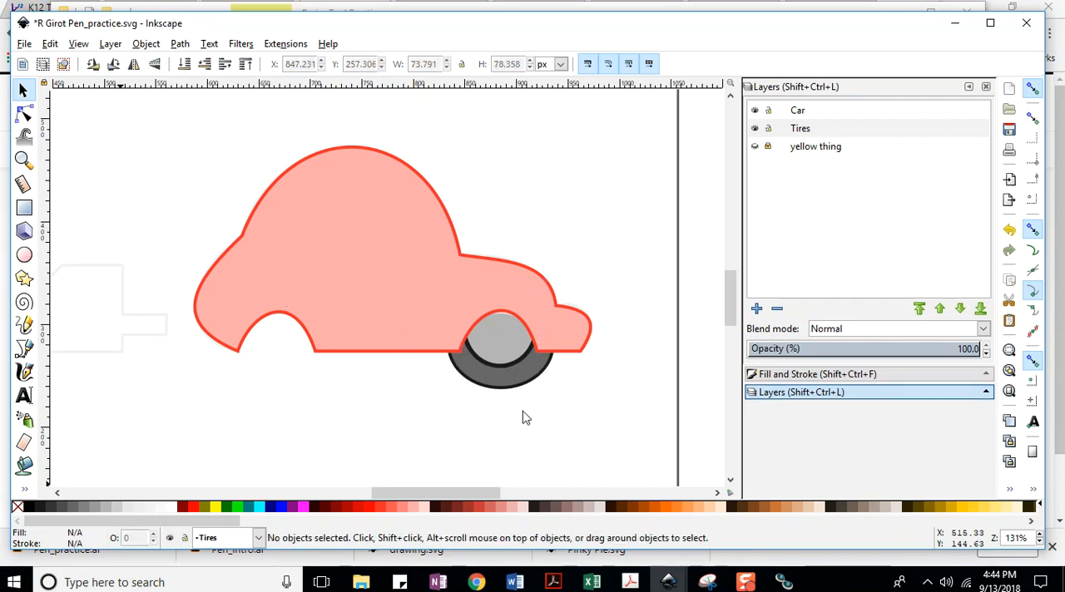
Hide the Car layer to expose the full tire ellipses and save the document.
{"action": "left_click", "coordinate": [755, 111]}
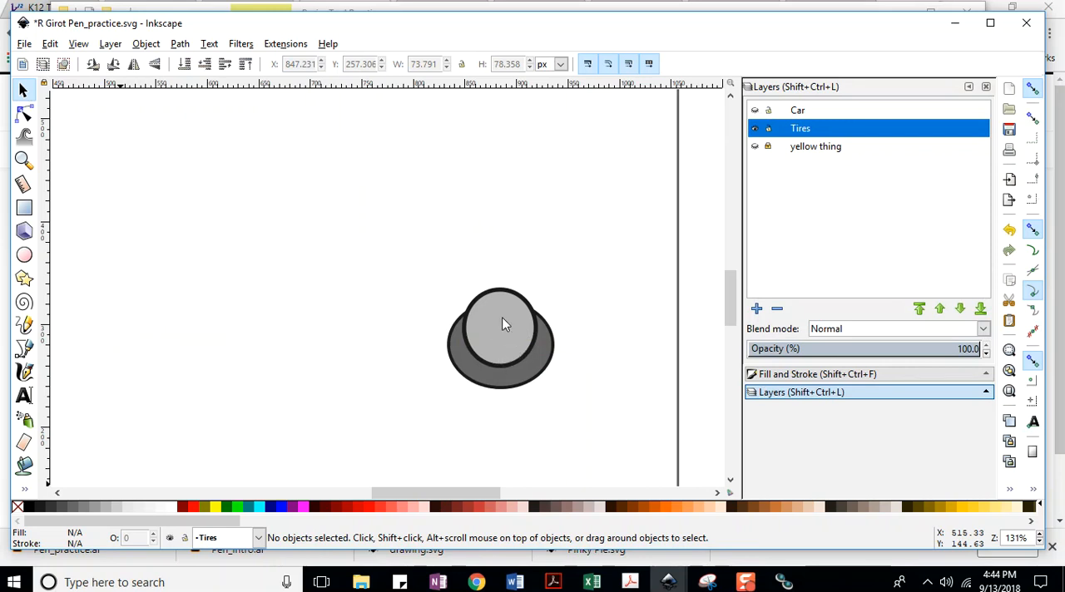
{"action": "left_click", "coordinate": [25, 44]}
{"action": "left_click", "coordinate": [46, 145]}
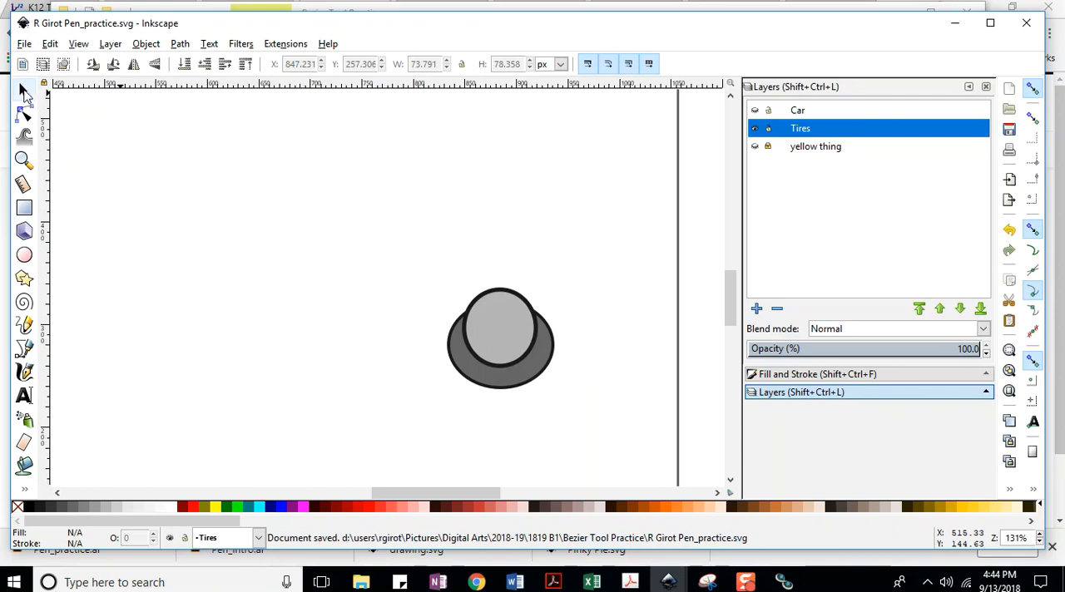
Group the tire's two ellipses and make the Car layer visible.
{"action": "left_click_drag", "start_coordinate": [406, 257], "coordinate": [599, 419]}
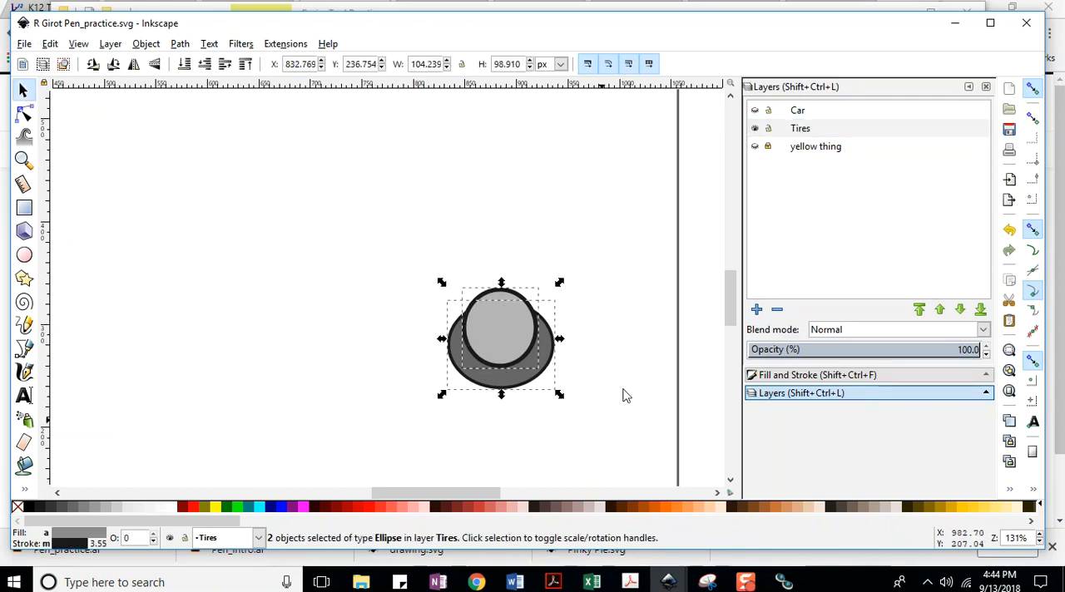
{"action": "left_click", "coordinate": [147, 45]}
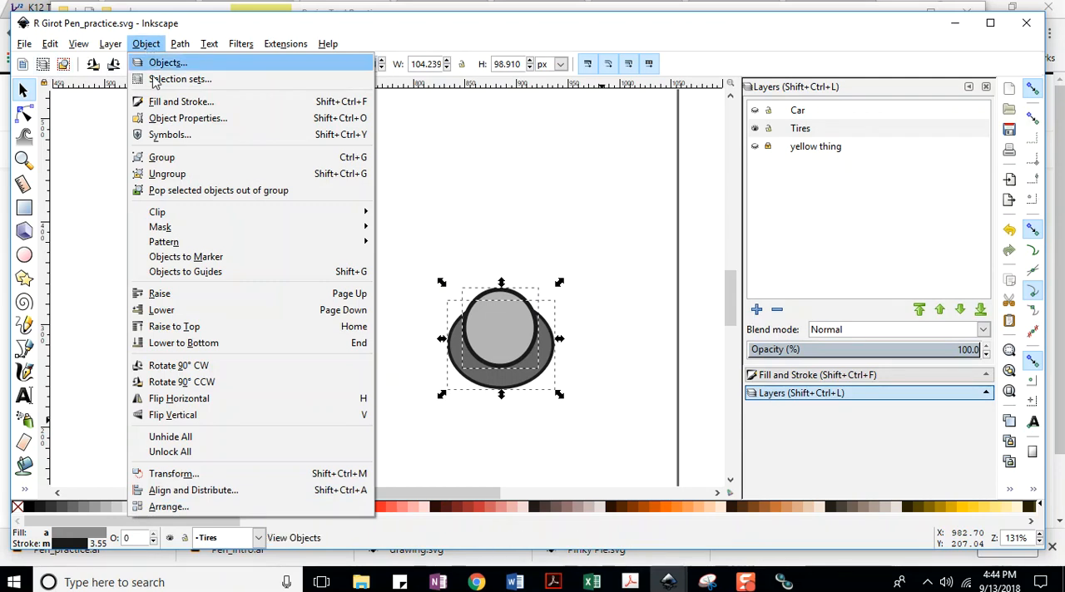
{"action": "left_click", "coordinate": [162, 158]}
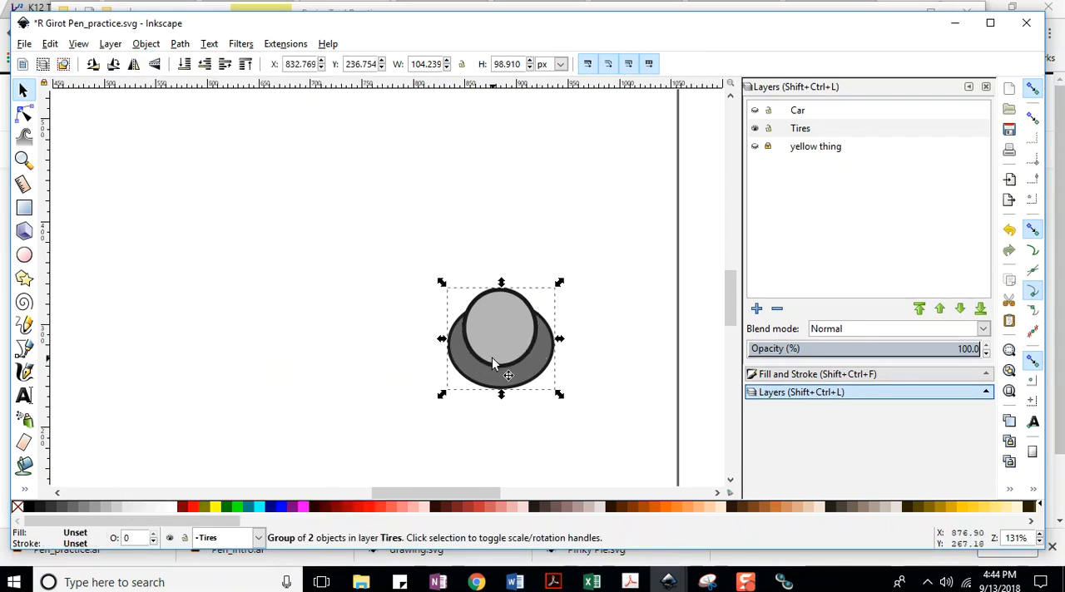
{"action": "left_click", "coordinate": [754, 112]}
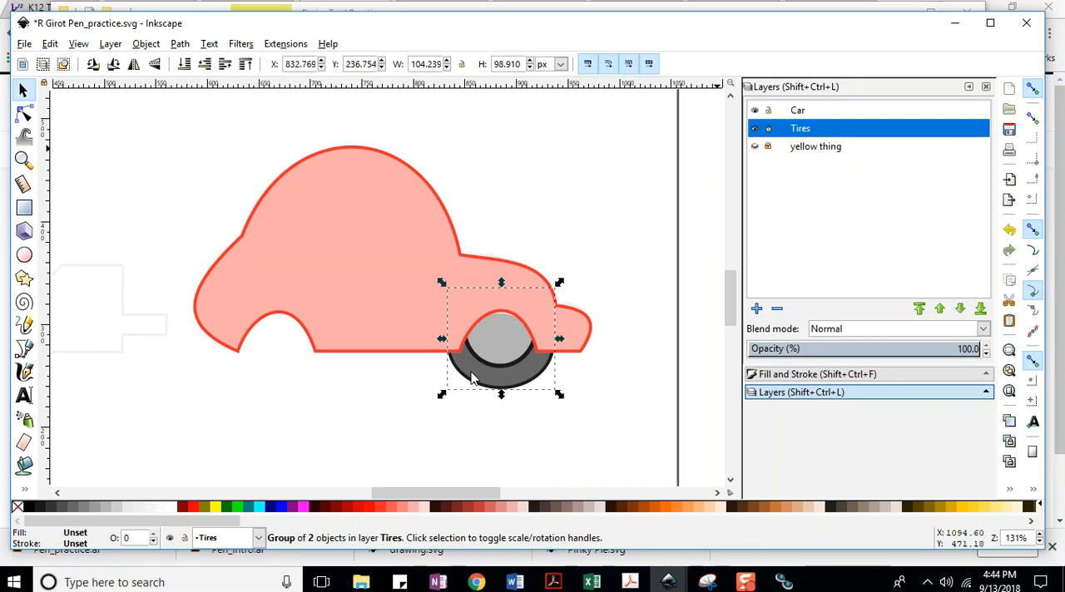
Paste a copy of the grouped tire, save, and move the copy into the car's rear wheel arch.
{"action": "key", "text": "ctrl+v"}
{"action": "left_click_drag", "start_coordinate": [431, 372], "coordinate": [432, 372]}
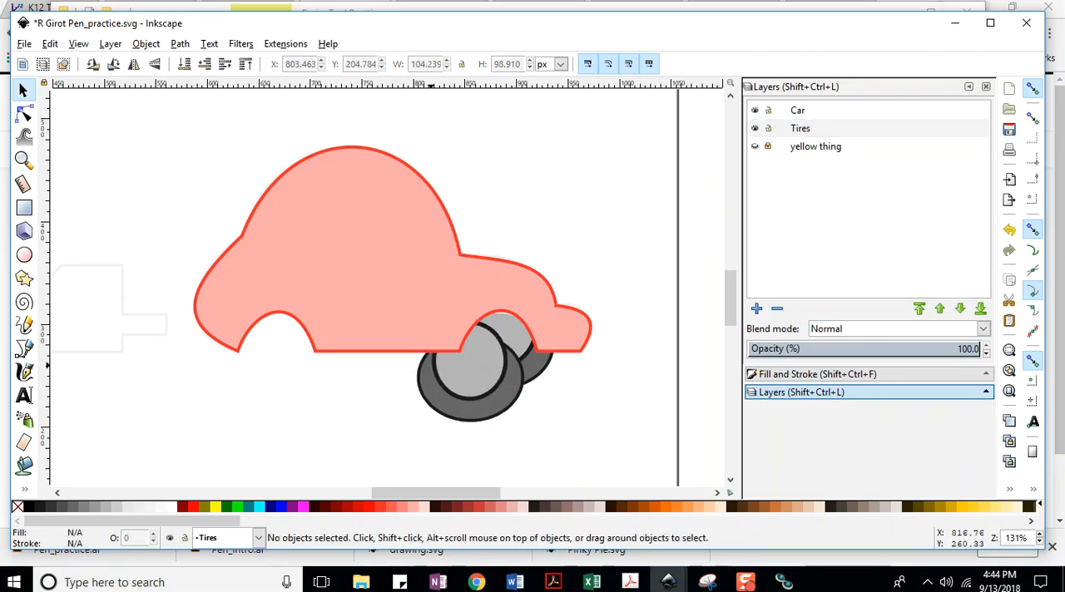
{"action": "left_click", "coordinate": [25, 43]}
{"action": "left_click", "coordinate": [42, 143]}
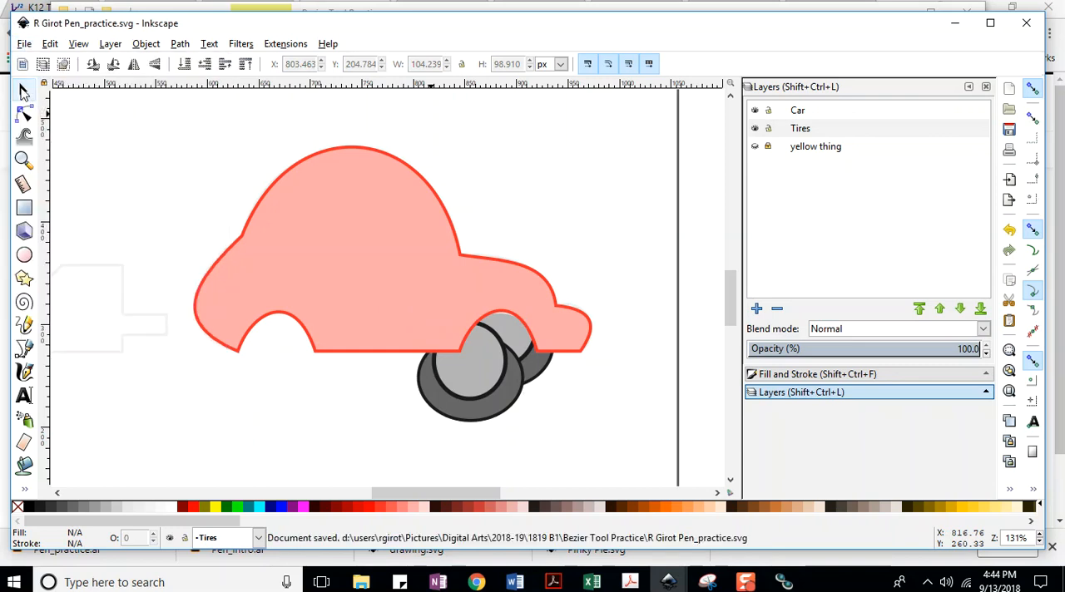
{"action": "left_click_drag", "start_coordinate": [470, 378], "coordinate": [272, 349]}
{"action": "left_click", "coordinate": [406, 425]}
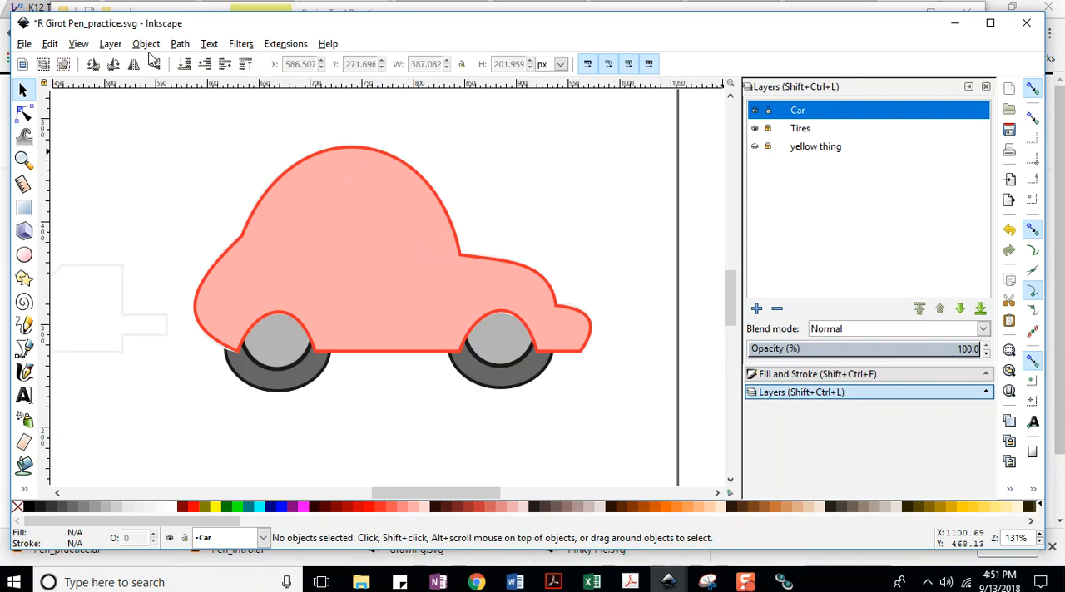
{"action": "left_click", "coordinate": [179, 44]}
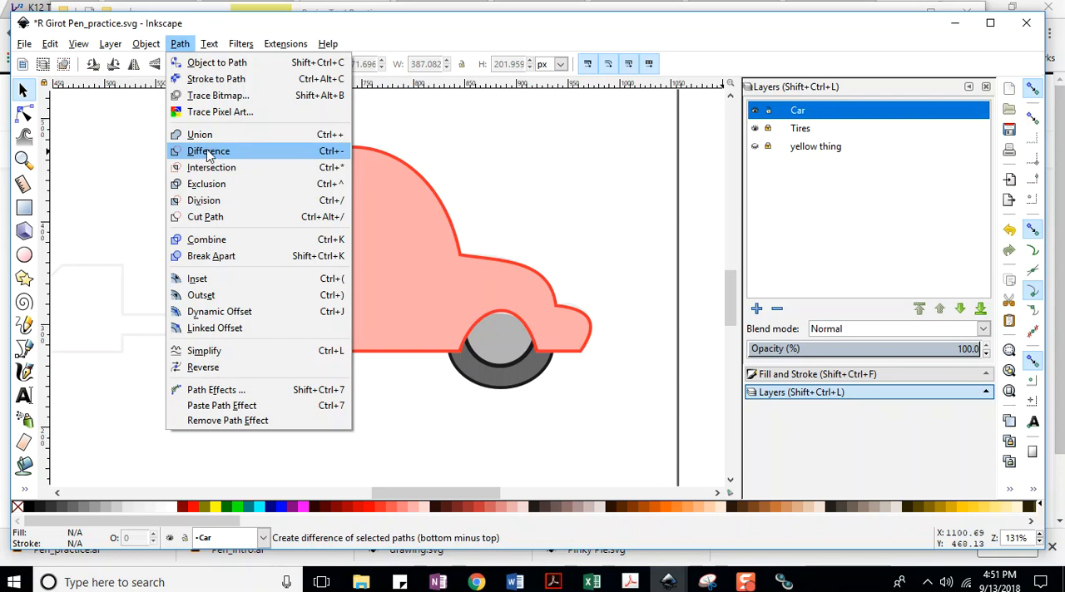
{"action": "left_click", "coordinate": [562, 150]}
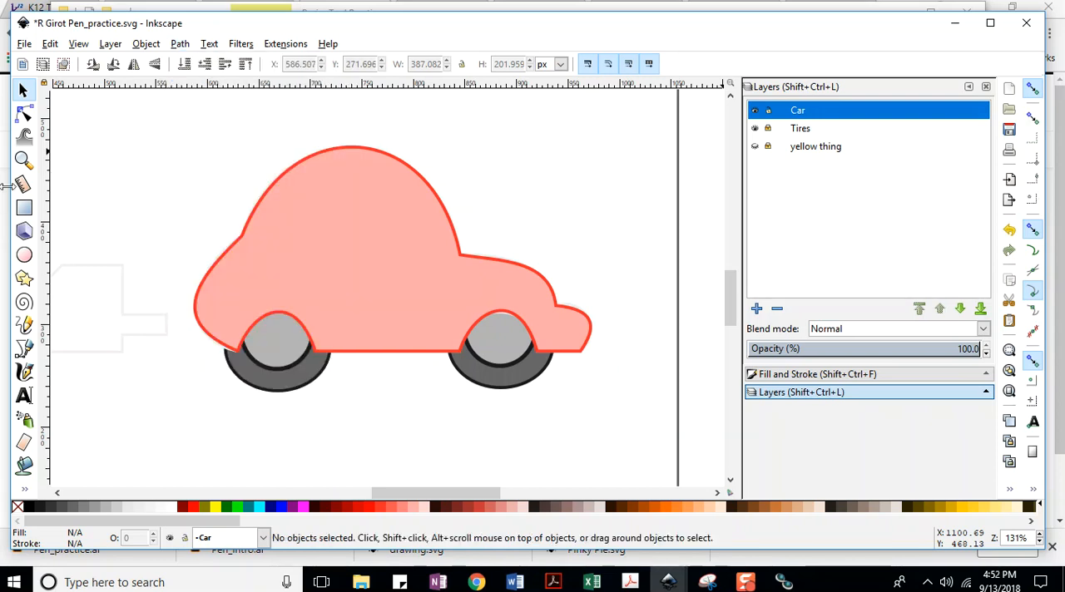
Save the document and activate the Bezier tool for drawing on the Car layer.
{"action": "left_click", "coordinate": [27, 45]}
{"action": "left_click", "coordinate": [33, 145]}
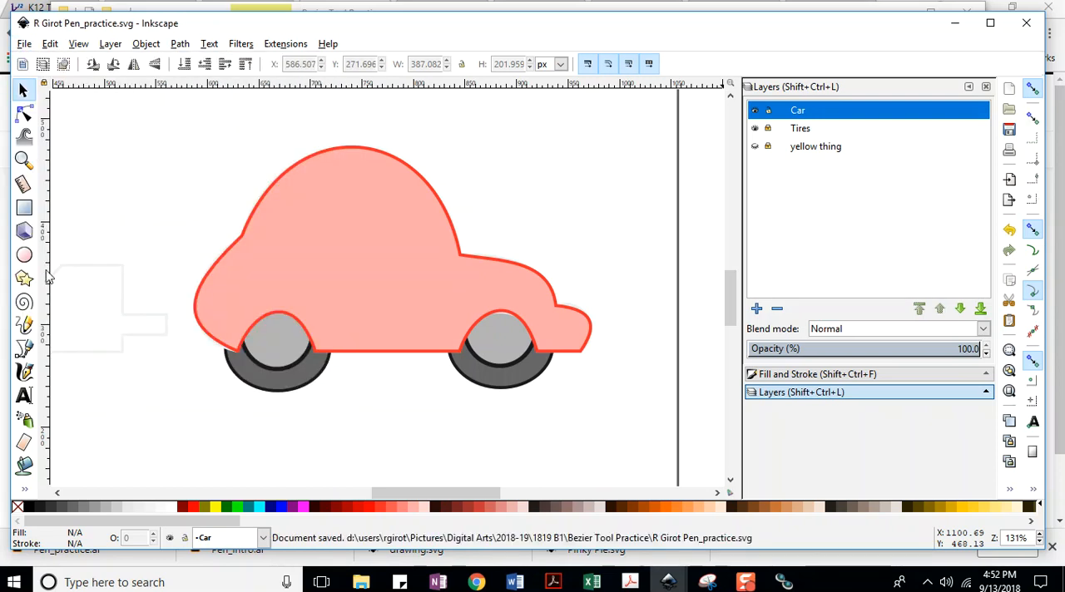
{"action": "left_click", "coordinate": [27, 353]}
{"action": "left_click", "coordinate": [25, 44]}
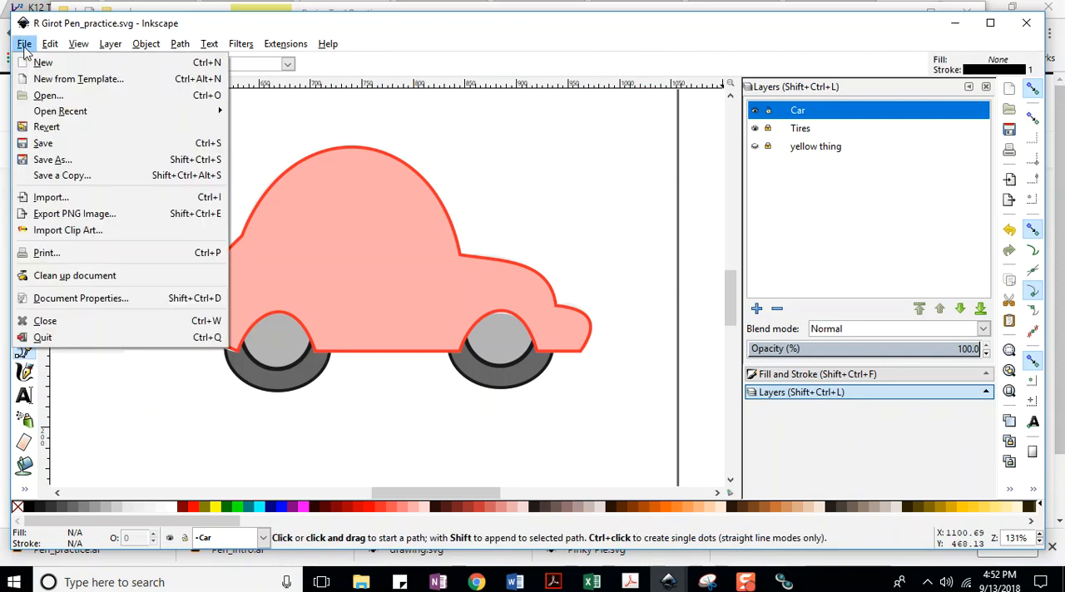
{"action": "left_click", "coordinate": [38, 144]}
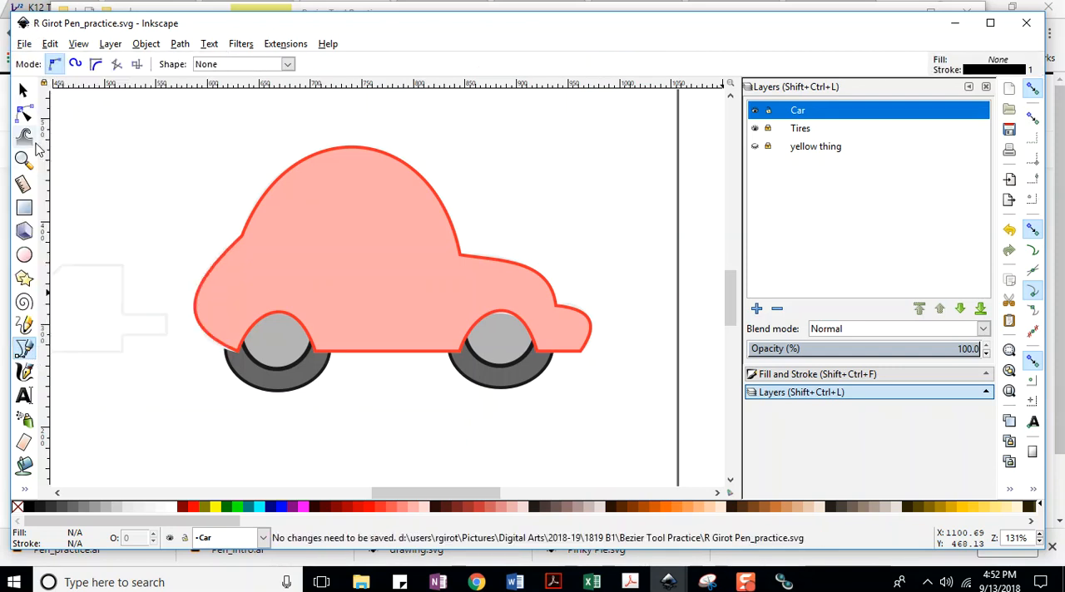
{"action": "left_click", "coordinate": [364, 251]}
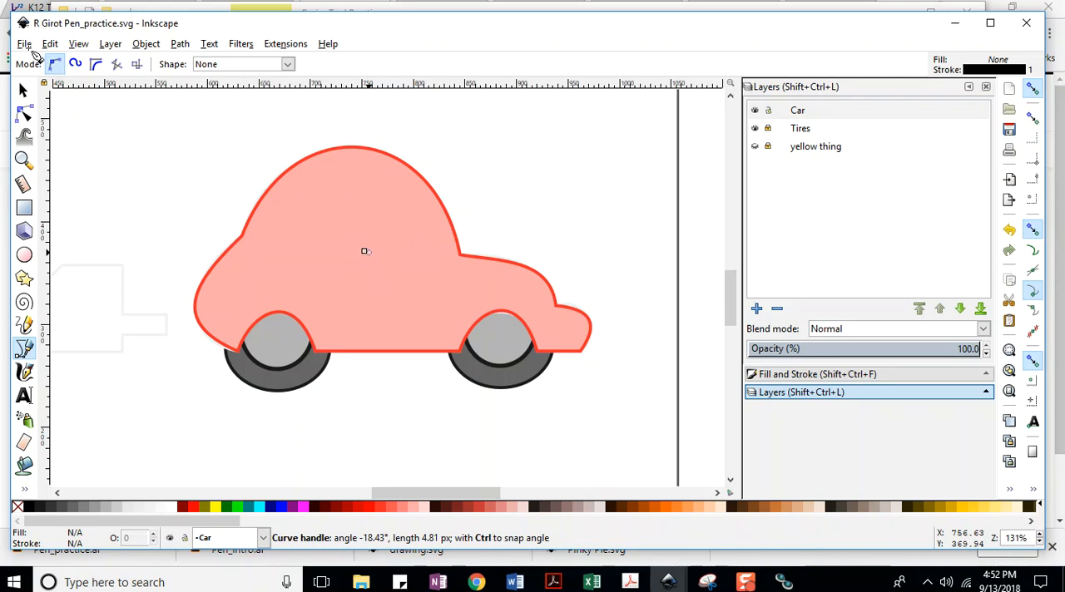
{"action": "key", "text": "Escape"}
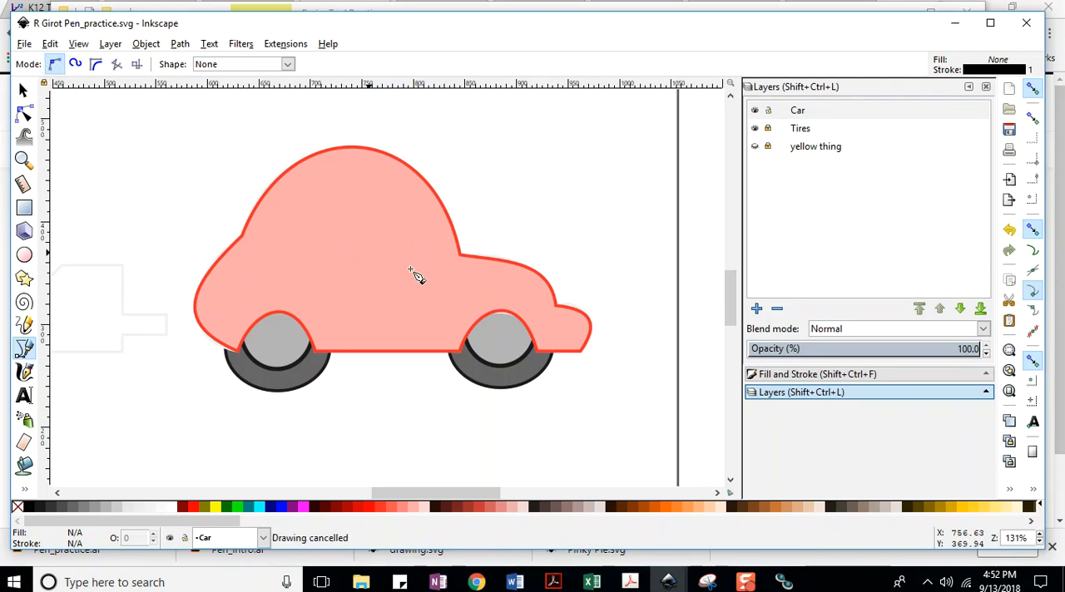
Draw a closed triangular front window about 76 px wide and 84 px high on the car's cabin and save the document.
{"action": "left_click", "coordinate": [366, 253]}
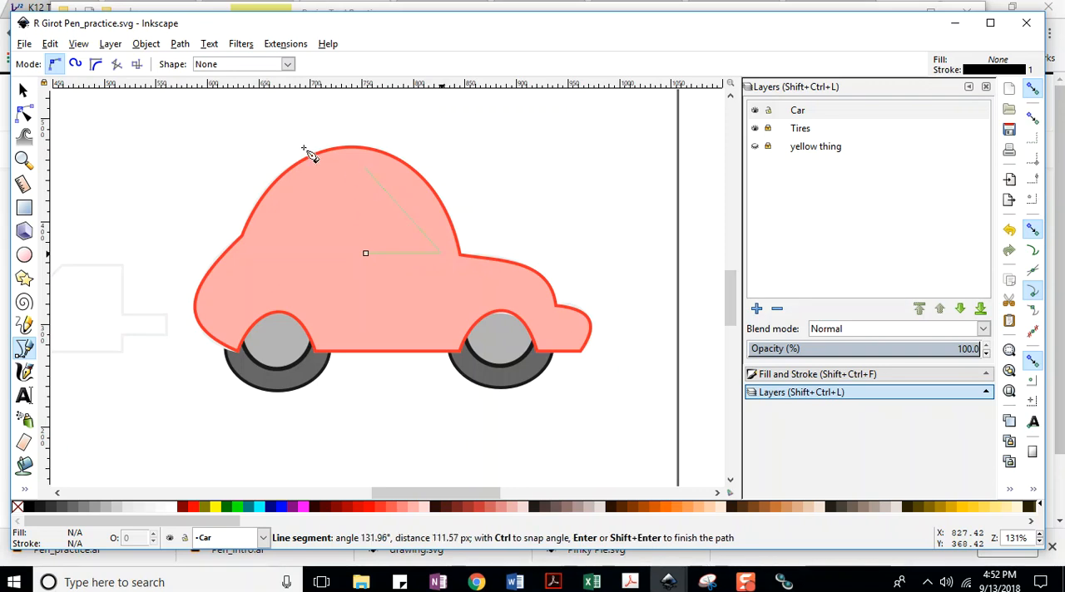
{"action": "left_click", "coordinate": [24, 44]}
{"action": "left_click", "coordinate": [43, 143]}
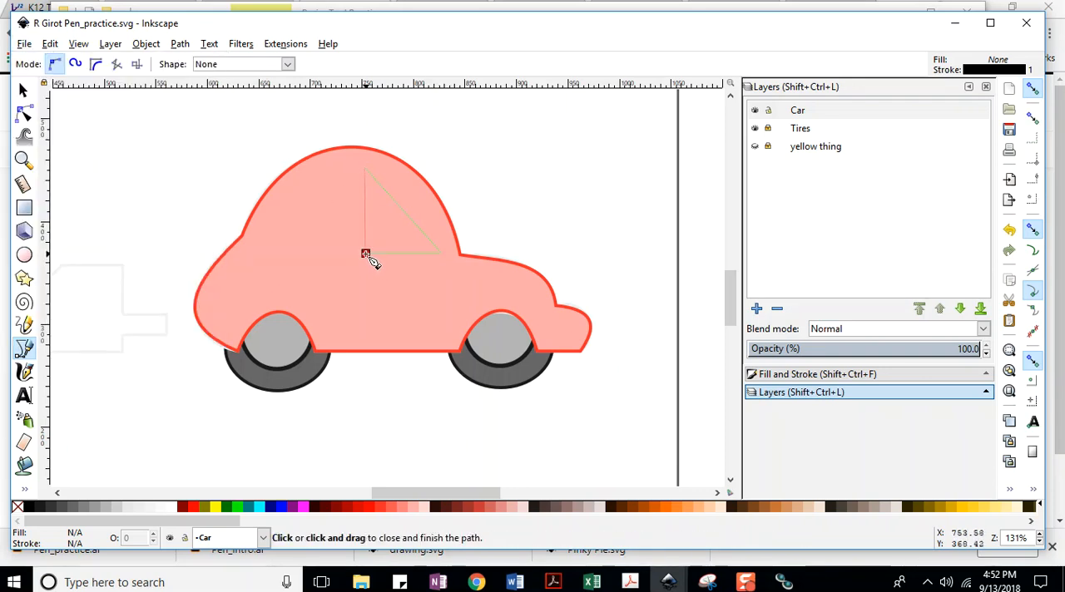
{"action": "left_click", "coordinate": [365, 254]}
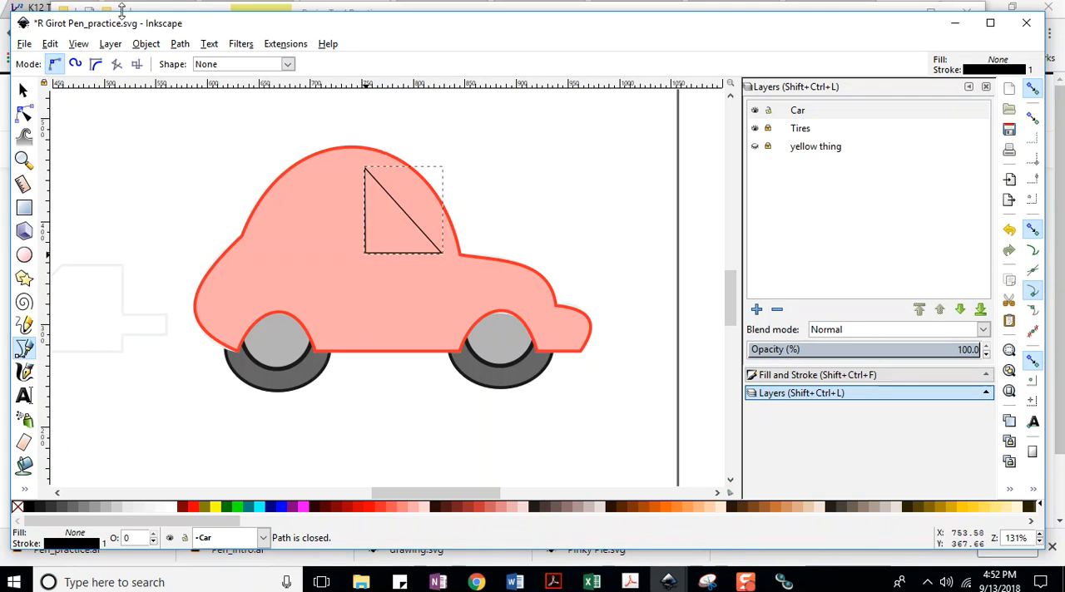
{"action": "left_click", "coordinate": [25, 44]}
{"action": "left_click", "coordinate": [45, 143]}
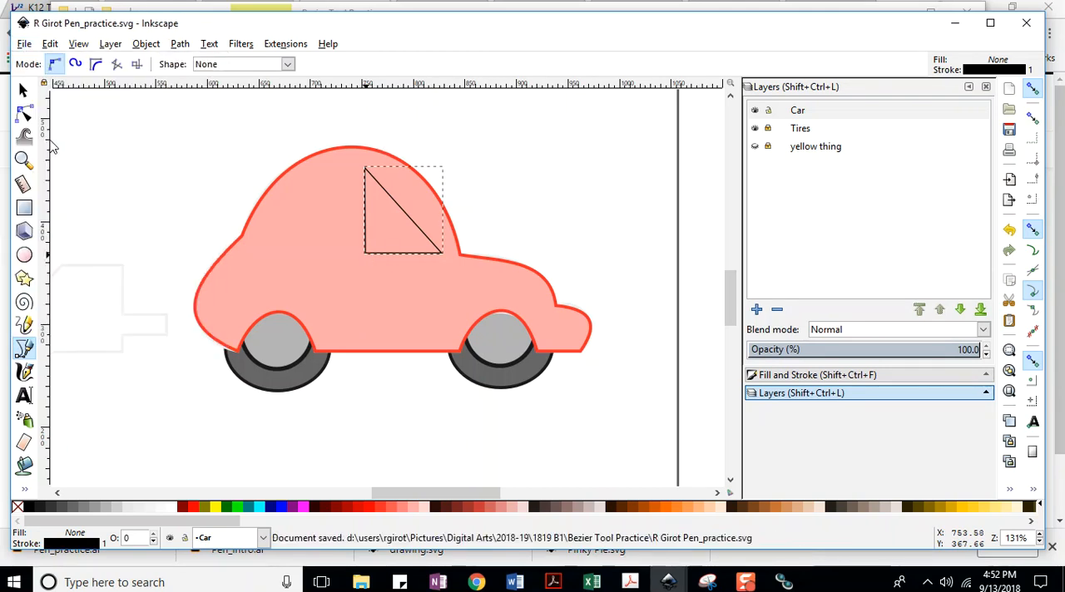
Bend the triangle's slanted side outward to follow the curve of the car's roof and save the document.
{"action": "left_click", "coordinate": [23, 116]}
{"action": "left_click", "coordinate": [25, 44]}
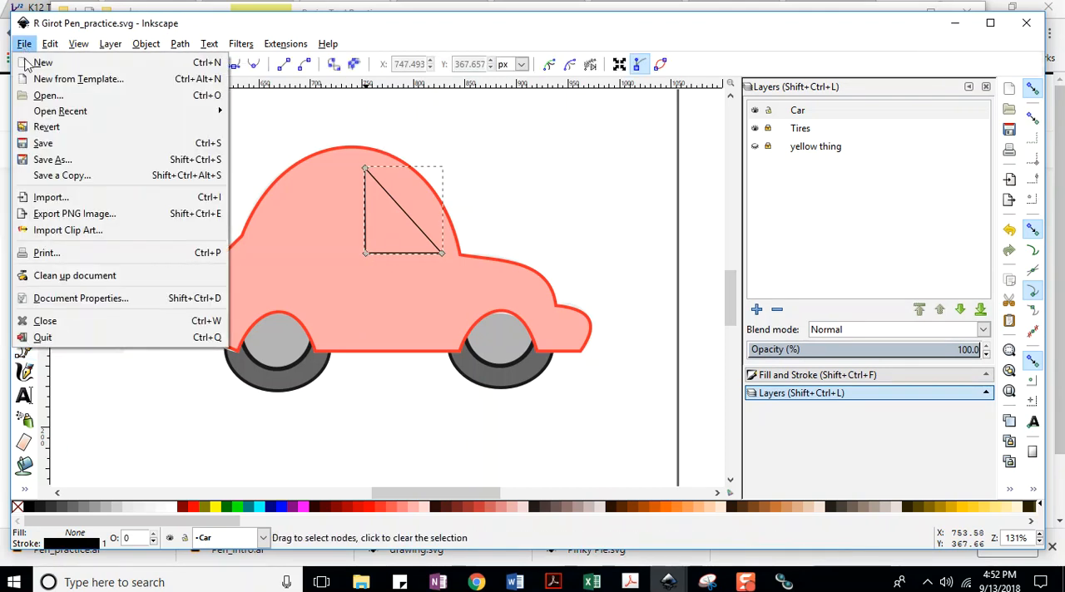
{"action": "left_click", "coordinate": [38, 144]}
{"action": "left_click_drag", "start_coordinate": [416, 225], "coordinate": [428, 212]}
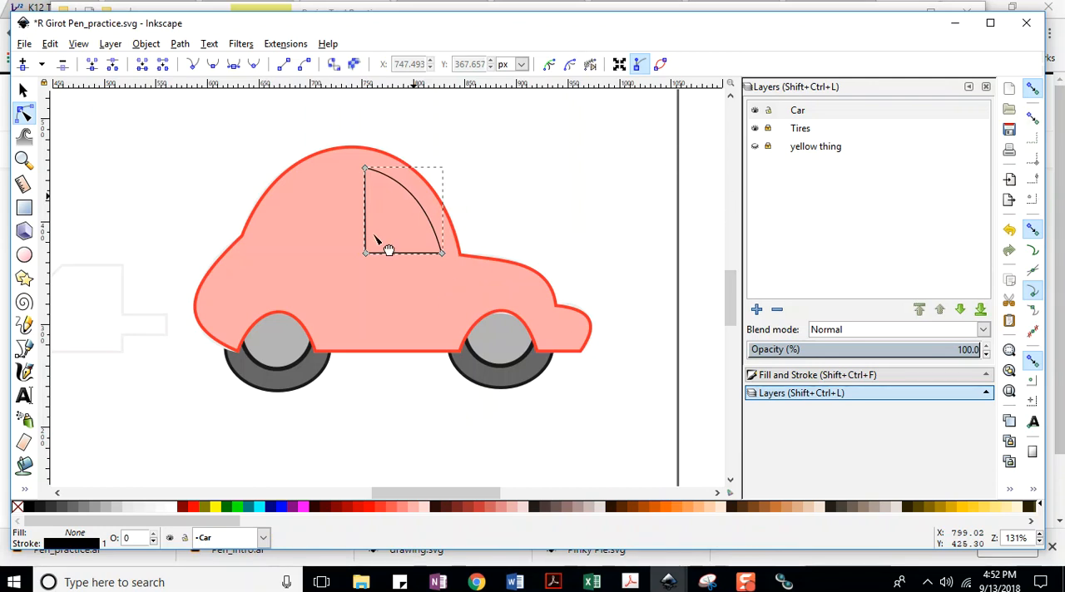
{"action": "left_click", "coordinate": [22, 44]}
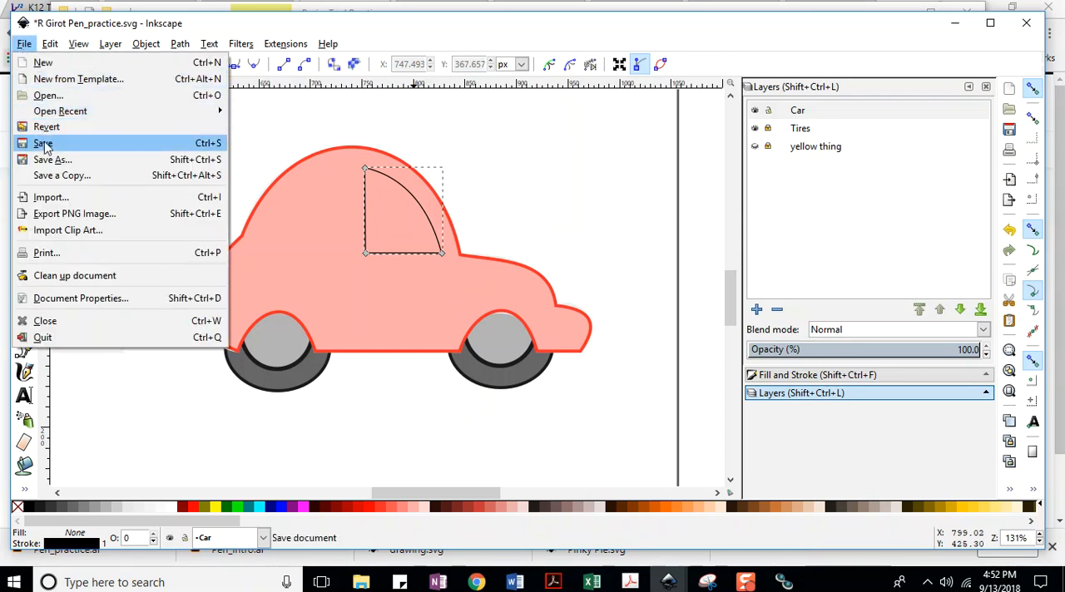
{"action": "left_click", "coordinate": [46, 142]}
Try cutting the front window out of the car body with Difference, and undo it.
{"action": "left_click", "coordinate": [24, 91]}
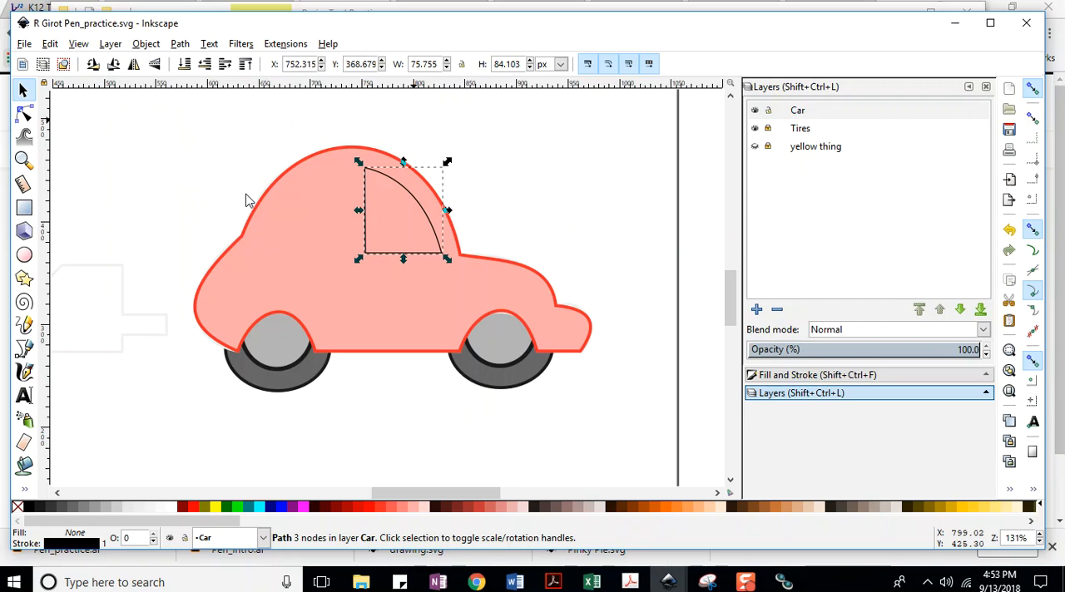
{"action": "left_click", "coordinate": [277, 200], "text": "shift"}
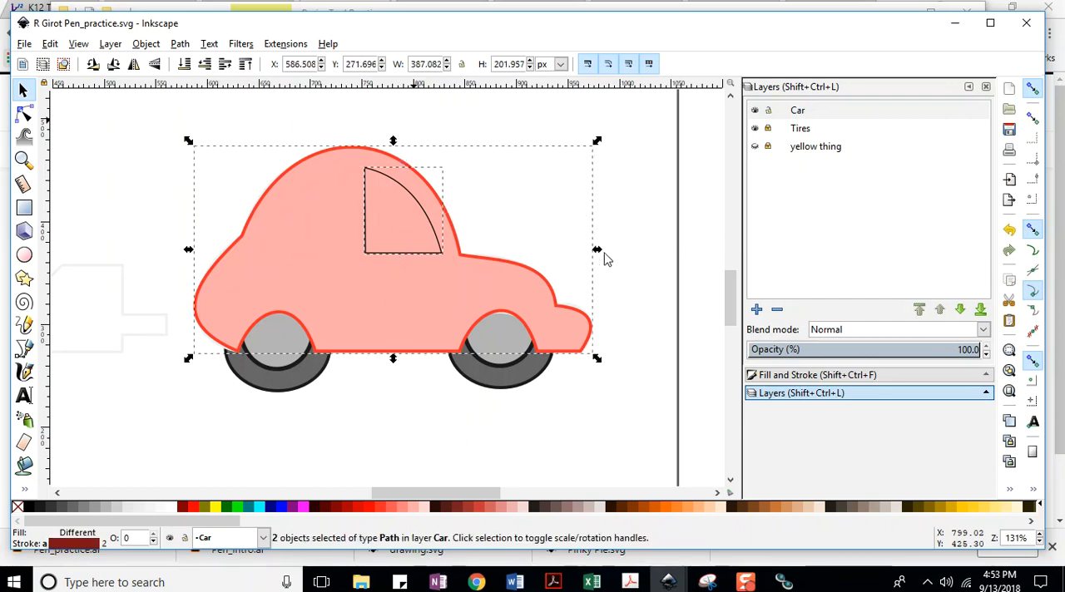
{"action": "left_click", "coordinate": [182, 46]}
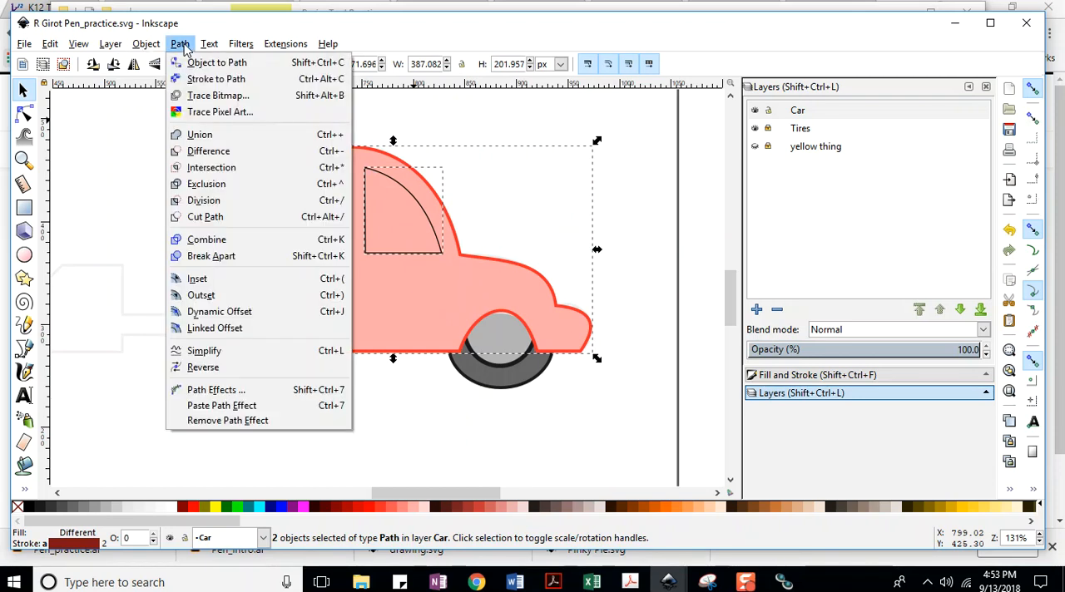
{"action": "left_click", "coordinate": [209, 152]}
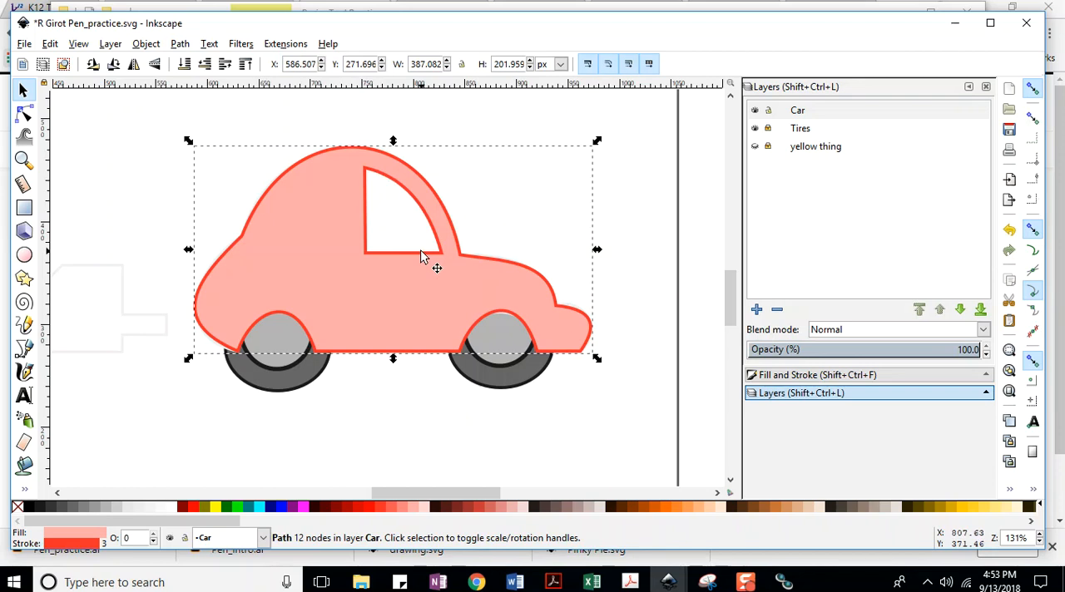
{"action": "key", "text": "ctrl+z"}
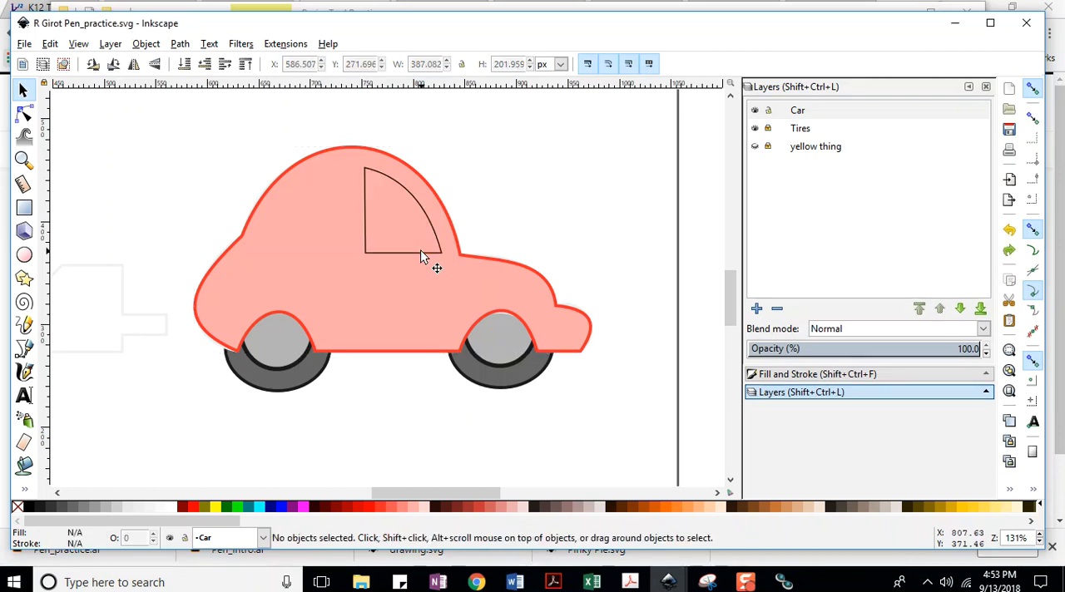
Paste a copy of the front window outline and flip the copy horizontally.
{"action": "left_click", "coordinate": [366, 183]}
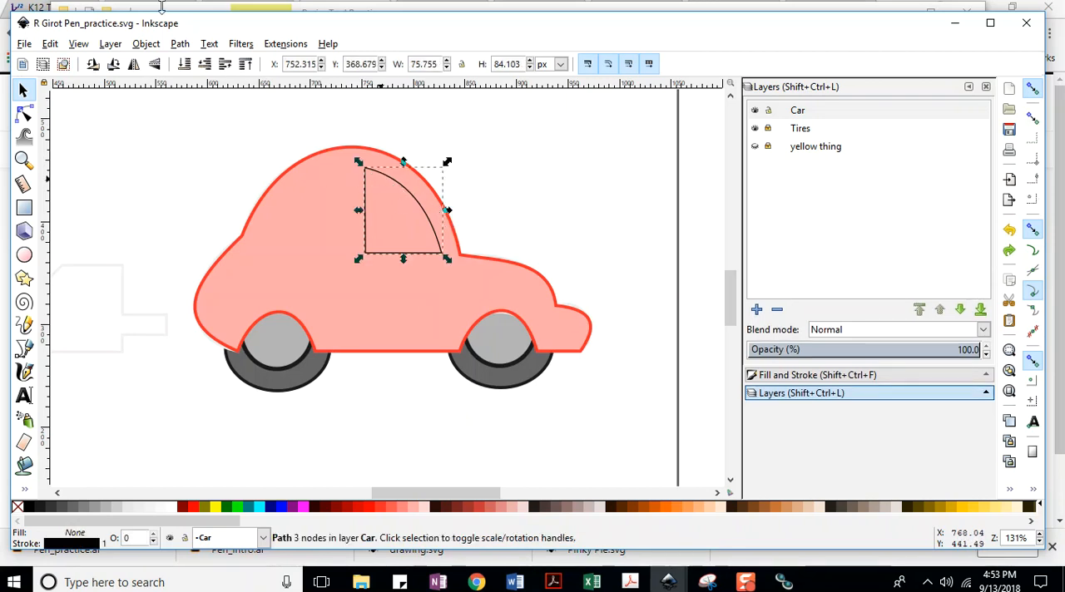
{"action": "key", "text": "ctrl"}
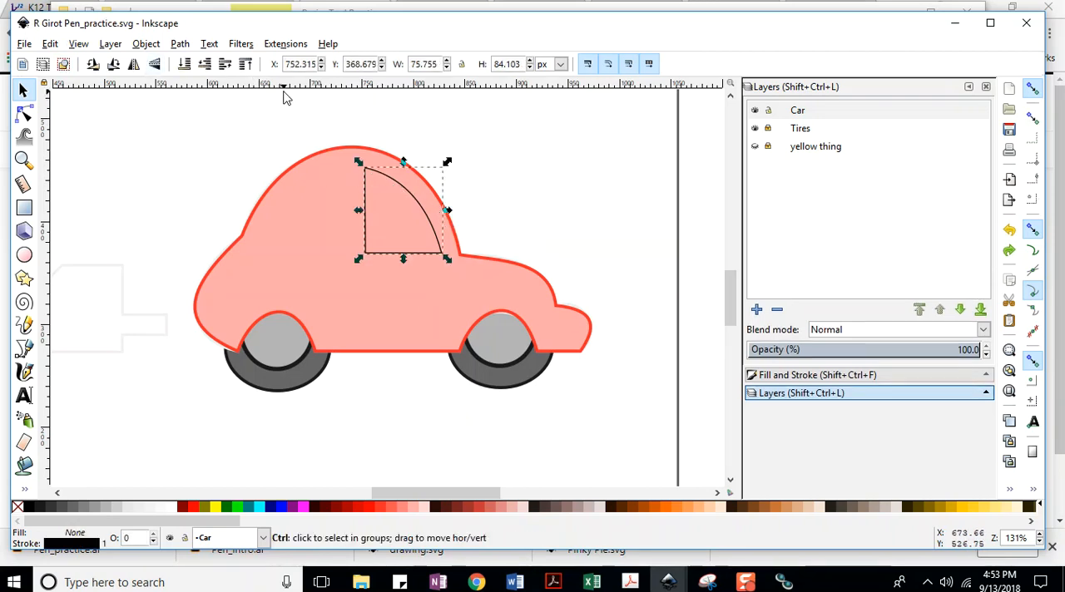
{"action": "key", "text": "ctrl+v"}
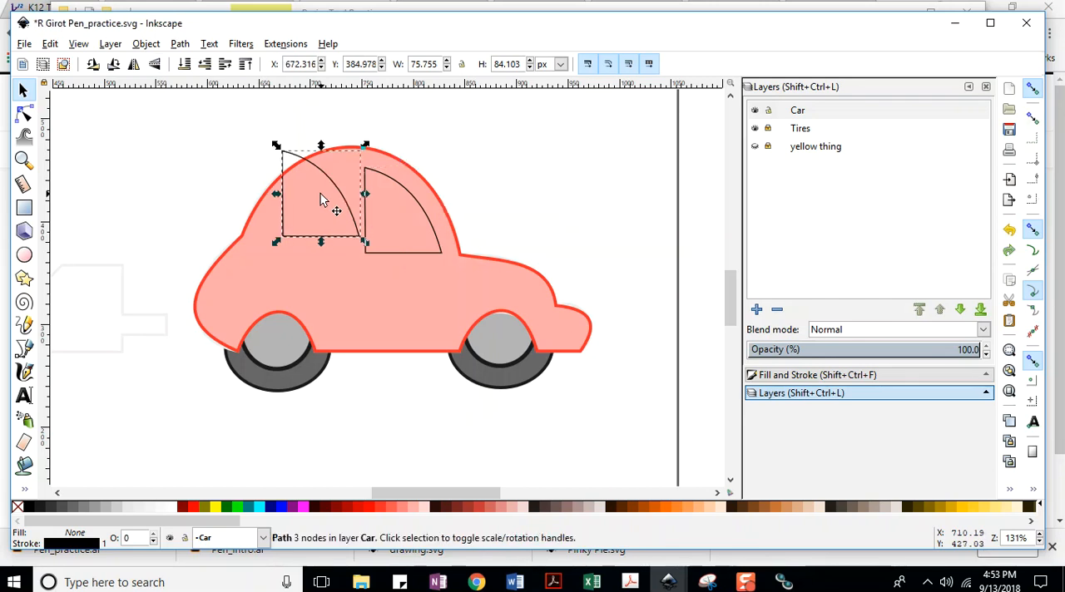
{"action": "left_click", "coordinate": [134, 66]}
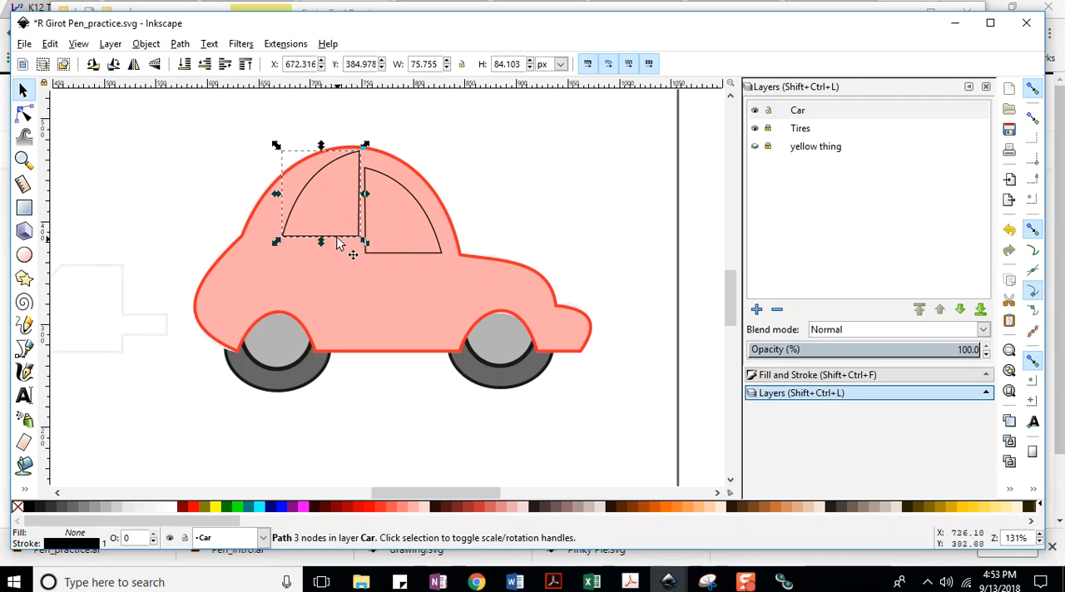
Move the flipped window copy behind the front window, level with it, at about X 655 px and Y 370 px.
{"action": "left_click_drag", "start_coordinate": [311, 178], "coordinate": [293, 199]}
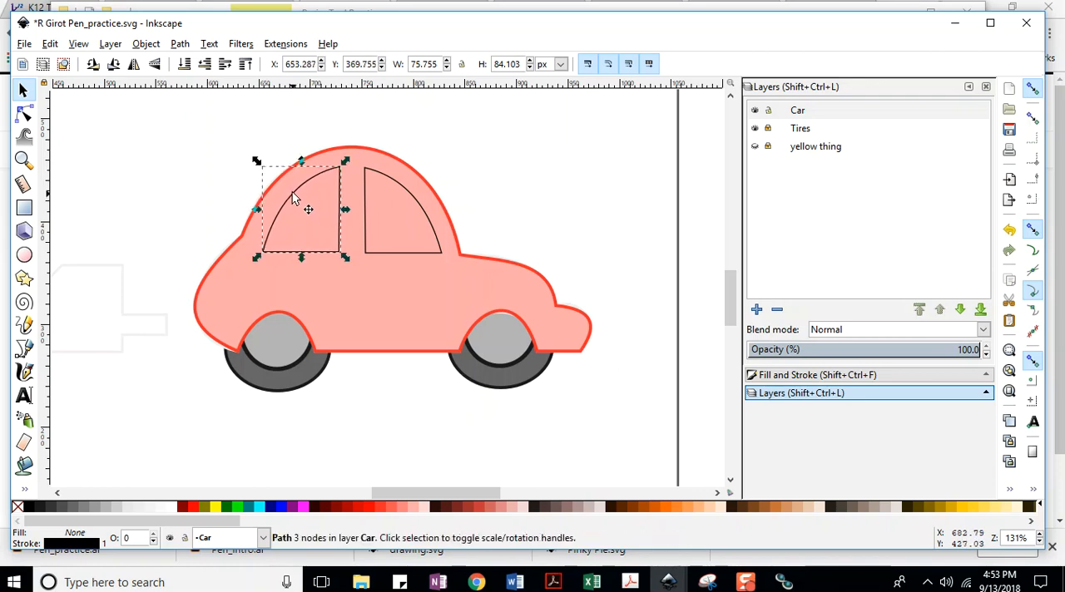
{"action": "key", "text": "Up"}
{"action": "key", "text": "Down"}
{"action": "key", "text": "Right"}
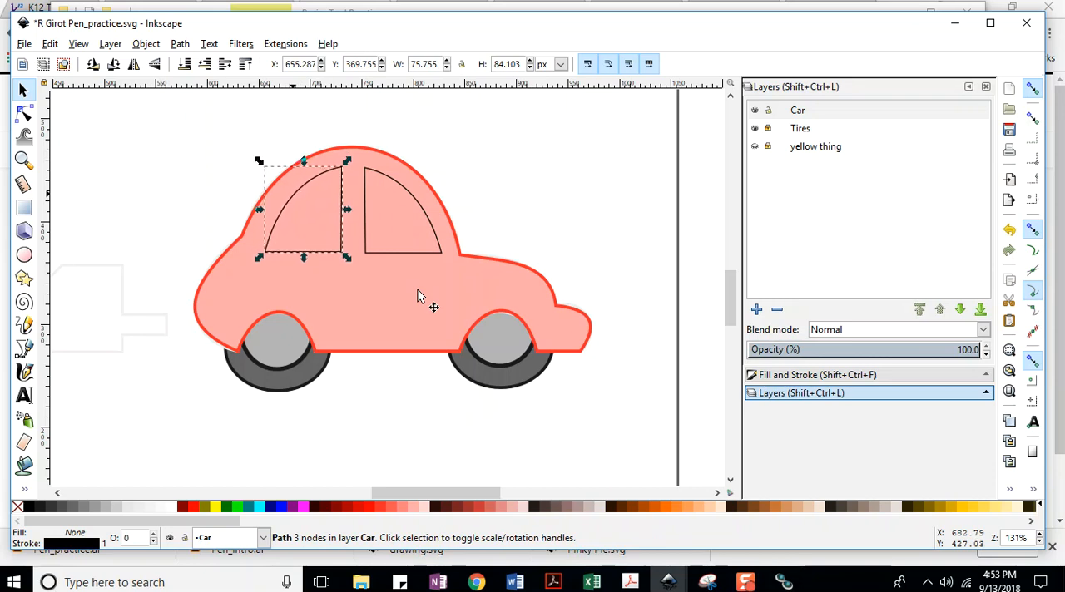
Try shifting the rear window upward in large increments and bring it back down by the same amount.
{"action": "key", "text": "shift+Up"}
{"action": "key", "text": "shift+Up"}
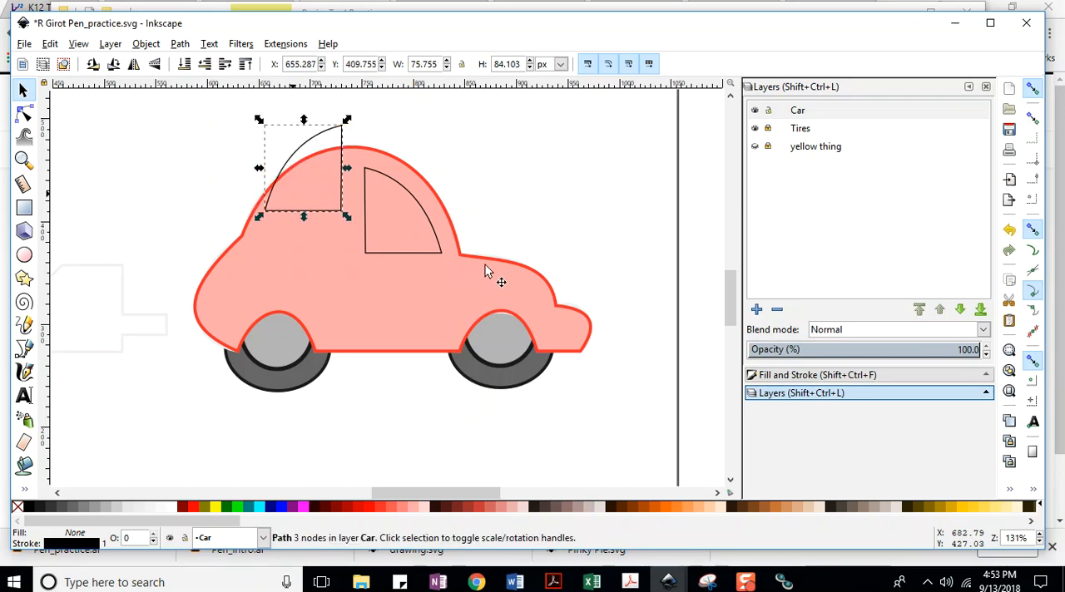
{"action": "key", "text": "shift+Down"}
{"action": "key", "text": "shift+Down"}
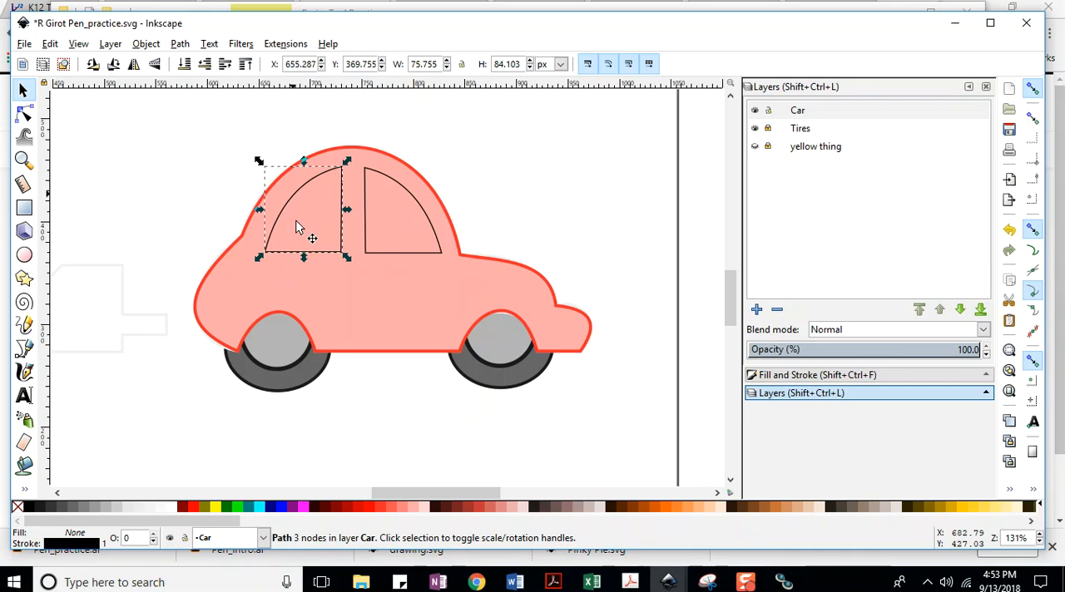
Nudge the rear window toward the front window to X 665.287 px and save the document.
{"action": "key", "text": "Right"}
{"action": "key", "text": "Right"}
{"action": "key", "text": "Right"}
{"action": "key", "text": "Right"}
{"action": "key", "text": "Right"}
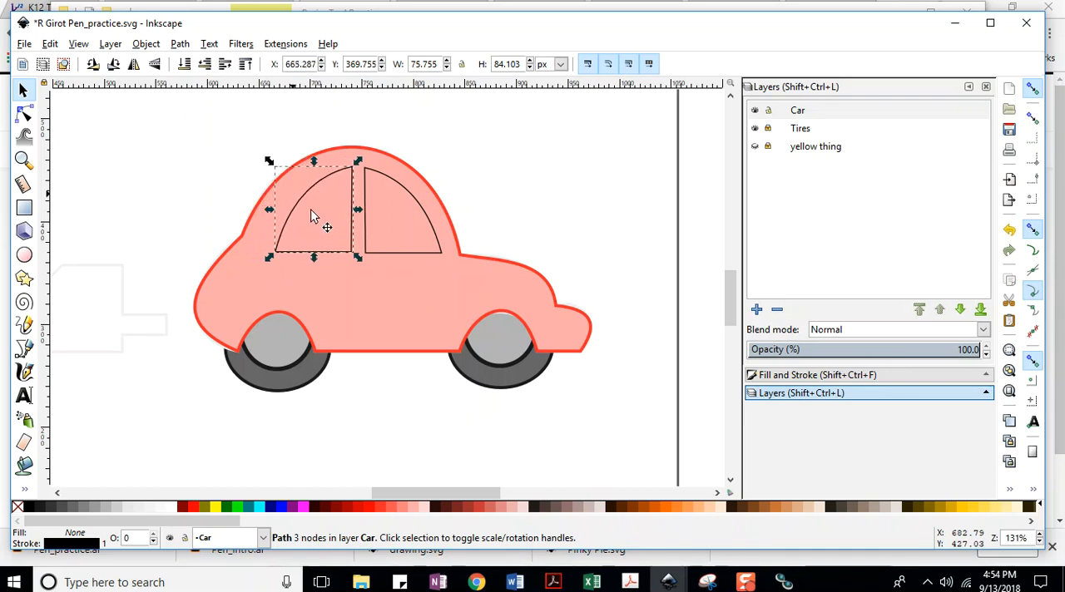
{"action": "left_click", "coordinate": [24, 44]}
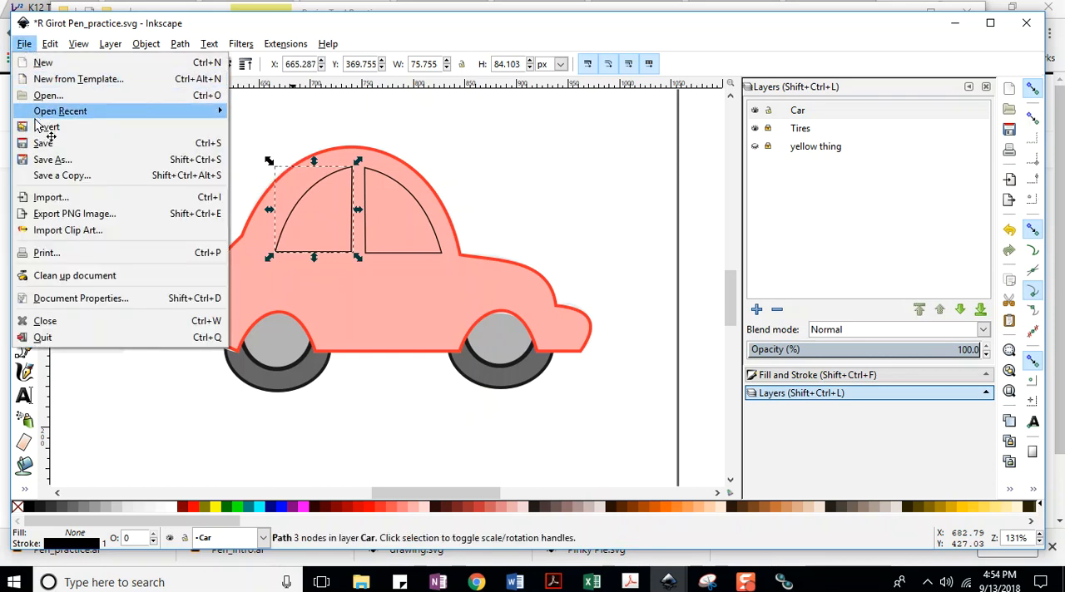
{"action": "left_click", "coordinate": [43, 147]}
Reshape the rear window with a fuller curve and its lower rear corner node at about X 660 px, and save the document.
{"action": "left_click", "coordinate": [24, 113]}
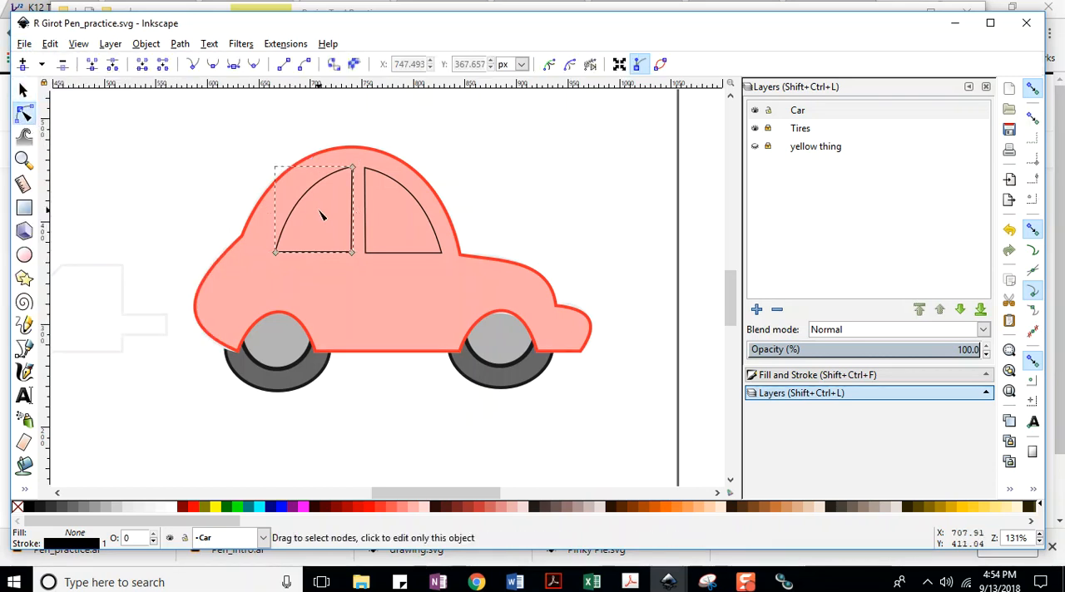
{"action": "left_click_drag", "start_coordinate": [312, 214], "coordinate": [310, 212]}
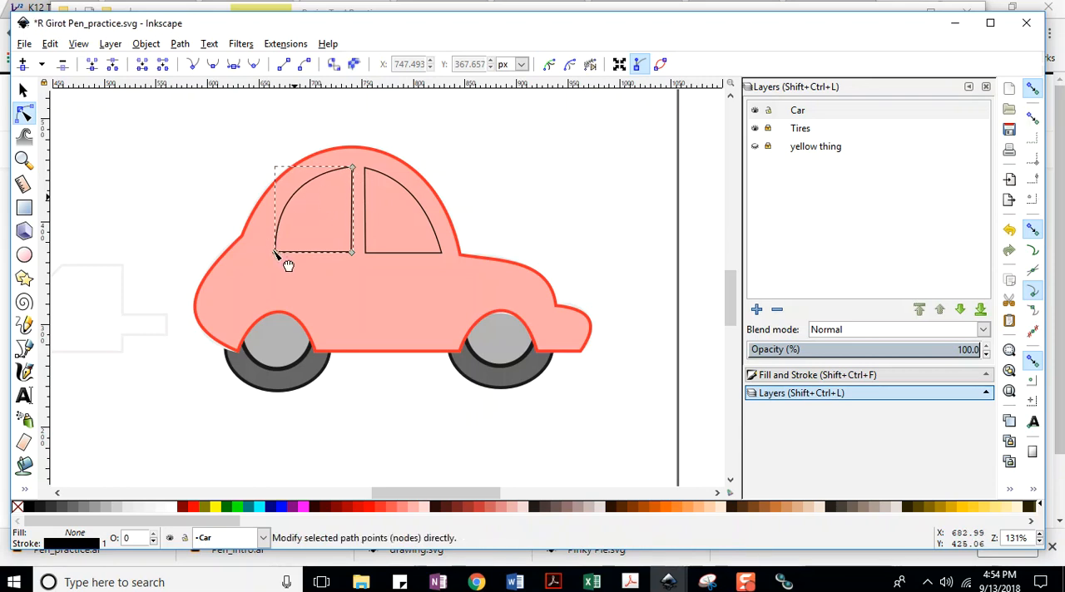
{"action": "mouse_move", "coordinate": [276, 253]}
{"action": "left_mouse_down"}
{"action": "mouse_move", "coordinate": [261, 254]}
{"action": "mouse_move", "coordinate": [272, 254]}
{"action": "left_mouse_up"}
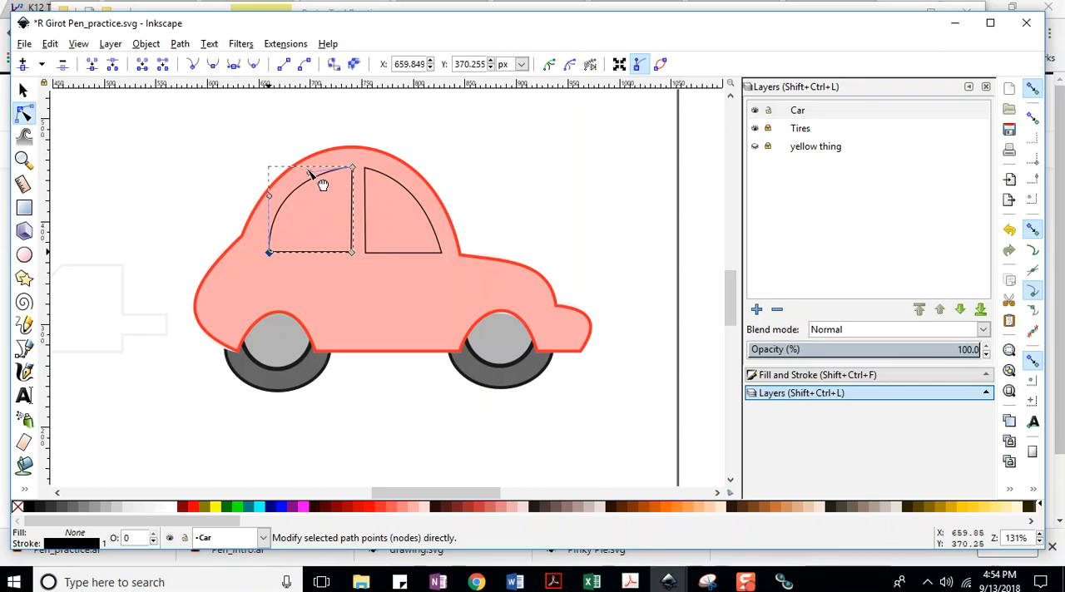
{"action": "left_click_drag", "start_coordinate": [309, 173], "coordinate": [311, 163]}
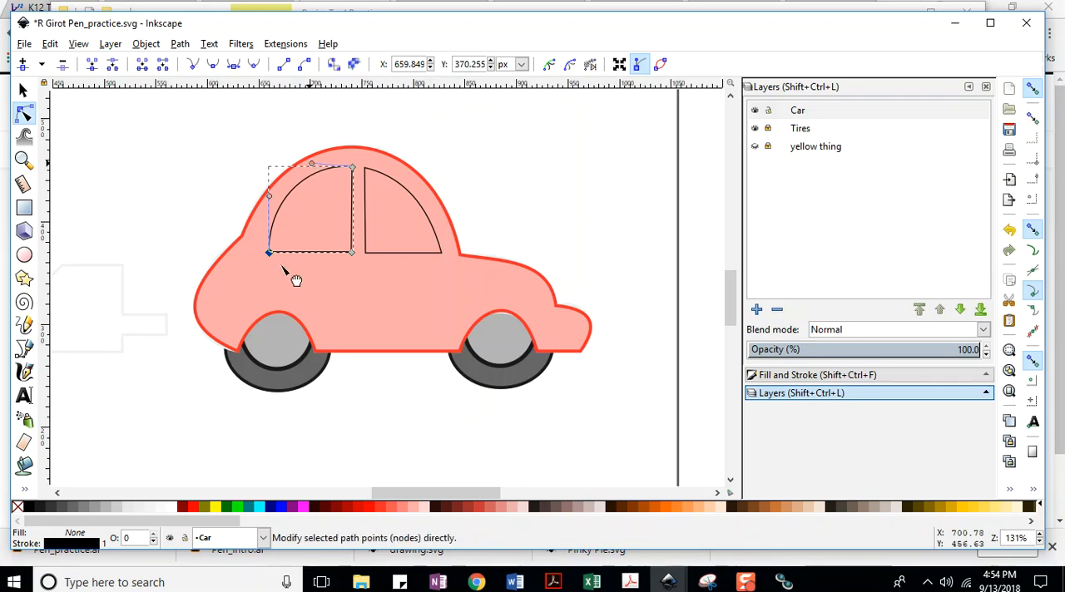
{"action": "left_click", "coordinate": [24, 44]}
{"action": "left_click", "coordinate": [46, 142]}
Try subtracting both windows from the car body at once with Difference, and save the document after undoing it.
{"action": "left_click", "coordinate": [23, 92]}
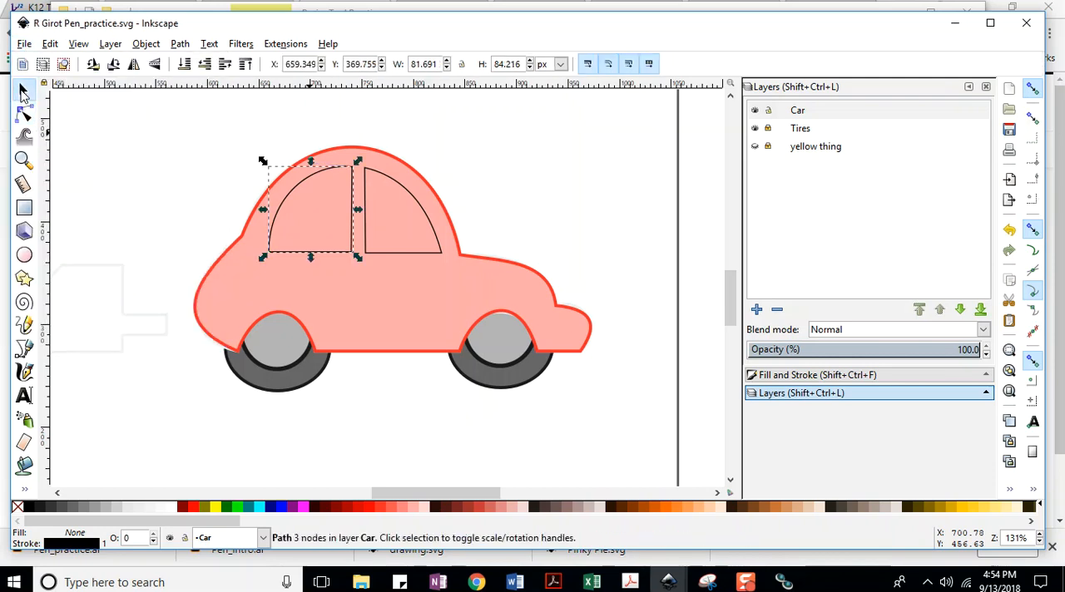
{"action": "left_click", "coordinate": [379, 175], "text": "shift"}
{"action": "left_click", "coordinate": [383, 159], "text": "shift"}
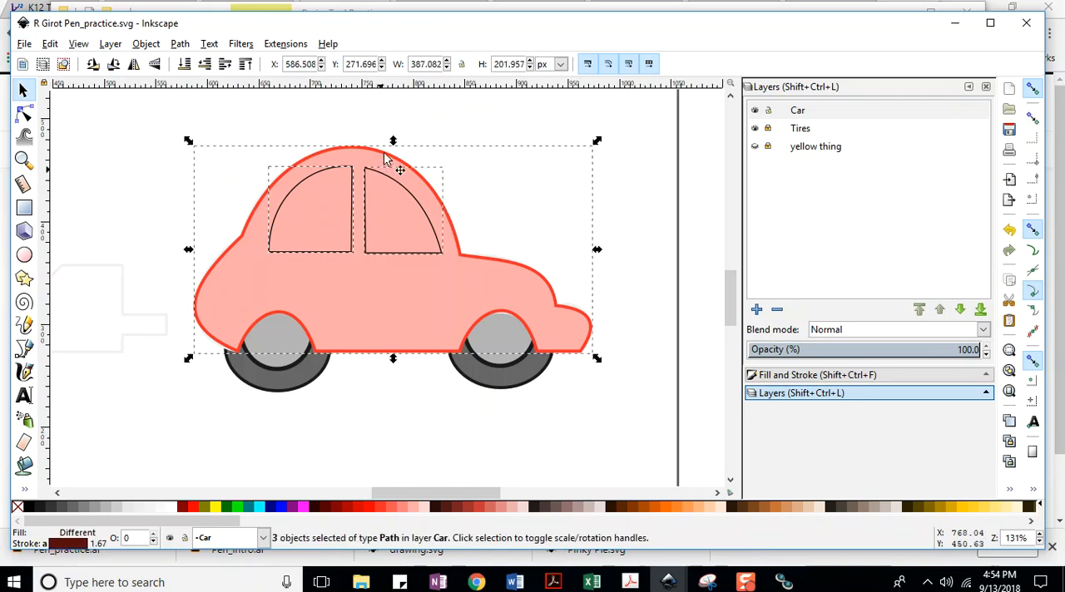
{"action": "left_click", "coordinate": [147, 44]}
{"action": "left_click", "coordinate": [181, 45]}
{"action": "left_click", "coordinate": [181, 45]}
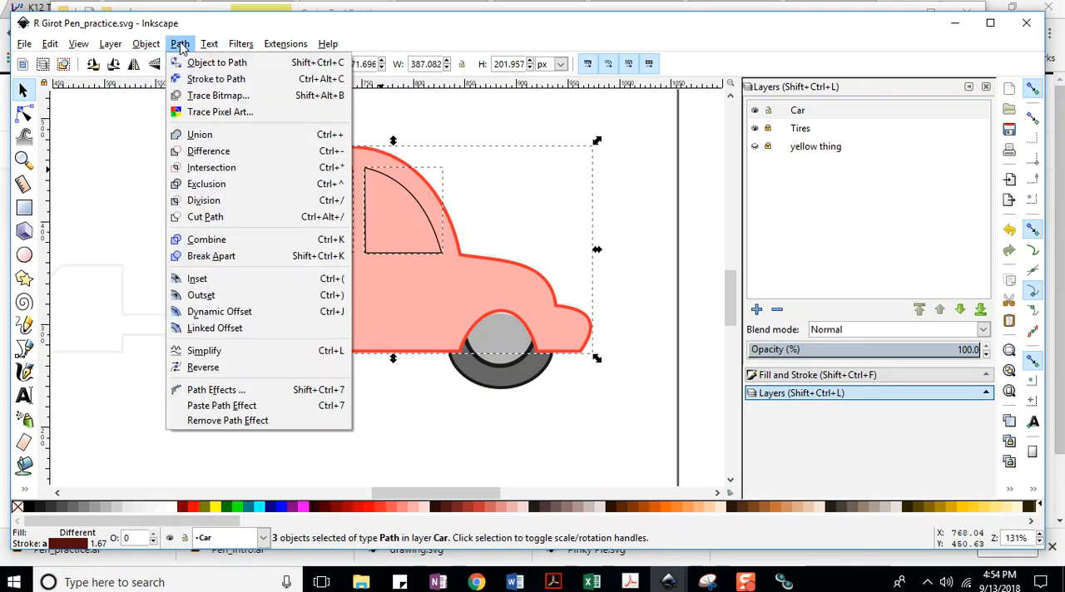
{"action": "left_click", "coordinate": [208, 152]}
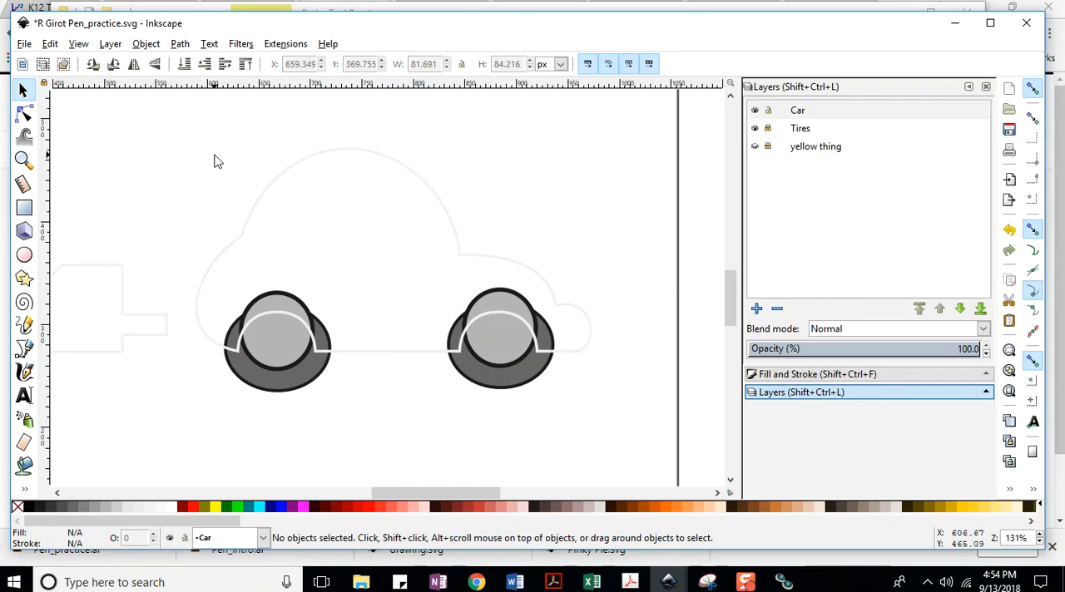
{"action": "key", "text": "ctrl+z"}
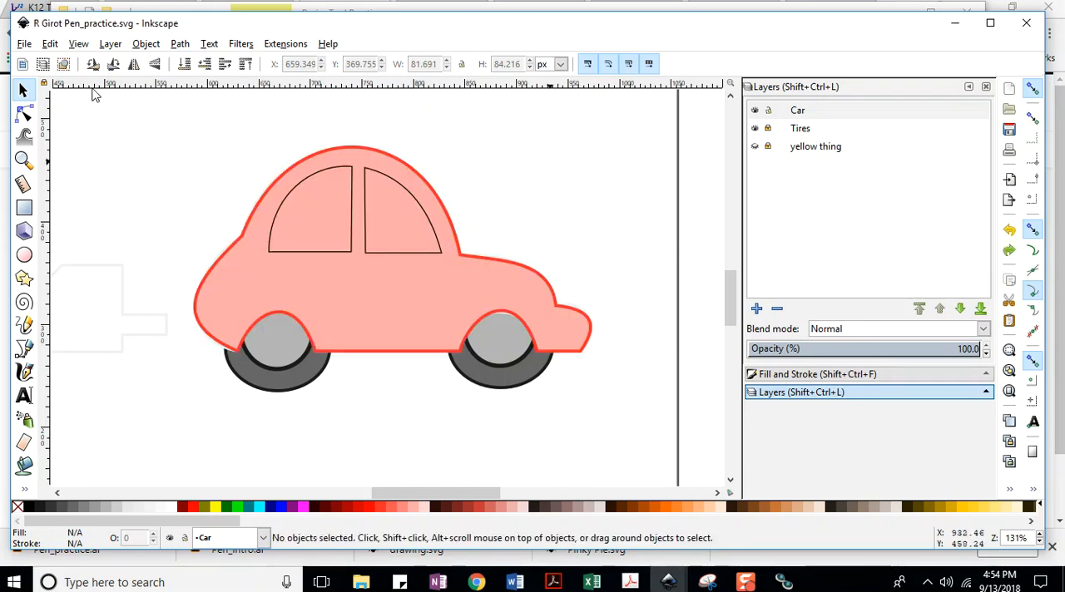
{"action": "left_click", "coordinate": [24, 43]}
{"action": "left_click", "coordinate": [45, 142]}
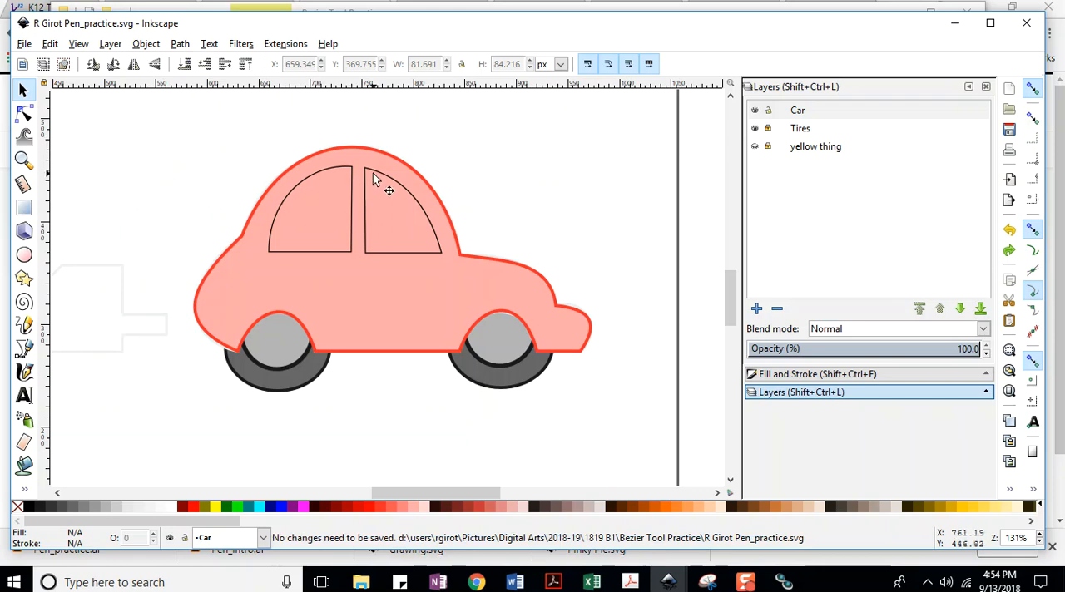
Subtract only the front window from the car body with Difference and save the document.
{"action": "left_click", "coordinate": [401, 186]}
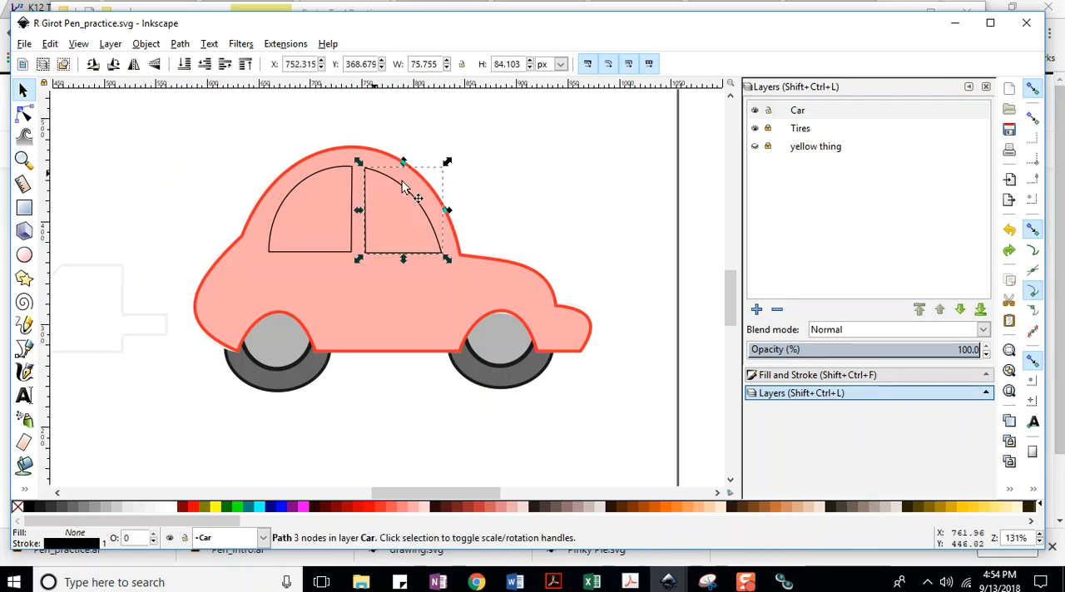
{"action": "left_click", "coordinate": [370, 150], "text": "shift"}
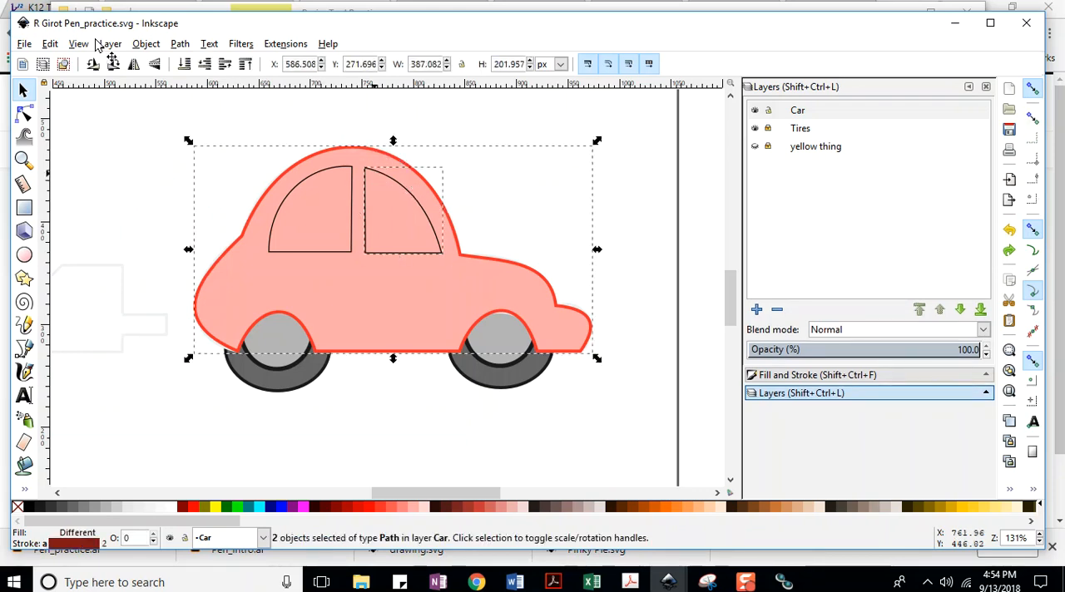
{"action": "left_click", "coordinate": [180, 44]}
{"action": "left_click", "coordinate": [210, 165]}
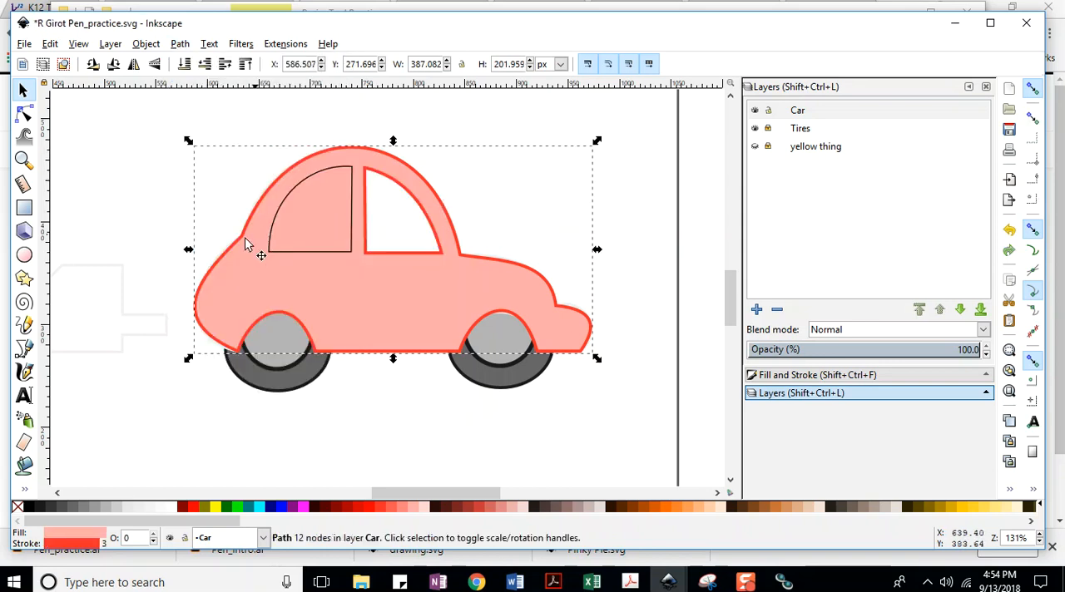
{"action": "left_click", "coordinate": [156, 225]}
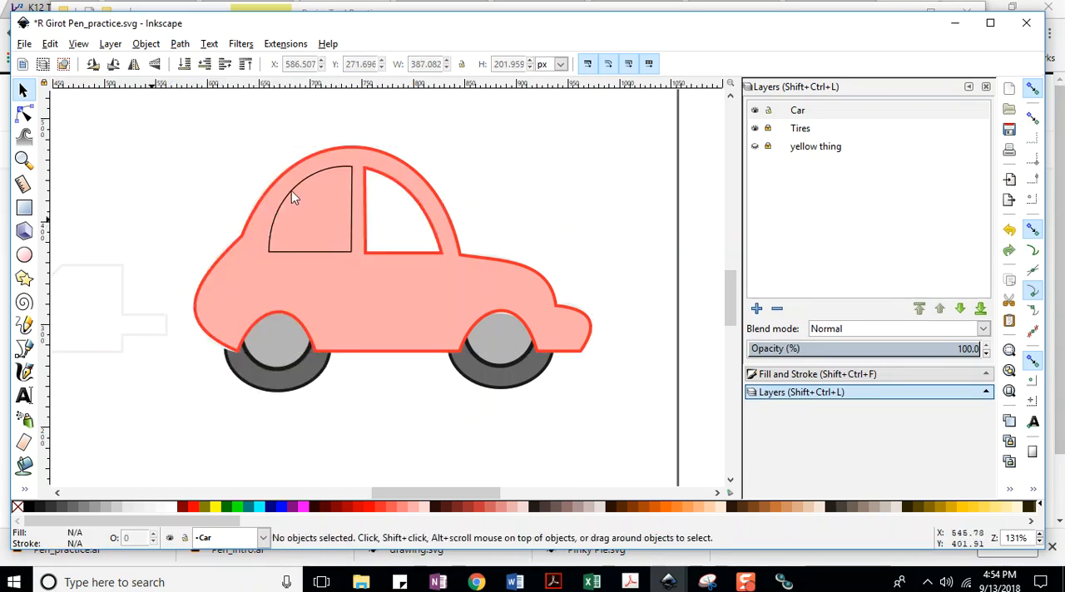
{"action": "left_click", "coordinate": [24, 43]}
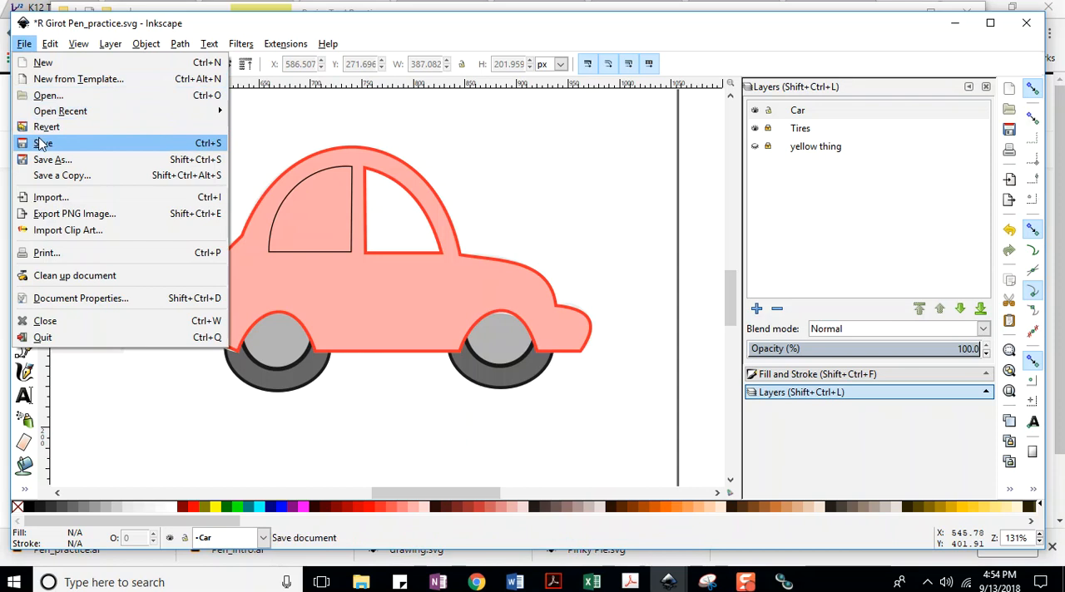
{"action": "left_click", "coordinate": [41, 141]}
Subtract the rear window from the car body with Difference.
{"action": "left_click", "coordinate": [319, 181]}
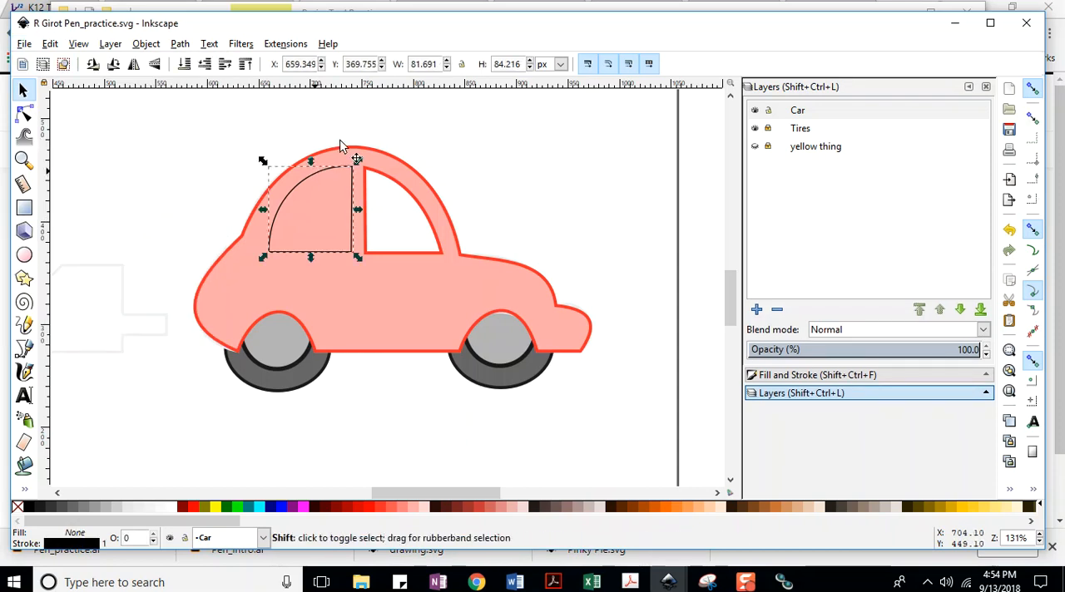
{"action": "left_click", "coordinate": [341, 155], "text": "shift"}
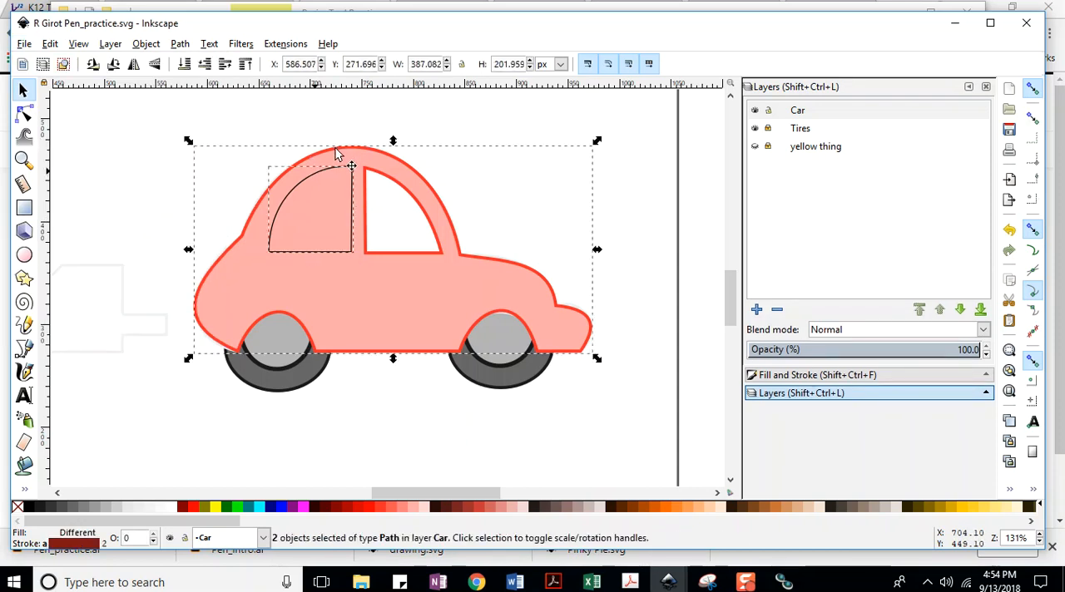
{"action": "left_click", "coordinate": [180, 43]}
{"action": "left_click", "coordinate": [199, 150]}
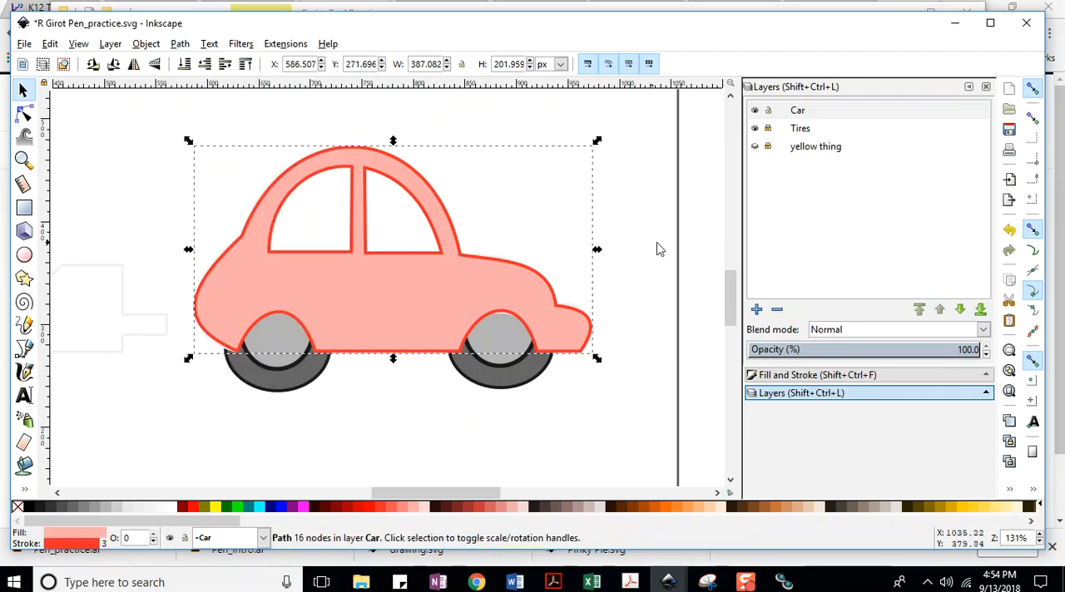
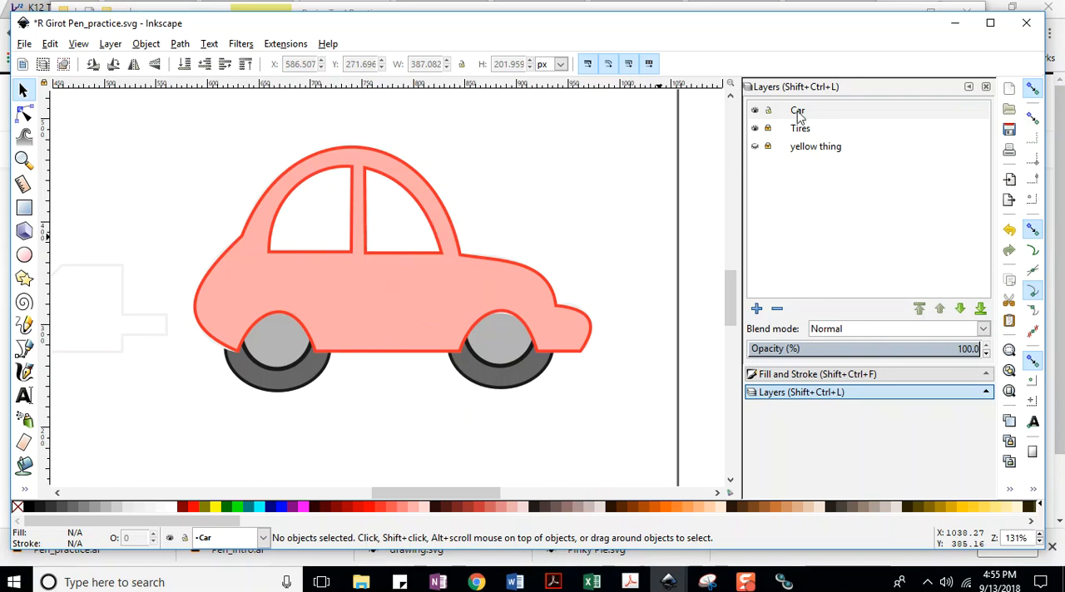
Save the document and add a layer named Driver positioned below the Car layer.
{"action": "left_click", "coordinate": [28, 45]}
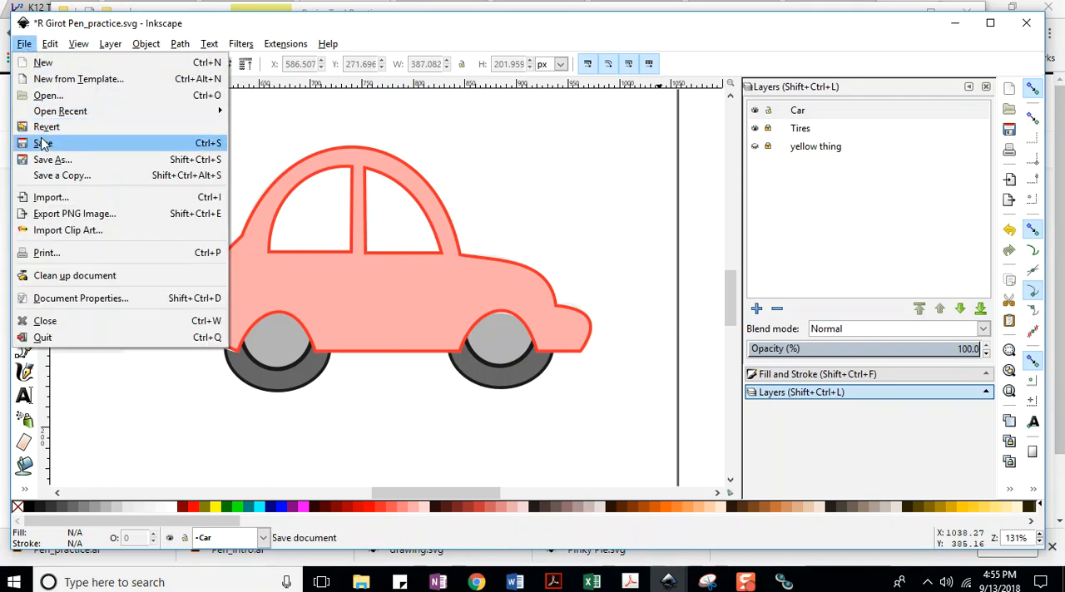
{"action": "left_click", "coordinate": [127, 144]}
{"action": "left_click", "coordinate": [756, 309]}
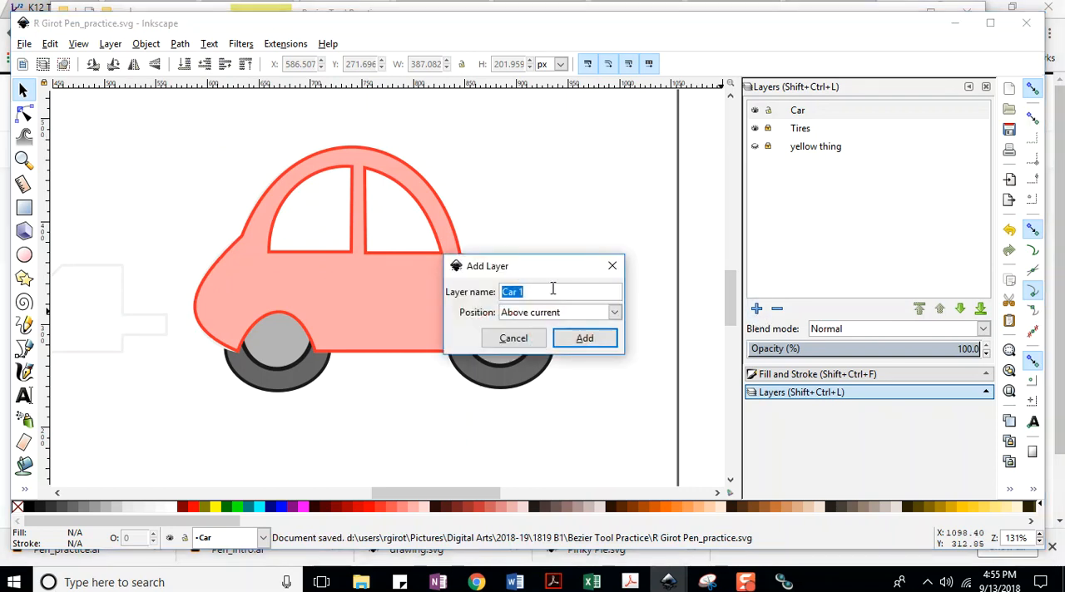
{"action": "type", "text": "Driver"}
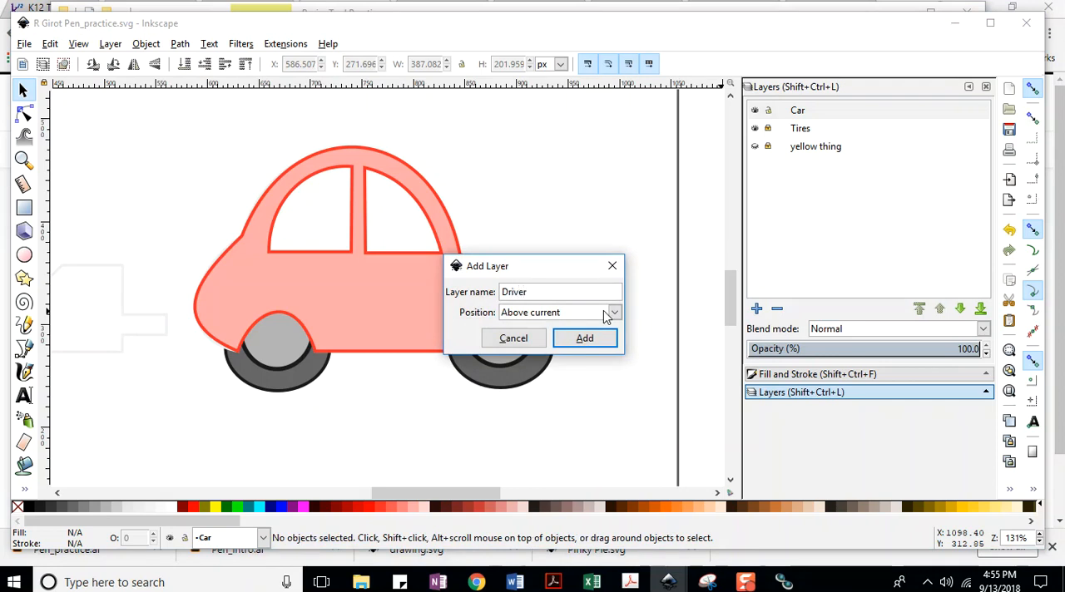
{"action": "left_click", "coordinate": [613, 312]}
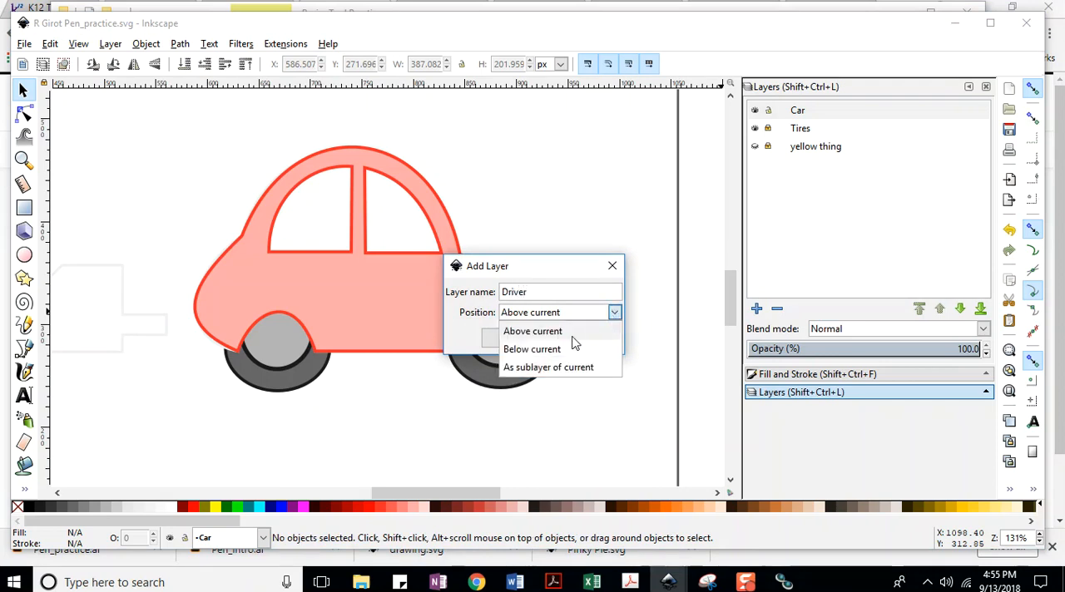
{"action": "left_click", "coordinate": [563, 349]}
{"action": "left_click", "coordinate": [600, 340]}
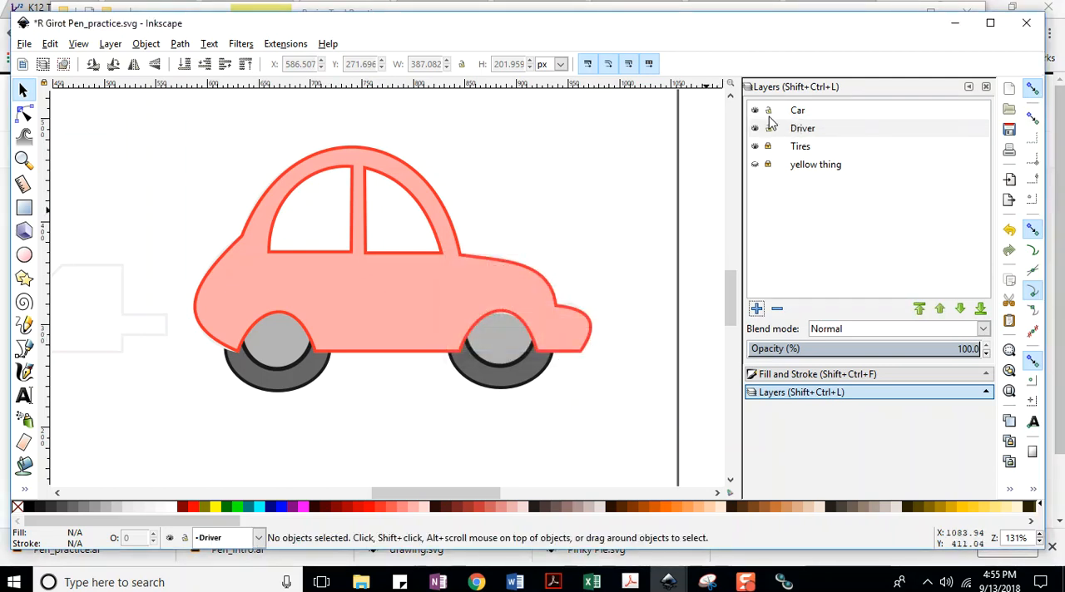
Lower the Car layer's opacity to 38.5%.
{"action": "left_click", "coordinate": [807, 113]}
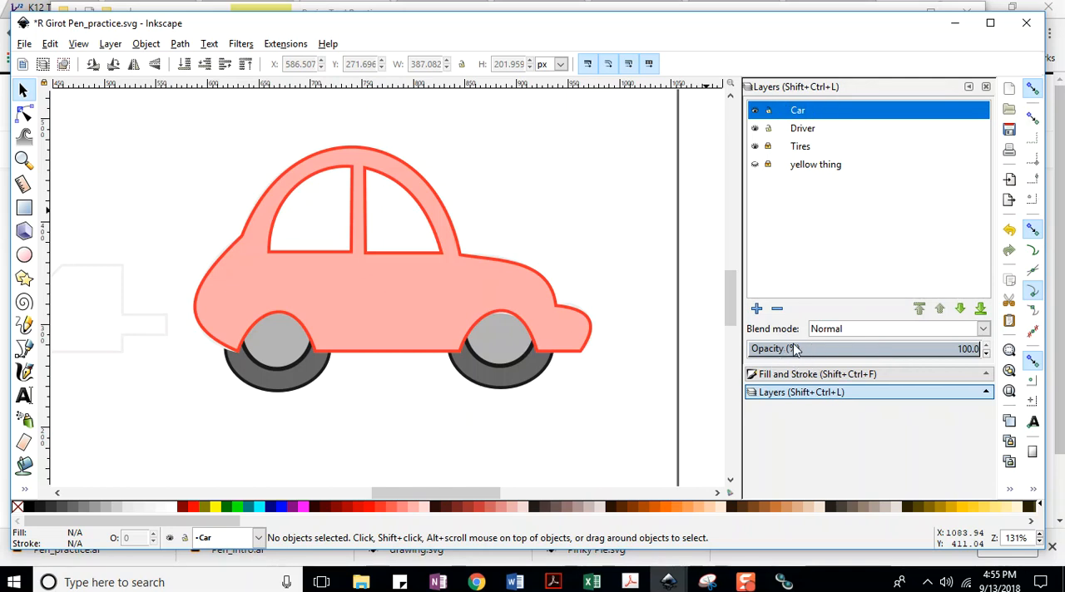
{"action": "left_click", "coordinate": [984, 353]}
{"action": "left_click_drag", "start_coordinate": [909, 353], "coordinate": [834, 354]}
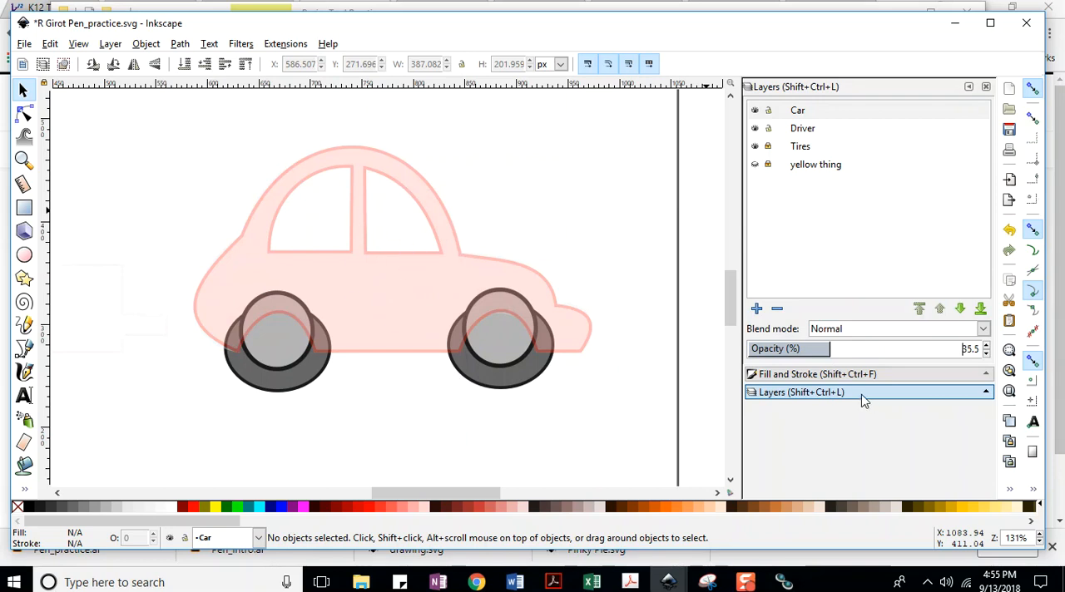
{"action": "mouse_move", "coordinate": [832, 356]}
{"action": "left_mouse_down"}
{"action": "mouse_move", "coordinate": [988, 356]}
{"action": "mouse_move", "coordinate": [826, 352]}
{"action": "mouse_move", "coordinate": [984, 356]}
{"action": "mouse_move", "coordinate": [837, 352]}
{"action": "left_mouse_up"}
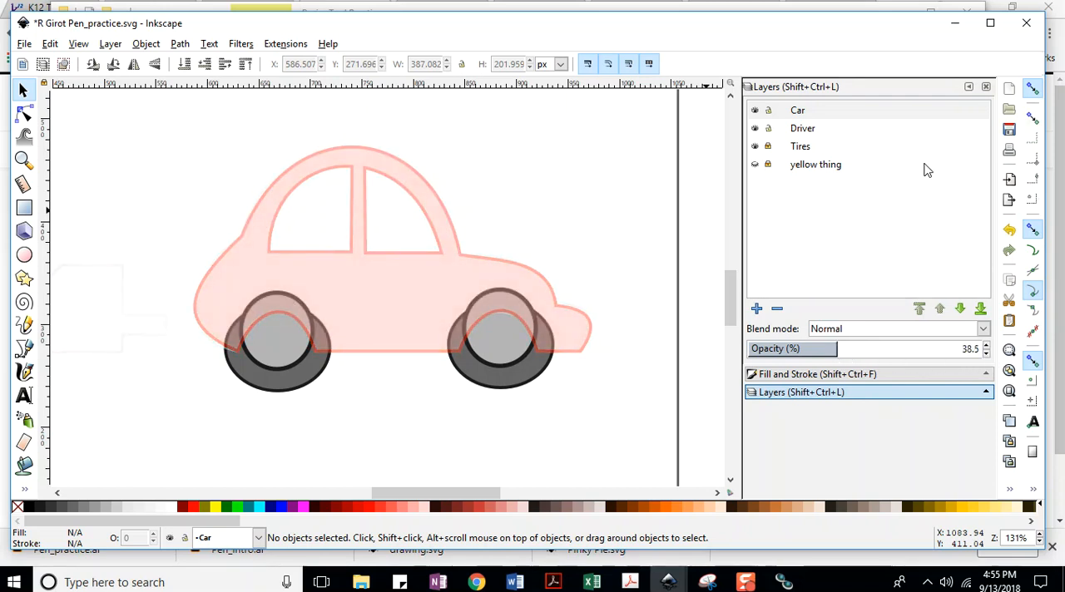
Lock the Car layer, make Driver the current layer, and save the document.
{"action": "left_click", "coordinate": [775, 113]}
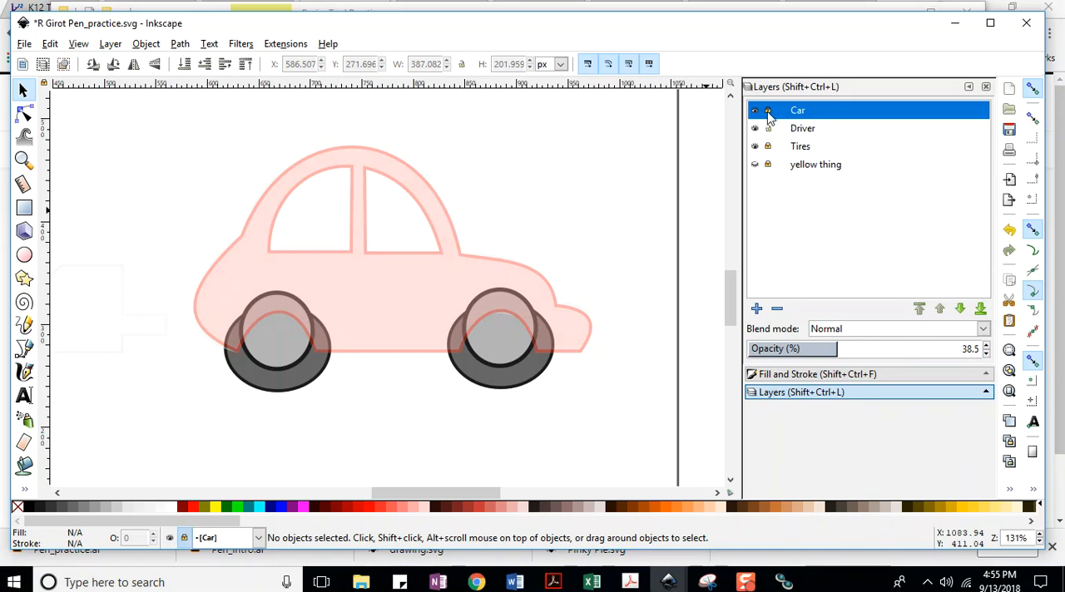
{"action": "left_click", "coordinate": [803, 131]}
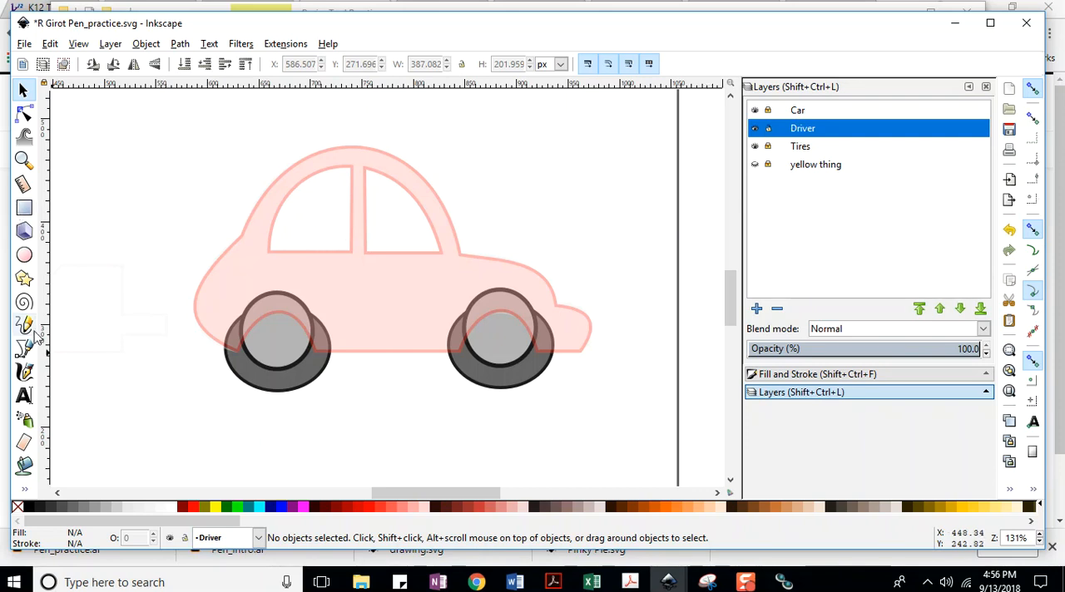
{"action": "left_click", "coordinate": [24, 44]}
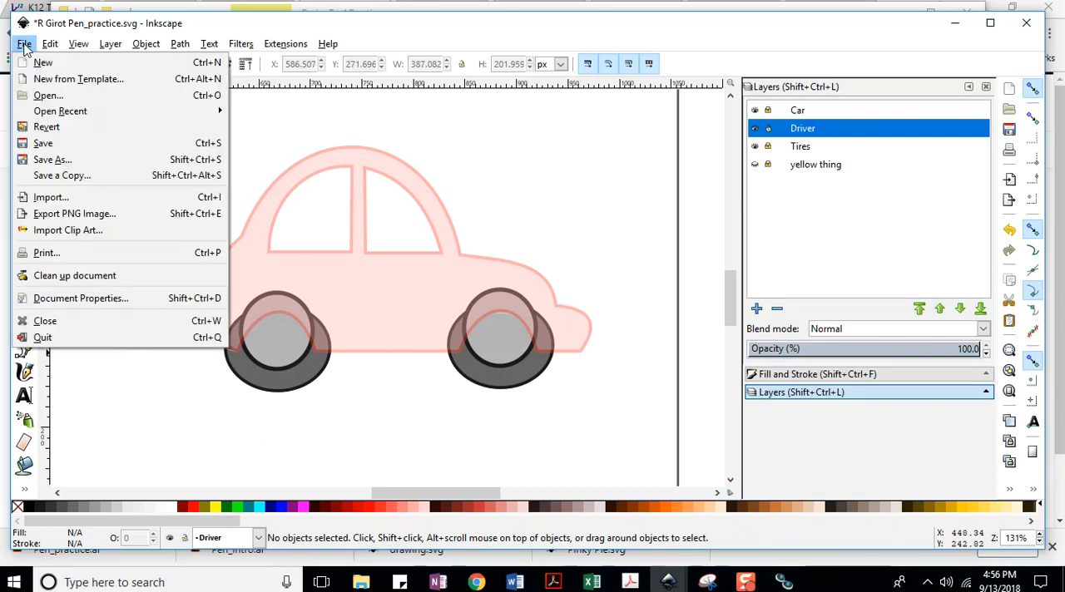
{"action": "left_click", "coordinate": [38, 143]}
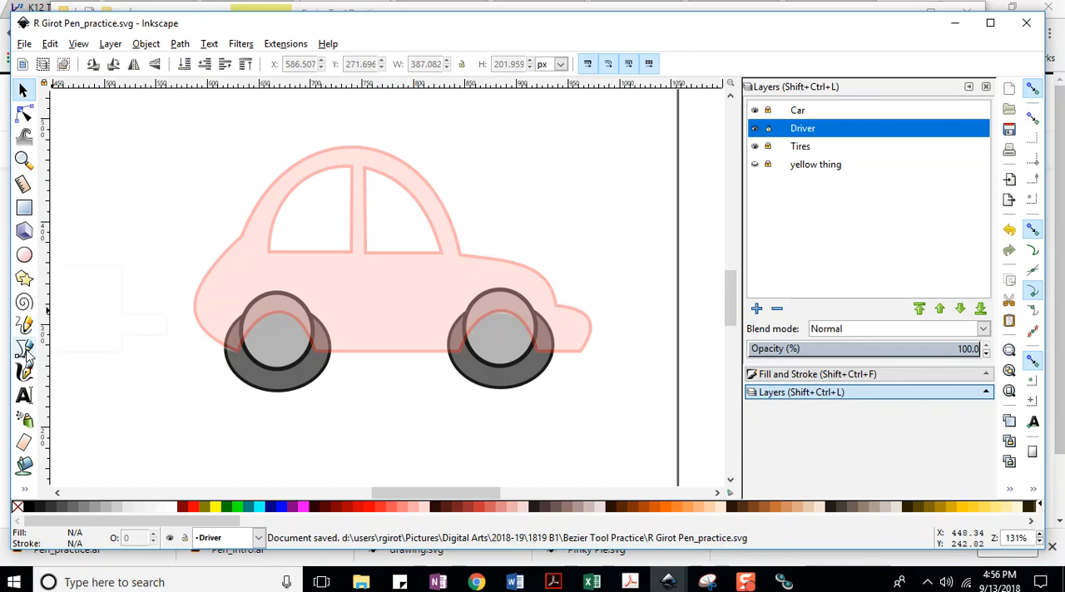
{"action": "left_click", "coordinate": [25, 350]}
{"action": "left_click", "coordinate": [24, 44]}
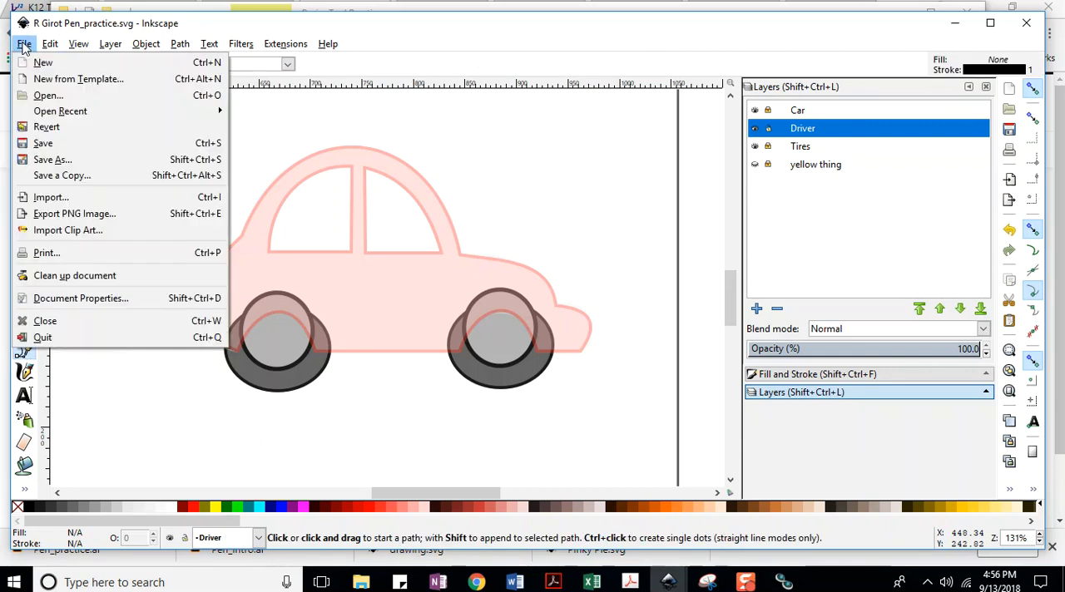
{"action": "left_click", "coordinate": [40, 143]}
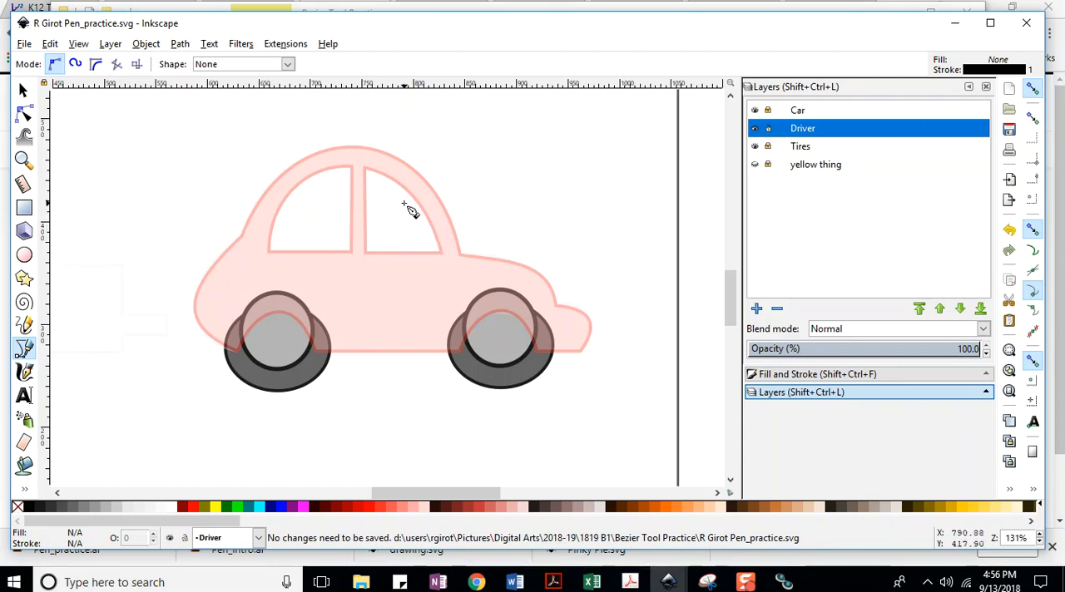
{"action": "left_click_drag", "start_coordinate": [403, 203], "coordinate": [413, 218]}
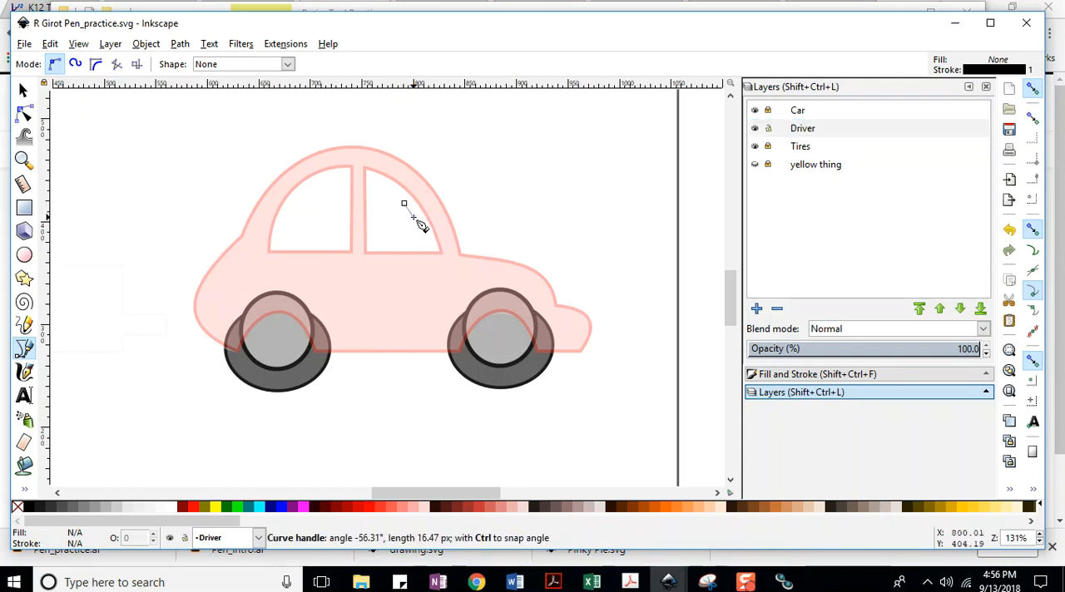
{"action": "key", "text": "ctrl+z"}
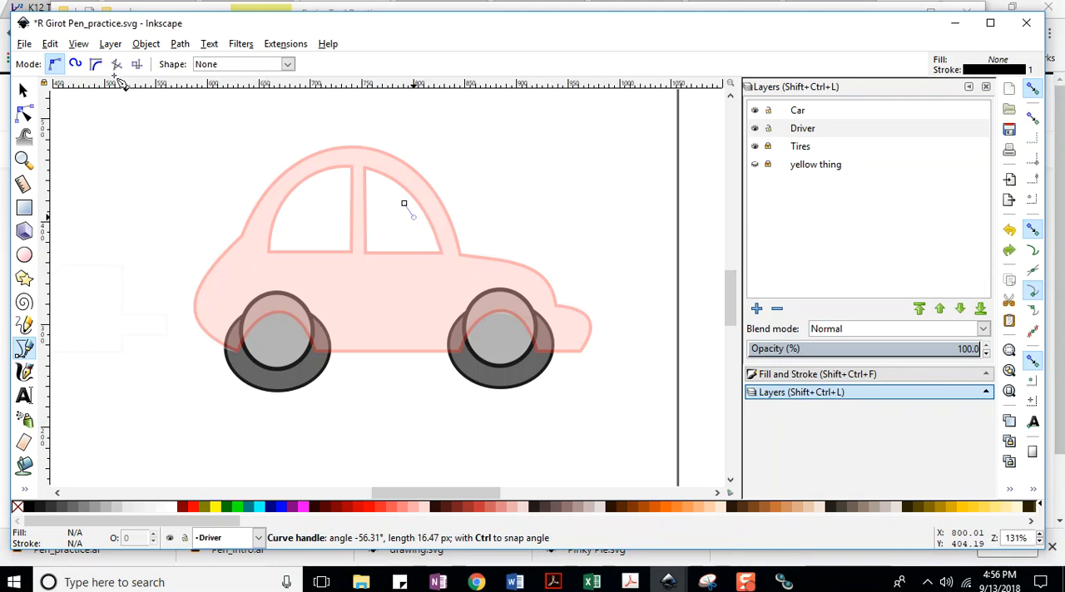
{"action": "key", "text": "ctrl+z"}
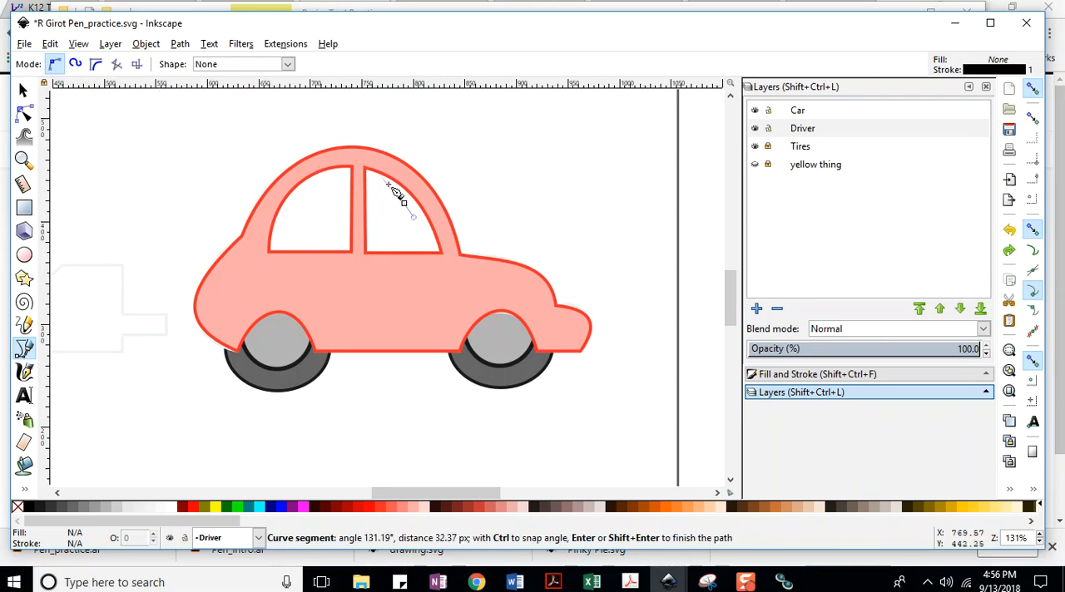
{"action": "key", "text": "Escape"}
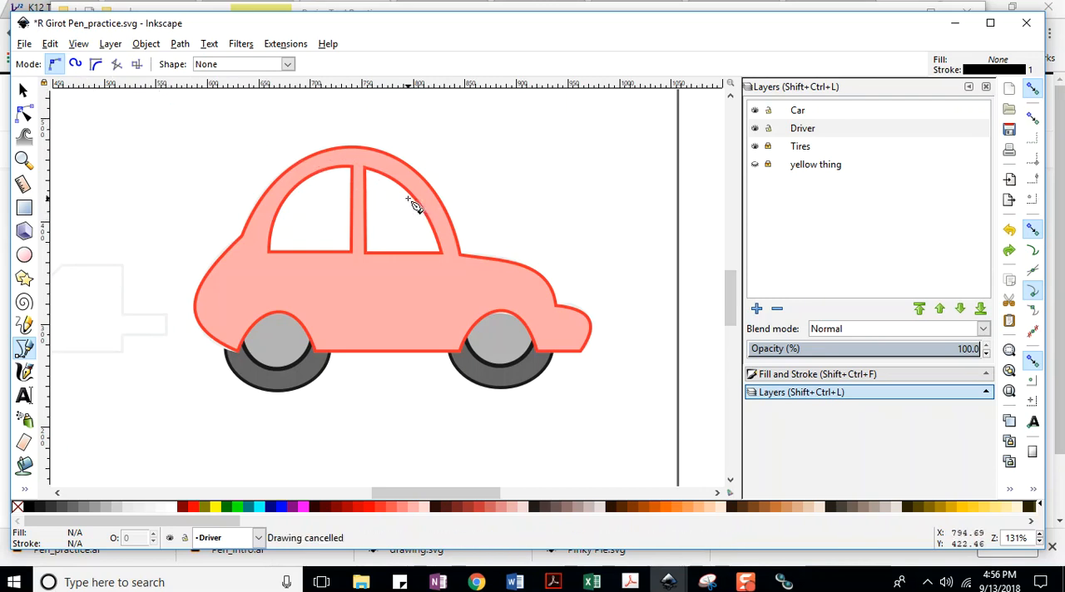
Redo the Car layer's opacity change and save the document.
{"action": "left_click", "coordinate": [51, 45]}
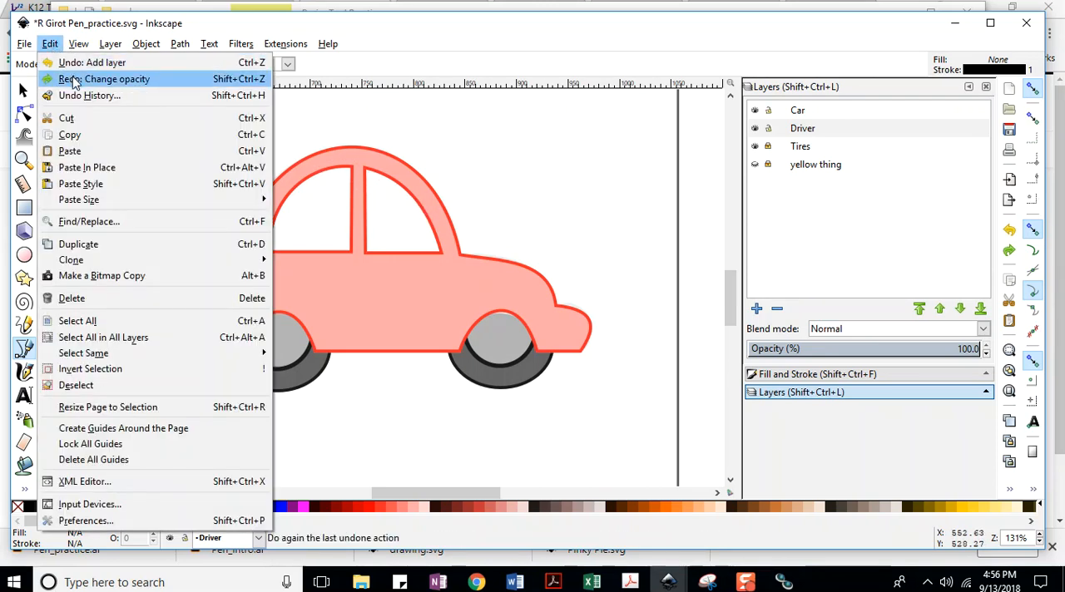
{"action": "left_click", "coordinate": [70, 79]}
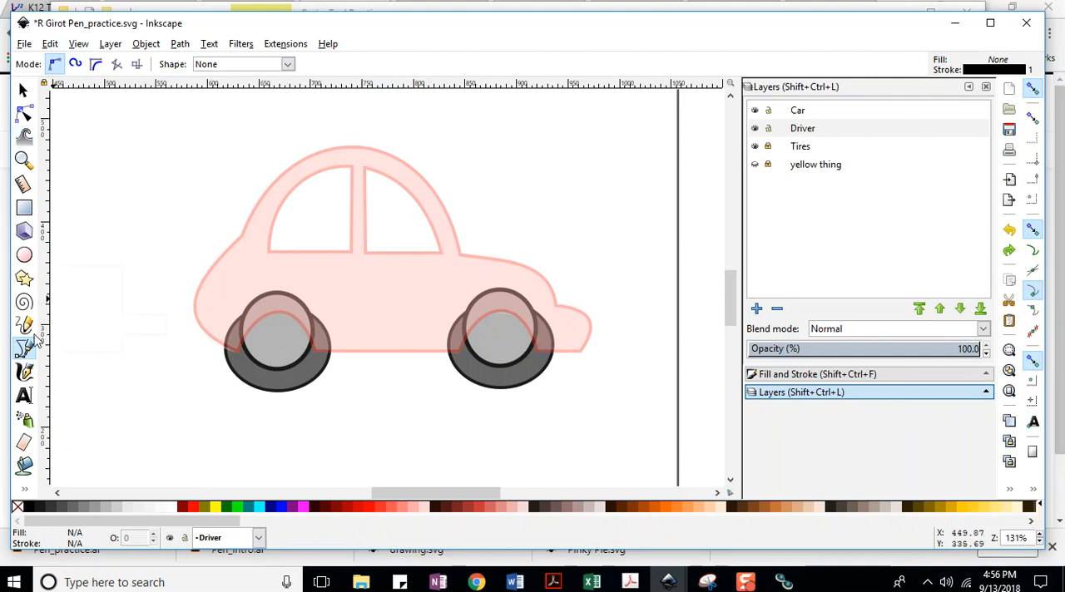
{"action": "left_click", "coordinate": [25, 45]}
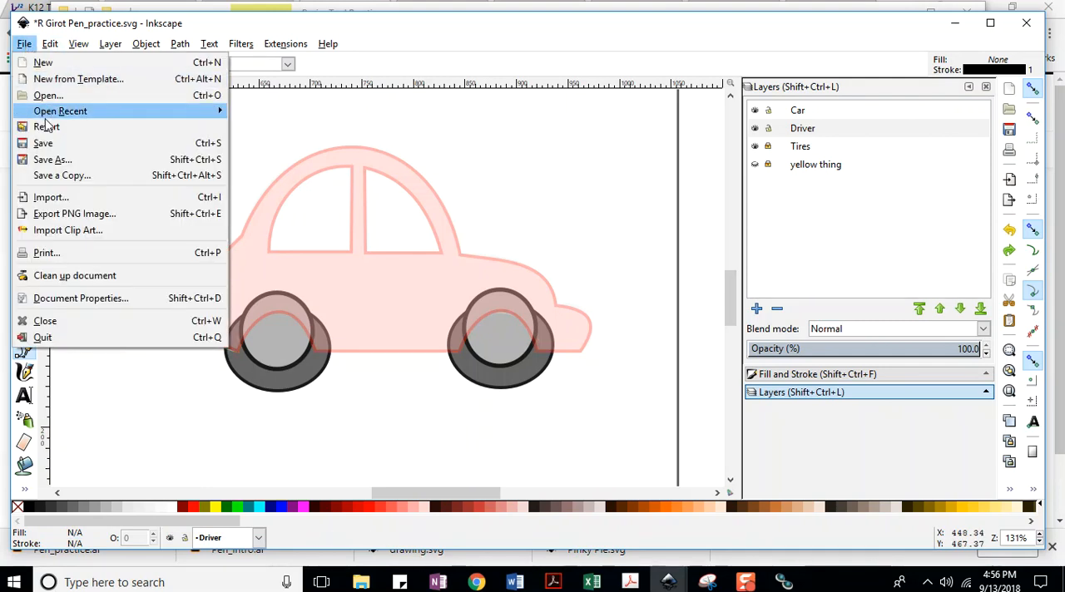
{"action": "left_click", "coordinate": [46, 144]}
Test a freehand Pencil line with smoothing at 13 in the empty area behind the car, and undo it.
{"action": "left_click", "coordinate": [26, 326]}
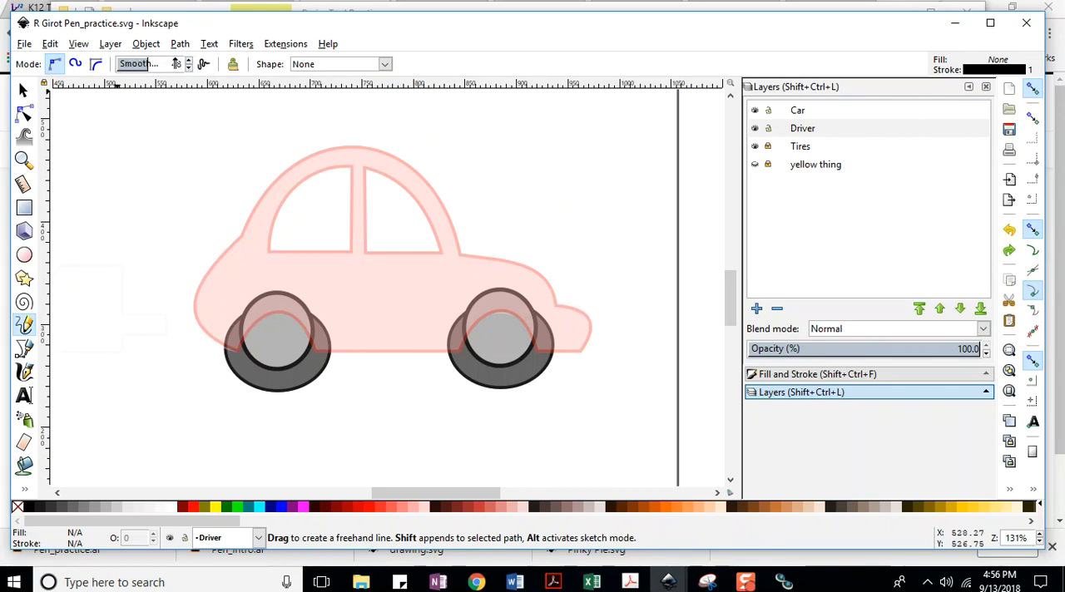
{"action": "left_click_drag", "start_coordinate": [124, 68], "coordinate": [123, 100]}
{"action": "left_click", "coordinate": [25, 43]}
{"action": "left_click", "coordinate": [131, 140]}
{"action": "mouse_move", "coordinate": [100, 129]}
{"action": "left_mouse_down"}
{"action": "mouse_move", "coordinate": [164, 184]}
{"action": "mouse_move", "coordinate": [151, 208]}
{"action": "mouse_move", "coordinate": [130, 139]}
{"action": "mouse_move", "coordinate": [115, 201]}
{"action": "mouse_move", "coordinate": [125, 281]}
{"action": "left_mouse_up"}
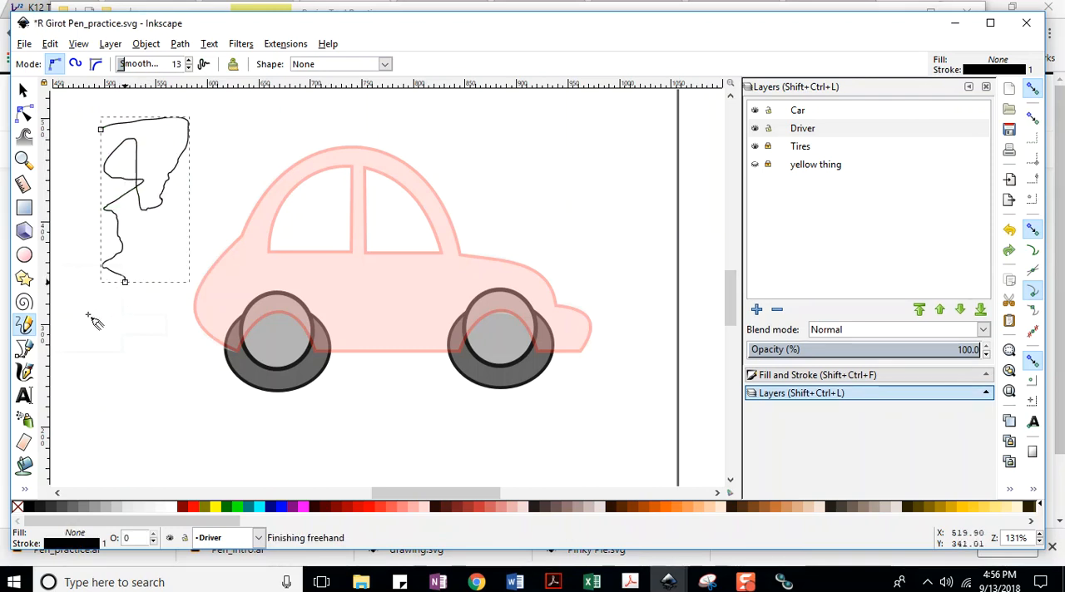
{"action": "key", "text": "ctrl+z"}
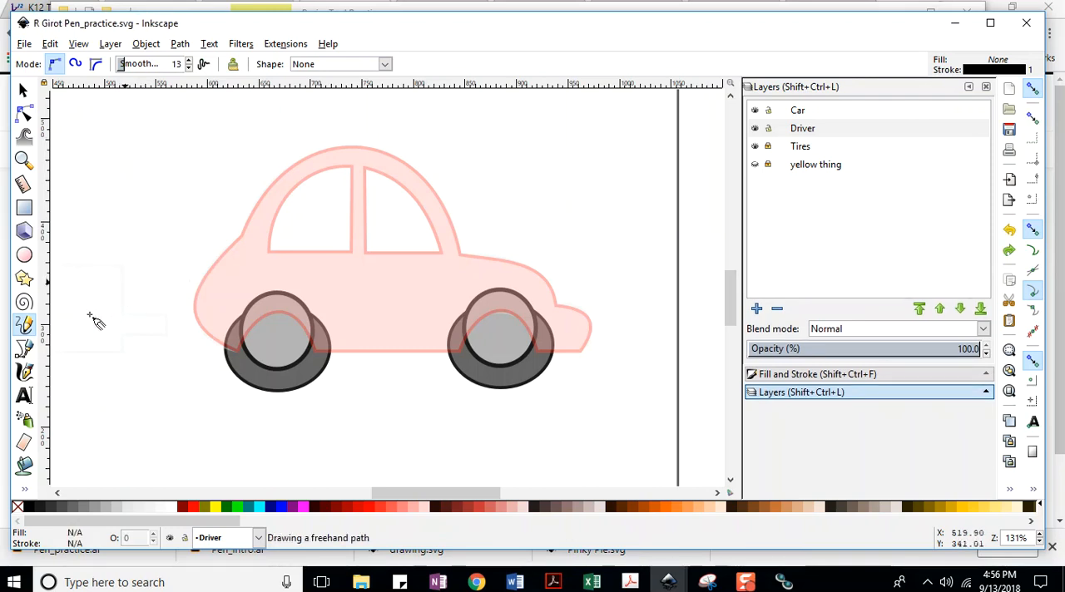
Set the Pencil smoothing to 48, testing it with a squiggle behind the car that is undone.
{"action": "left_click", "coordinate": [149, 71]}
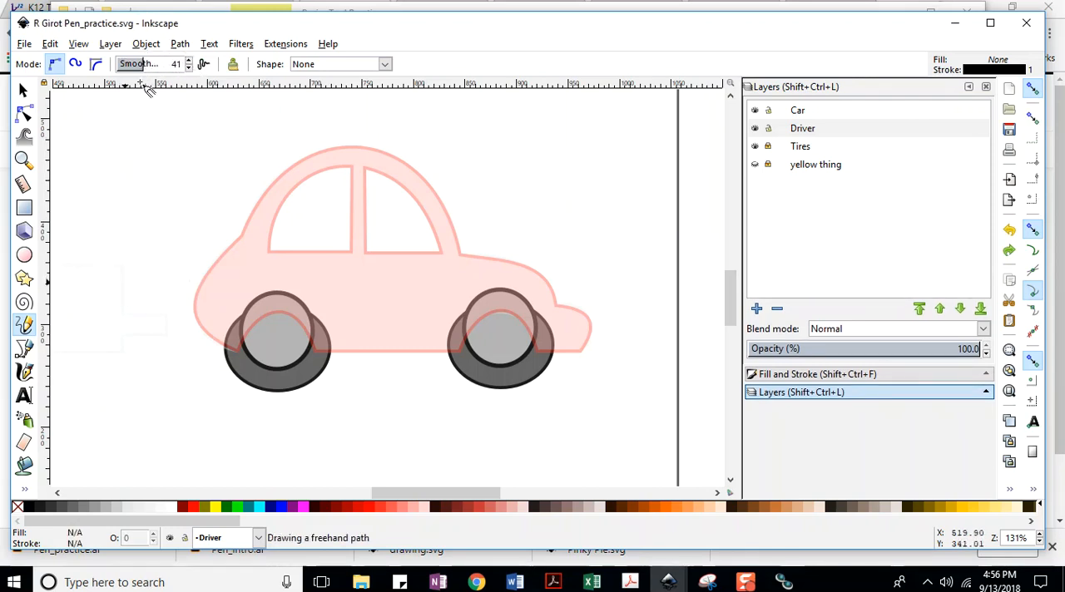
{"action": "left_click", "coordinate": [158, 73]}
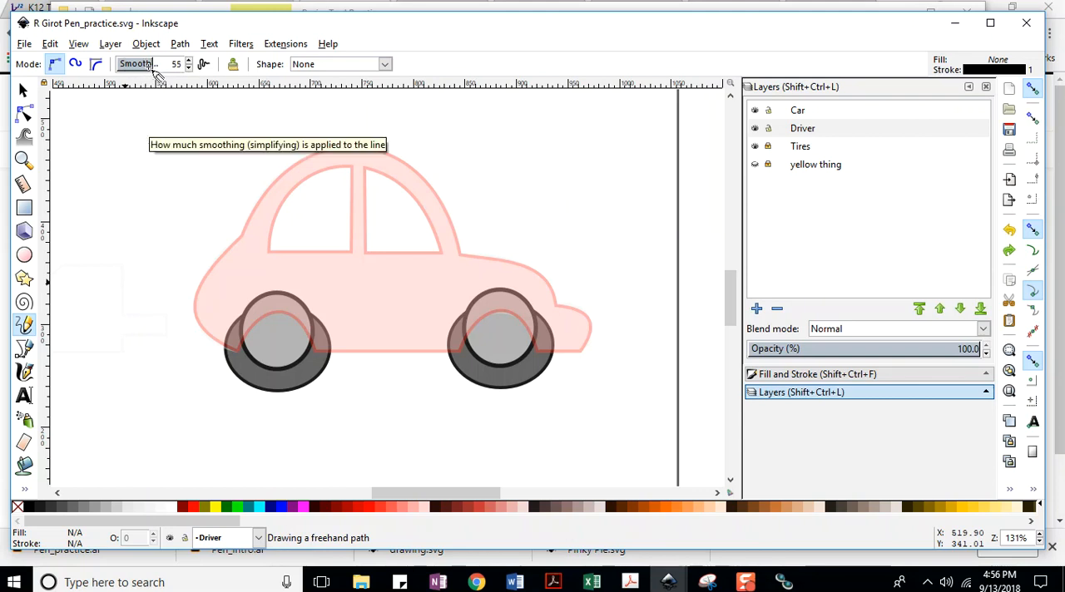
{"action": "left_click", "coordinate": [149, 67]}
{"action": "mouse_move", "coordinate": [98, 133]}
{"action": "left_mouse_down"}
{"action": "mouse_move", "coordinate": [154, 219]}
{"action": "mouse_move", "coordinate": [132, 291]}
{"action": "left_mouse_up"}
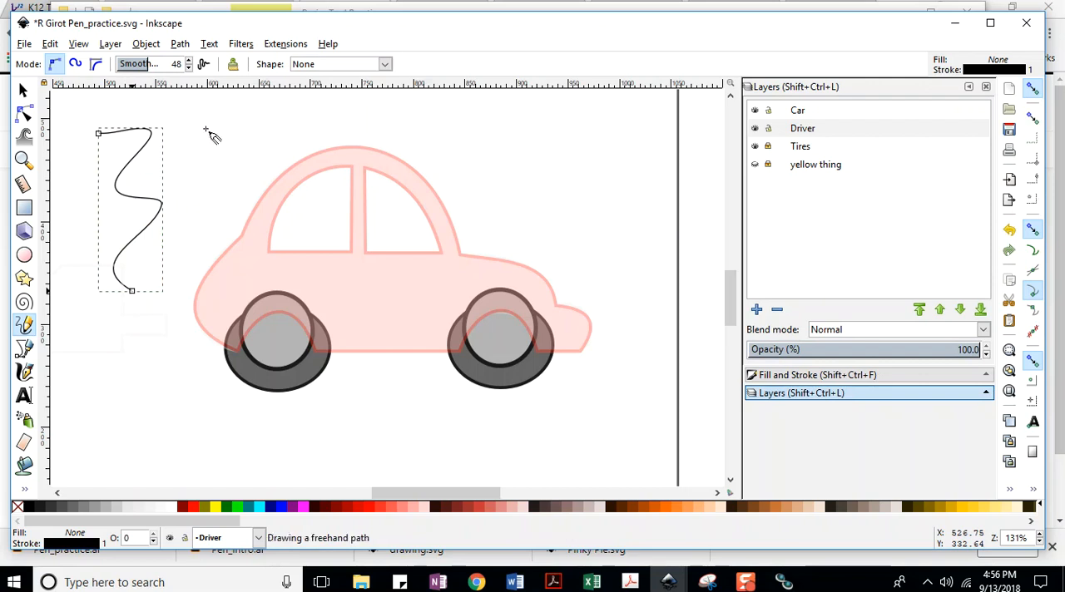
{"action": "key", "text": "ctrl+z"}
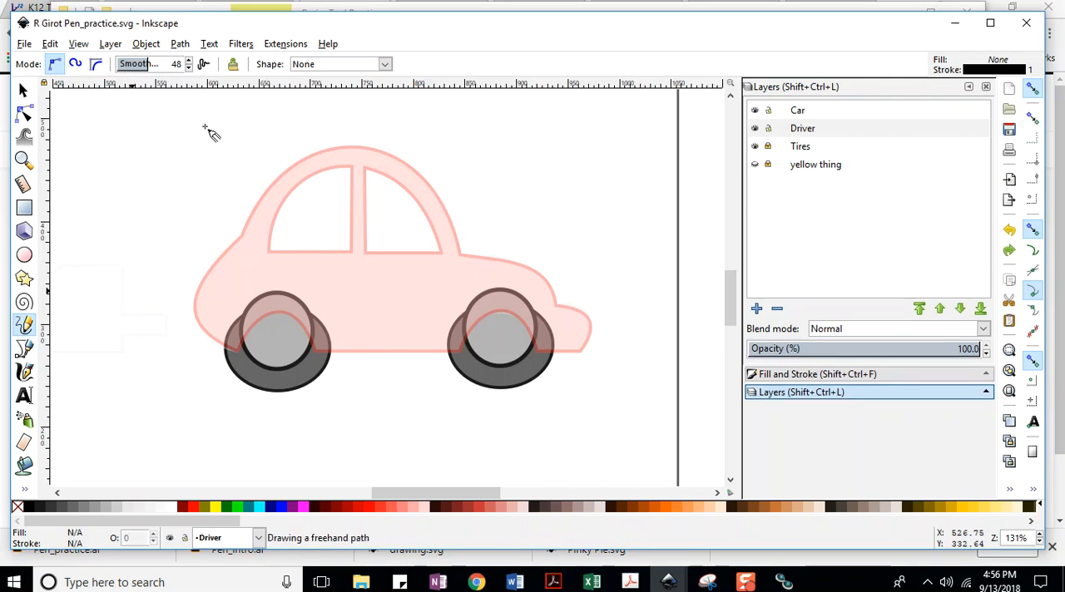
Draw a driver's face freehand in the front window with two eyes, a nose and a toothy grin, and save the document.
{"action": "left_click", "coordinate": [401, 209]}
{"action": "mouse_move", "coordinate": [401, 224]}
{"action": "left_mouse_down"}
{"action": "mouse_move", "coordinate": [394, 234]}
{"action": "mouse_move", "coordinate": [426, 226]}
{"action": "mouse_move", "coordinate": [420, 240]}
{"action": "mouse_move", "coordinate": [398, 243]}
{"action": "mouse_move", "coordinate": [383, 207]}
{"action": "mouse_move", "coordinate": [407, 200]}
{"action": "left_mouse_up"}
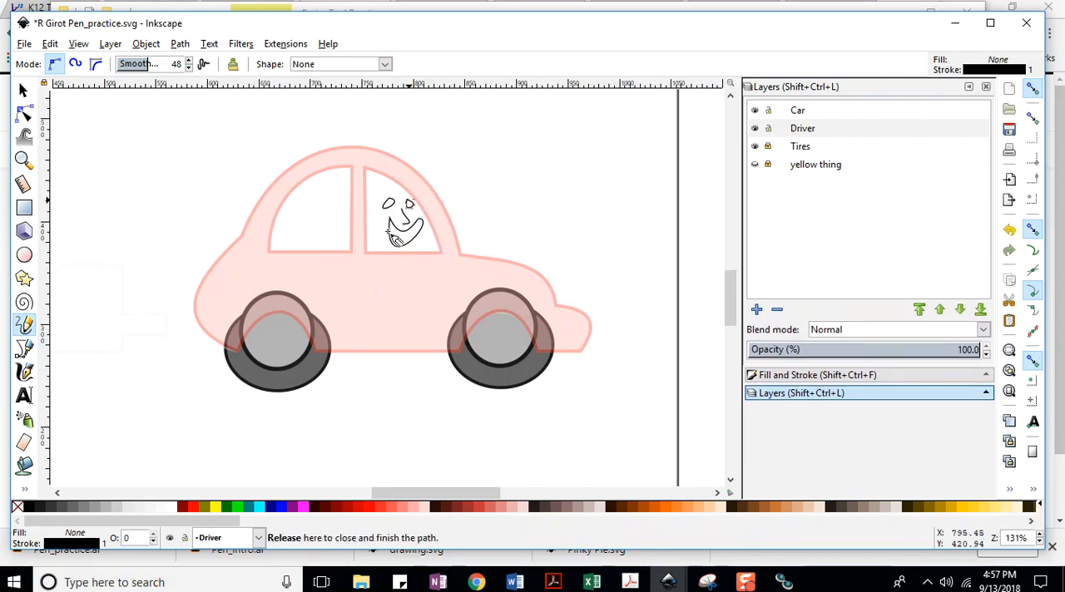
{"action": "mouse_move", "coordinate": [388, 230]}
{"action": "left_mouse_down"}
{"action": "mouse_move", "coordinate": [414, 241]}
{"action": "mouse_move", "coordinate": [393, 242]}
{"action": "mouse_move", "coordinate": [404, 247]}
{"action": "left_mouse_up"}
{"action": "mouse_move", "coordinate": [411, 226]}
{"action": "left_mouse_down"}
{"action": "mouse_move", "coordinate": [418, 237]}
{"action": "mouse_move", "coordinate": [394, 241]}
{"action": "left_mouse_up"}
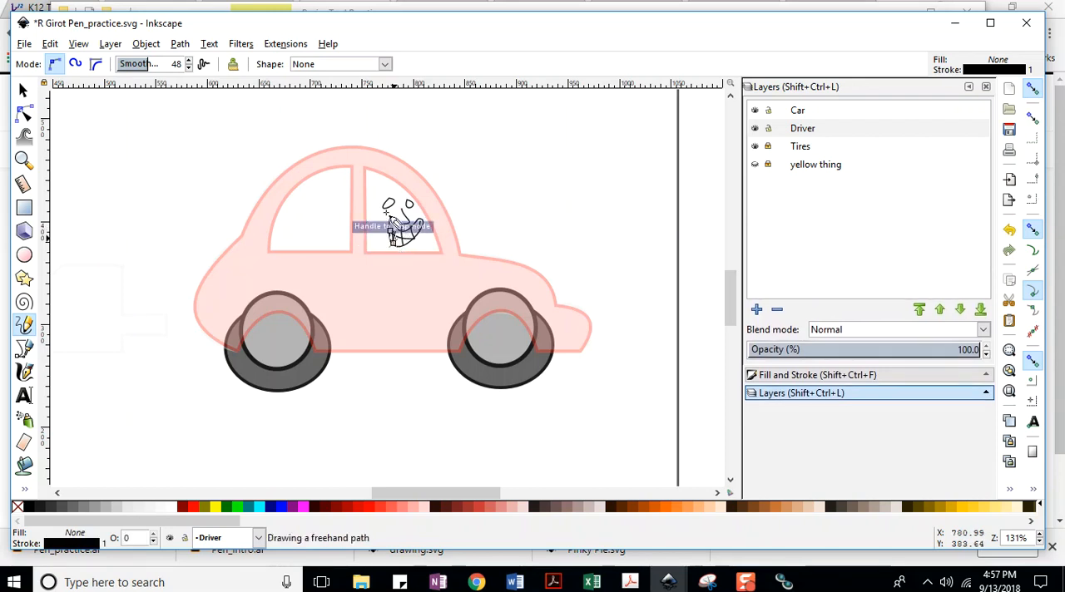
{"action": "key", "text": "ctrl+z"}
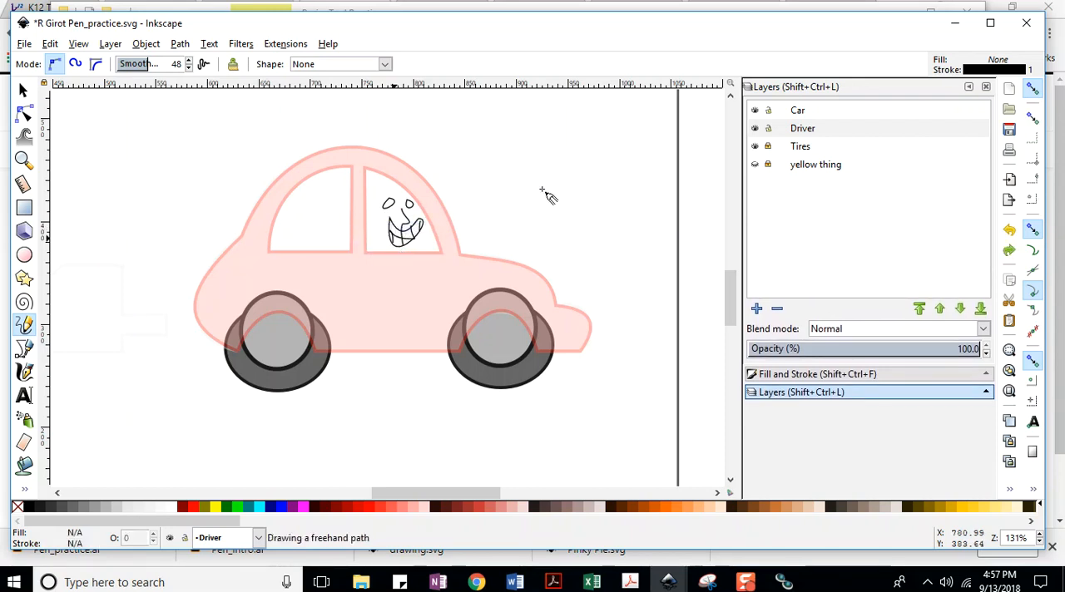
{"action": "mouse_move", "coordinate": [389, 231]}
{"action": "left_mouse_down"}
{"action": "mouse_move", "coordinate": [395, 224]}
{"action": "mouse_move", "coordinate": [401, 239]}
{"action": "left_mouse_up"}
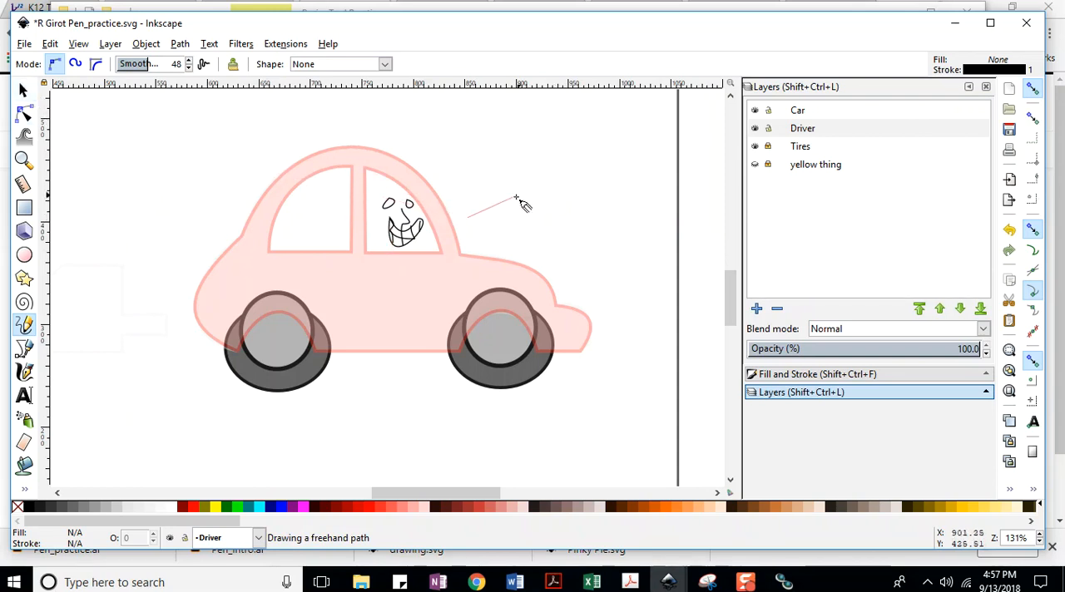
{"action": "key", "text": "Escape"}
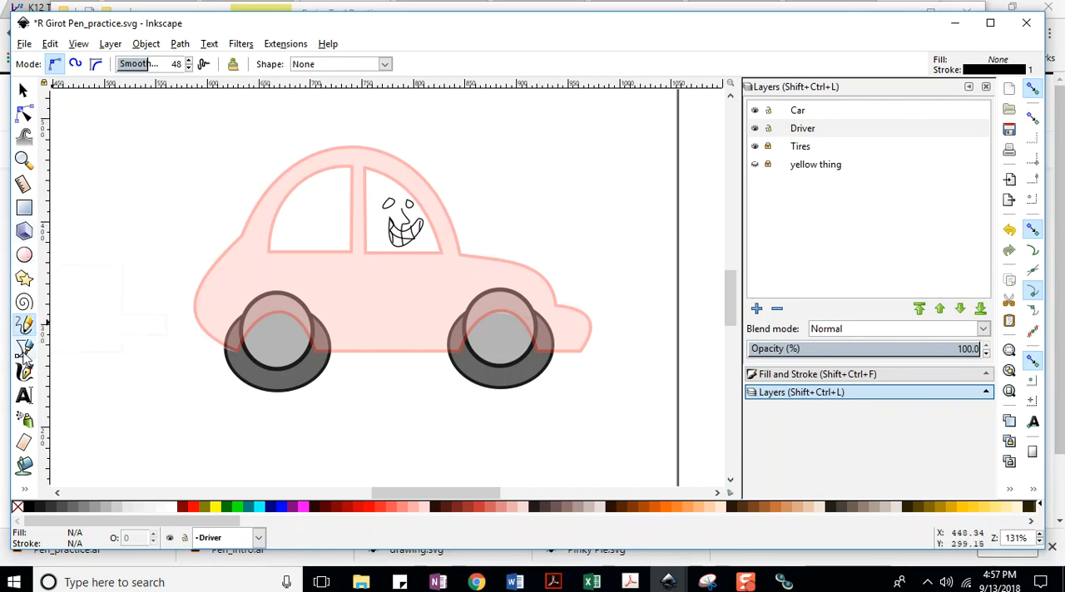
{"action": "left_click", "coordinate": [24, 44]}
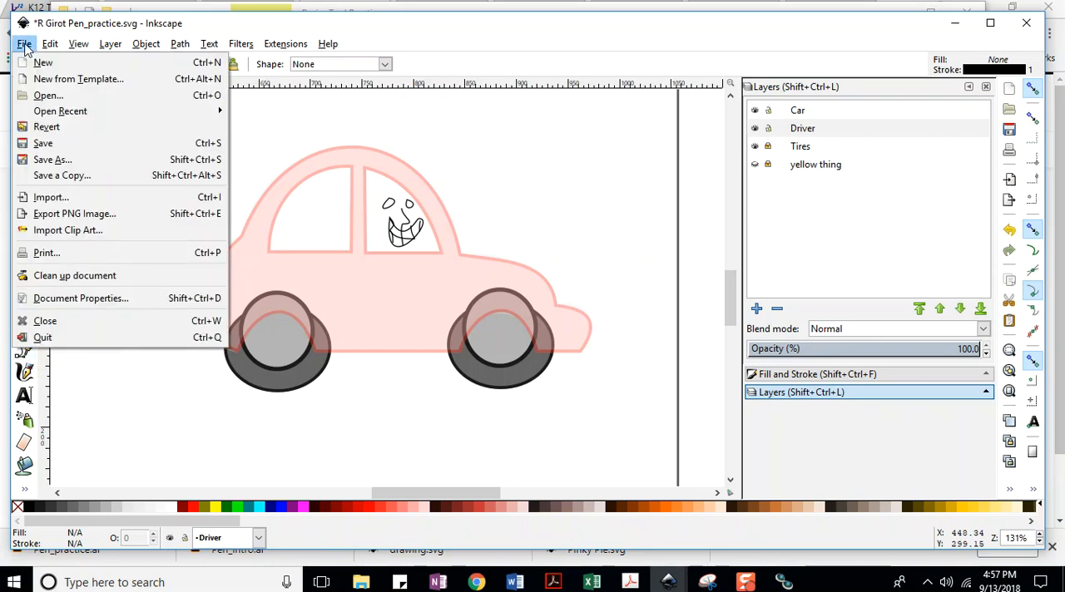
{"action": "left_click", "coordinate": [46, 140]}
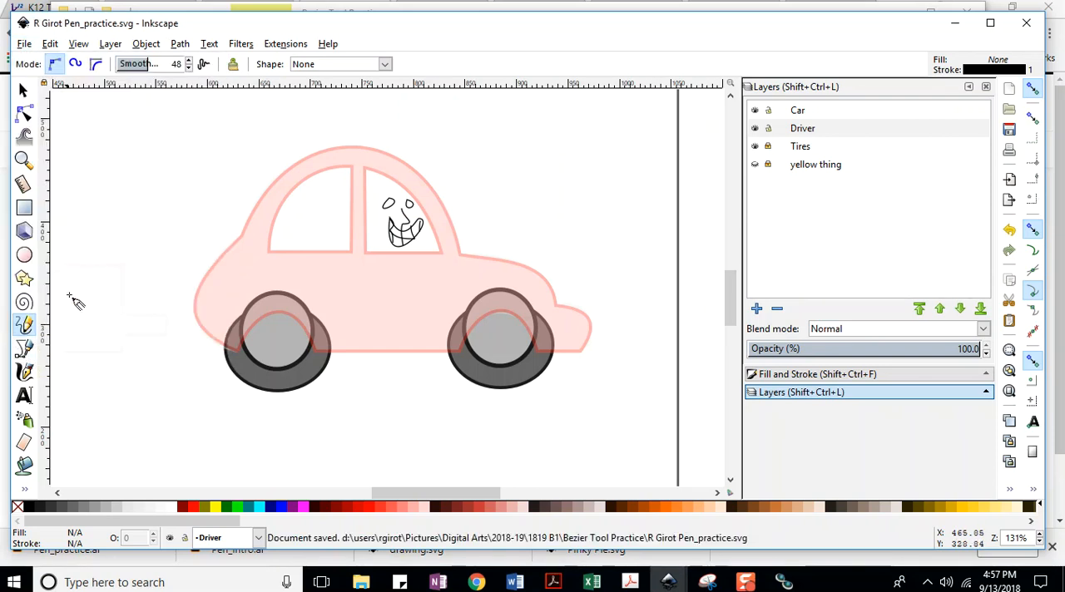
Start a Bezier hair outline that curves down behind the driver's face and zigzags in spikes across the rear window.
{"action": "left_click", "coordinate": [26, 352]}
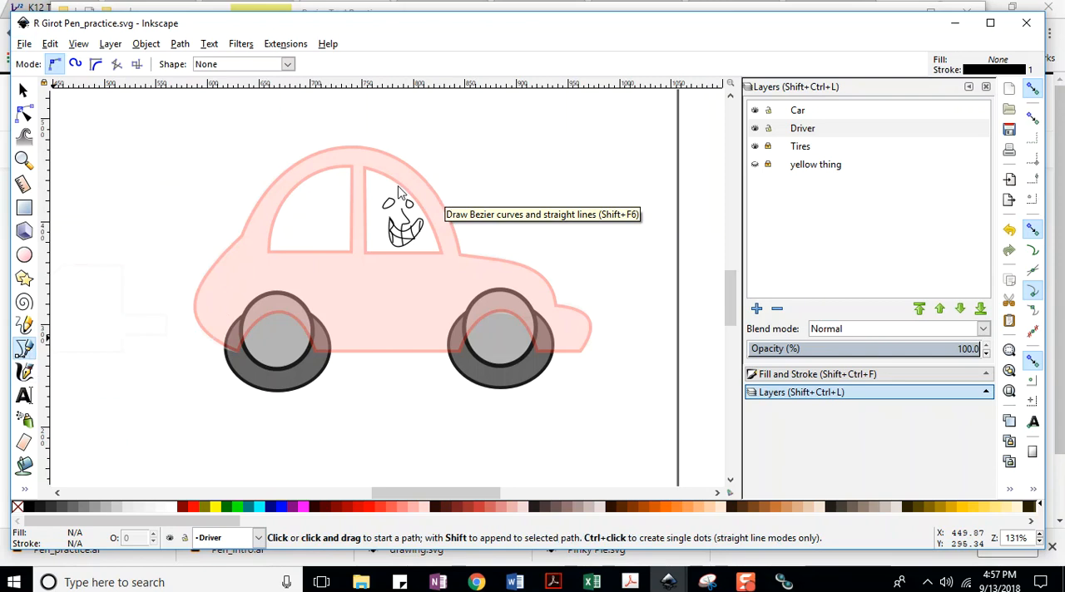
{"action": "left_click_drag", "start_coordinate": [391, 182], "coordinate": [363, 238]}
{"action": "left_click", "coordinate": [388, 275]}
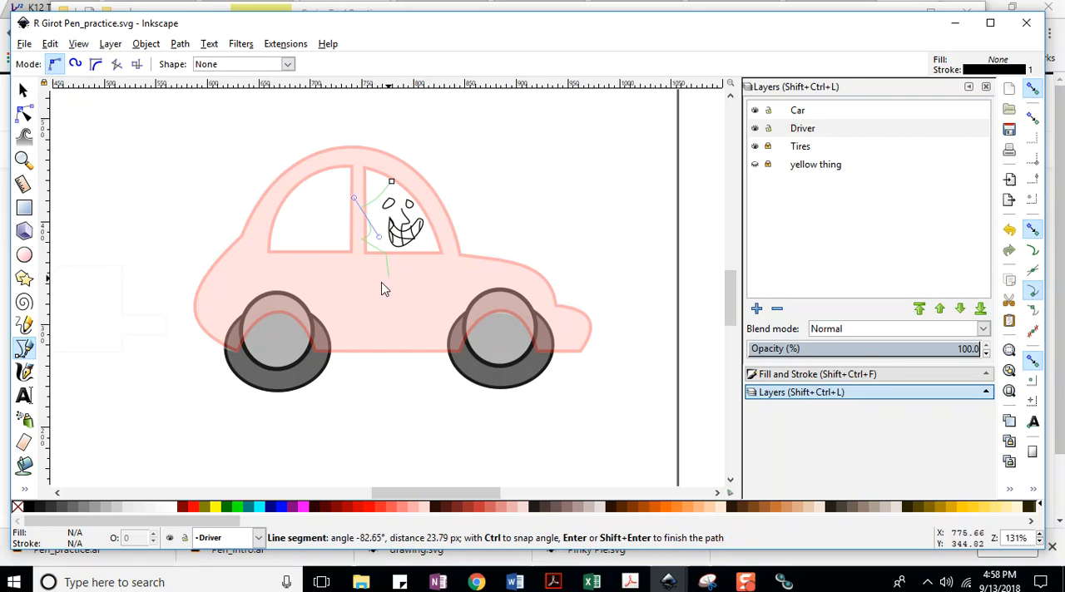
{"action": "left_click", "coordinate": [291, 258]}
{"action": "left_click", "coordinate": [336, 234]}
{"action": "left_click", "coordinate": [300, 213]}
{"action": "left_click", "coordinate": [338, 213]}
{"action": "left_click", "coordinate": [326, 191]}
{"action": "left_click", "coordinate": [357, 202]}
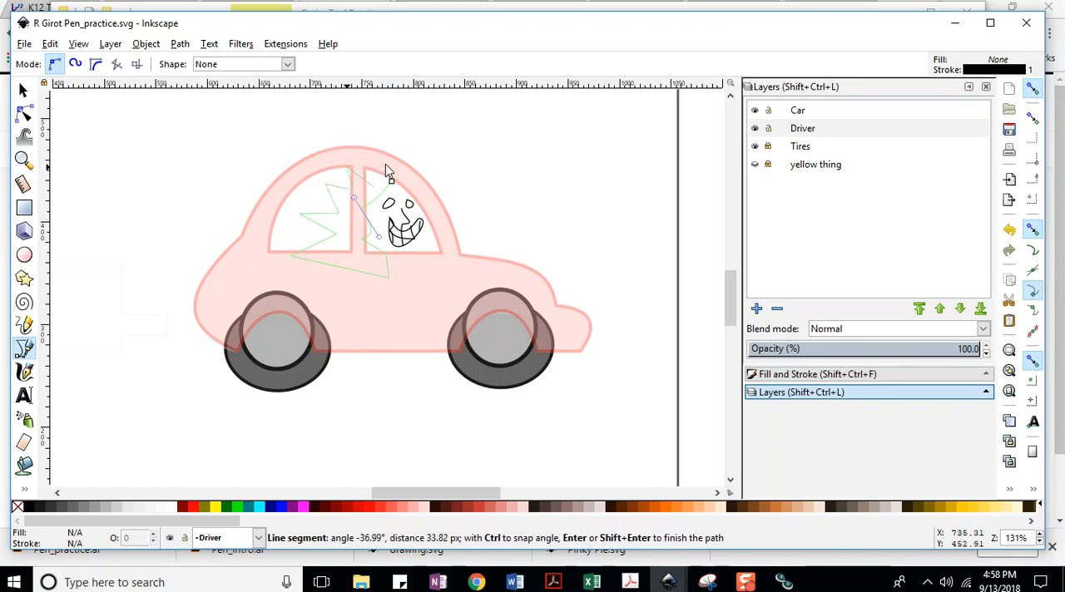
Continue the hair outline with spikes above and in front of the face, close it at its starting node, and save the document.
{"action": "left_click_drag", "start_coordinate": [449, 153], "coordinate": [453, 143]}
{"action": "left_click_drag", "start_coordinate": [491, 203], "coordinate": [481, 202]}
{"action": "left_click", "coordinate": [442, 219]}
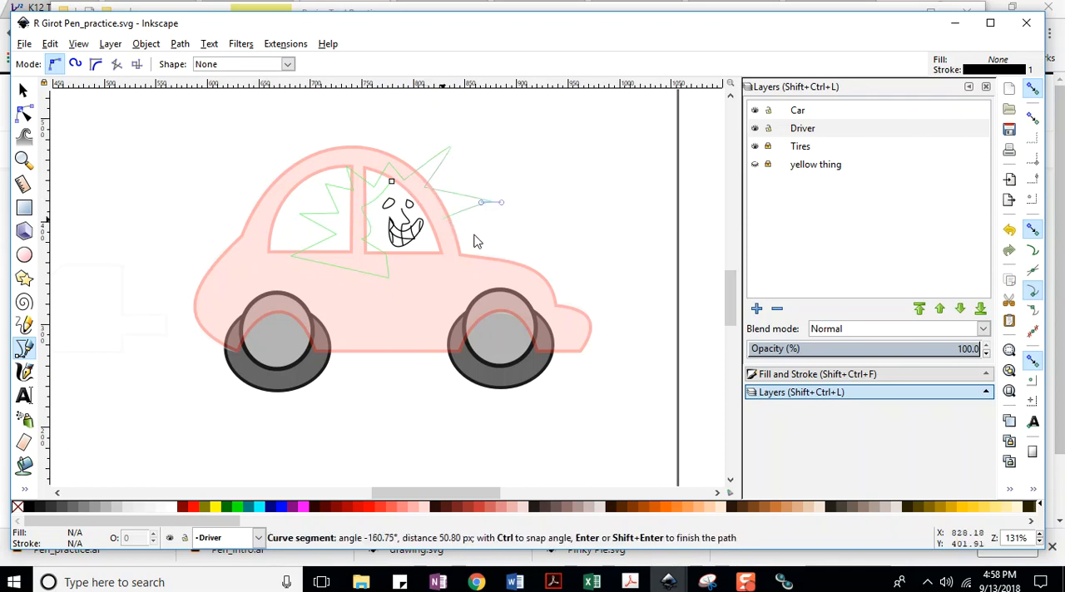
{"action": "left_click", "coordinate": [473, 235]}
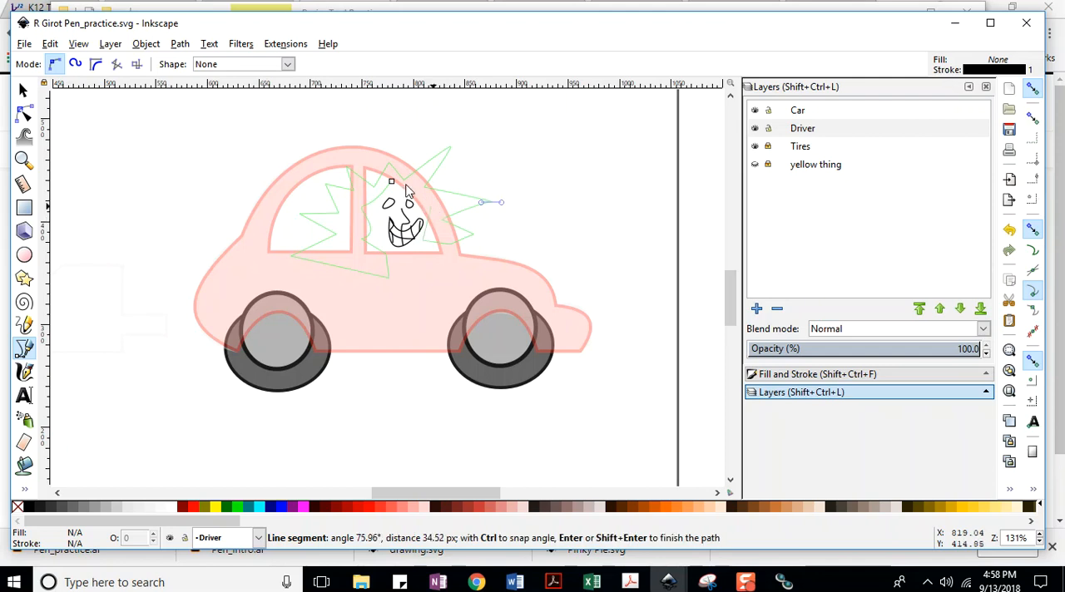
{"action": "left_click", "coordinate": [31, 44]}
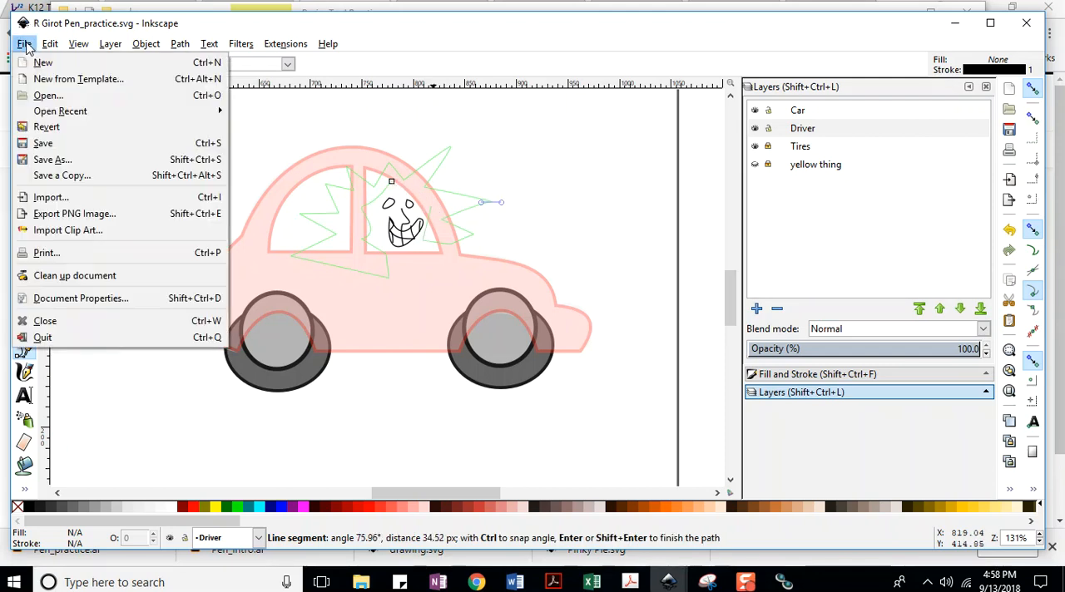
{"action": "left_click", "coordinate": [42, 143]}
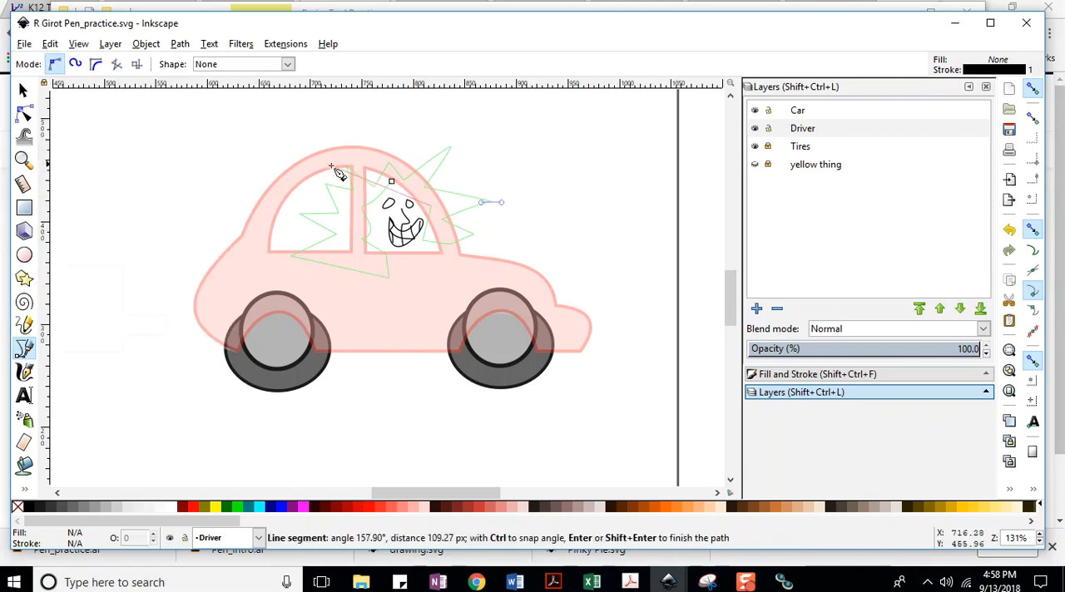
{"action": "left_click", "coordinate": [391, 181]}
{"action": "key", "text": "ctrl+s"}
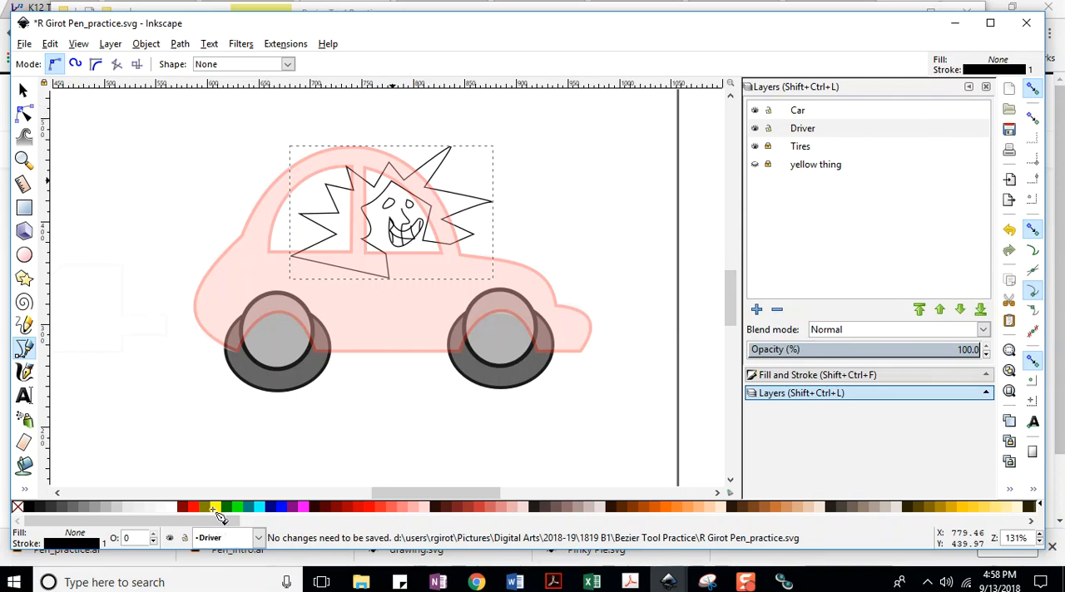
{"action": "left_click", "coordinate": [25, 43]}
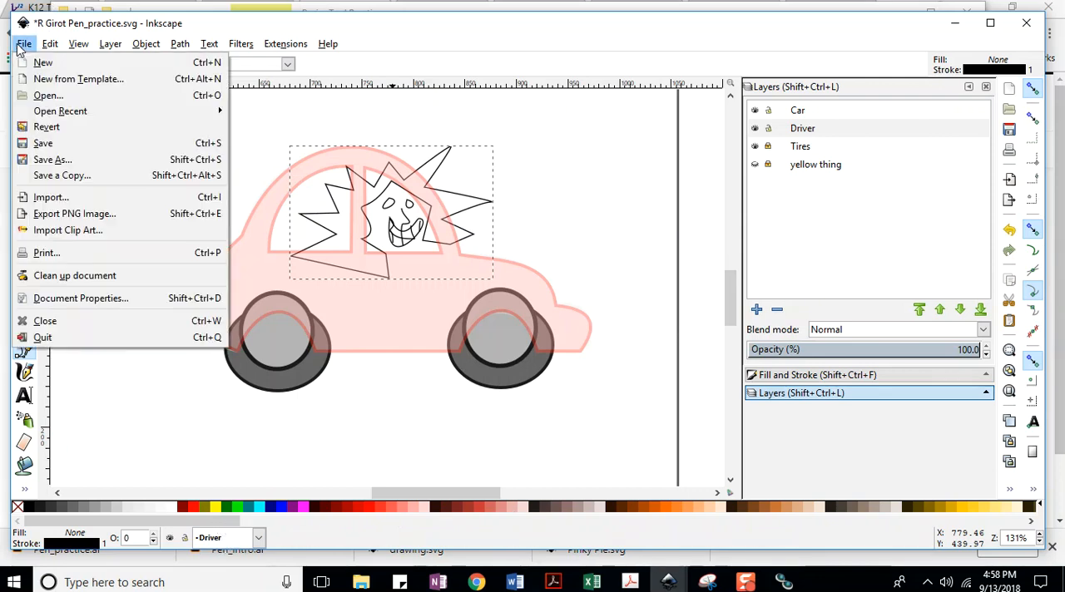
{"action": "left_click", "coordinate": [42, 143]}
Fill the closed hair shape with yellow and save the document.
{"action": "left_click", "coordinate": [216, 509]}
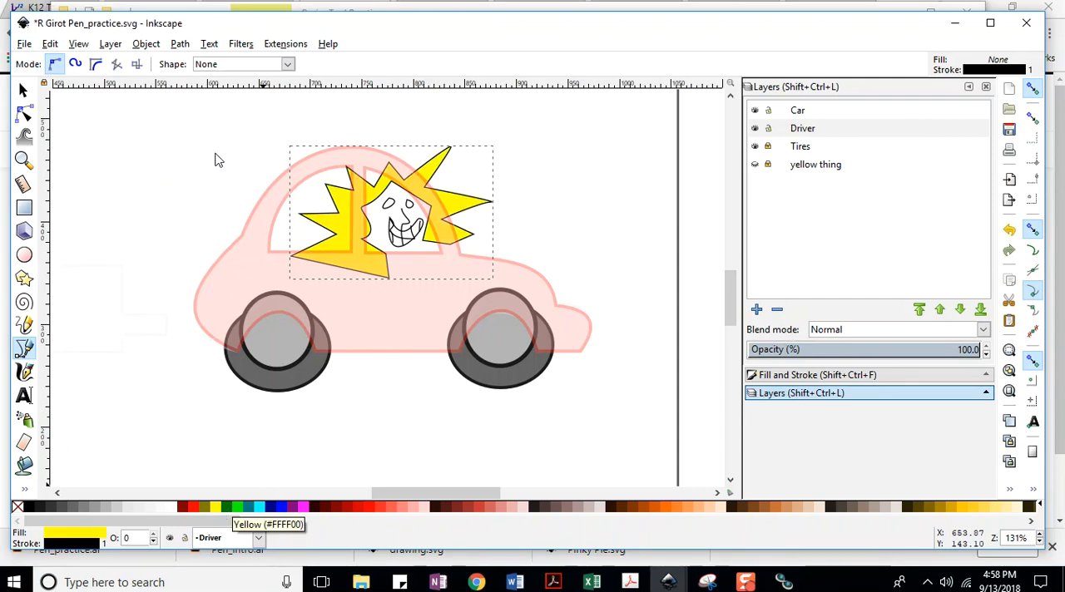
{"action": "left_click", "coordinate": [24, 43]}
{"action": "left_click", "coordinate": [44, 147]}
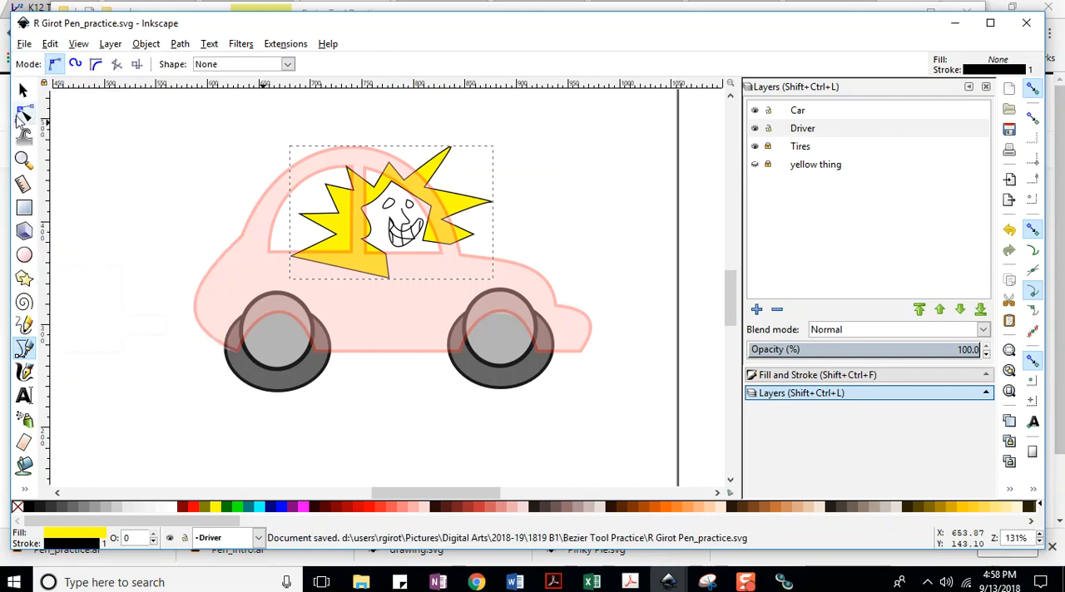
Edit the hair's nodes to curve the lowest rear spike and pull its tip up and outward, and save the document.
{"action": "left_click", "coordinate": [25, 114]}
{"action": "left_click", "coordinate": [25, 44]}
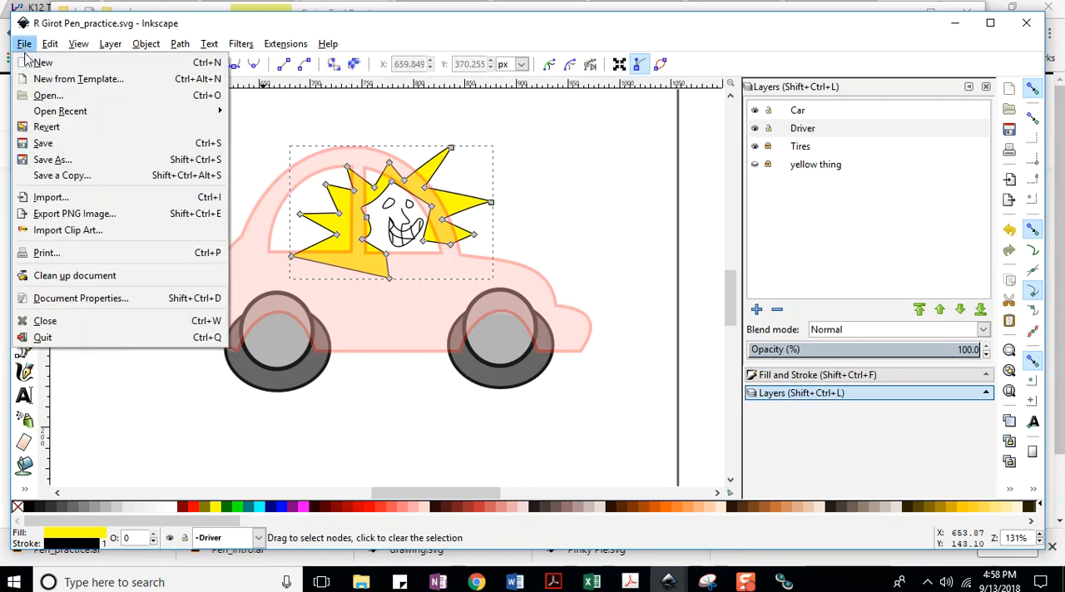
{"action": "left_click", "coordinate": [41, 127]}
{"action": "left_click_drag", "start_coordinate": [316, 245], "coordinate": [288, 237]}
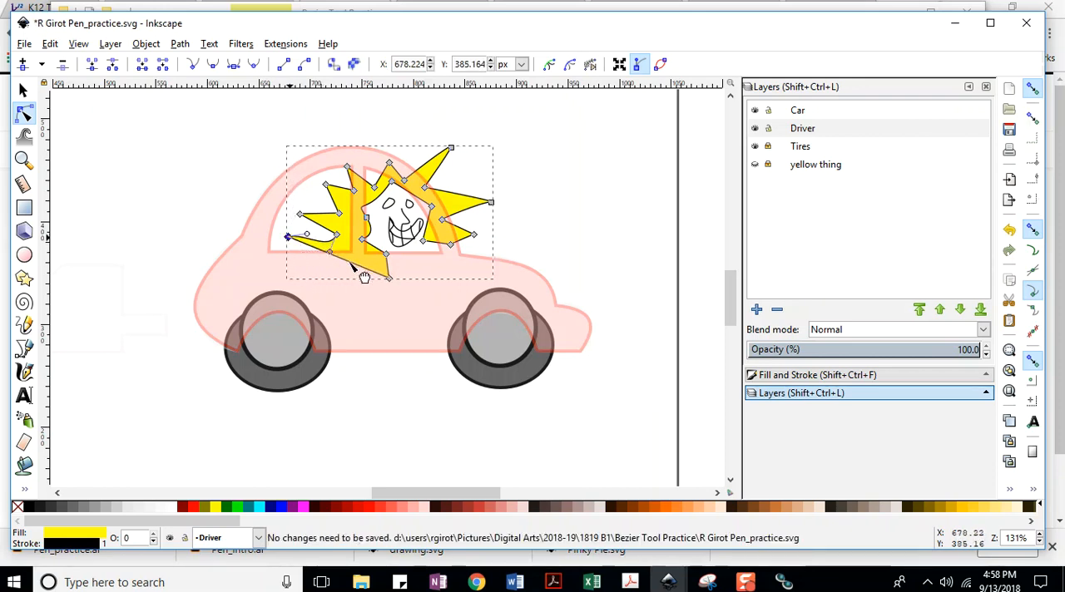
{"action": "left_click", "coordinate": [356, 255]}
{"action": "left_click", "coordinate": [25, 44]}
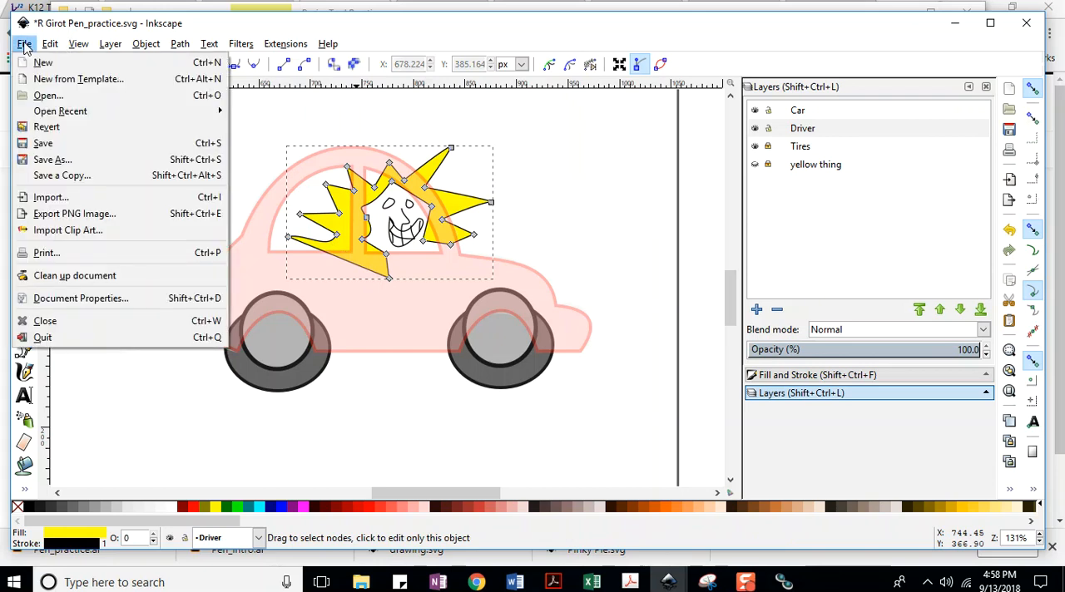
{"action": "left_click", "coordinate": [44, 144]}
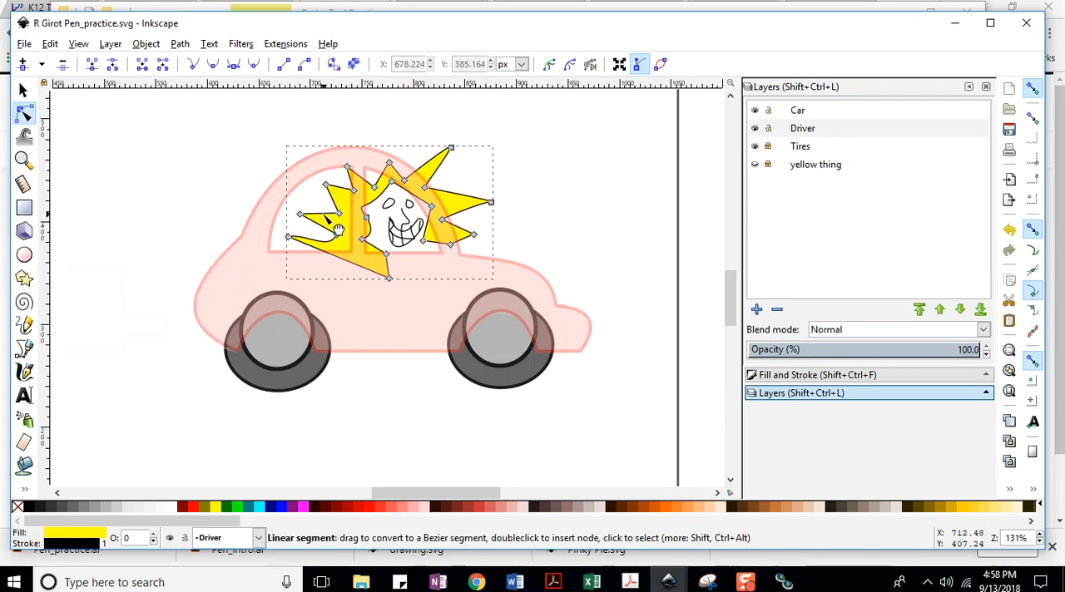
Move the middle rear spike's tip up and outward, bend the edge below the upper rear spike, and save the document.
{"action": "left_click_drag", "start_coordinate": [300, 215], "coordinate": [292, 206]}
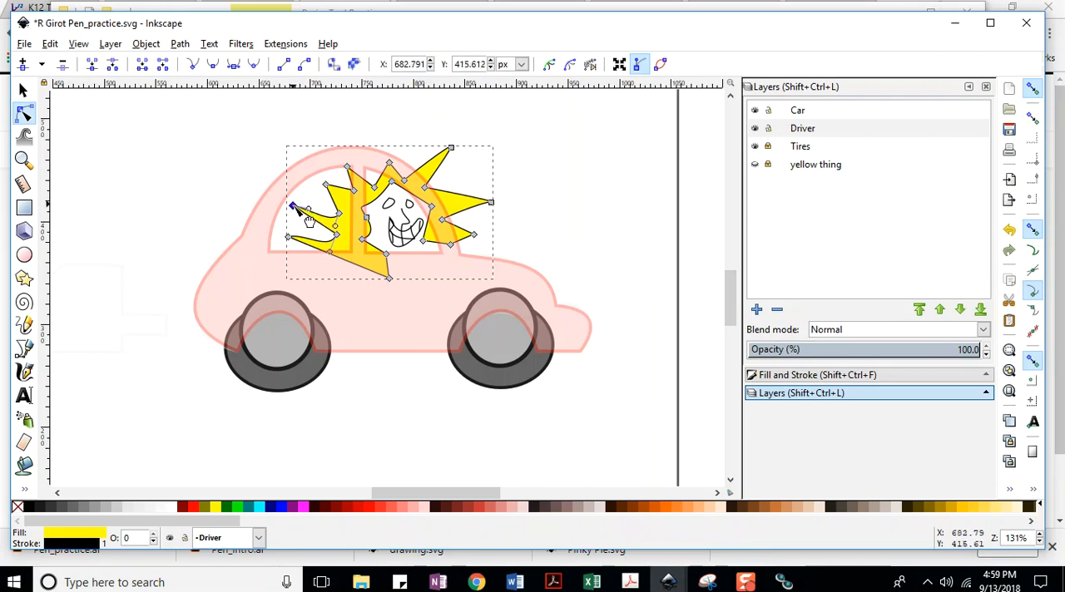
{"action": "left_click", "coordinate": [24, 43]}
{"action": "left_click", "coordinate": [56, 151]}
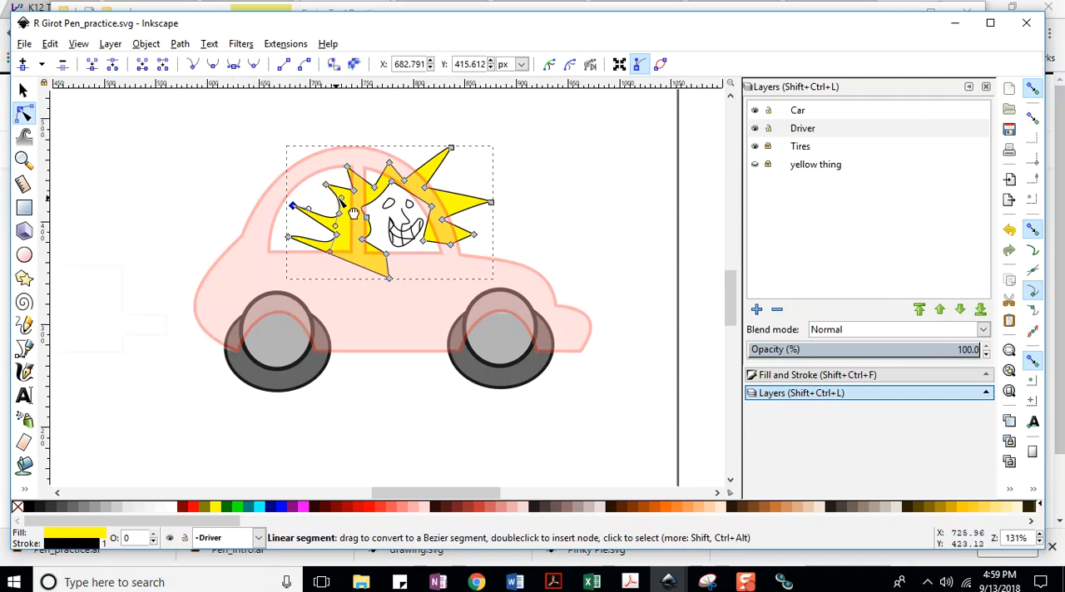
{"action": "left_click", "coordinate": [29, 45]}
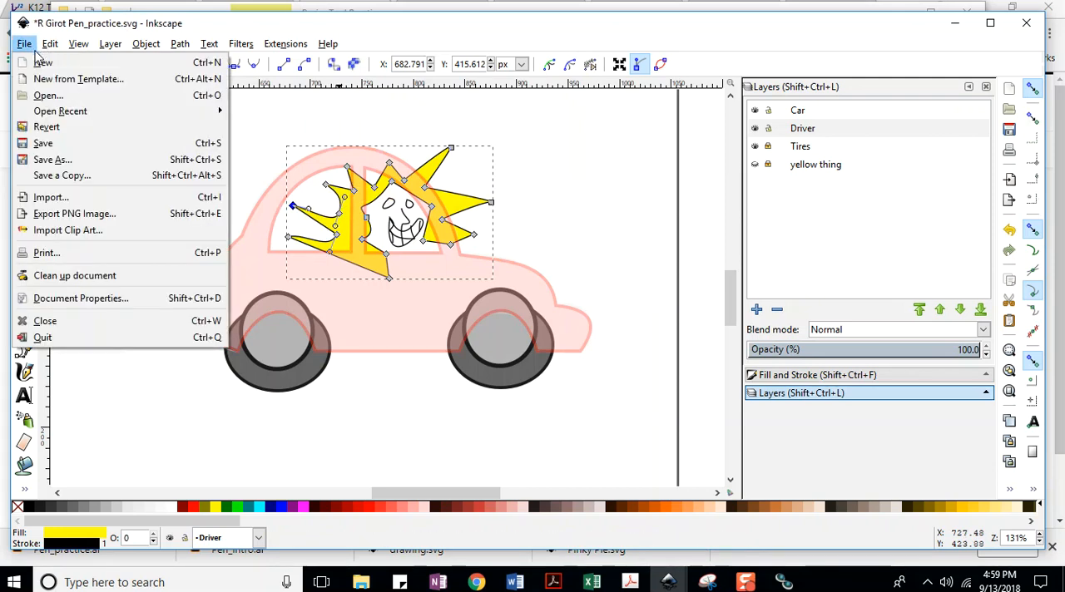
{"action": "left_click", "coordinate": [43, 143]}
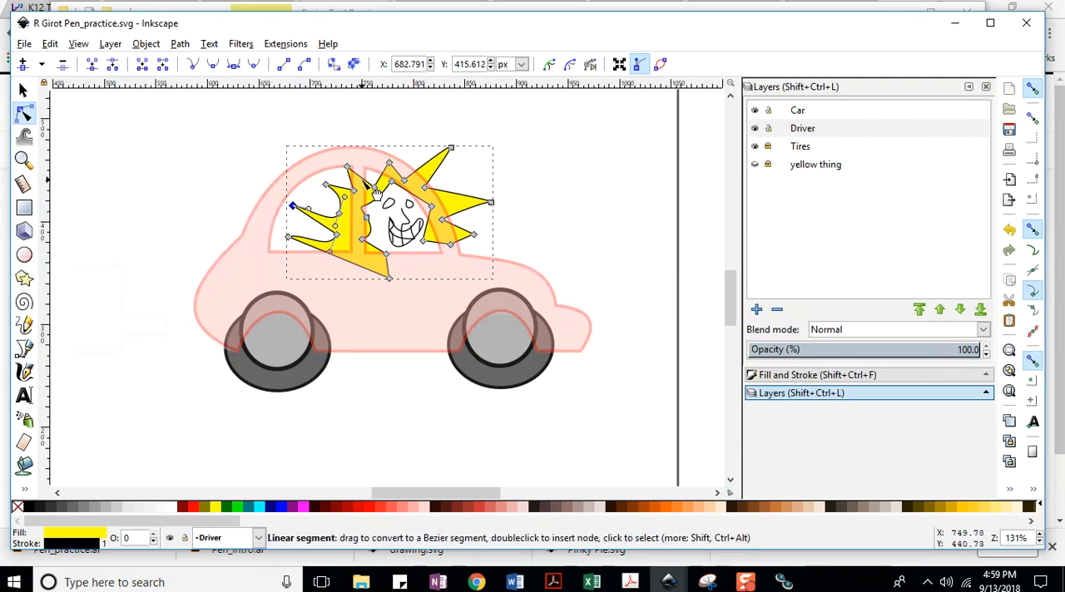
Bend the straight edges of the hair spikes above the face and on the upper front into curves, and save the document.
{"action": "key", "text": "ctrl+s"}
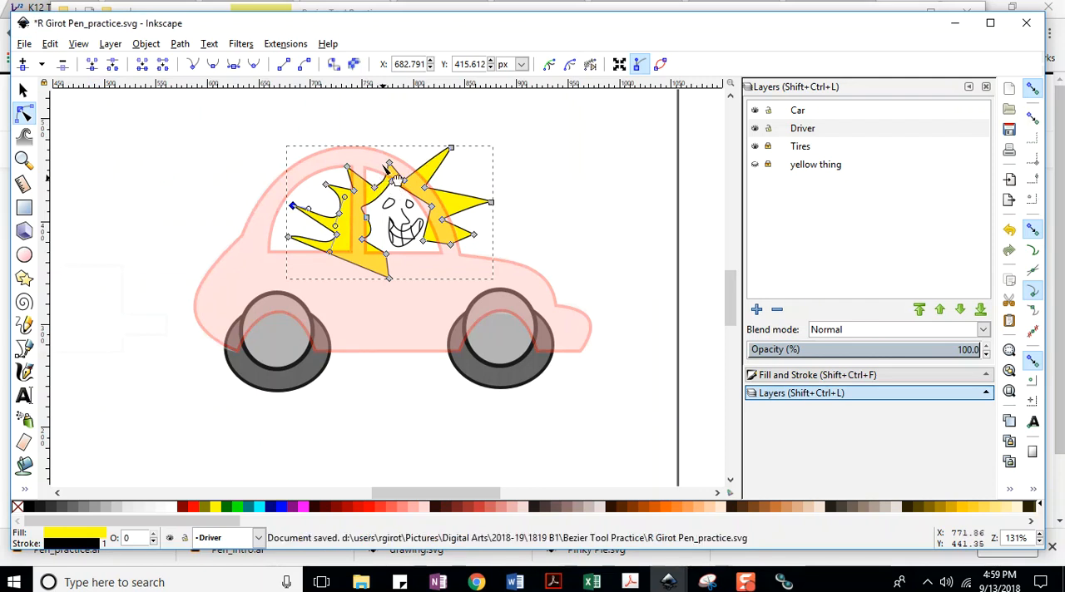
{"action": "left_click", "coordinate": [25, 43]}
{"action": "left_click", "coordinate": [160, 139]}
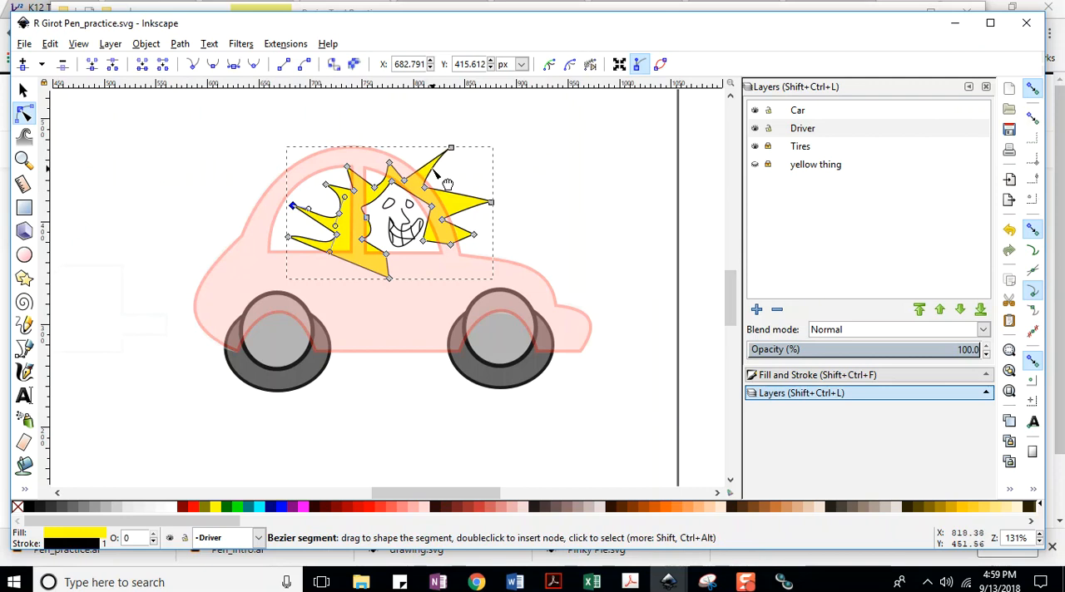
{"action": "left_click", "coordinate": [25, 44]}
{"action": "left_click", "coordinate": [47, 148]}
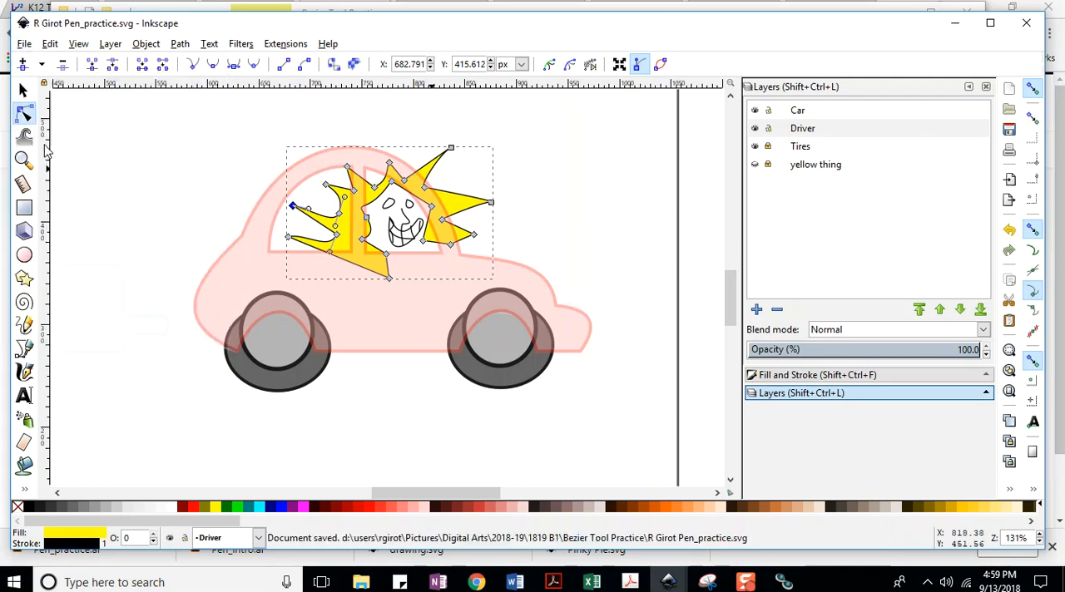
Curve the lower edges of the two front hair spikes, save the document, and deselect the hair.
{"action": "left_click_drag", "start_coordinate": [466, 205], "coordinate": [471, 215]}
{"action": "left_click", "coordinate": [460, 211]}
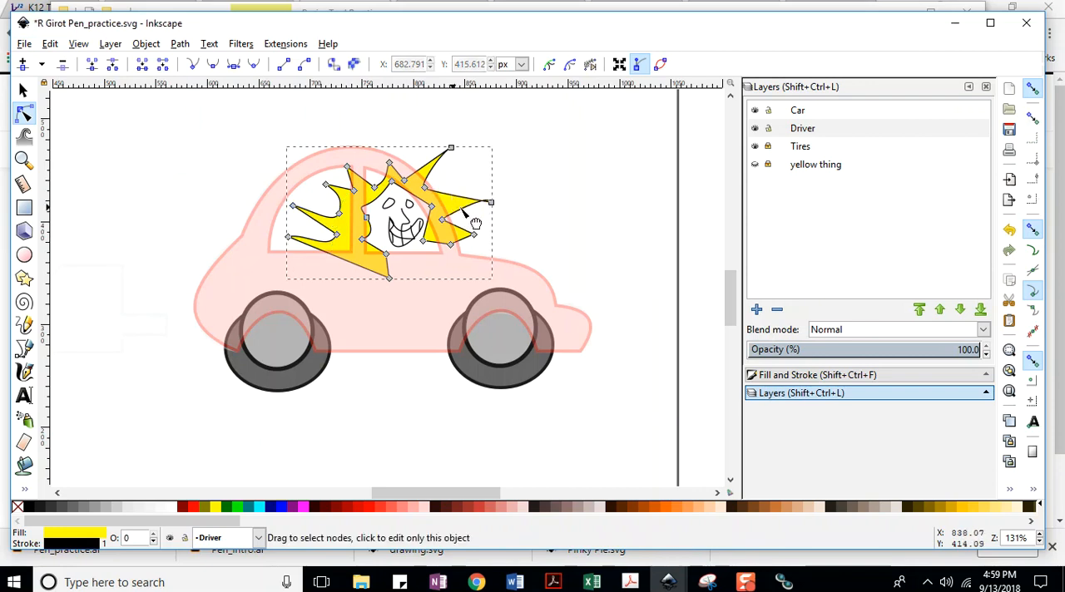
{"action": "left_click", "coordinate": [24, 43]}
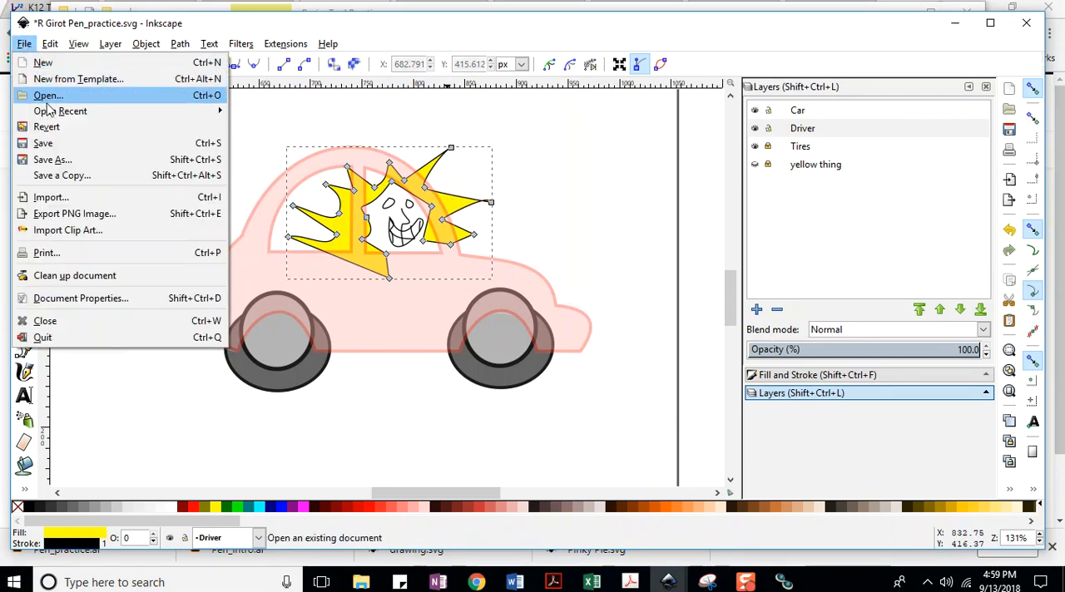
{"action": "left_click", "coordinate": [42, 139]}
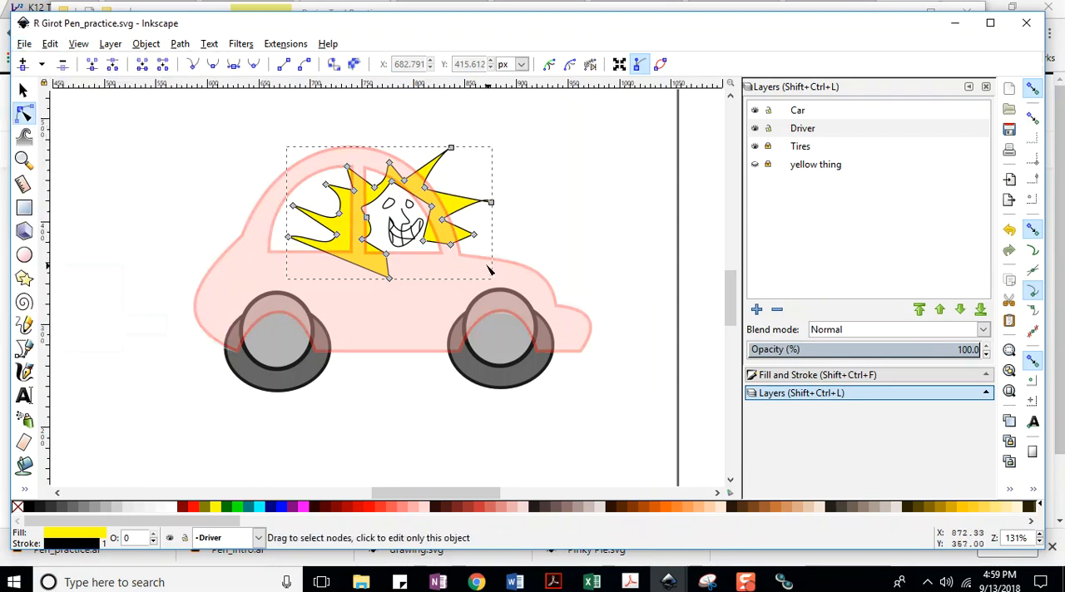
{"action": "left_click_drag", "start_coordinate": [462, 241], "coordinate": [453, 238]}
{"action": "left_click", "coordinate": [24, 43]}
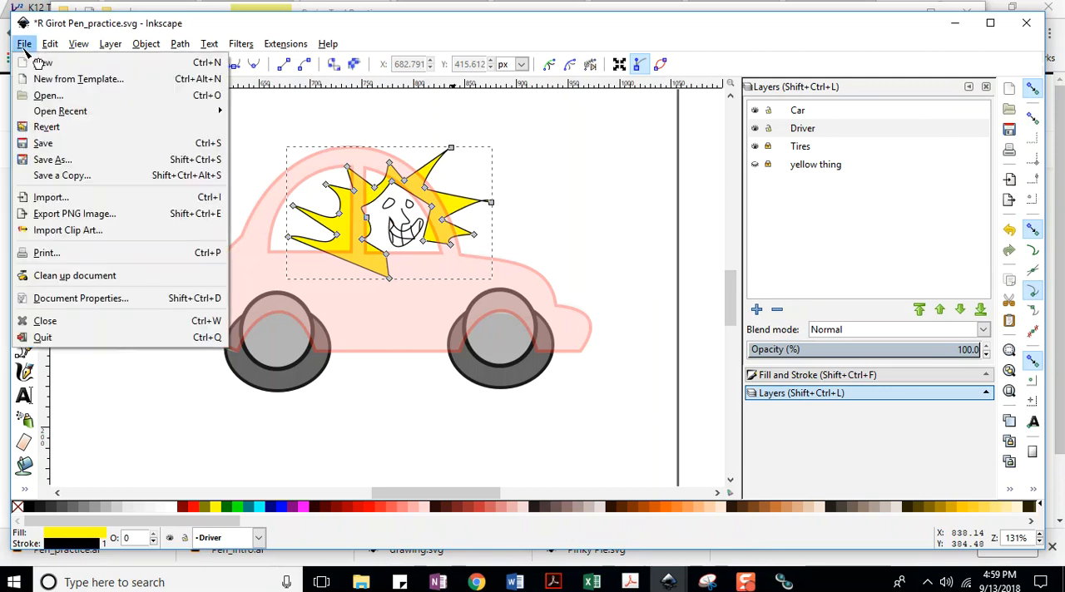
{"action": "left_click", "coordinate": [43, 141]}
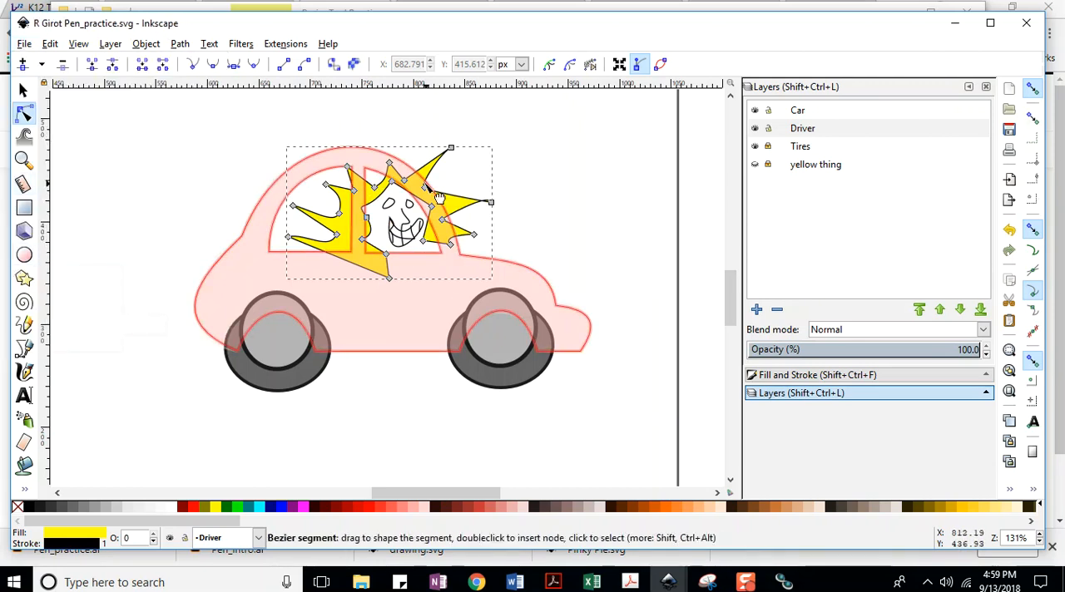
{"action": "left_click", "coordinate": [23, 91]}
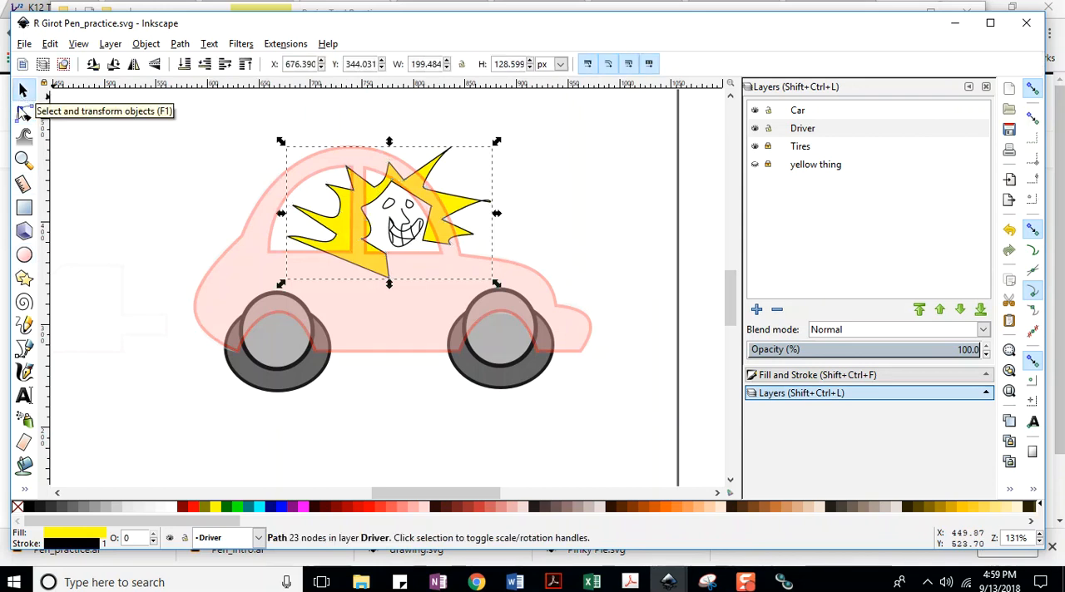
{"action": "left_click", "coordinate": [83, 184]}
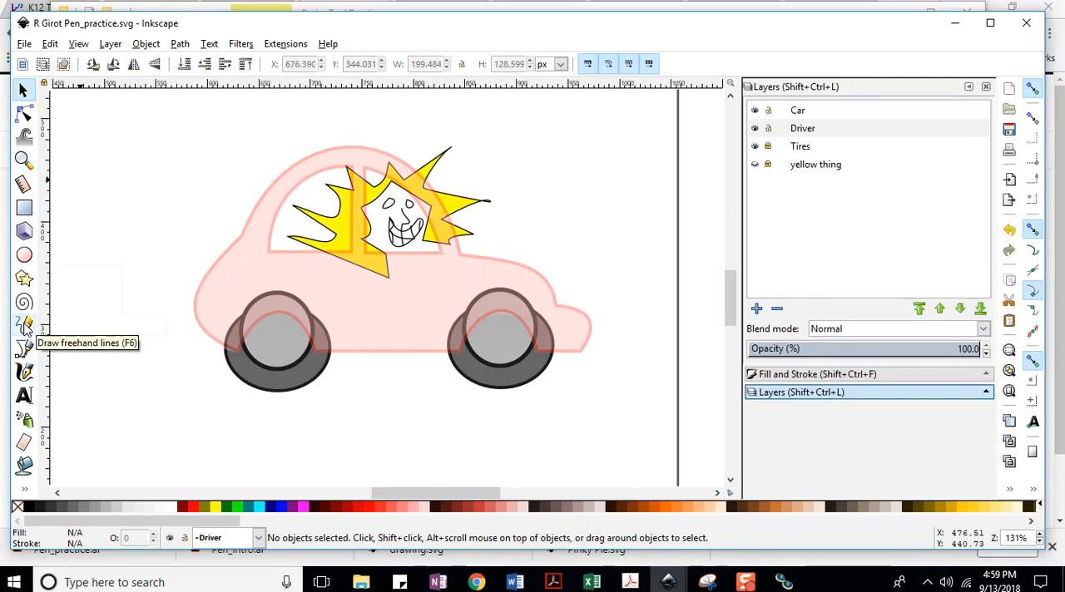
Draw a freehand chin line under the driver's mouth and pupils in the eyes, and save the document.
{"action": "left_click", "coordinate": [24, 326]}
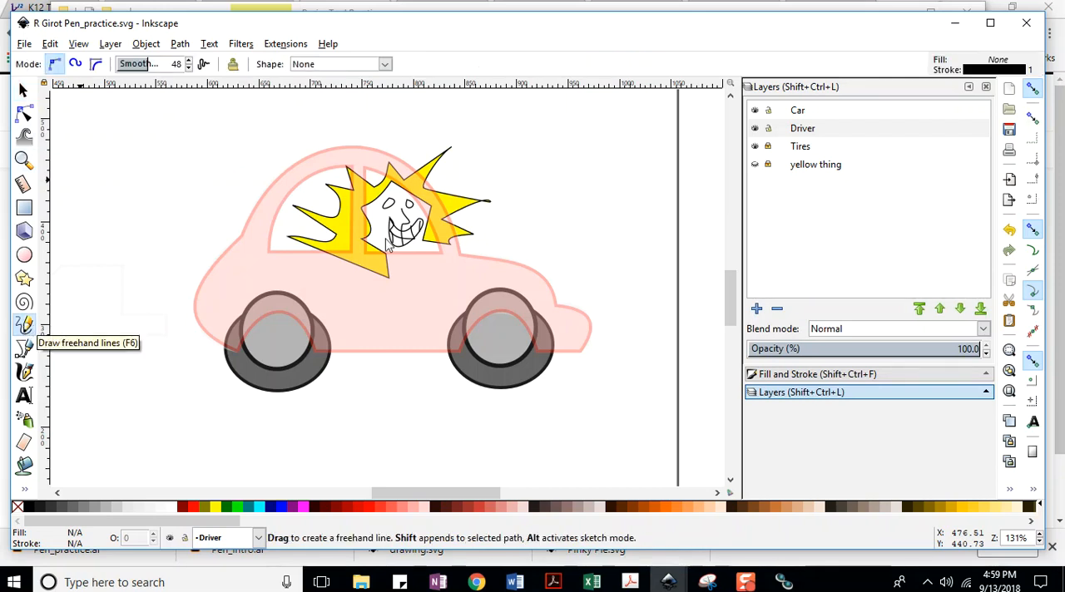
{"action": "left_click_drag", "start_coordinate": [424, 247], "coordinate": [391, 266]}
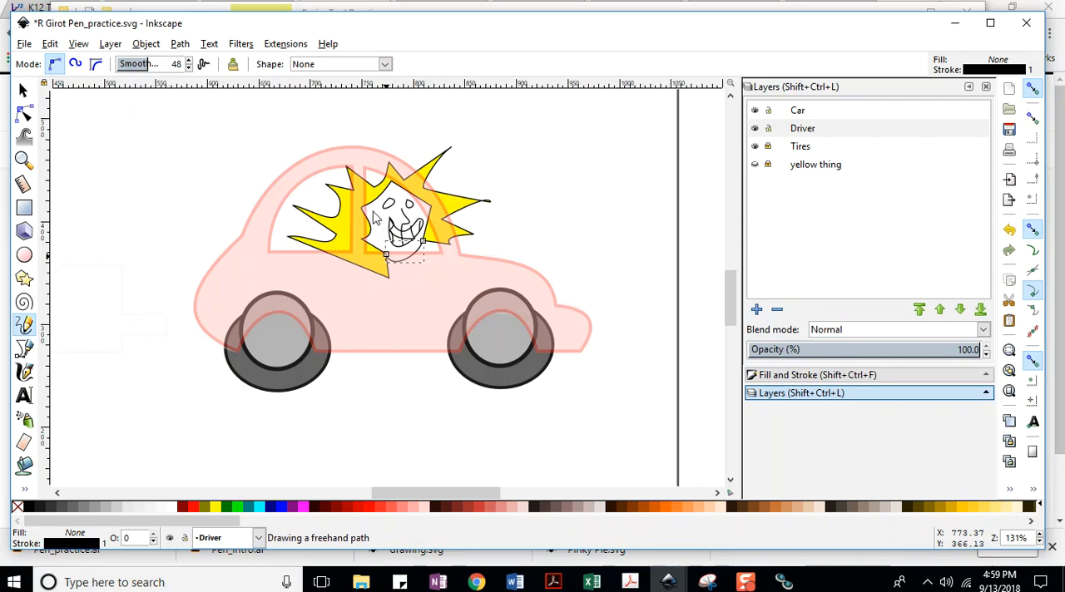
{"action": "left_click_drag", "start_coordinate": [390, 202], "coordinate": [408, 202]}
{"action": "left_click", "coordinate": [512, 196]}
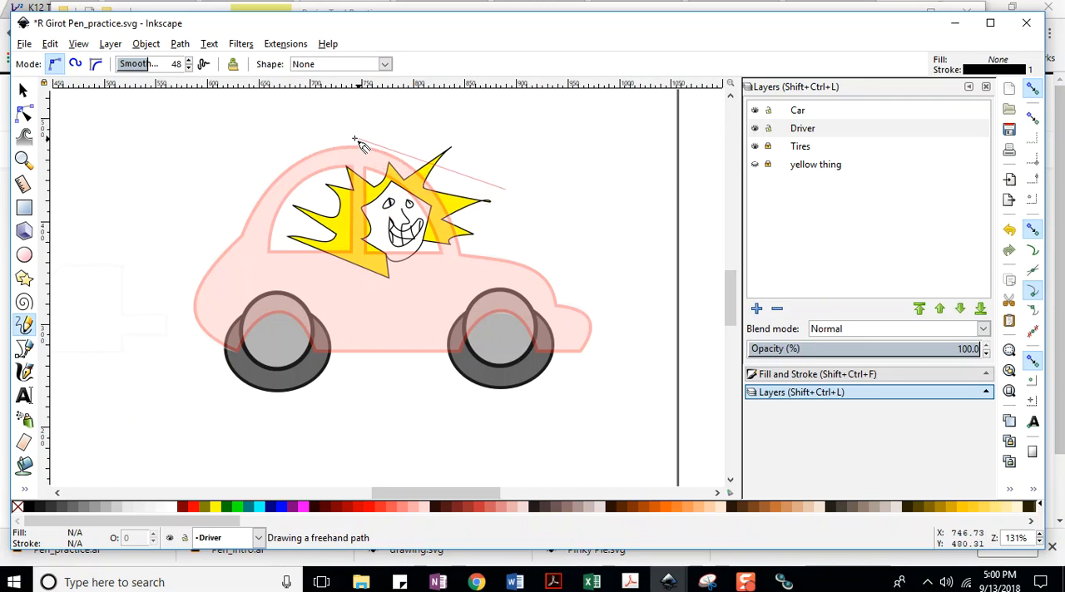
{"action": "key", "text": "Escape"}
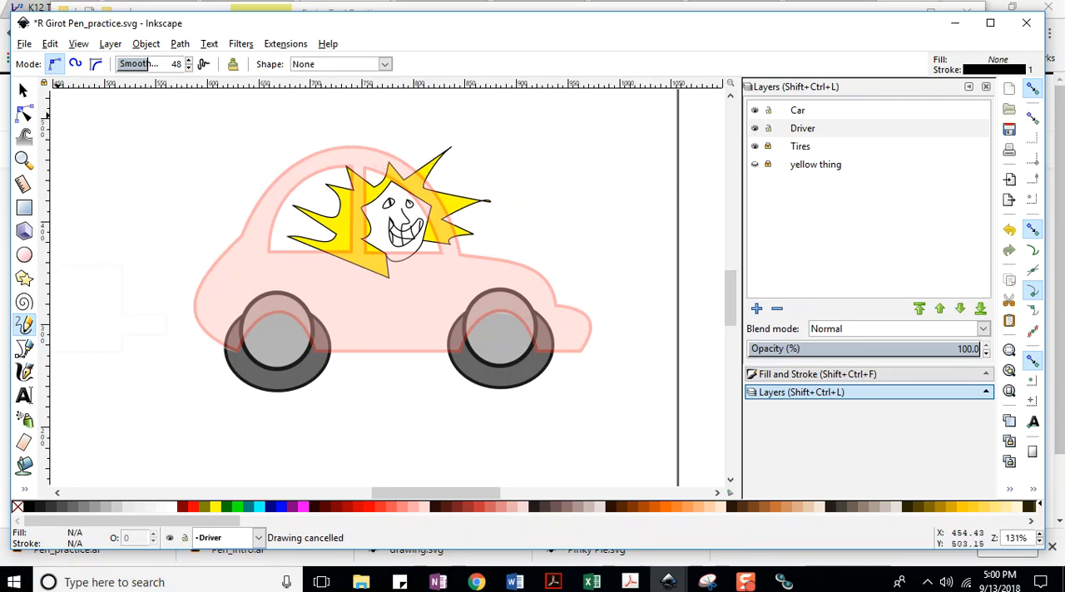
{"action": "left_click", "coordinate": [25, 44]}
{"action": "left_click", "coordinate": [43, 143]}
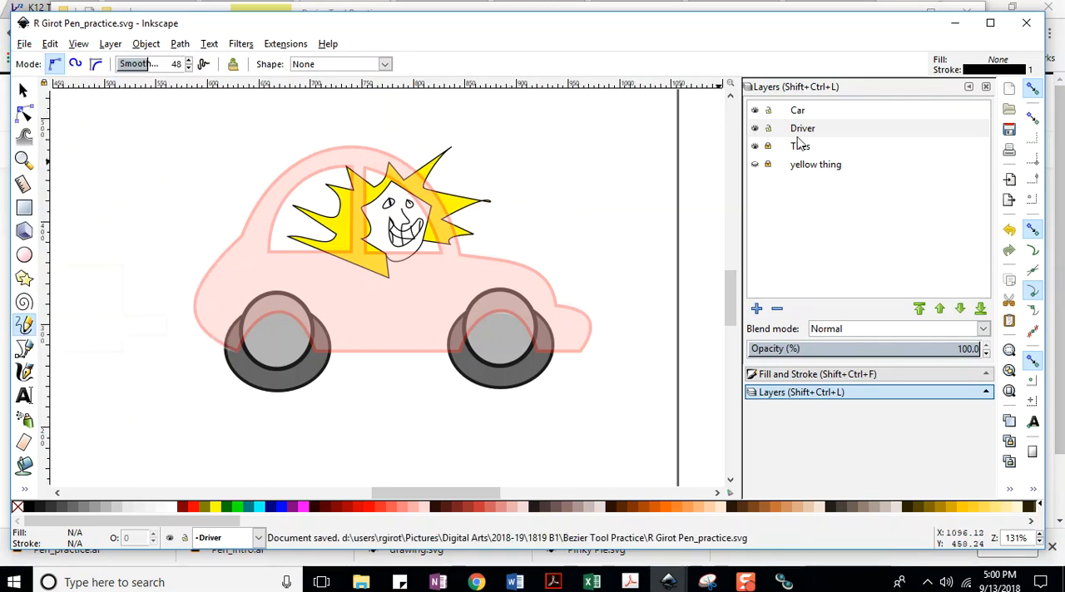
Restore the Car layer's opacity to 100%.
{"action": "left_click", "coordinate": [804, 111]}
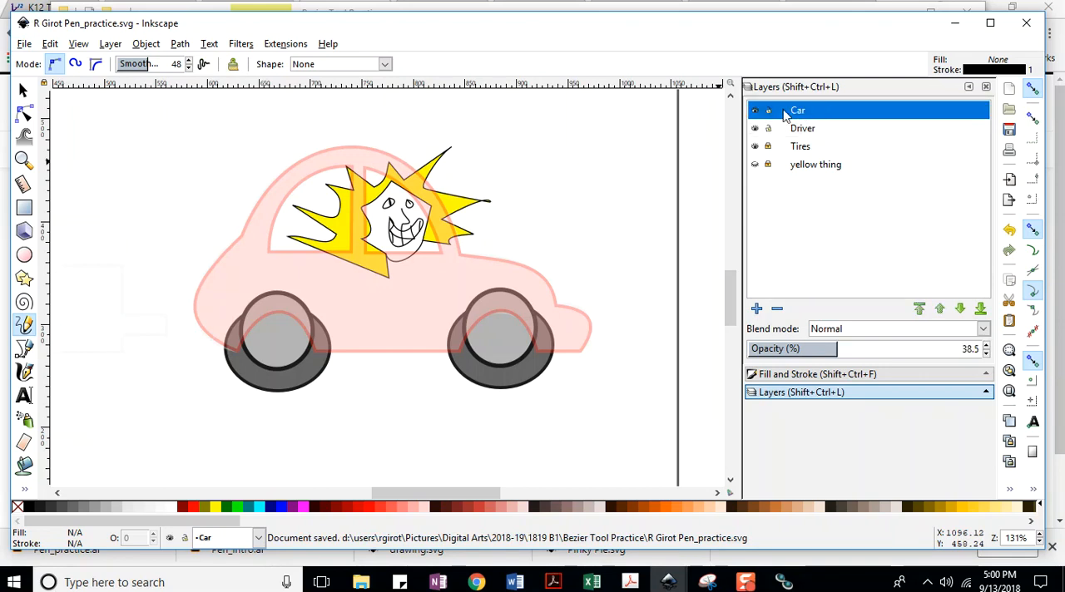
{"action": "left_click_drag", "start_coordinate": [839, 353], "coordinate": [998, 356]}
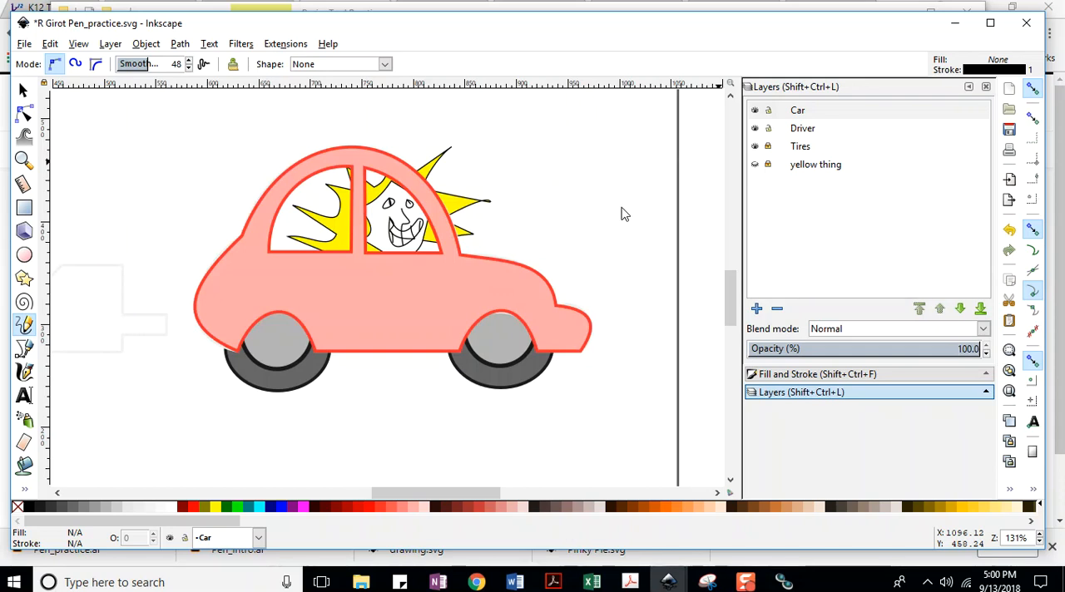
Hide the Car, Driver and Tires layers one by one, and show all three again.
{"action": "left_click", "coordinate": [755, 111]}
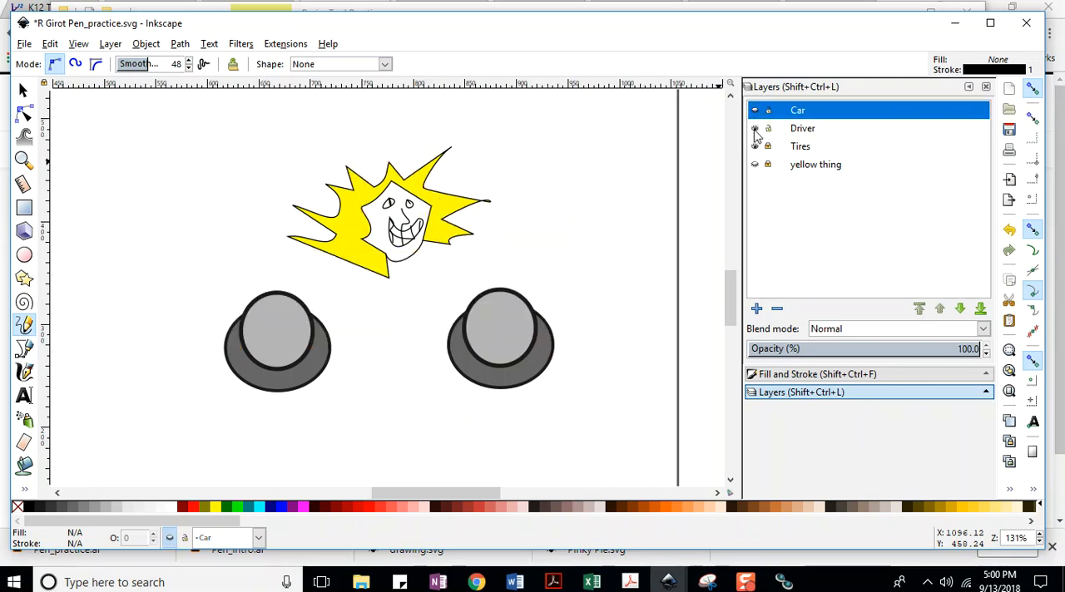
{"action": "left_click", "coordinate": [755, 128]}
{"action": "left_click", "coordinate": [754, 146]}
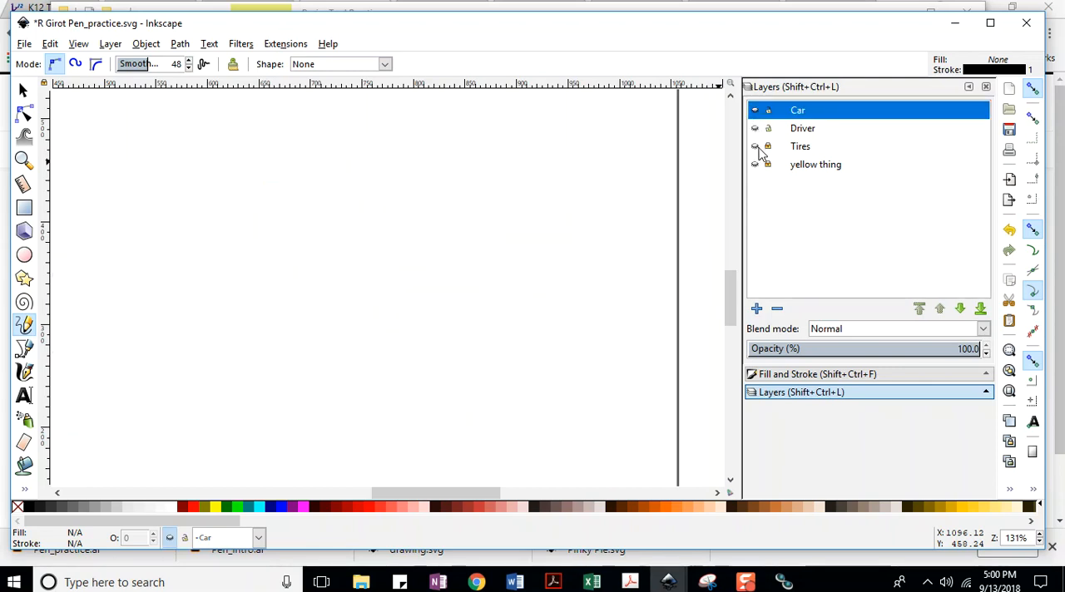
{"action": "left_click", "coordinate": [755, 147]}
{"action": "left_click", "coordinate": [755, 129]}
{"action": "left_click", "coordinate": [754, 111]}
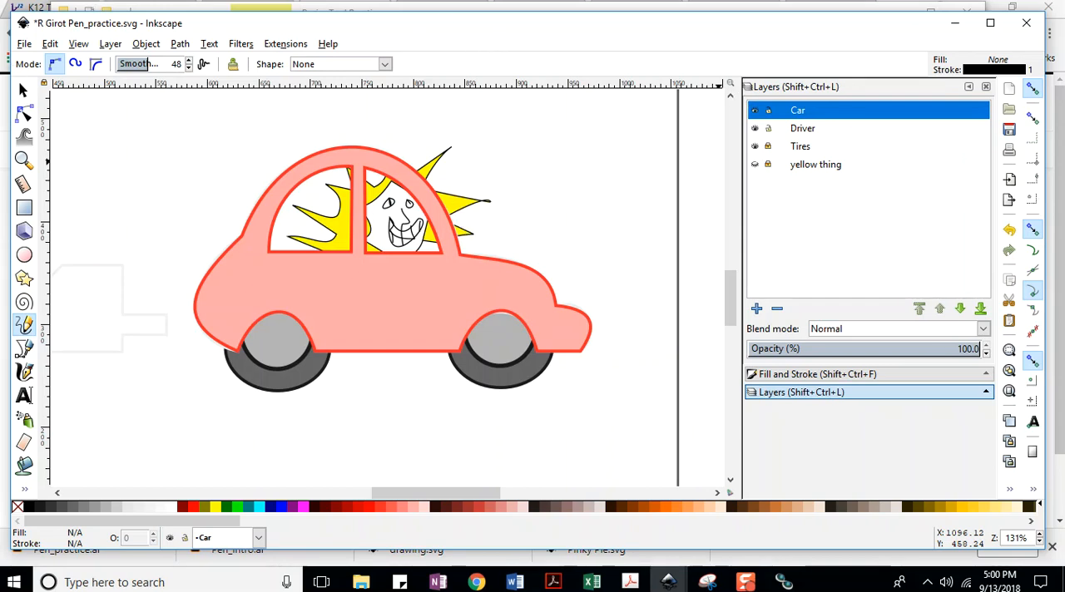
Switch to Chrome and download Manga Man.svg from the Class Sept 13 @ 2pm page into the Bezier Tool Practice folder.
{"action": "left_click", "coordinate": [954, 22]}
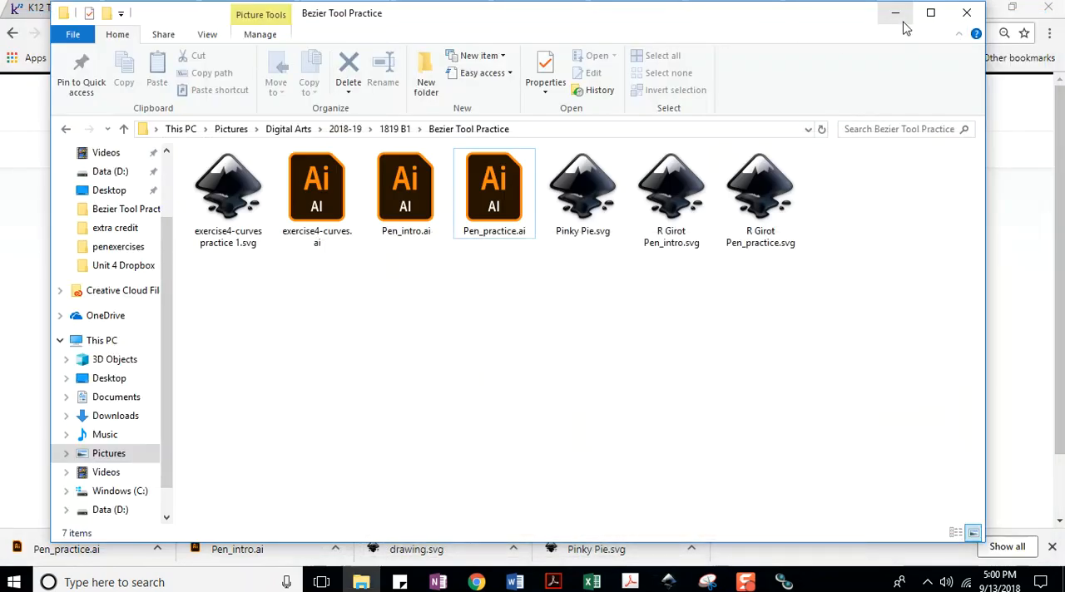
{"action": "left_click", "coordinate": [896, 15]}
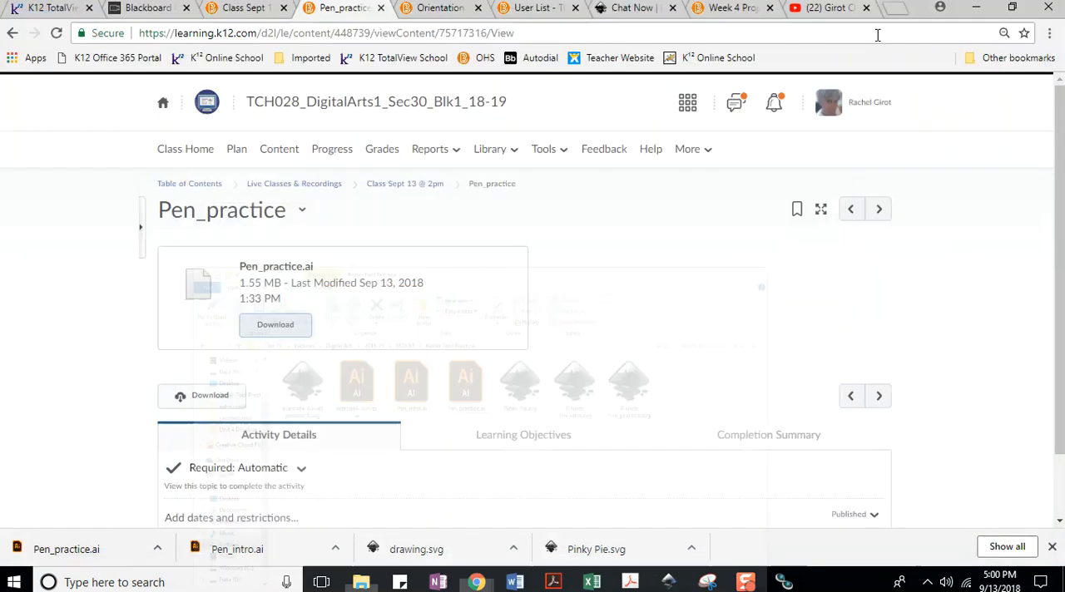
{"action": "left_click", "coordinate": [387, 185]}
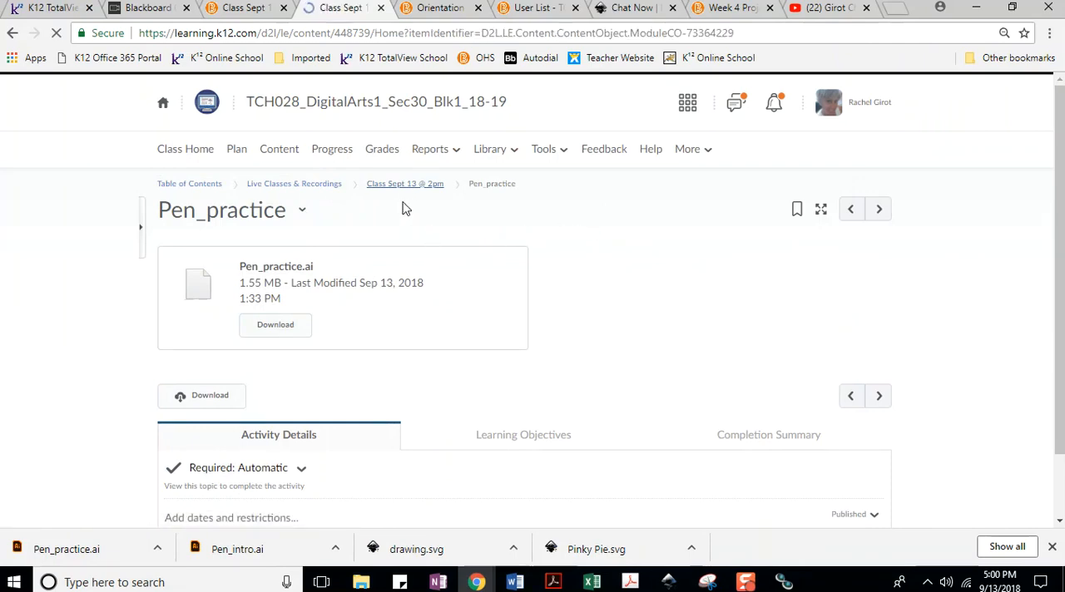
{"action": "scroll", "coordinate": [426, 271], "scroll_direction": "down", "scroll_amount": 10}
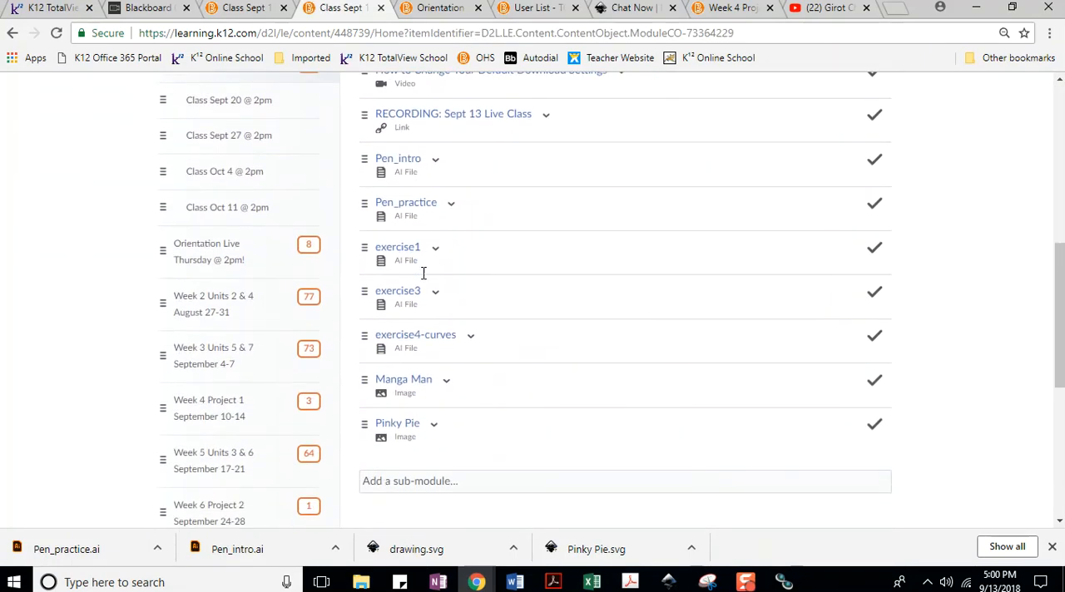
{"action": "scroll", "coordinate": [424, 272], "scroll_direction": "down", "scroll_amount": 2}
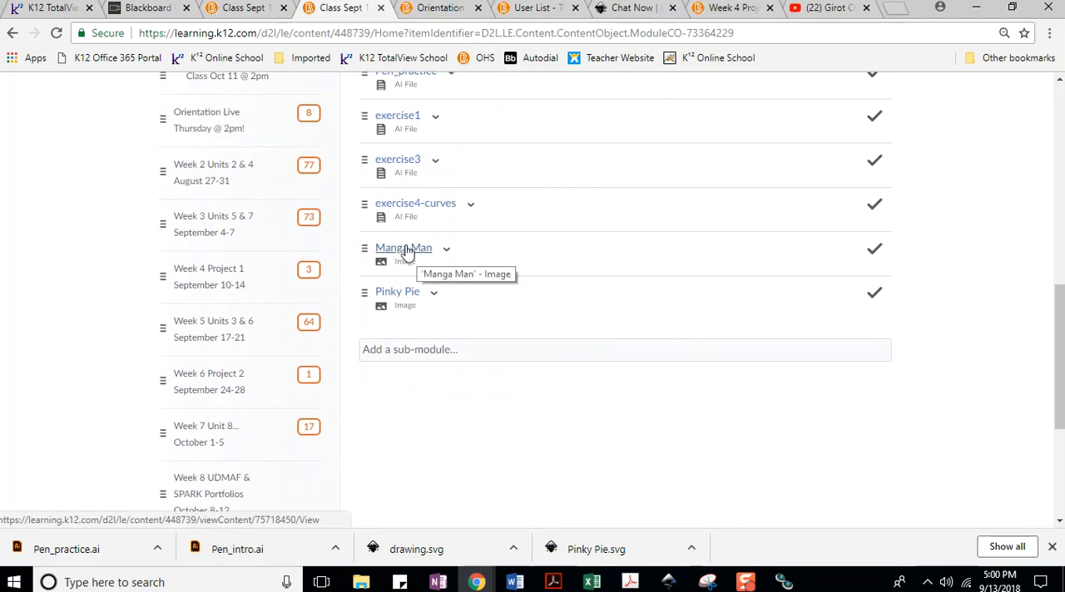
{"action": "left_click", "coordinate": [406, 251]}
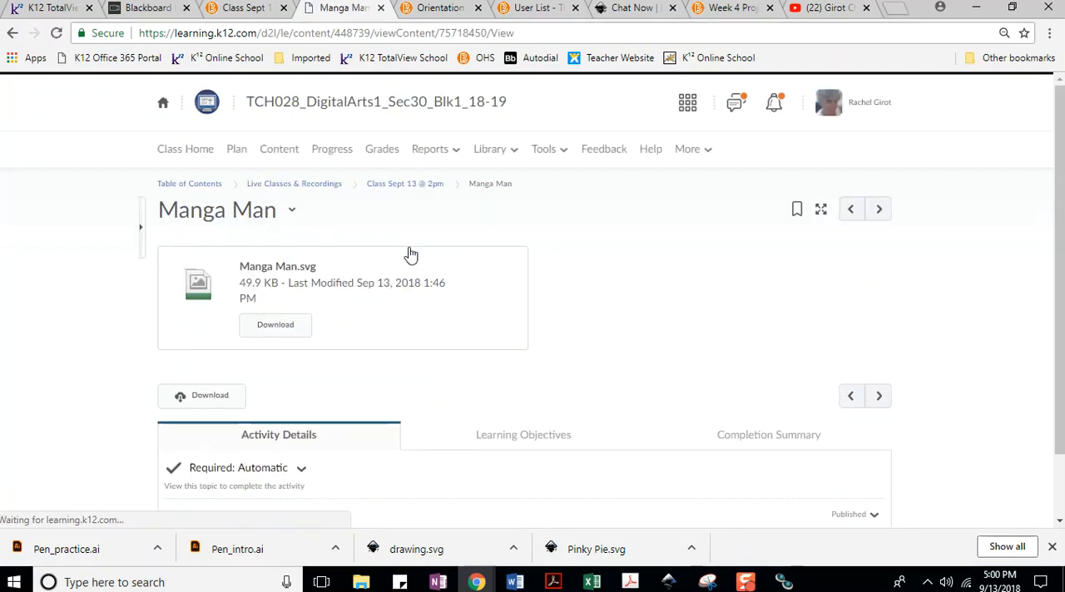
{"action": "left_click", "coordinate": [275, 324]}
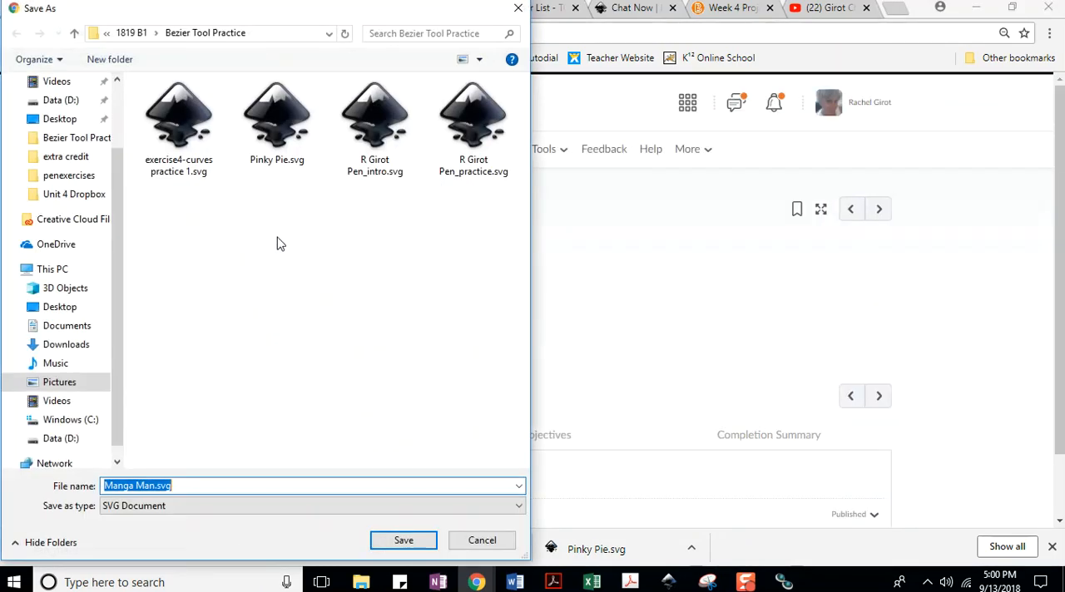
{"action": "left_click", "coordinate": [403, 540]}
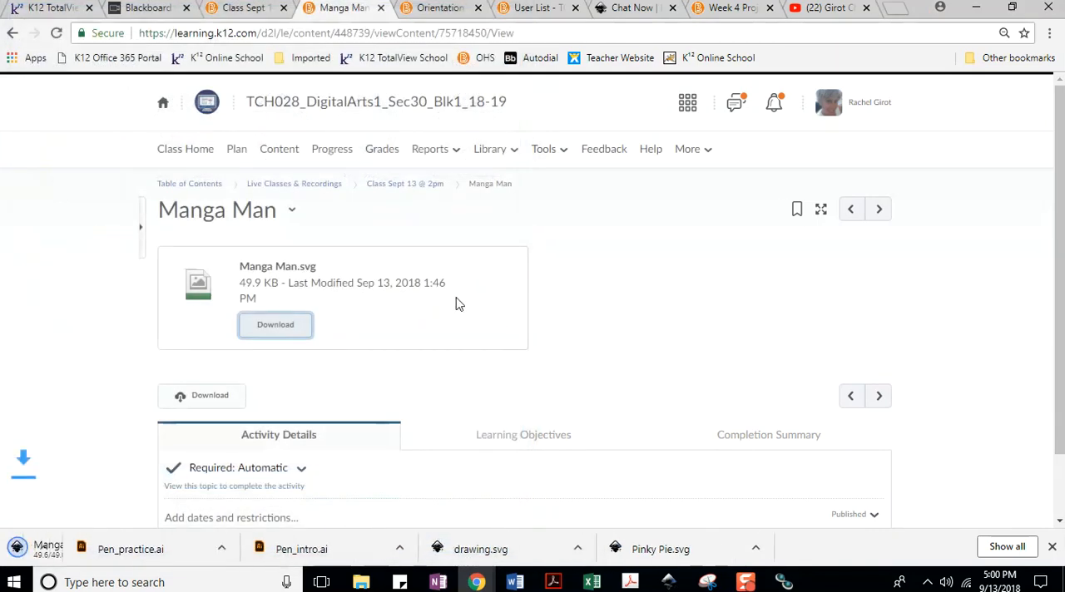
Download the Pinky Pie image from the Class Sept 13 @ 2pm page, saving it as Pinky Pie (1).svg in Bezier Tool Practice.
{"action": "left_click", "coordinate": [389, 185]}
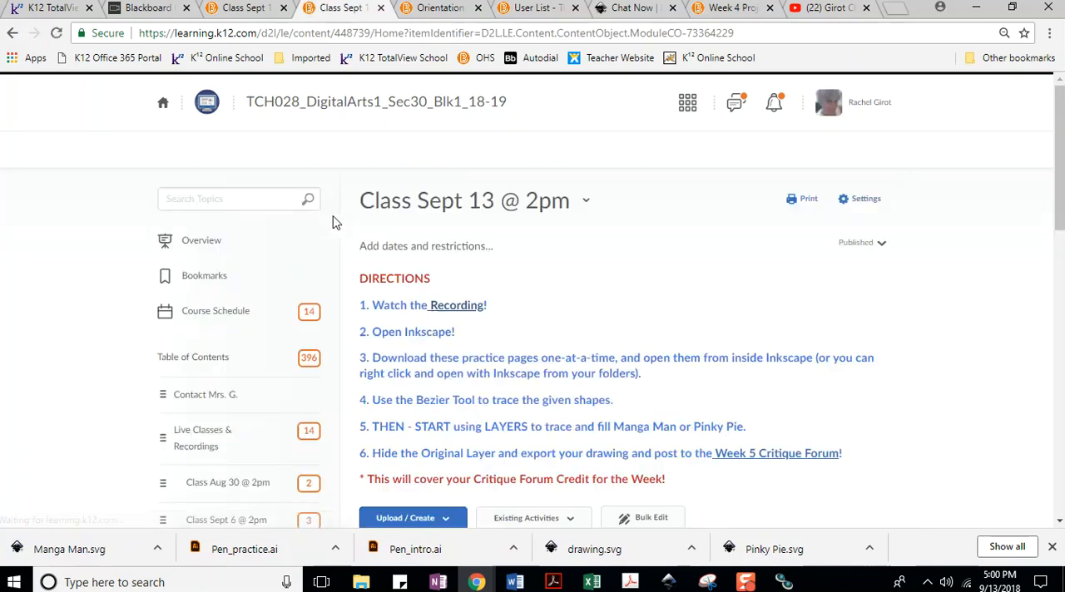
{"action": "scroll", "coordinate": [395, 334], "scroll_direction": "down", "scroll_amount": 2}
{"action": "scroll", "coordinate": [395, 337], "scroll_direction": "down", "scroll_amount": 5}
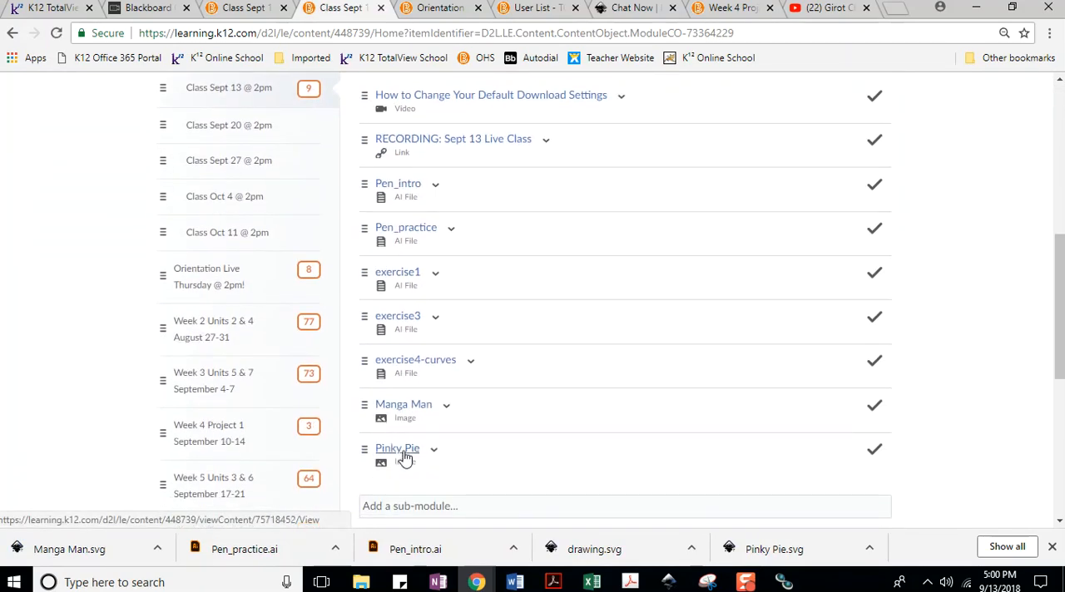
{"action": "left_click", "coordinate": [407, 453]}
{"action": "left_click", "coordinate": [264, 332]}
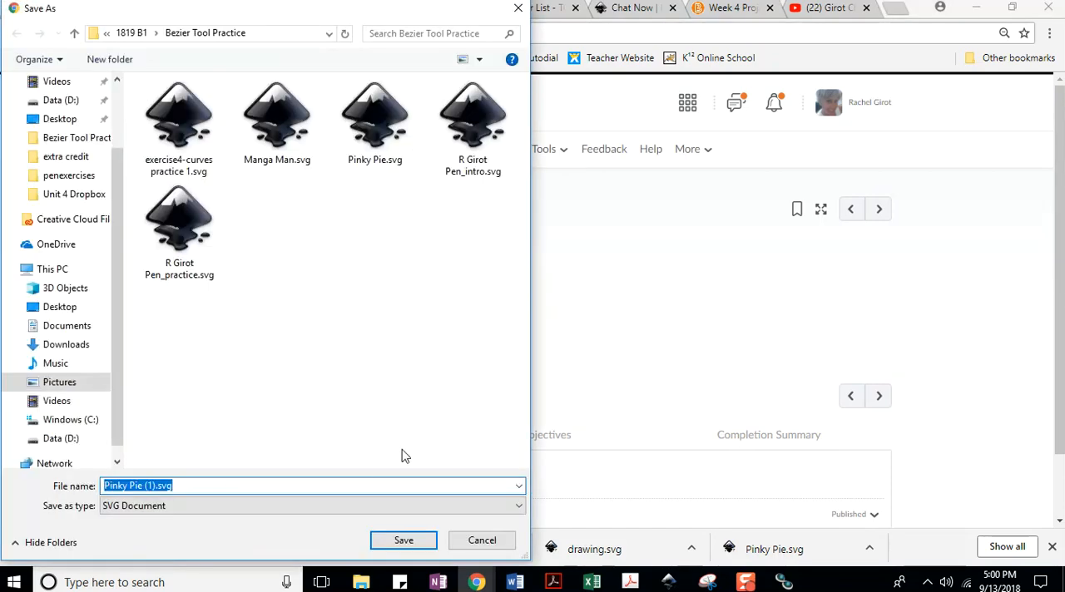
{"action": "left_click", "coordinate": [403, 541]}
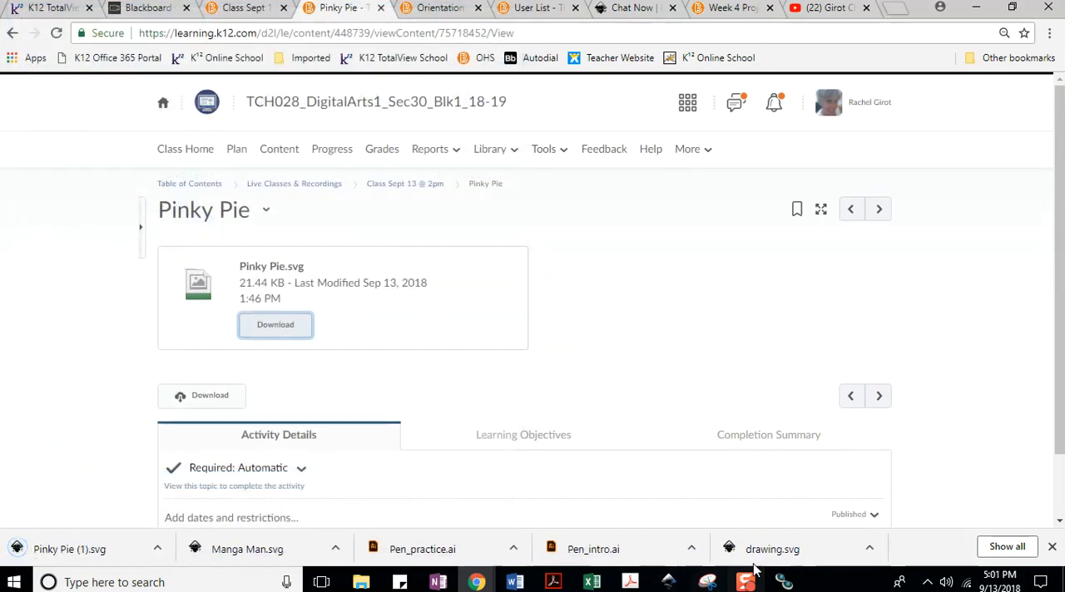
Switch back to Inkscape and open Manga Man.svg with the whole page in view.
{"action": "mouse_move", "coordinate": [668, 580]}
{"action": "left_click", "coordinate": [918, 516]}
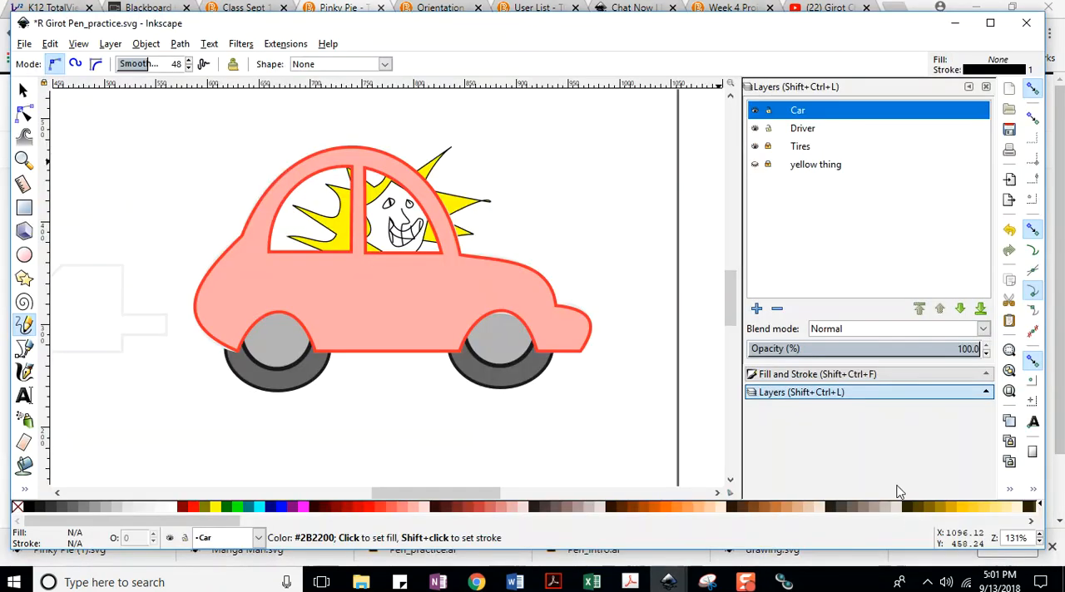
{"action": "left_click", "coordinate": [24, 43]}
{"action": "left_click", "coordinate": [49, 95]}
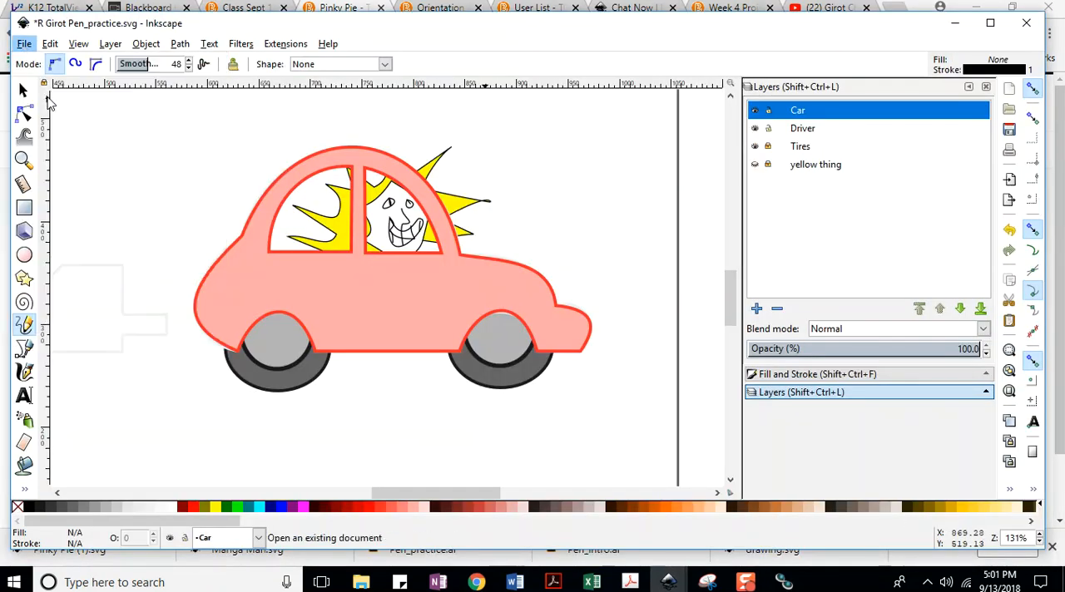
{"action": "double_click", "coordinate": [314, 141]}
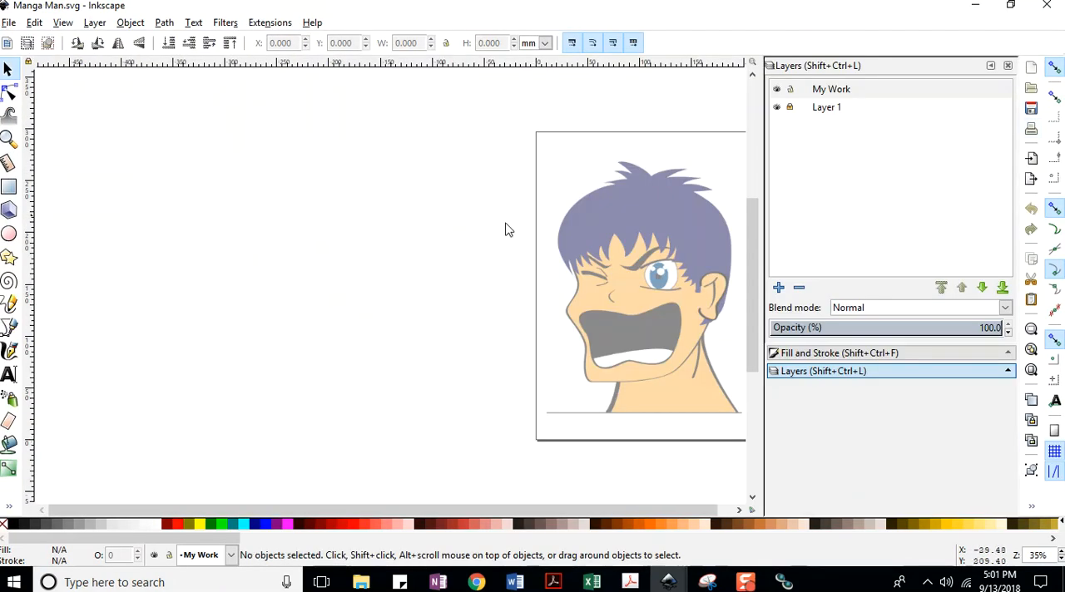
{"action": "key", "text": "5"}
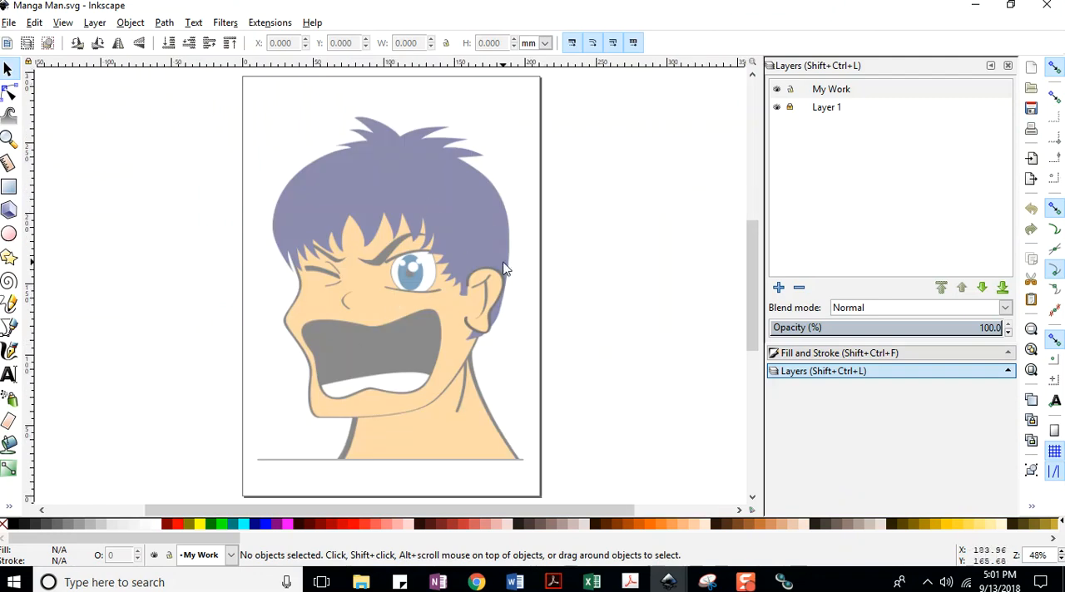
Rename the My Work layer to Tongue and save the document.
{"action": "double_click", "coordinate": [834, 93]}
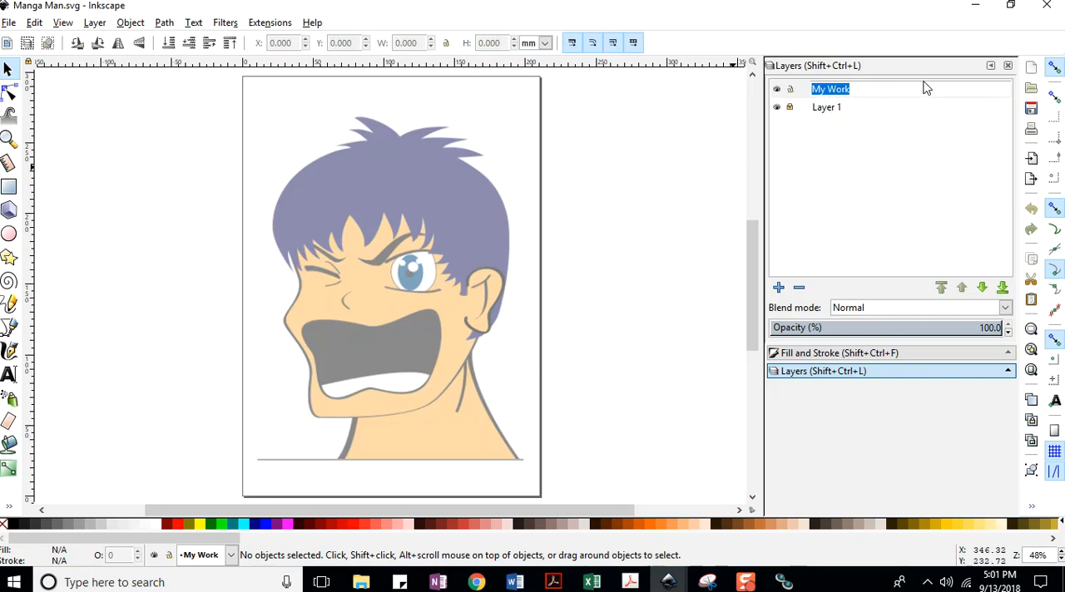
{"action": "type", "text": "Tongue"}
{"action": "key", "text": "Return"}
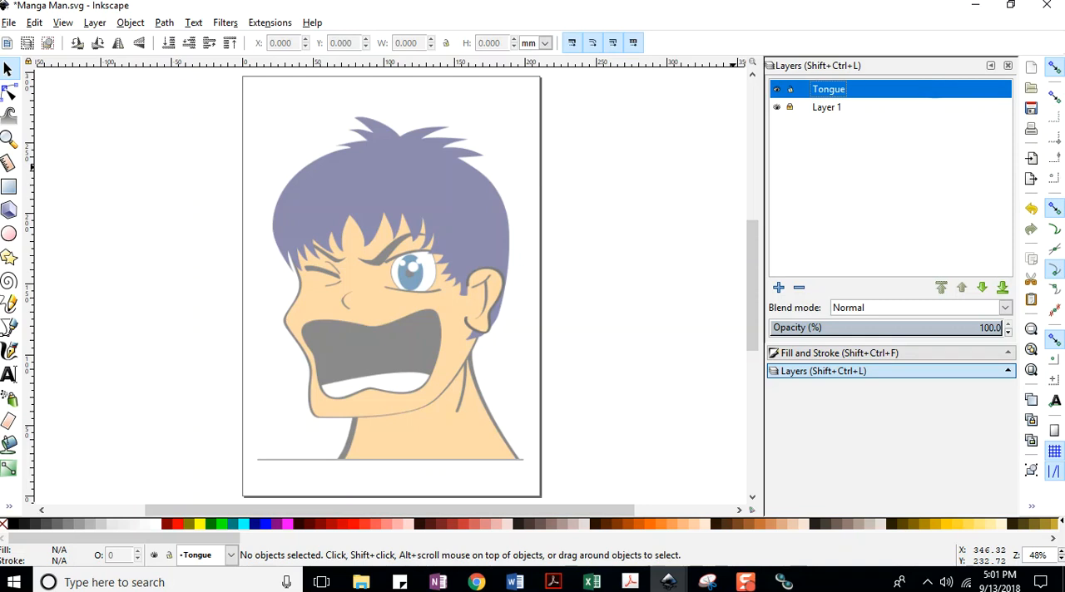
{"action": "left_click", "coordinate": [7, 22]}
{"action": "left_click", "coordinate": [50, 112]}
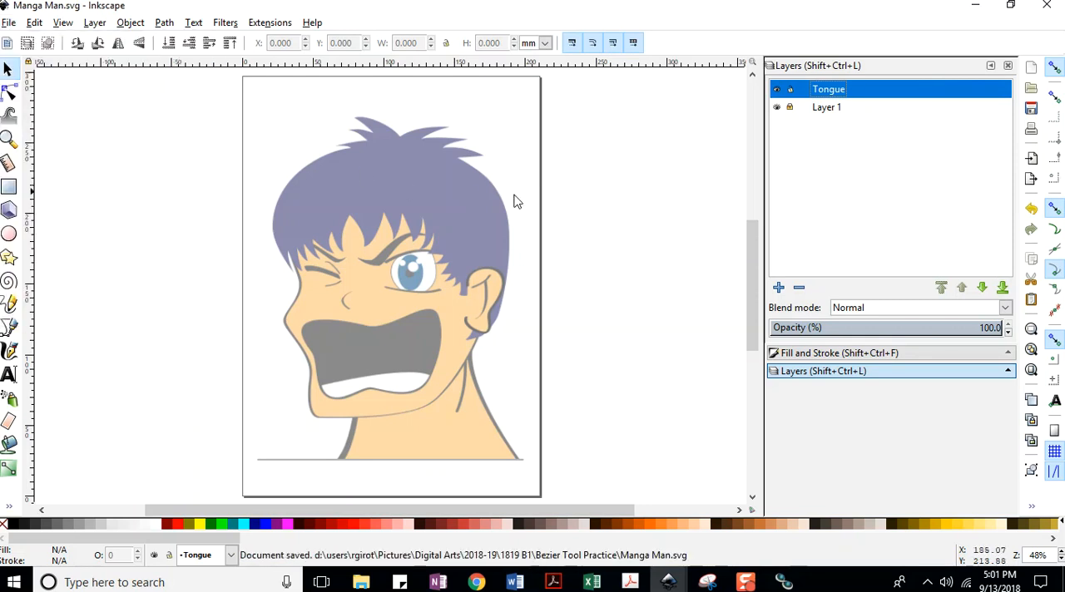
Add a layer named Face above the Tongue layer and save the document.
{"action": "left_click", "coordinate": [778, 288]}
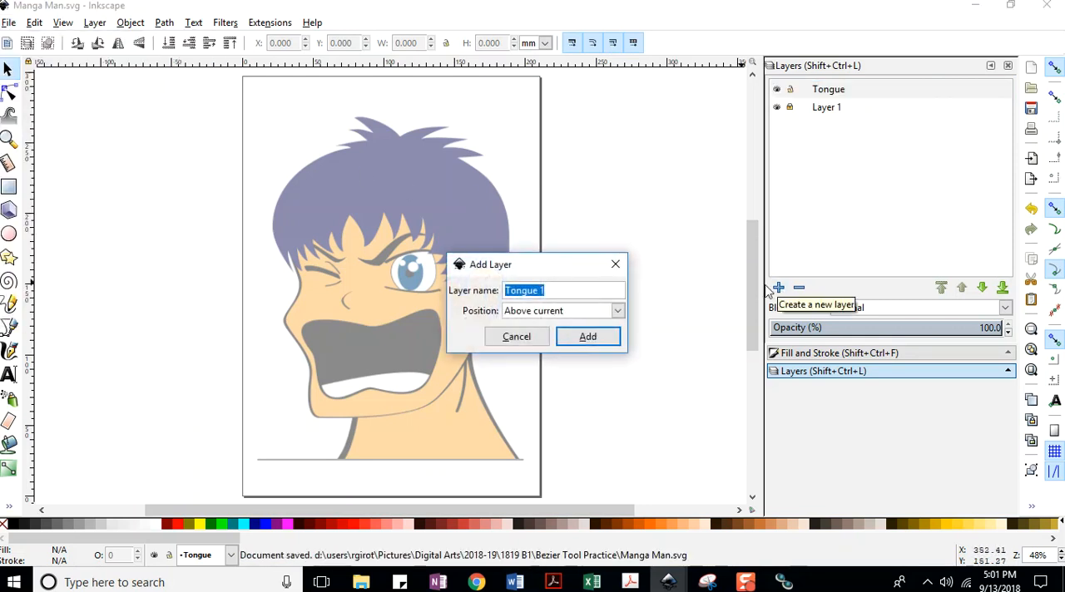
{"action": "type", "text": "Face"}
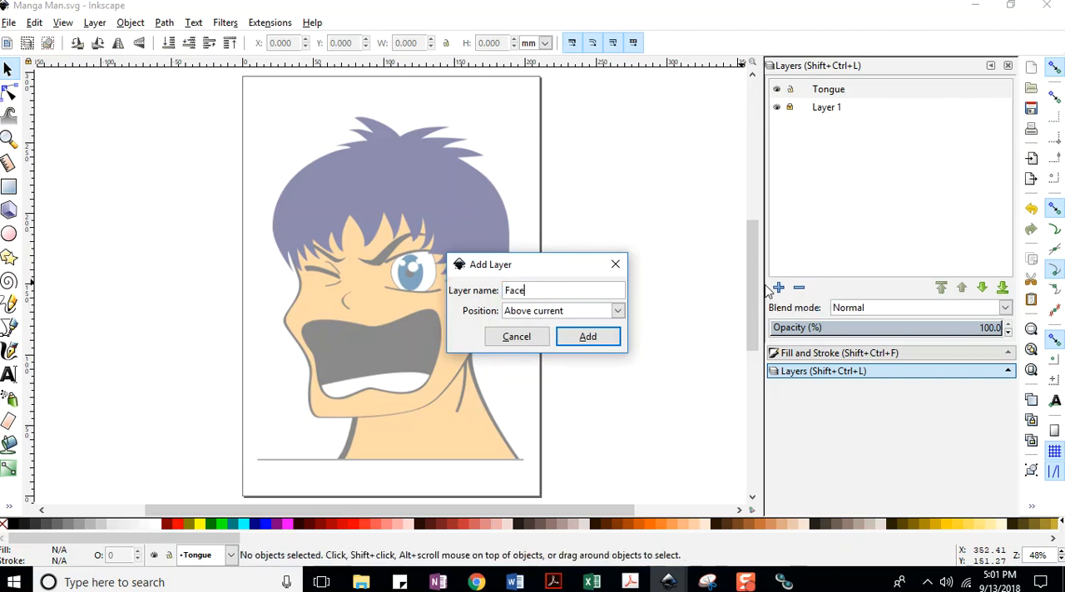
{"action": "key", "text": "Return"}
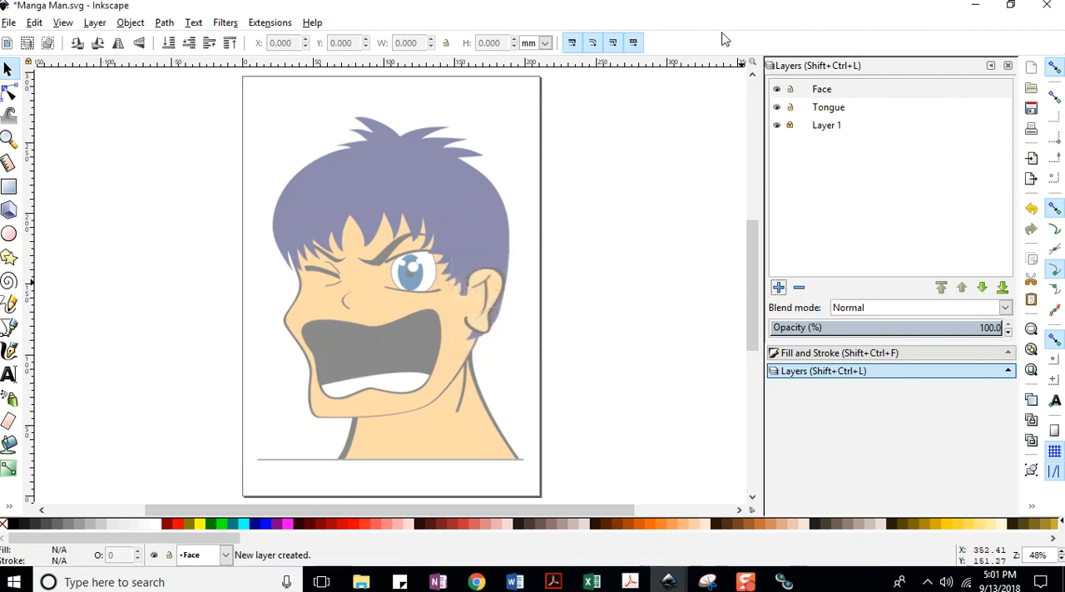
{"action": "left_click", "coordinate": [820, 95]}
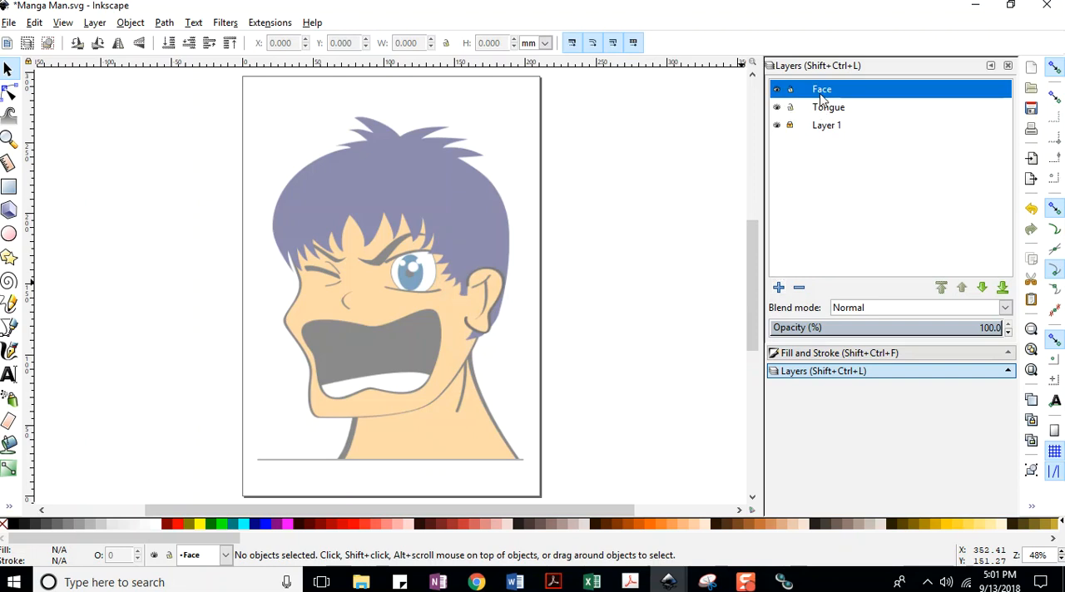
{"action": "left_click", "coordinate": [11, 23]}
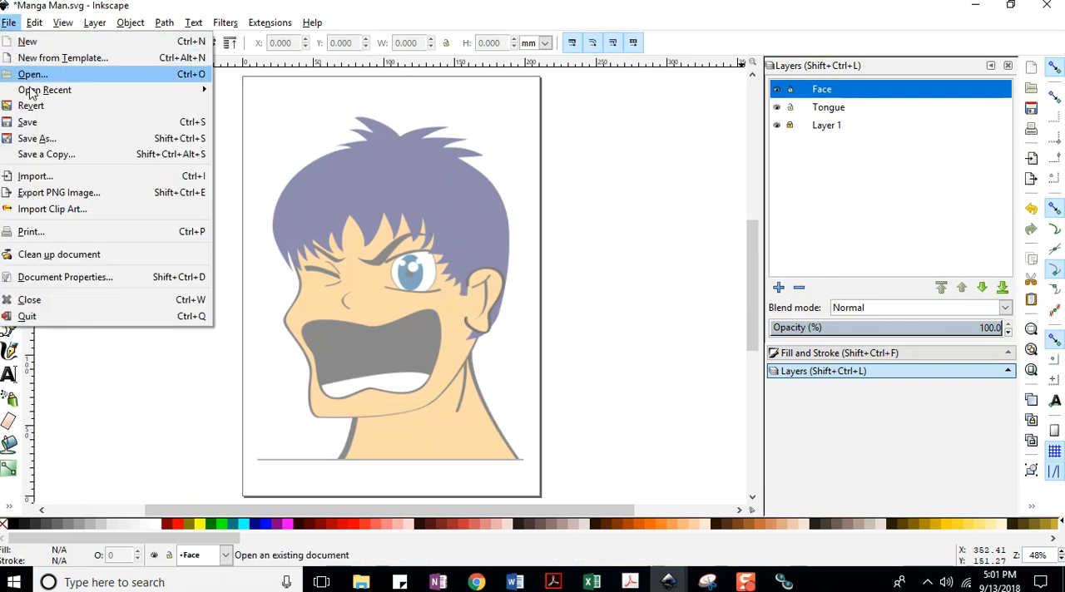
{"action": "left_click", "coordinate": [30, 121]}
Add a layer named Neck directly below the Face layer.
{"action": "left_click", "coordinate": [778, 287]}
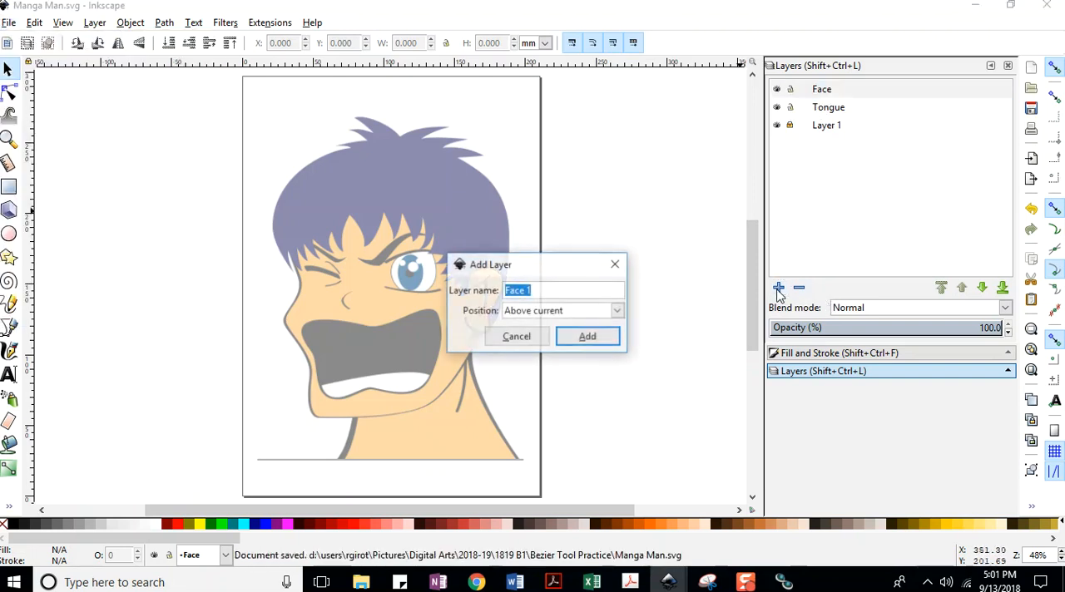
{"action": "type", "text": "Neck"}
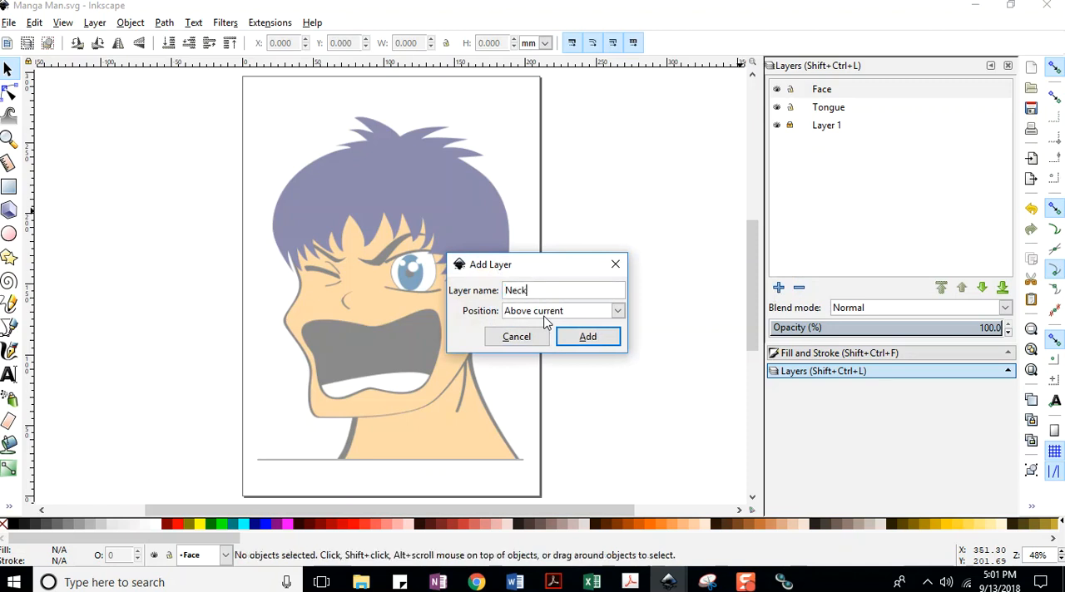
{"action": "left_click", "coordinate": [543, 321]}
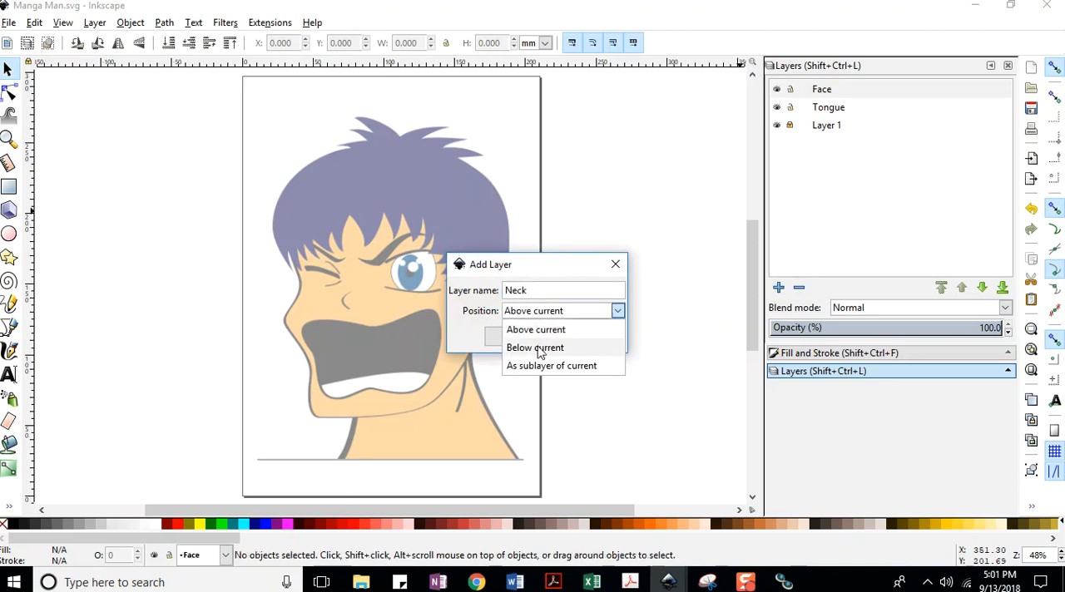
{"action": "left_click", "coordinate": [539, 347]}
{"action": "left_click", "coordinate": [588, 336]}
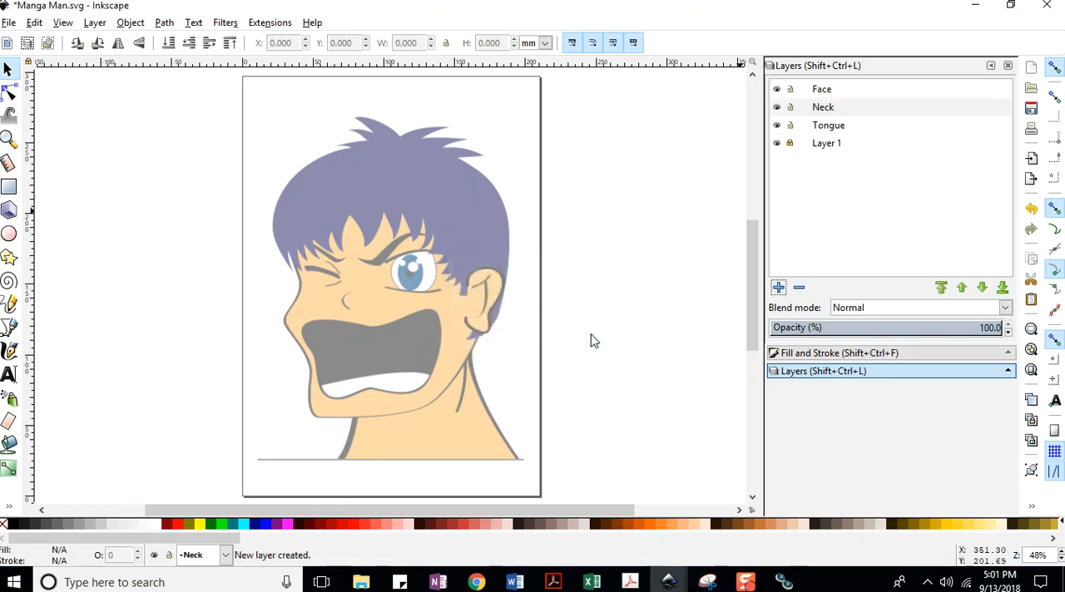
Make the Face layer current and save the Manga Man document.
{"action": "left_click", "coordinate": [825, 93]}
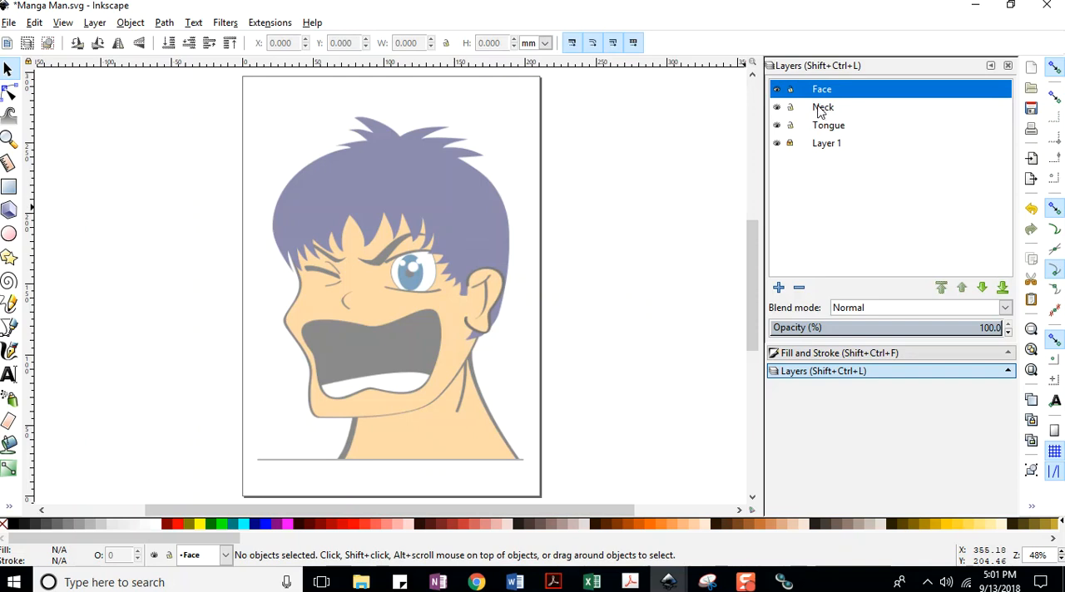
{"action": "left_click", "coordinate": [778, 289]}
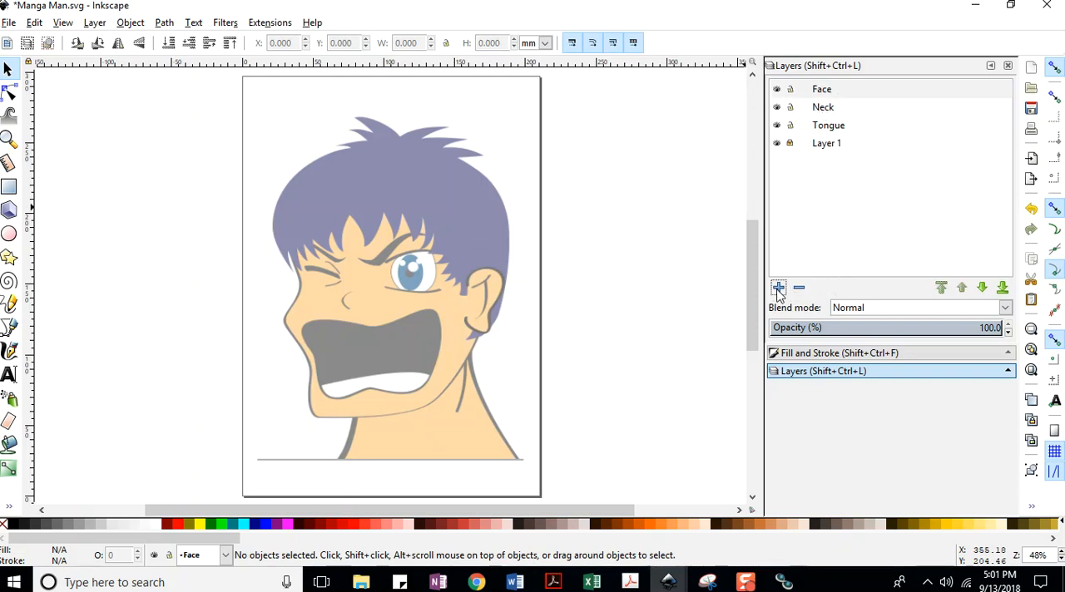
{"action": "left_click", "coordinate": [10, 22]}
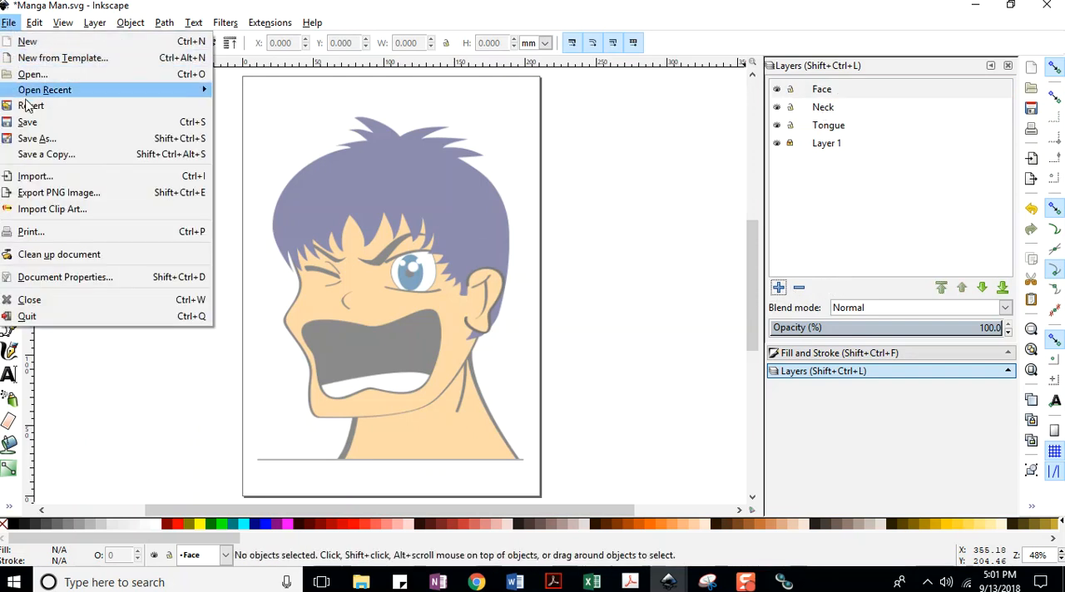
{"action": "left_click", "coordinate": [35, 125]}
Add a layer named eyes above the Face layer and save the document.
{"action": "left_click", "coordinate": [778, 288]}
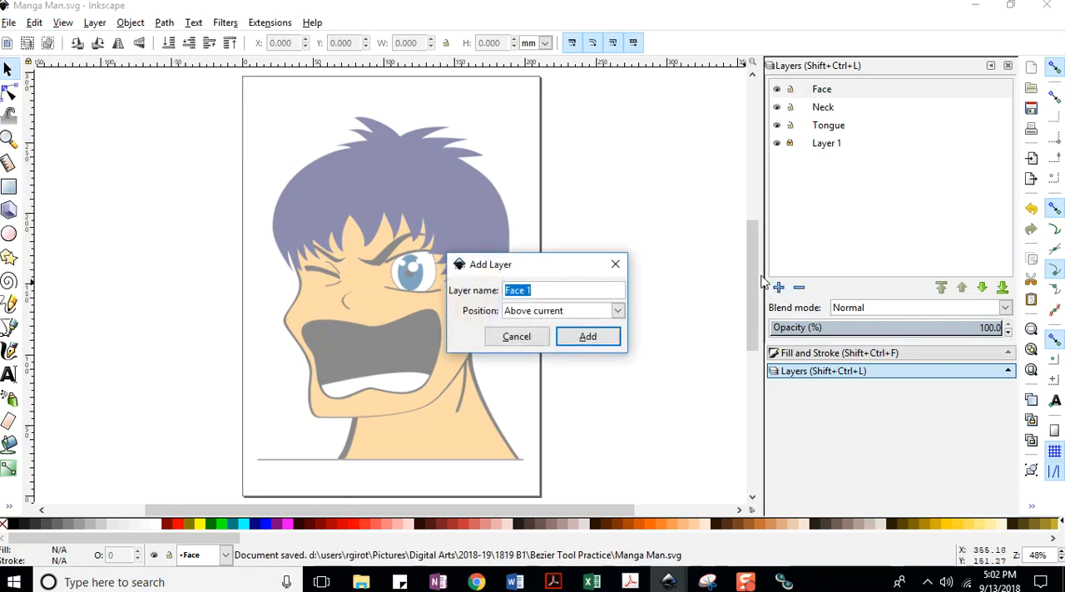
{"action": "type", "text": "eyes"}
{"action": "key", "text": "Return"}
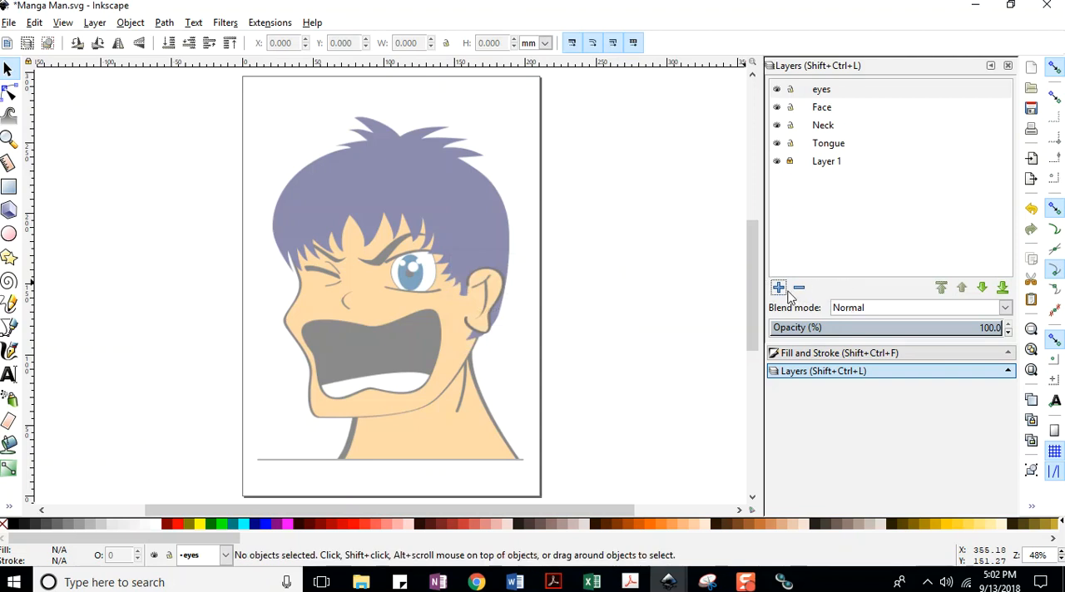
{"action": "left_click", "coordinate": [13, 22]}
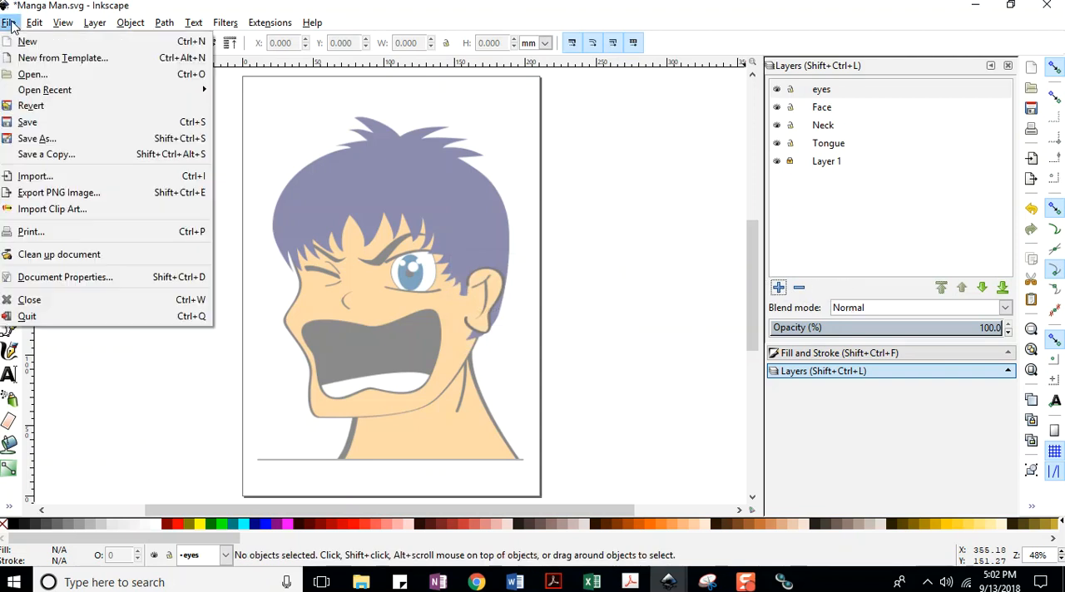
{"action": "left_click", "coordinate": [33, 123]}
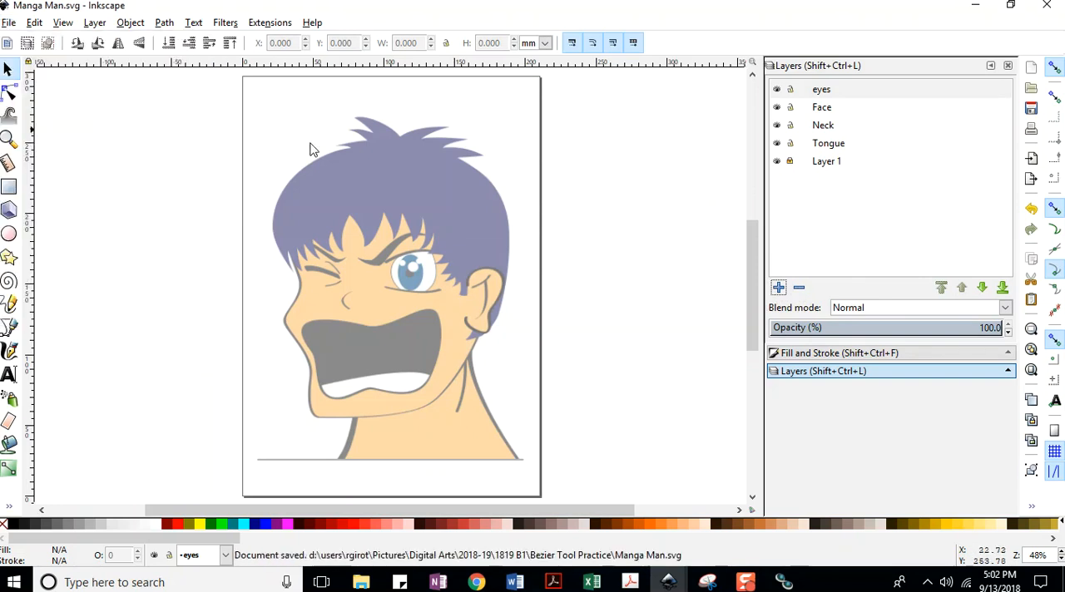
Add a layer named hair above the eyes layer and save the document.
{"action": "left_click", "coordinate": [778, 287]}
{"action": "type", "text": "hair"}
{"action": "key", "text": "Return"}
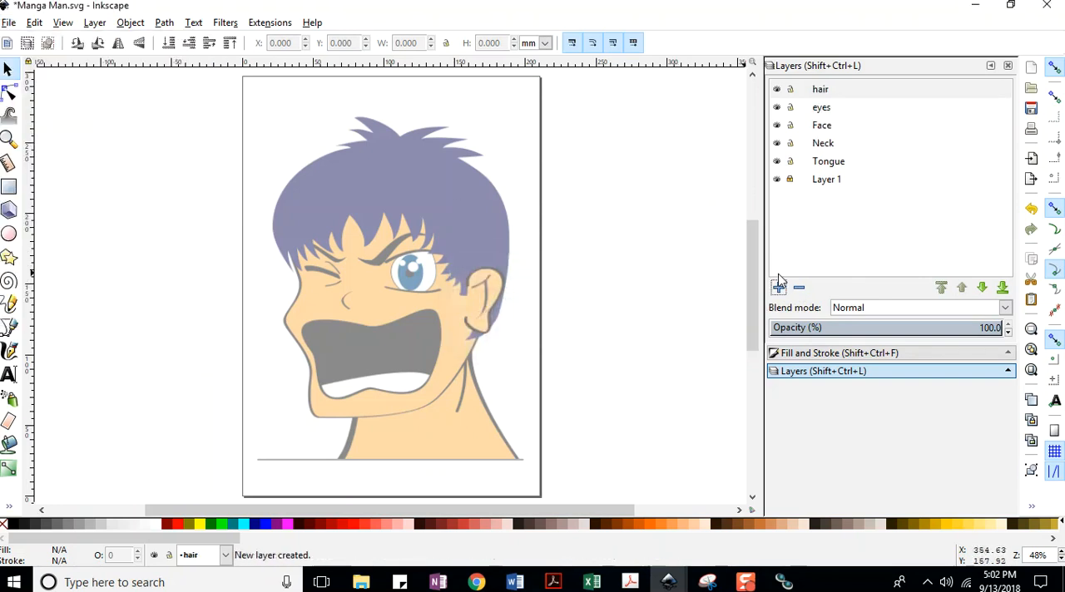
{"action": "left_click", "coordinate": [13, 23]}
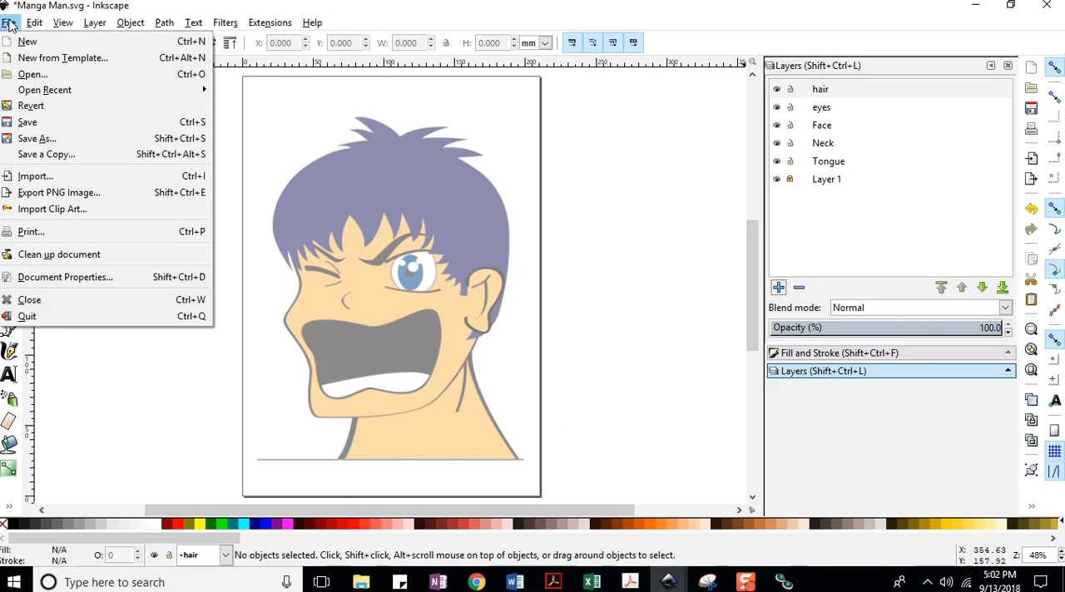
{"action": "left_click", "coordinate": [38, 122]}
Add a layer named ear above the hair layer.
{"action": "left_click", "coordinate": [778, 287]}
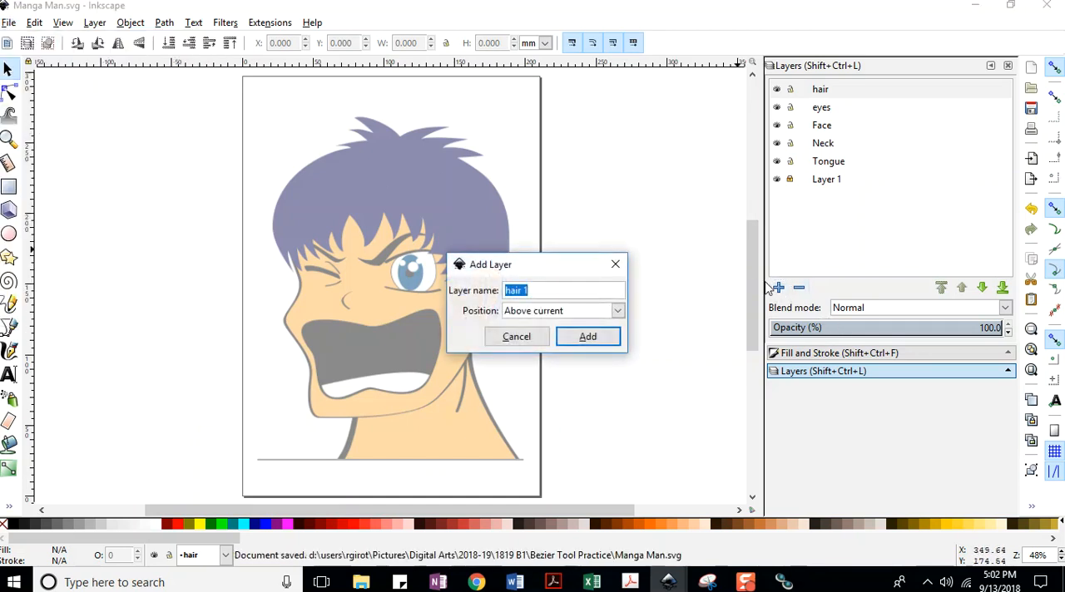
{"action": "type", "text": "ear"}
{"action": "key", "text": "Return"}
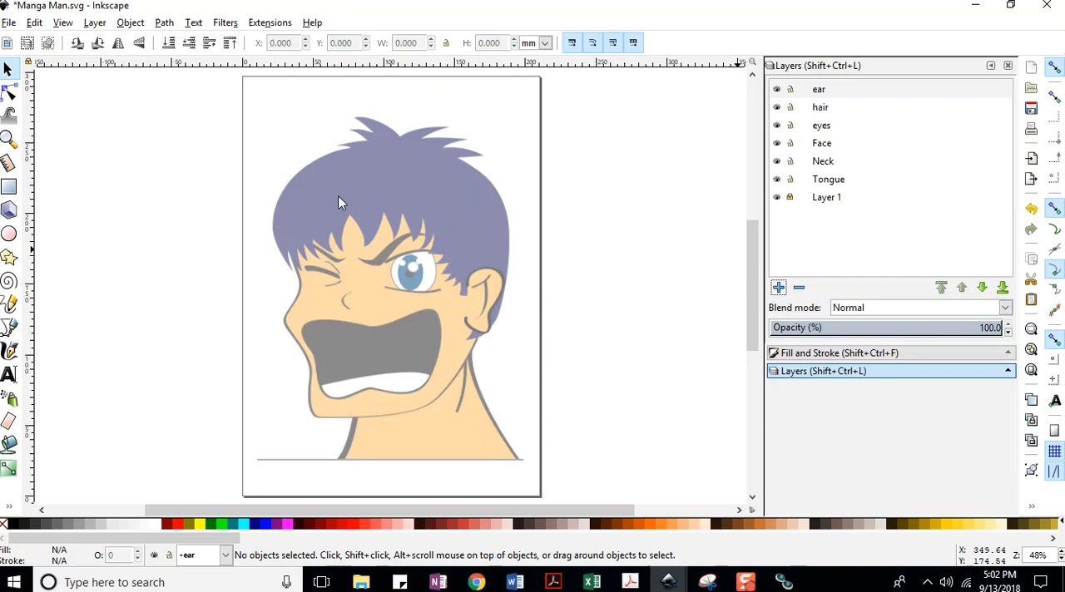
Open Pinky Pie (1).svg from the Bezier Tool Practice folder.
{"action": "left_click", "coordinate": [9, 22]}
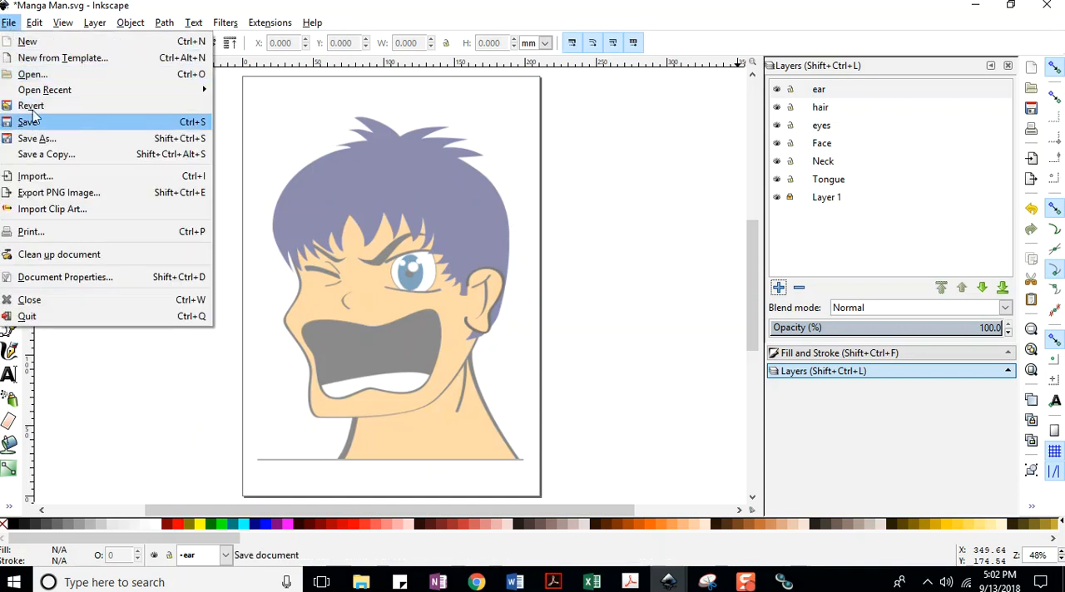
{"action": "left_click", "coordinate": [27, 77]}
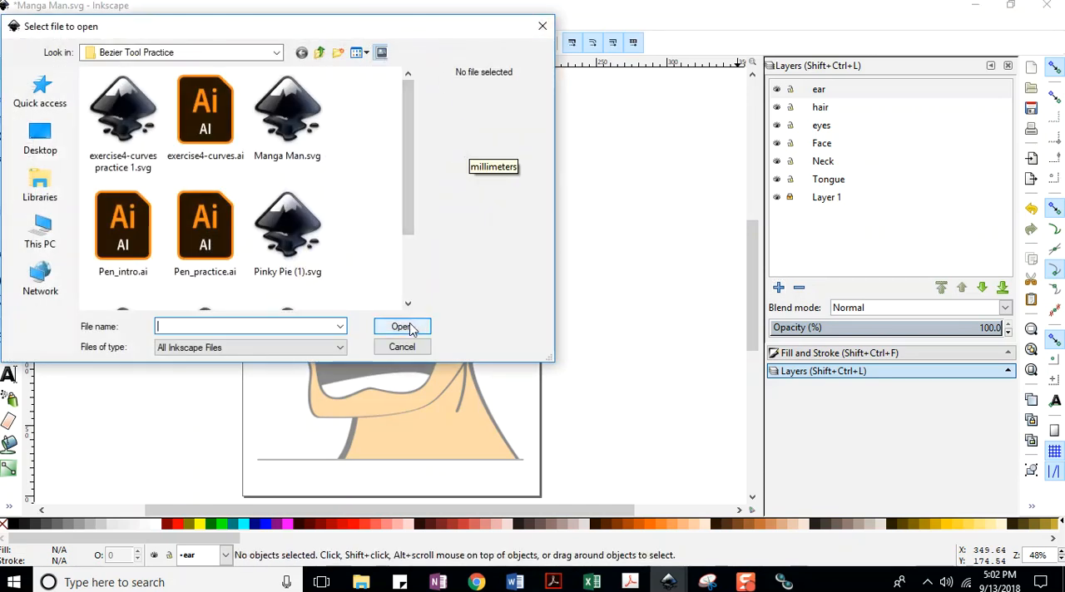
{"action": "double_click", "coordinate": [296, 215]}
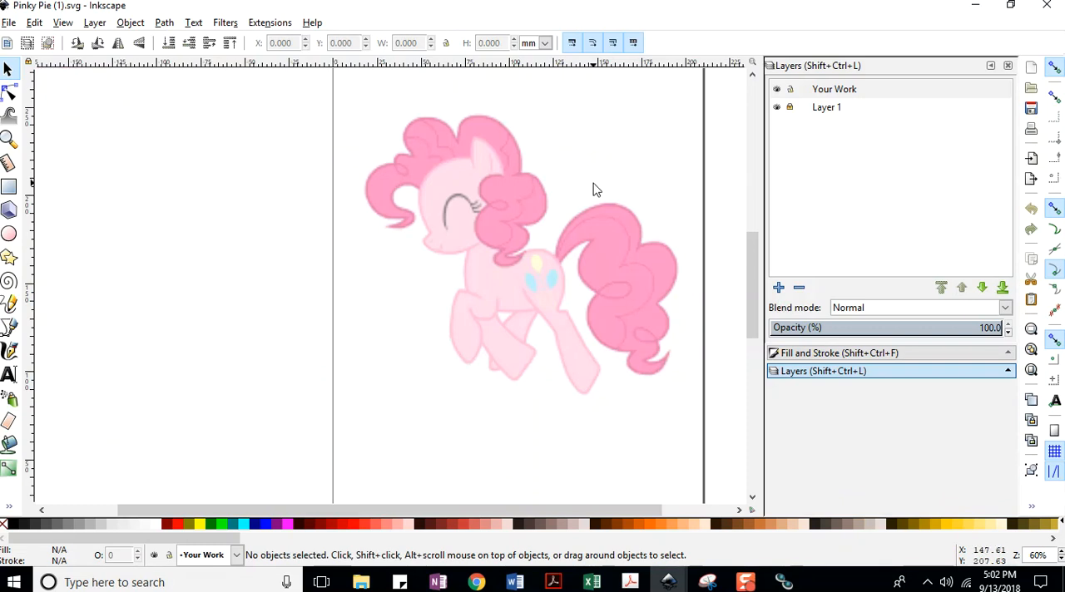
Rename the Your Work layer to body and save the Pinky Pie document.
{"action": "double_click", "coordinate": [840, 95]}
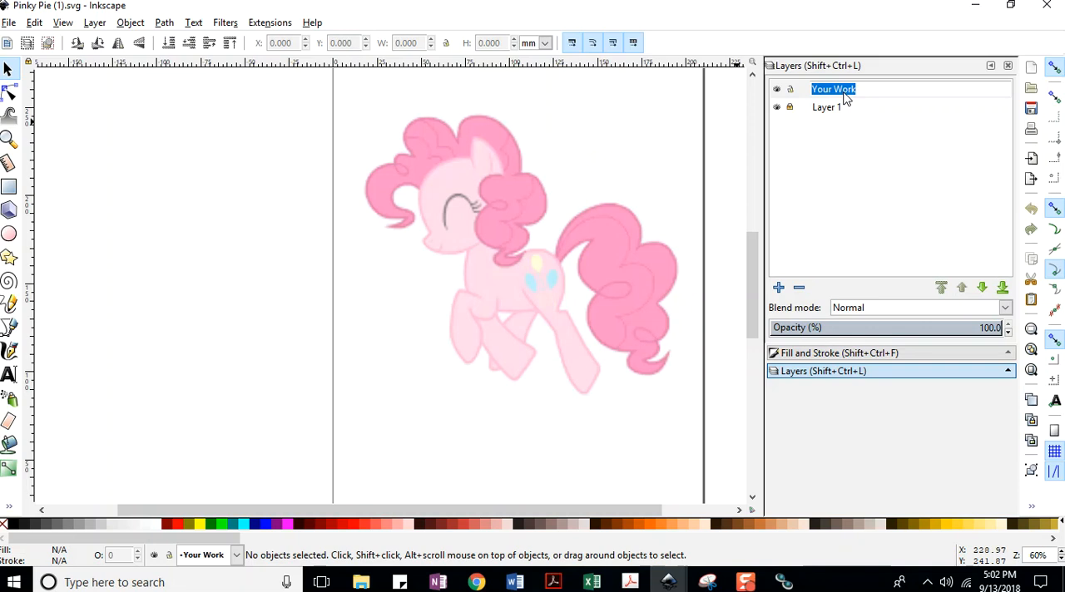
{"action": "type", "text": "h"}
{"action": "type", "text": "body"}
{"action": "key", "text": "Return"}
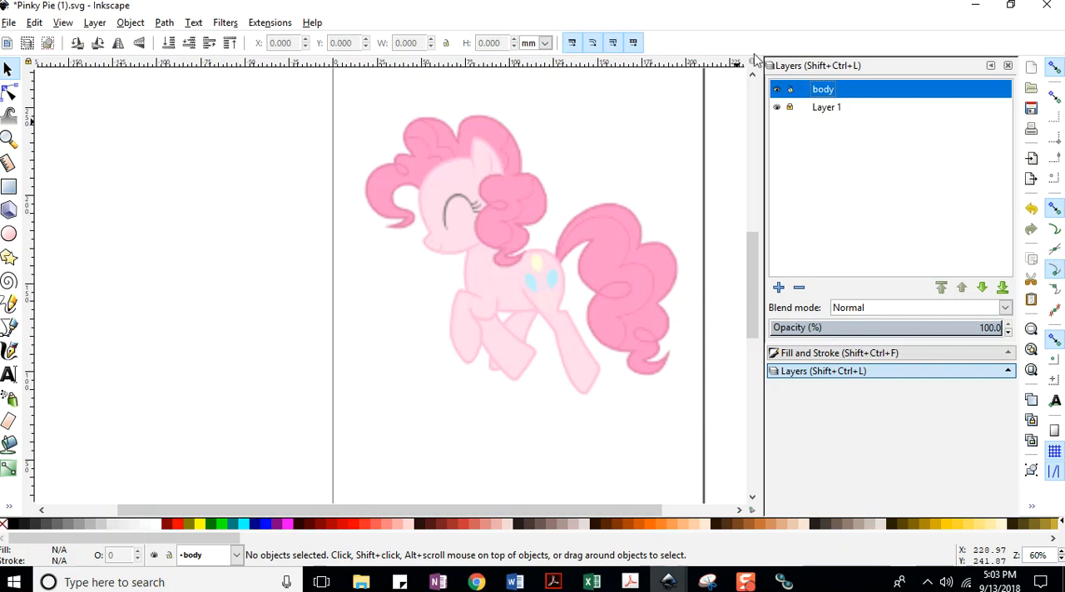
{"action": "left_click", "coordinate": [8, 22]}
{"action": "left_click", "coordinate": [27, 122]}
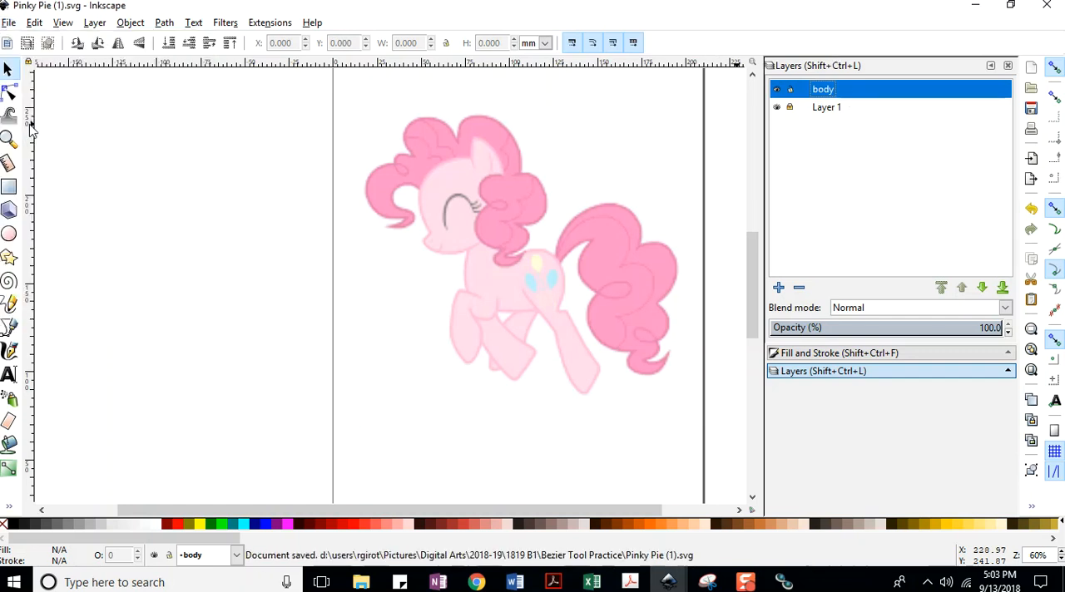
Add a layer named head above the body layer and save the document.
{"action": "left_click", "coordinate": [779, 287]}
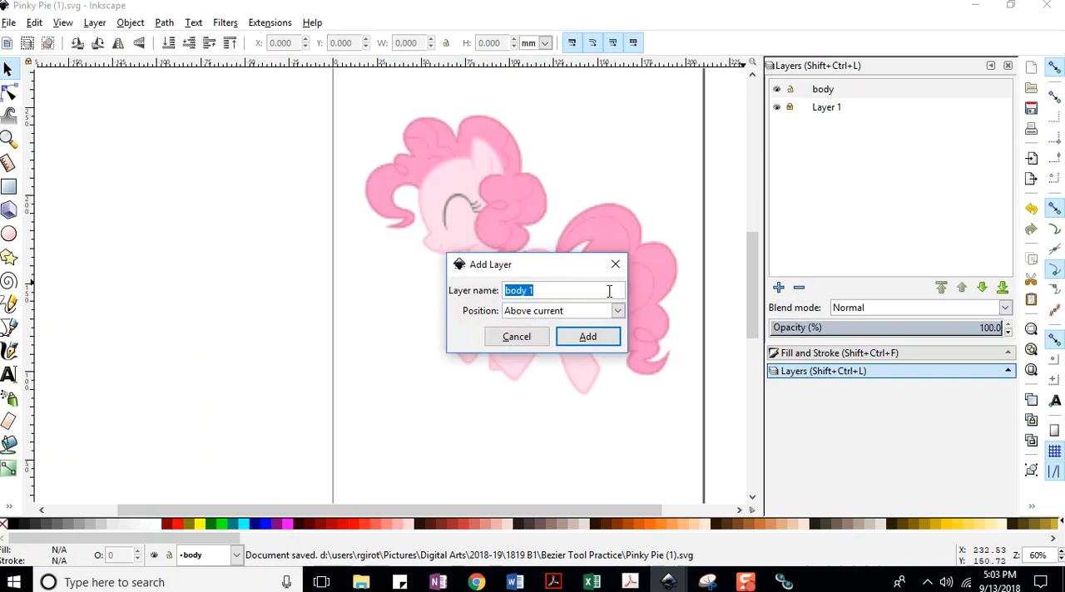
{"action": "type", "text": "head"}
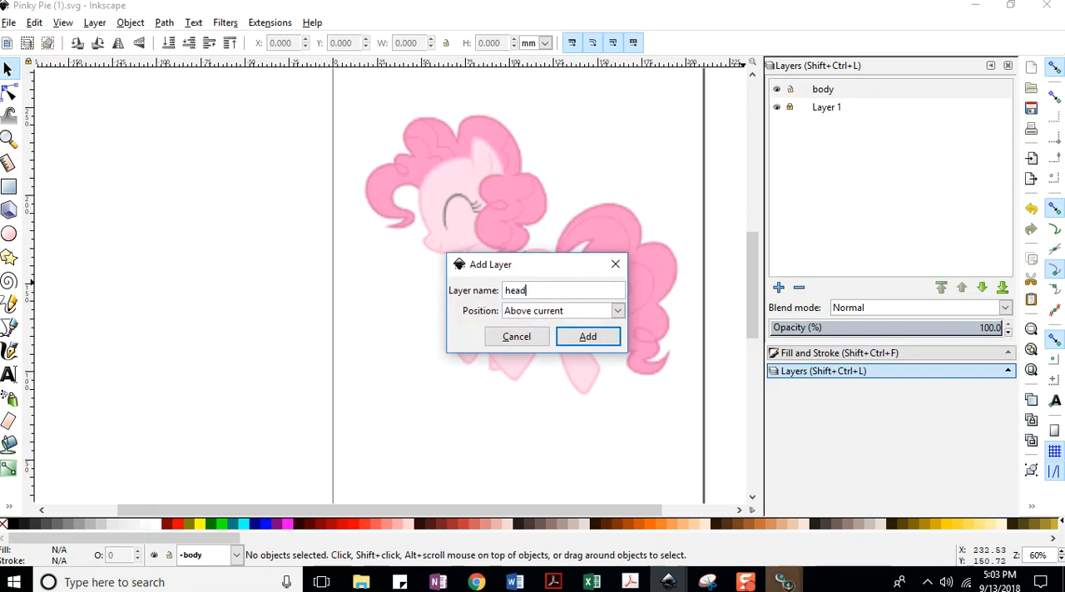
{"action": "key", "text": "Return"}
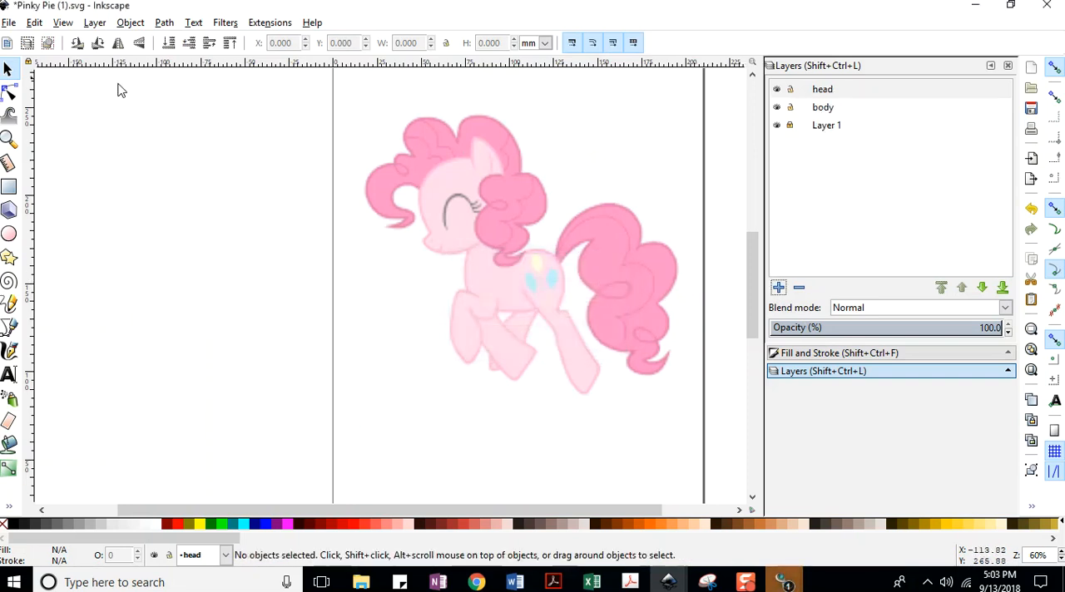
{"action": "left_click", "coordinate": [10, 23]}
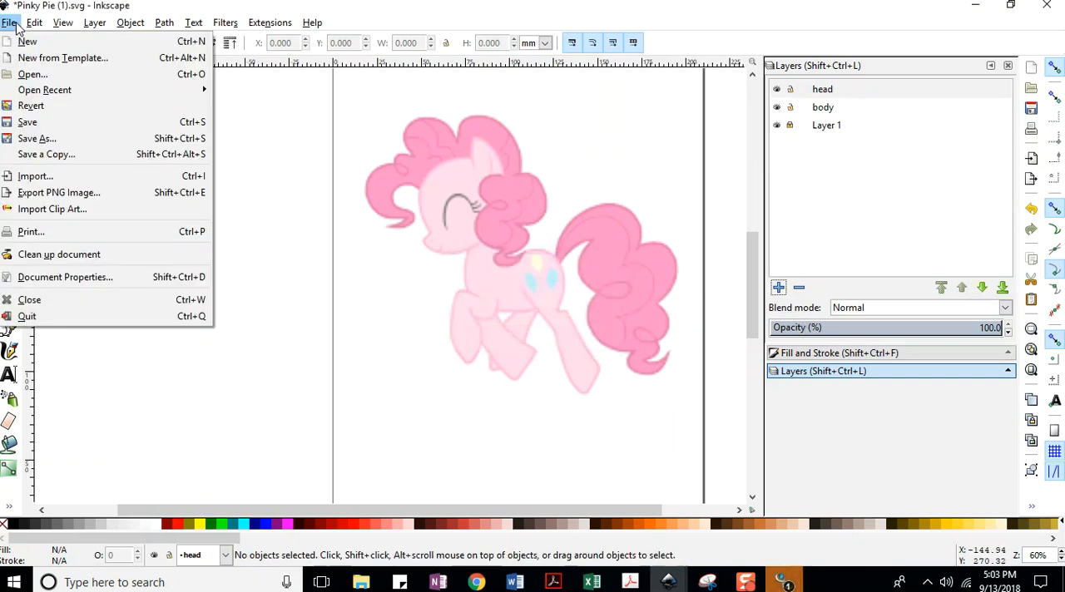
{"action": "left_click", "coordinate": [27, 122]}
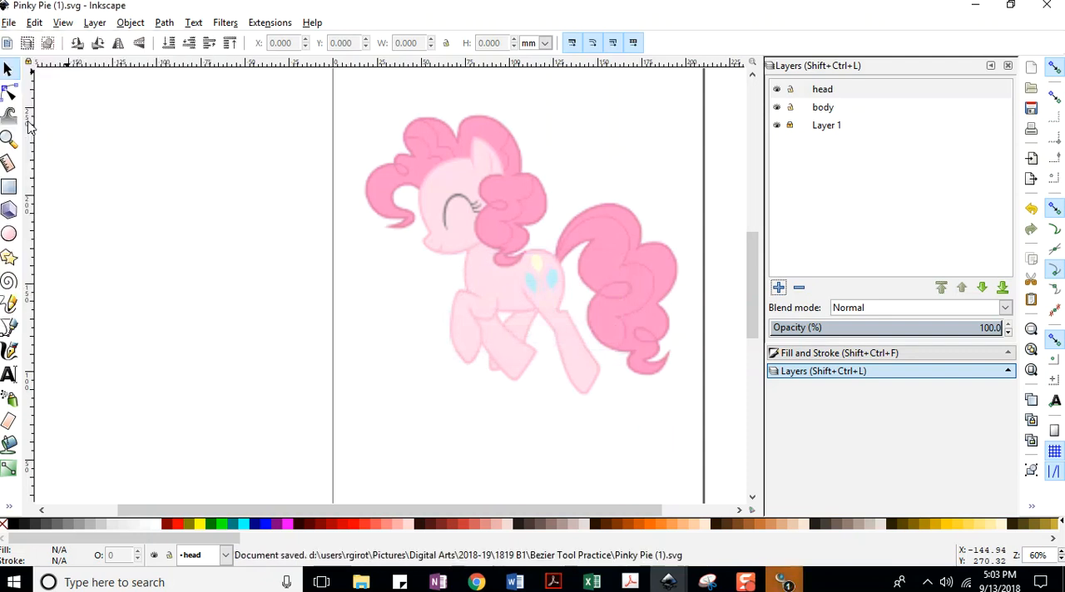
Add a layer named hair above the head layer and save the document.
{"action": "left_click", "coordinate": [778, 287]}
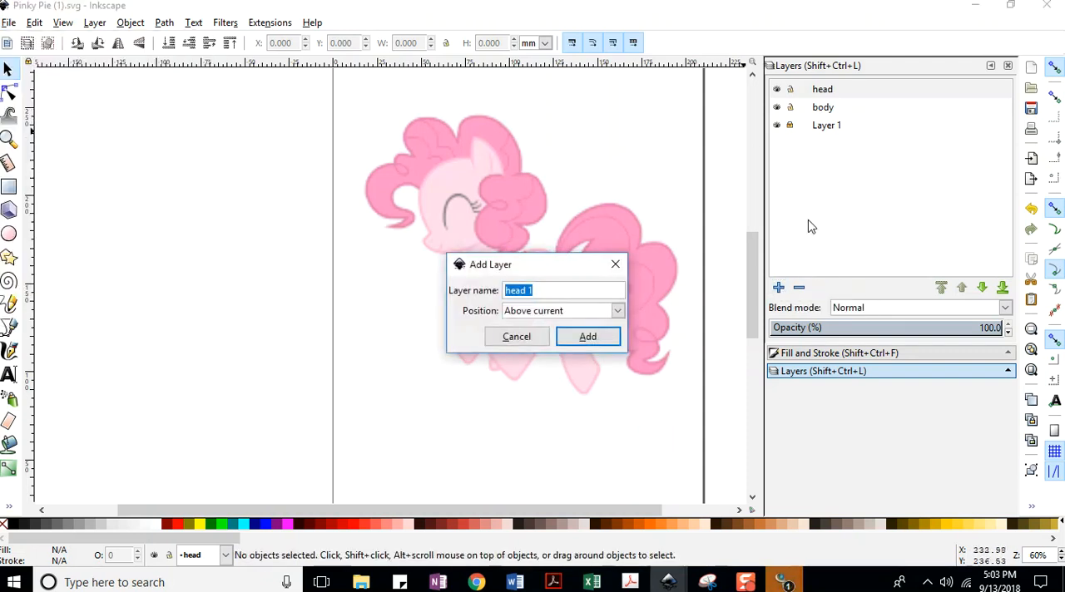
{"action": "type", "text": "hair"}
{"action": "key", "text": "Return"}
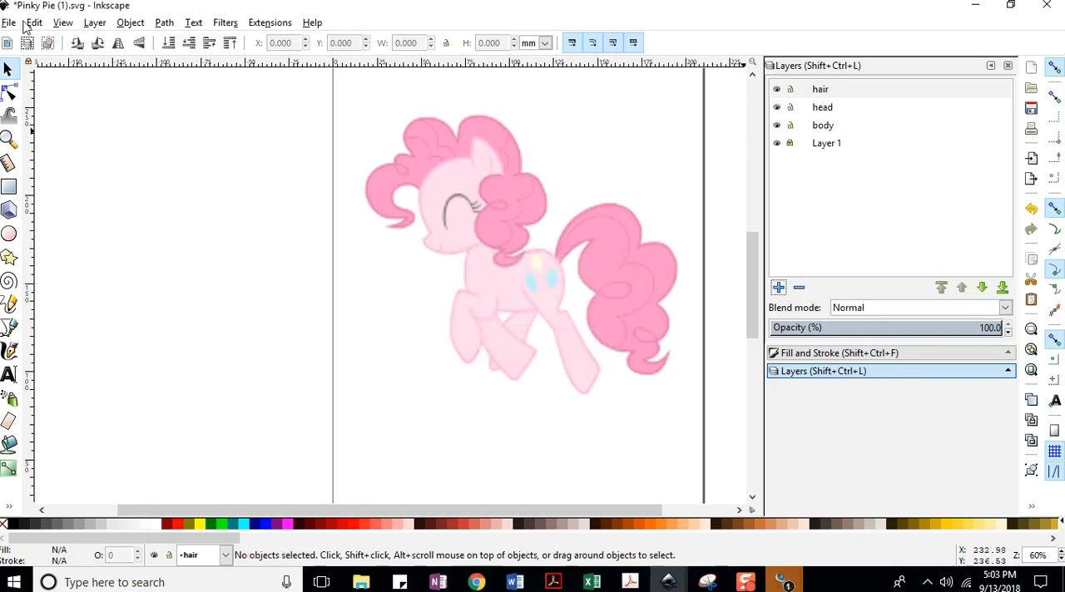
{"action": "left_click", "coordinate": [8, 23]}
{"action": "left_click", "coordinate": [30, 121]}
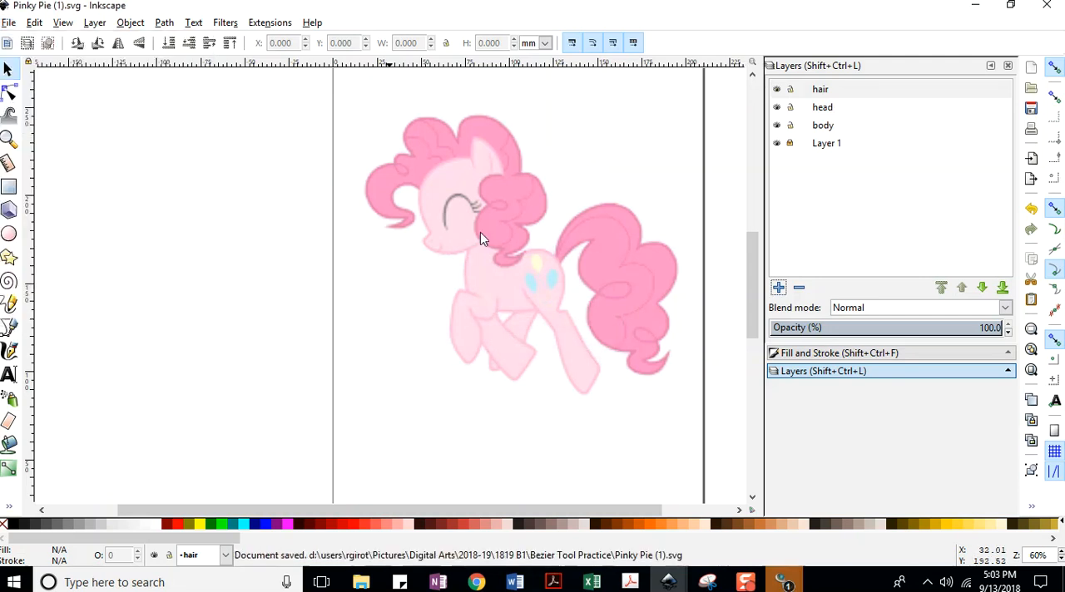
Add a layer named facial features above the hair layer and save the document.
{"action": "left_click", "coordinate": [778, 288]}
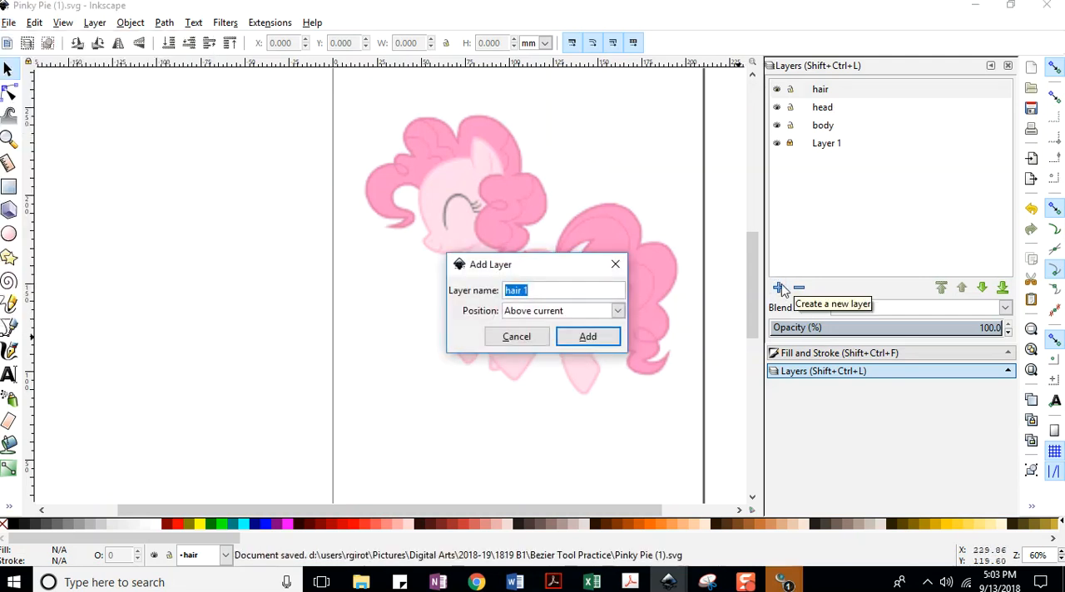
{"action": "type", "text": "facial"}
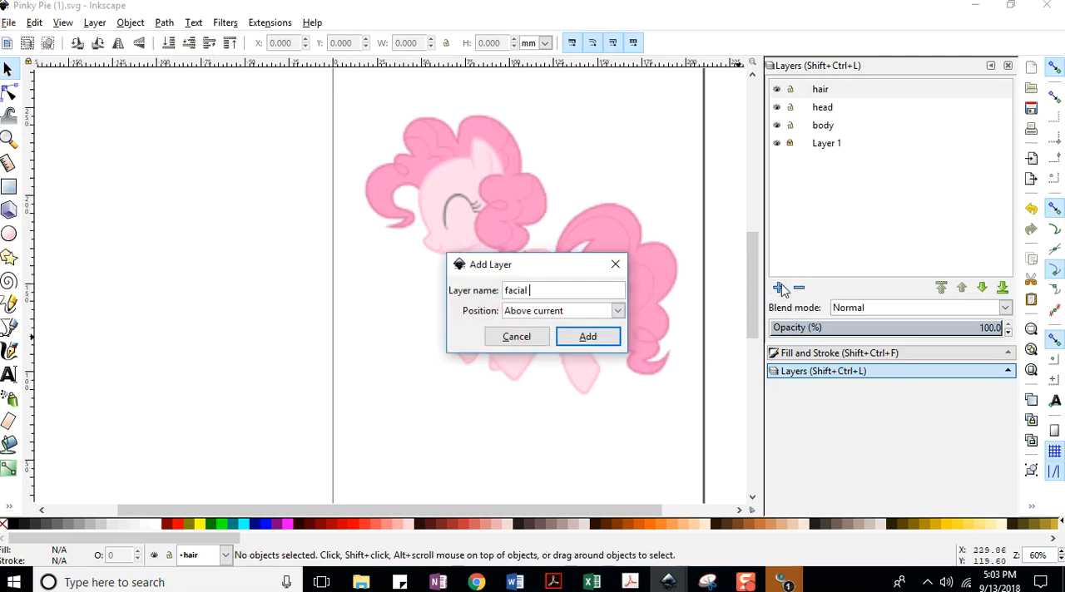
{"action": "type", "text": " features"}
{"action": "key", "text": "Return"}
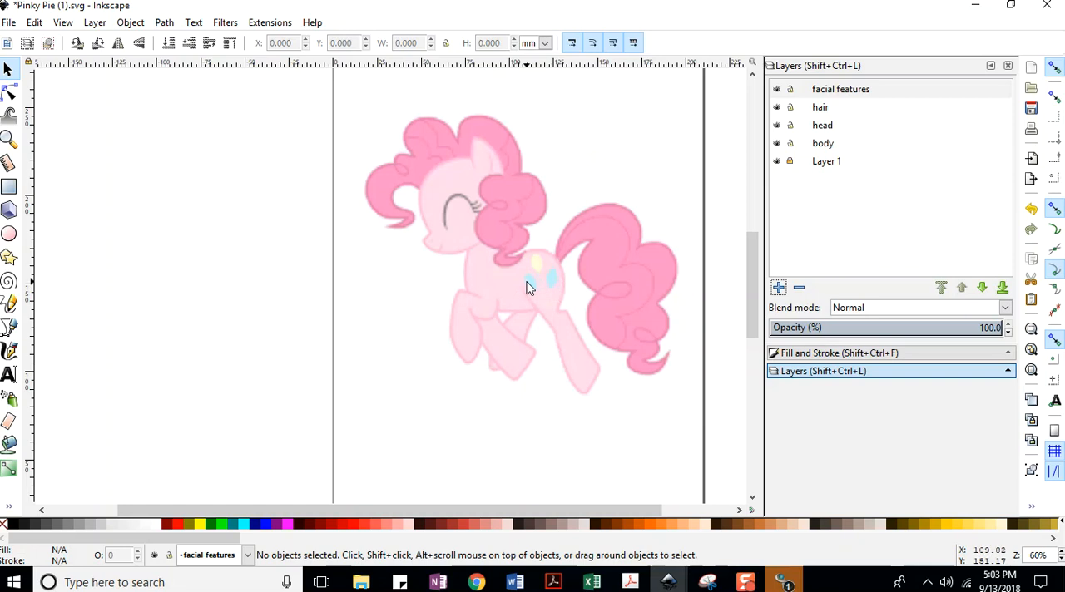
{"action": "left_click", "coordinate": [8, 25]}
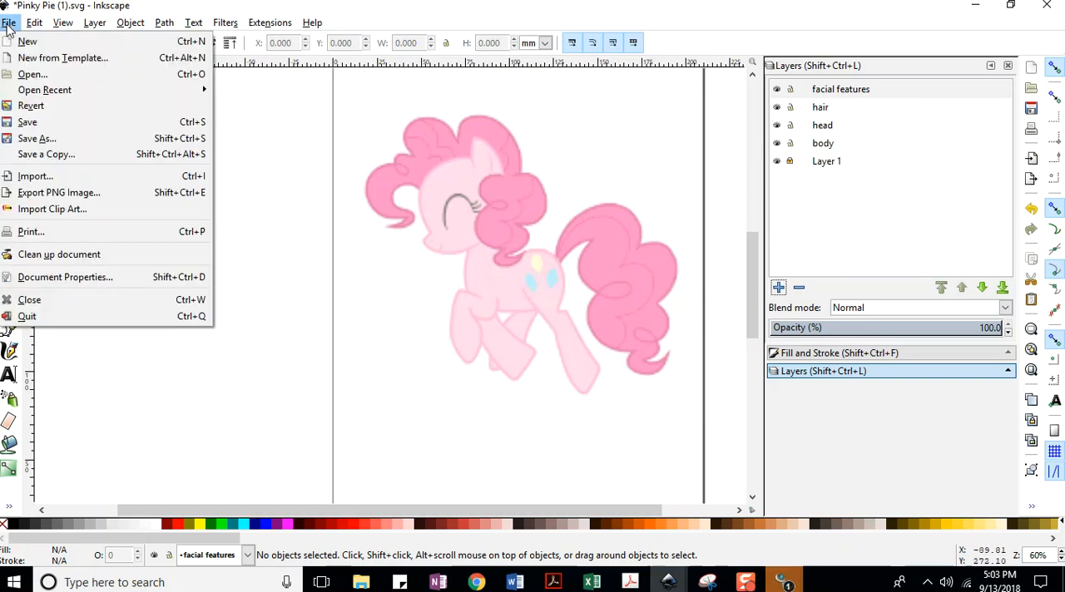
{"action": "left_click", "coordinate": [28, 121]}
Add a layer named balloons above the facial features layer.
{"action": "left_click", "coordinate": [778, 288]}
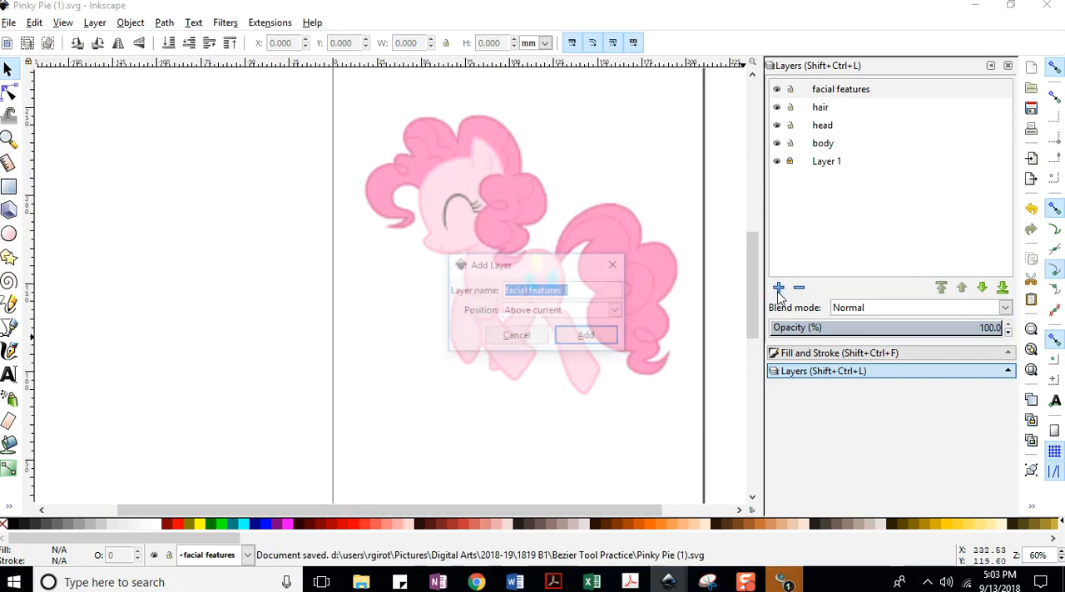
{"action": "type", "text": "baloons"}
{"action": "key", "text": "BackSpace"}
{"action": "key", "text": "BackSpace"}
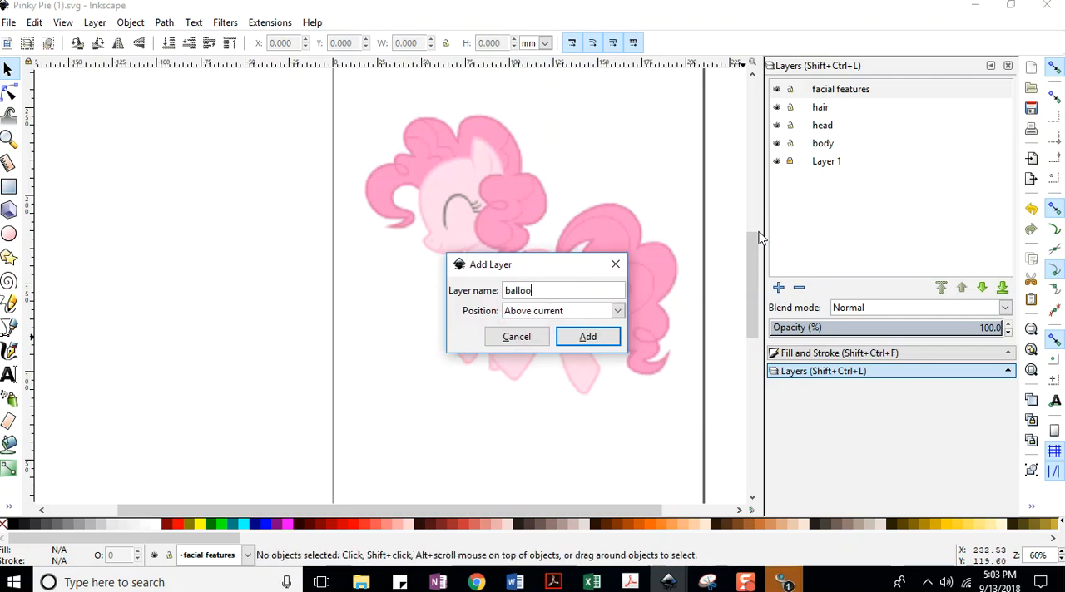
{"action": "type", "text": "ns"}
{"action": "key", "text": "Return"}
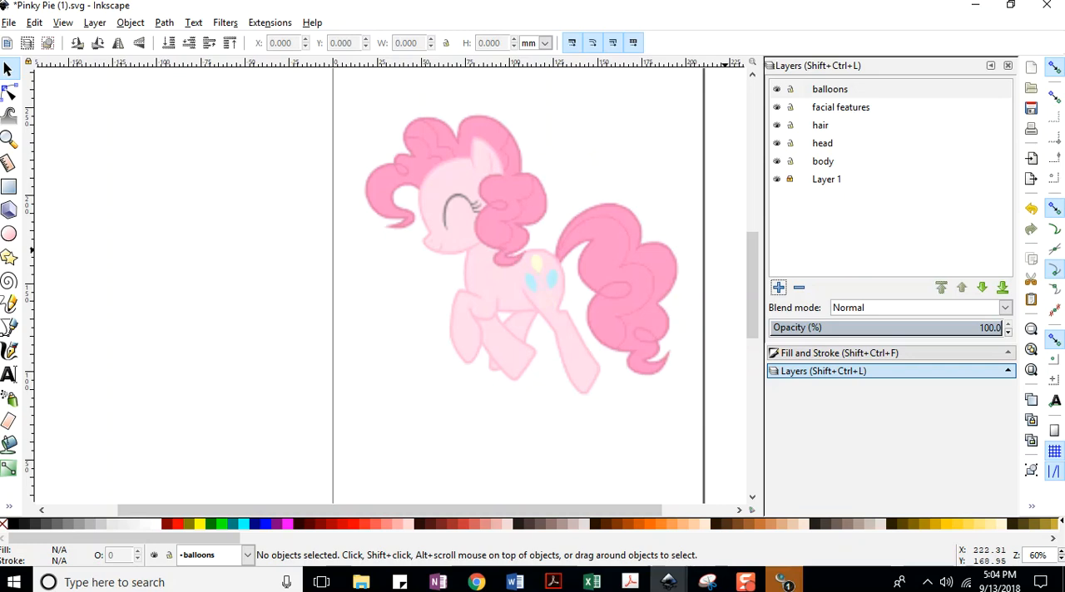
Minimize the Pinky Pie and Manga Man documents and save the car drawing.
{"action": "left_click", "coordinate": [974, 7]}
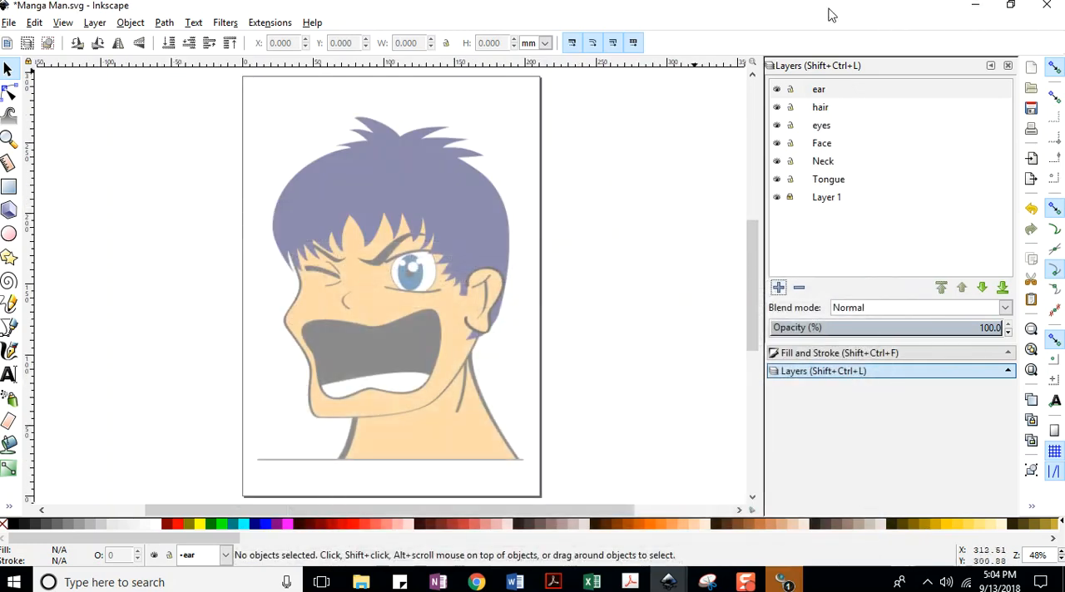
{"action": "left_click", "coordinate": [969, 7]}
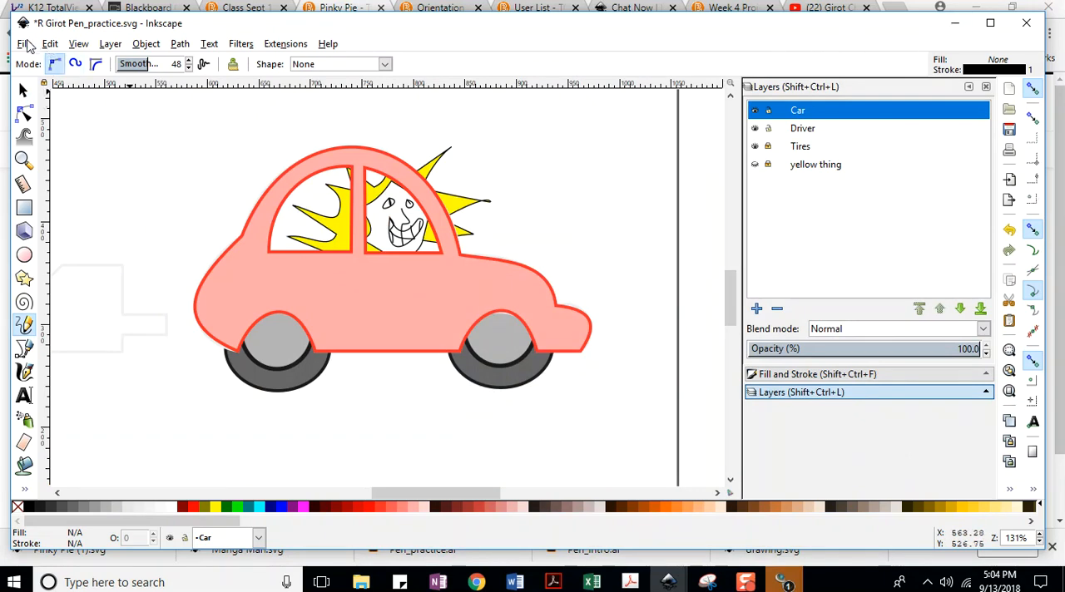
{"action": "left_click", "coordinate": [26, 44]}
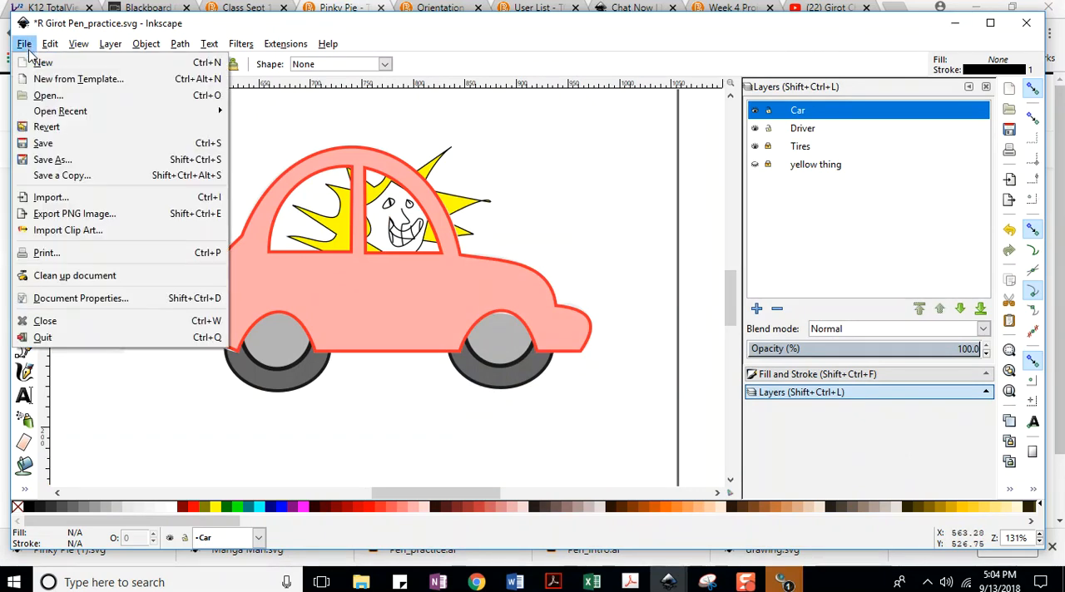
{"action": "left_click", "coordinate": [45, 143]}
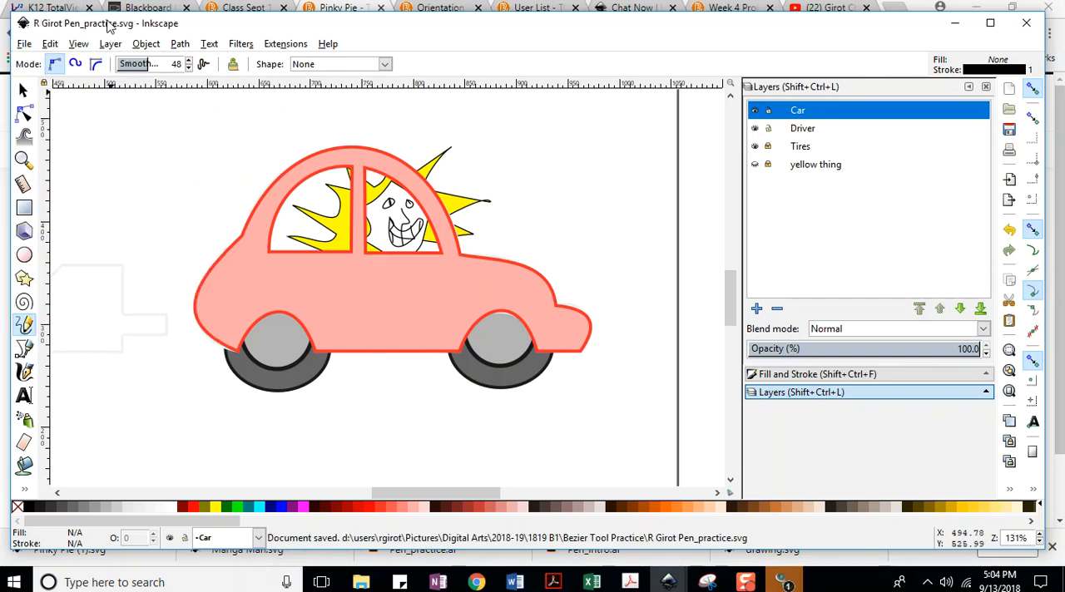
Show the yellow thing layer, hide it again and save the car drawing.
{"action": "left_click", "coordinate": [25, 44]}
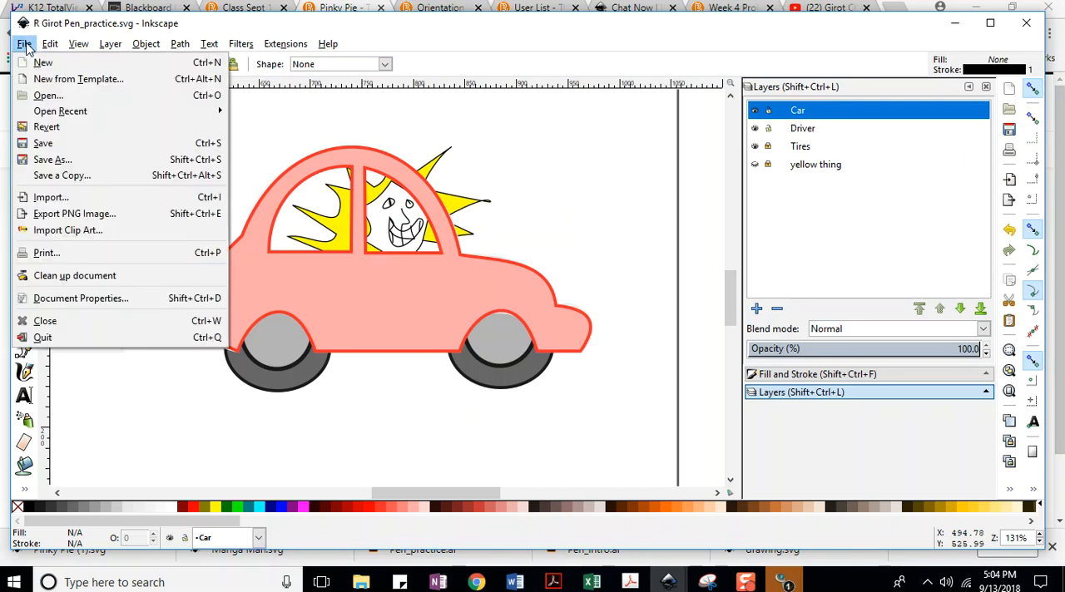
{"action": "left_click", "coordinate": [817, 128]}
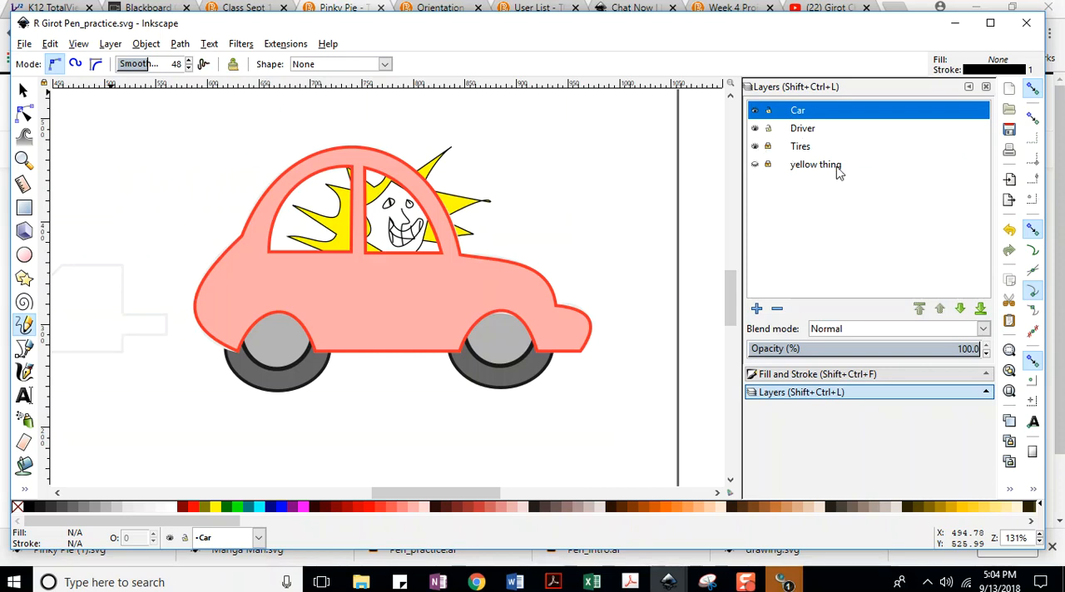
{"action": "left_click", "coordinate": [755, 165]}
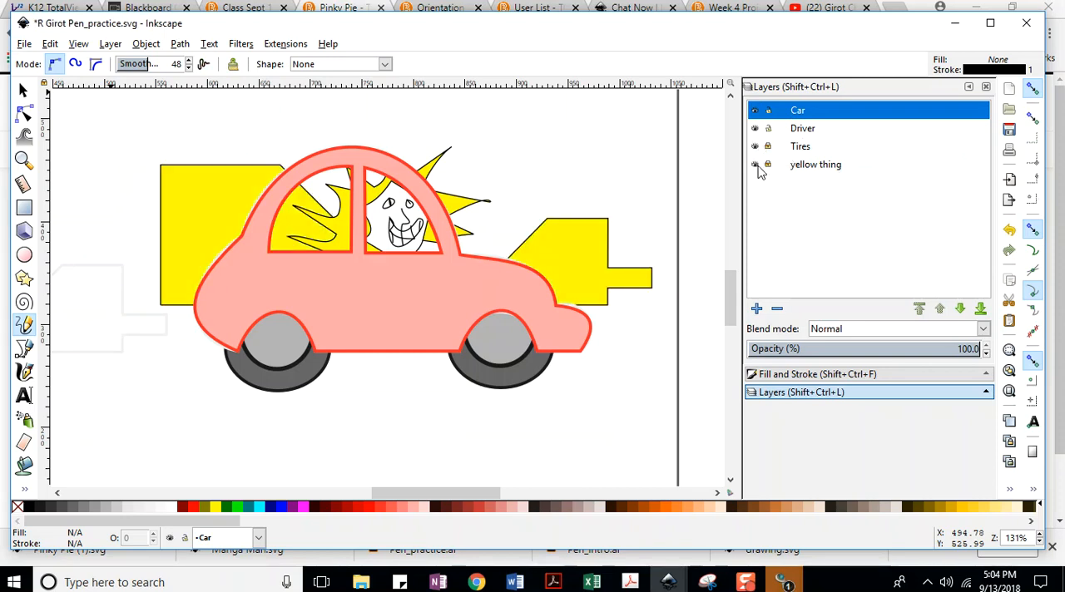
{"action": "left_click", "coordinate": [755, 165]}
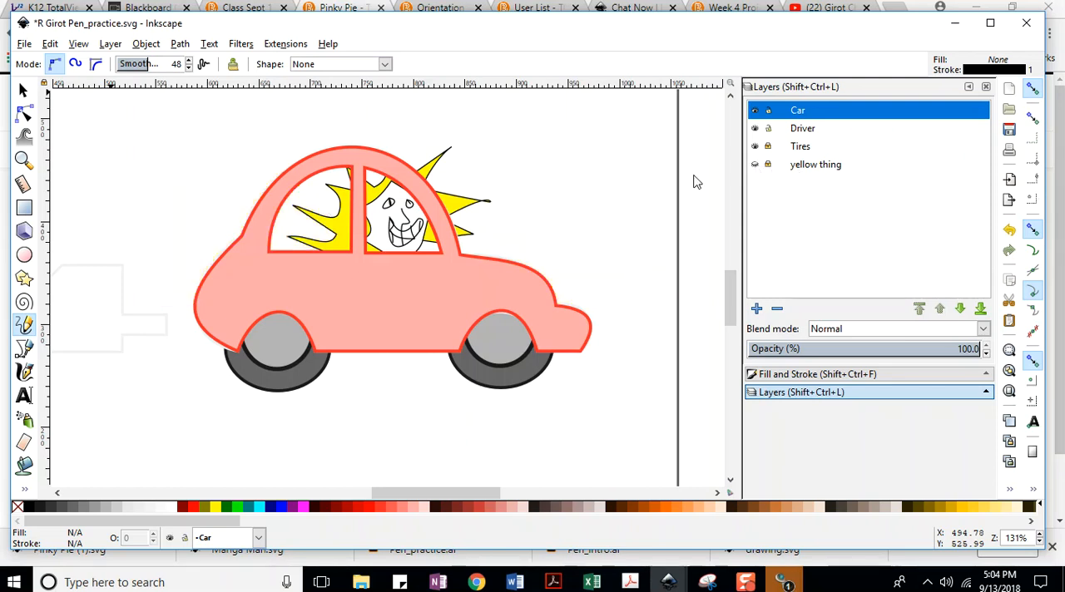
{"action": "left_click", "coordinate": [24, 43]}
{"action": "left_click", "coordinate": [51, 143]}
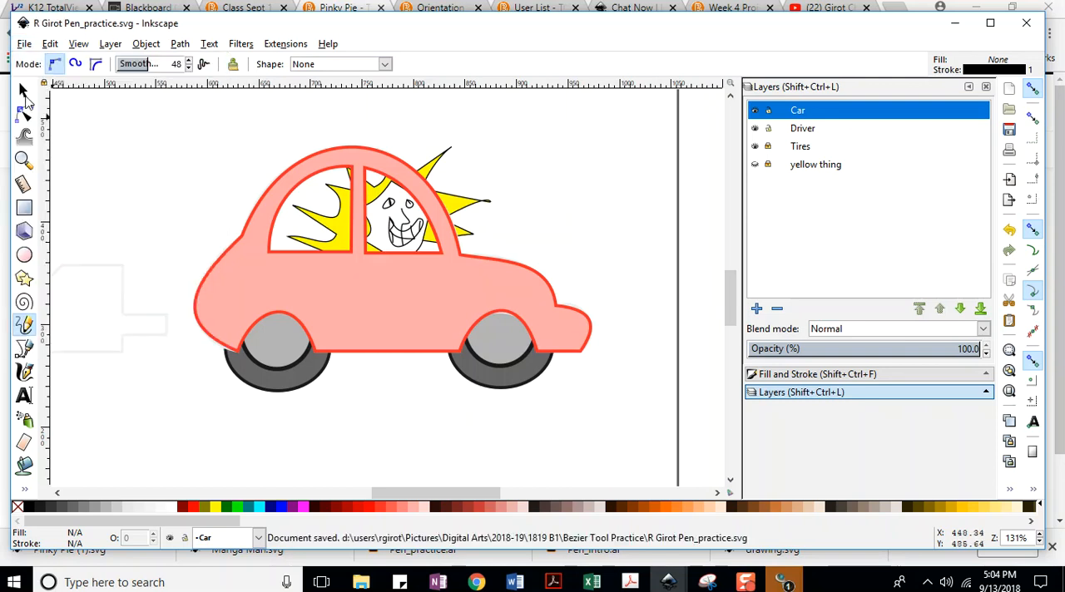
Export the page as a PNG with Close when complete enabled, and check the file in the Bezier Tool Practice folder.
{"action": "left_click", "coordinate": [24, 44]}
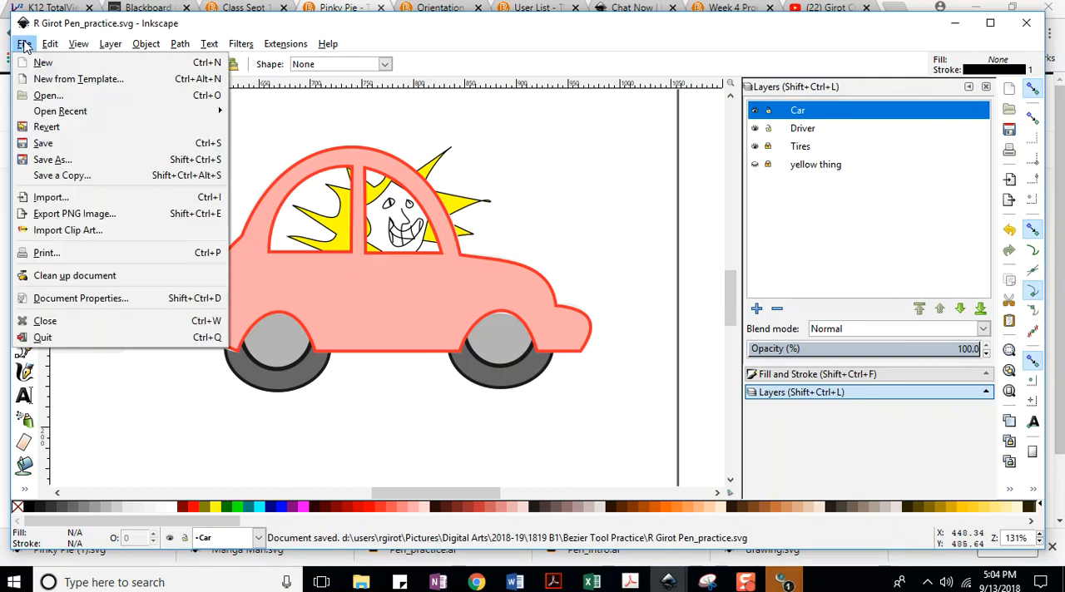
{"action": "left_click", "coordinate": [103, 216]}
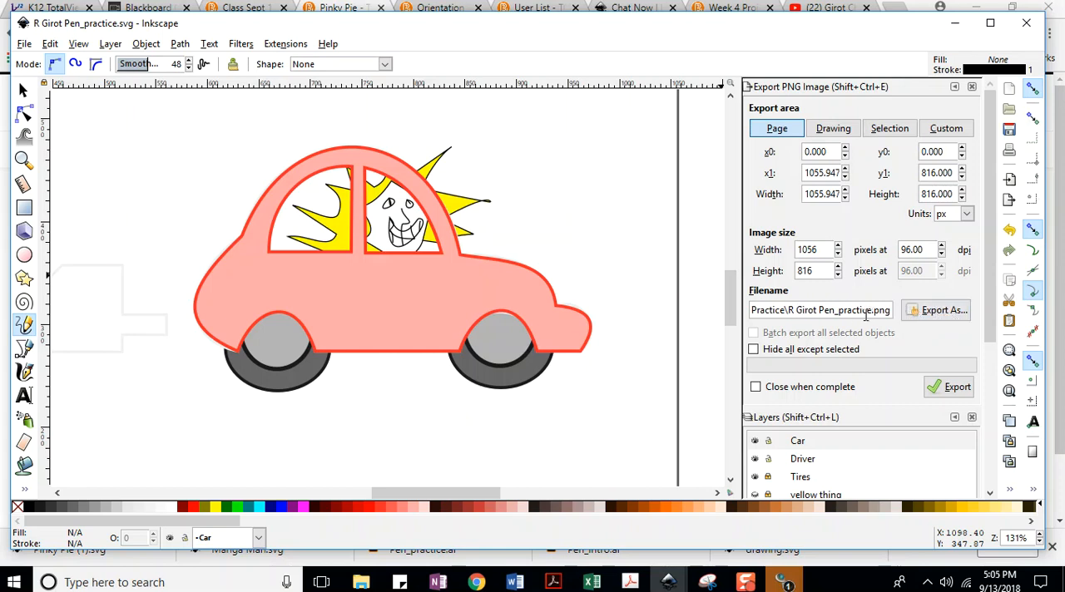
{"action": "scroll", "coordinate": [871, 223], "scroll_direction": "down", "scroll_amount": 2}
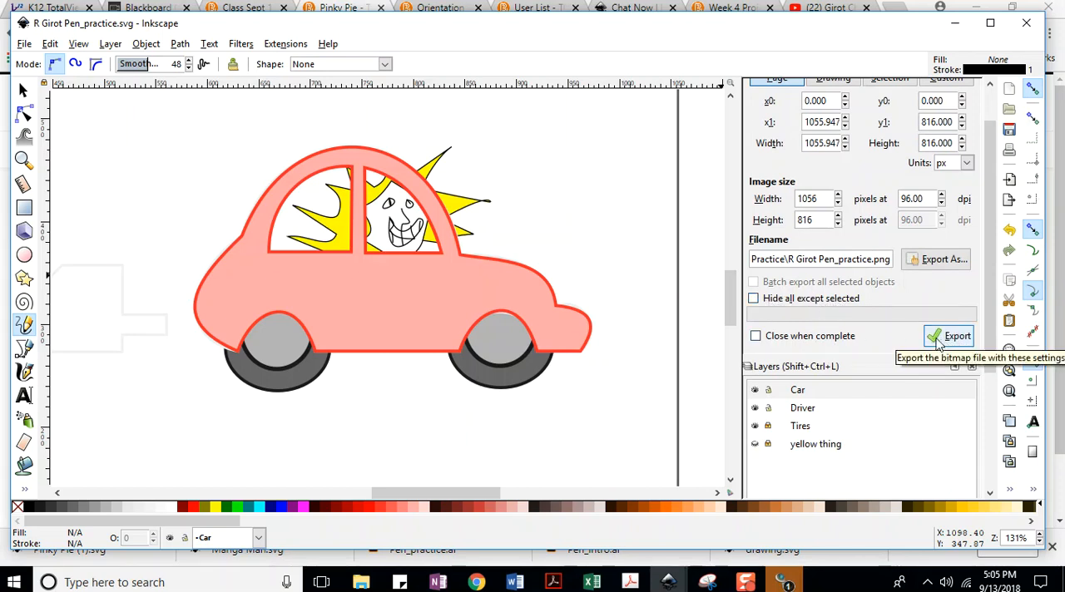
{"action": "left_click", "coordinate": [764, 340]}
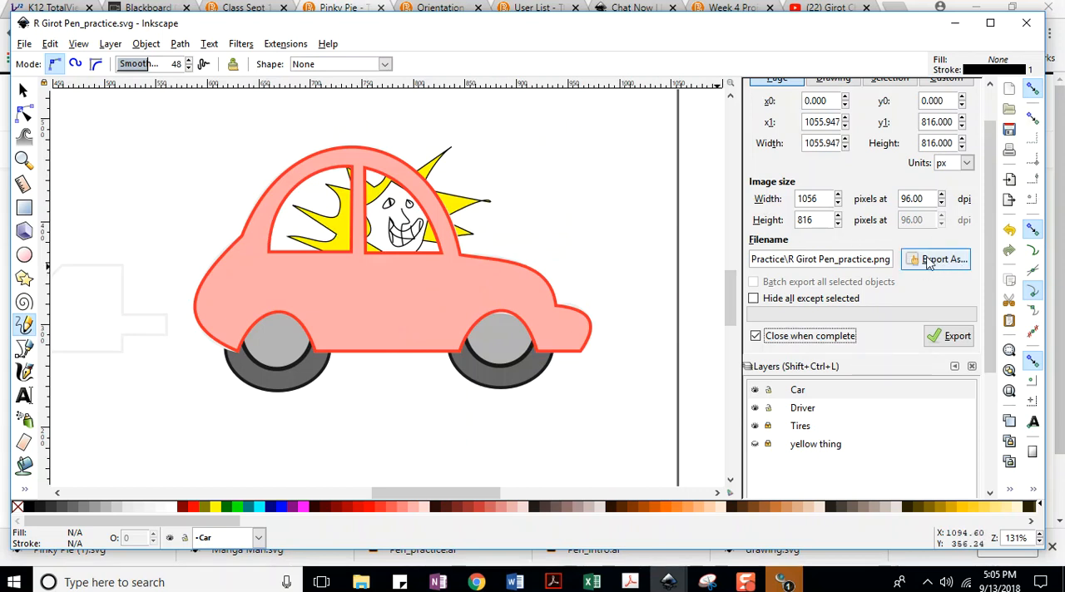
{"action": "left_click", "coordinate": [953, 336]}
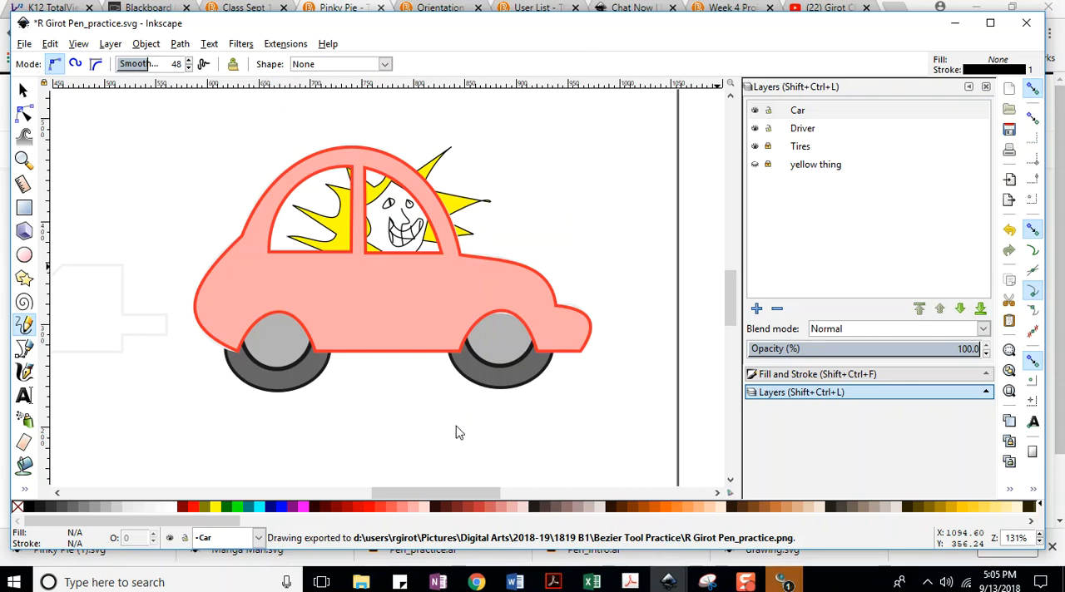
{"action": "left_click", "coordinate": [361, 582]}
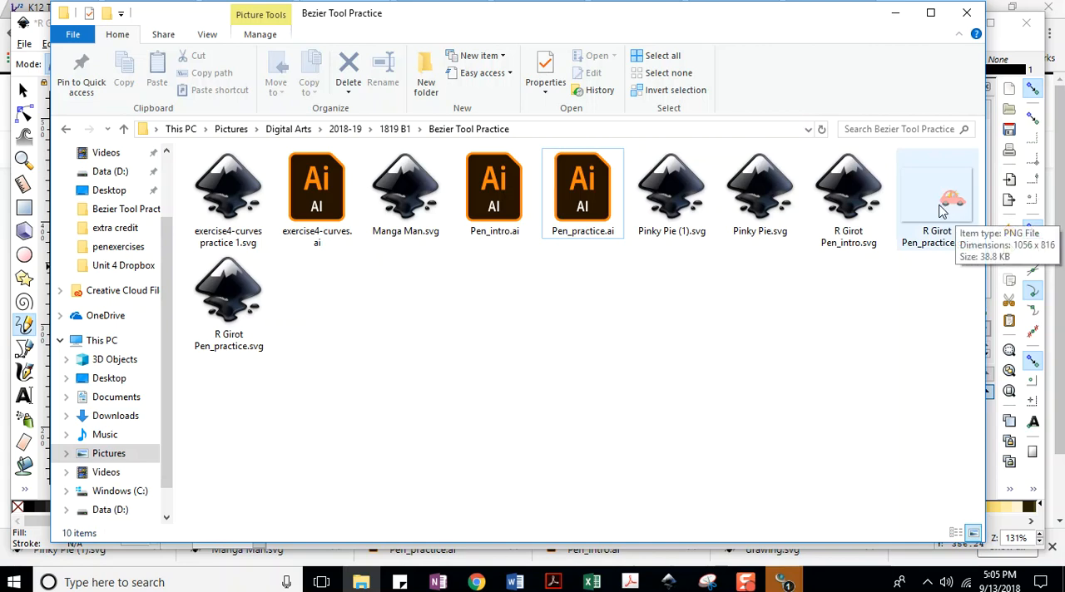
{"action": "left_click", "coordinate": [895, 12]}
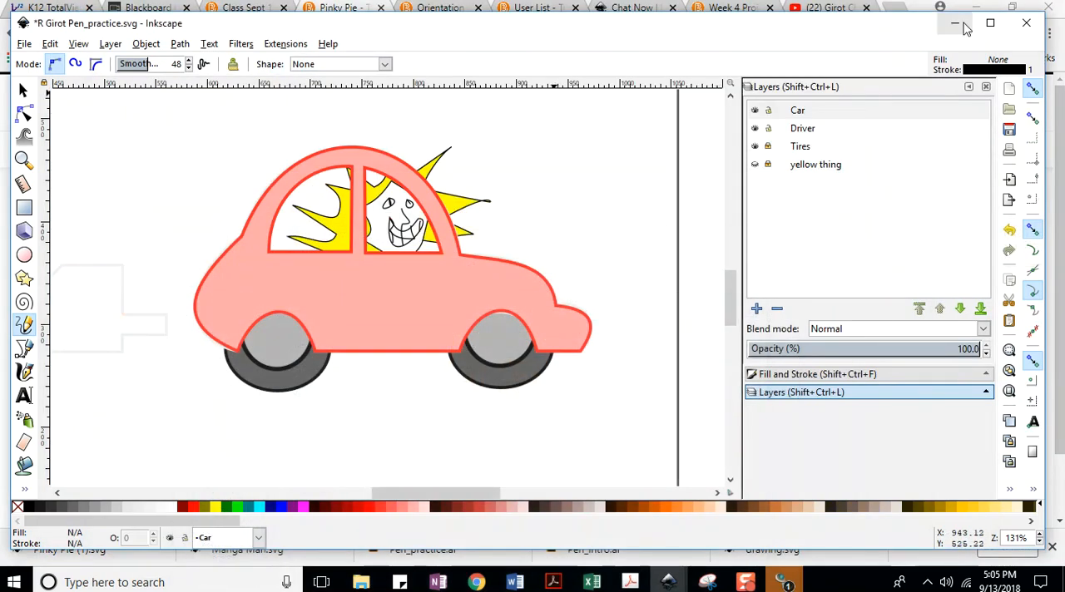
Switch to Chrome, open the Class Sept 13 @ 2pm page and follow its Week 5 Critique Forum link.
{"action": "left_click", "coordinate": [958, 25]}
{"action": "left_click", "coordinate": [393, 186]}
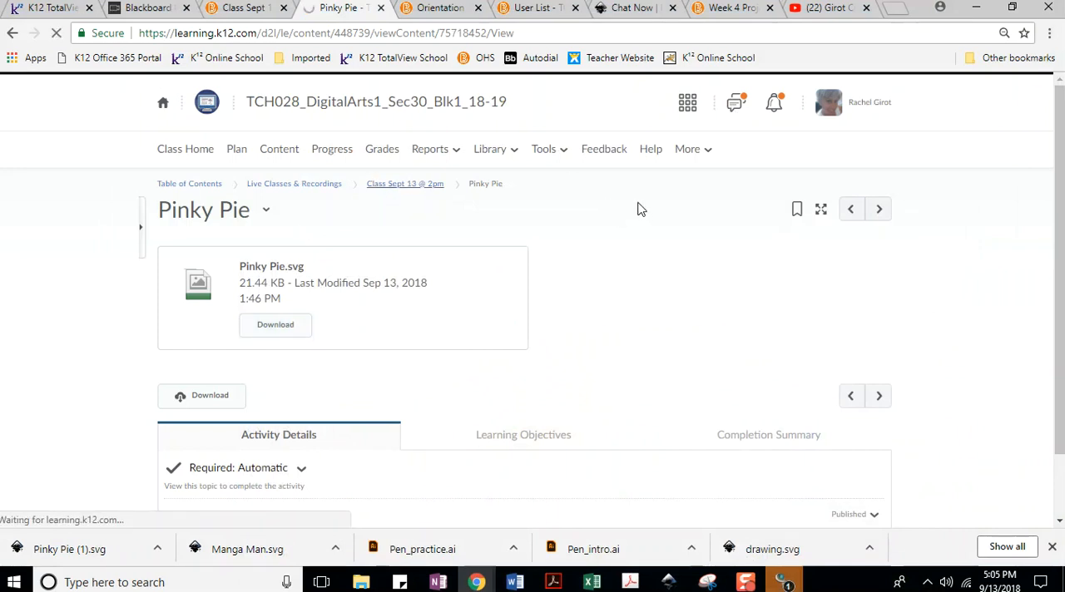
{"action": "scroll", "coordinate": [625, 222], "scroll_direction": "down", "scroll_amount": 1}
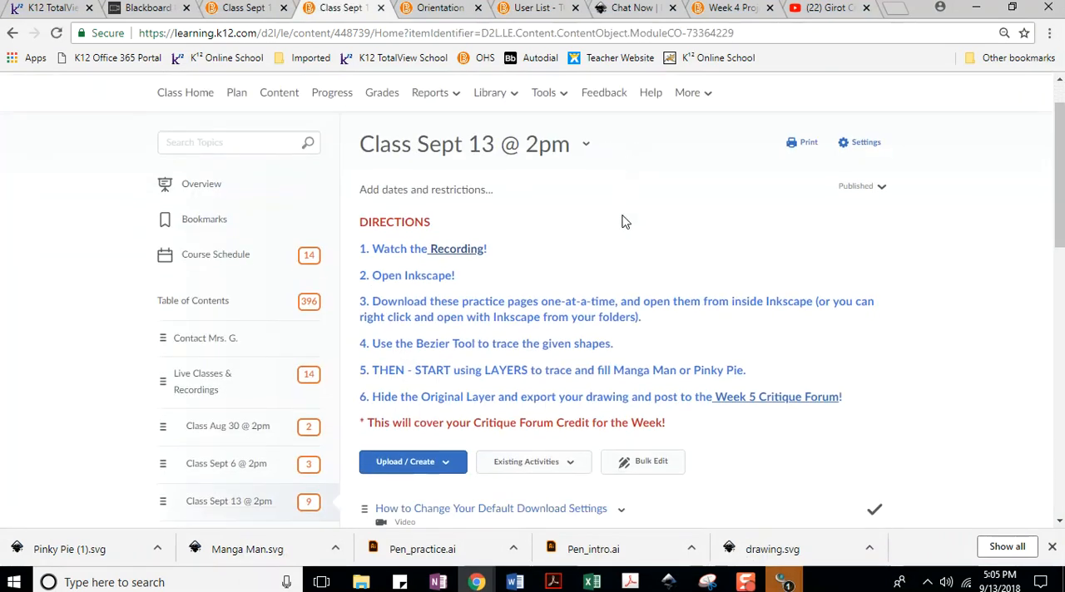
{"action": "scroll", "coordinate": [620, 221], "scroll_direction": "down", "scroll_amount": 3}
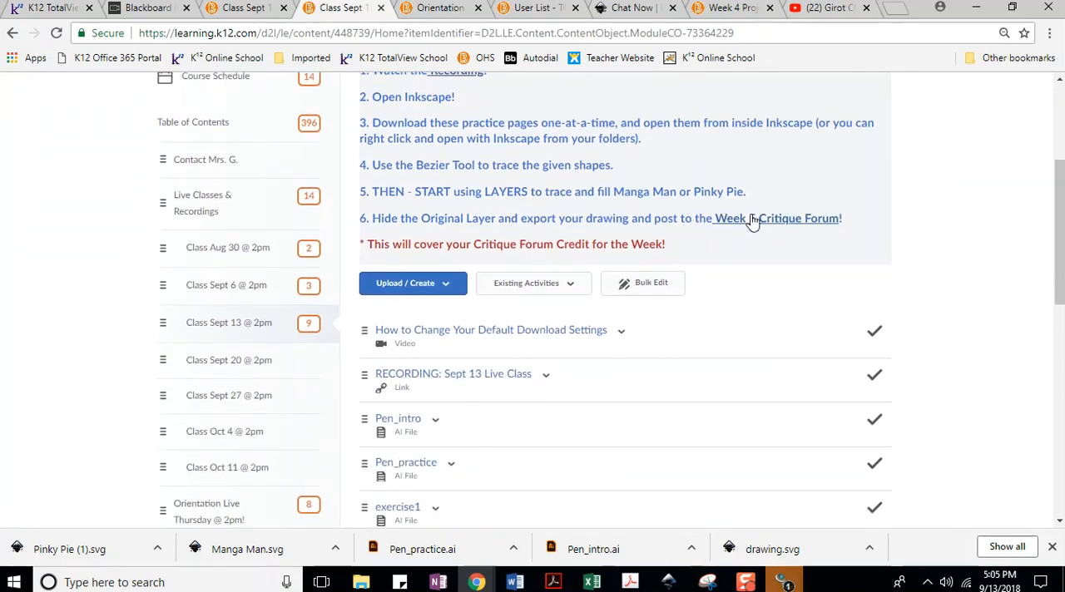
{"action": "left_click", "coordinate": [761, 221]}
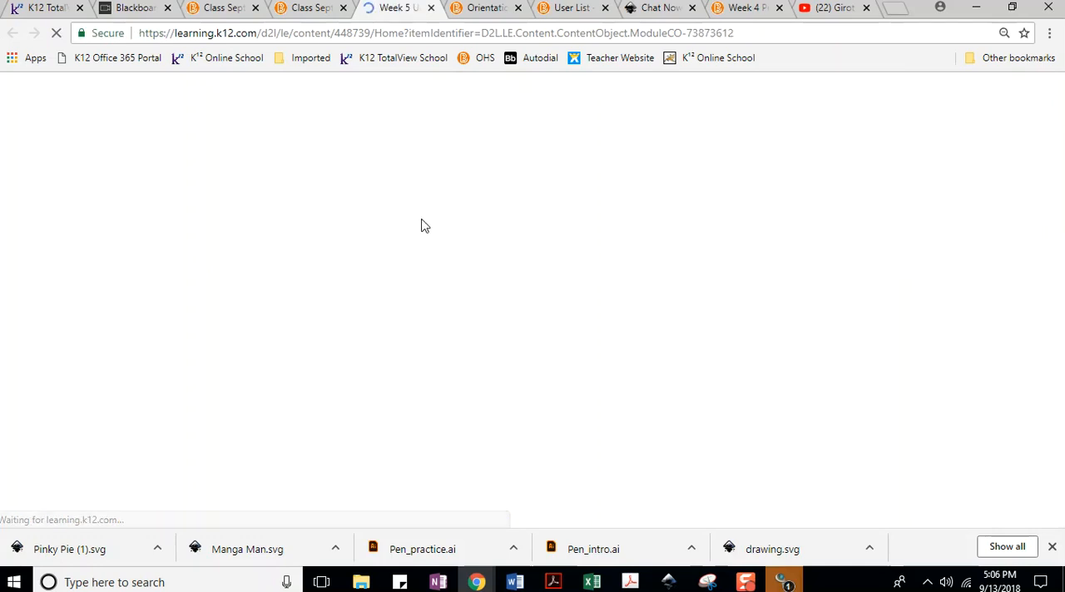
Open the discussion topic CRITIQUE Forum: Units 3 & 6 Lines and Value.
{"action": "scroll", "coordinate": [422, 221], "scroll_direction": "down", "scroll_amount": 1}
{"action": "scroll", "coordinate": [423, 225], "scroll_direction": "down", "scroll_amount": 2}
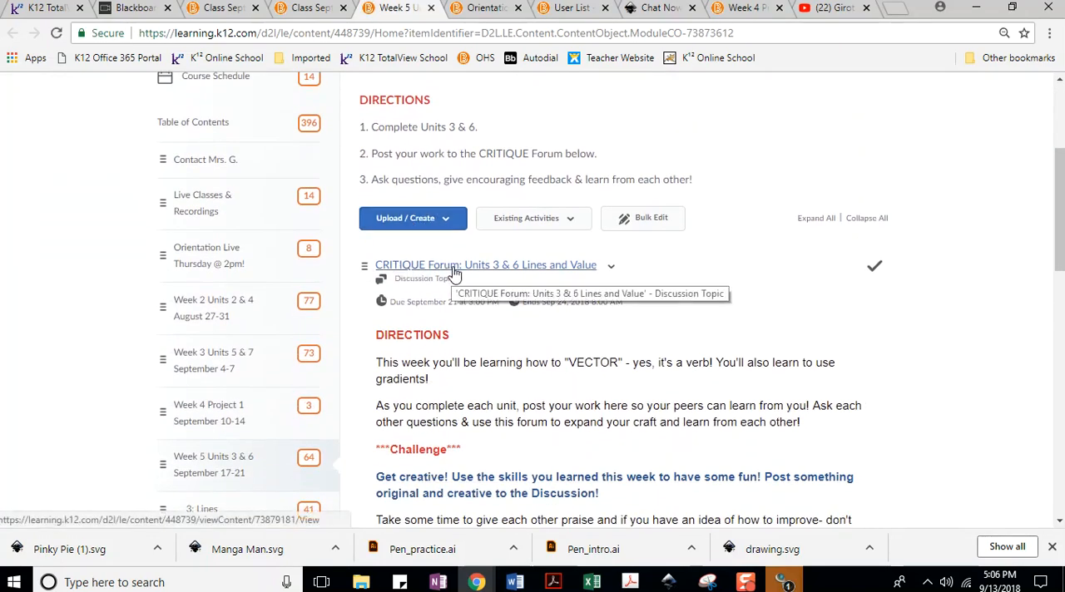
{"action": "left_click", "coordinate": [445, 272]}
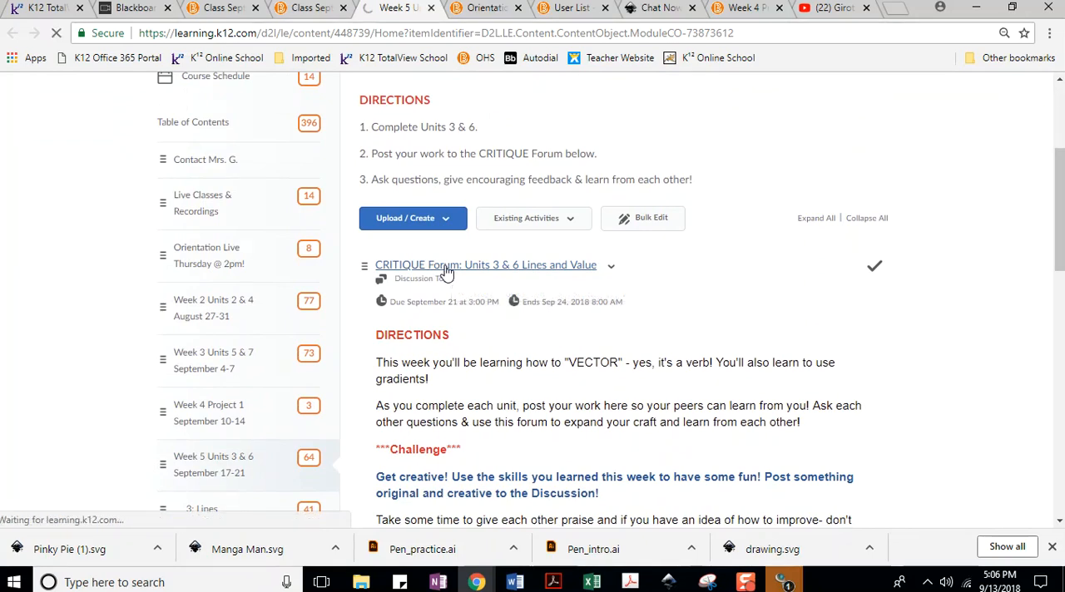
Start a new discussion thread with the subject My Vector Ride.
{"action": "scroll", "coordinate": [410, 267], "scroll_direction": "down", "scroll_amount": 2}
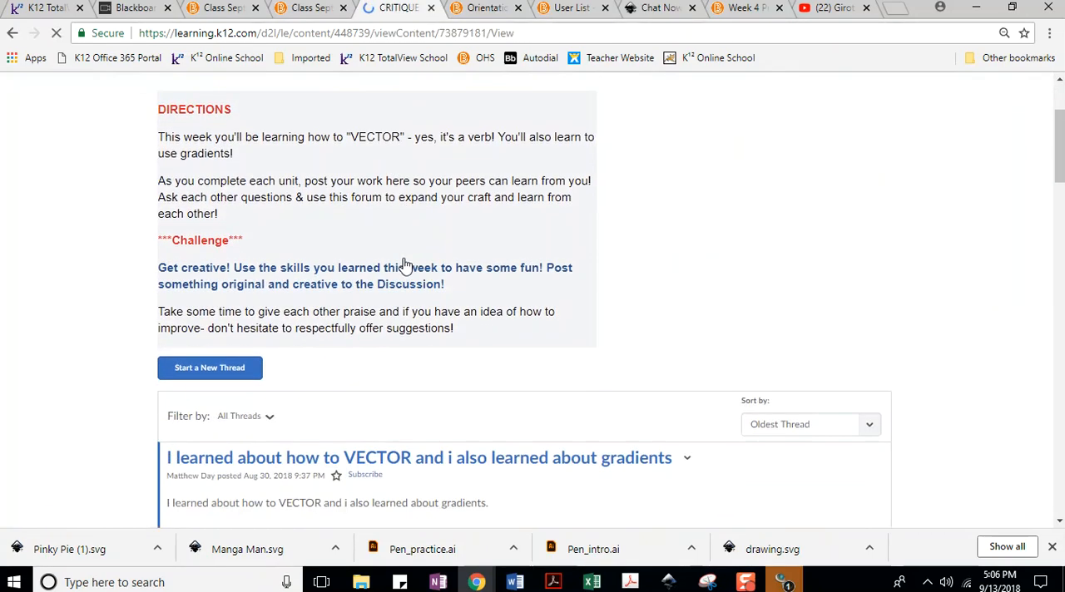
{"action": "left_click", "coordinate": [226, 364]}
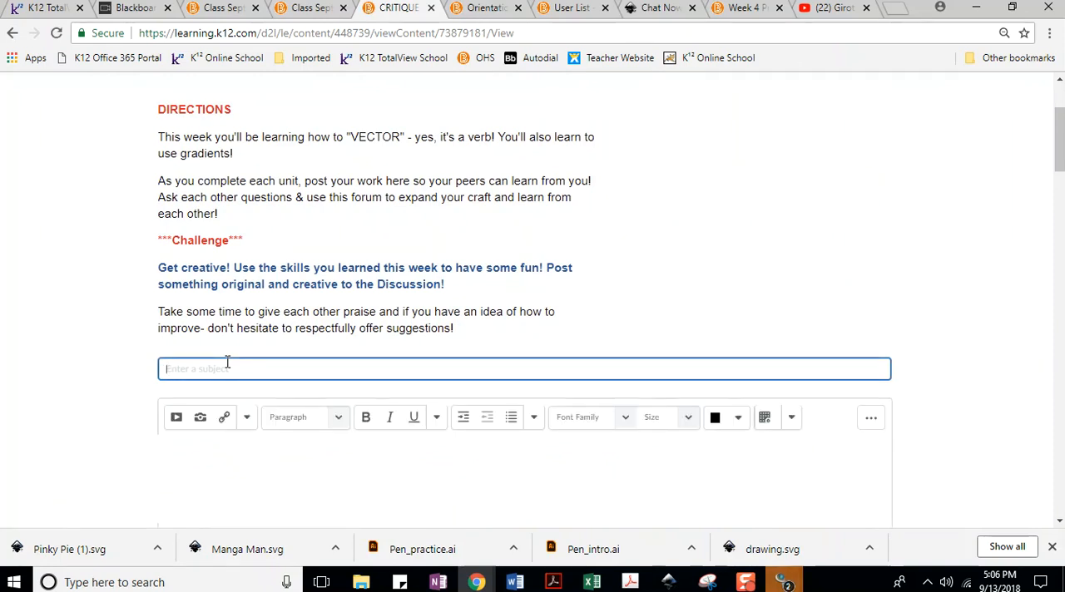
{"action": "type", "text": "My ride"}
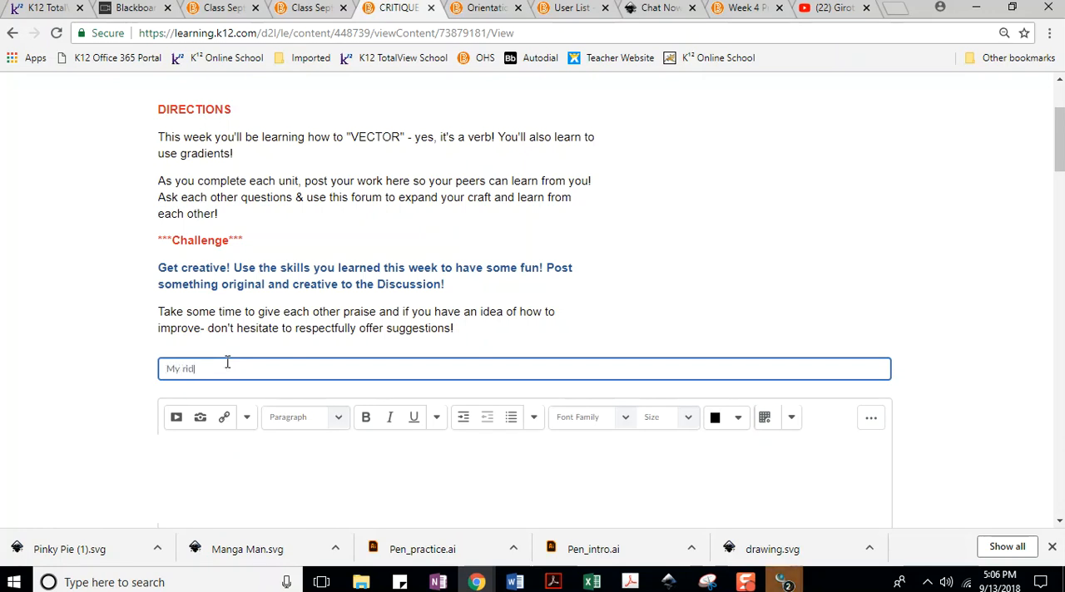
{"action": "key", "text": "BackSpace"}
{"action": "type", "text": "Vecotr"}
{"action": "key", "text": "BackSpace"}
{"action": "key", "text": "BackSpace"}
{"action": "key", "text": "BackSpace"}
{"action": "key", "text": "BackSpace"}
{"action": "key", "text": "BackSpace"}
{"action": "type", "text": "tor Ride"}
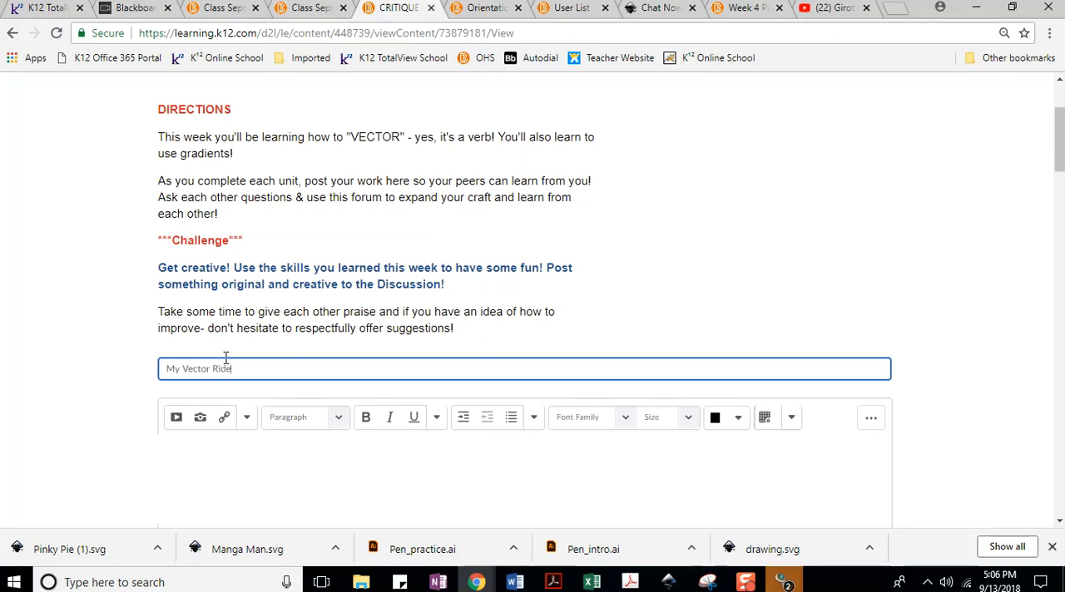
Start inserting an image from My Computer into the body of the post.
{"action": "left_click", "coordinate": [200, 423]}
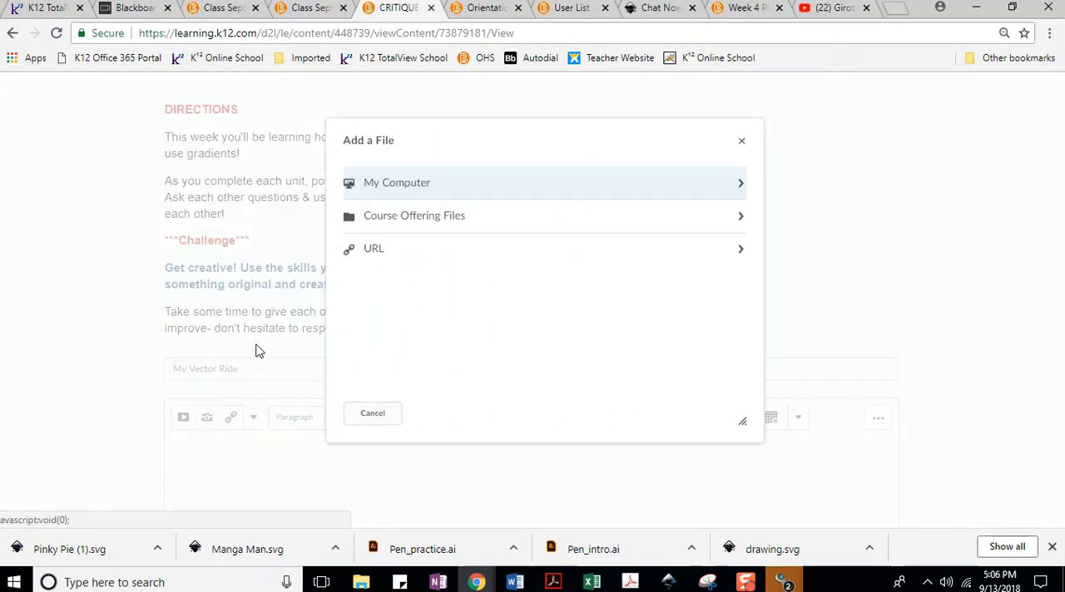
{"action": "left_click", "coordinate": [397, 190]}
{"action": "left_click", "coordinate": [399, 198]}
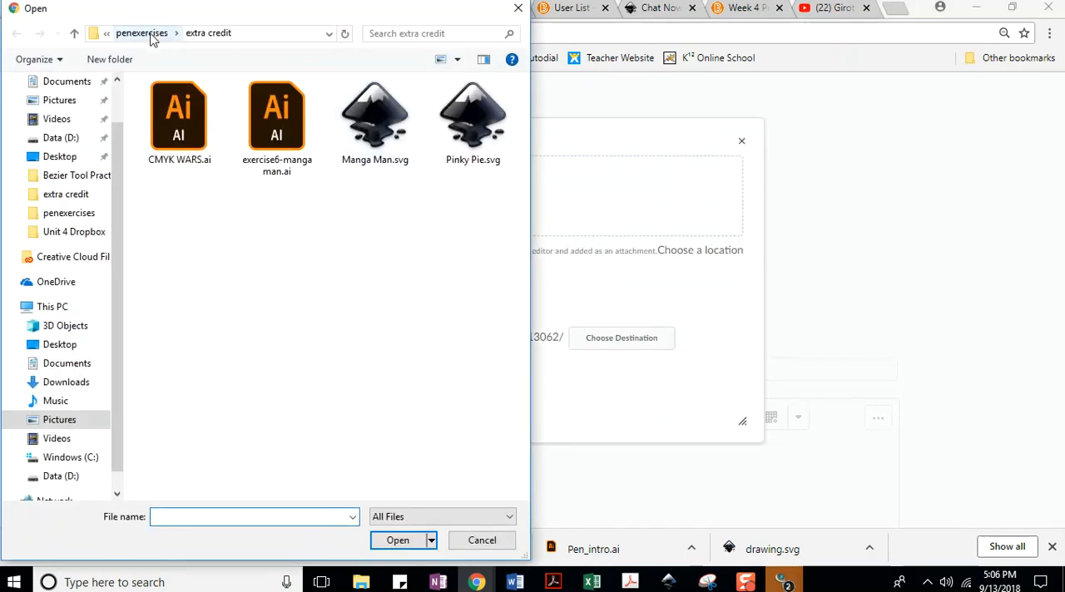
Choose the exported car PNG from Pictures, Digital Arts, 2018-19, 1819 B1, Bezier Tool Practice as the file to insert.
{"action": "left_click", "coordinate": [148, 34]}
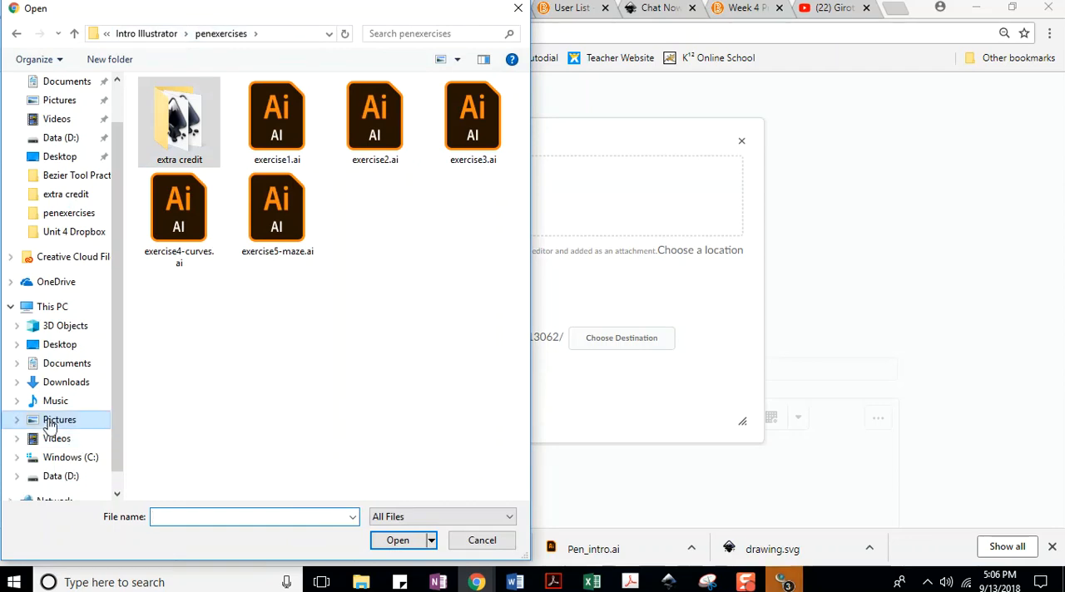
{"action": "left_click", "coordinate": [50, 422]}
{"action": "scroll", "coordinate": [301, 332], "scroll_direction": "down", "scroll_amount": 5}
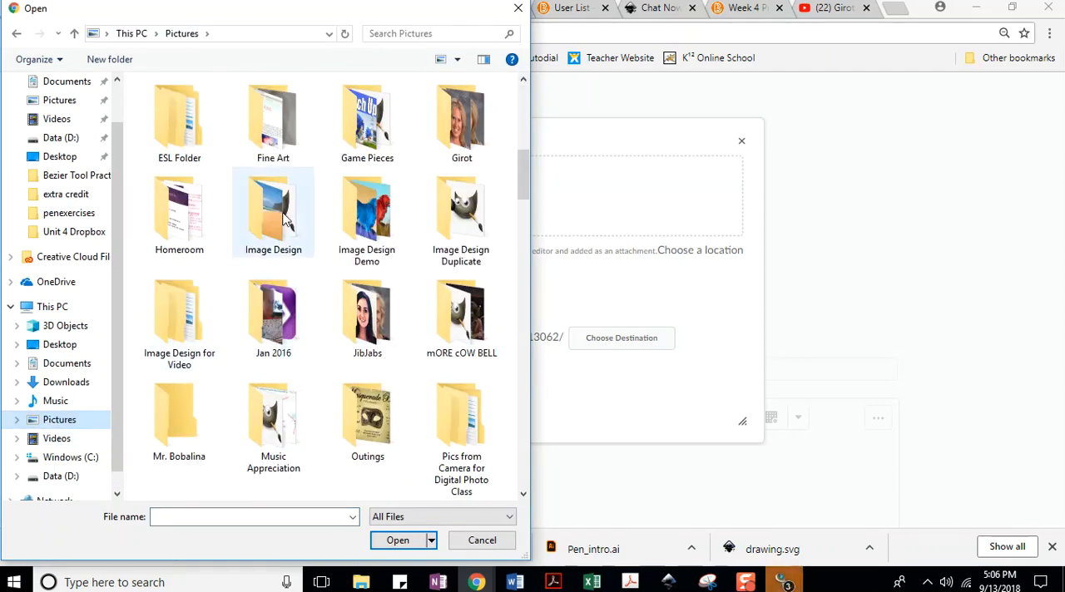
{"action": "scroll", "coordinate": [265, 125], "scroll_direction": "up", "scroll_amount": 3}
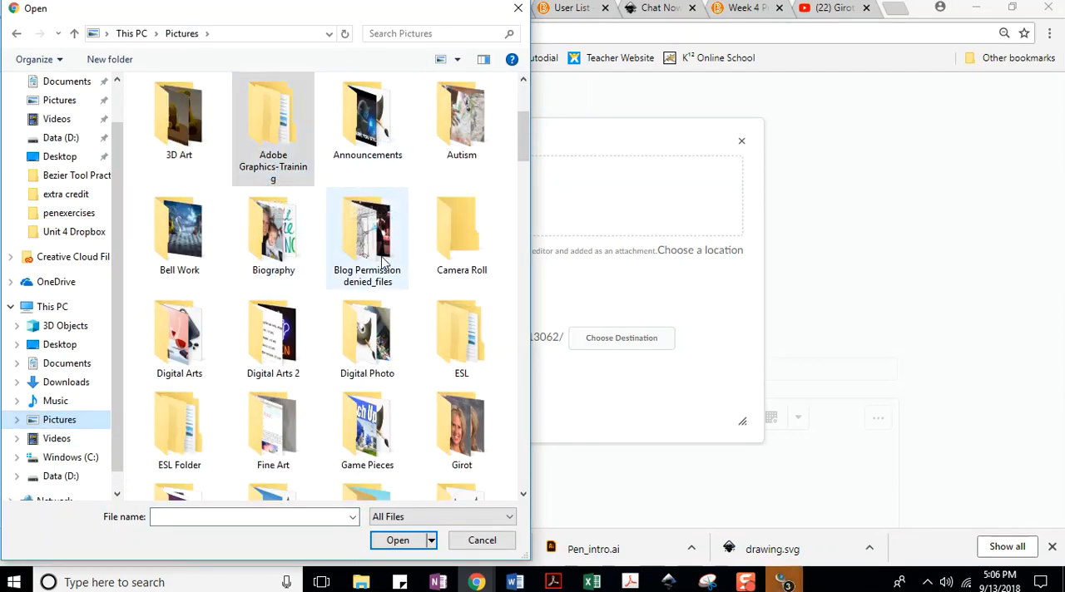
{"action": "double_click", "coordinate": [163, 345]}
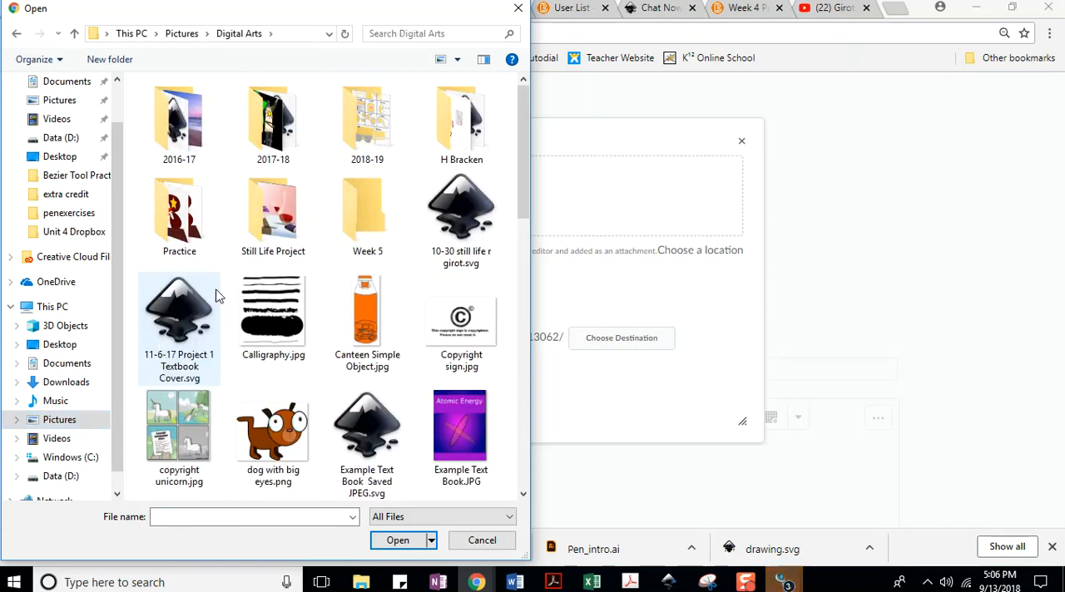
{"action": "double_click", "coordinate": [372, 121]}
{"action": "double_click", "coordinate": [177, 125]}
{"action": "double_click", "coordinate": [177, 125]}
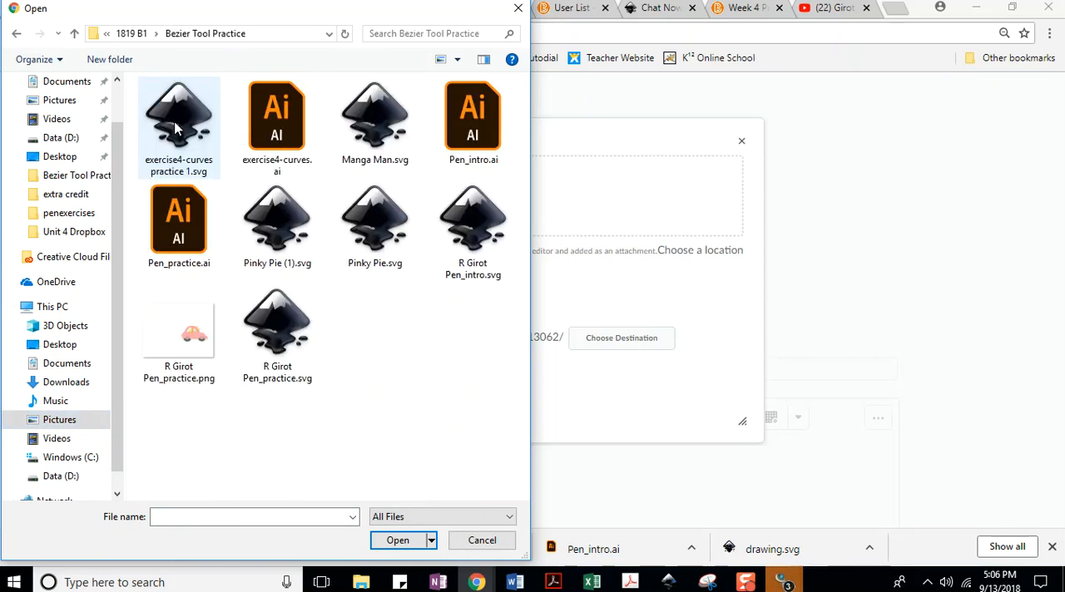
{"action": "left_click", "coordinate": [197, 333]}
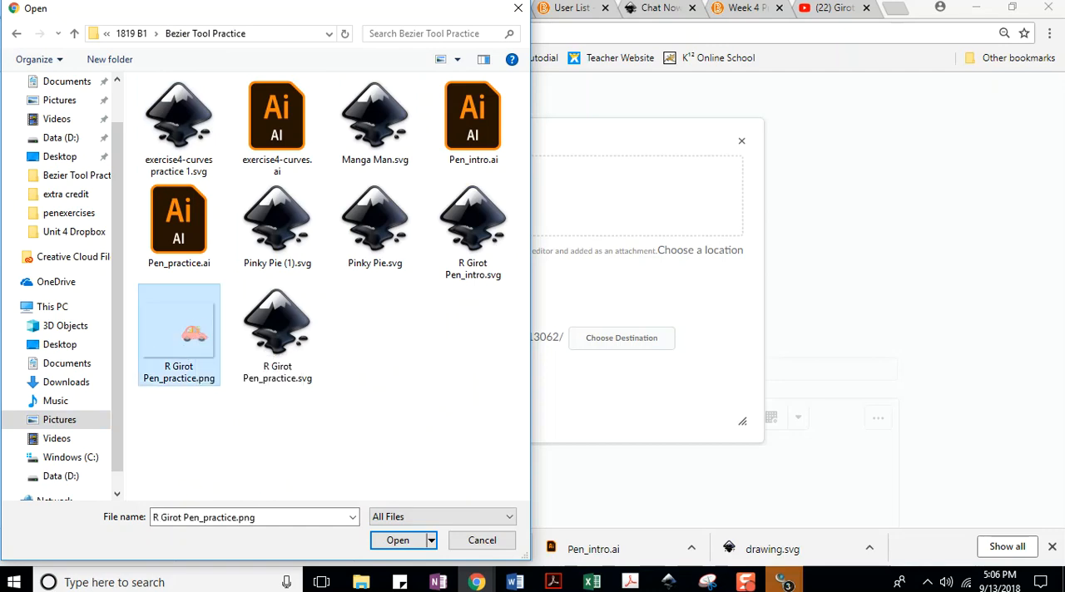
{"action": "left_click", "coordinate": [397, 539]}
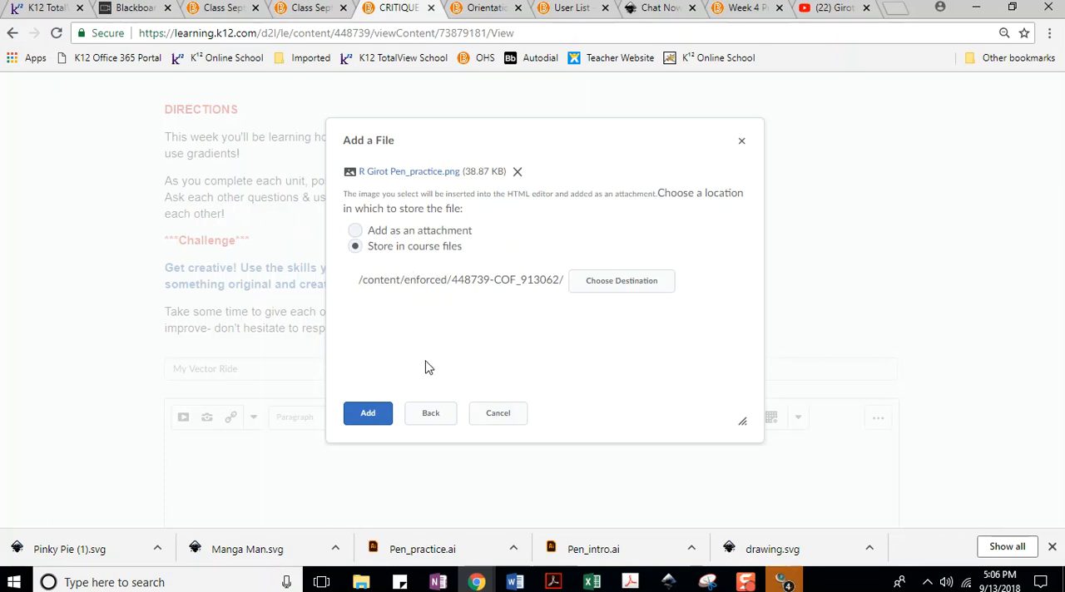
Insert the chosen car image into the post, storing it in course files and marking it as decorative.
{"action": "left_click", "coordinate": [361, 418]}
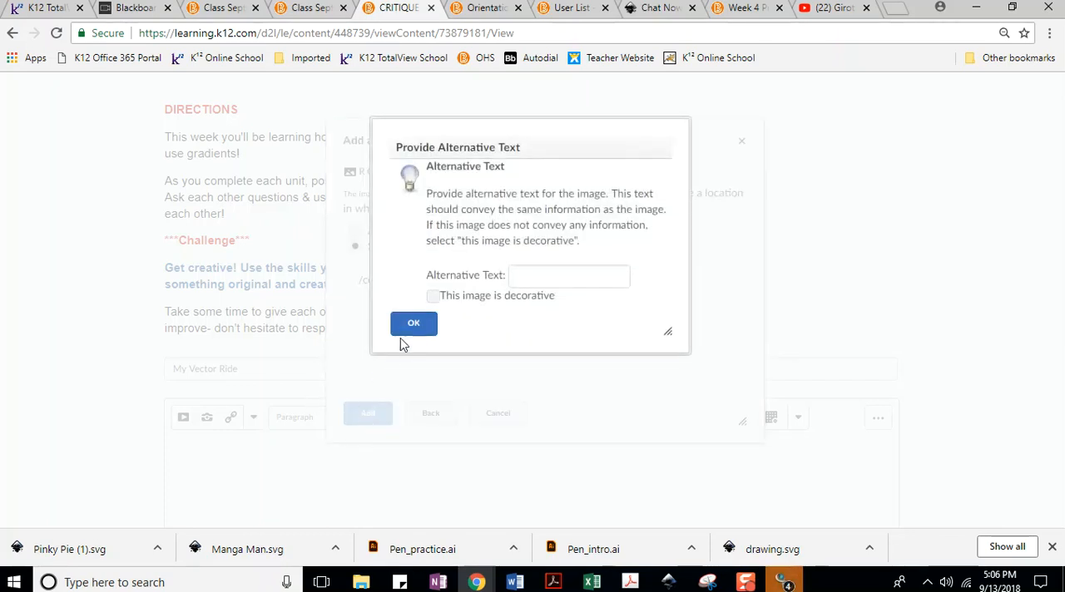
{"action": "left_click", "coordinate": [434, 297]}
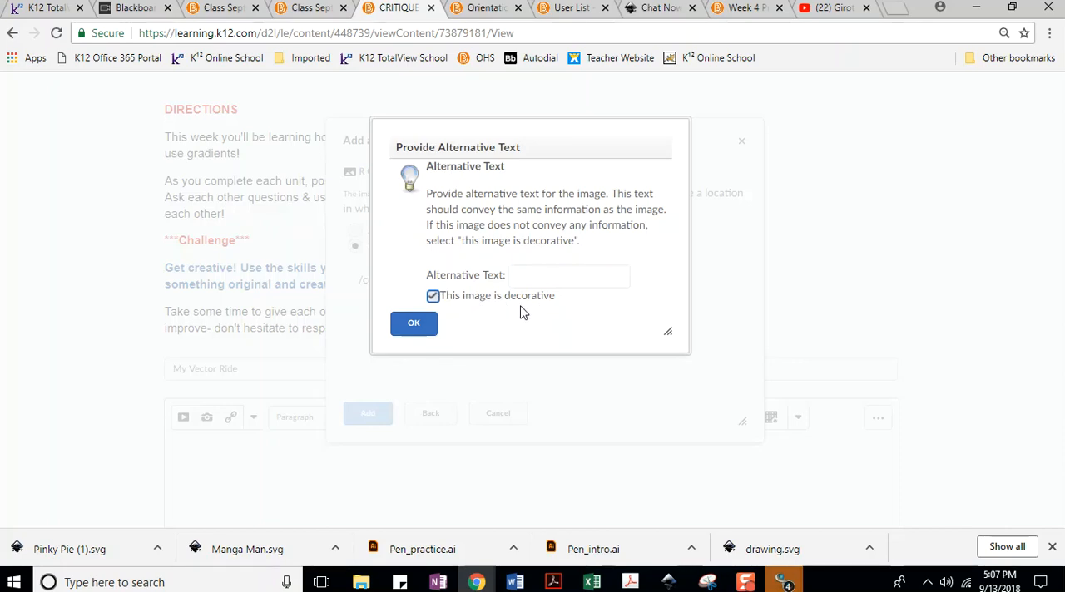
{"action": "left_click", "coordinate": [414, 326]}
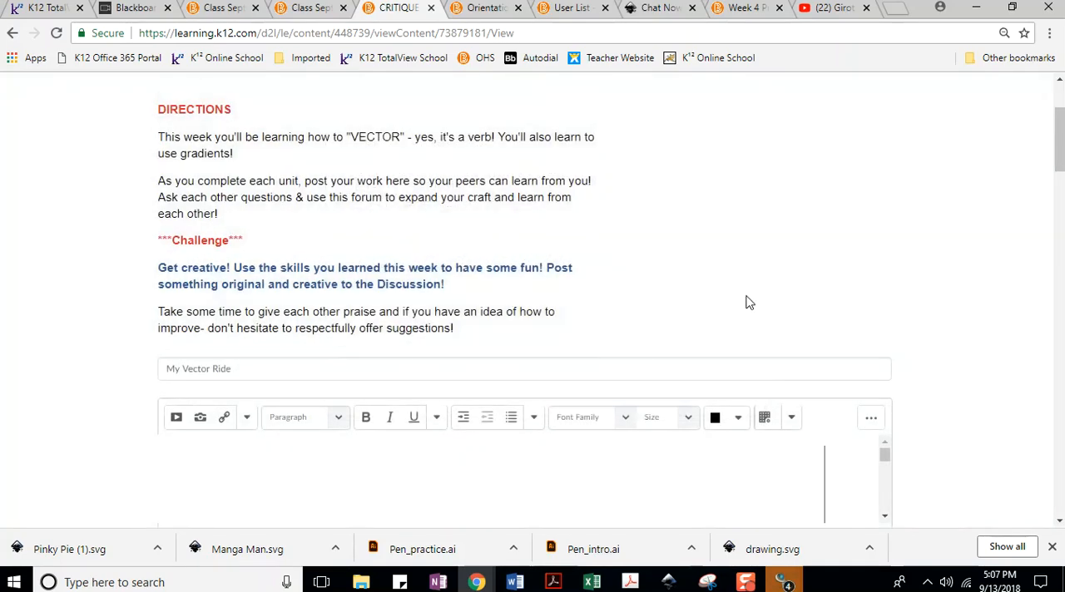
Enlarge the post's editing area and look over the inserted car image.
{"action": "scroll", "coordinate": [542, 352], "scroll_direction": "down", "scroll_amount": 2}
{"action": "left_click_drag", "start_coordinate": [875, 381], "coordinate": [906, 532]}
{"action": "scroll", "coordinate": [714, 406], "scroll_direction": "down", "scroll_amount": 5}
{"action": "scroll", "coordinate": [698, 375], "scroll_direction": "up", "scroll_amount": 3}
{"action": "scroll", "coordinate": [641, 375], "scroll_direction": "down", "scroll_amount": 2}
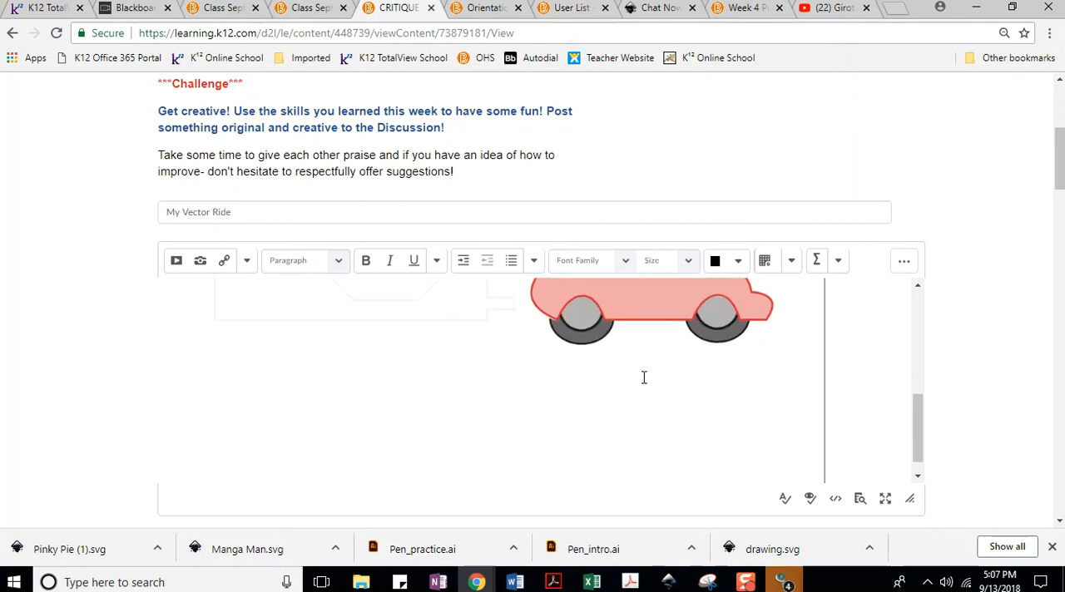
{"action": "scroll", "coordinate": [705, 391], "scroll_direction": "up", "scroll_amount": 2}
{"action": "scroll", "coordinate": [666, 352], "scroll_direction": "down", "scroll_amount": 1}
{"action": "scroll", "coordinate": [660, 352], "scroll_direction": "up", "scroll_amount": 2}
{"action": "scroll", "coordinate": [660, 355], "scroll_direction": "down", "scroll_amount": 2}
{"action": "scroll", "coordinate": [657, 355], "scroll_direction": "up", "scroll_amount": 2}
{"action": "scroll", "coordinate": [653, 354], "scroll_direction": "down", "scroll_amount": 3}
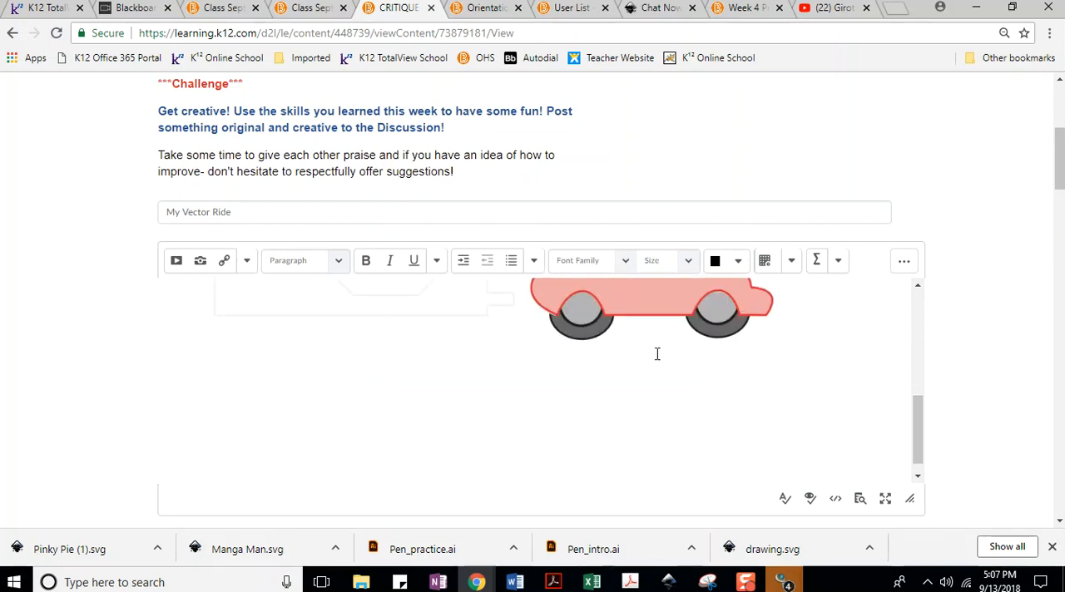
{"action": "scroll", "coordinate": [660, 354], "scroll_direction": "up", "scroll_amount": 4}
{"action": "scroll", "coordinate": [657, 358], "scroll_direction": "down", "scroll_amount": 3}
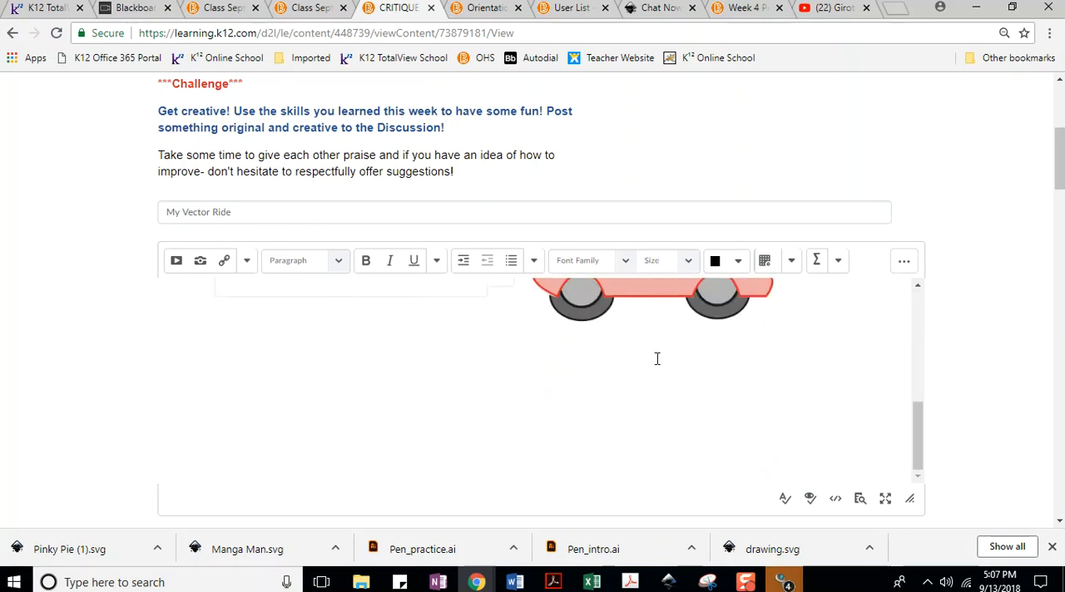
{"action": "scroll", "coordinate": [655, 355], "scroll_direction": "up", "scroll_amount": 3}
{"action": "scroll", "coordinate": [655, 355], "scroll_direction": "down", "scroll_amount": 2}
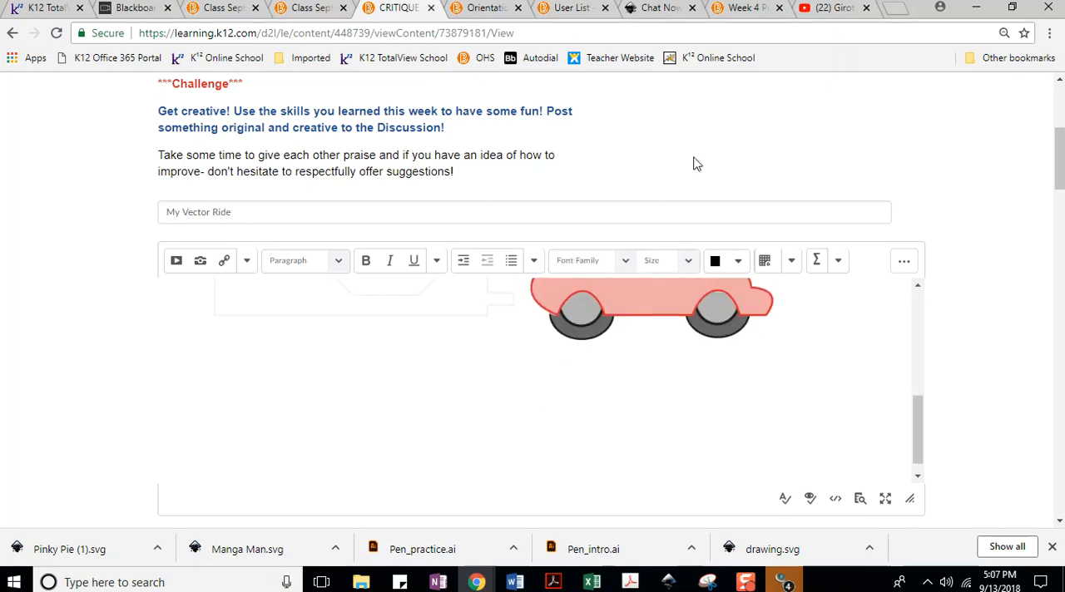
Switch to the Pen_practice car drawing in Inkscape and save it.
{"action": "mouse_move", "coordinate": [670, 582]}
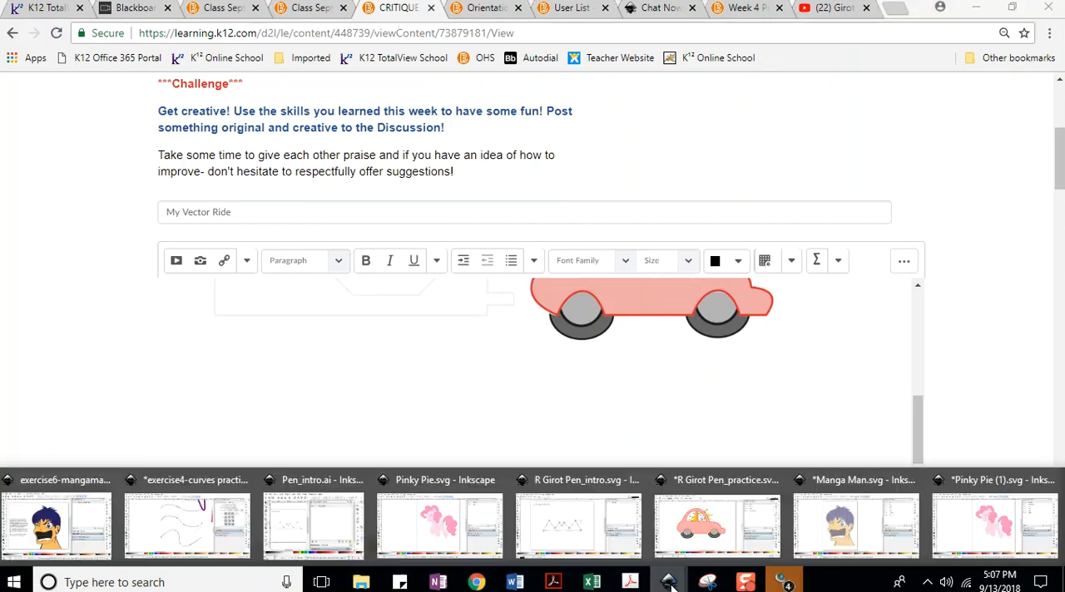
{"action": "left_click", "coordinate": [707, 532]}
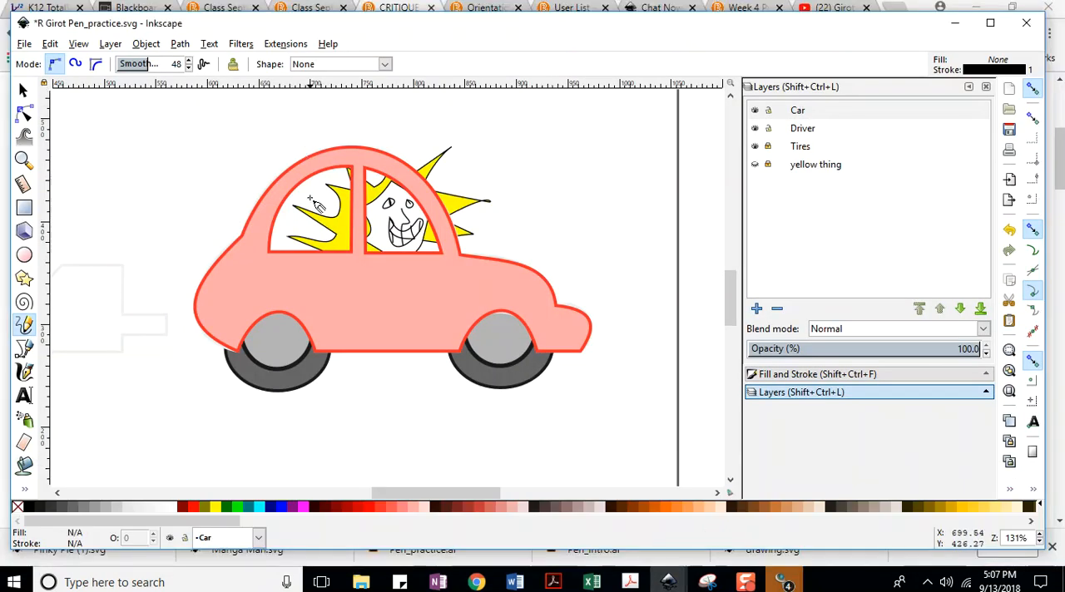
{"action": "left_click", "coordinate": [79, 45]}
{"action": "mouse_move", "coordinate": [119, 61]}
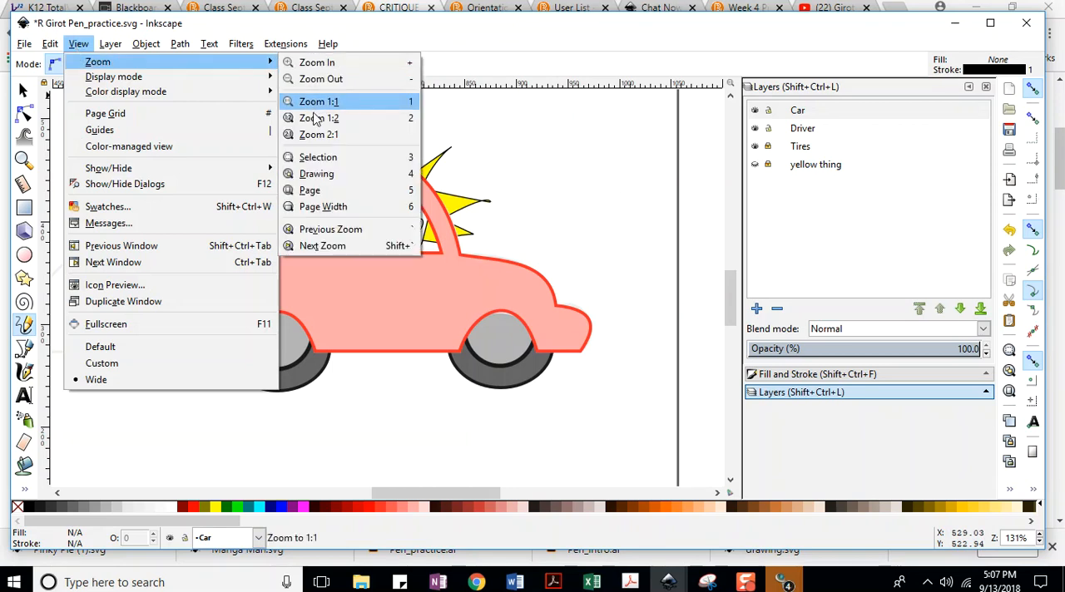
{"action": "left_click", "coordinate": [321, 190]}
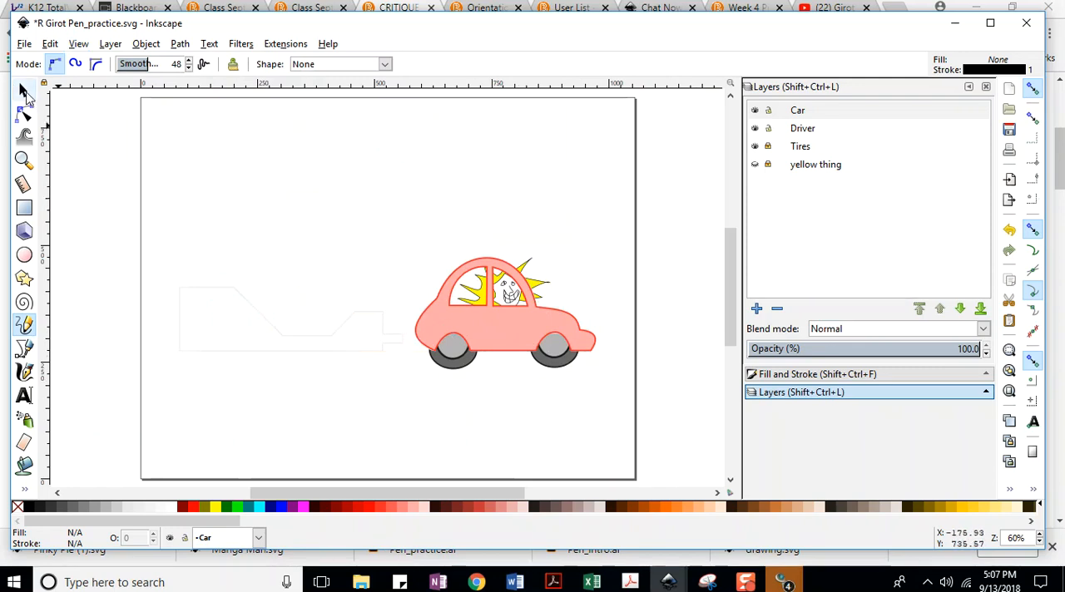
{"action": "left_click", "coordinate": [24, 44]}
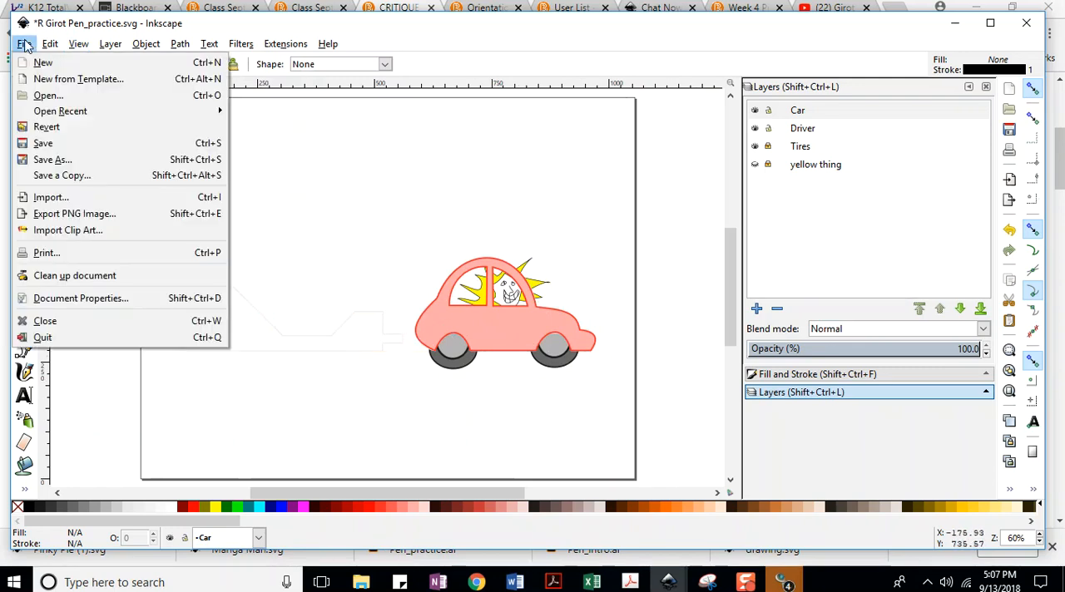
{"action": "left_click", "coordinate": [42, 146]}
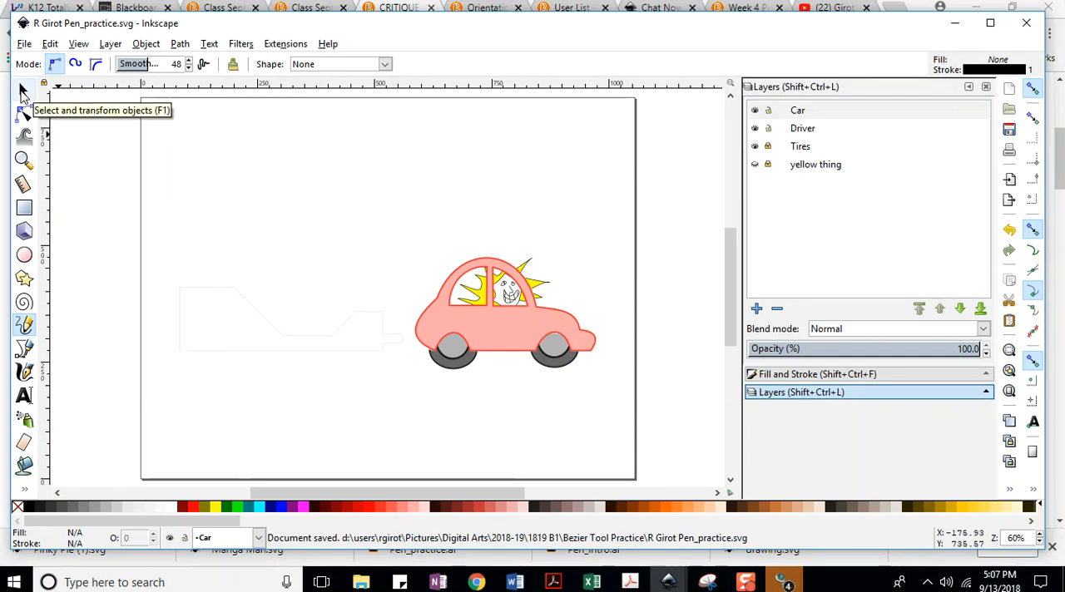
Try to select the whole car while the Tires layer is locked, clear the selection and save the drawing again.
{"action": "left_click", "coordinate": [23, 91]}
{"action": "left_click_drag", "start_coordinate": [376, 214], "coordinate": [608, 424]}
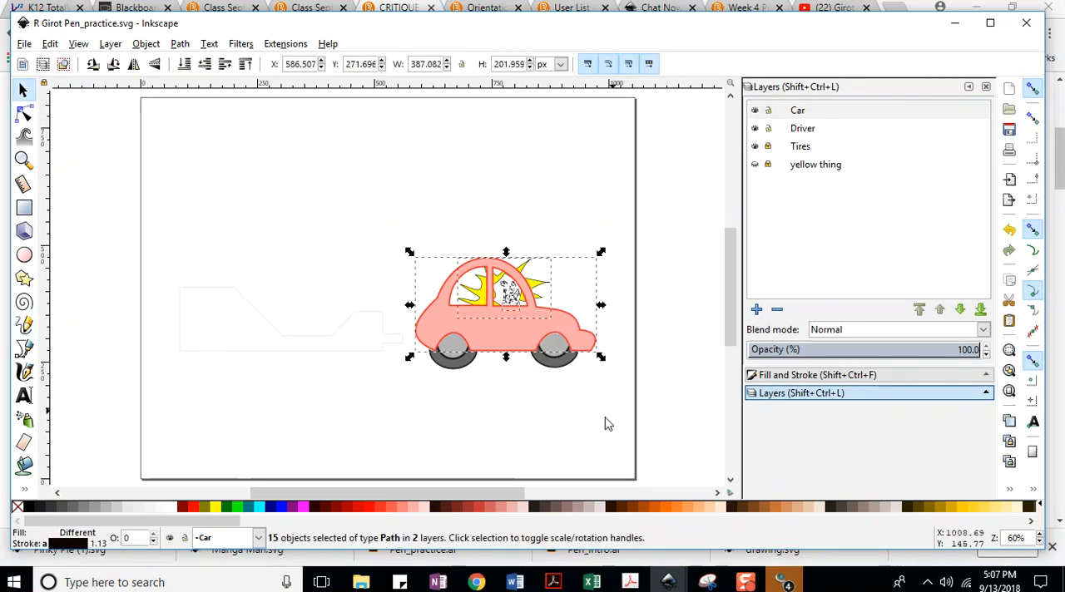
{"action": "left_click", "coordinate": [25, 46]}
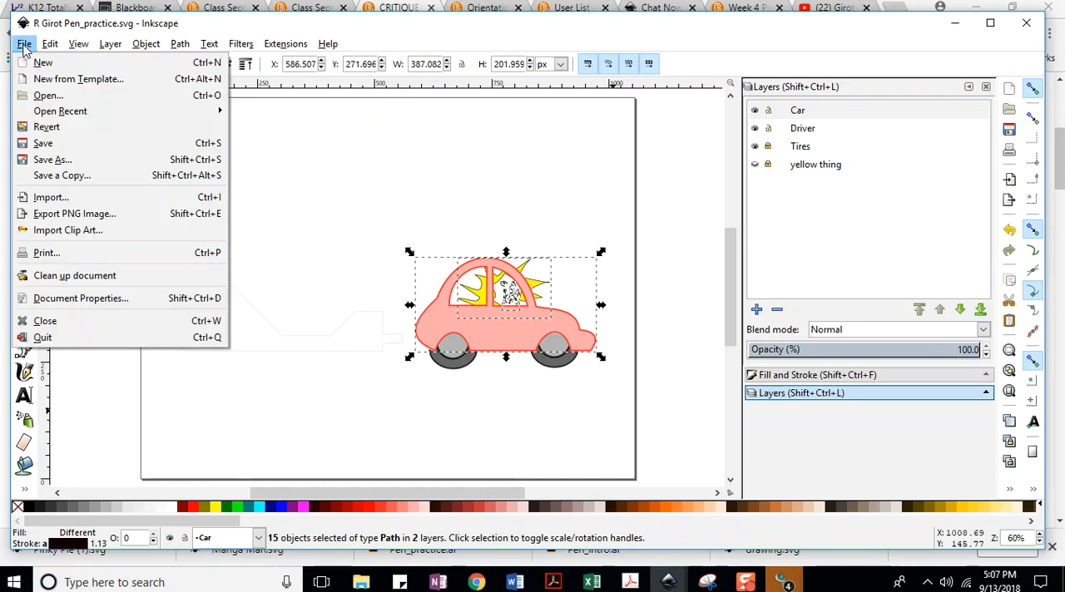
{"action": "left_click", "coordinate": [47, 148]}
{"action": "left_click_drag", "start_coordinate": [375, 220], "coordinate": [627, 432]}
{"action": "left_click_drag", "start_coordinate": [563, 382], "coordinate": [515, 440]}
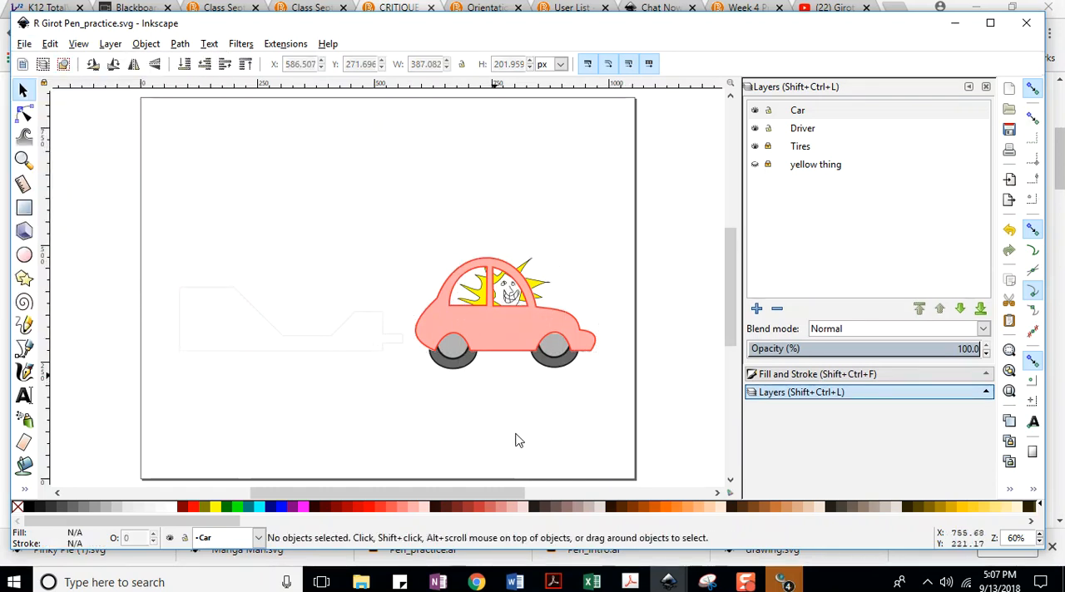
{"action": "left_click", "coordinate": [25, 45]}
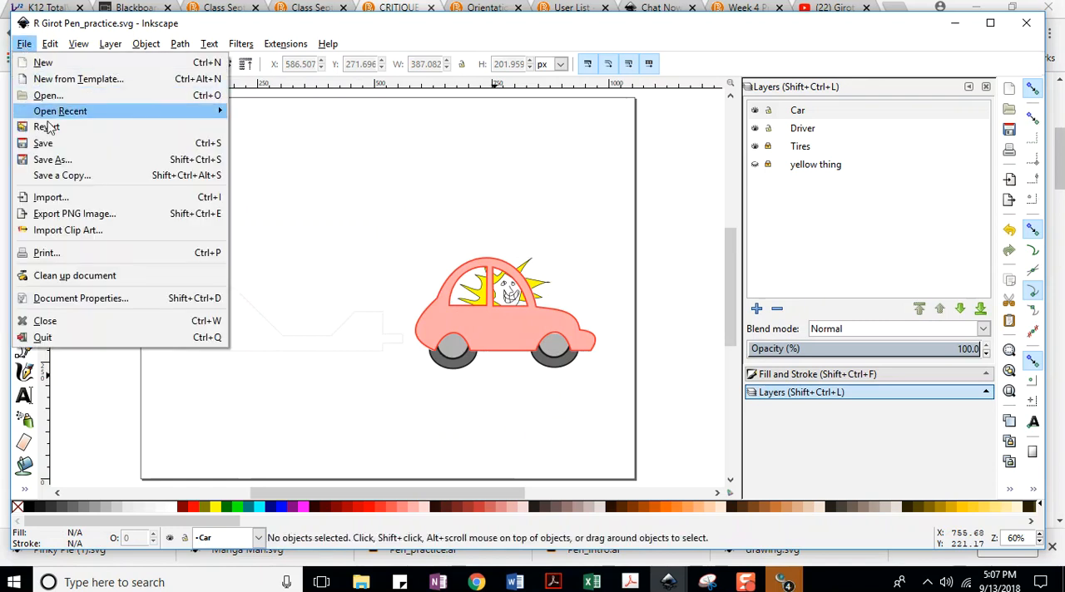
{"action": "left_click", "coordinate": [75, 148]}
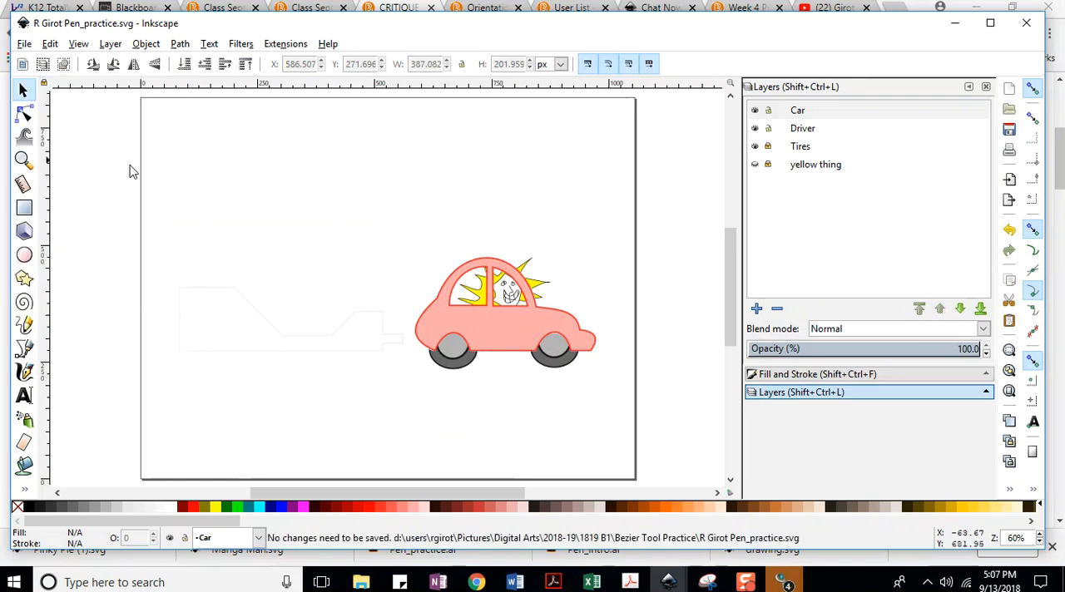
Unlock the Tires layer and group all the car, driver and tire objects together.
{"action": "left_click", "coordinate": [768, 146]}
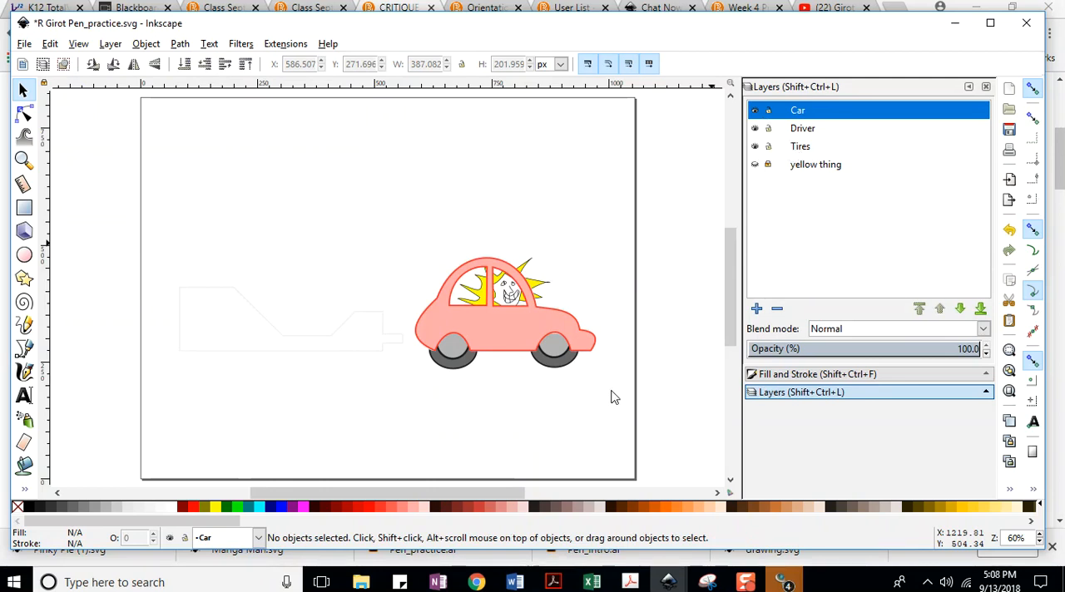
{"action": "left_click_drag", "start_coordinate": [613, 383], "coordinate": [371, 247]}
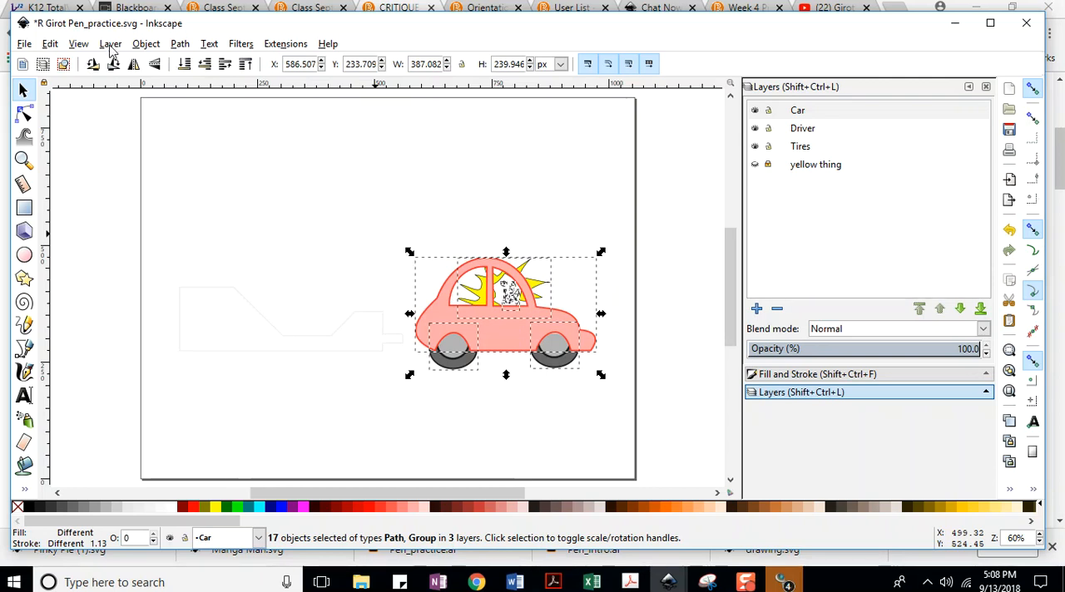
{"action": "left_click", "coordinate": [145, 45]}
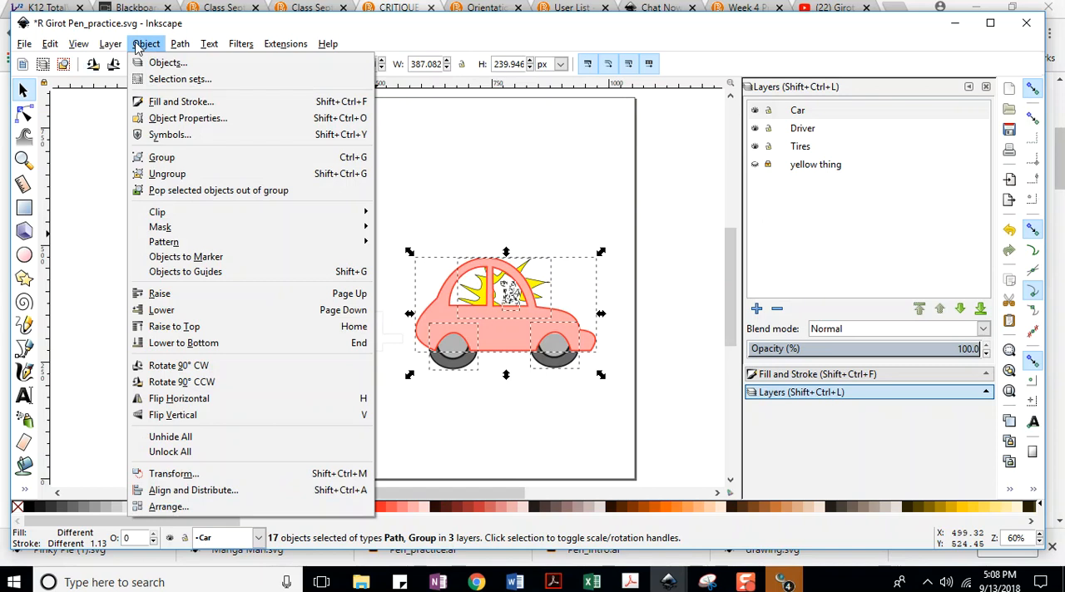
{"action": "left_click", "coordinate": [161, 158]}
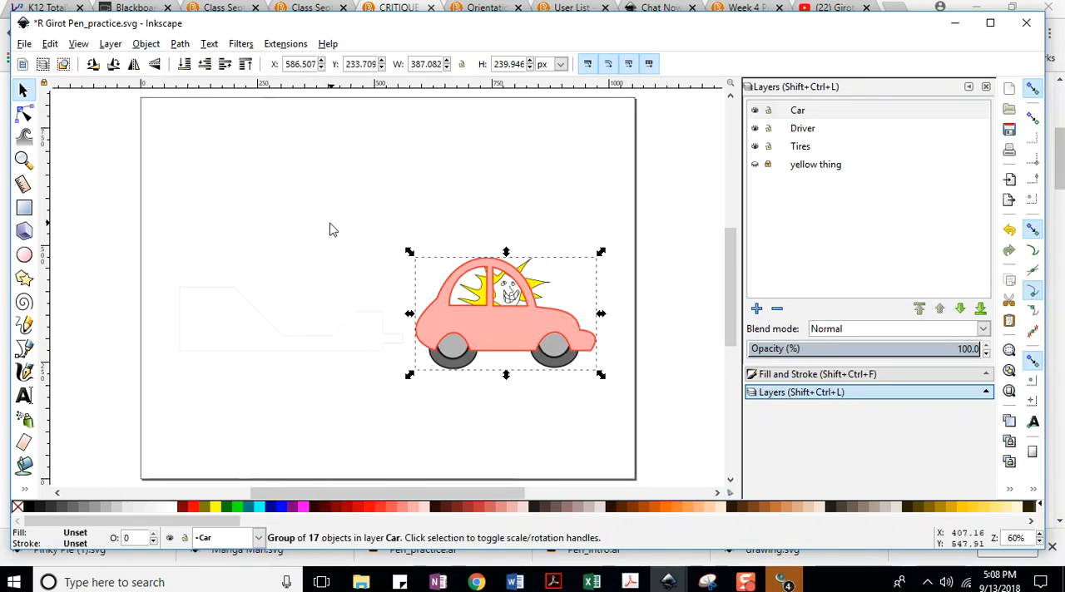
Scale the grouped car up proportionally to about 1043 by 647 px so it spans the page width.
{"action": "left_click_drag", "start_coordinate": [409, 252], "coordinate": [308, 215]}
{"action": "key", "text": "ctrl+z"}
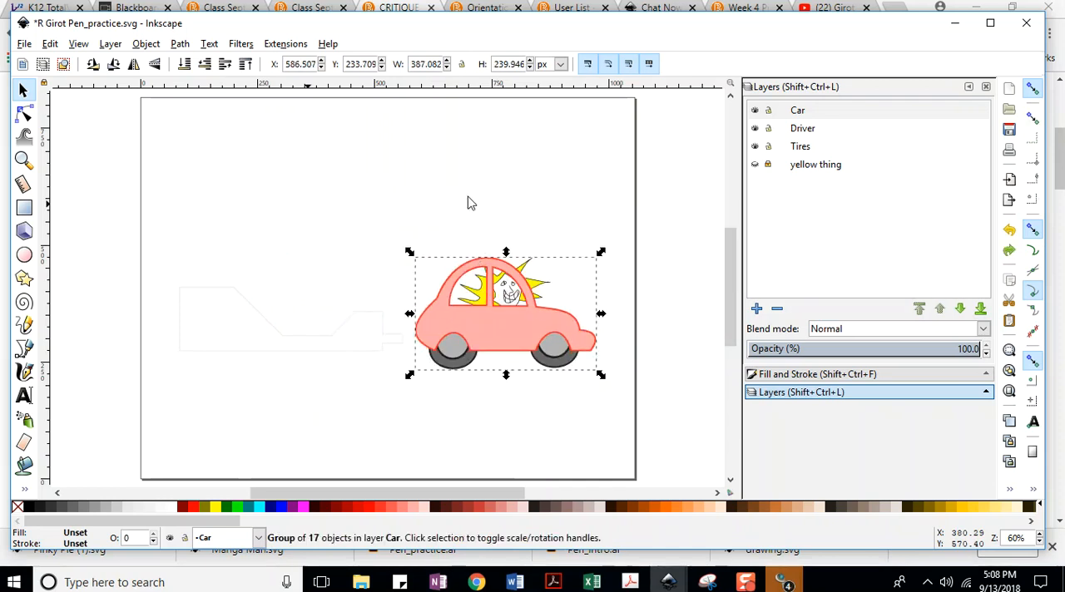
{"action": "key", "text": "ctrl"}
{"action": "left_click_drag", "start_coordinate": [406, 253], "coordinate": [244, 300]}
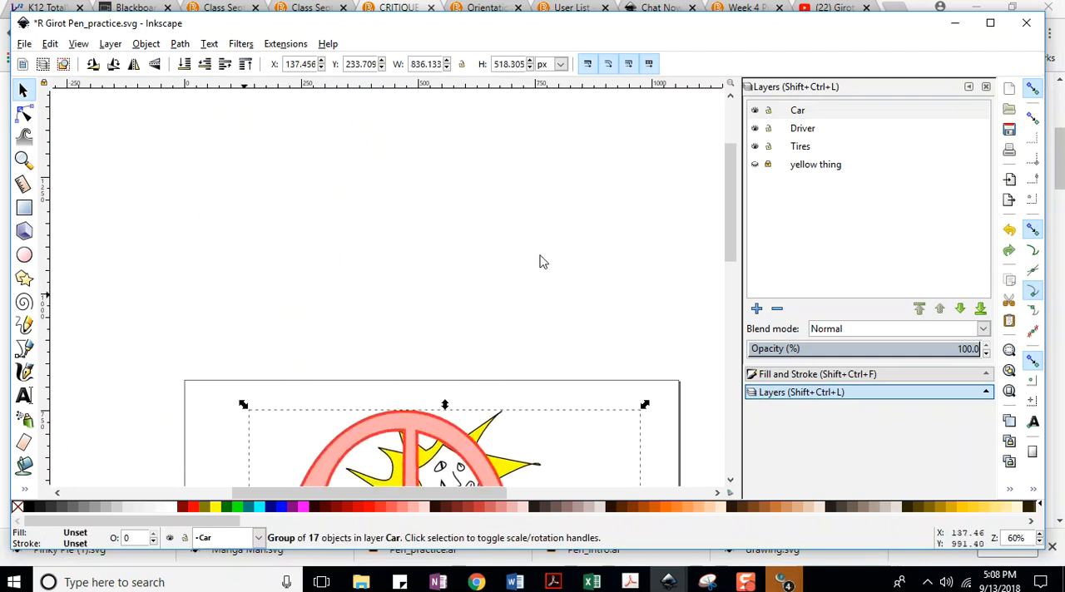
{"action": "left_click_drag", "start_coordinate": [732, 181], "coordinate": [737, 255]}
{"action": "left_click_drag", "start_coordinate": [244, 136], "coordinate": [194, 111]}
{"action": "left_click_drag", "start_coordinate": [644, 396], "coordinate": [681, 419]}
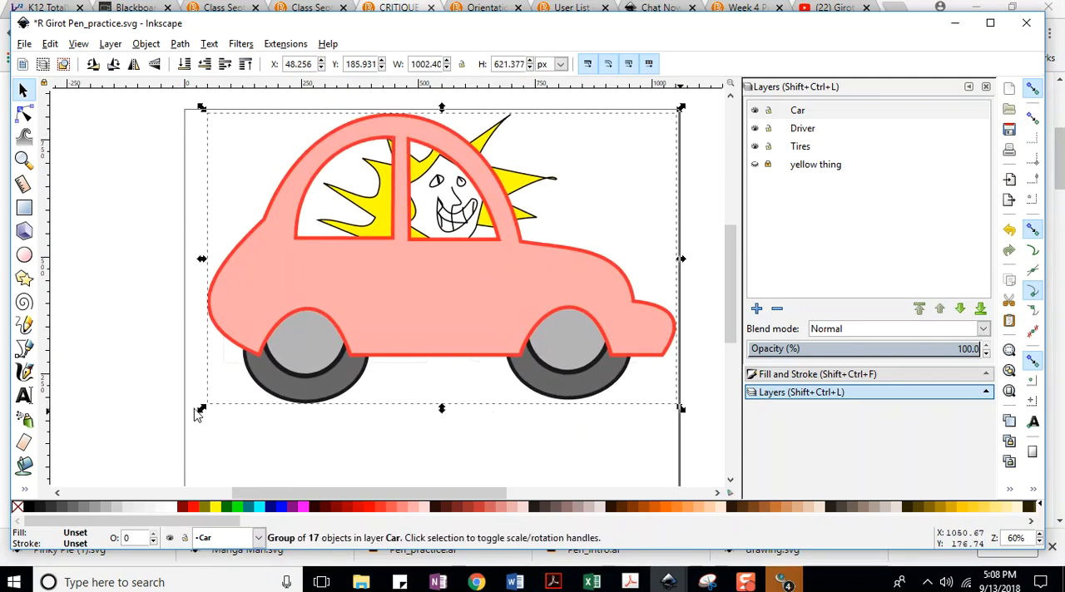
{"action": "left_click_drag", "start_coordinate": [206, 414], "coordinate": [171, 427]}
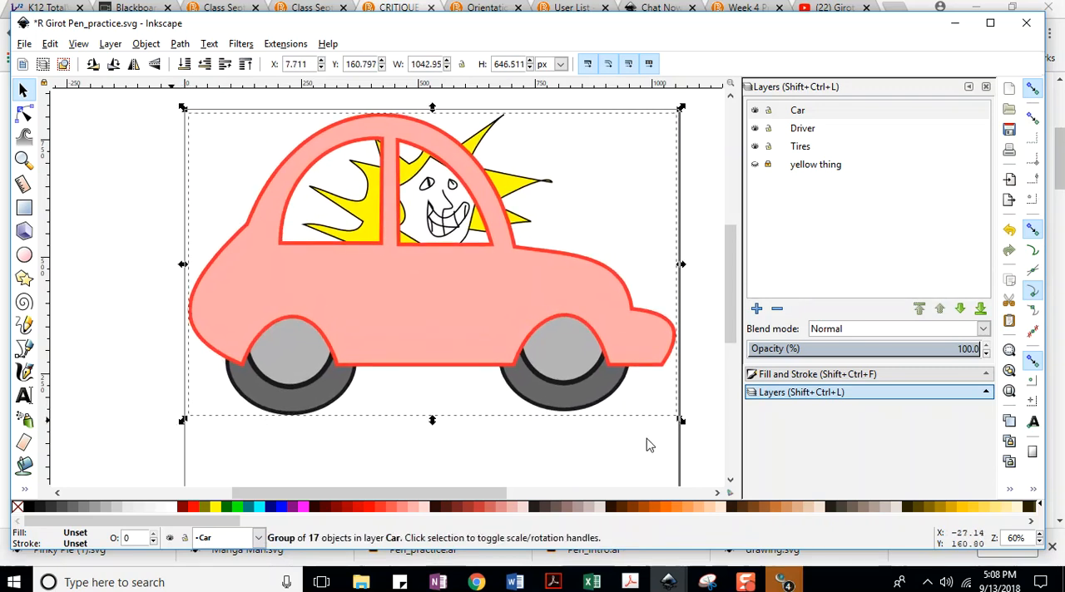
Move the grouped car down to about X 6.2, Y 57.9 px on the page and save the drawing.
{"action": "scroll", "coordinate": [722, 289], "scroll_direction": "down", "scroll_amount": 5}
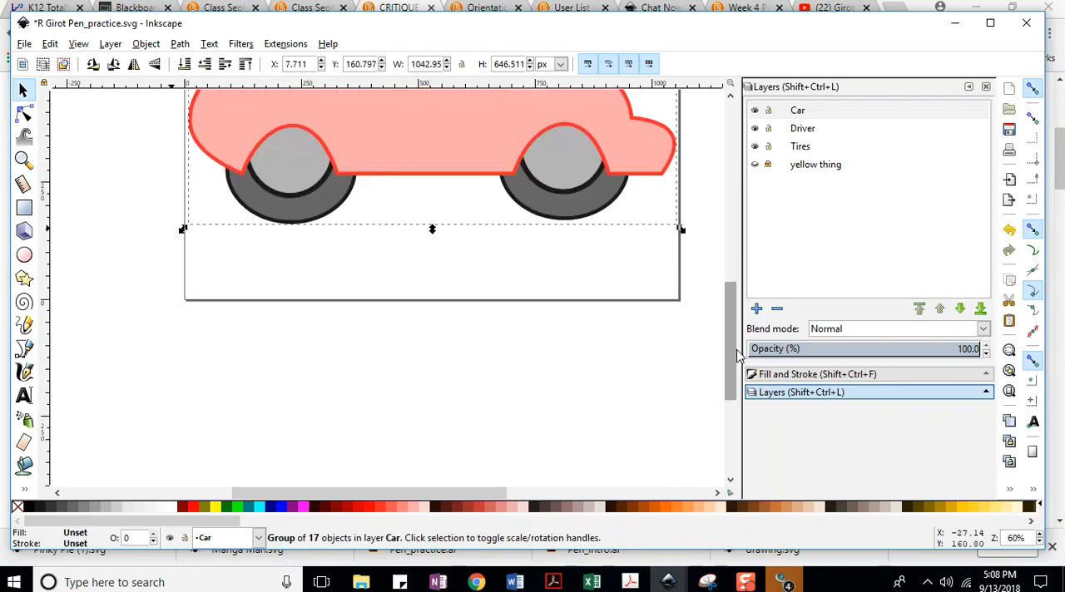
{"action": "scroll", "coordinate": [724, 285], "scroll_direction": "up", "scroll_amount": 4}
{"action": "scroll", "coordinate": [725, 282], "scroll_direction": "down", "scroll_amount": 2}
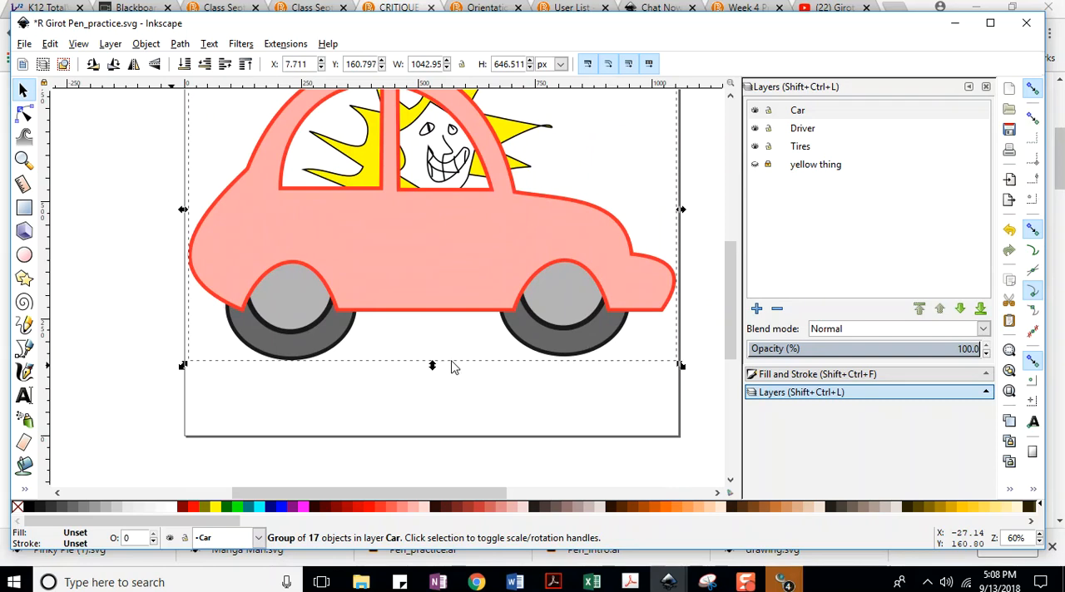
{"action": "left_click", "coordinate": [439, 252]}
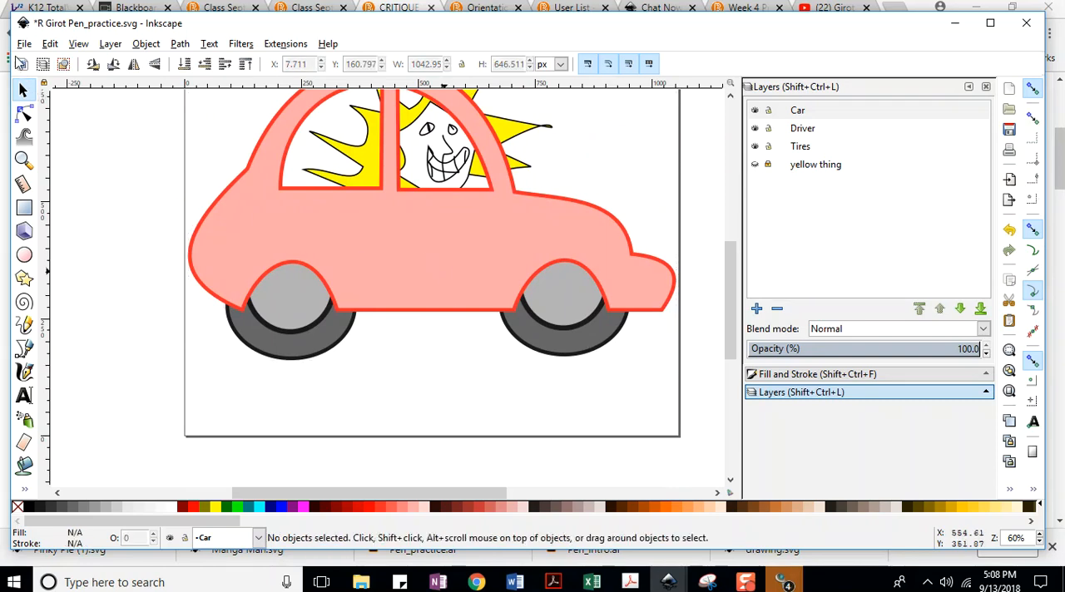
{"action": "left_click", "coordinate": [24, 43]}
{"action": "left_click", "coordinate": [47, 141]}
{"action": "left_click_drag", "start_coordinate": [458, 203], "coordinate": [454, 230]}
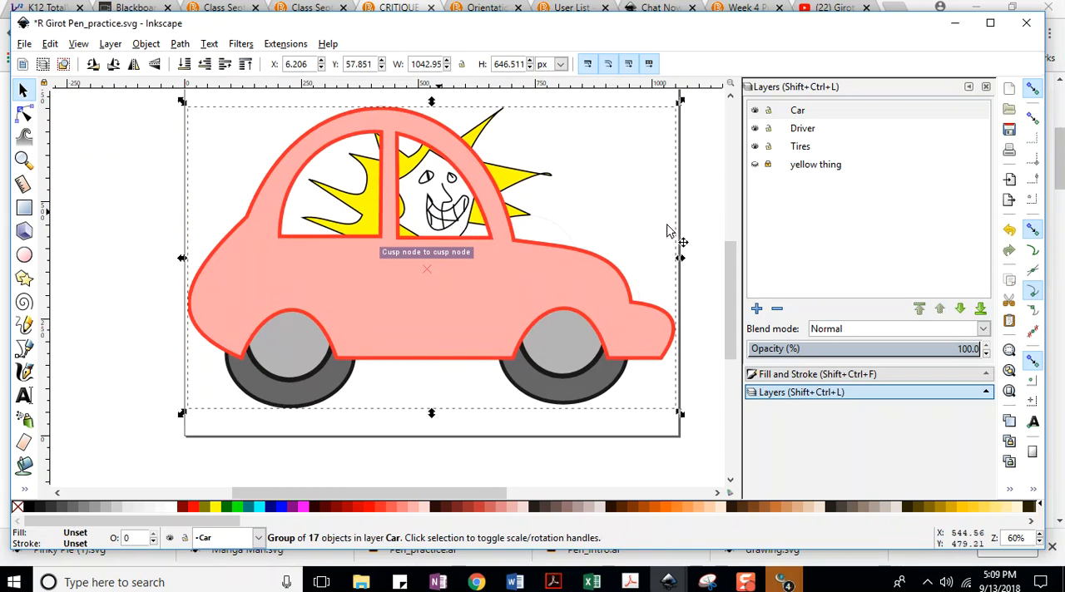
{"action": "left_click", "coordinate": [697, 242]}
{"action": "left_click_drag", "start_coordinate": [736, 281], "coordinate": [735, 273]}
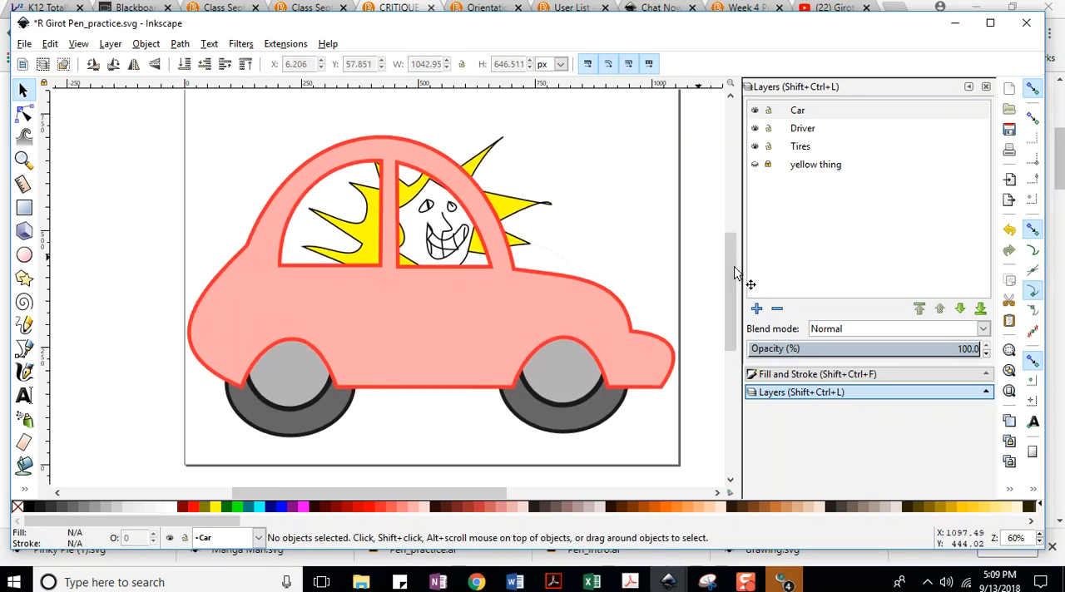
{"action": "left_click", "coordinate": [26, 43]}
{"action": "left_click", "coordinate": [35, 144]}
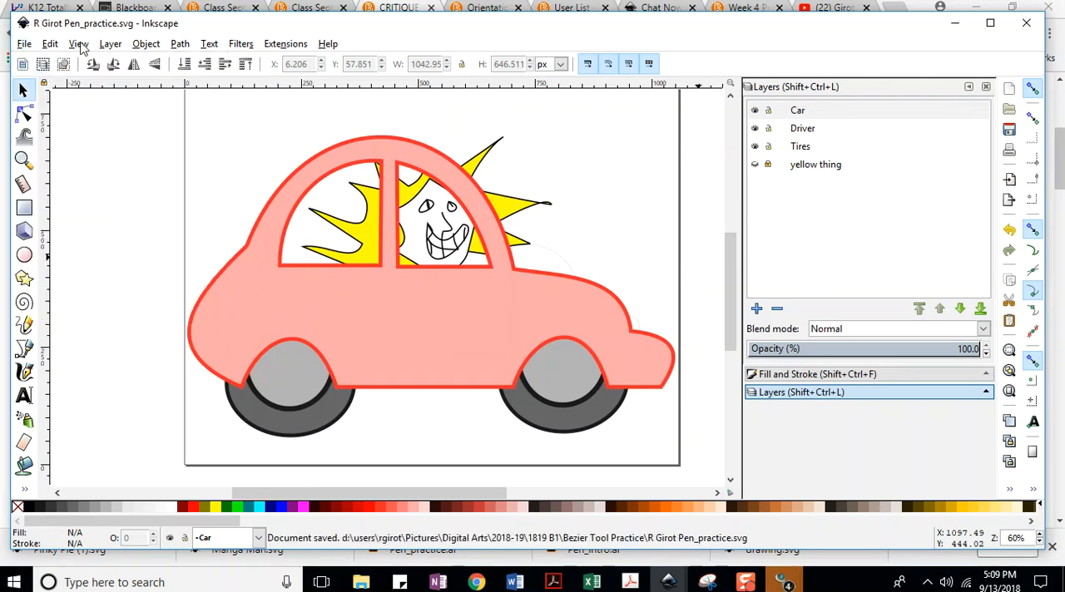
Add a layer named Road above the Car layer and save the drawing.
{"action": "left_click", "coordinate": [110, 43]}
{"action": "left_click", "coordinate": [141, 61]}
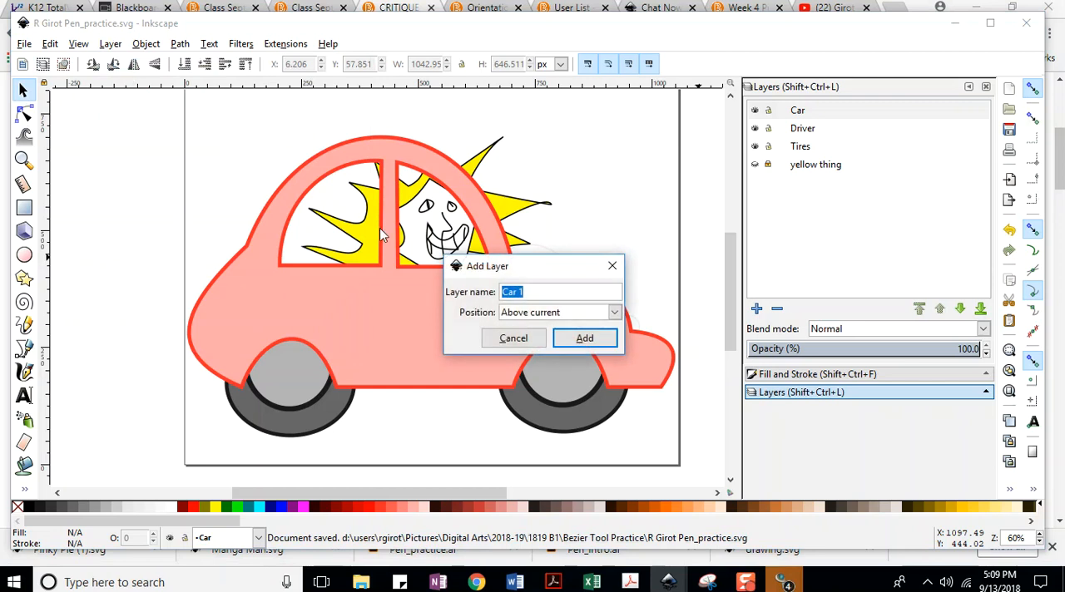
{"action": "type", "text": "Road"}
{"action": "left_click", "coordinate": [584, 337]}
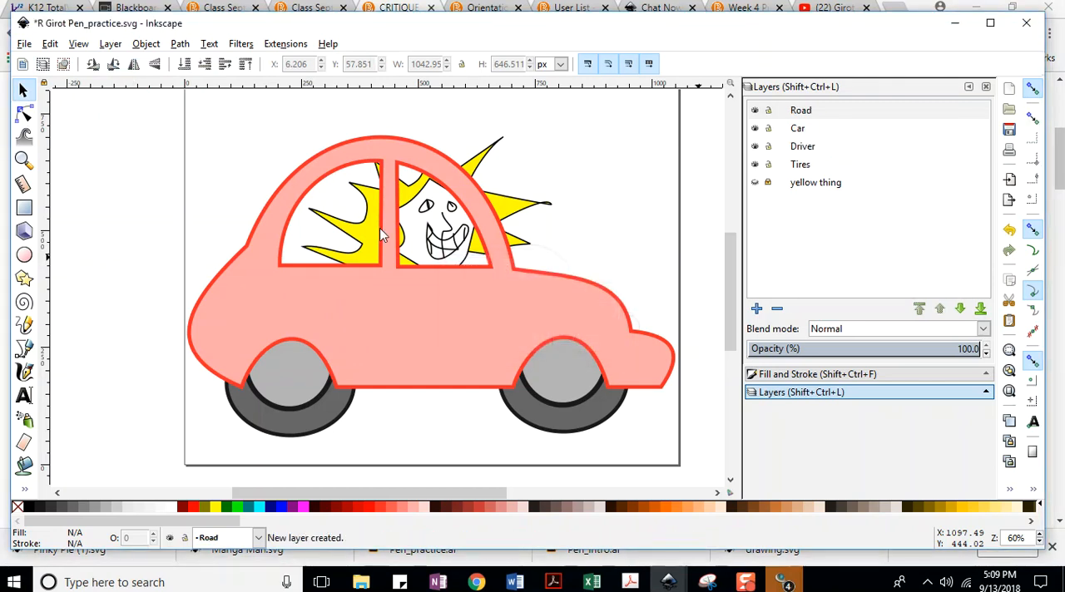
{"action": "left_click", "coordinate": [25, 44]}
{"action": "left_click", "coordinate": [37, 142]}
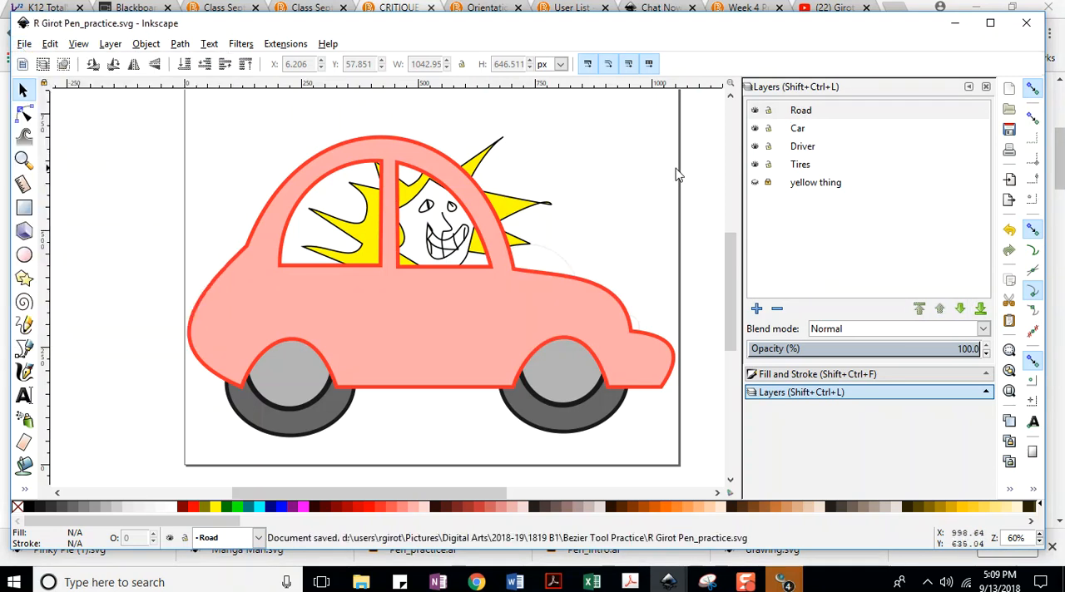
Move the Road layer to the bottom of the layer stack, keep it current, and save the drawing.
{"action": "left_click", "coordinate": [797, 113]}
{"action": "left_click", "coordinate": [981, 309]}
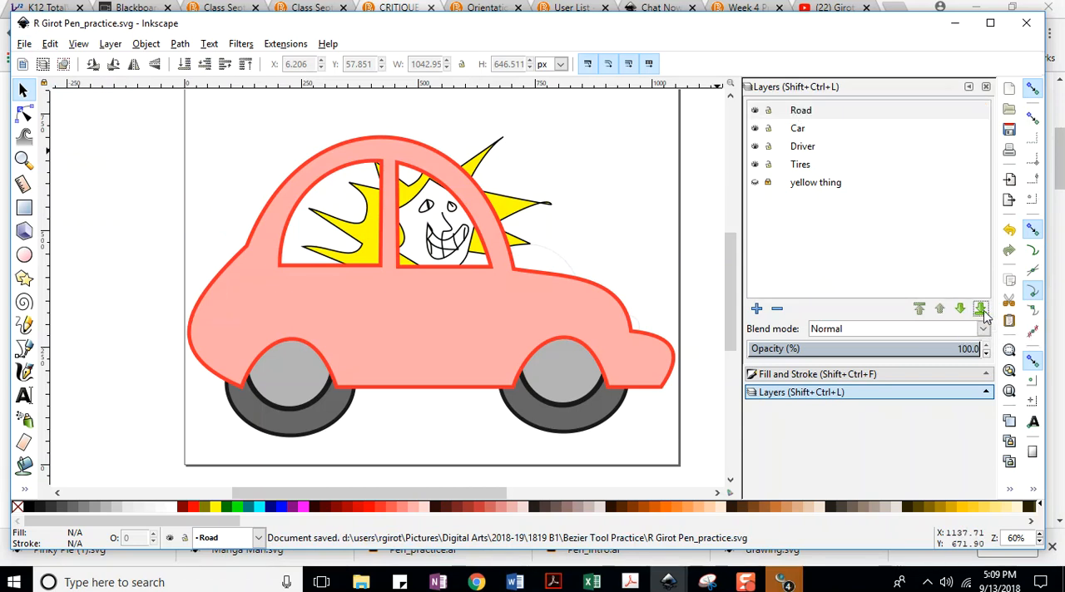
{"action": "left_click", "coordinate": [24, 44]}
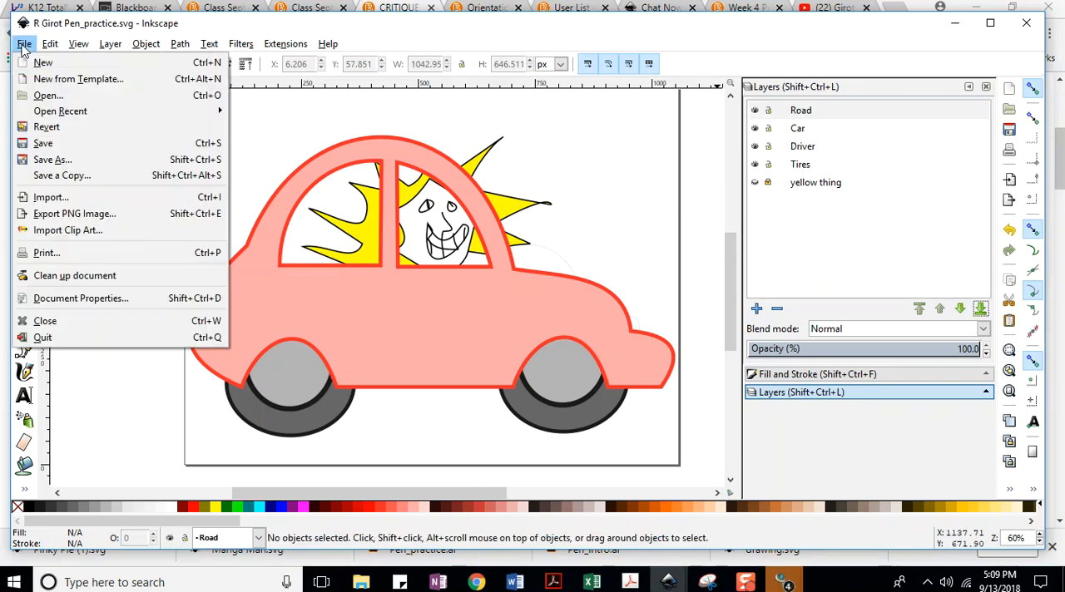
{"action": "left_click", "coordinate": [48, 146]}
{"action": "left_click", "coordinate": [111, 44]}
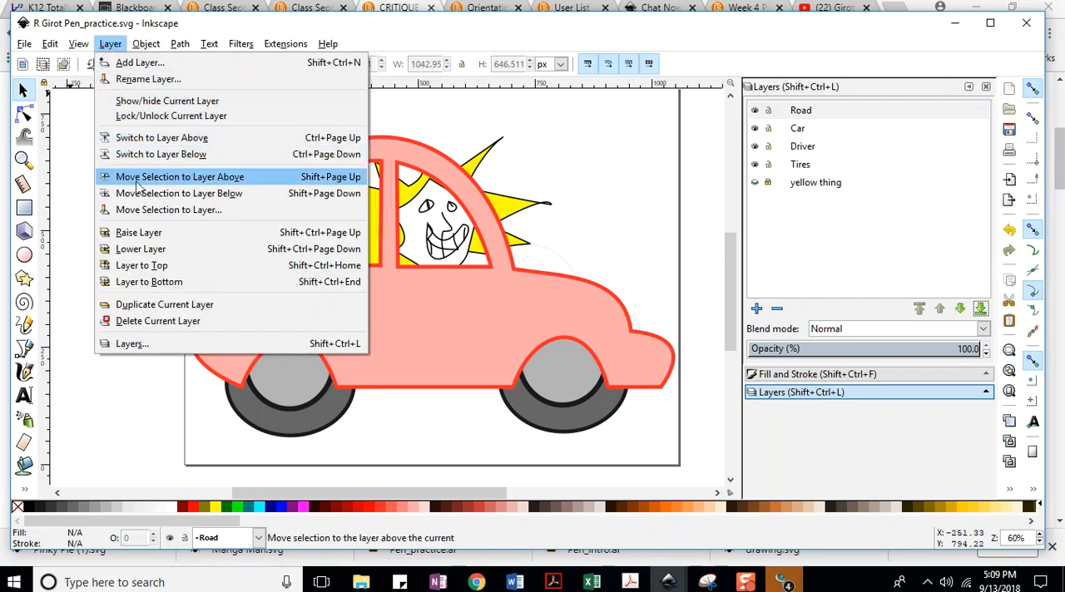
{"action": "left_click", "coordinate": [143, 283]}
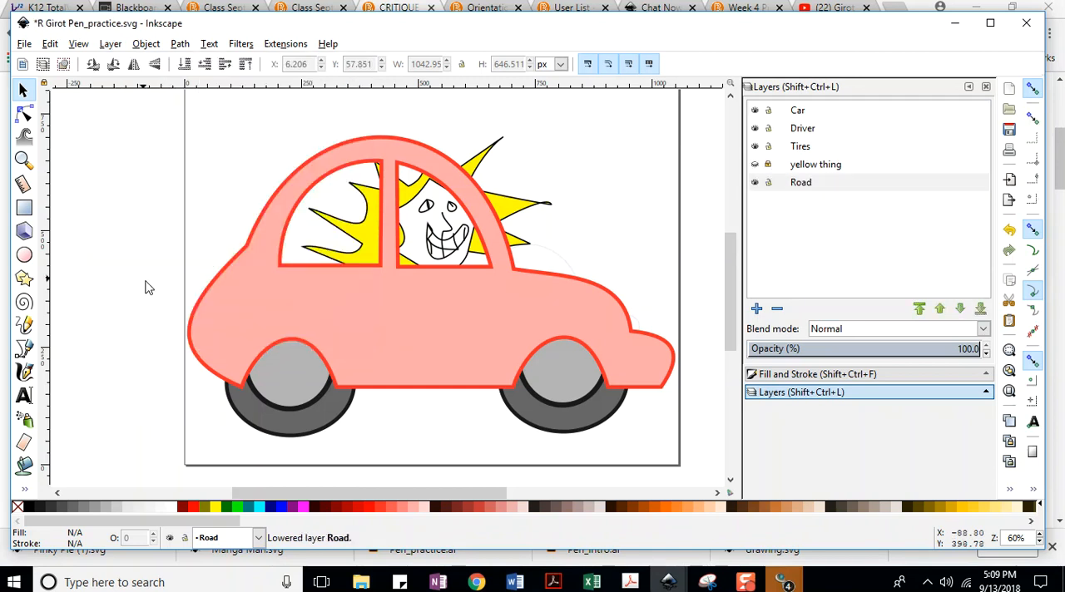
{"action": "left_click", "coordinate": [803, 187]}
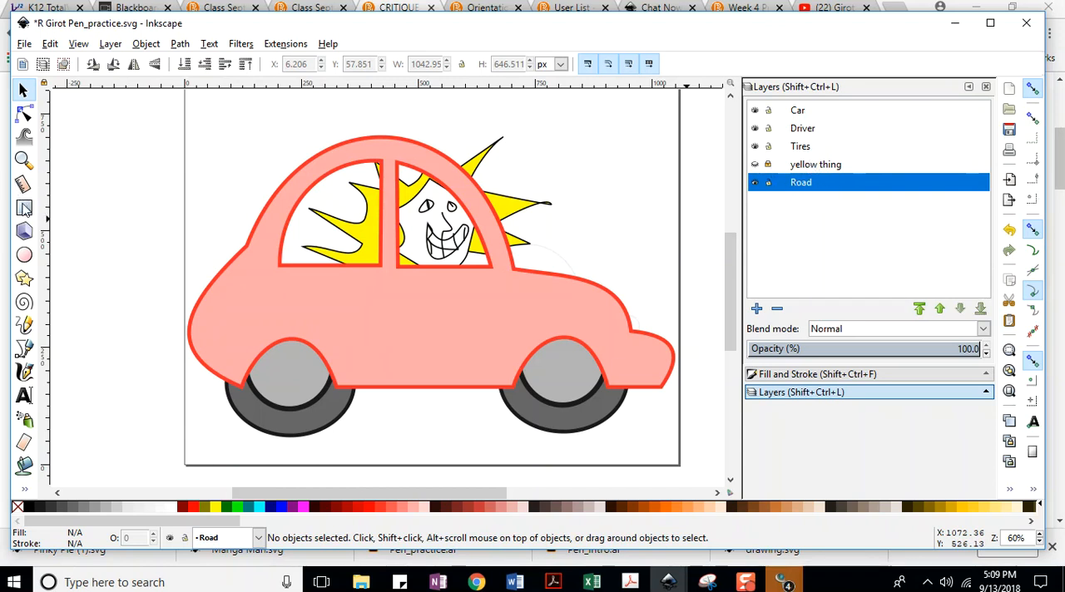
{"action": "left_click", "coordinate": [20, 47]}
{"action": "left_click", "coordinate": [38, 142]}
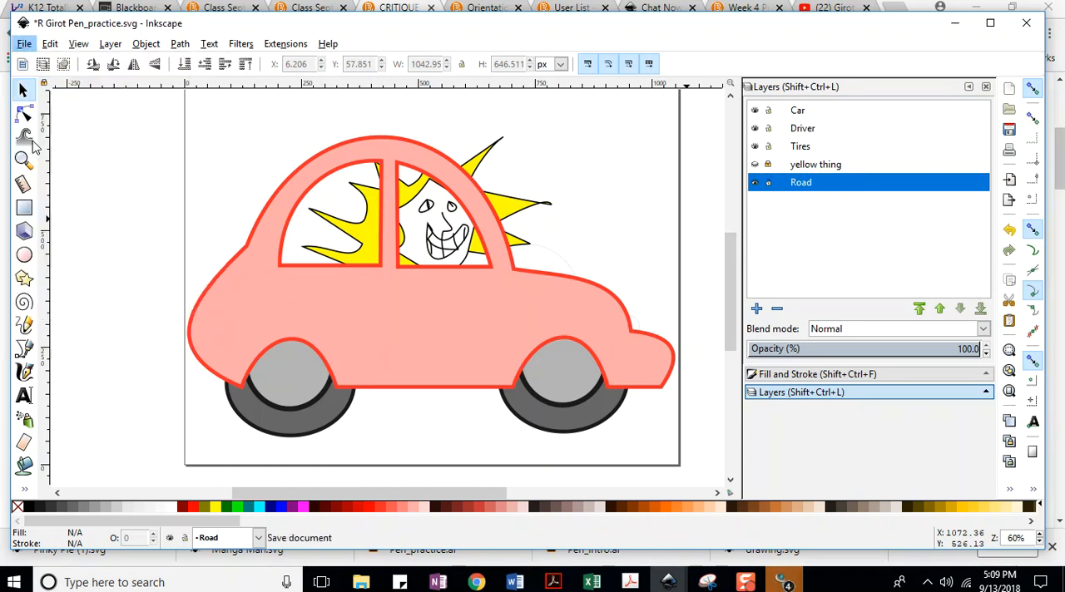
Draw a rectangle about 1057 by 328 px across the lower page on the Road layer, fill it with #AC9393, and save.
{"action": "left_click", "coordinate": [23, 208]}
{"action": "left_click_drag", "start_coordinate": [187, 322], "coordinate": [680, 475]}
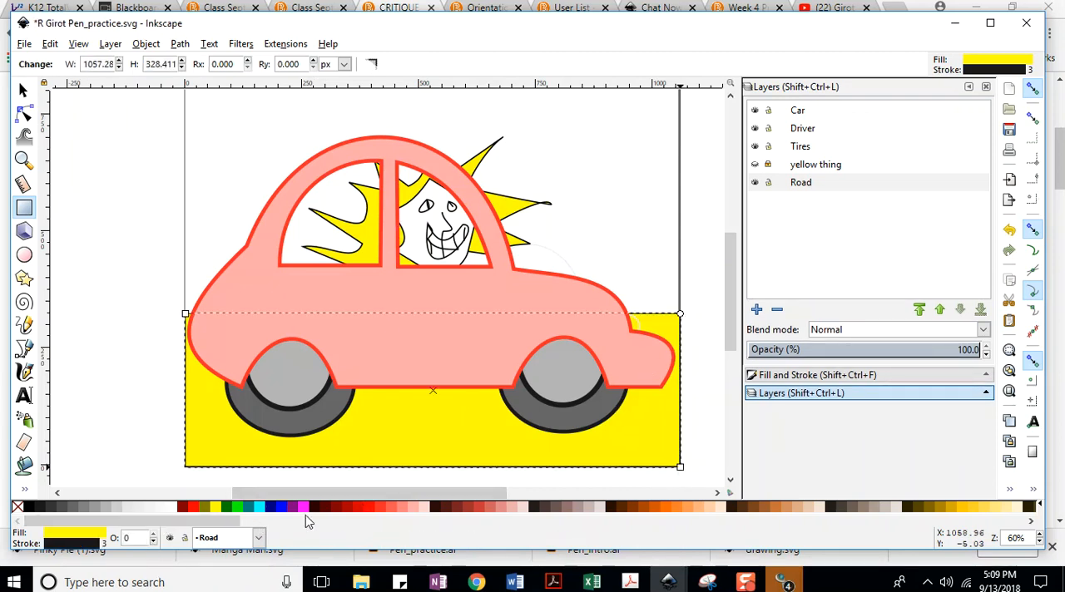
{"action": "left_click", "coordinate": [577, 509]}
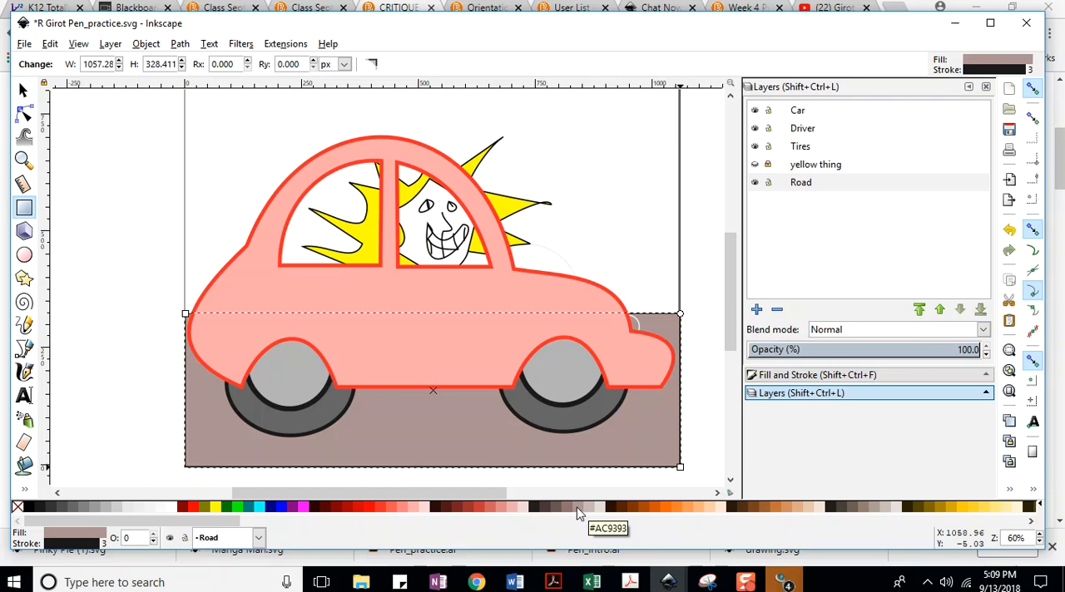
{"action": "scroll", "coordinate": [728, 308], "scroll_direction": "up", "scroll_amount": 2}
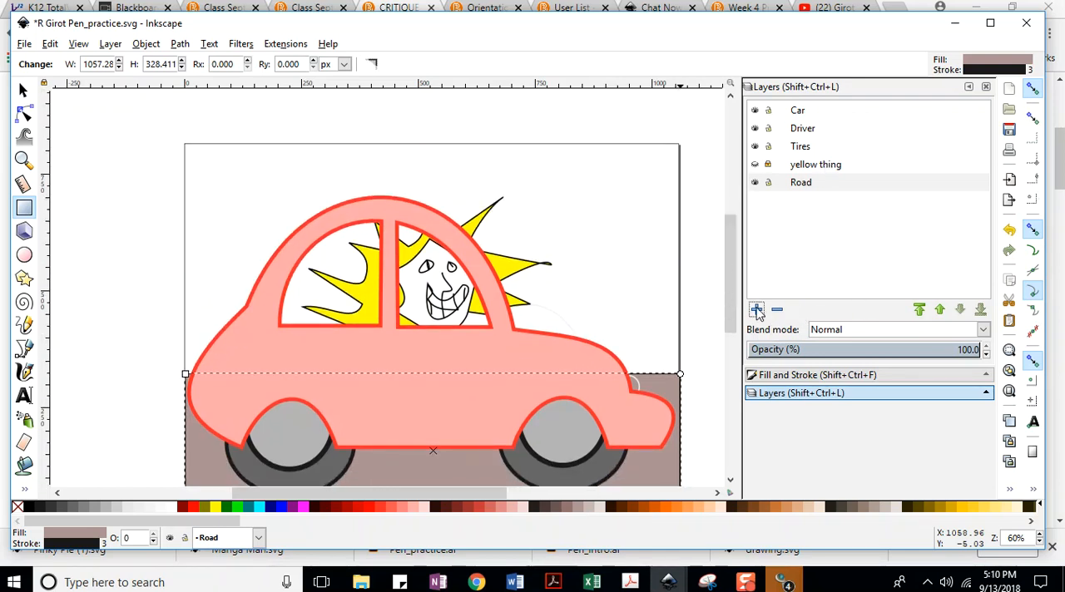
{"action": "left_click", "coordinate": [25, 43]}
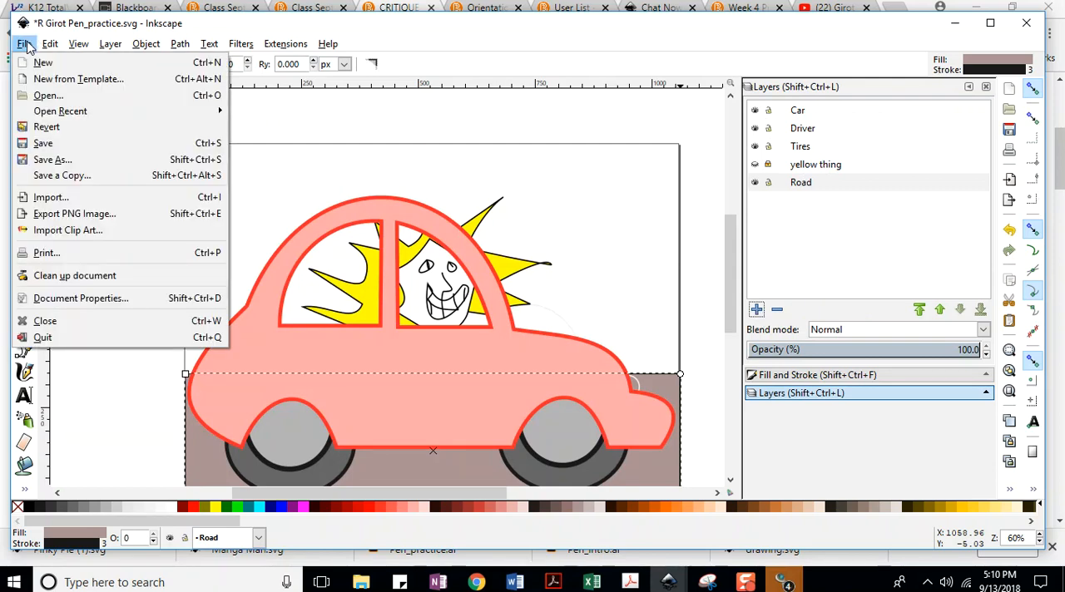
{"action": "left_click", "coordinate": [42, 143]}
Add a layer named sky above the Road layer.
{"action": "left_click", "coordinate": [755, 309]}
{"action": "type", "text": "sky"}
{"action": "key", "text": "Return"}
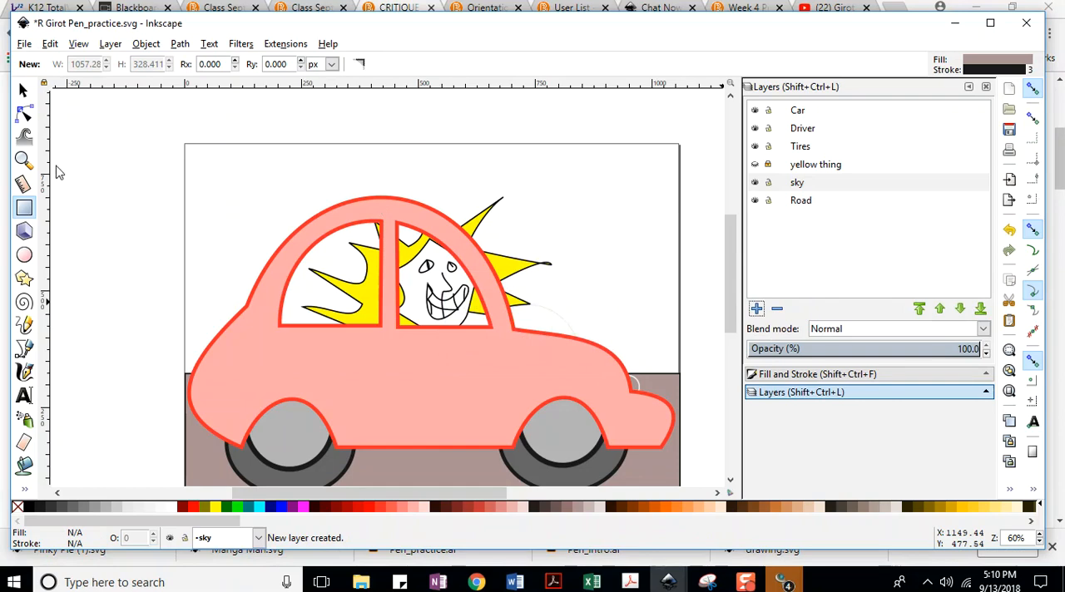
{"action": "left_click", "coordinate": [24, 43]}
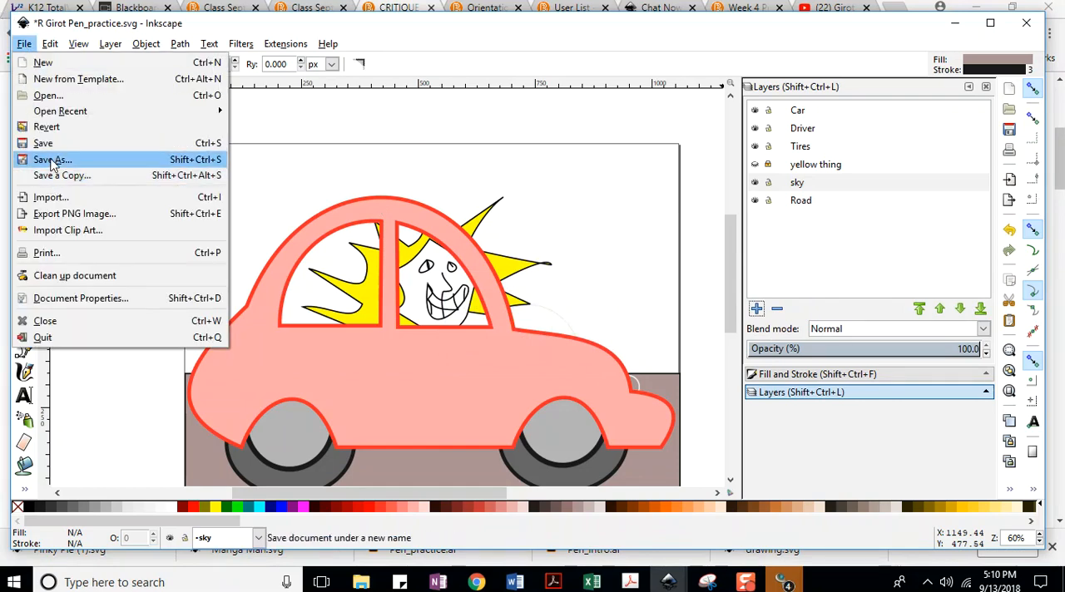
{"action": "left_click", "coordinate": [51, 159]}
{"action": "left_click", "coordinate": [526, 321]}
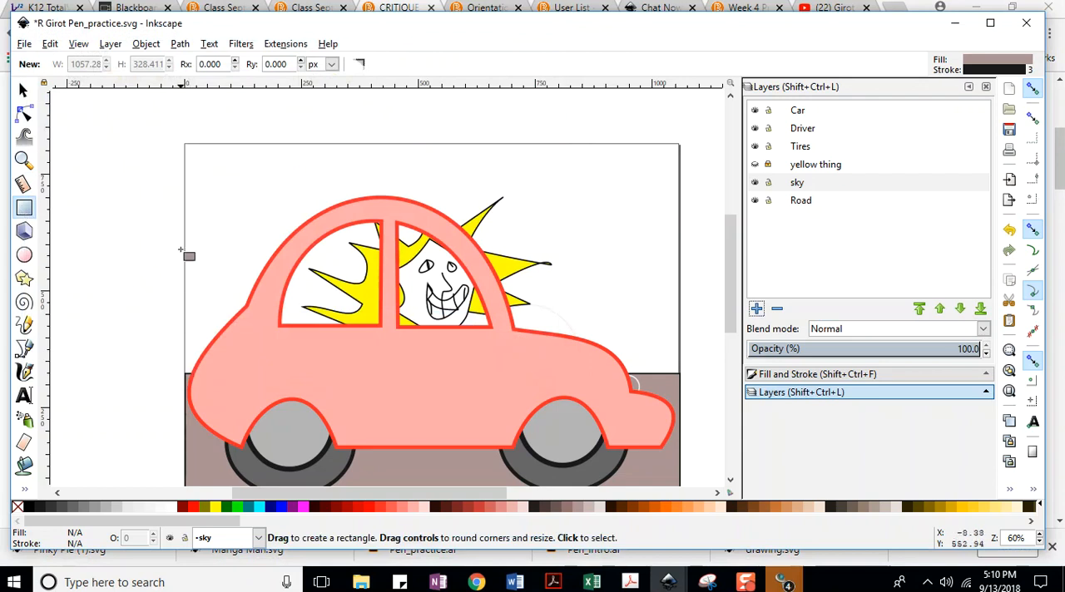
Draw a rectangle about 1059 by 494 px from the page top to the road's upper edge and fill it light blue.
{"action": "left_click_drag", "start_coordinate": [185, 143], "coordinate": [680, 374]}
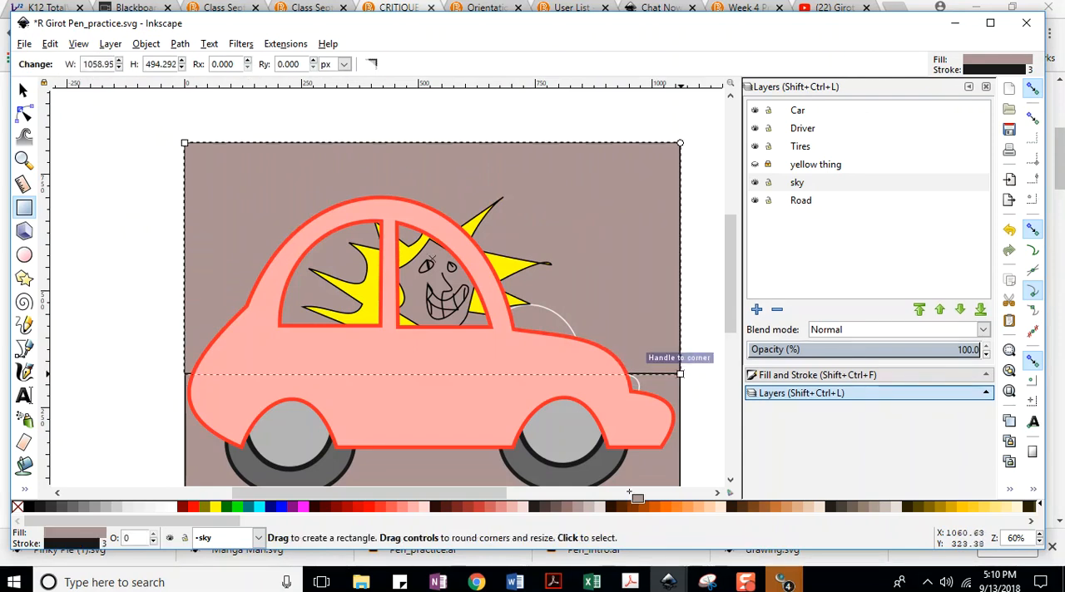
{"action": "left_click_drag", "start_coordinate": [122, 522], "coordinate": [614, 523]}
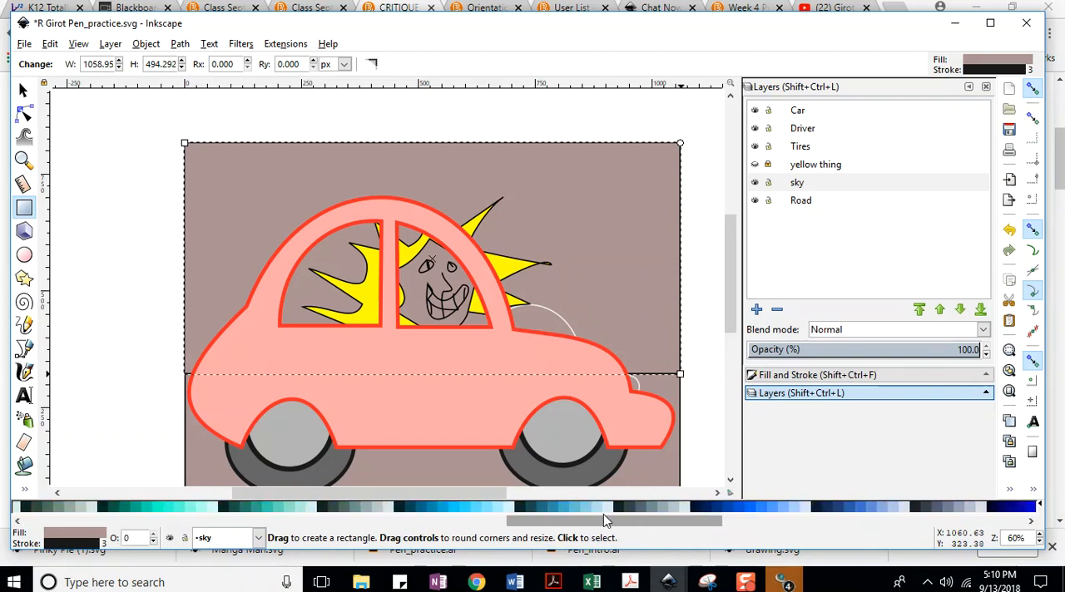
{"action": "left_click", "coordinate": [24, 44]}
{"action": "left_click", "coordinate": [37, 141]}
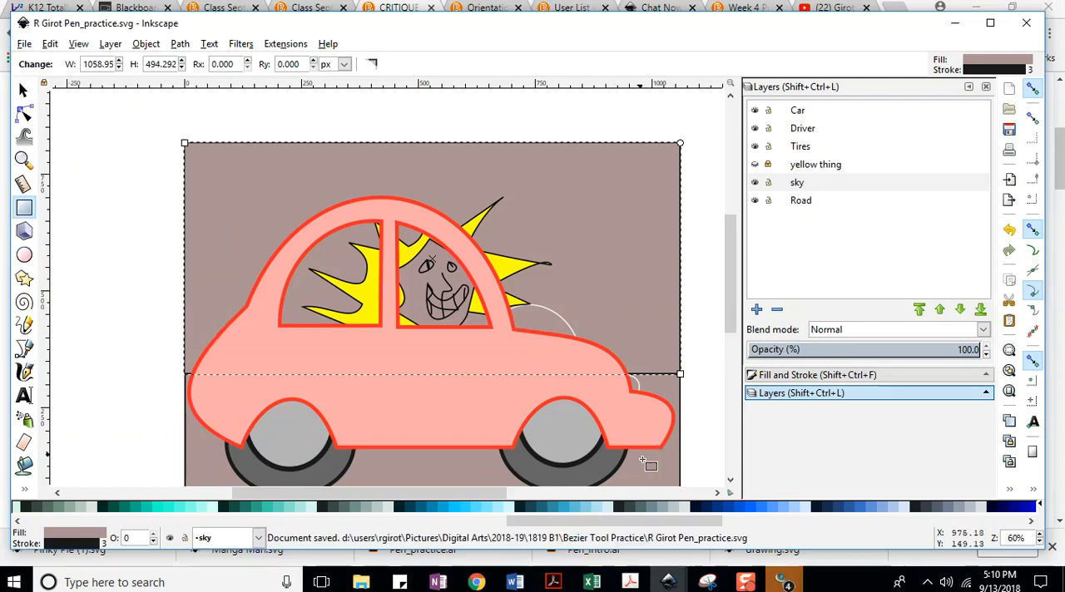
{"action": "left_click", "coordinate": [479, 509]}
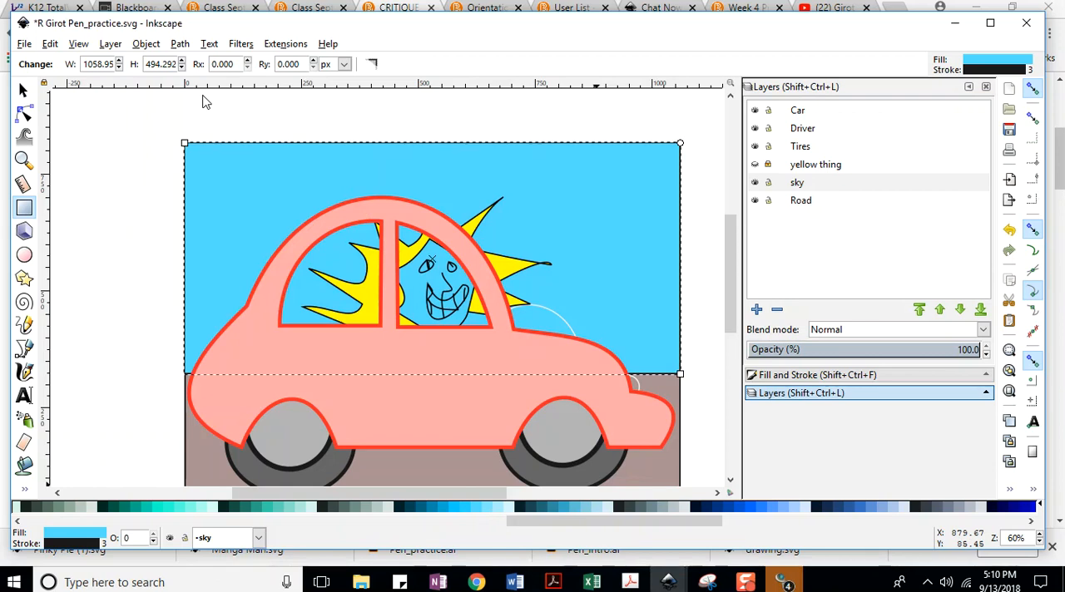
Delete the stray white curve above the car's hood and save the drawing.
{"action": "left_click", "coordinate": [558, 321]}
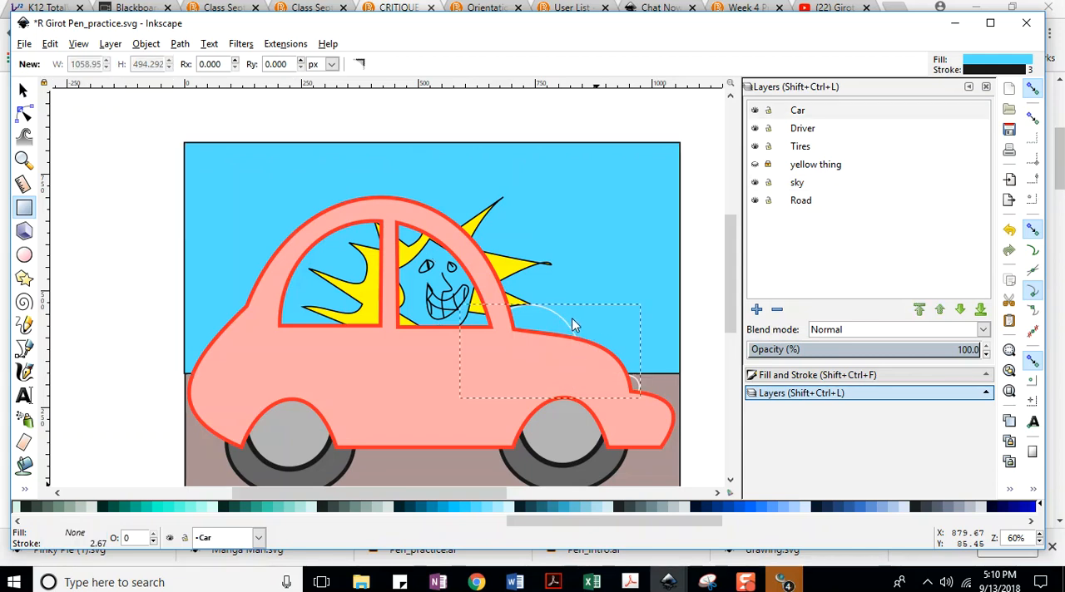
{"action": "key", "text": "Delete"}
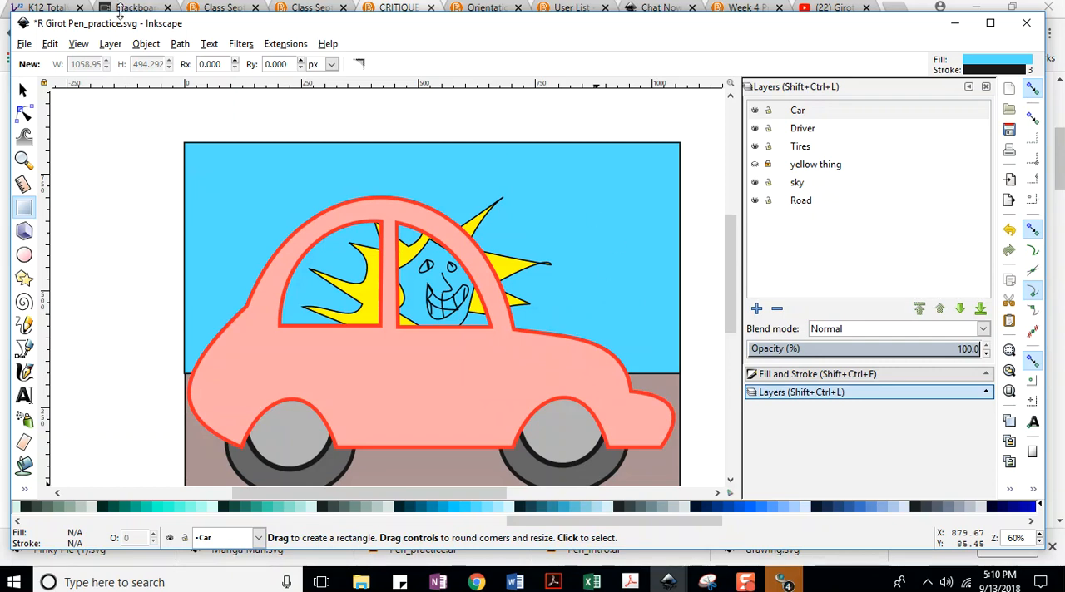
{"action": "left_click", "coordinate": [25, 43]}
{"action": "left_click", "coordinate": [50, 143]}
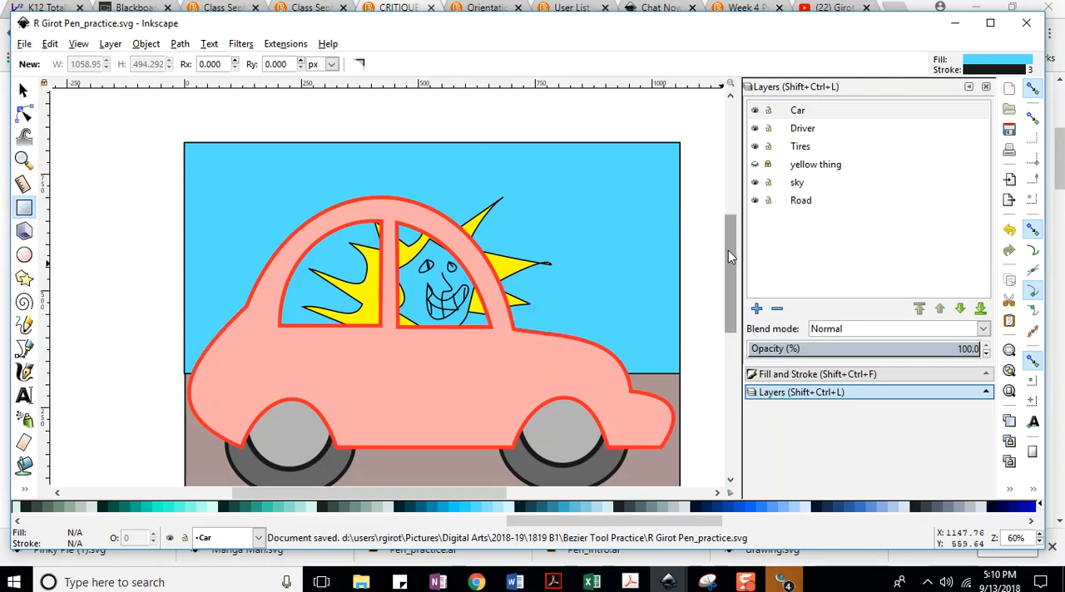
Export the whole drawing as a 1062 by 826 px PNG at 96 dpi, replacing the existing PNG file.
{"action": "scroll", "coordinate": [728, 250], "scroll_direction": "down", "scroll_amount": 1}
{"action": "left_click", "coordinate": [24, 45]}
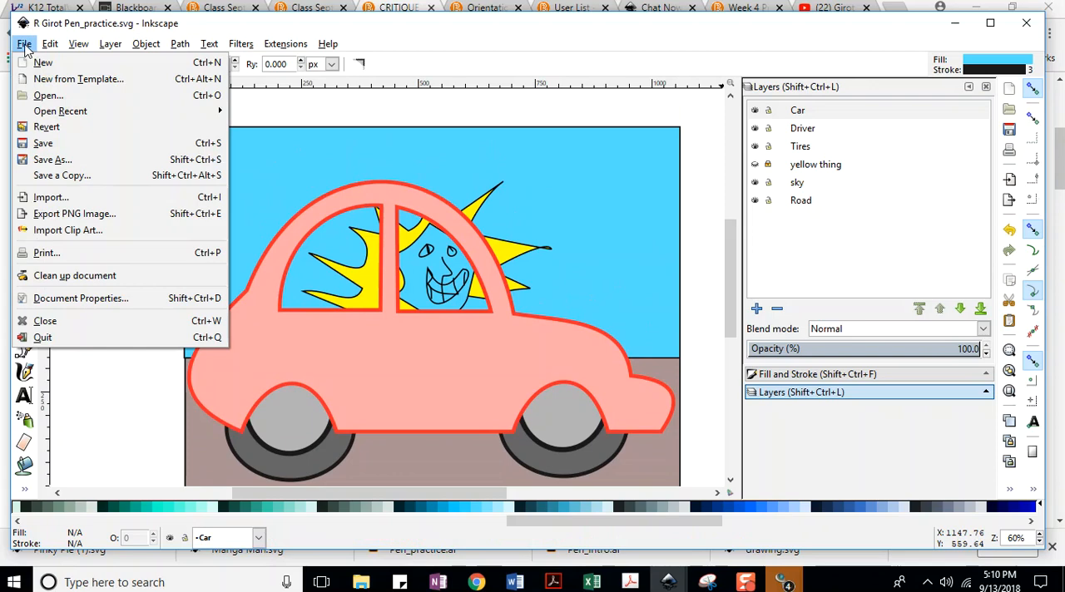
{"action": "left_click", "coordinate": [55, 215]}
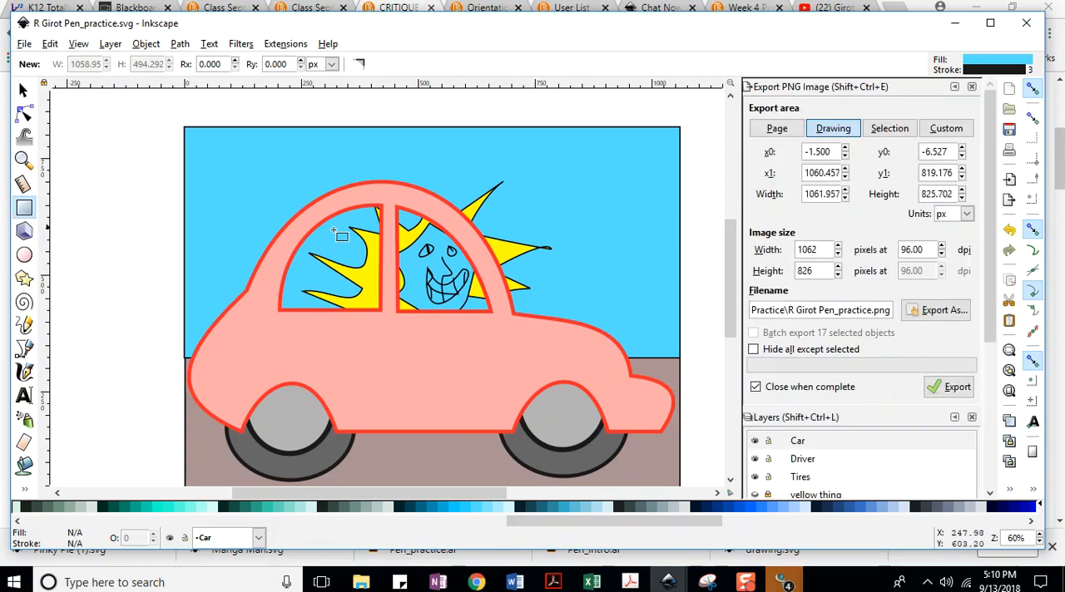
{"action": "left_click", "coordinate": [957, 387]}
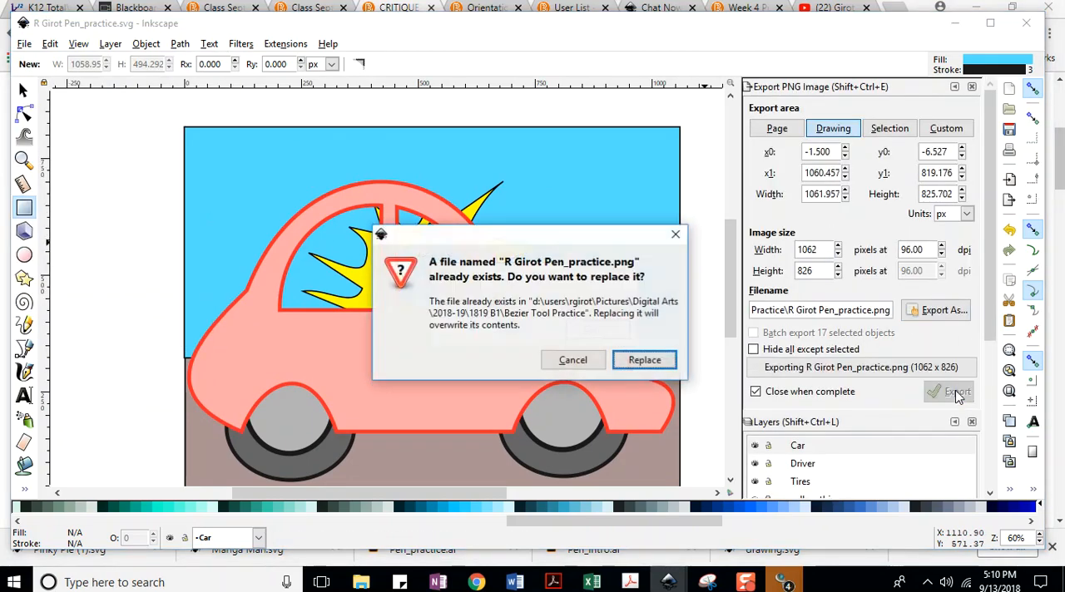
{"action": "left_click", "coordinate": [646, 362]}
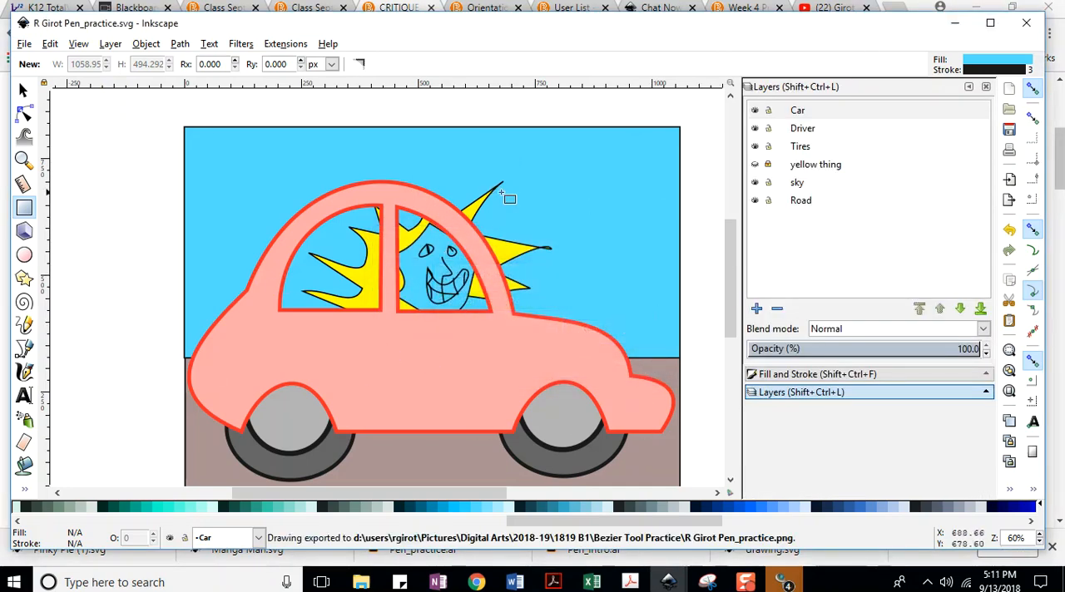
Switch to the forum post in Chrome and delete the old car image from the message body.
{"action": "left_click", "coordinate": [954, 23]}
{"action": "key", "text": "ctrl+a"}
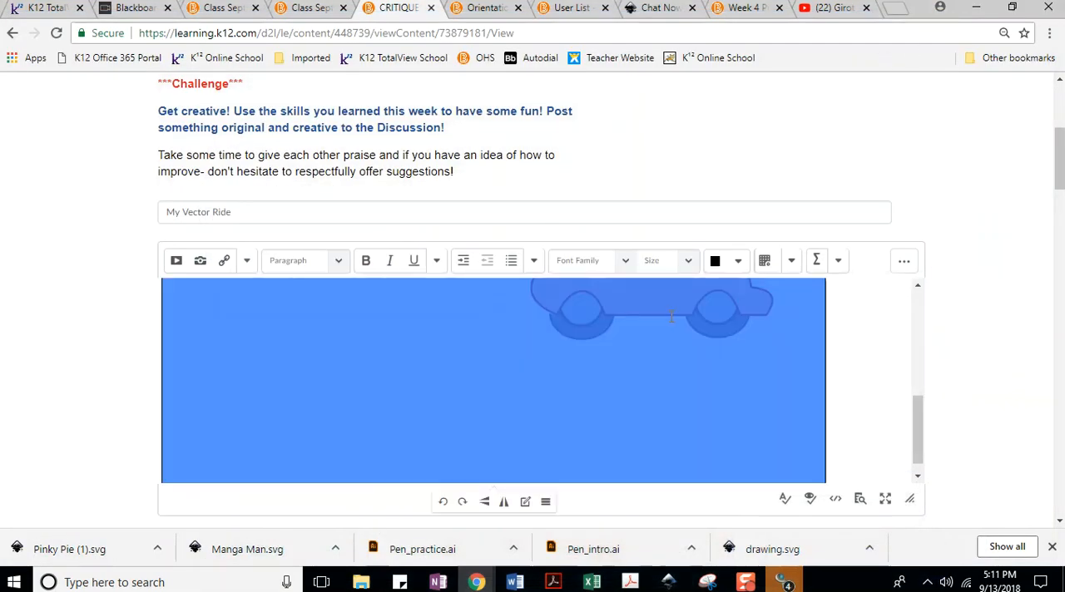
{"action": "key", "text": "Delete"}
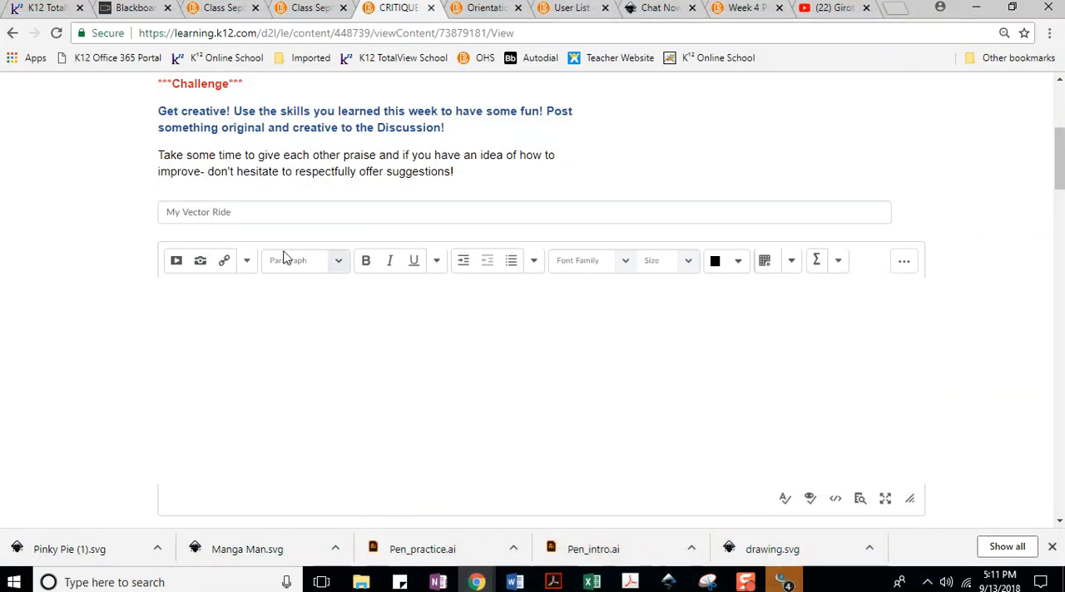
Insert the exported car PNG from the computer into the post, marked as decorative and stored in course files as a new file.
{"action": "left_click", "coordinate": [199, 260]}
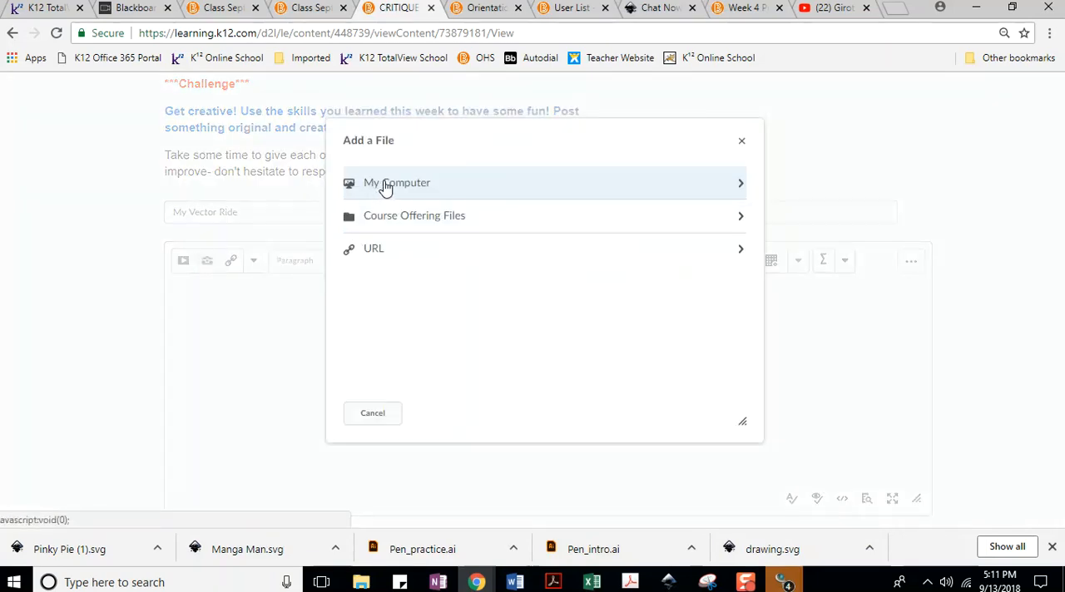
{"action": "left_click", "coordinate": [358, 183]}
{"action": "left_click", "coordinate": [385, 198]}
{"action": "left_click", "coordinate": [191, 337]}
{"action": "left_click", "coordinate": [400, 541]}
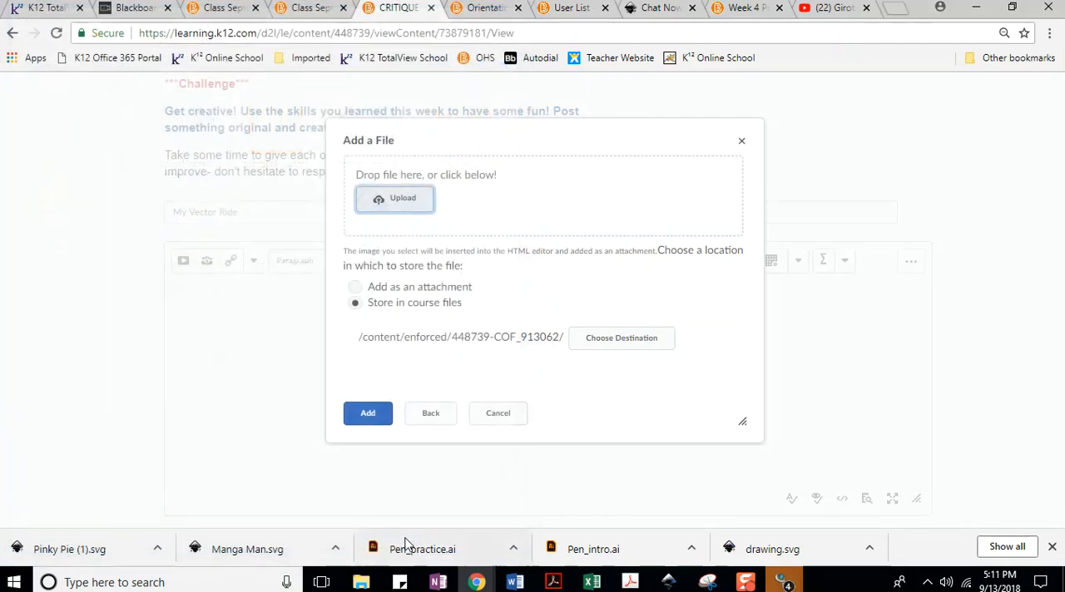
{"action": "left_click", "coordinate": [370, 416]}
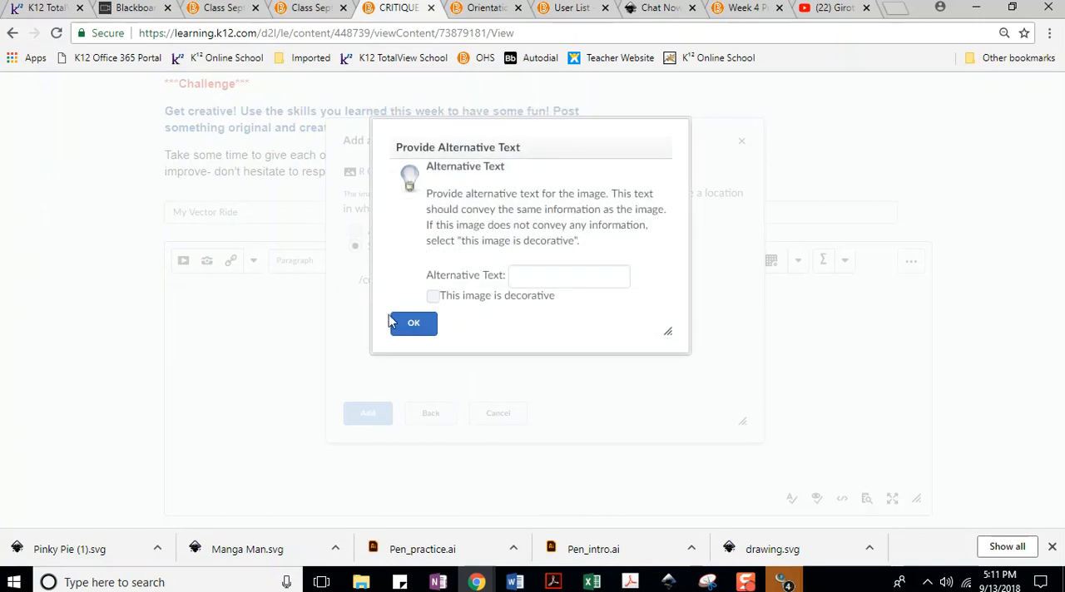
{"action": "left_click", "coordinate": [434, 296]}
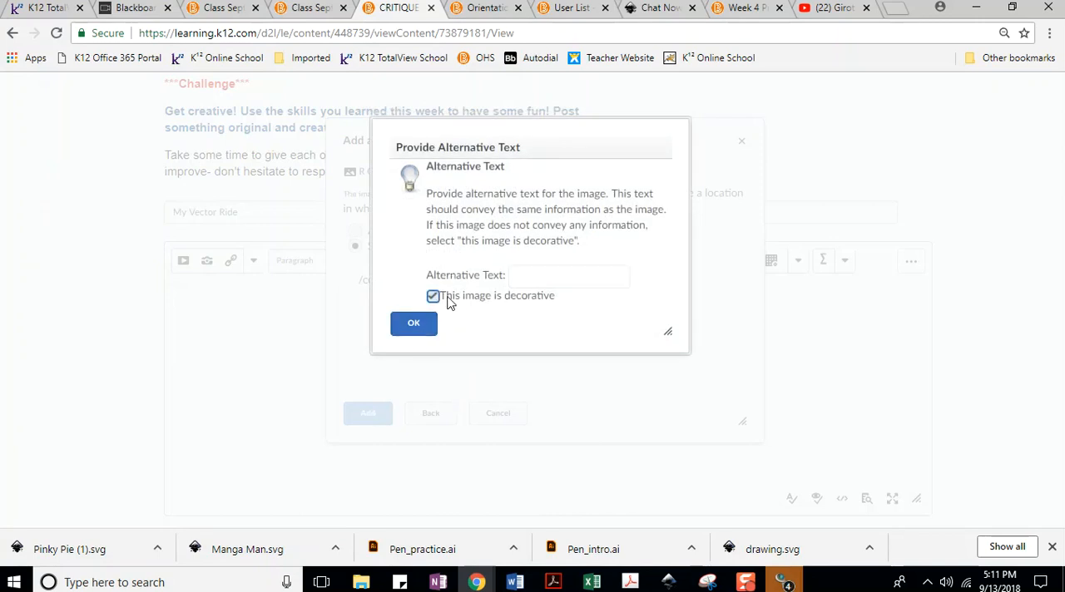
{"action": "left_click", "coordinate": [408, 331]}
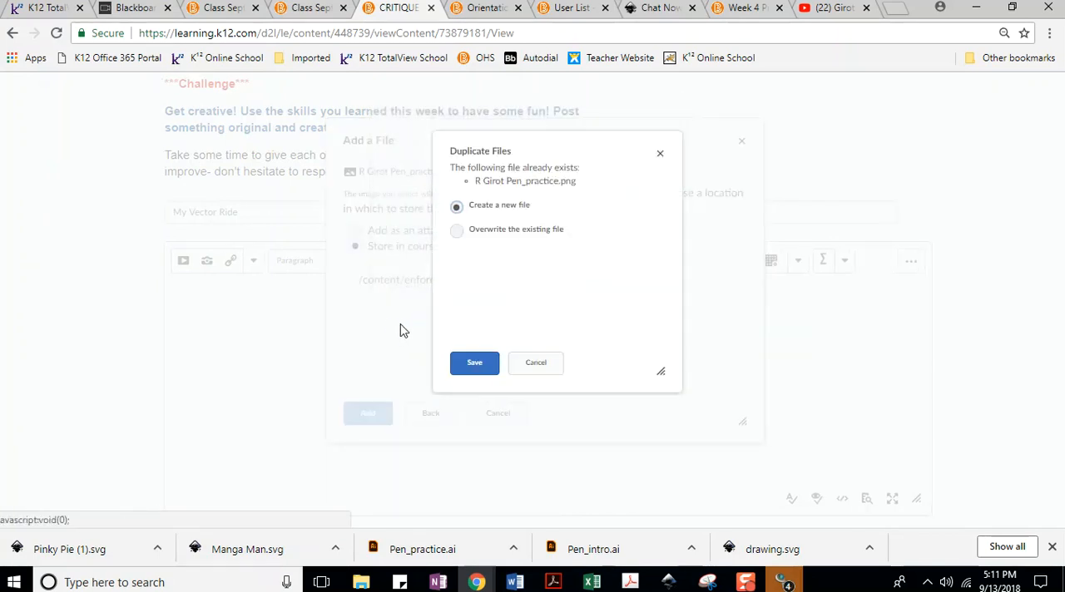
{"action": "left_click", "coordinate": [476, 364]}
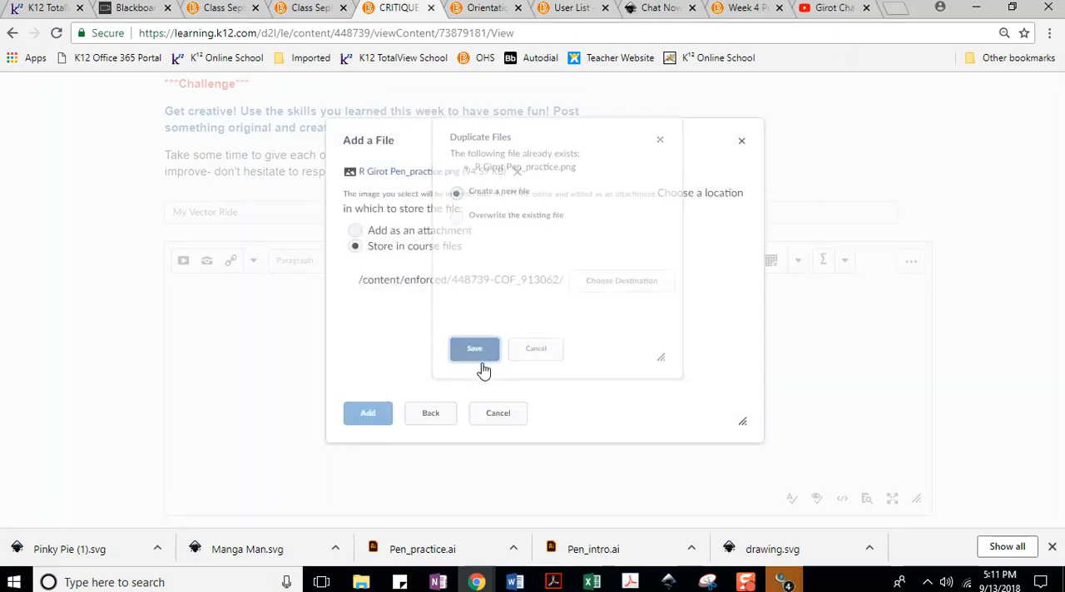
Shrink the inserted car image proportionally to less than half the width of the message editor.
{"action": "left_click_drag", "start_coordinate": [921, 316], "coordinate": [924, 425]}
{"action": "left_click", "coordinate": [804, 430]}
{"action": "left_click_drag", "start_coordinate": [836, 467], "coordinate": [601, 341]}
{"action": "left_click_drag", "start_coordinate": [600, 467], "coordinate": [480, 379]}
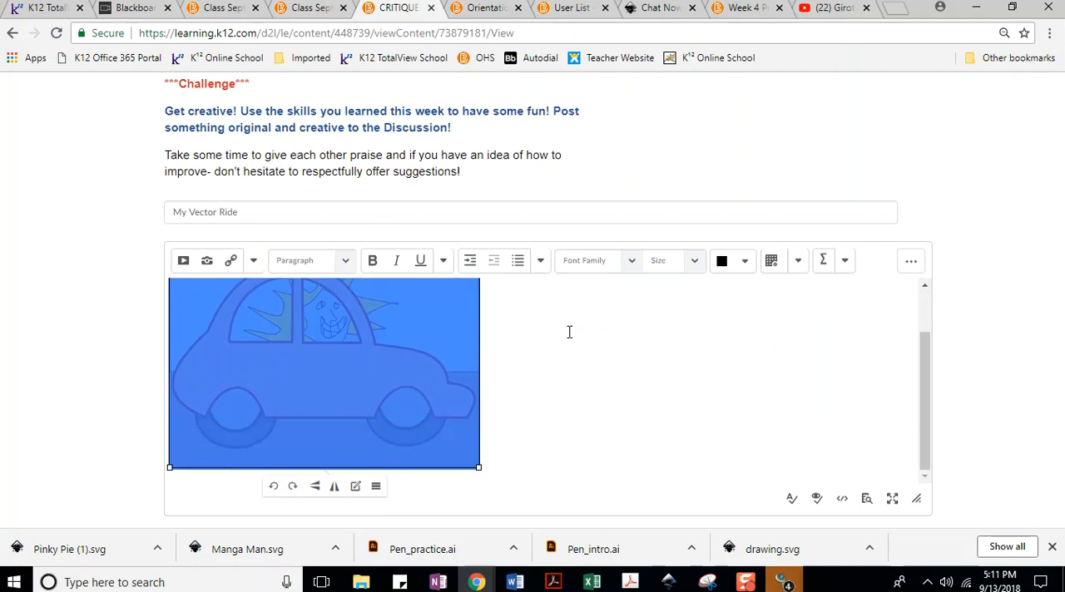
{"action": "scroll", "coordinate": [546, 326], "scroll_direction": "up", "scroll_amount": 1}
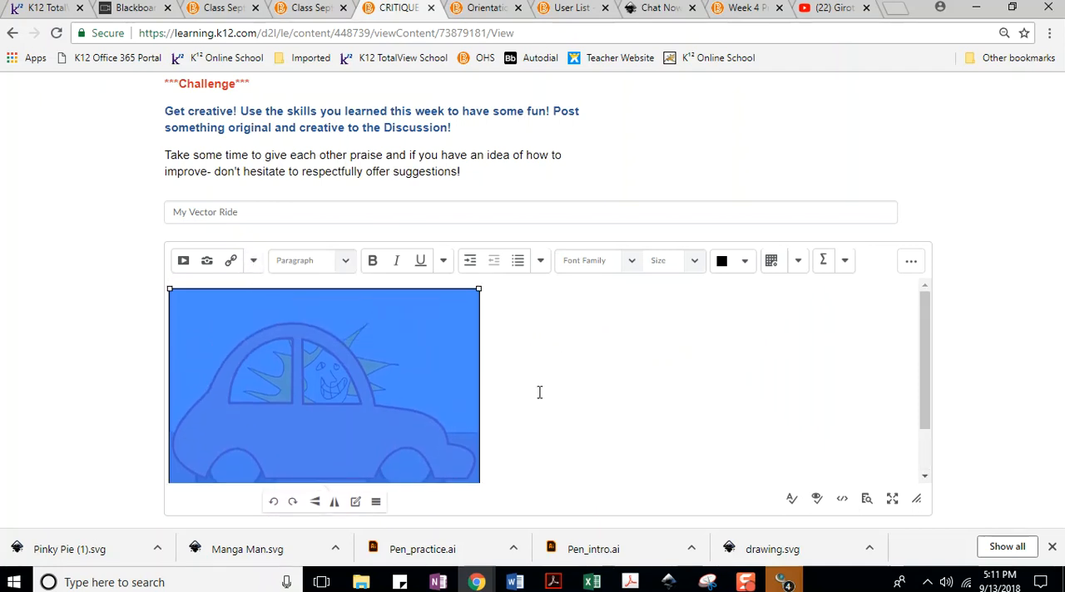
Delete the resized car image from the message body and undo the deletion.
{"action": "key", "text": "Delete"}
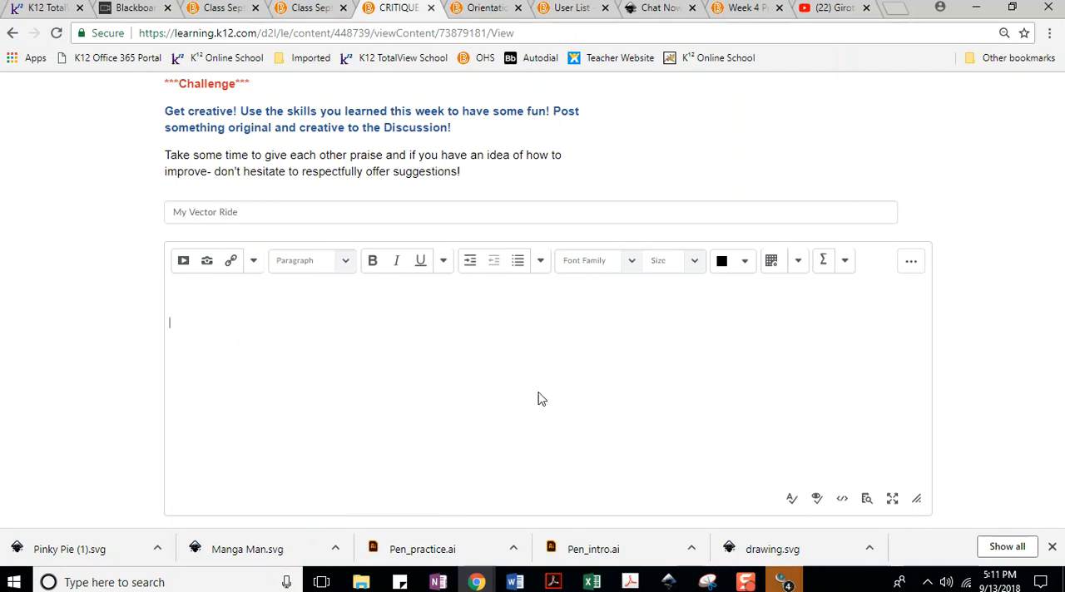
{"action": "key", "text": "ctrl+z"}
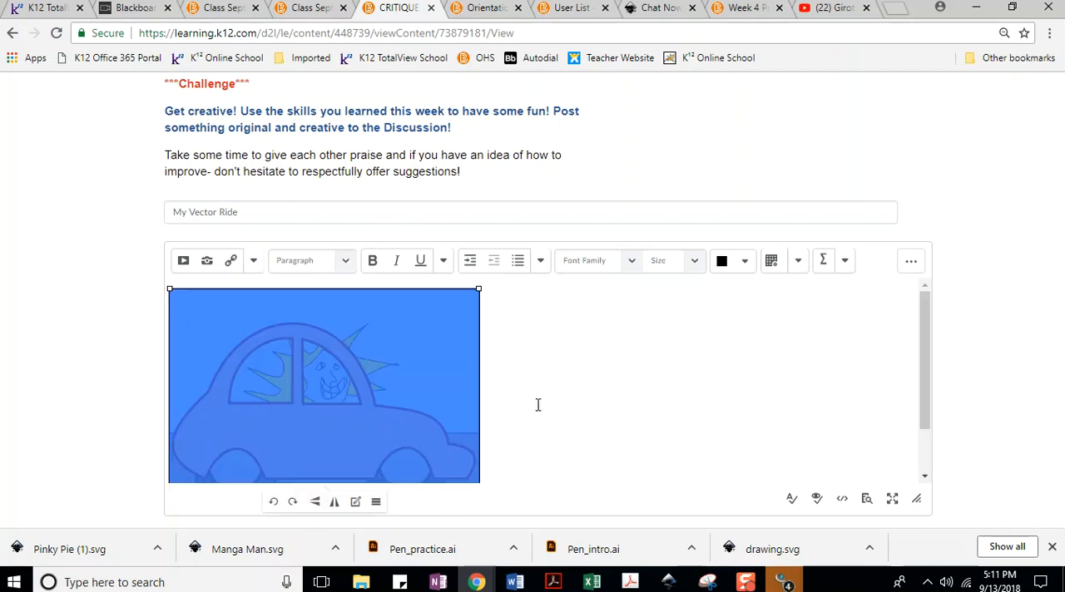
Above the car image, write "Just in case you missed it, I made a video showing how to use layers to Bezier or Vector".
{"action": "left_click", "coordinate": [538, 405]}
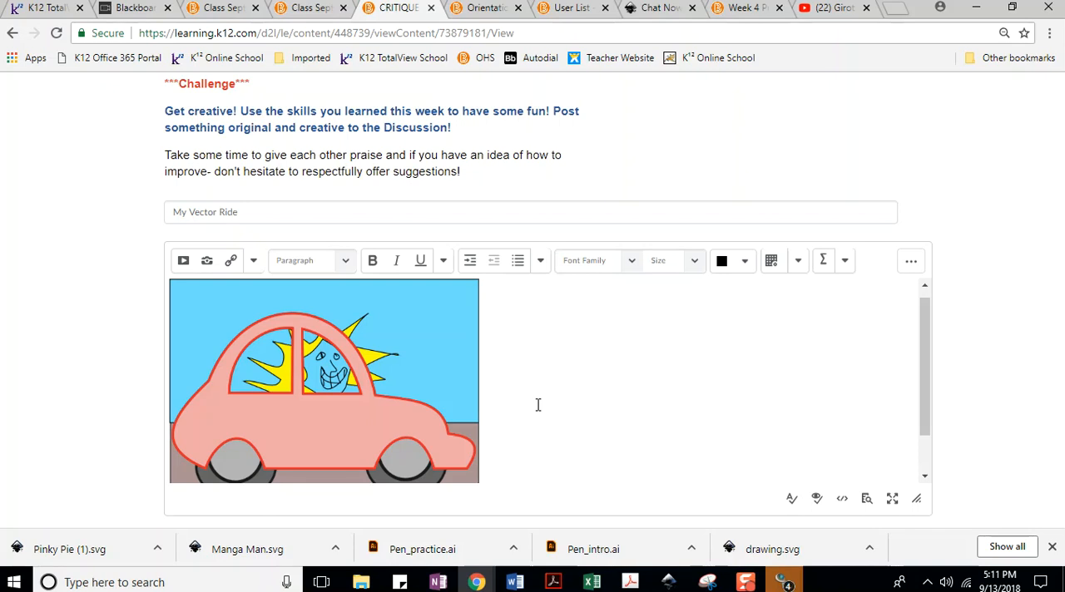
{"action": "scroll", "coordinate": [537, 405], "scroll_direction": "down", "scroll_amount": 2}
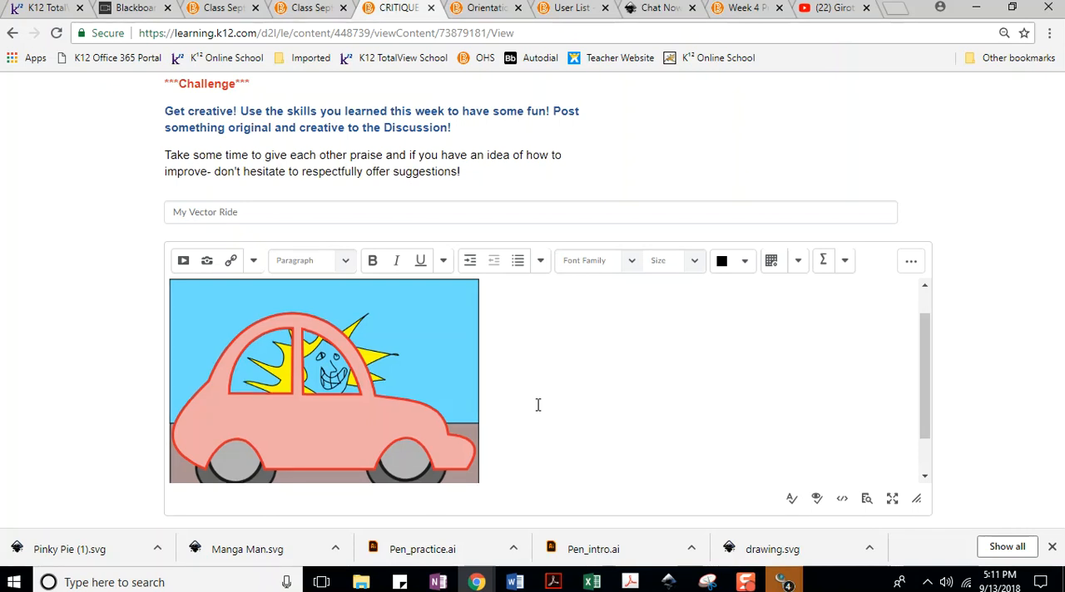
{"action": "scroll", "coordinate": [532, 383], "scroll_direction": "up", "scroll_amount": 3}
{"action": "left_click", "coordinate": [172, 295]}
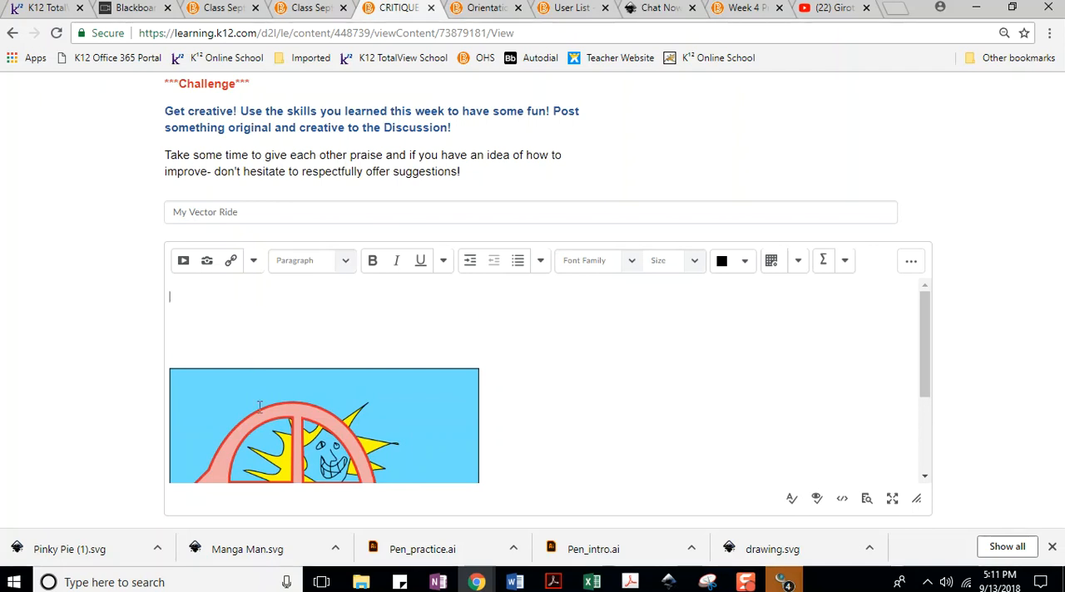
{"action": "type", "text": "Just in case you missed it. I am"}
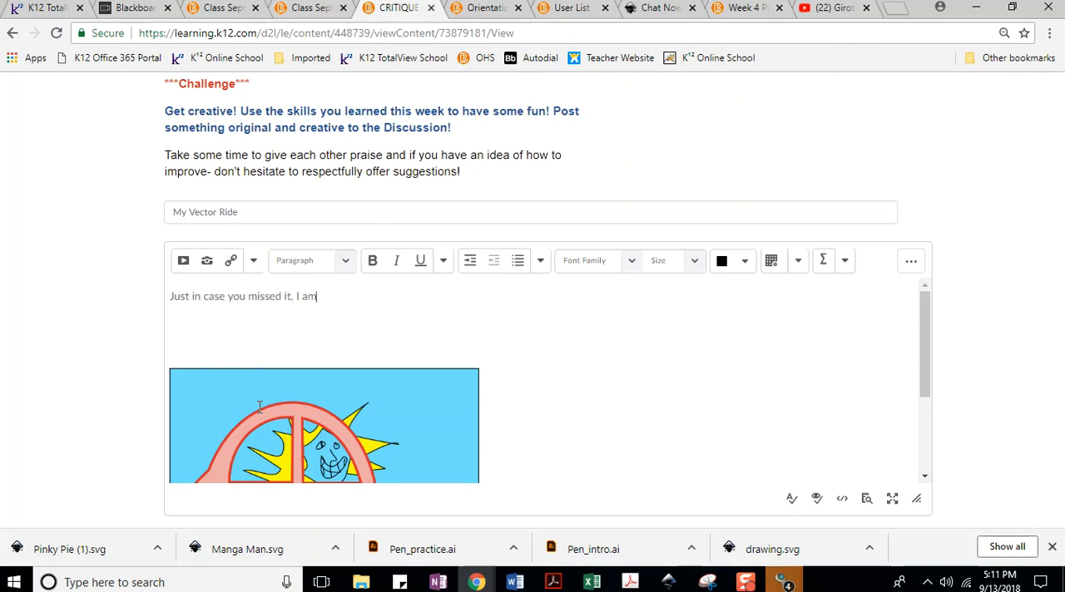
{"action": "key", "text": "BackSpace"}
{"action": "key", "text": "BackSpace"}
{"action": "key", "text": "BackSpace"}
{"action": "type", "text": "made a video showing"}
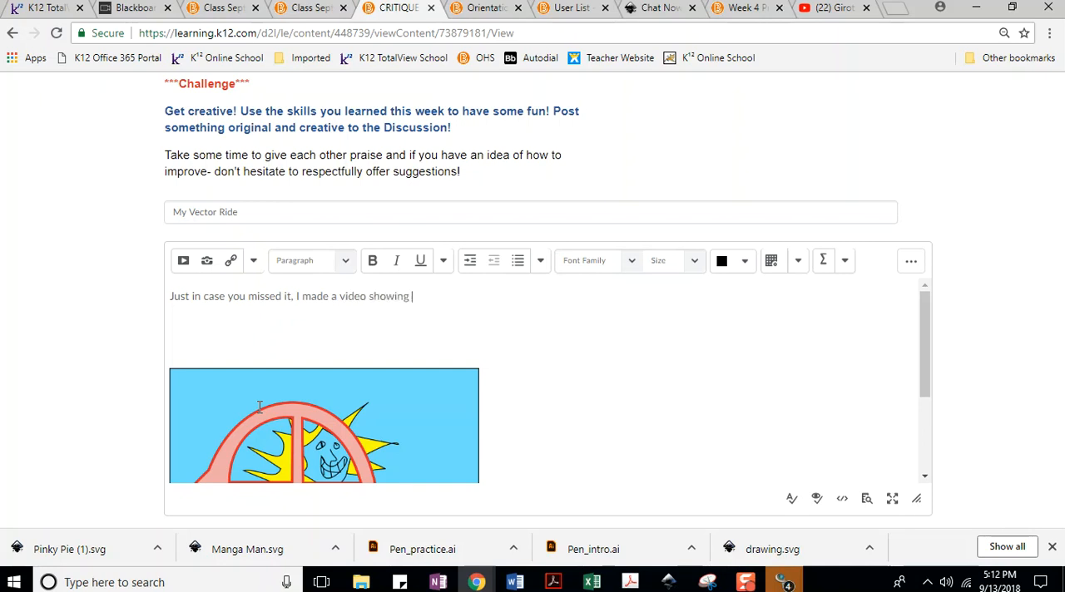
{"action": "type", "text": " how to use layers to Bezier or Vector"}
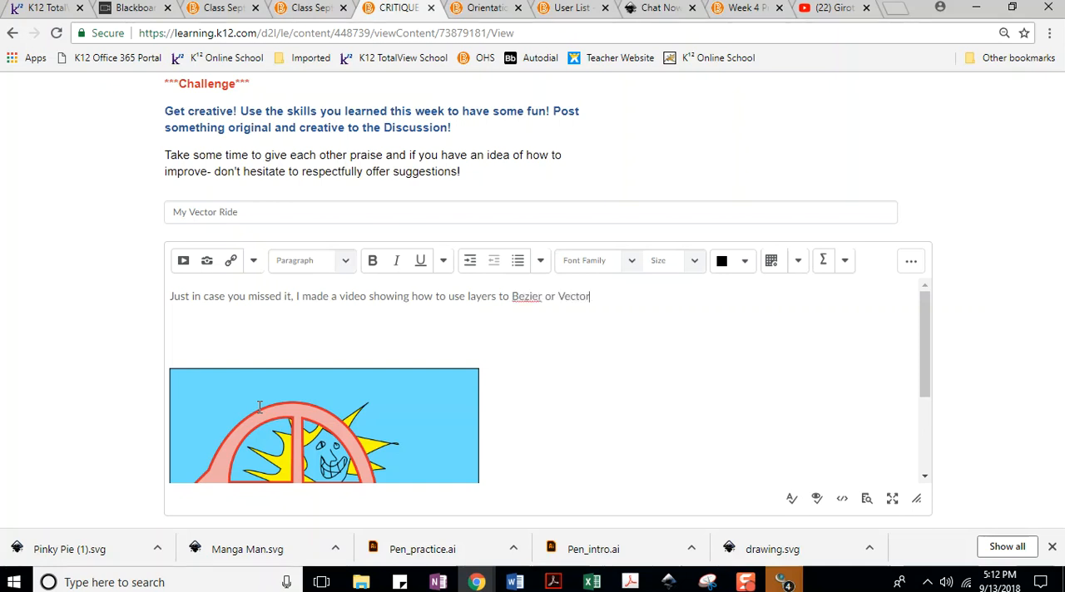
Finish the message with "trace and fill :-) It's in the Sept 13th Live Class Folder! Enjoy!" and remove the blank lines above the image.
{"action": "type", "text": "trace and fill :-) It's in the"}
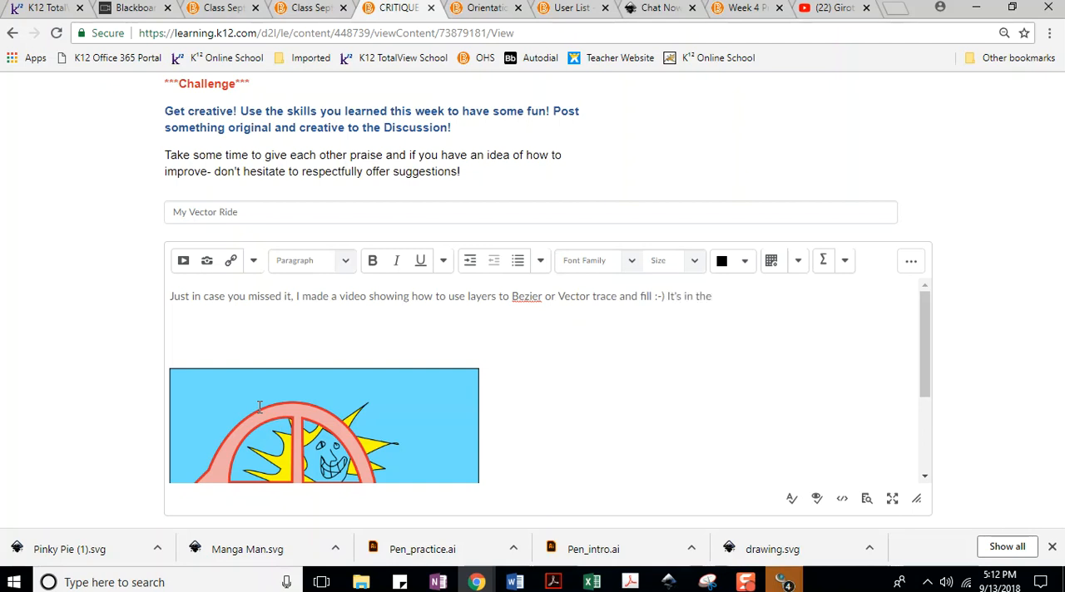
{"action": "type", "text": "13th Live Class Fo"}
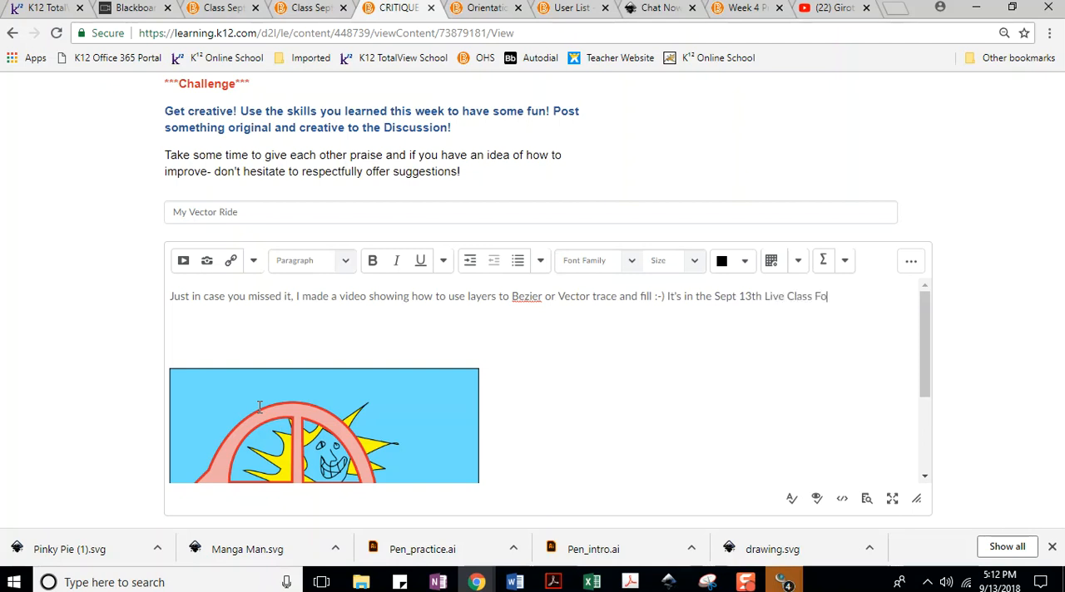
{"action": "type", "text": "lder! Enjoy!"}
{"action": "key", "text": "BackSpace"}
{"action": "key", "text": "BackSpace"}
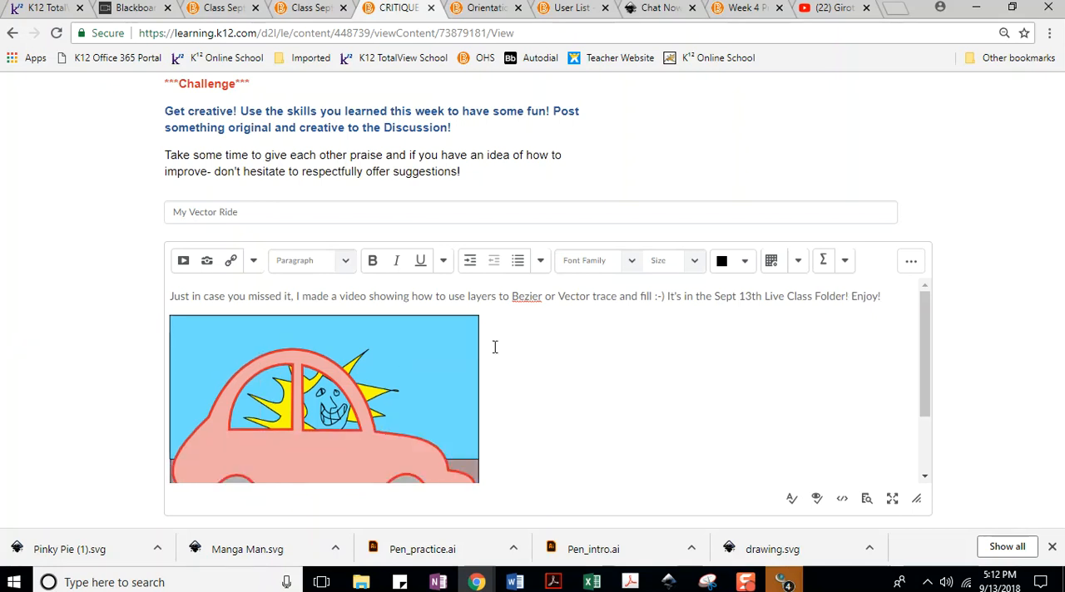
Post the My Vector Ride thread to the Critique Forum and expand it to show the full post.
{"action": "scroll", "coordinate": [572, 338], "scroll_direction": "down", "scroll_amount": 2}
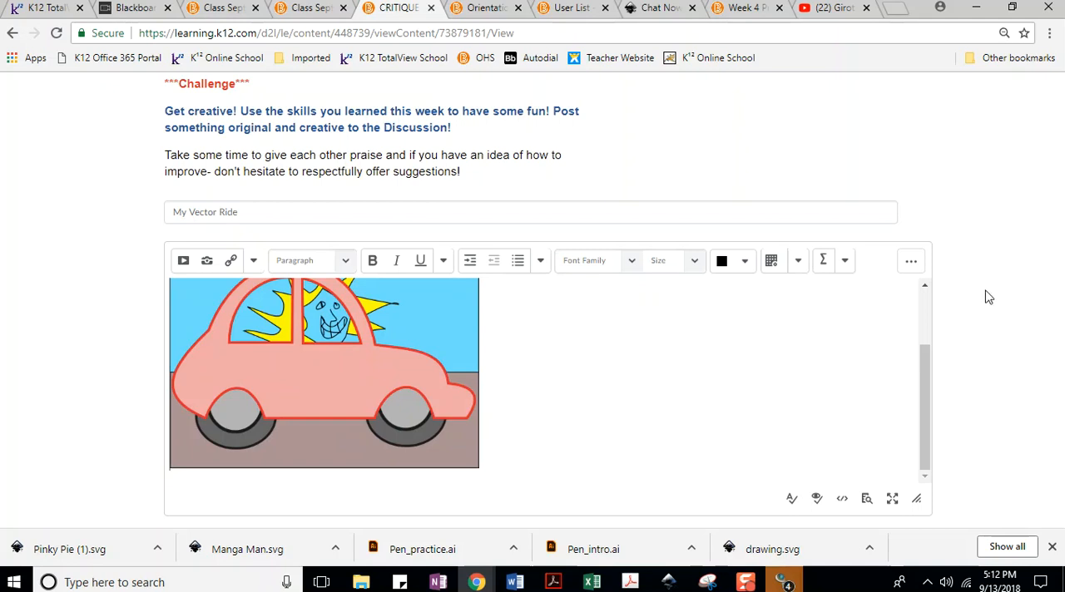
{"action": "left_click", "coordinate": [597, 211]}
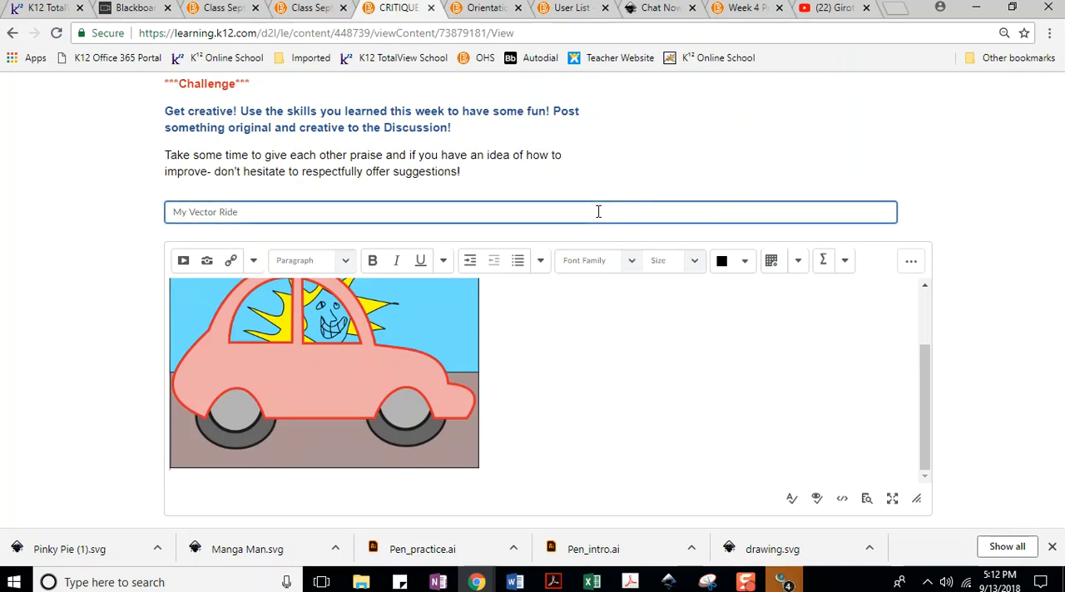
{"action": "key", "text": "ctrl+minus"}
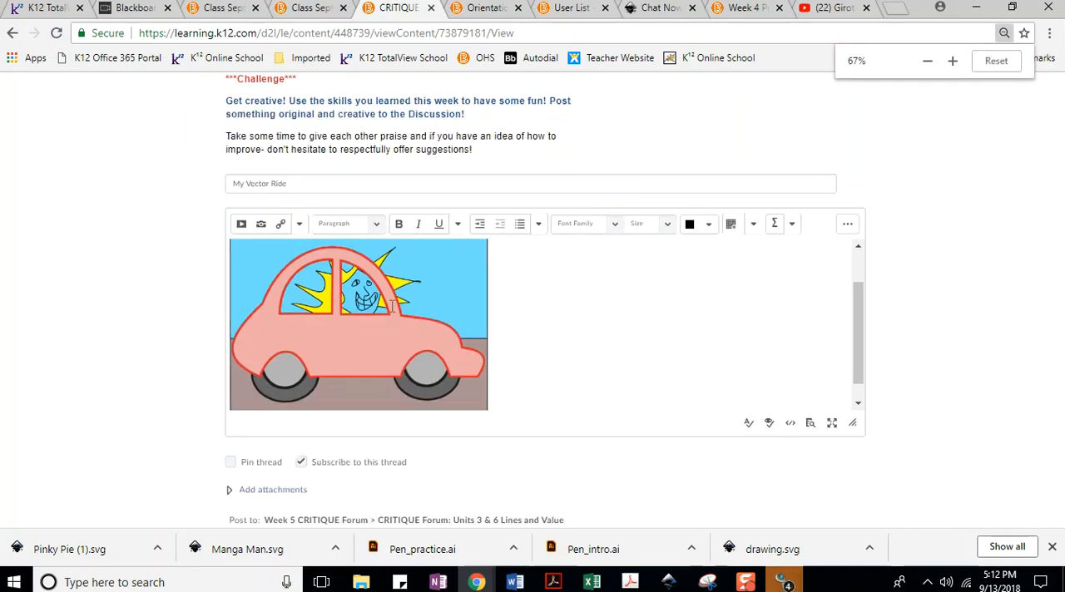
{"action": "scroll", "coordinate": [369, 391], "scroll_direction": "down", "scroll_amount": 1}
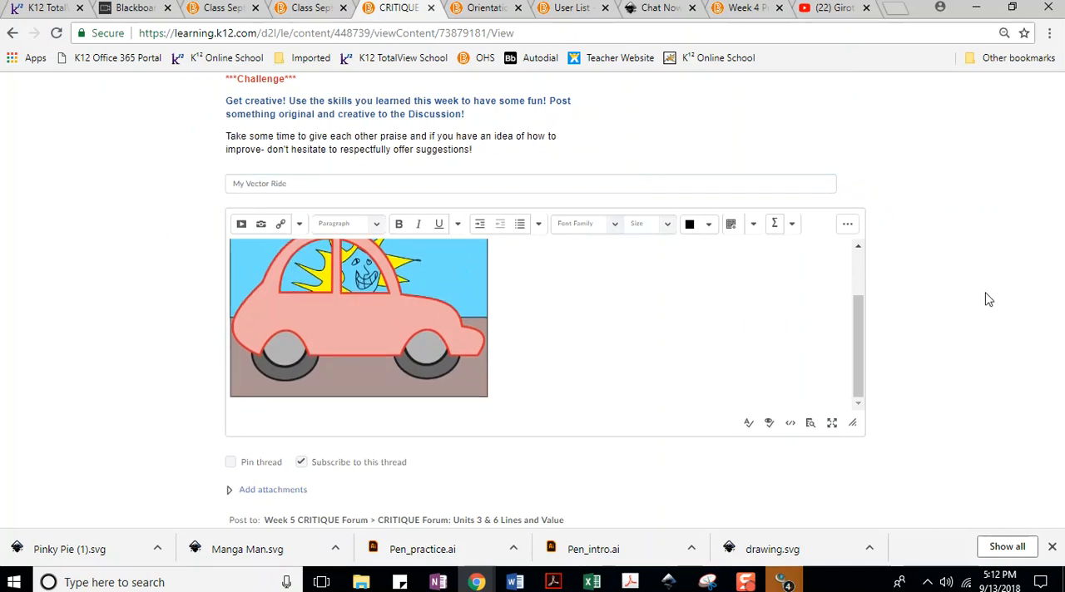
{"action": "key", "text": "ctrl+minus"}
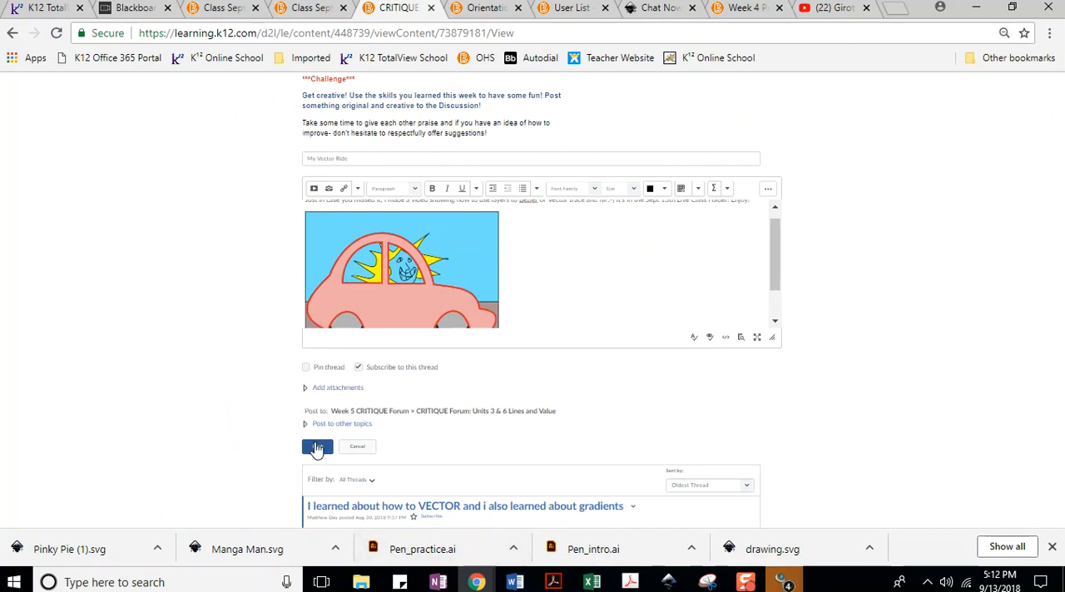
{"action": "left_click", "coordinate": [316, 448]}
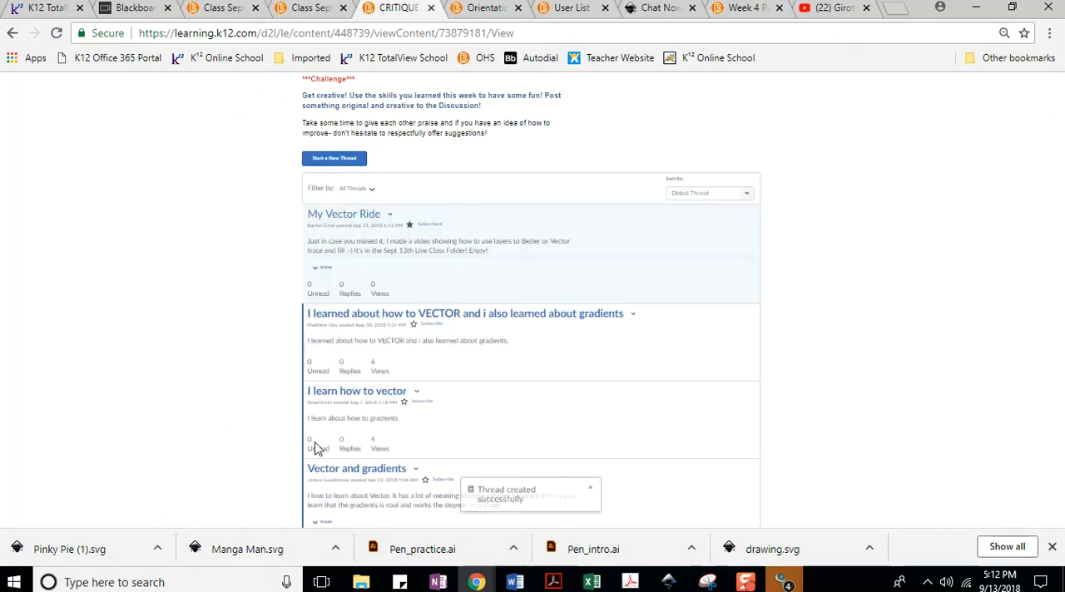
{"action": "left_click", "coordinate": [326, 269]}
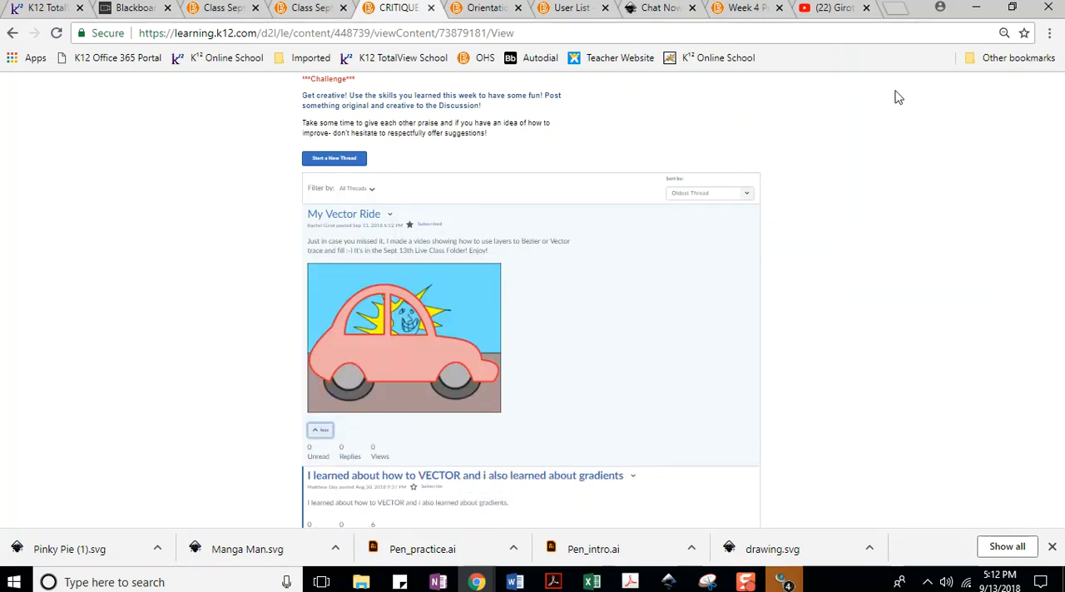
Reload the forum page, look through the thread list, and expand the My Vector Ride thread at its end.
{"action": "left_click", "coordinate": [1012, 8]}
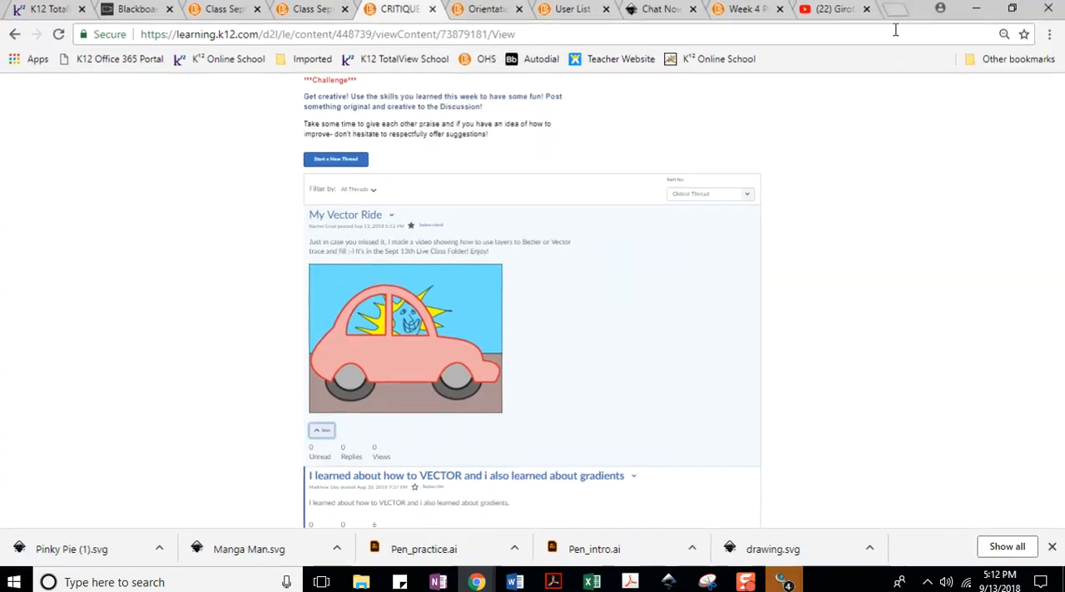
{"action": "left_click", "coordinate": [893, 14]}
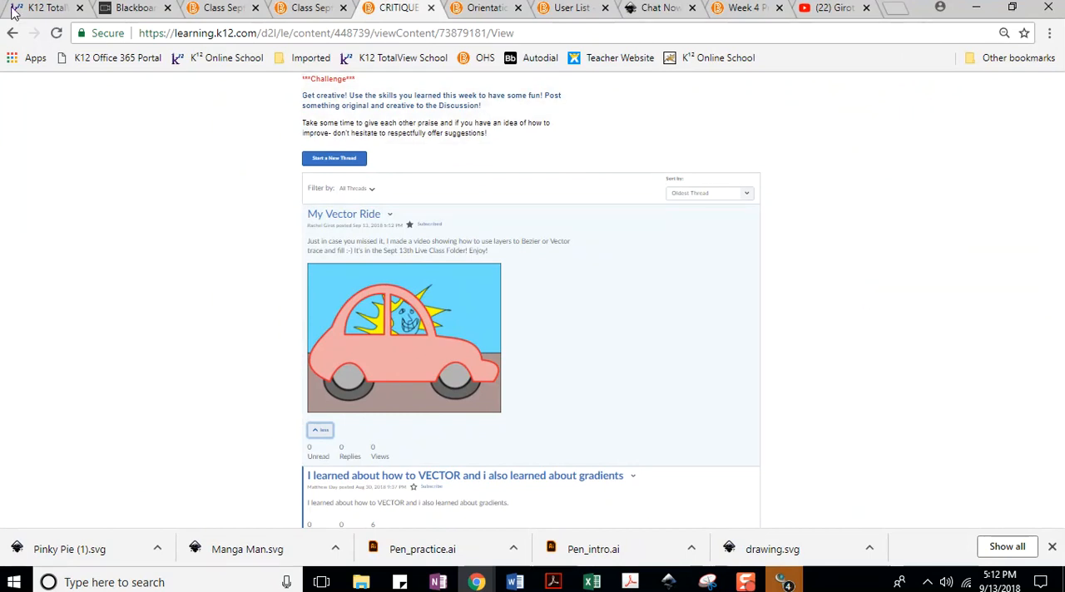
{"action": "left_click", "coordinate": [58, 33]}
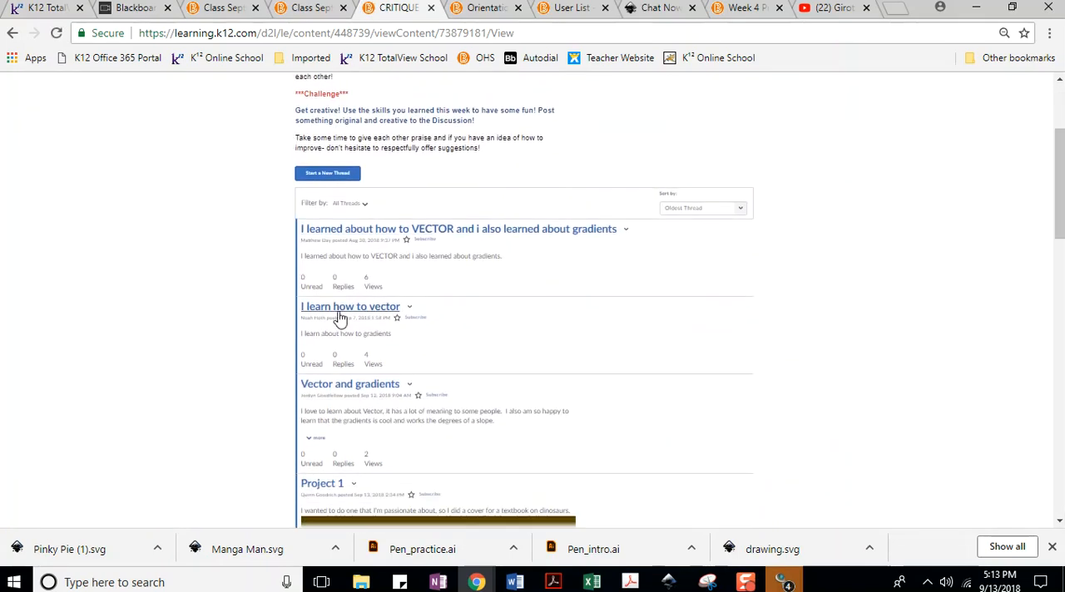
{"action": "scroll", "coordinate": [454, 238], "scroll_direction": "down", "scroll_amount": 1}
{"action": "scroll", "coordinate": [454, 238], "scroll_direction": "down", "scroll_amount": 5}
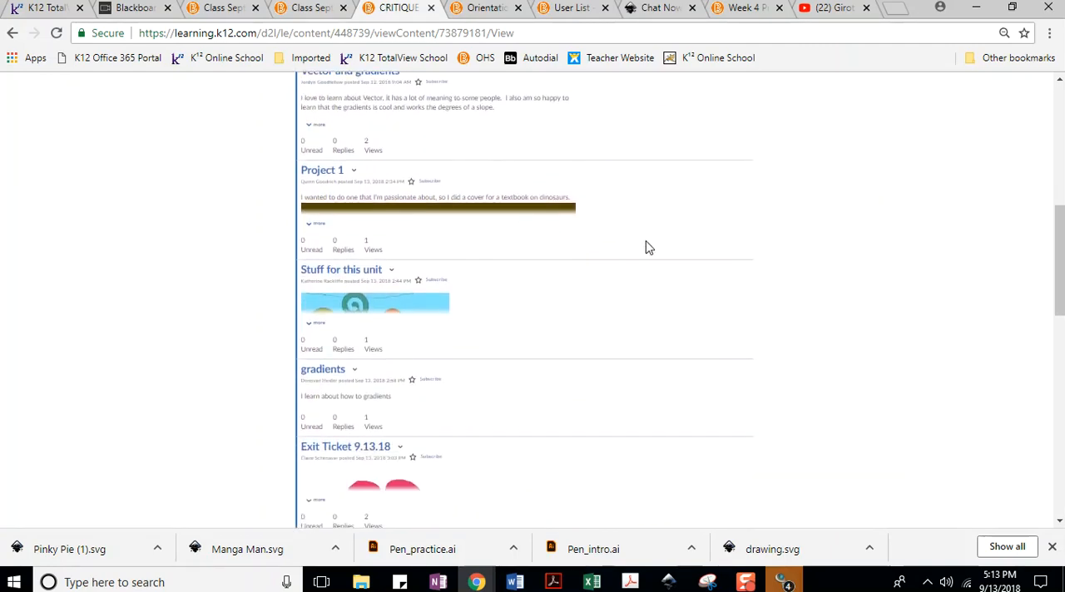
{"action": "scroll", "coordinate": [645, 245], "scroll_direction": "down", "scroll_amount": 3}
{"action": "scroll", "coordinate": [657, 233], "scroll_direction": "up", "scroll_amount": 10}
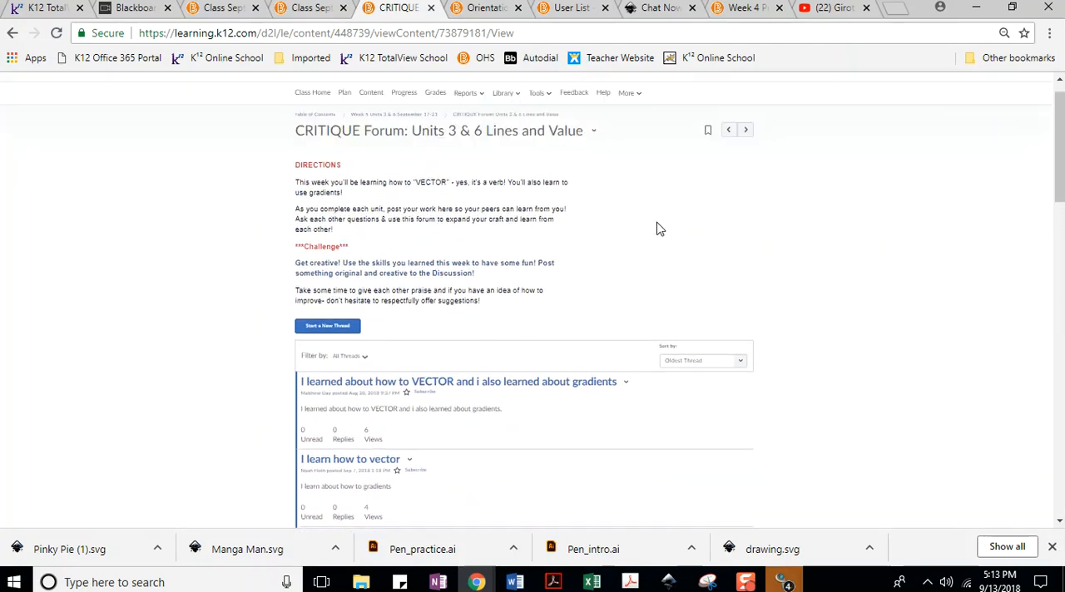
{"action": "scroll", "coordinate": [641, 225], "scroll_direction": "down", "scroll_amount": 1}
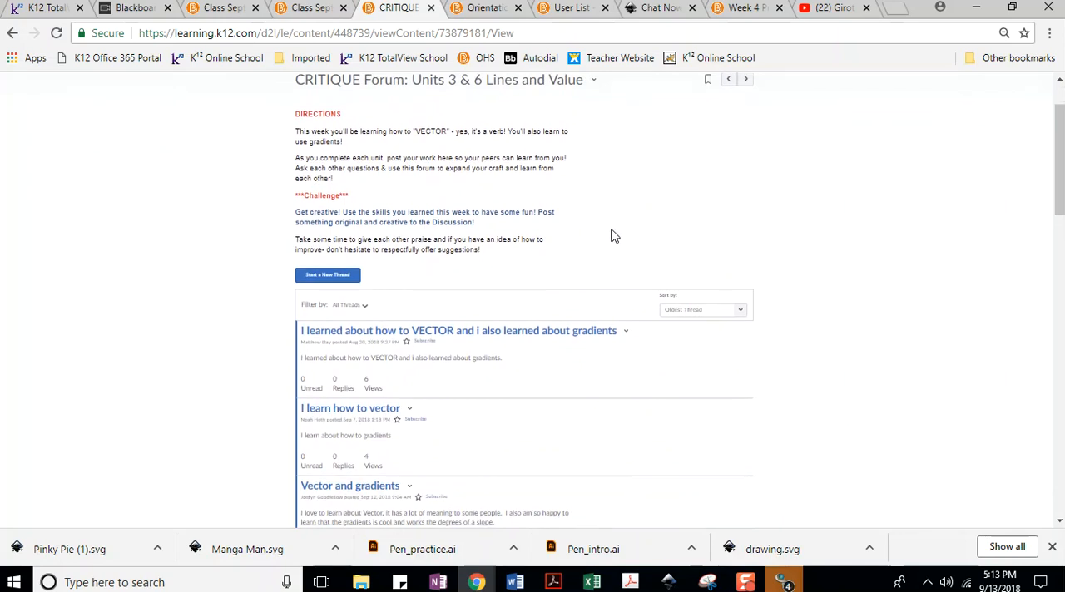
{"action": "scroll", "coordinate": [612, 236], "scroll_direction": "down", "scroll_amount": 7}
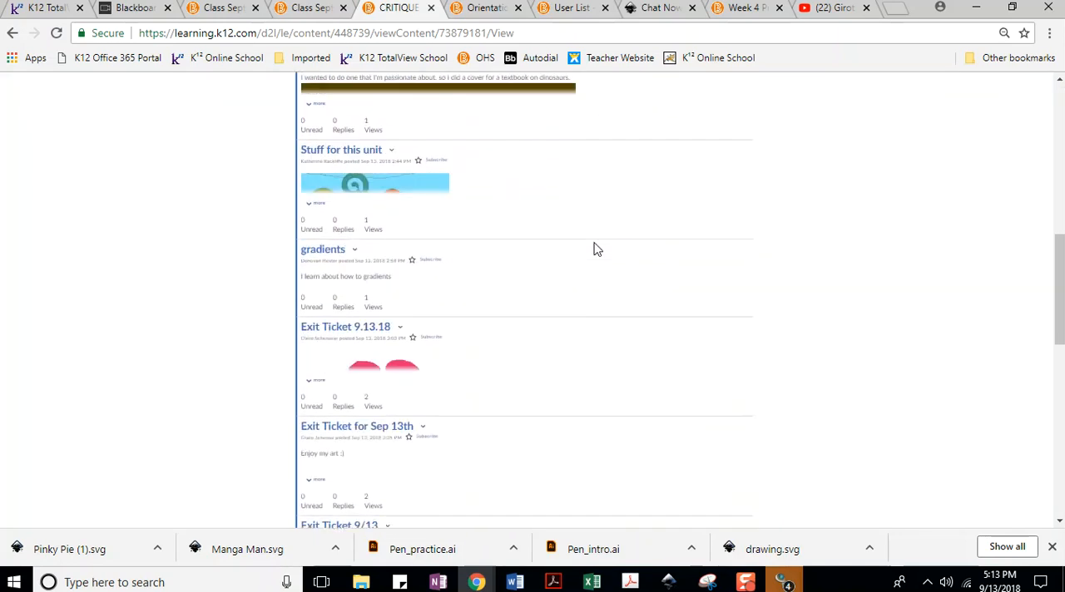
{"action": "scroll", "coordinate": [595, 248], "scroll_direction": "down", "scroll_amount": 3}
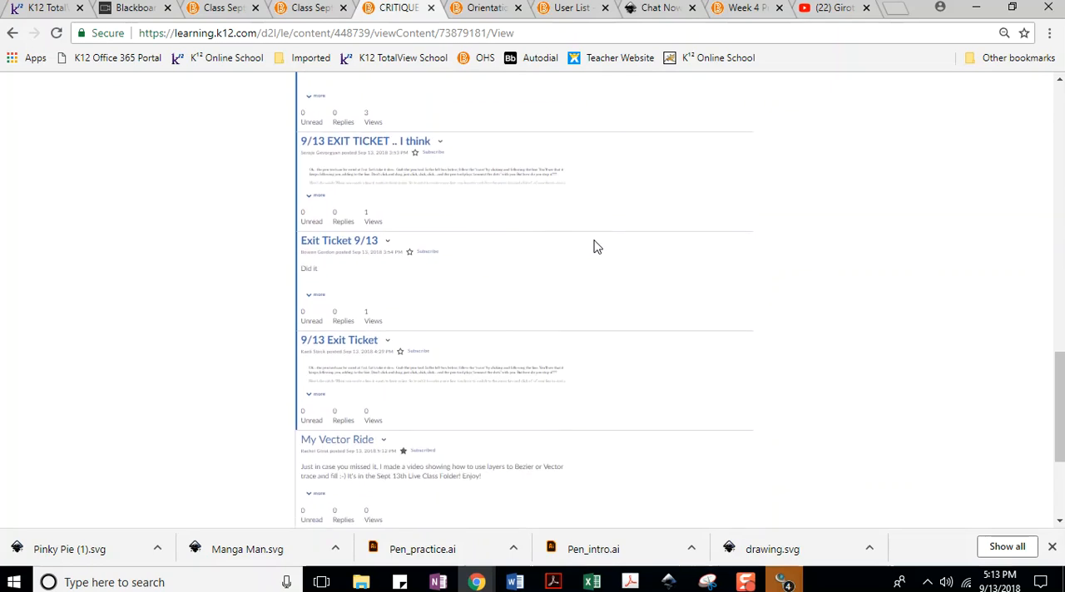
{"action": "scroll", "coordinate": [595, 247], "scroll_direction": "down", "scroll_amount": 3}
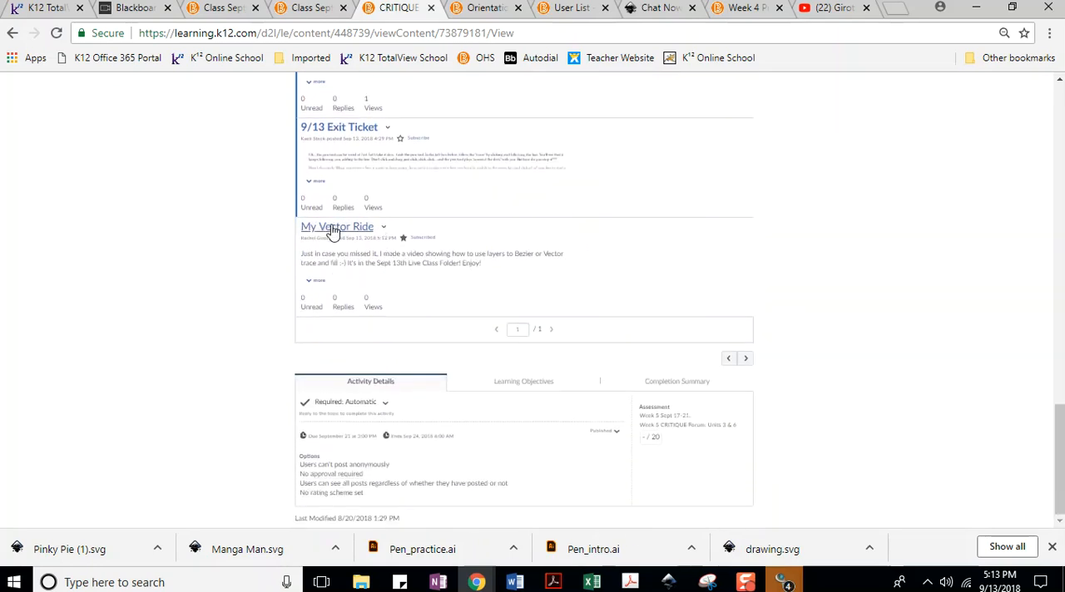
{"action": "left_click", "coordinate": [314, 280]}
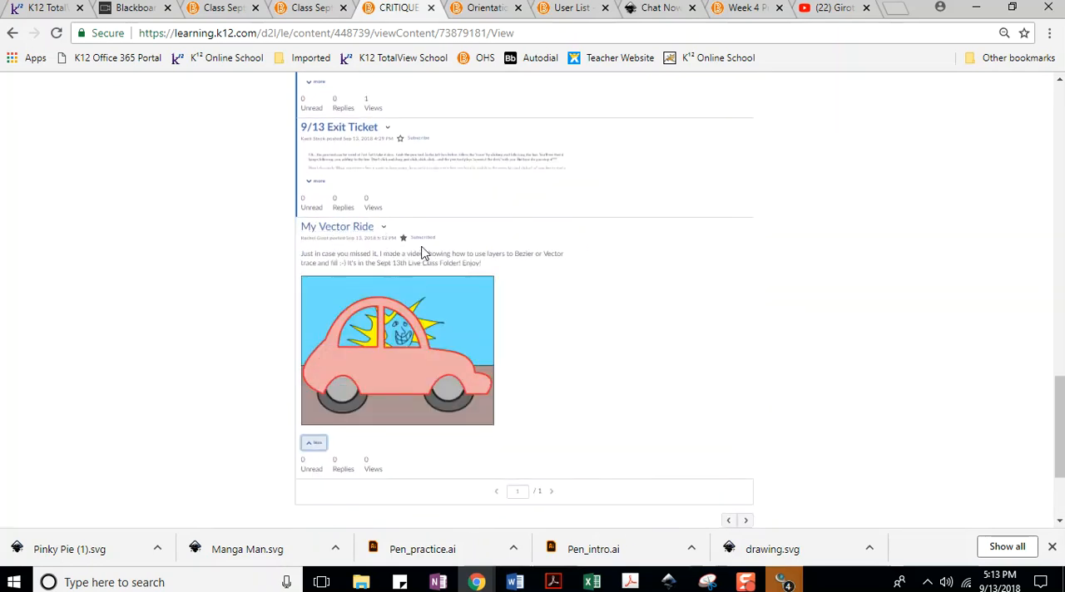
Expand the last 9/13 Exit Ticket thread and the Exit Ticket 9/13 thread above it, viewing and closing the Mega man.svg attachment.
{"action": "left_click", "coordinate": [317, 182]}
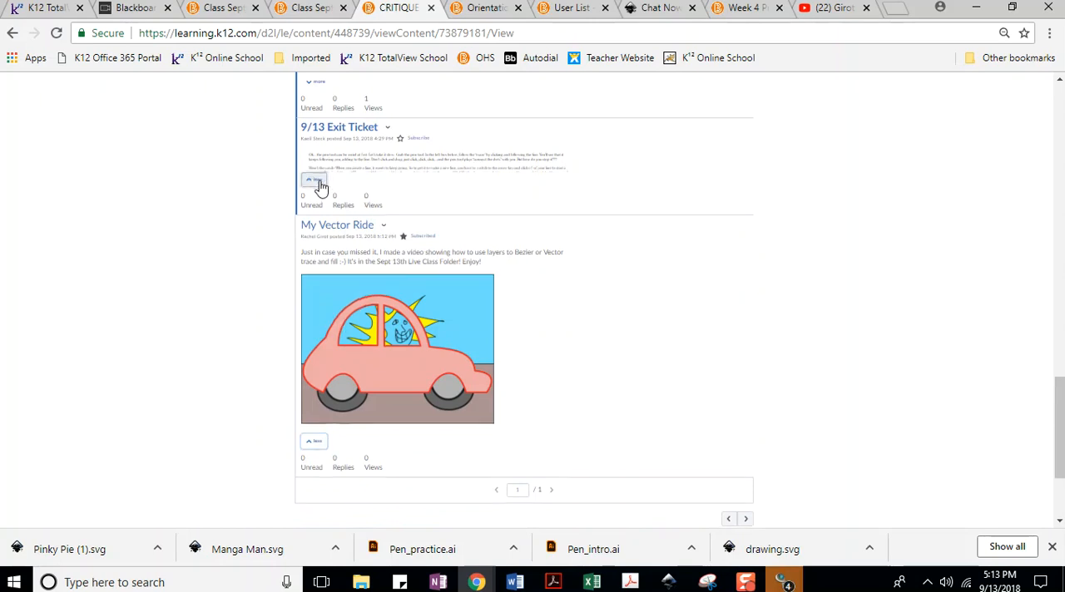
{"action": "scroll", "coordinate": [483, 193], "scroll_direction": "up", "scroll_amount": 3}
{"action": "left_click", "coordinate": [311, 306]}
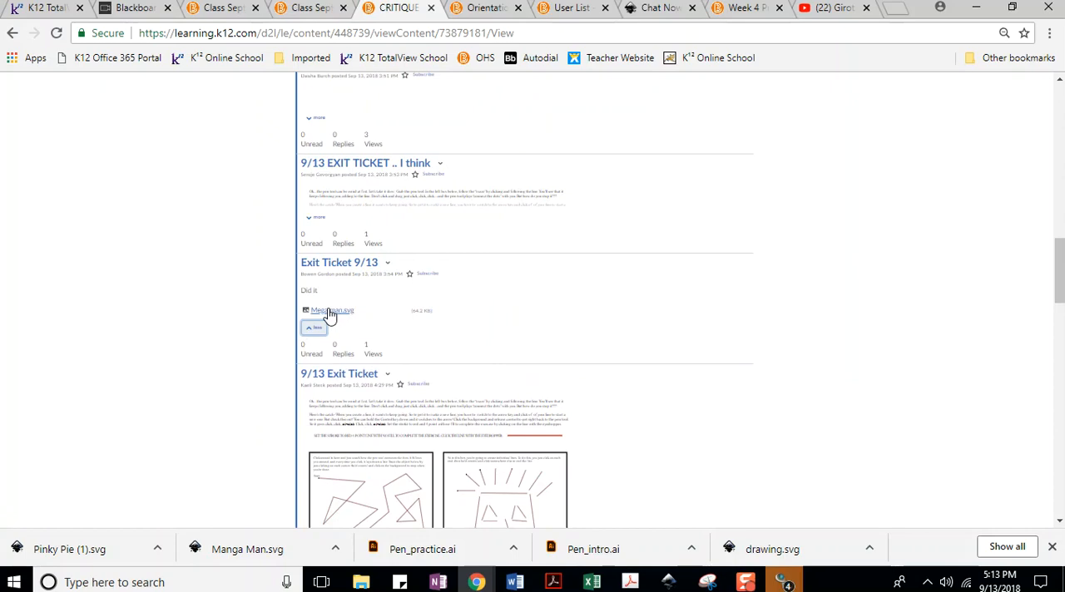
{"action": "left_click", "coordinate": [334, 313]}
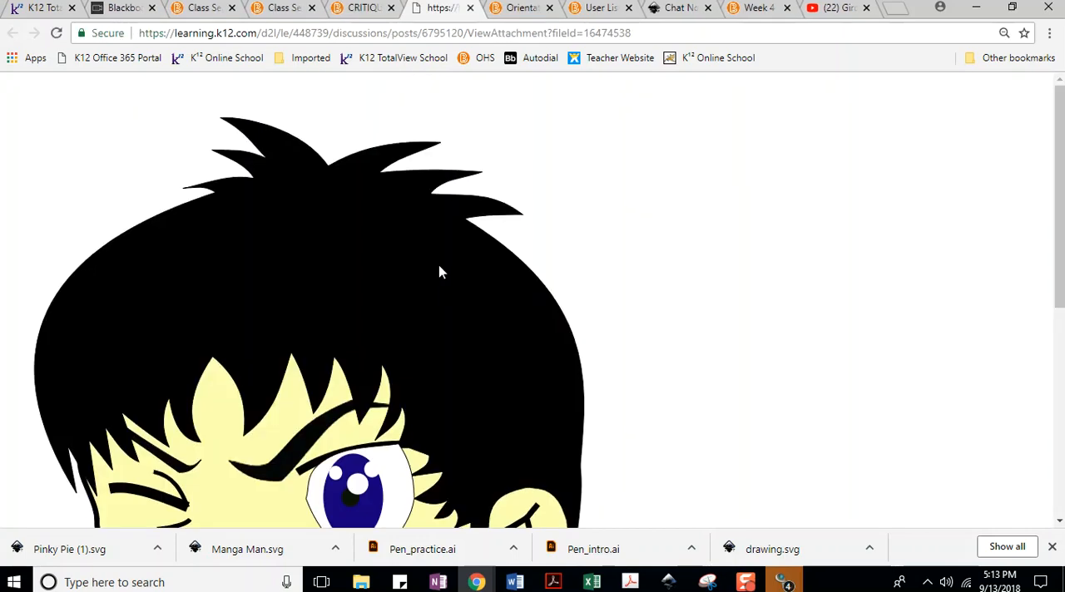
{"action": "scroll", "coordinate": [441, 270], "scroll_direction": "down", "scroll_amount": 4}
{"action": "scroll", "coordinate": [441, 264], "scroll_direction": "up", "scroll_amount": 5}
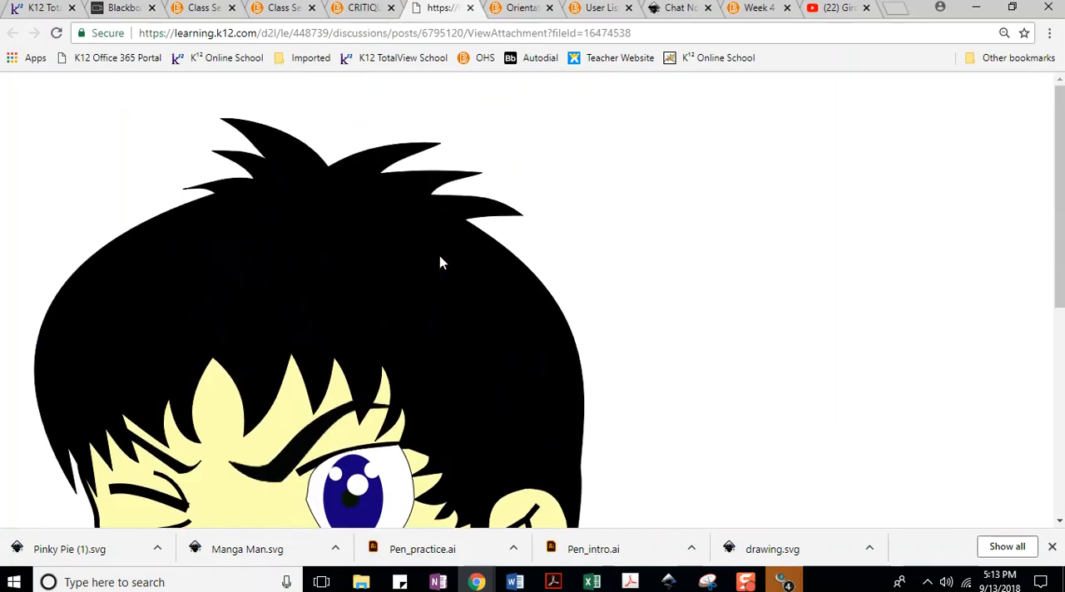
{"action": "left_click", "coordinate": [470, 8]}
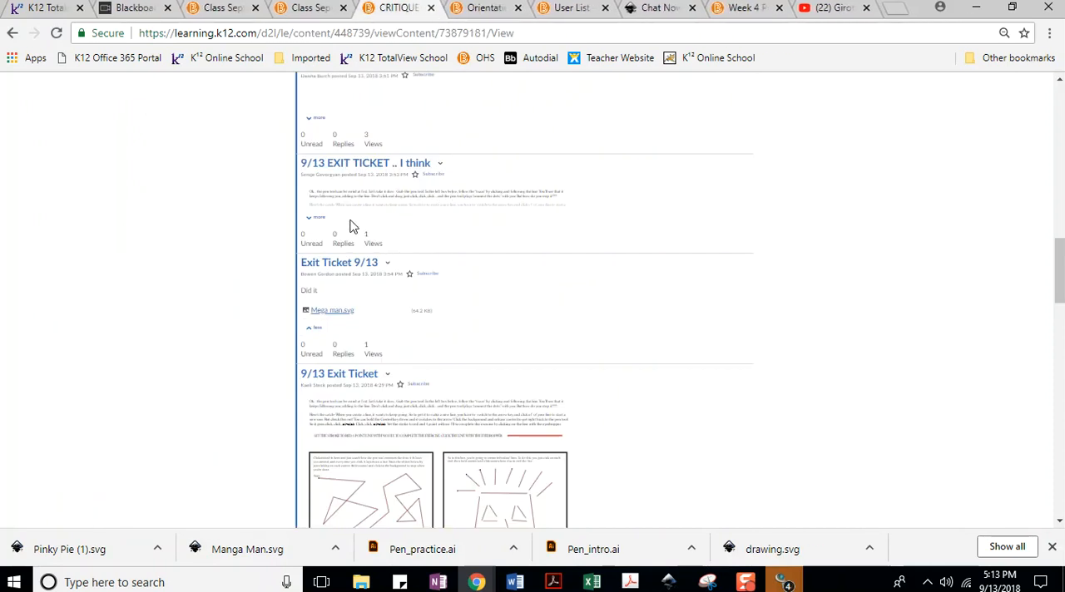
Expand the "9/13 EXIT TICKET .. I think" thread and the Exit Ticket 9/13 thread above it to view the student artwork.
{"action": "left_click", "coordinate": [307, 218]}
{"action": "scroll", "coordinate": [354, 217], "scroll_direction": "up", "scroll_amount": 3}
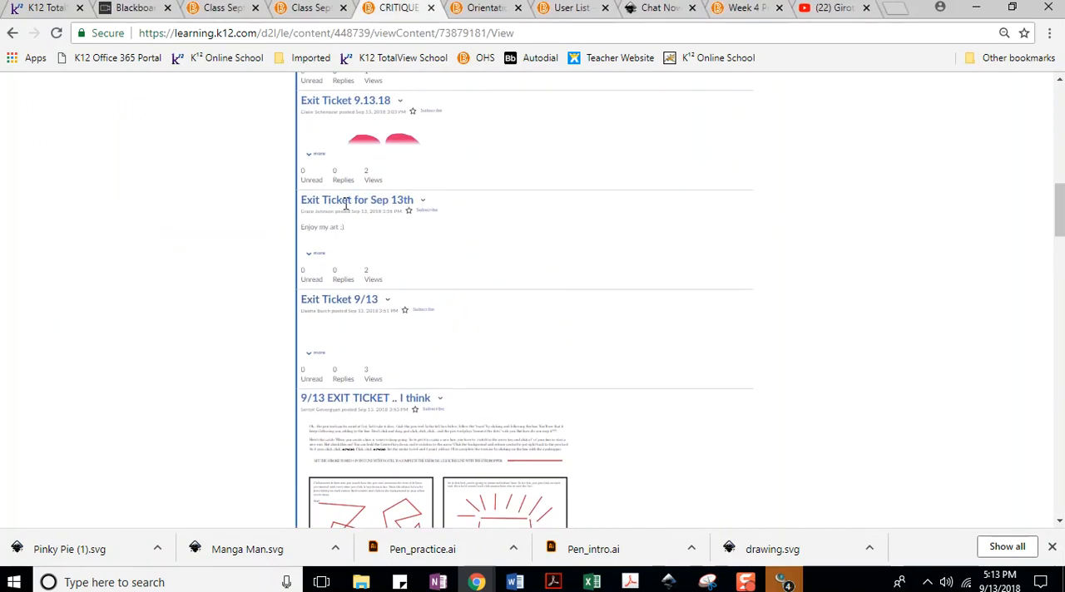
{"action": "left_click", "coordinate": [316, 356]}
{"action": "scroll", "coordinate": [478, 248], "scroll_direction": "down", "scroll_amount": 1}
{"action": "scroll", "coordinate": [478, 248], "scroll_direction": "down", "scroll_amount": 2}
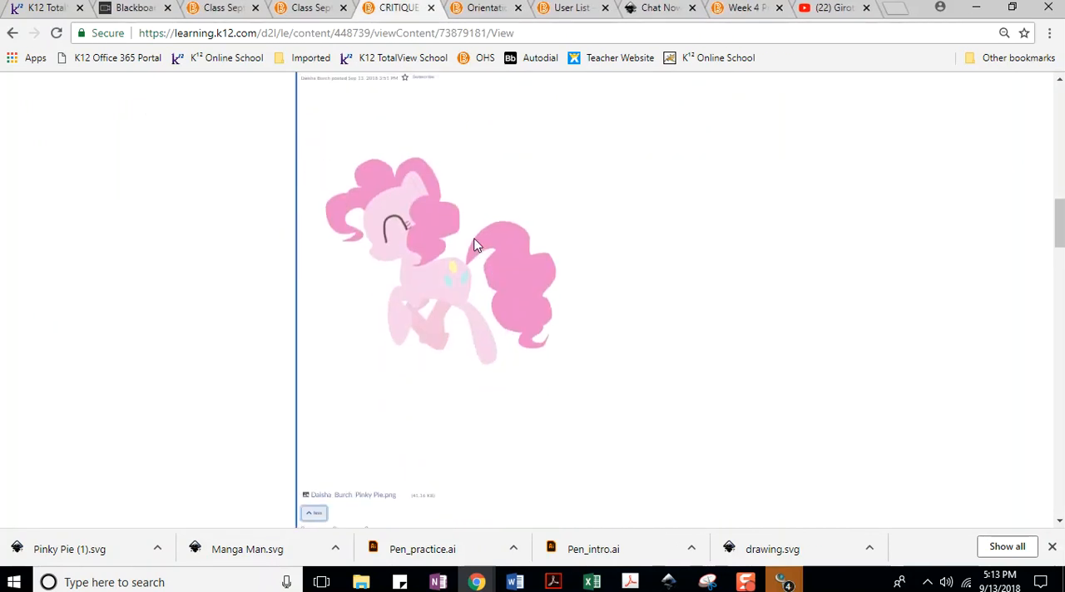
View and close the Pinky Pie.png attachment in the Exit Ticket for Sep 13th thread, and expand the Exit Ticket 9.13.18 thread.
{"action": "scroll", "coordinate": [363, 304], "scroll_direction": "up", "scroll_amount": 4}
{"action": "left_click", "coordinate": [316, 333]}
{"action": "scroll", "coordinate": [588, 274], "scroll_direction": "down", "scroll_amount": 2}
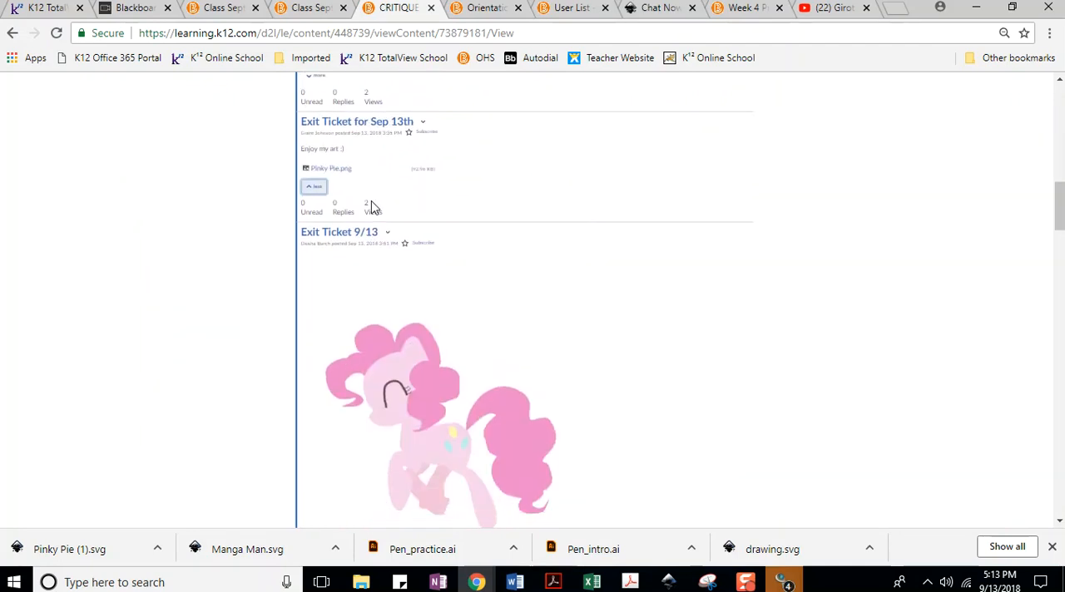
{"action": "left_click", "coordinate": [332, 169]}
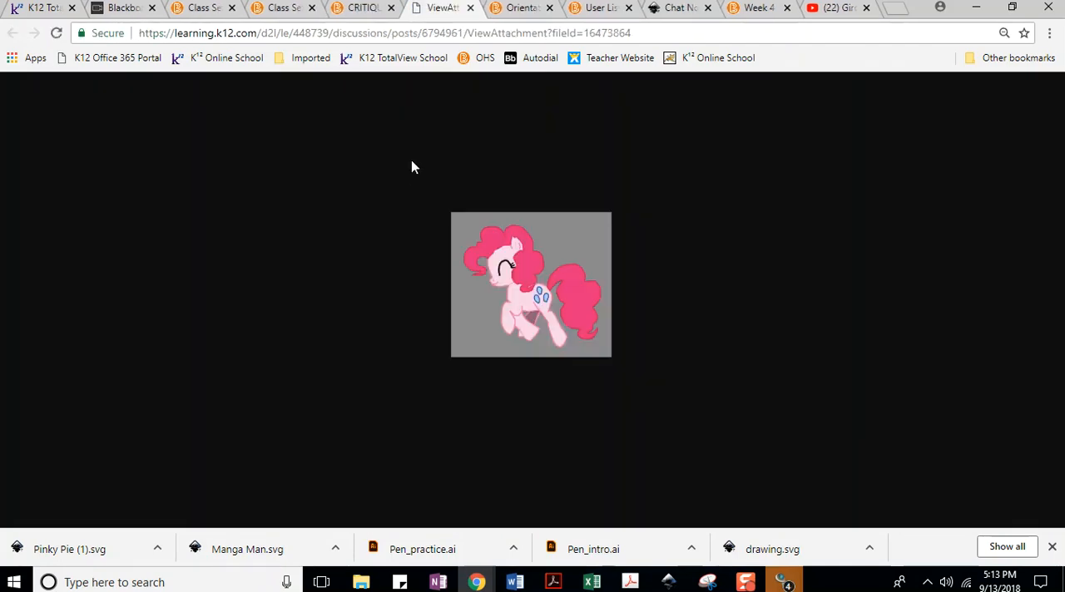
{"action": "left_click", "coordinate": [470, 7]}
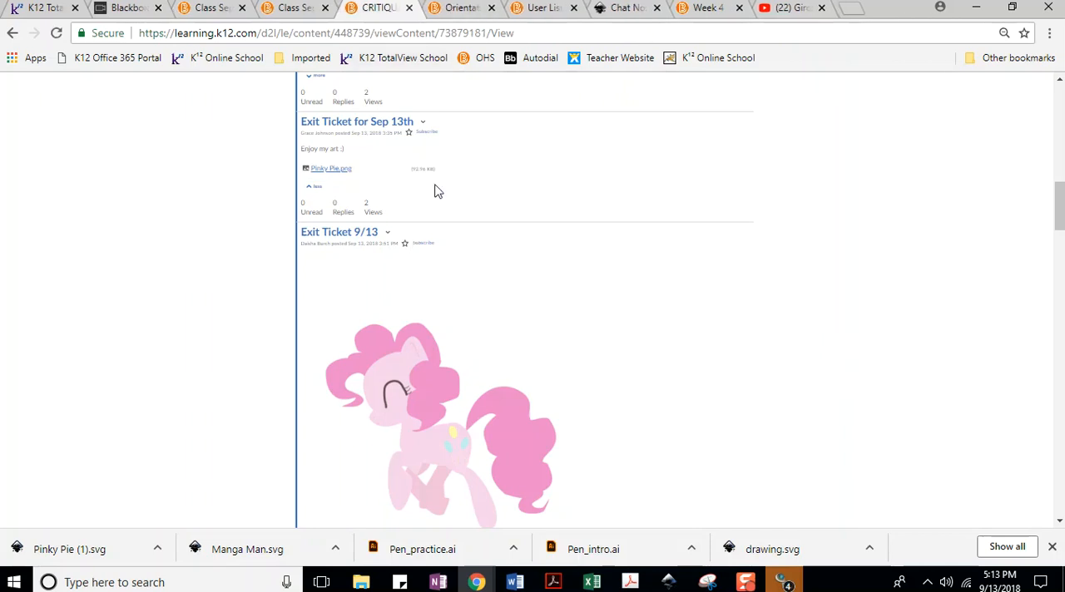
{"action": "scroll", "coordinate": [438, 195], "scroll_direction": "up", "scroll_amount": 2}
{"action": "left_click", "coordinate": [316, 234]}
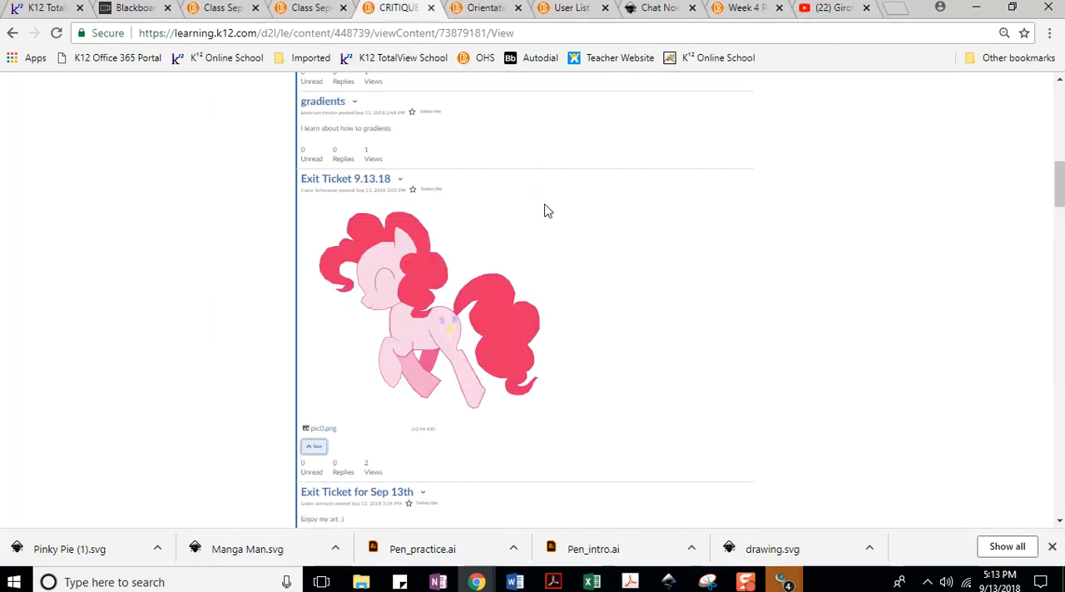
Expand the Stuff for this unit, Project 1, and Vector and gradients threads to view the full posts.
{"action": "scroll", "coordinate": [541, 209], "scroll_direction": "up", "scroll_amount": 1}
{"action": "scroll", "coordinate": [540, 210], "scroll_direction": "up", "scroll_amount": 1}
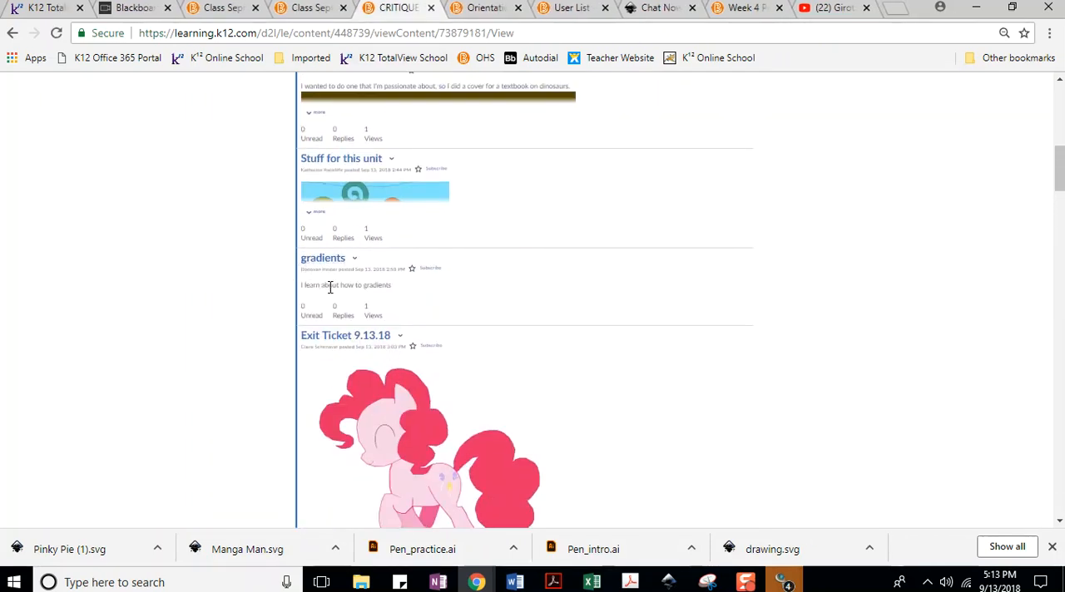
{"action": "scroll", "coordinate": [466, 283], "scroll_direction": "up", "scroll_amount": 1}
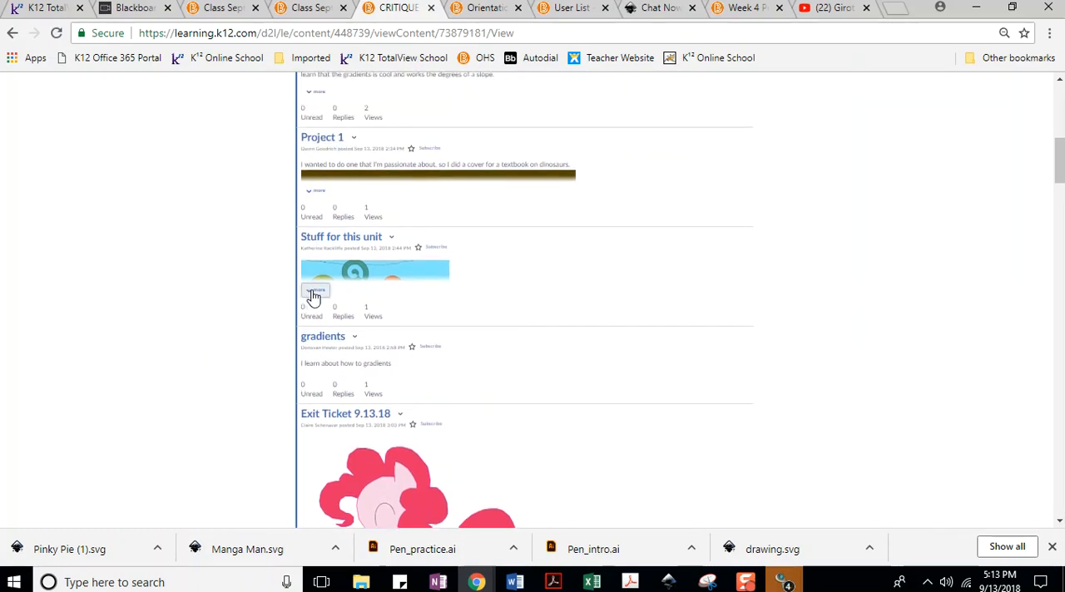
{"action": "left_click", "coordinate": [312, 290]}
{"action": "left_click", "coordinate": [316, 191]}
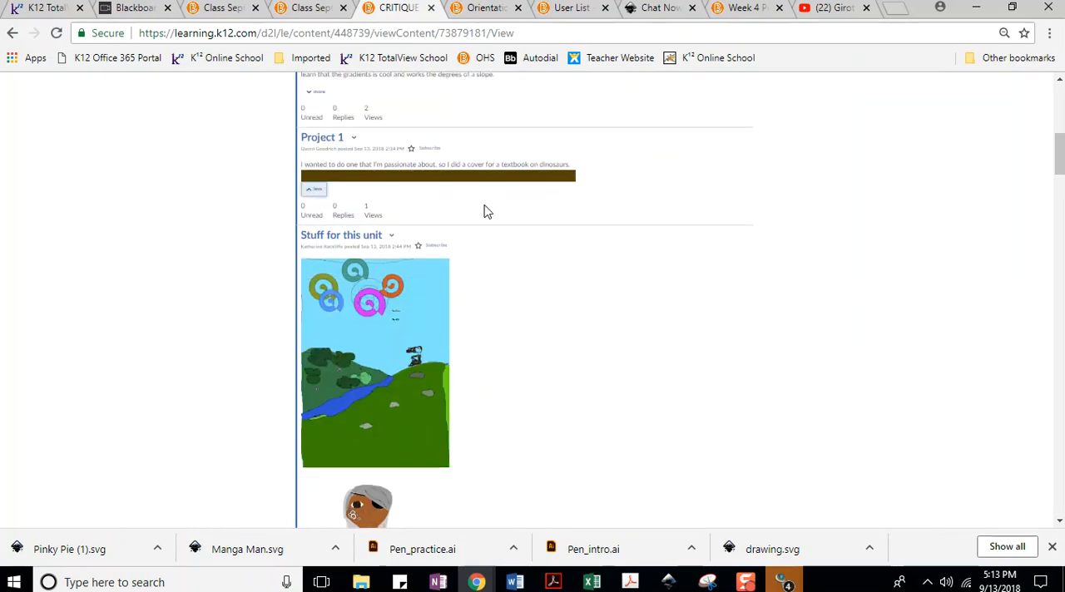
{"action": "scroll", "coordinate": [326, 266], "scroll_direction": "up", "scroll_amount": 3}
{"action": "left_click", "coordinate": [316, 328]}
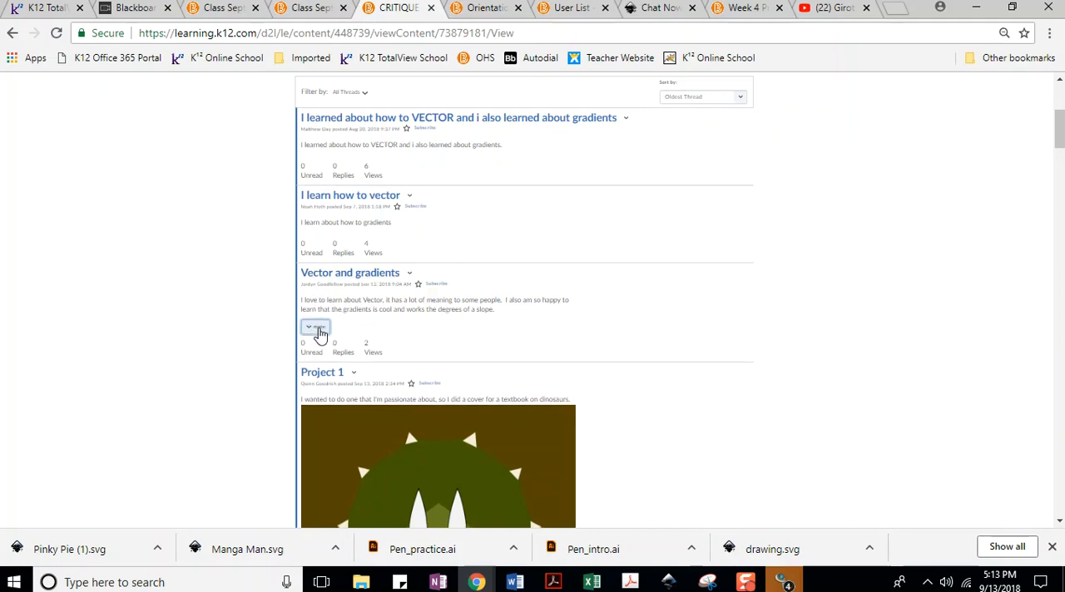
Look through the expanded student posts, comparing the pen tool exercises in the exit ticket threads, down to the car artwork post at the end.
{"action": "scroll", "coordinate": [318, 228], "scroll_direction": "up", "scroll_amount": 2}
{"action": "scroll", "coordinate": [361, 281], "scroll_direction": "down", "scroll_amount": 5}
{"action": "scroll", "coordinate": [376, 266], "scroll_direction": "down", "scroll_amount": 20}
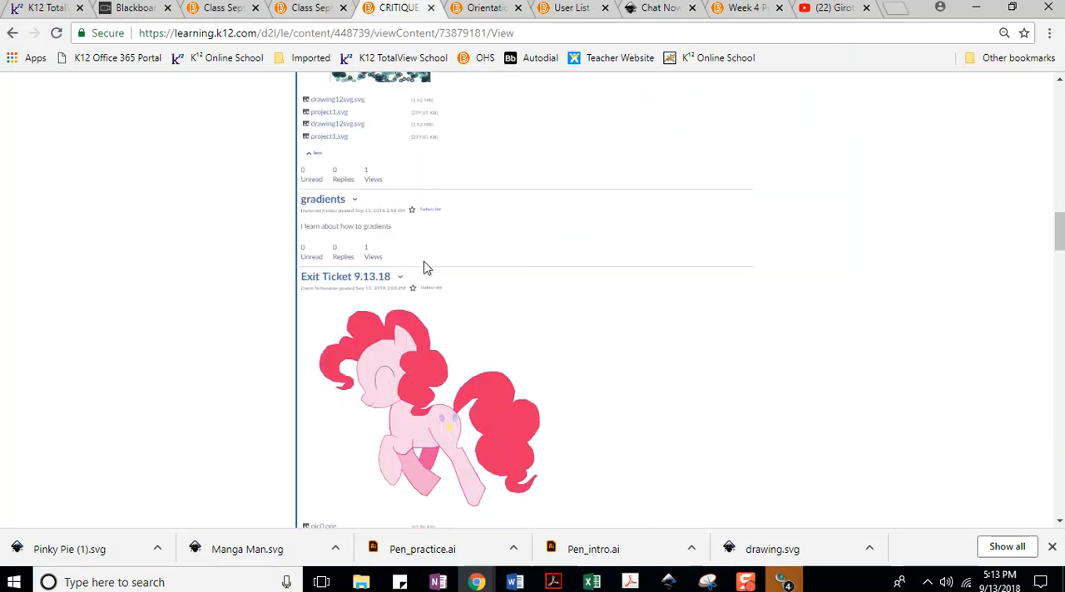
{"action": "scroll", "coordinate": [430, 258], "scroll_direction": "down", "scroll_amount": 15}
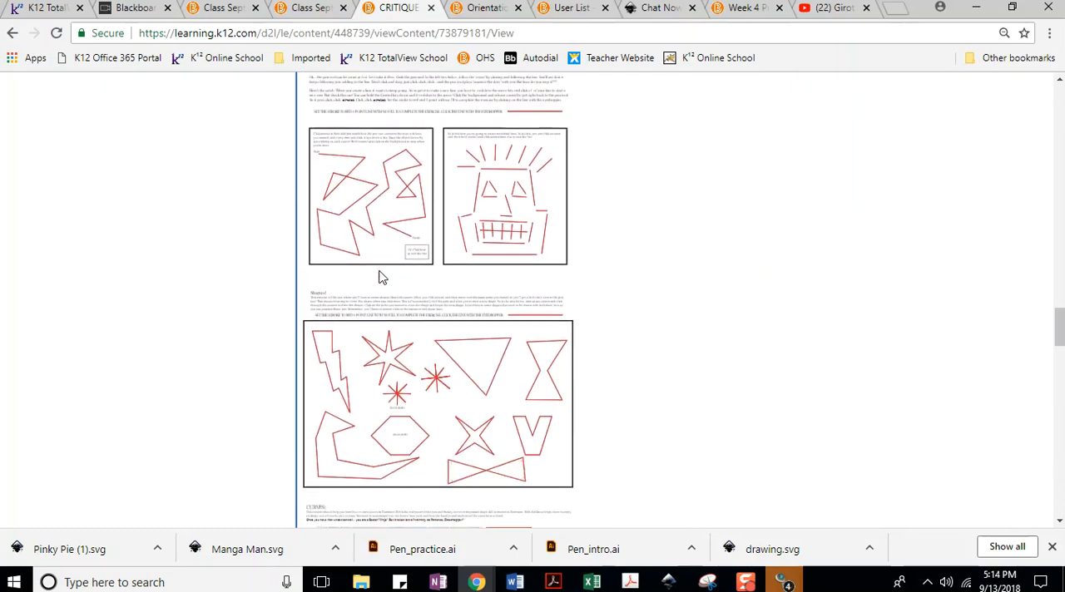
{"action": "scroll", "coordinate": [430, 245], "scroll_direction": "up", "scroll_amount": 3}
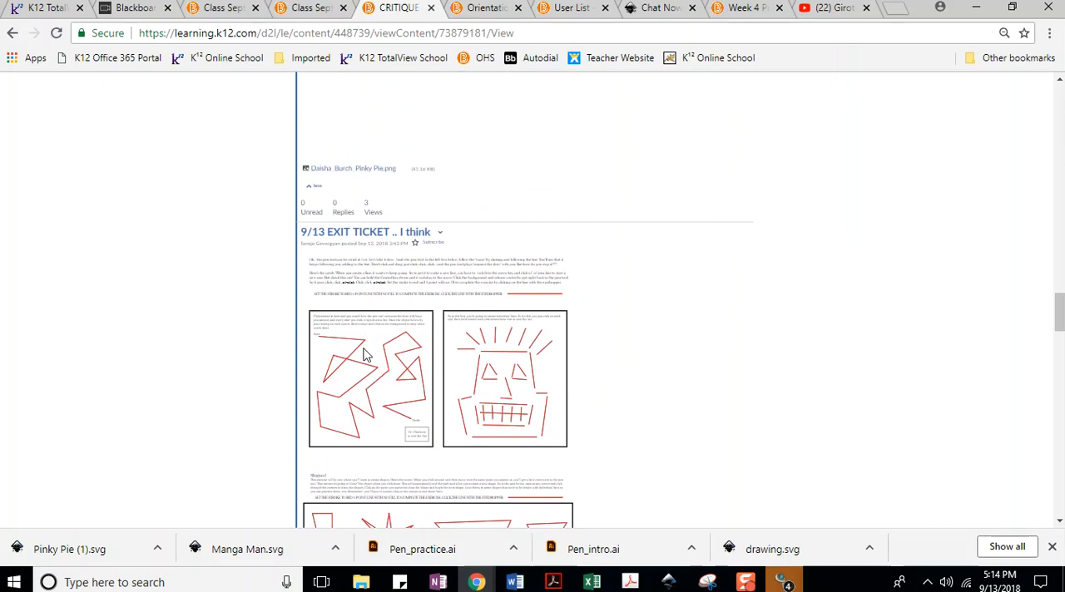
{"action": "scroll", "coordinate": [444, 341], "scroll_direction": "down", "scroll_amount": 10}
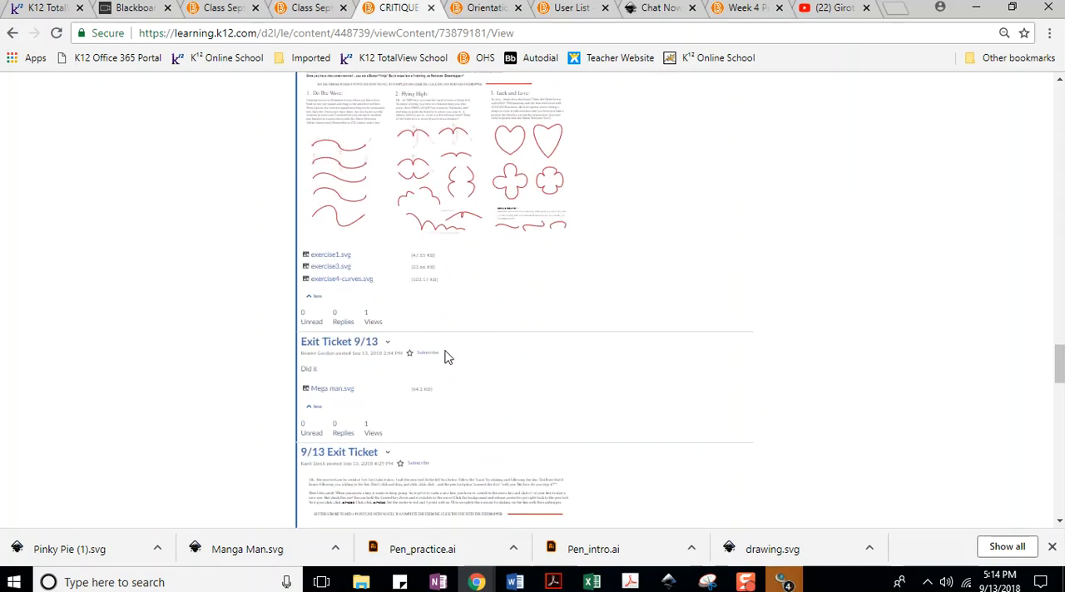
{"action": "scroll", "coordinate": [466, 192], "scroll_direction": "up", "scroll_amount": 7}
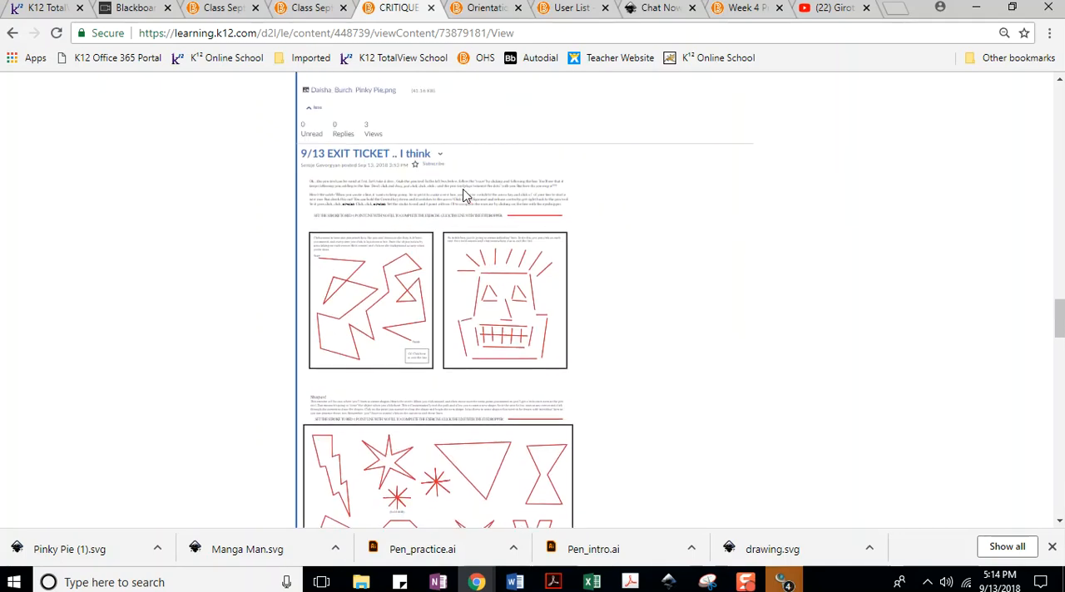
{"action": "scroll", "coordinate": [463, 197], "scroll_direction": "up", "scroll_amount": 4}
{"action": "scroll", "coordinate": [423, 233], "scroll_direction": "down", "scroll_amount": 15}
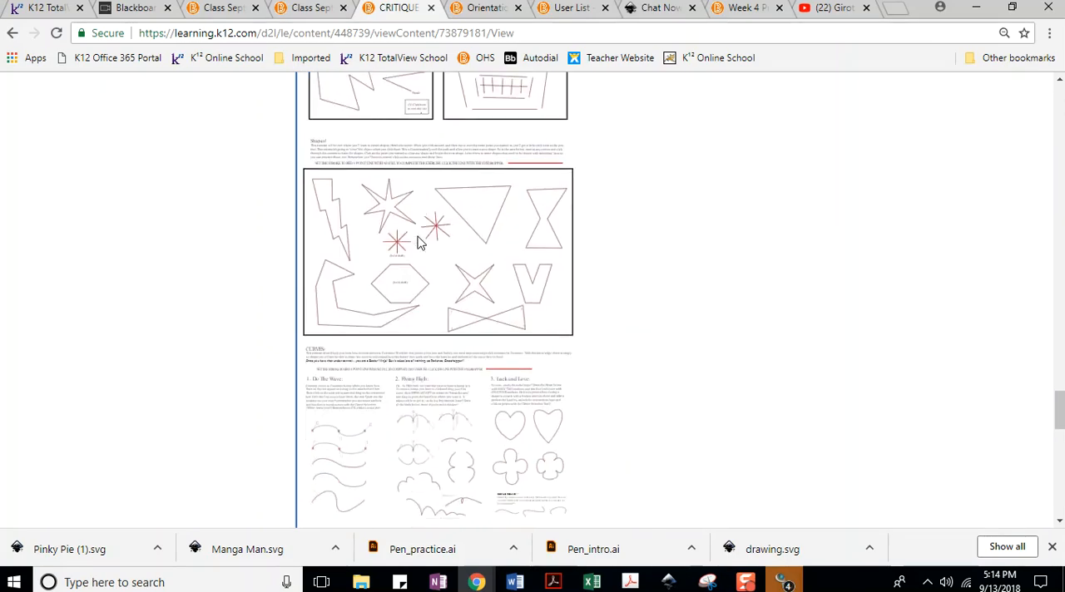
{"action": "scroll", "coordinate": [418, 242], "scroll_direction": "down", "scroll_amount": 15}
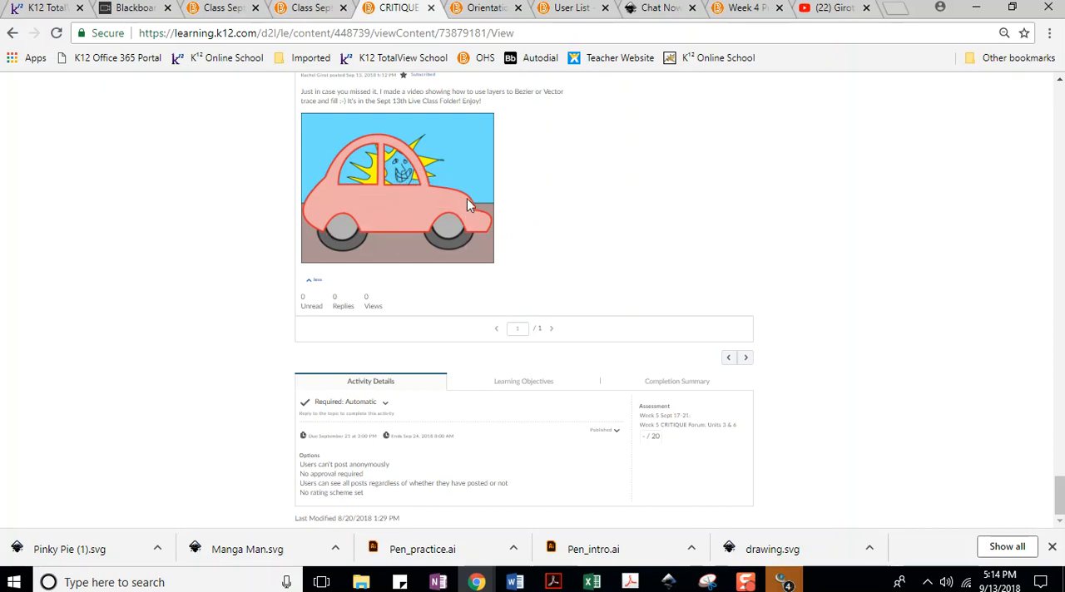
Switch to the R Girot Pen_practice.svg drawing in Inkscape, ungroup the grouped car artwork in the Car layer, and deselect everything.
{"action": "mouse_move", "coordinate": [668, 582]}
{"action": "left_click", "coordinate": [697, 543]}
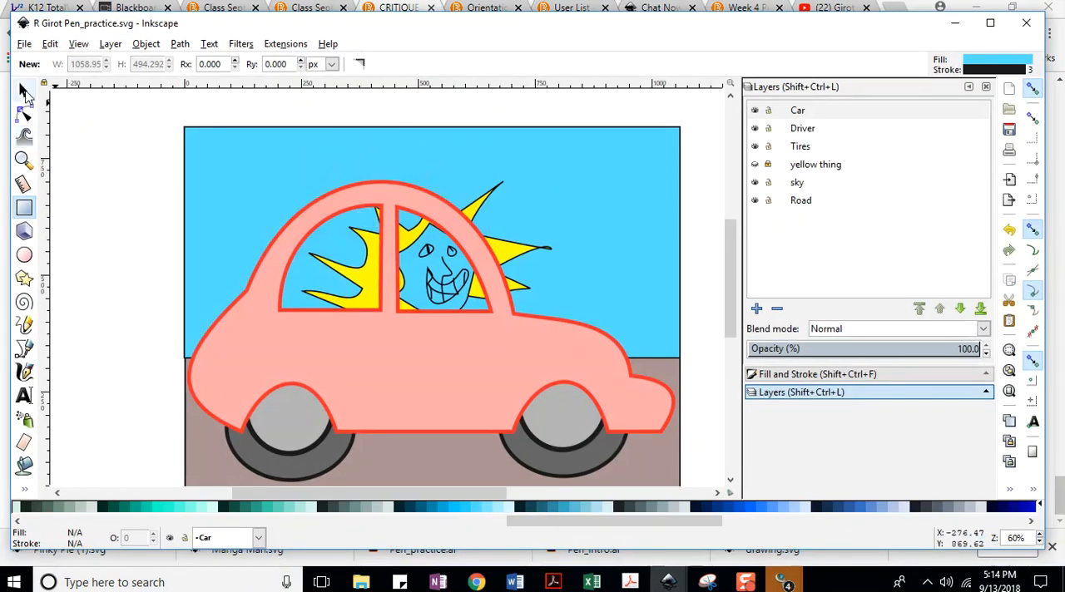
{"action": "left_click", "coordinate": [24, 92]}
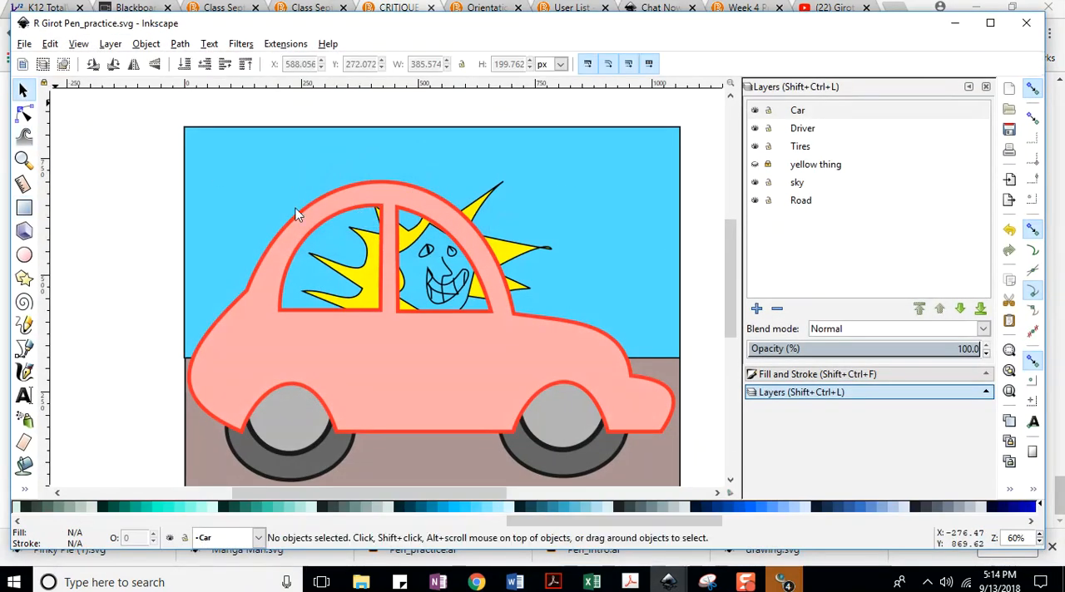
{"action": "left_click", "coordinate": [25, 43]}
{"action": "left_click", "coordinate": [37, 140]}
{"action": "left_click", "coordinate": [379, 214]}
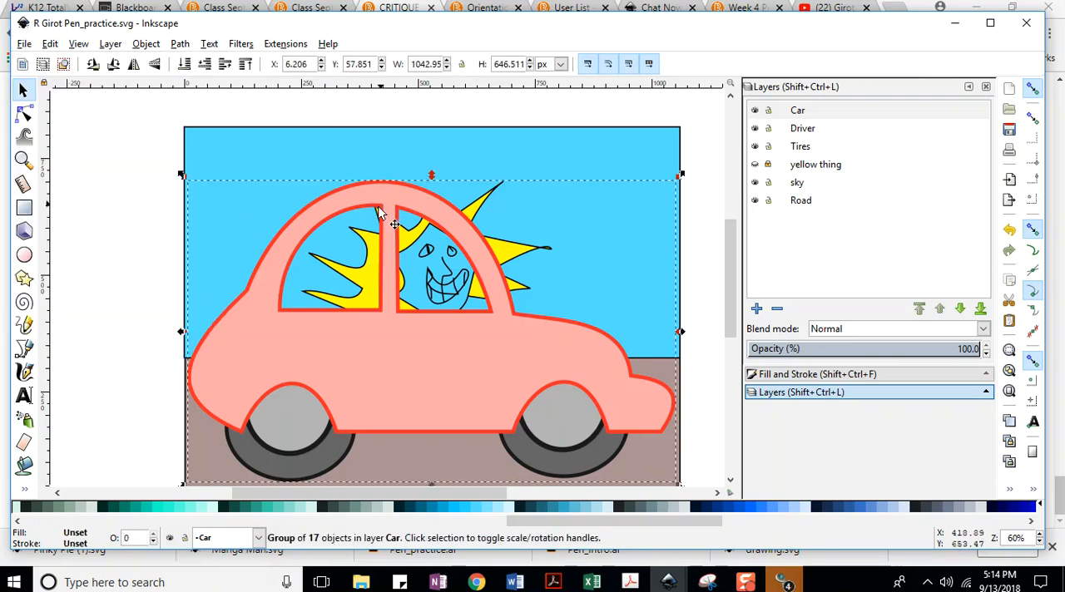
{"action": "left_click", "coordinate": [147, 43]}
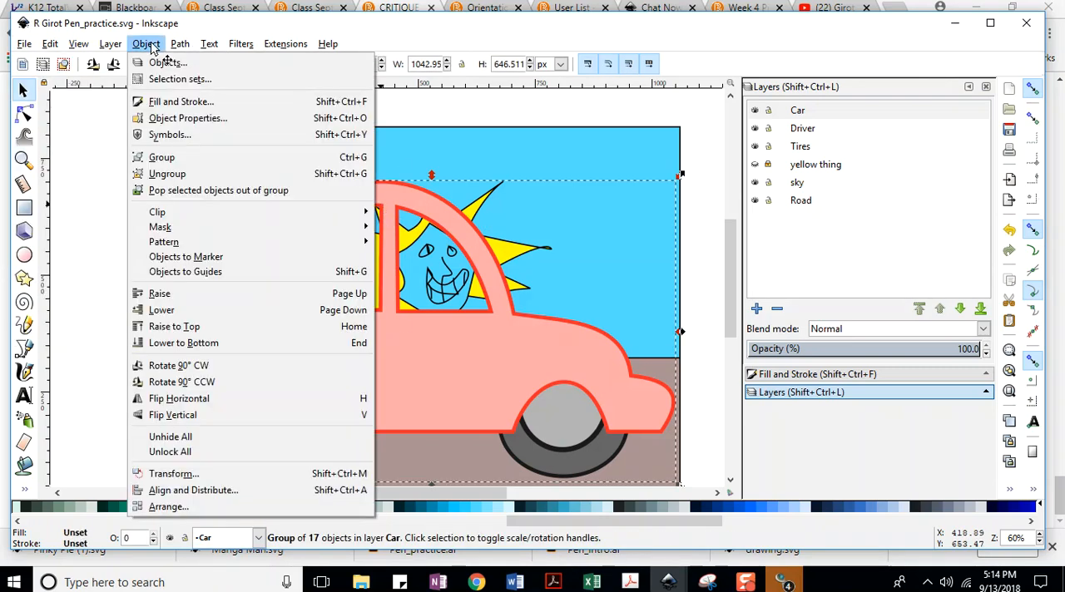
{"action": "left_click", "coordinate": [167, 174]}
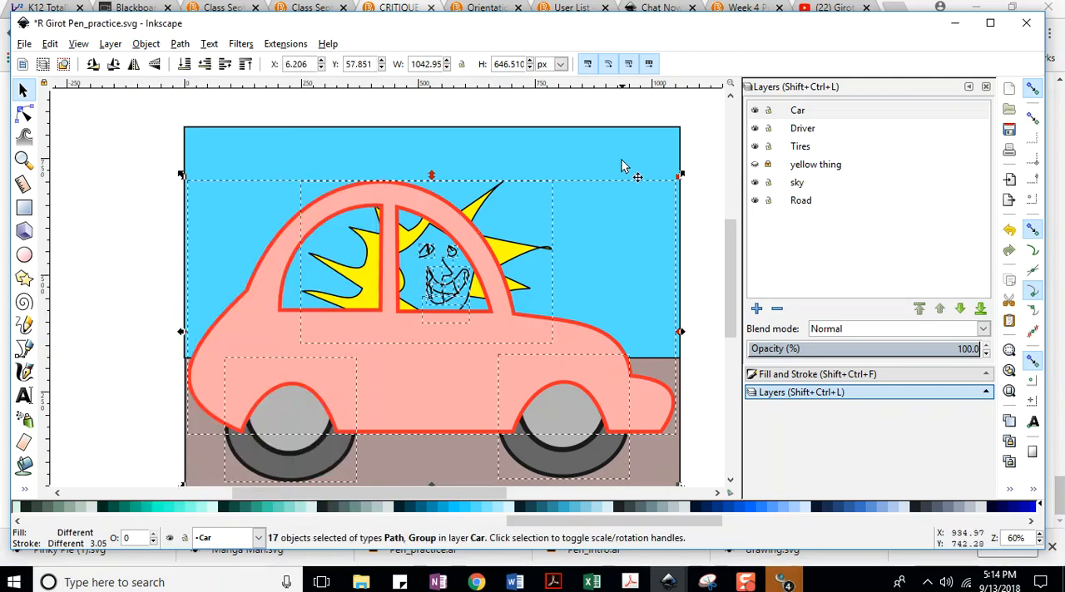
{"action": "left_click", "coordinate": [705, 162]}
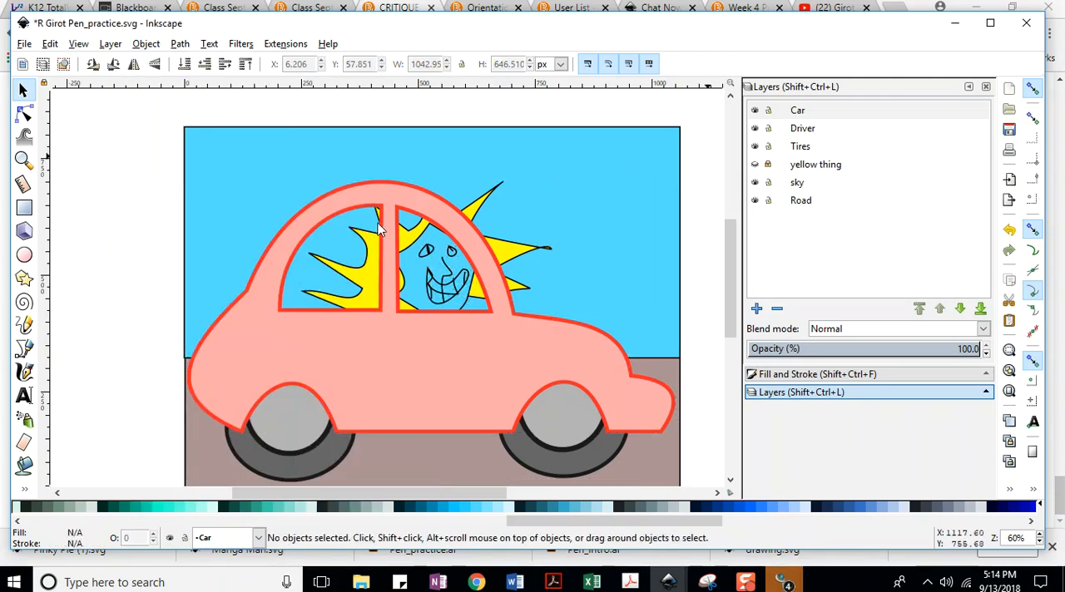